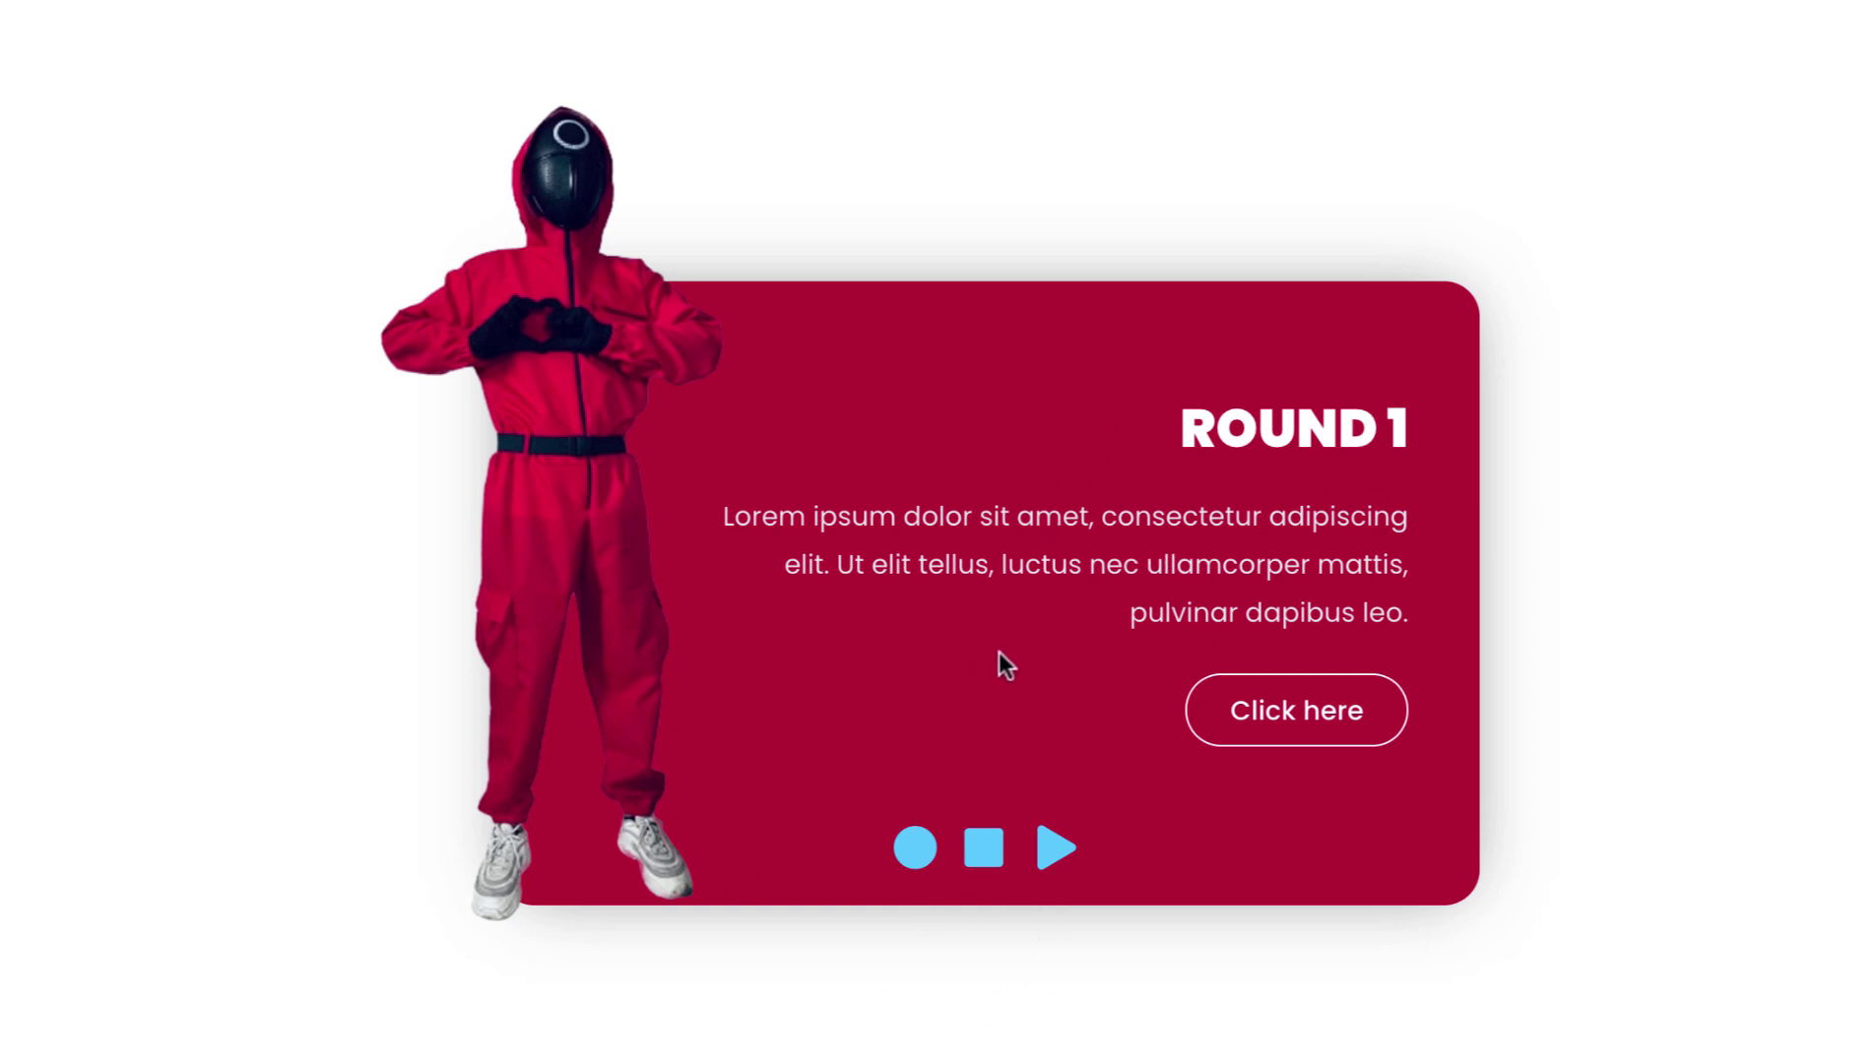
Preview the finished card by switching between Round 1, Round 2 and Round 3 with the circle, square and triangle icons.
click(983, 845)
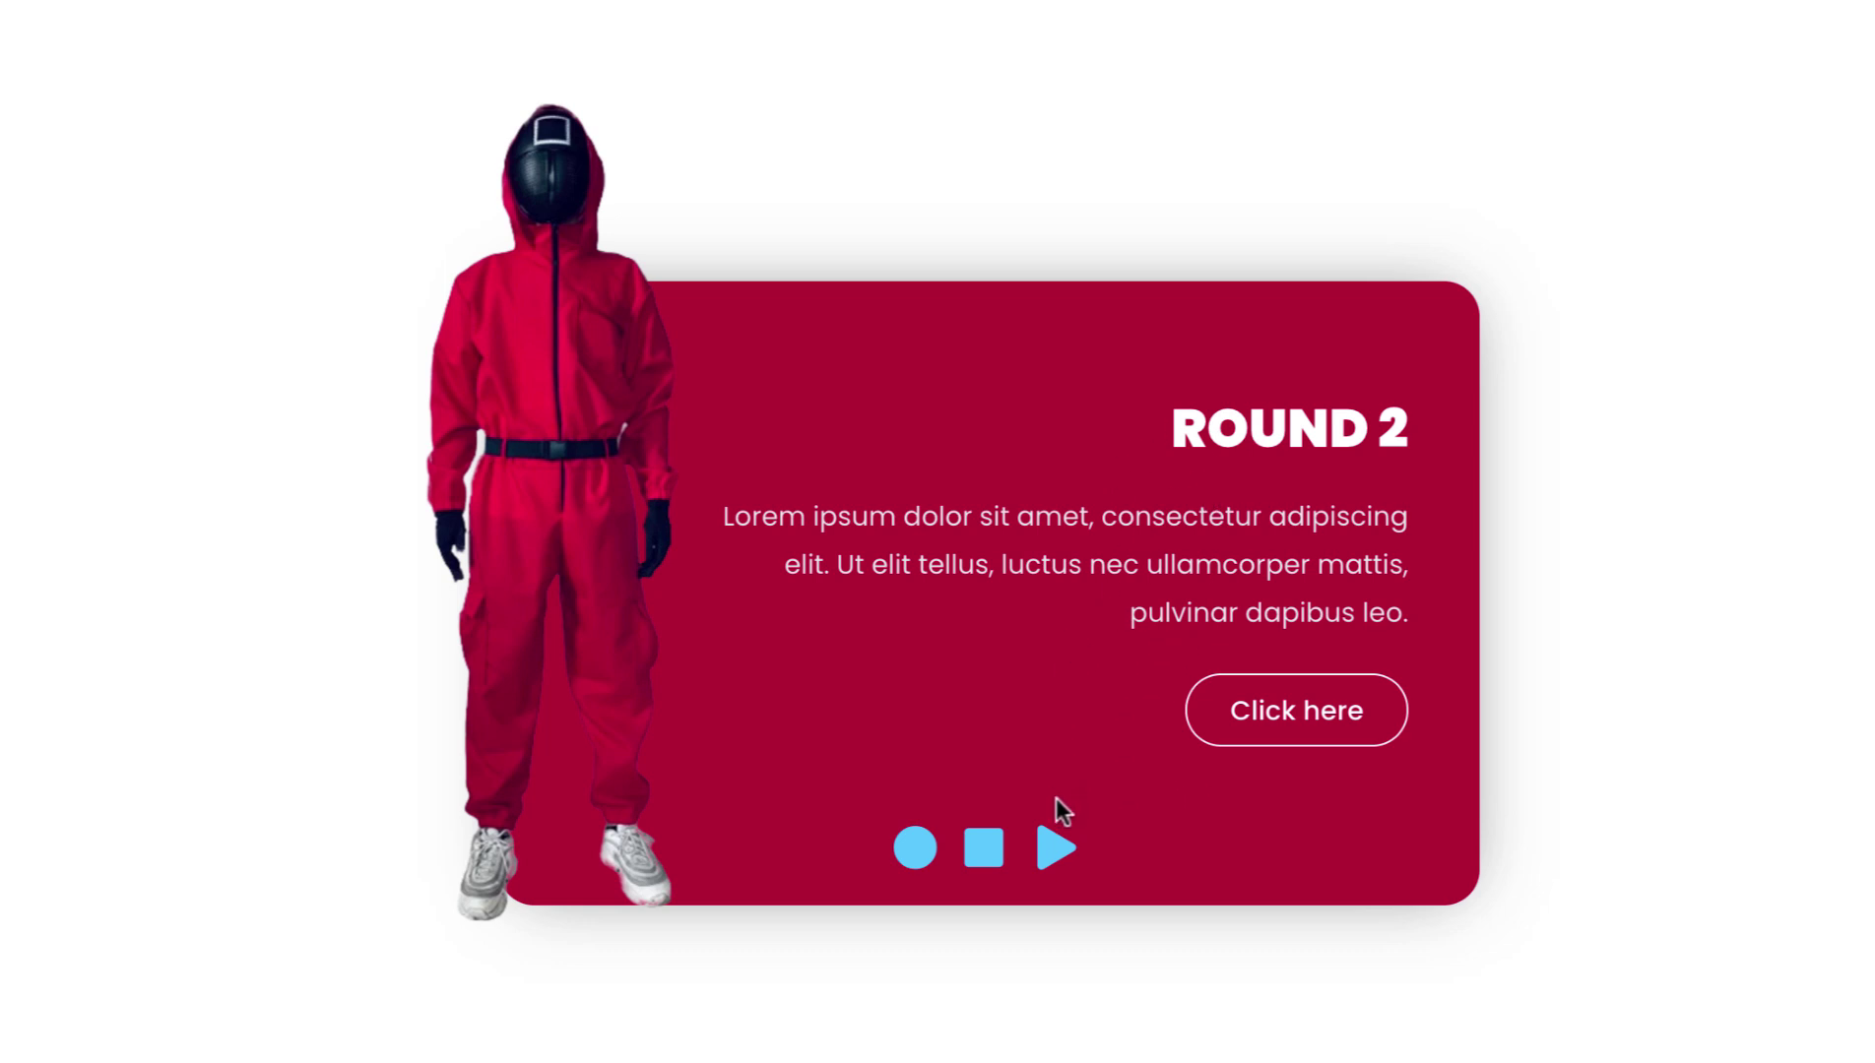
click(1051, 845)
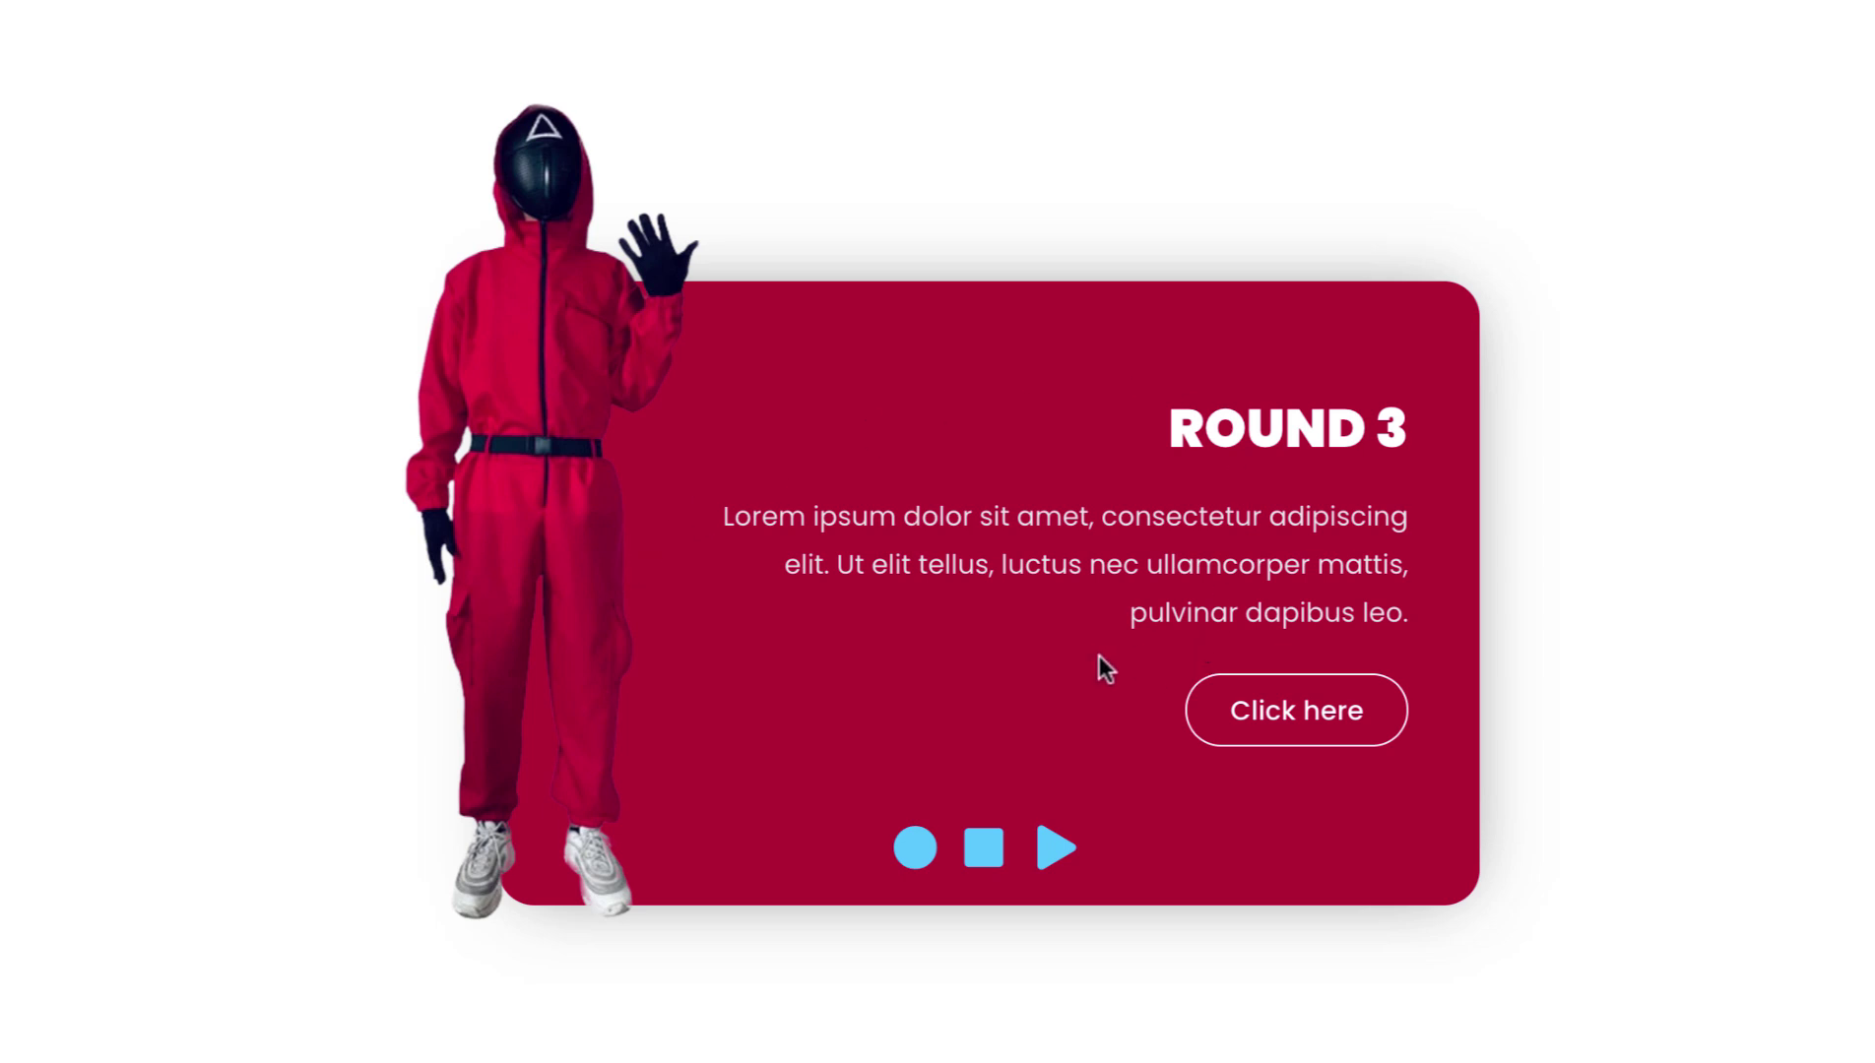
click(983, 847)
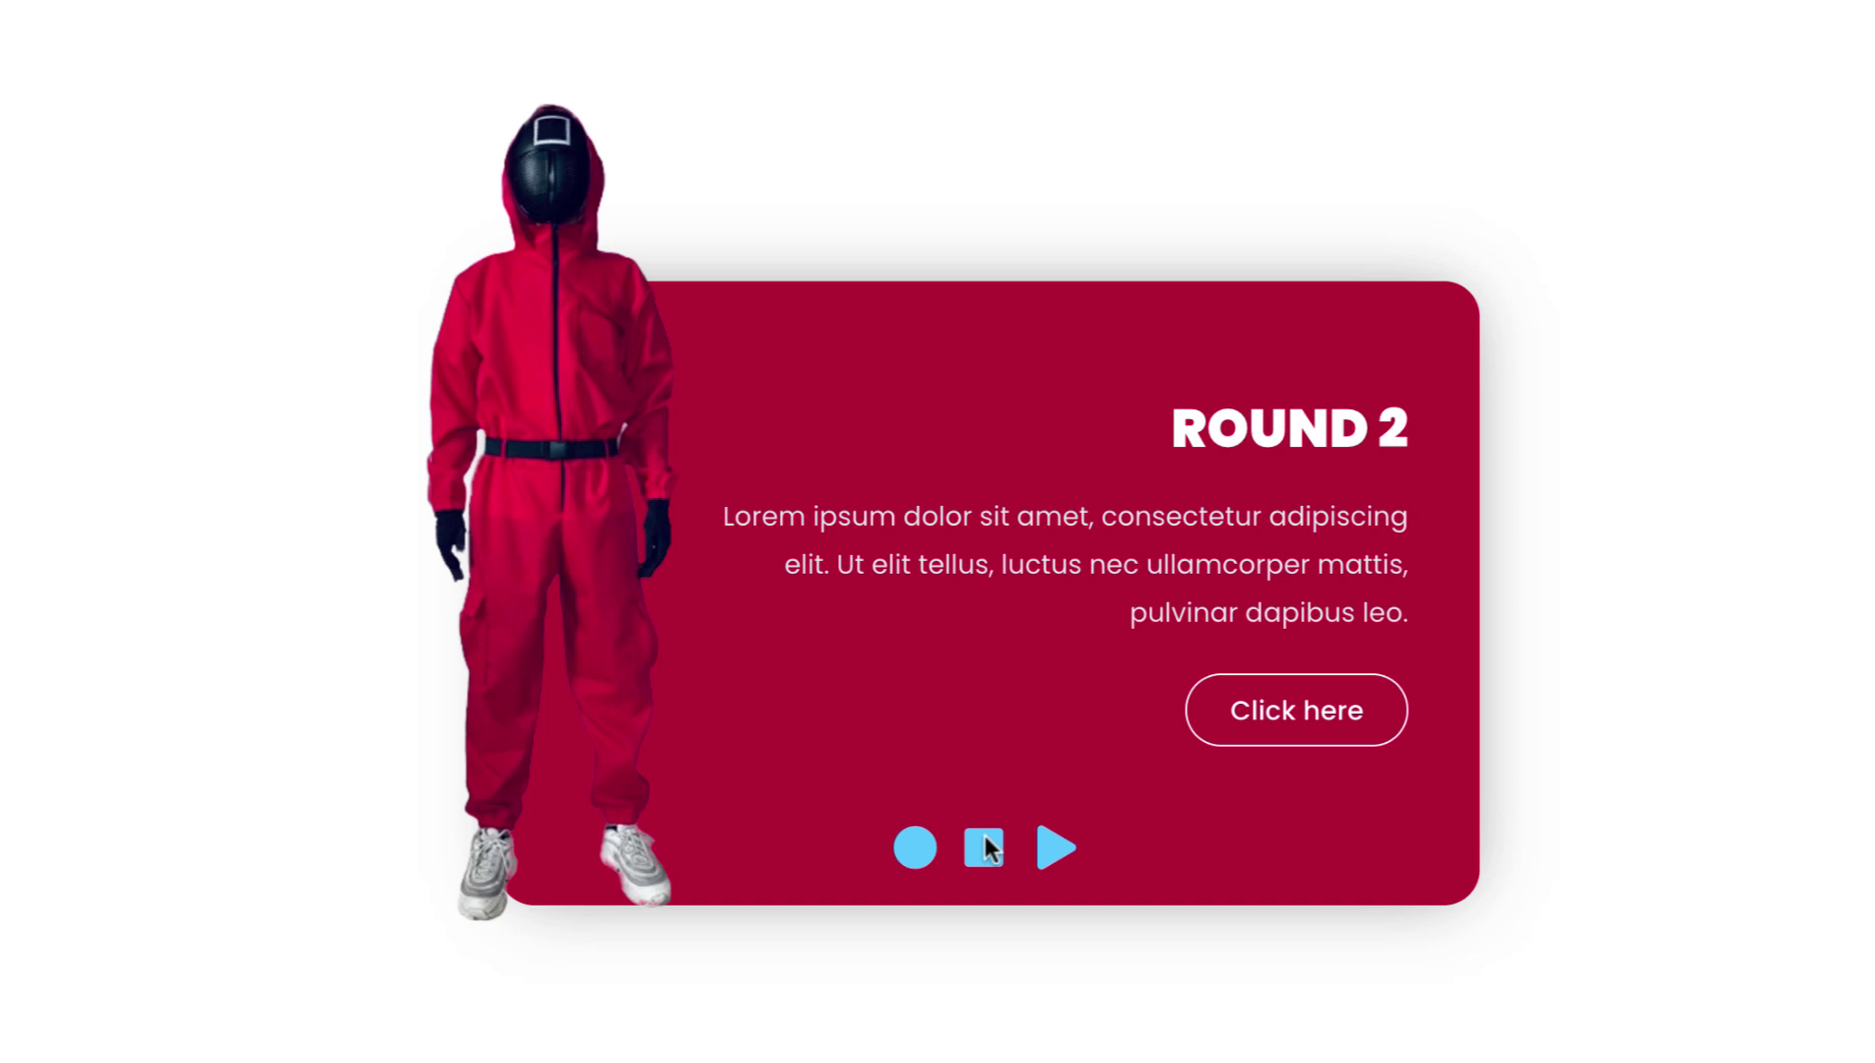
click(1056, 849)
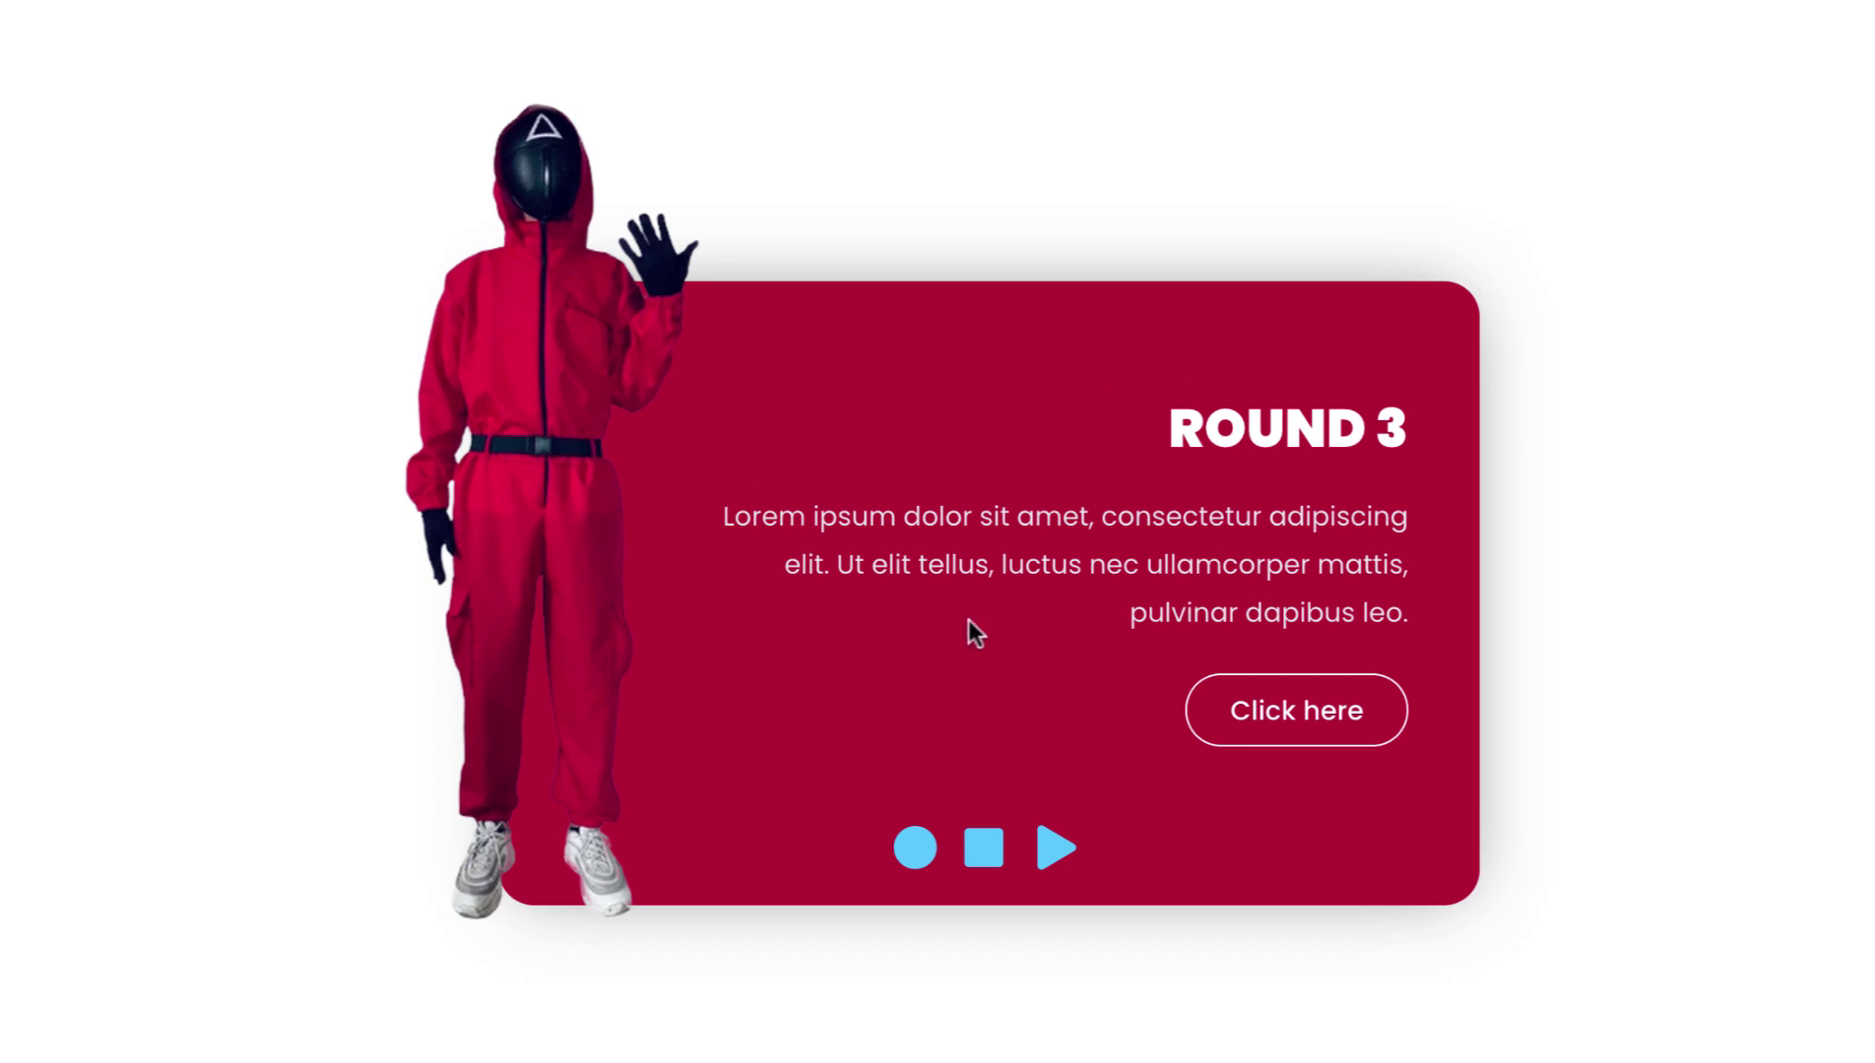
click(976, 845)
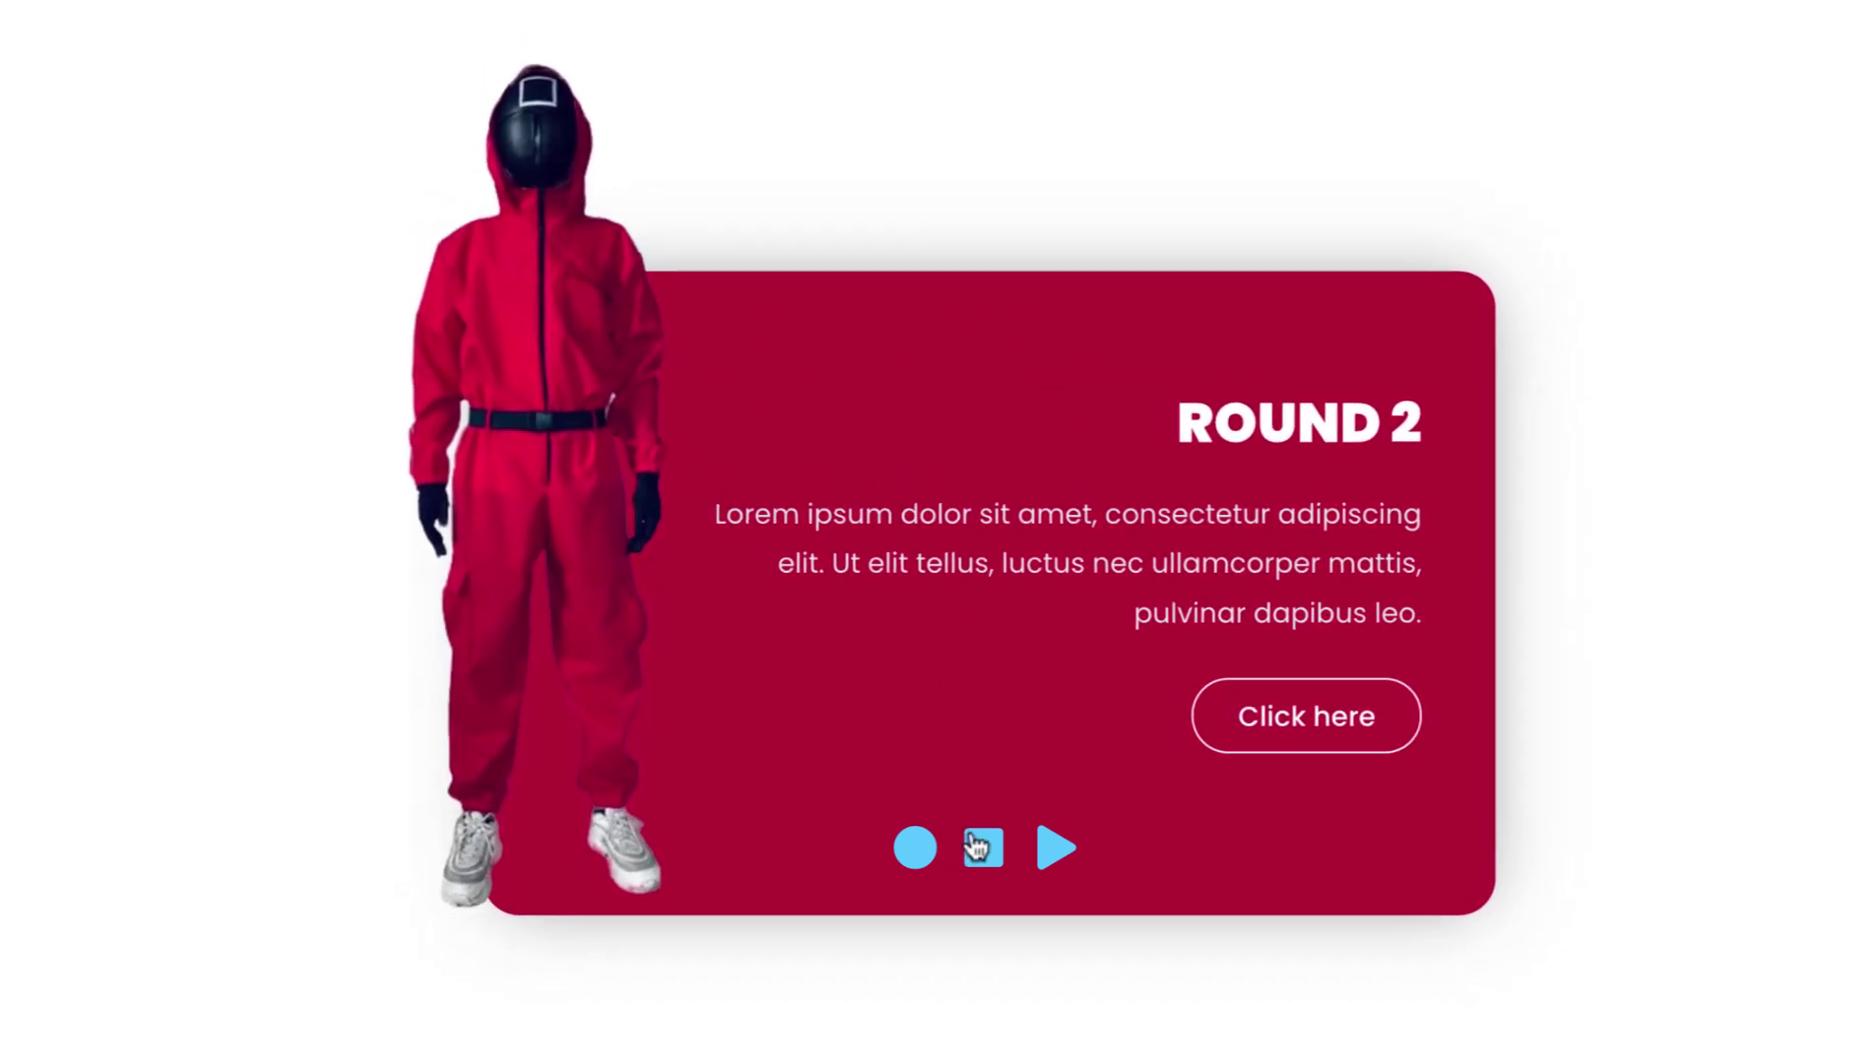
click(1062, 850)
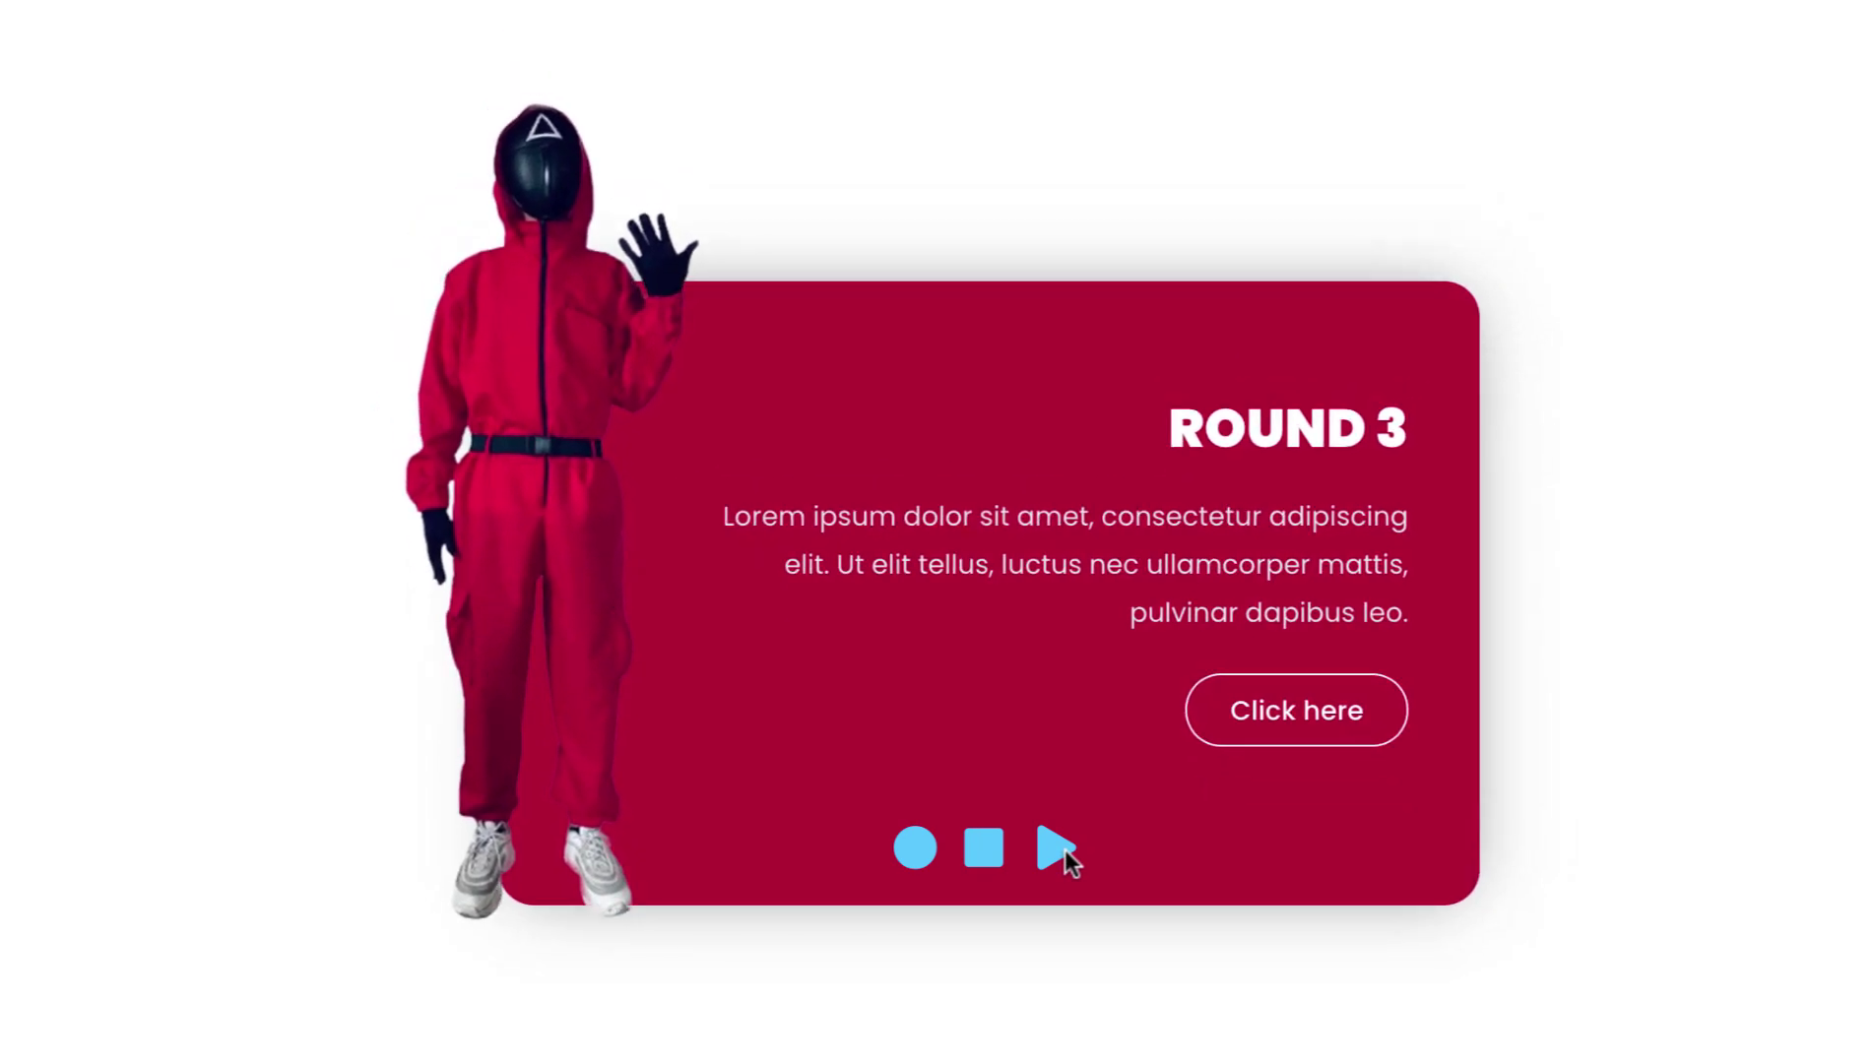
click(984, 849)
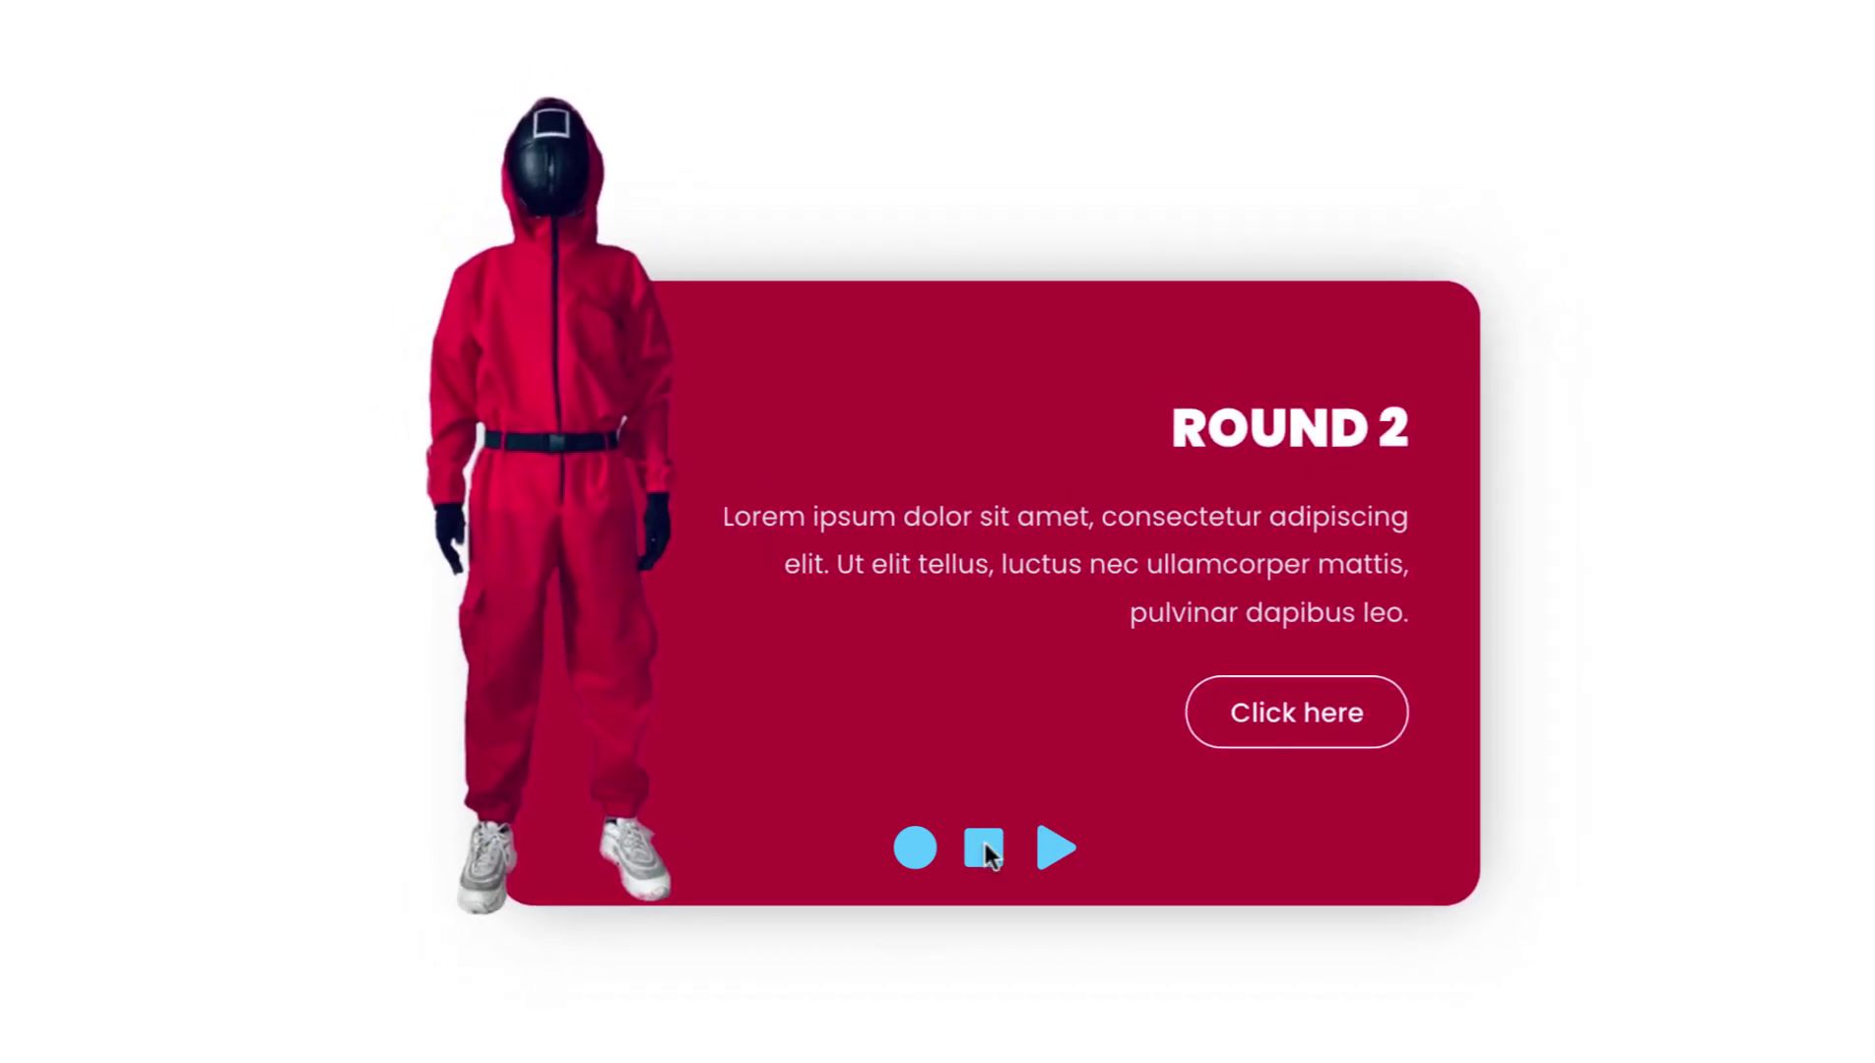
click(914, 849)
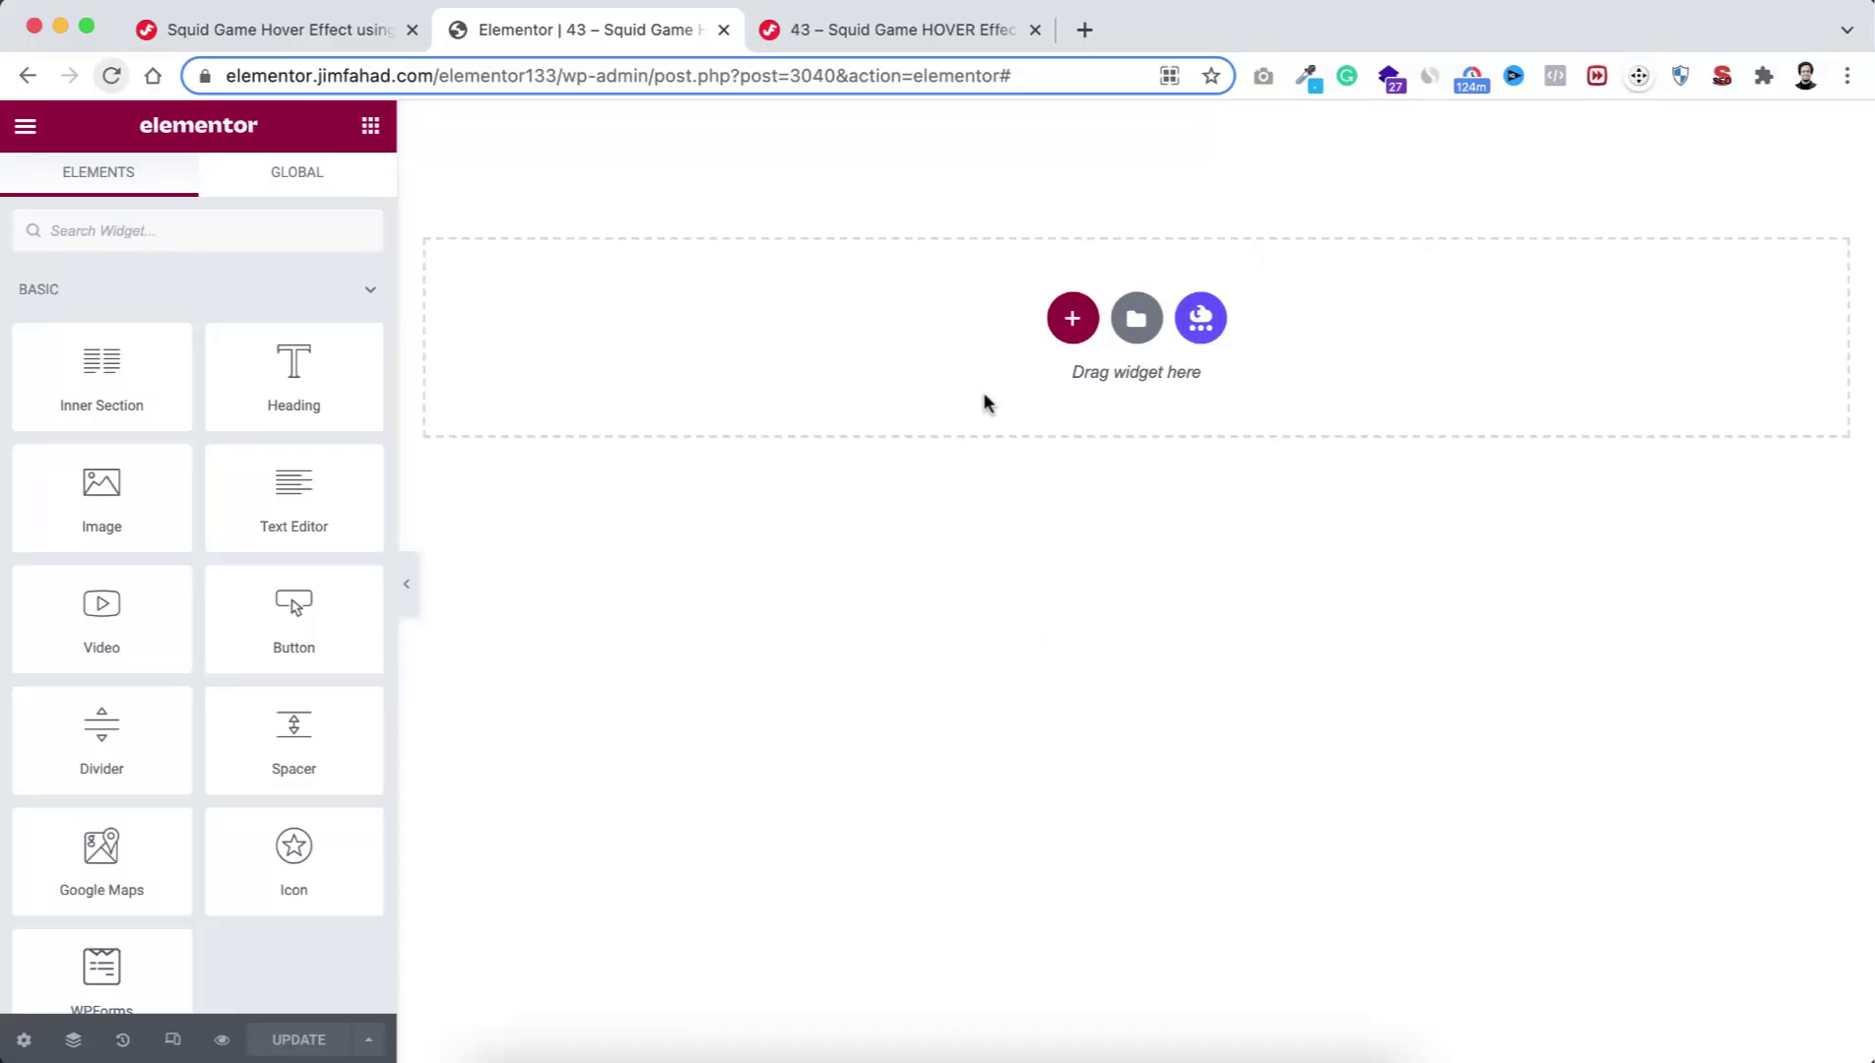
Add a three-column section with a wide middle column and give it a minimum height of 100 VH.
click(1073, 323)
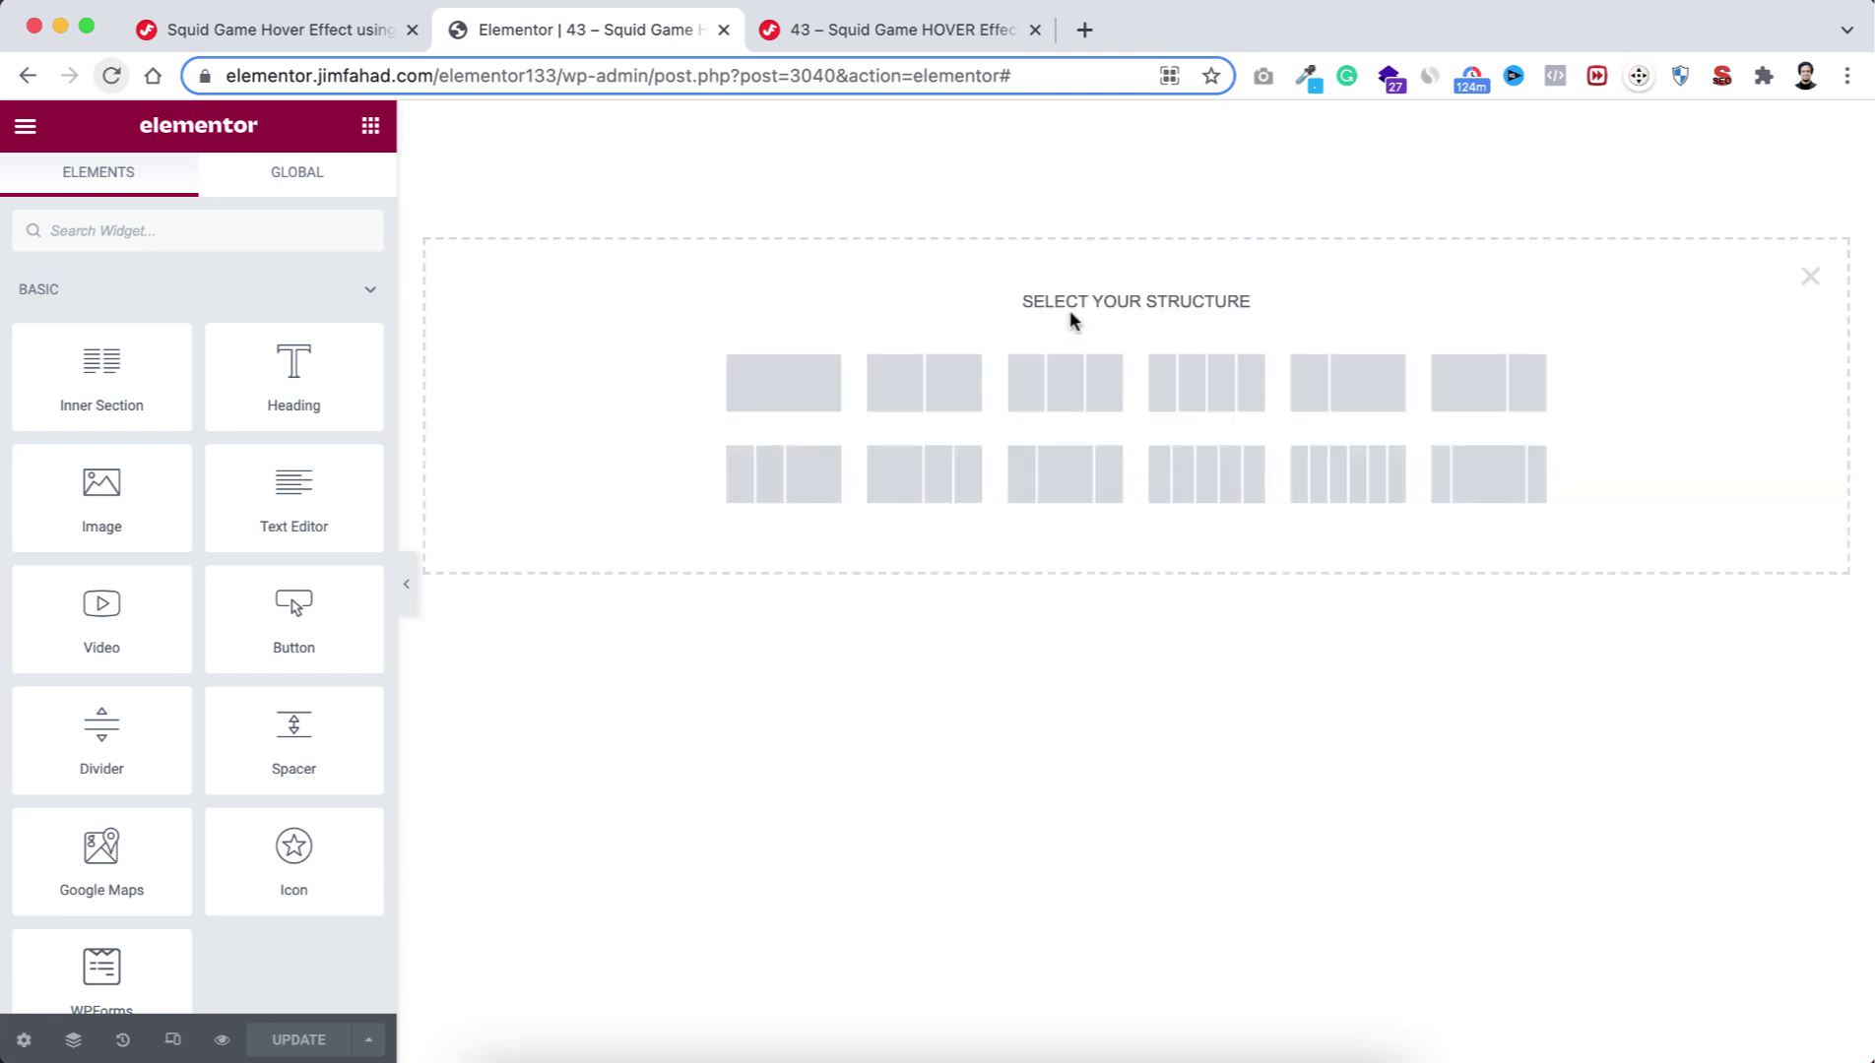
click(1077, 483)
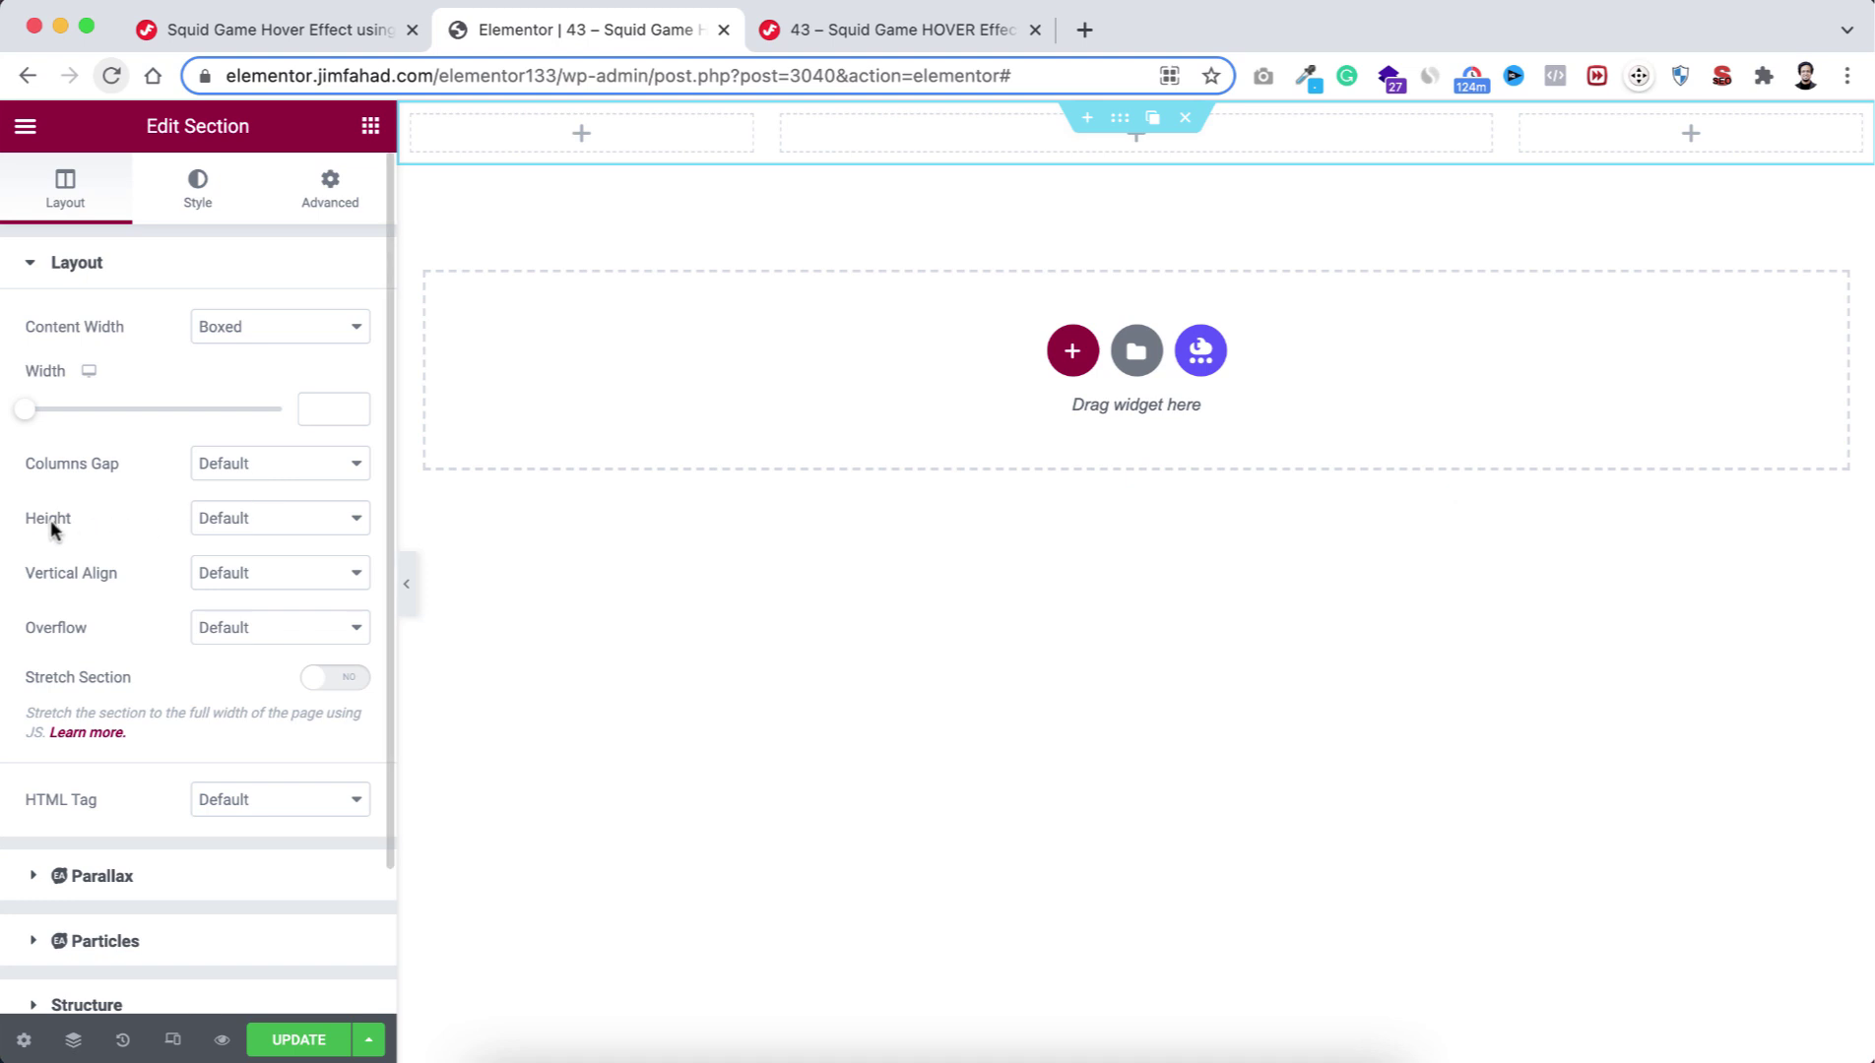
click(218, 520)
click(236, 577)
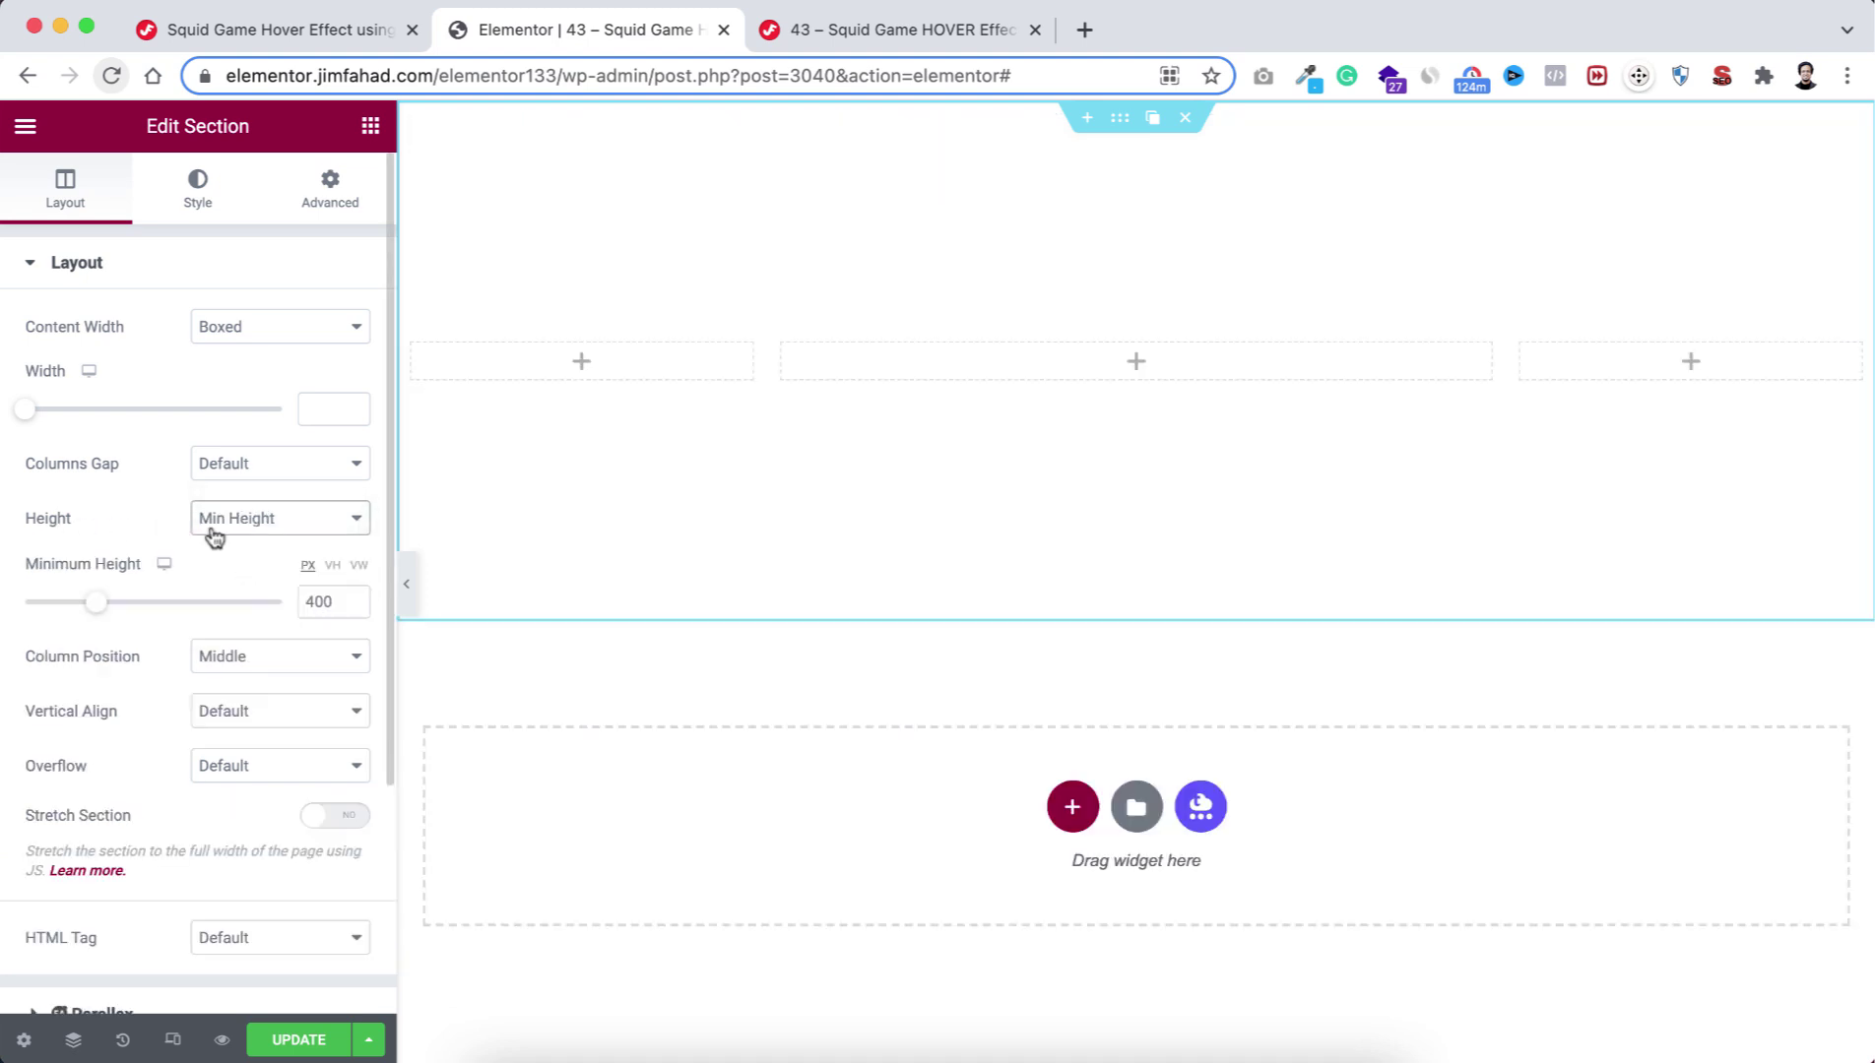
click(337, 571)
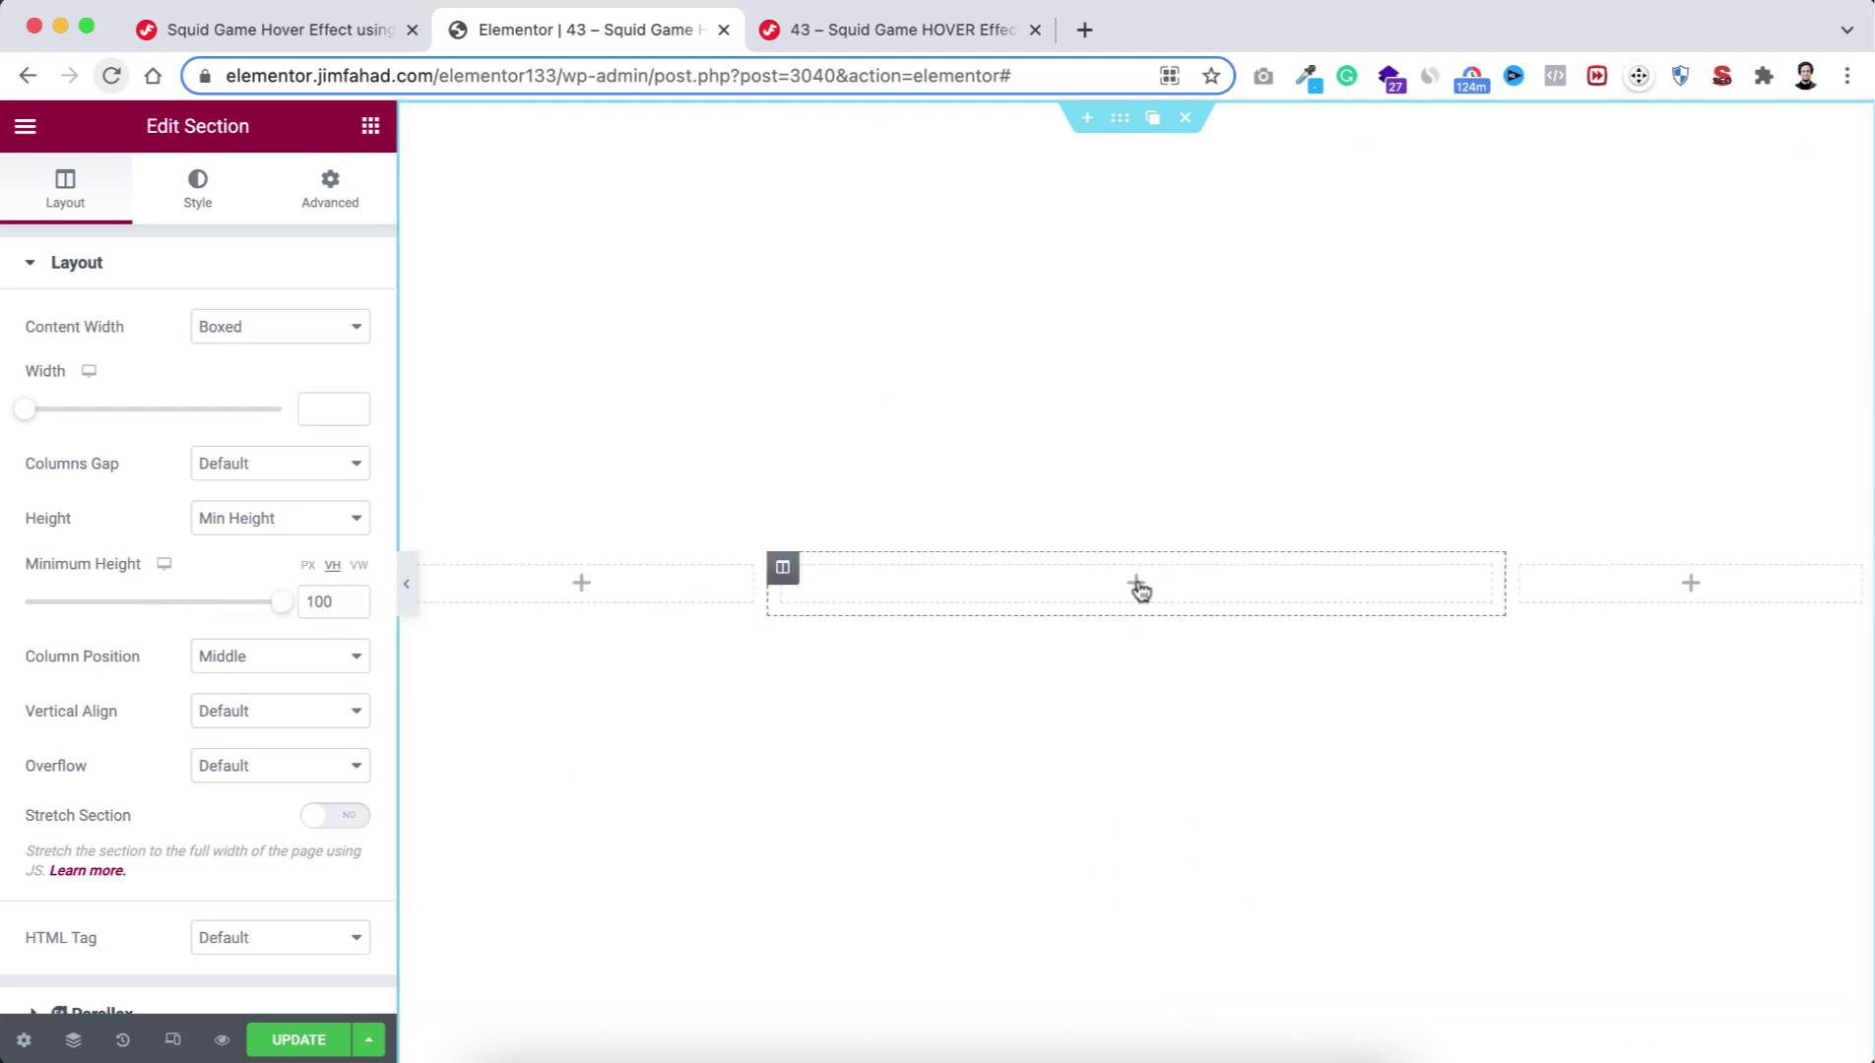
Insert an Inner Section into the middle column and delete its second column.
click(1137, 585)
drag(98, 362, 1109, 581)
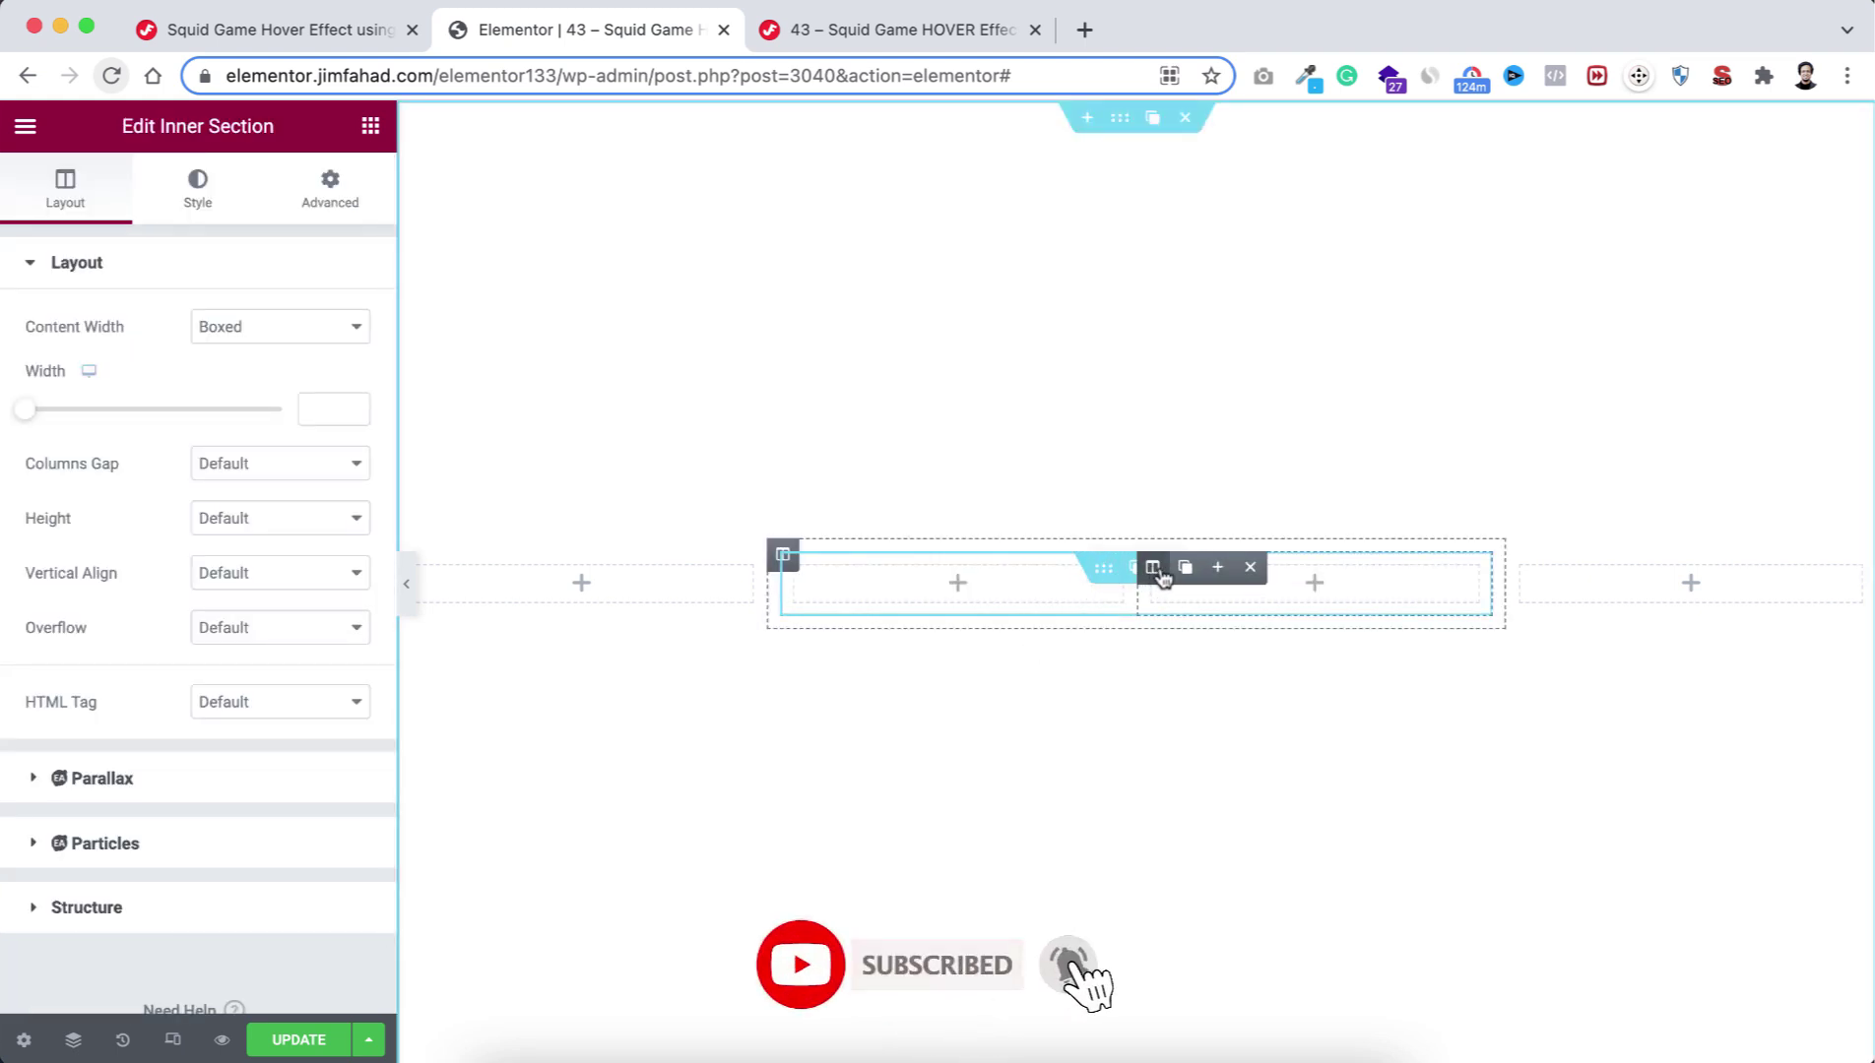
click(1251, 569)
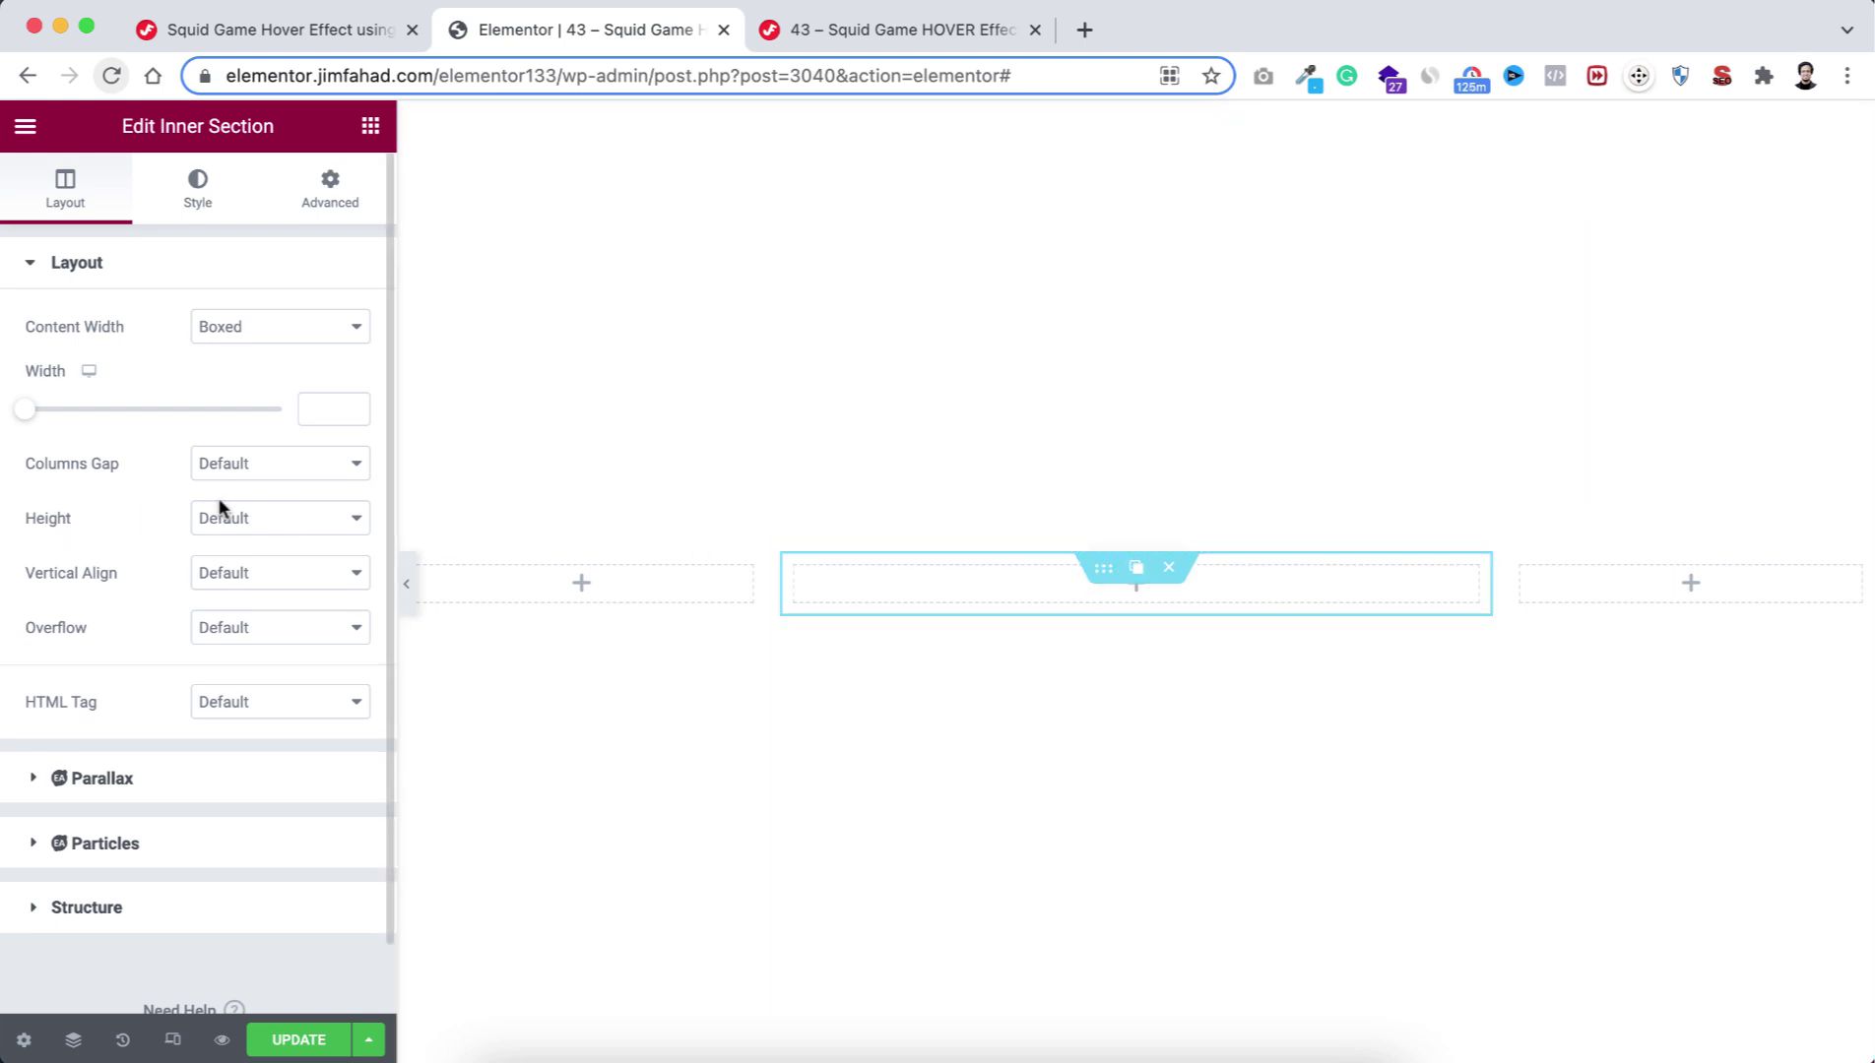
Set the inner section's minimum height to 350 px and its vertical alignment to Middle.
click(256, 521)
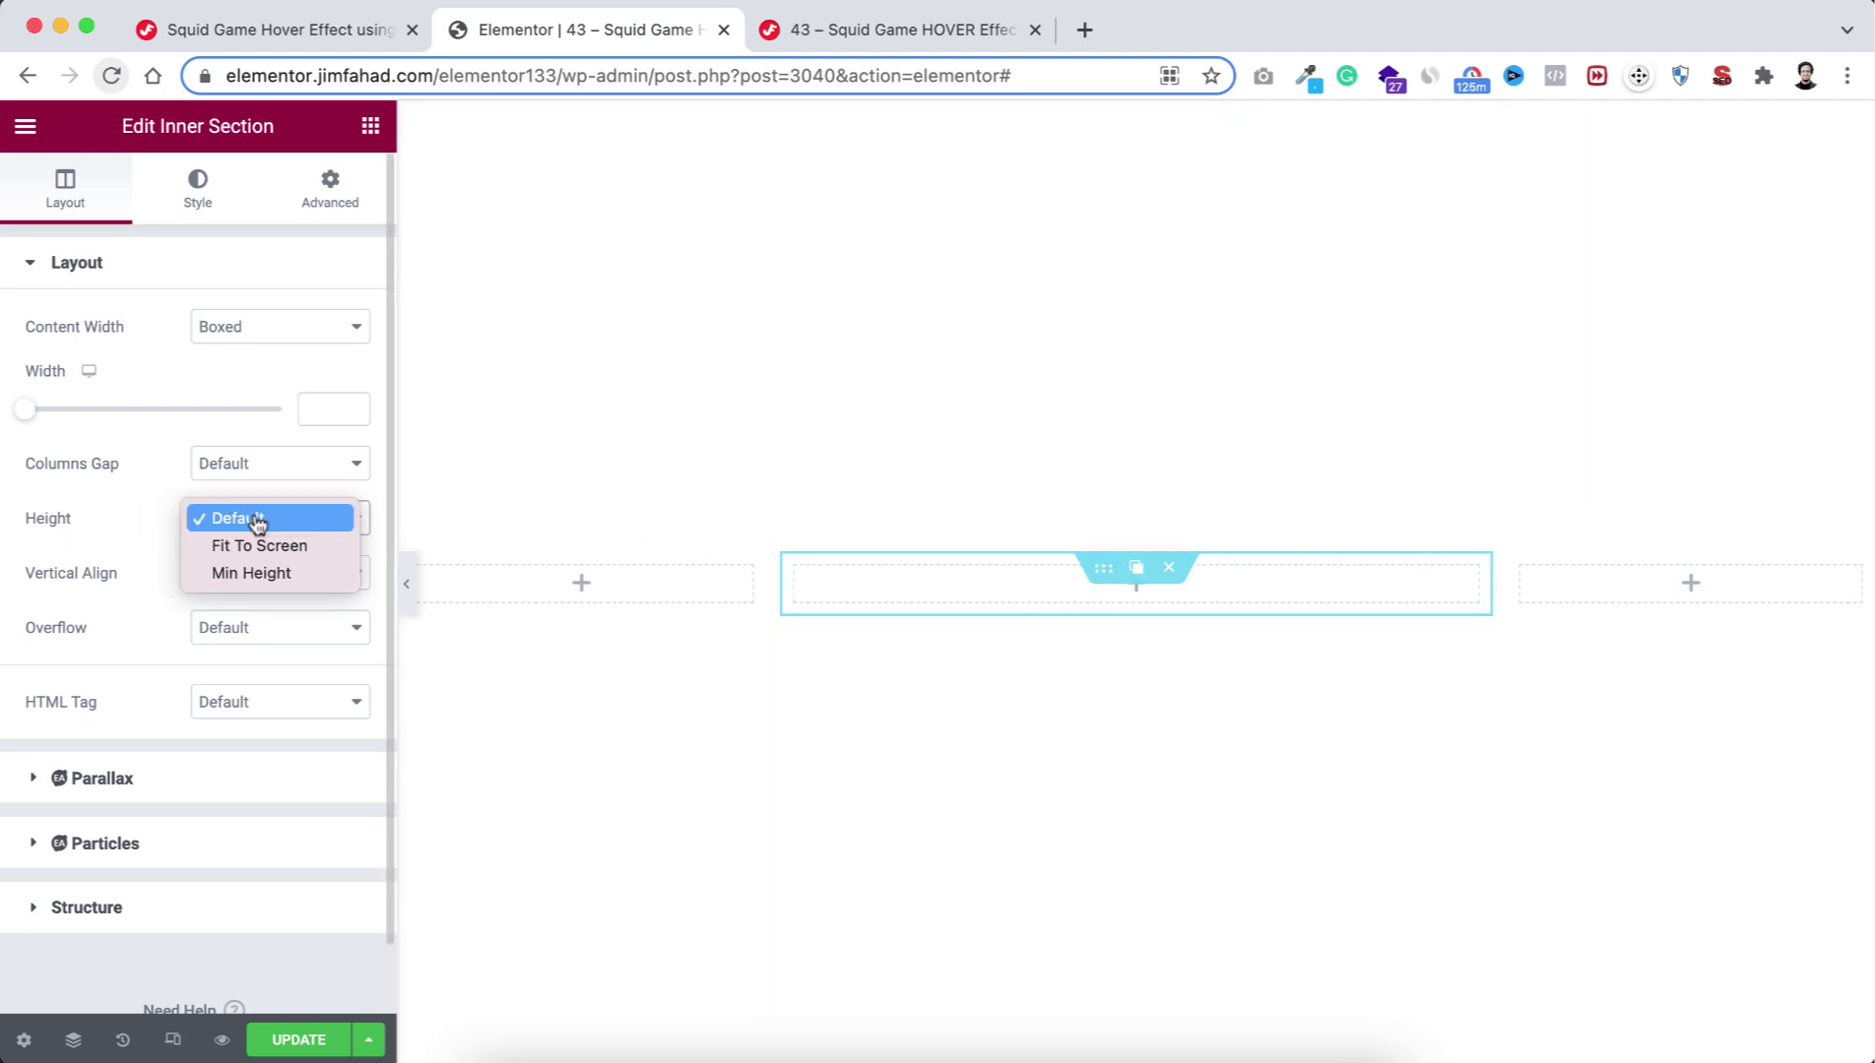
click(258, 574)
drag(325, 602, 305, 603)
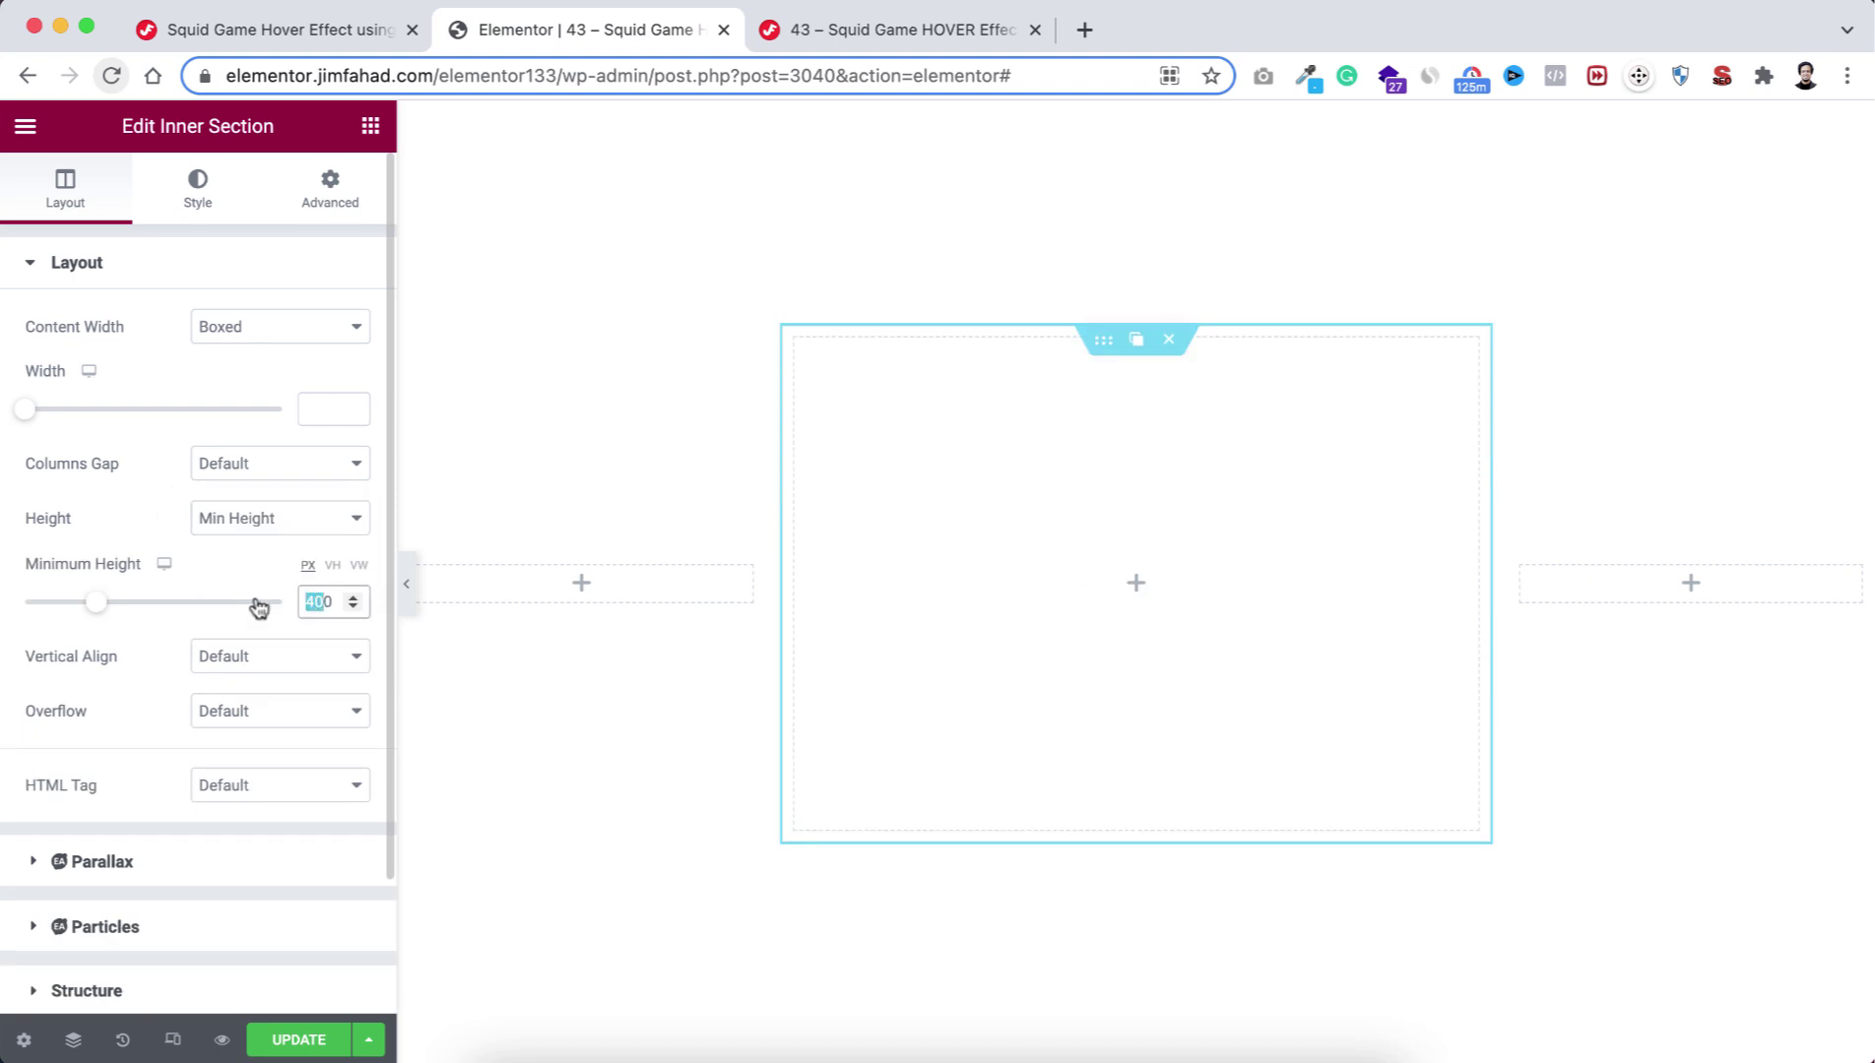
text(350)
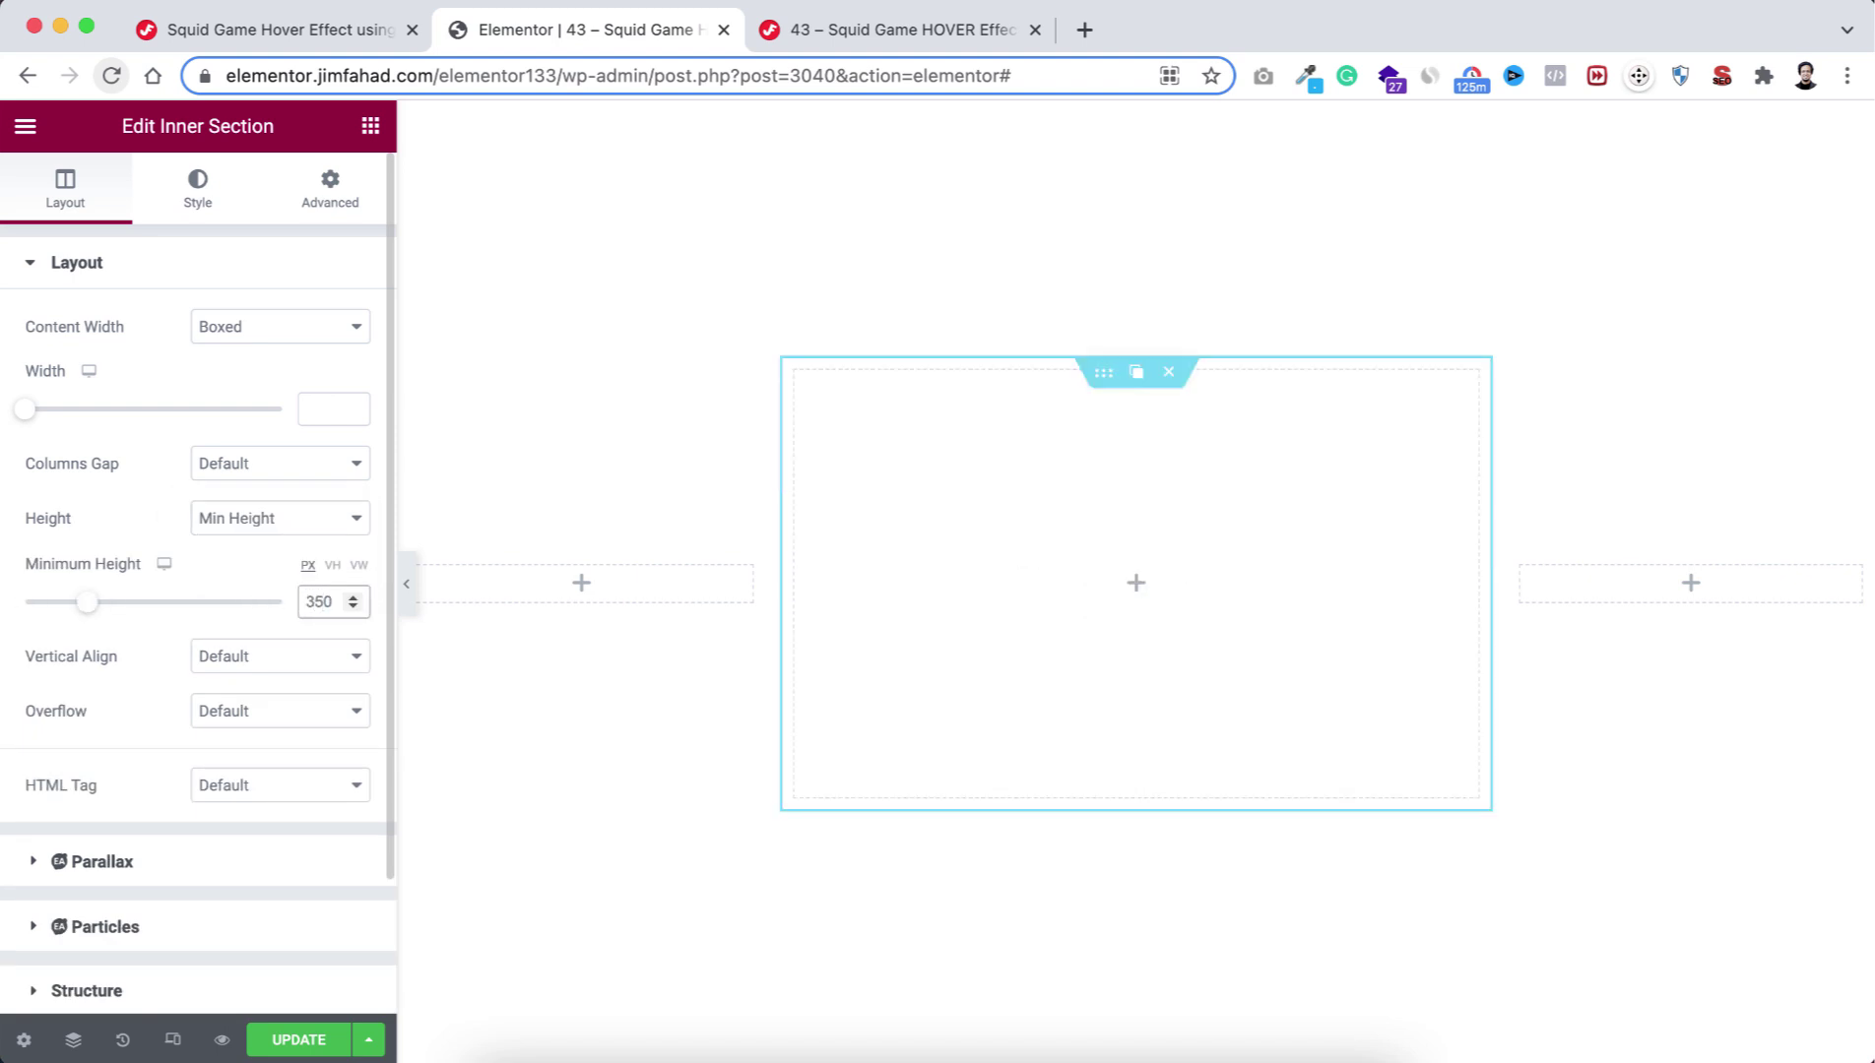
click(230, 657)
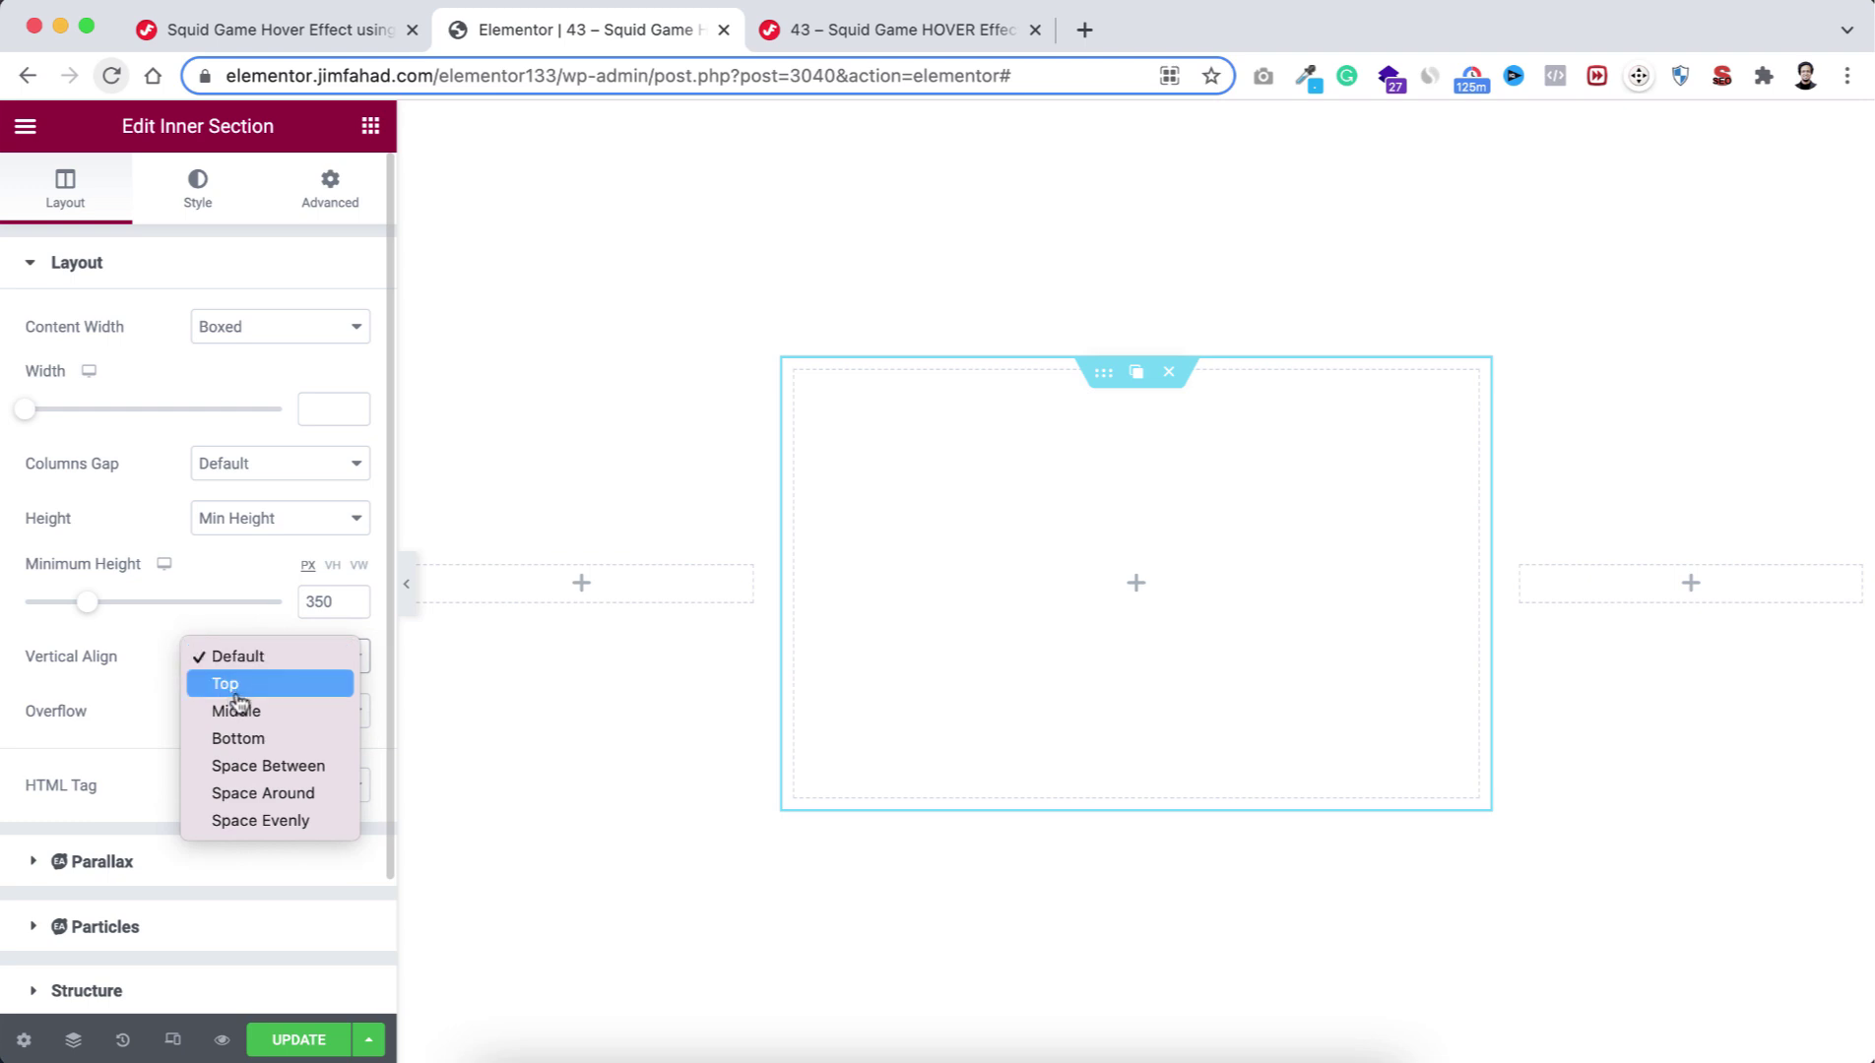
click(239, 711)
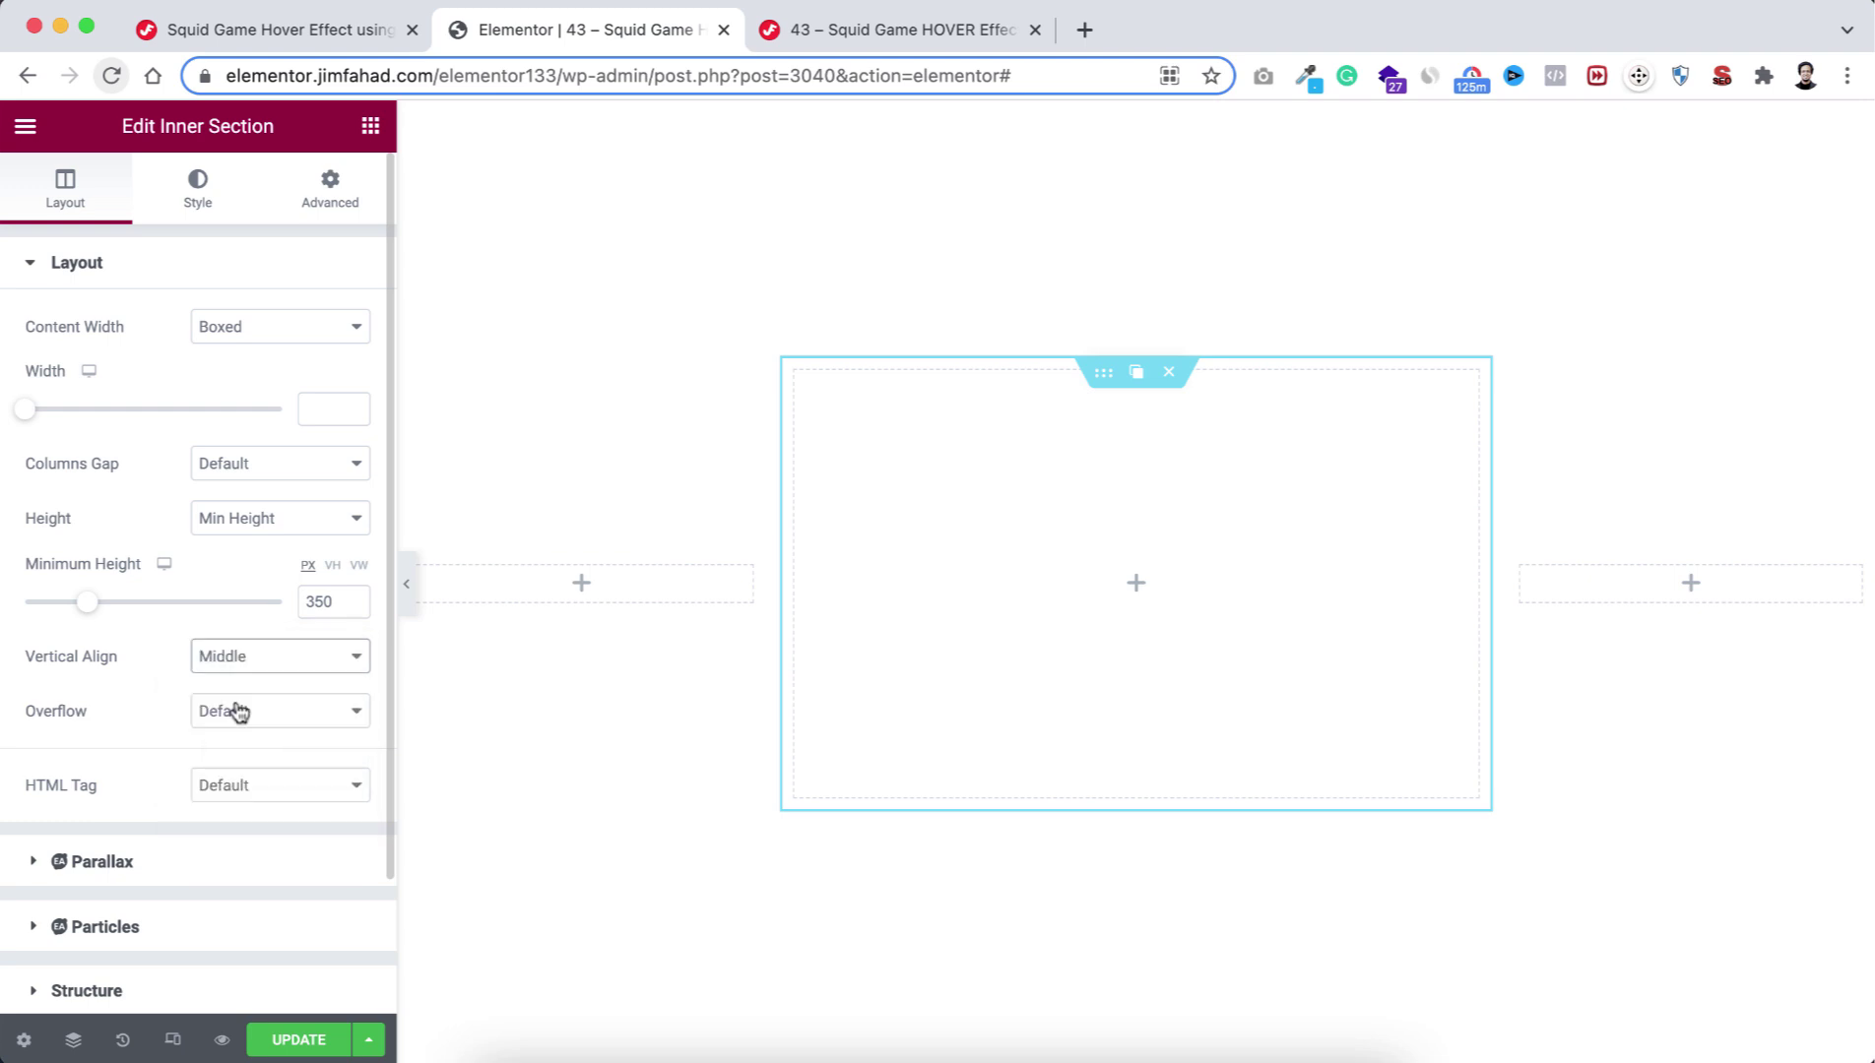
Give the inner section a classic background with the color #b4002f.
click(198, 185)
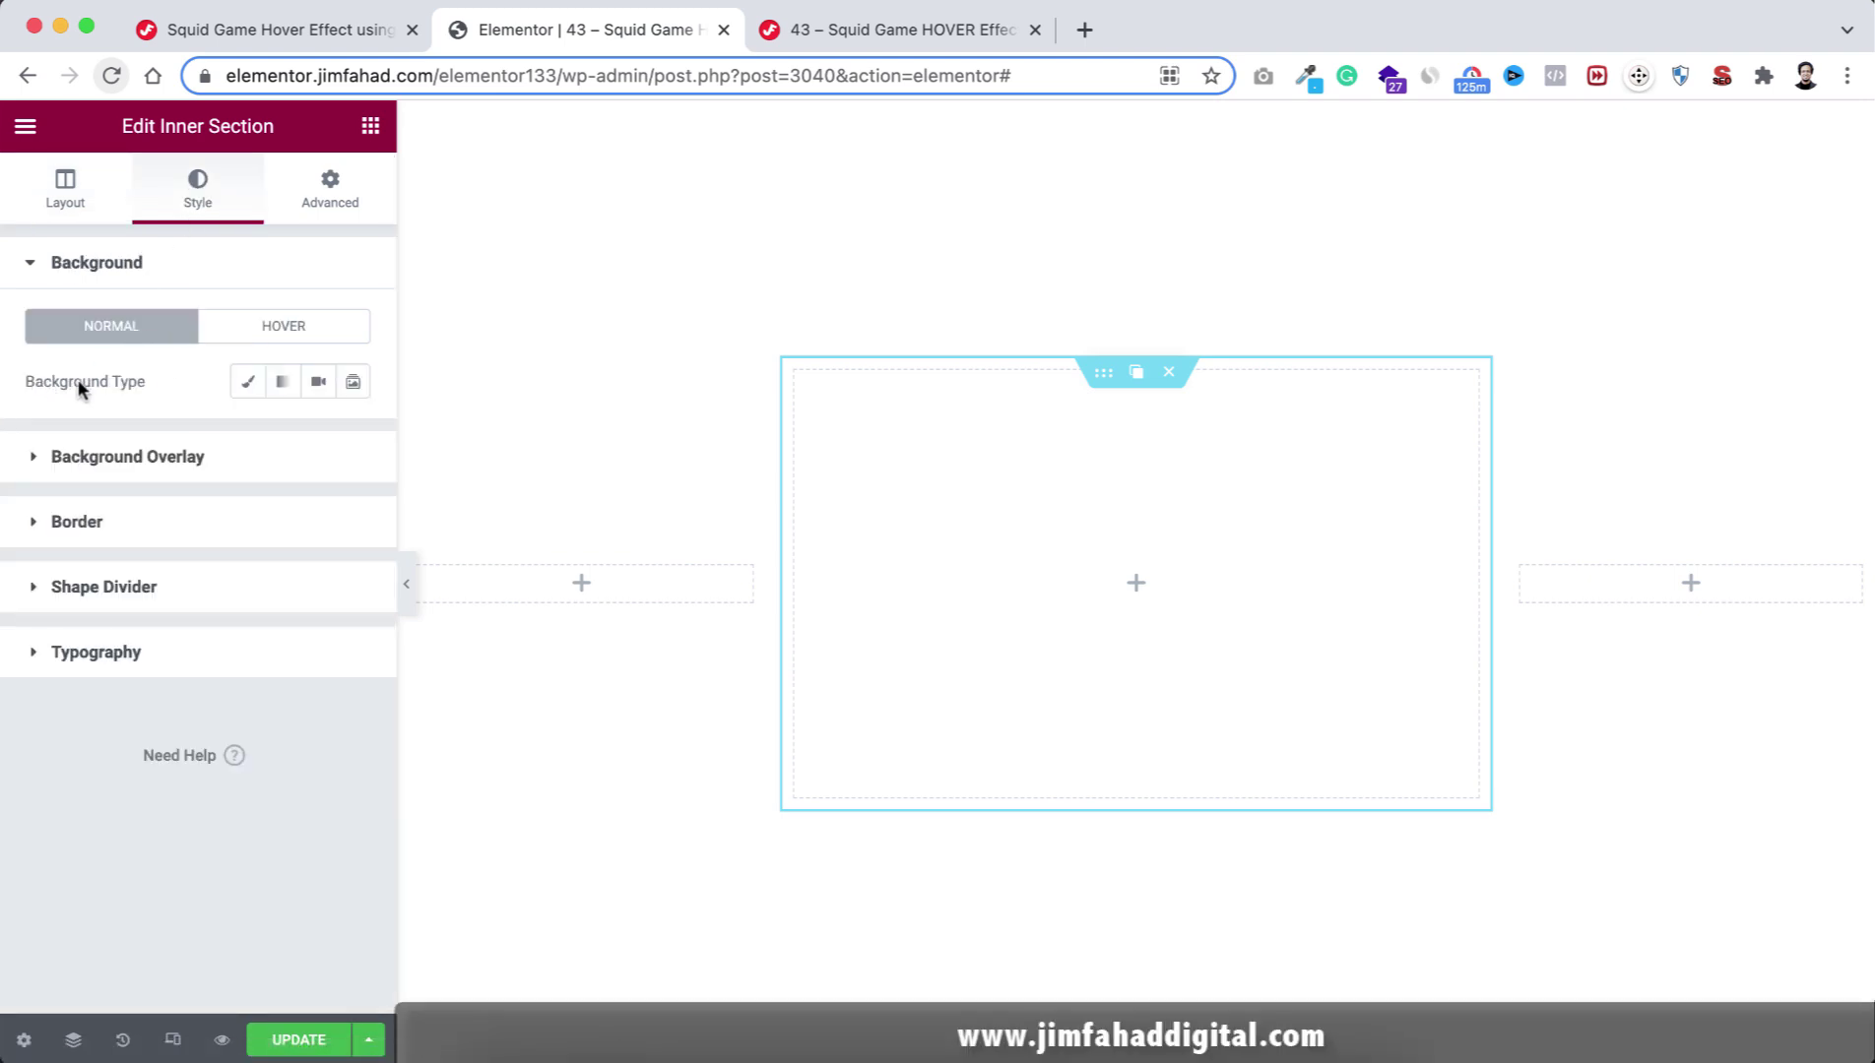
click(246, 383)
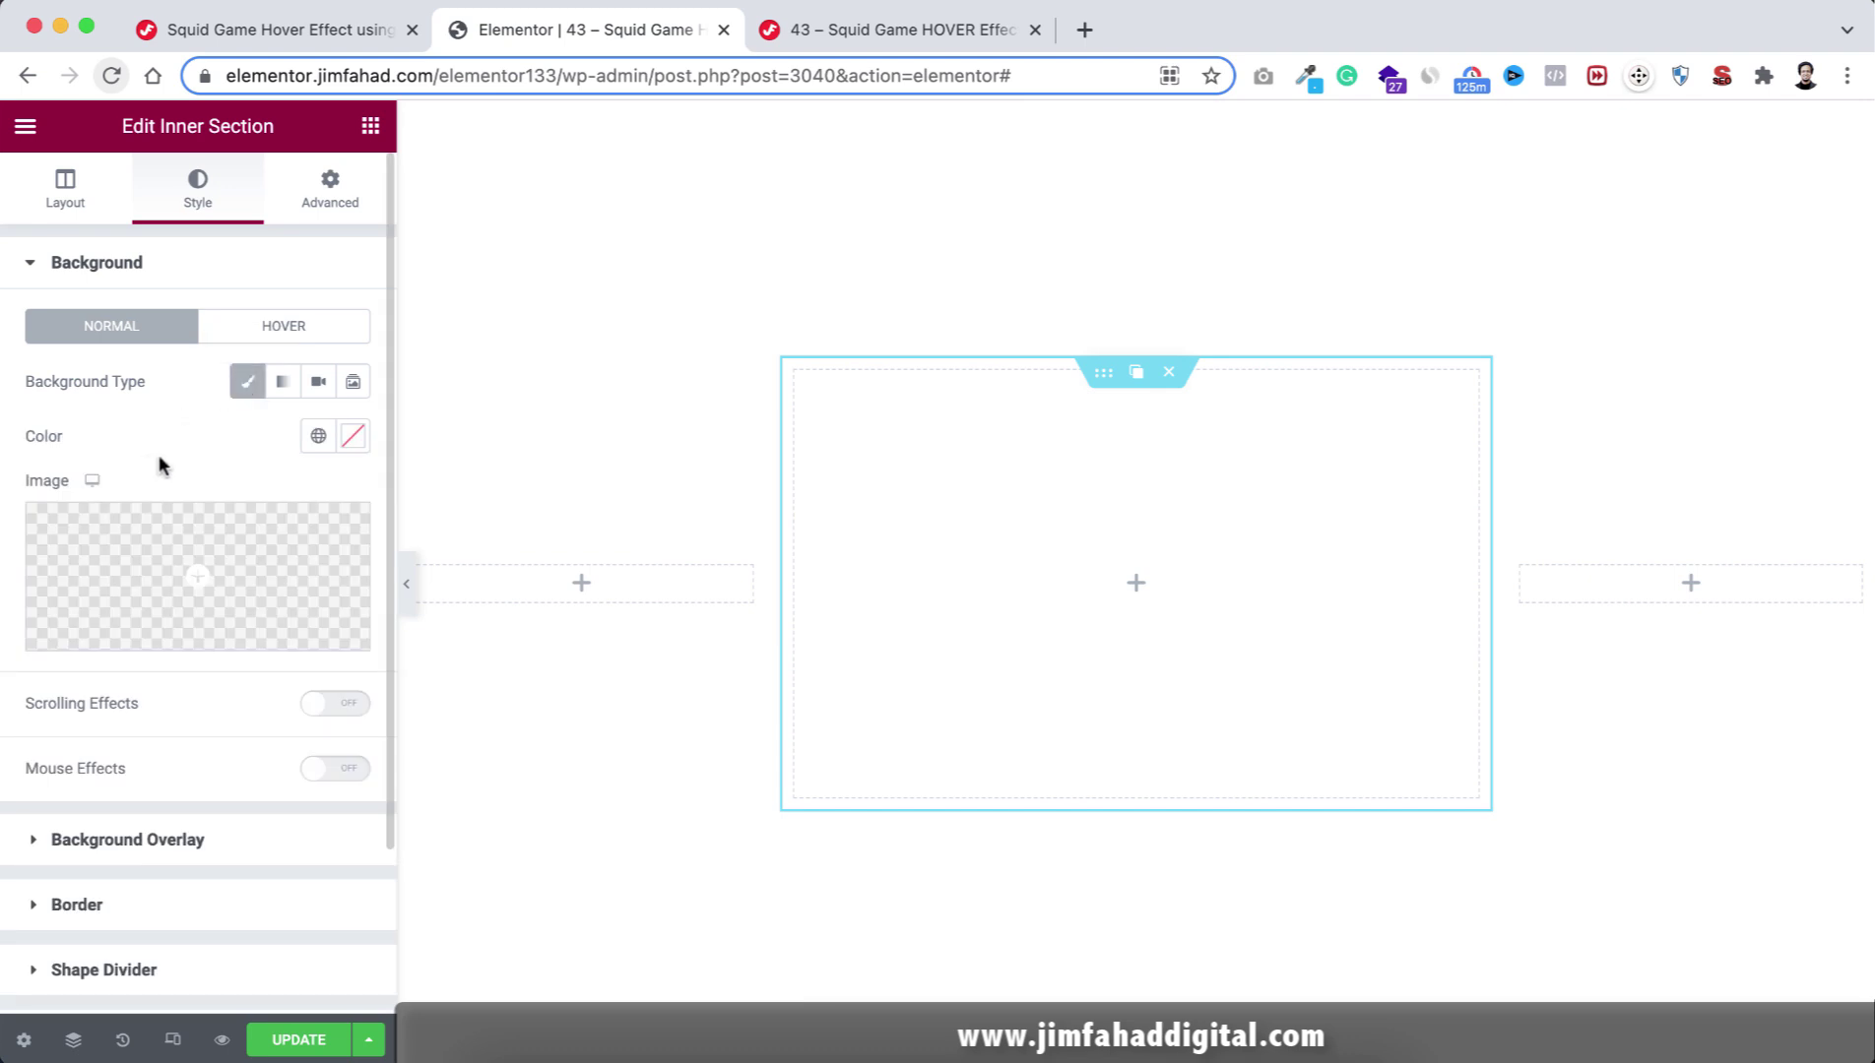
click(354, 440)
text(#b40)
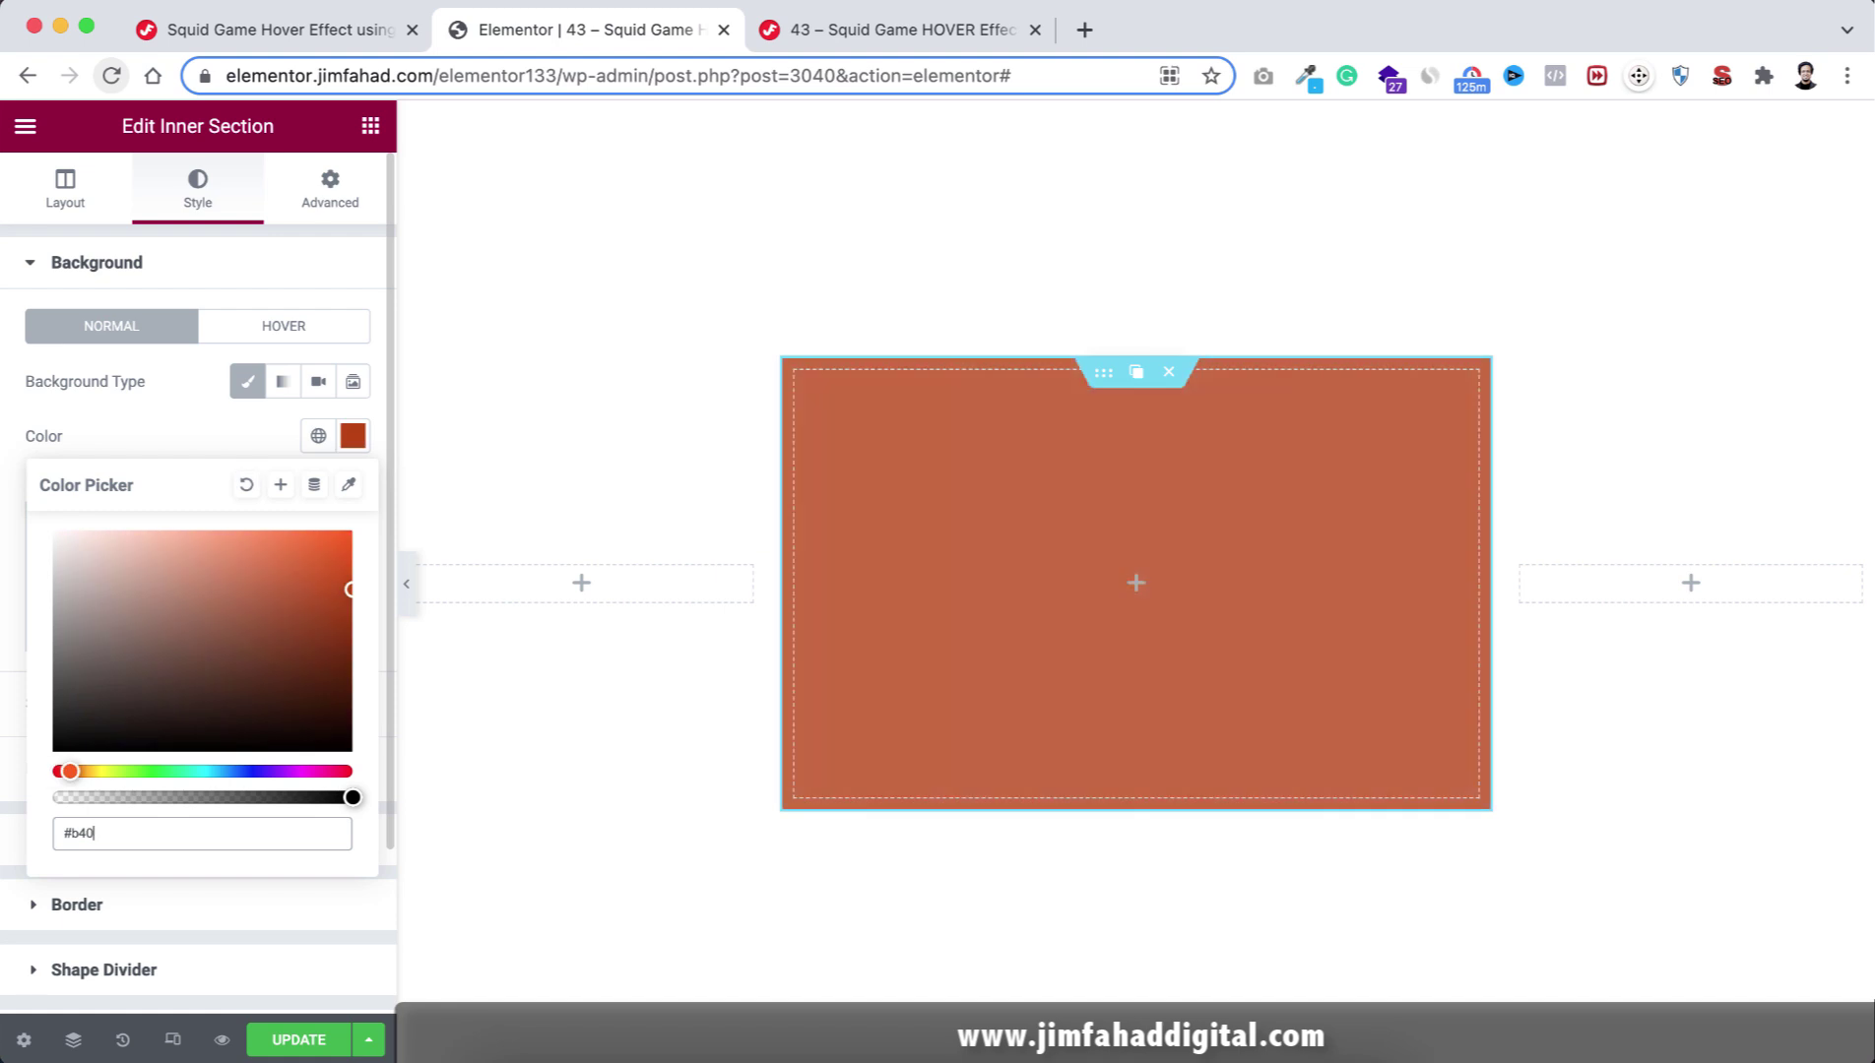
text(02f)
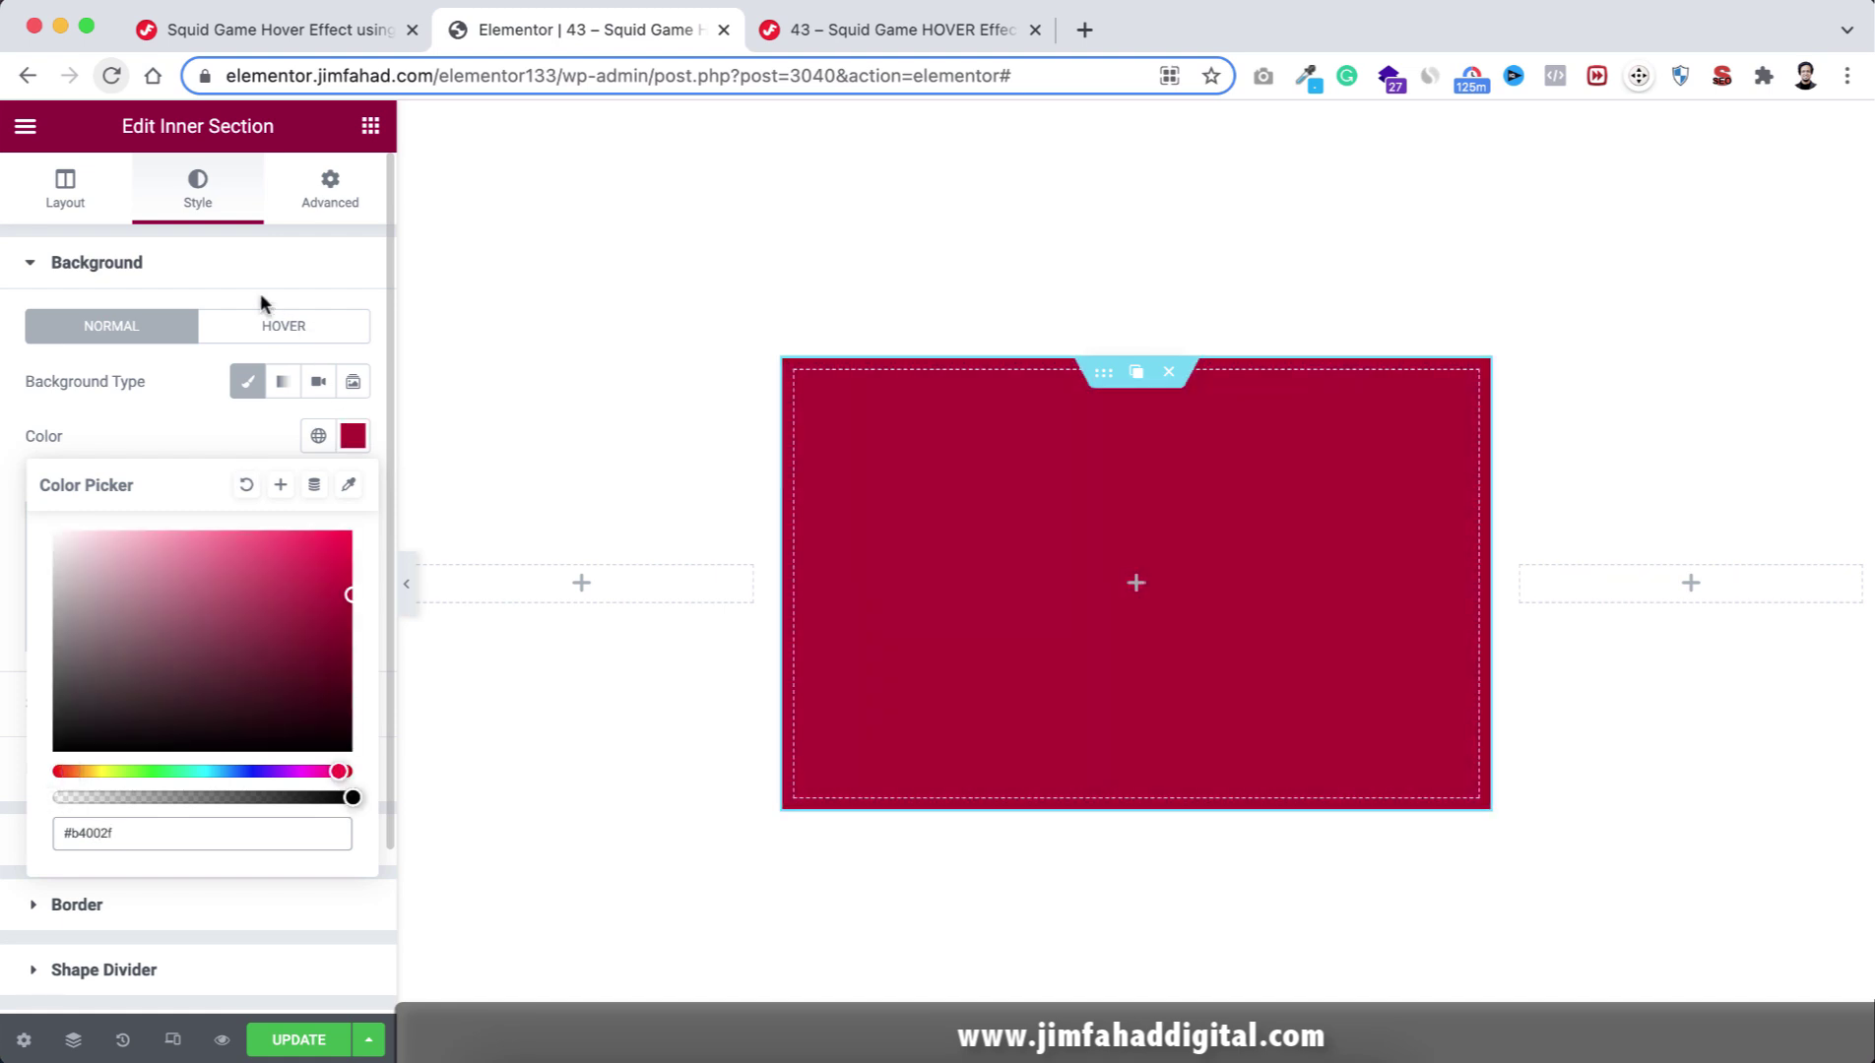
click(159, 424)
Round all corners of the inner section with a border radius of 20 px.
scroll(151, 757, down, 1)
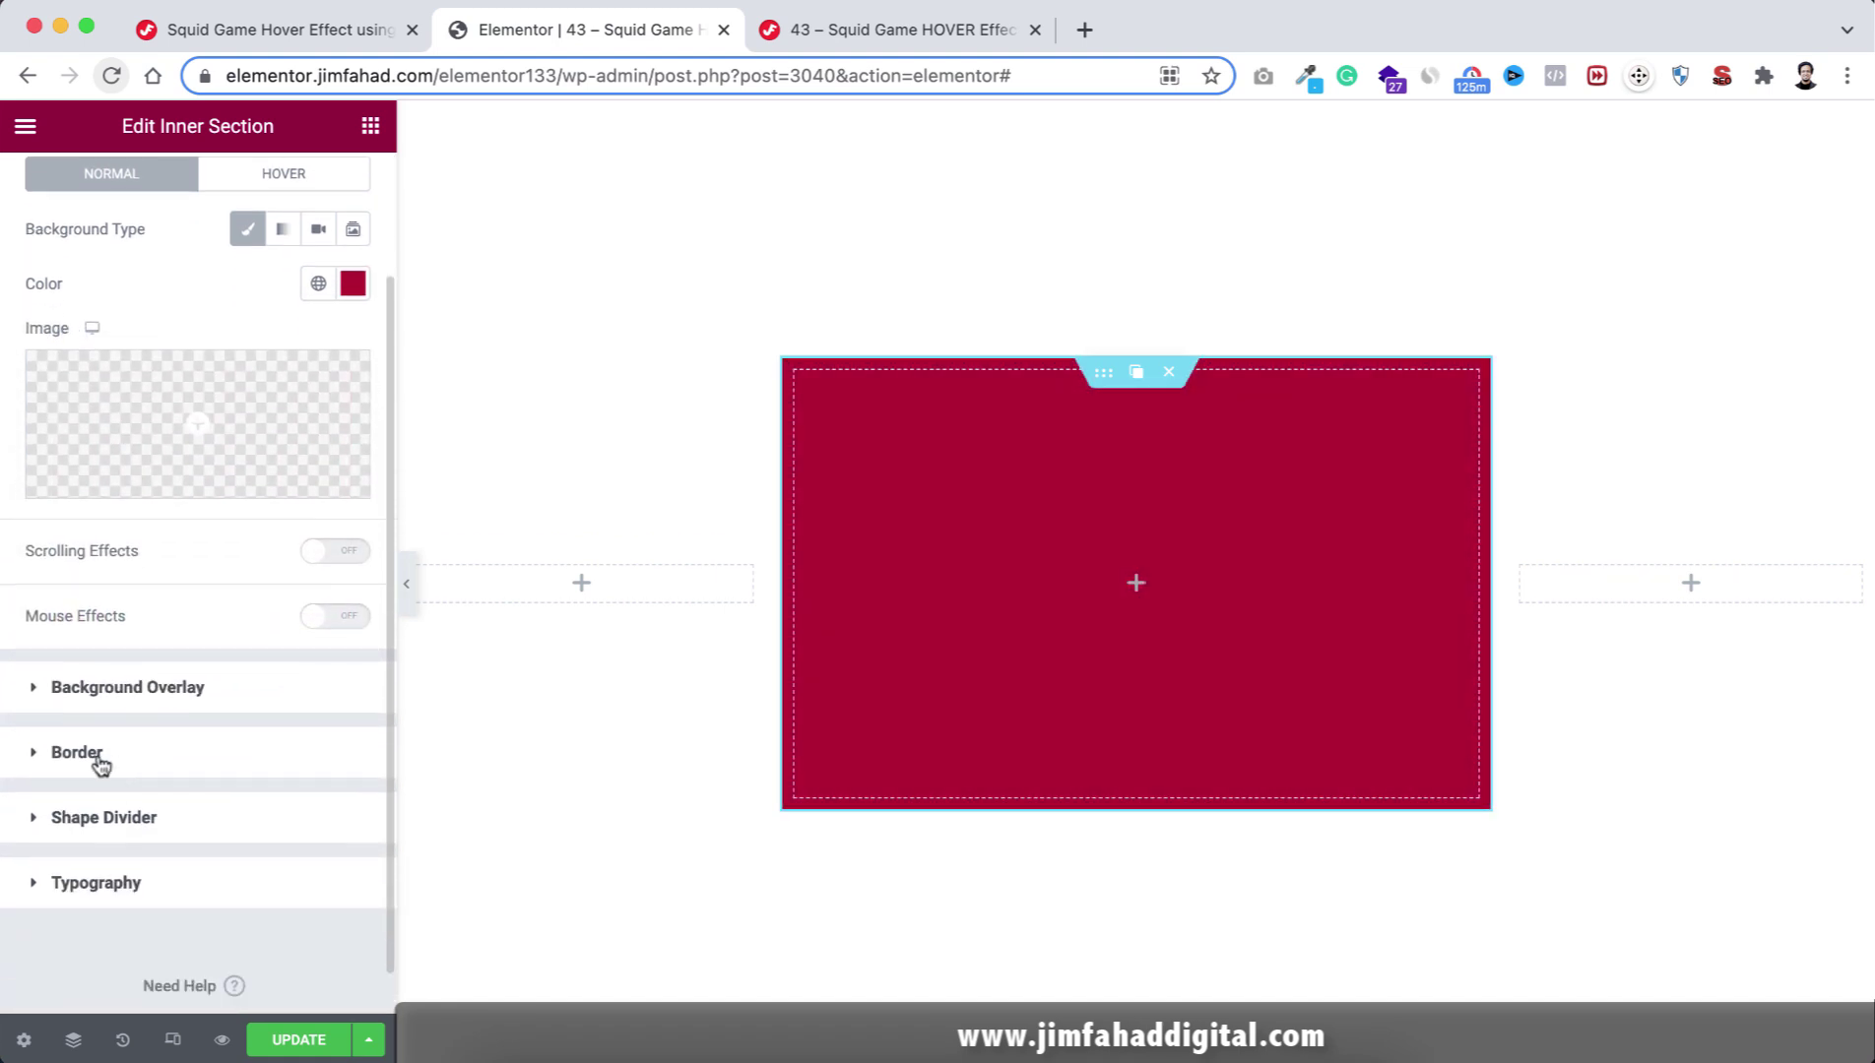
click(100, 762)
click(50, 593)
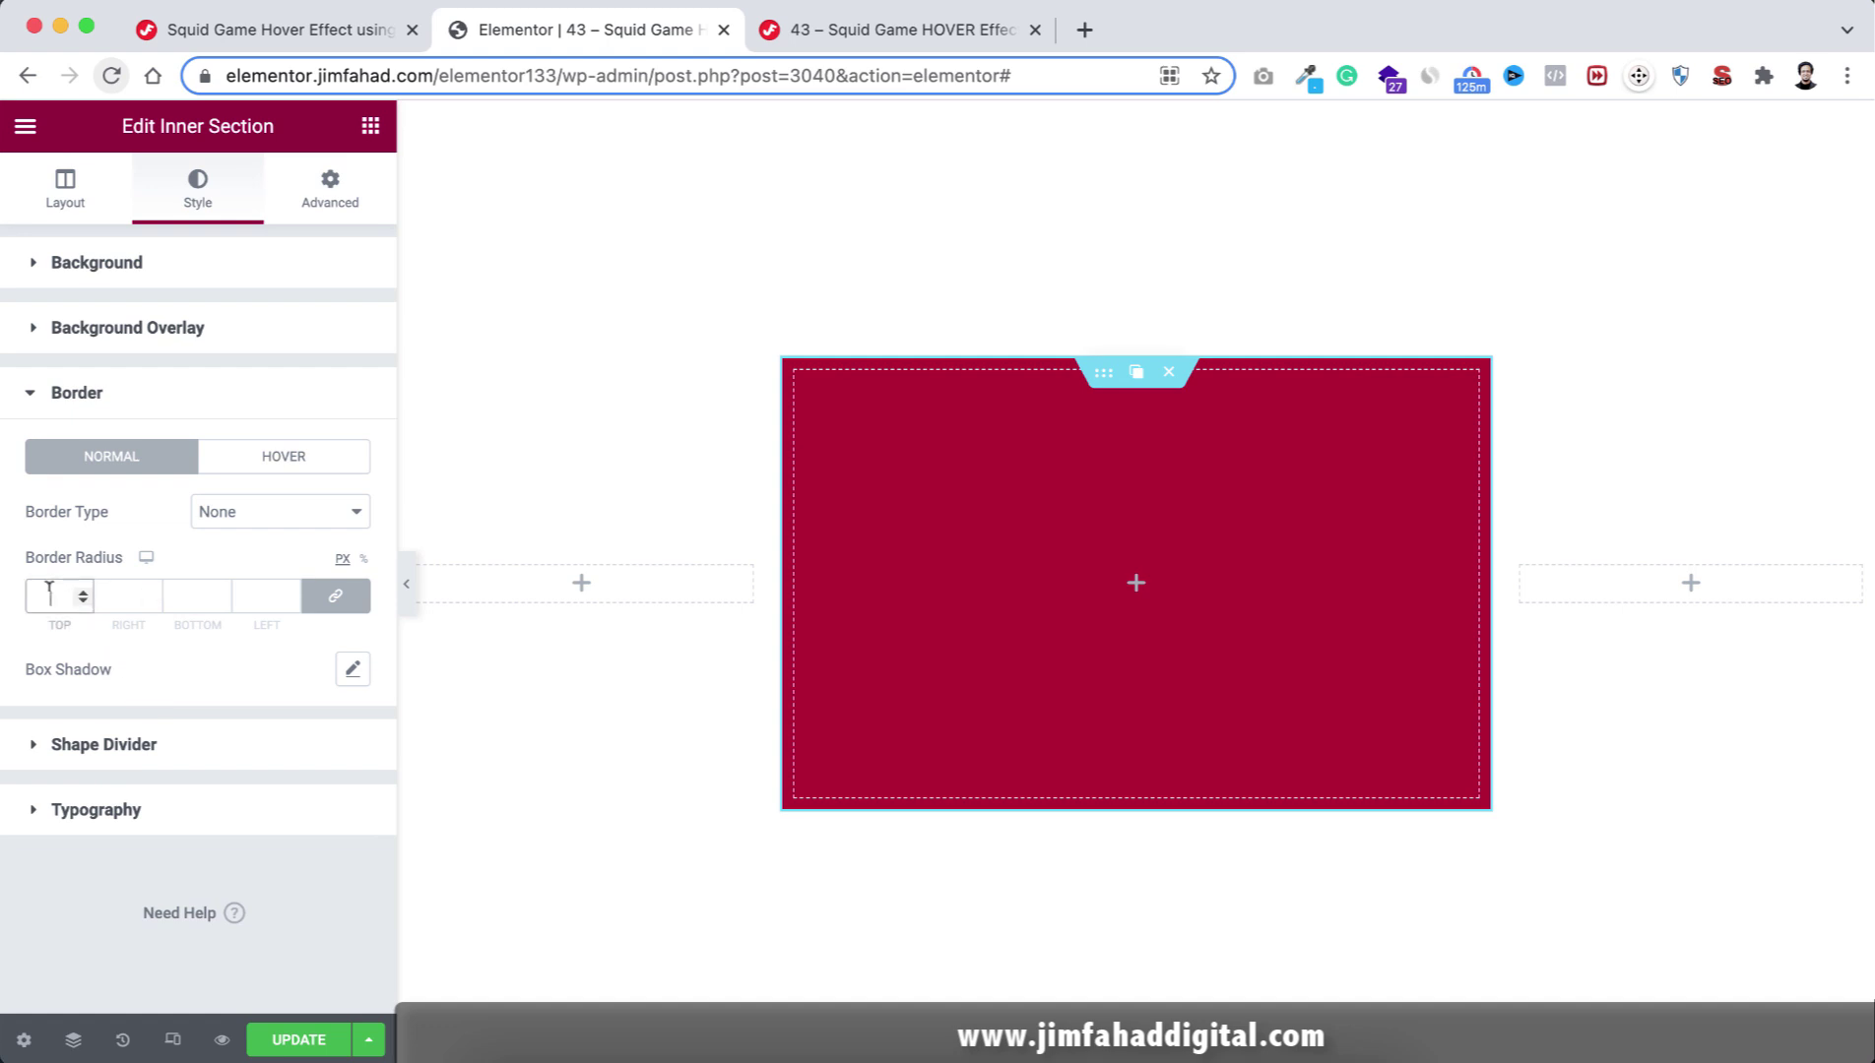
text(20)
Add a box shadow to the inner section with a blur of 40 and a spread of -10.
click(350, 673)
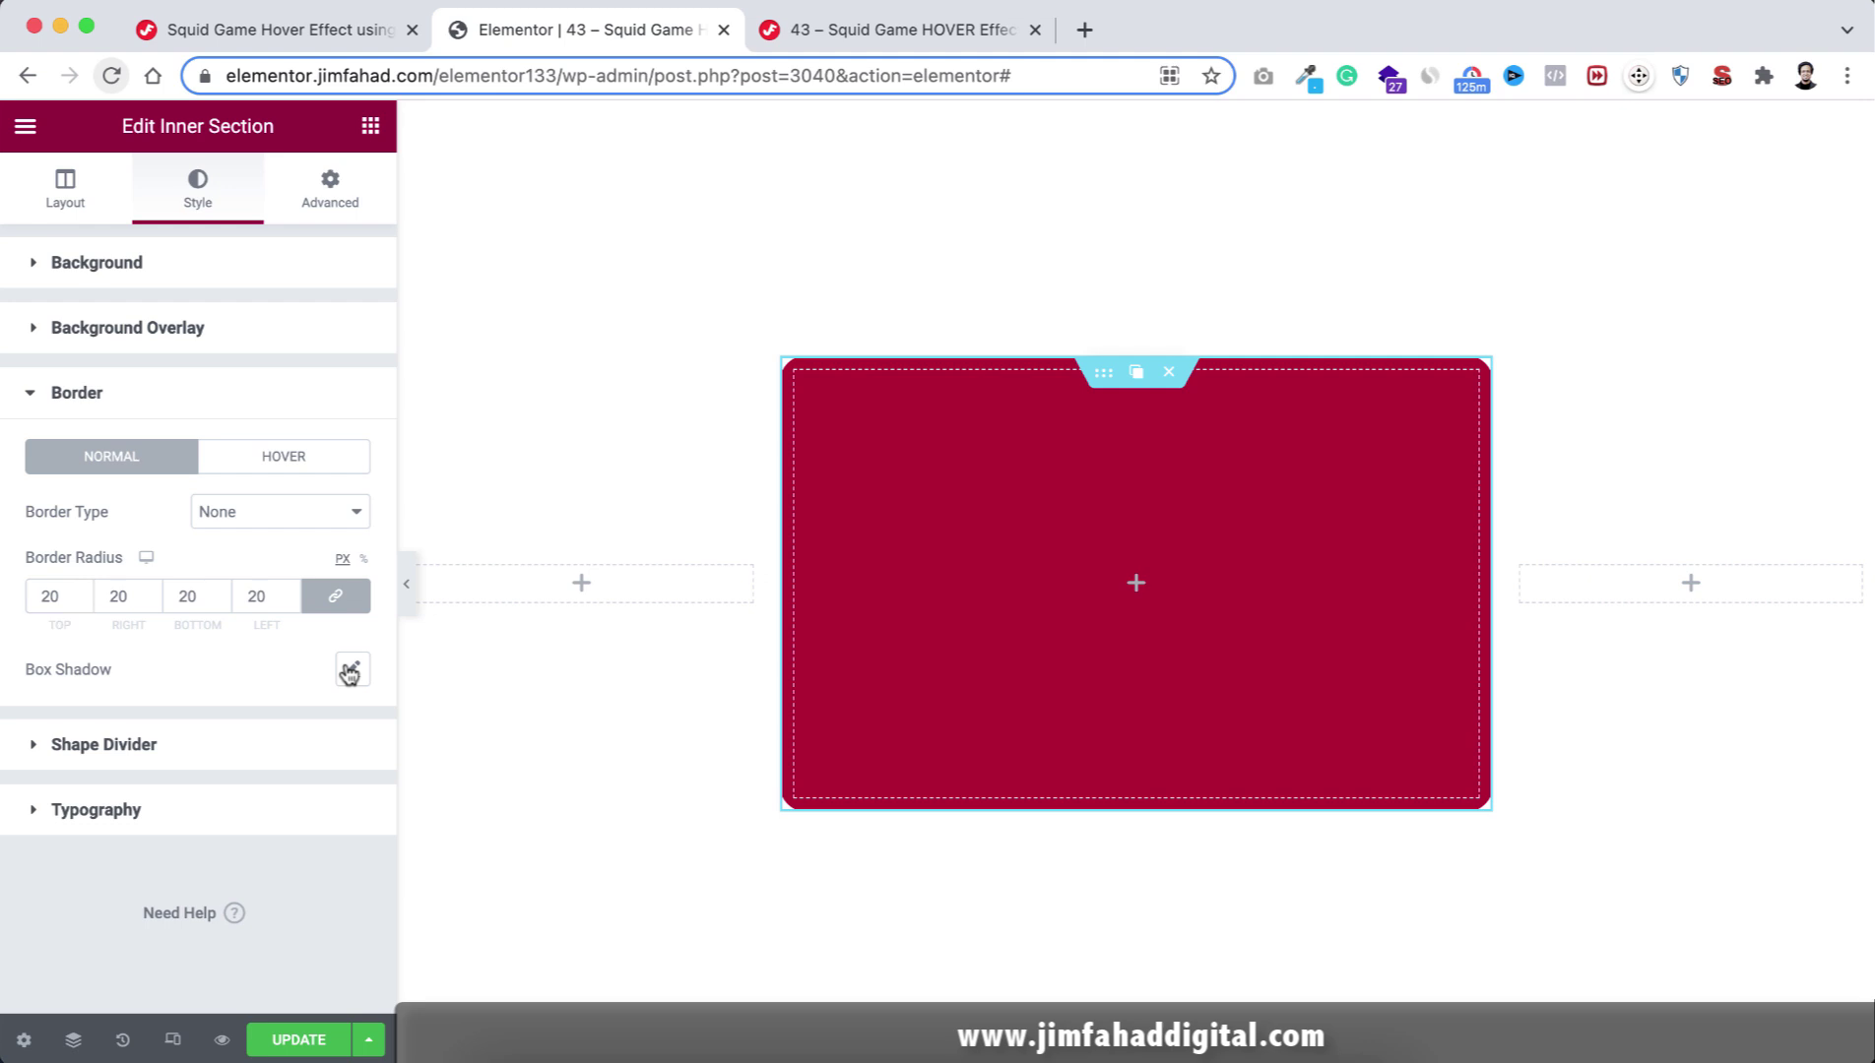
click(349, 672)
scroll(256, 859, down, 1)
drag(294, 855, 265, 863)
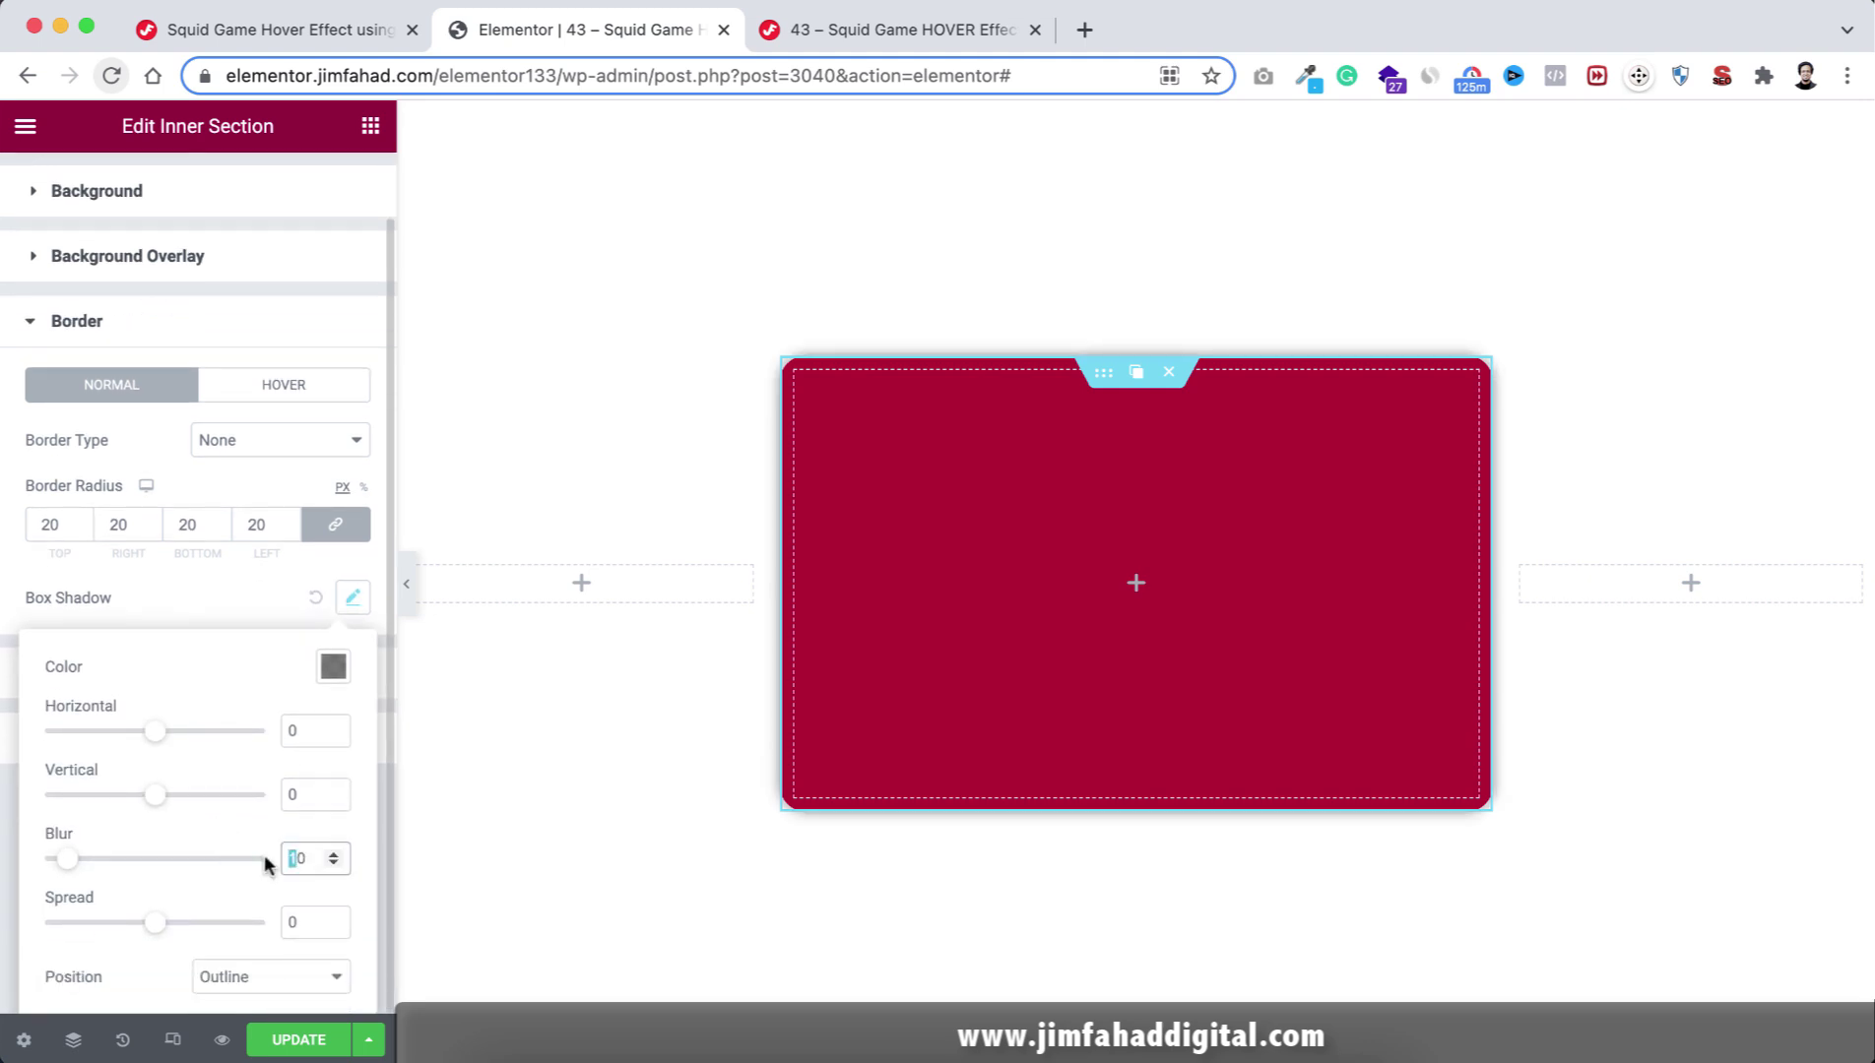
text(4)
click(312, 919)
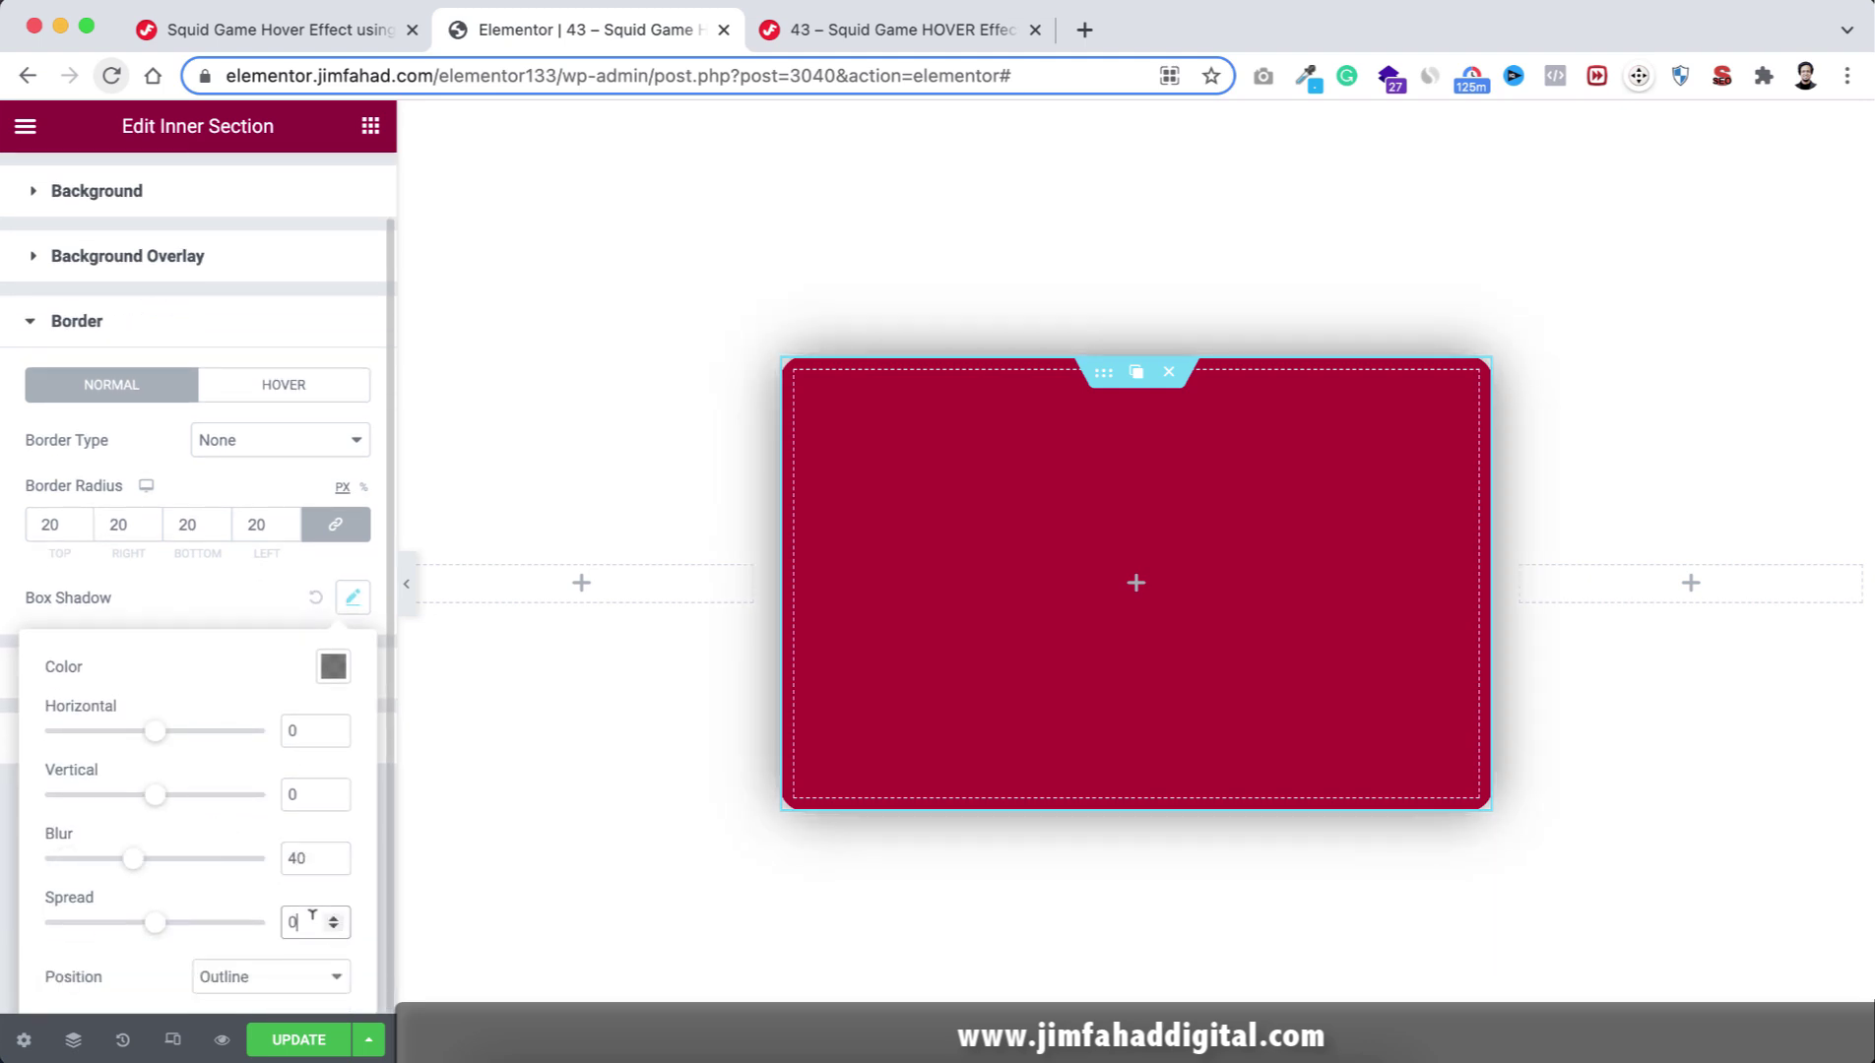
text(-10)
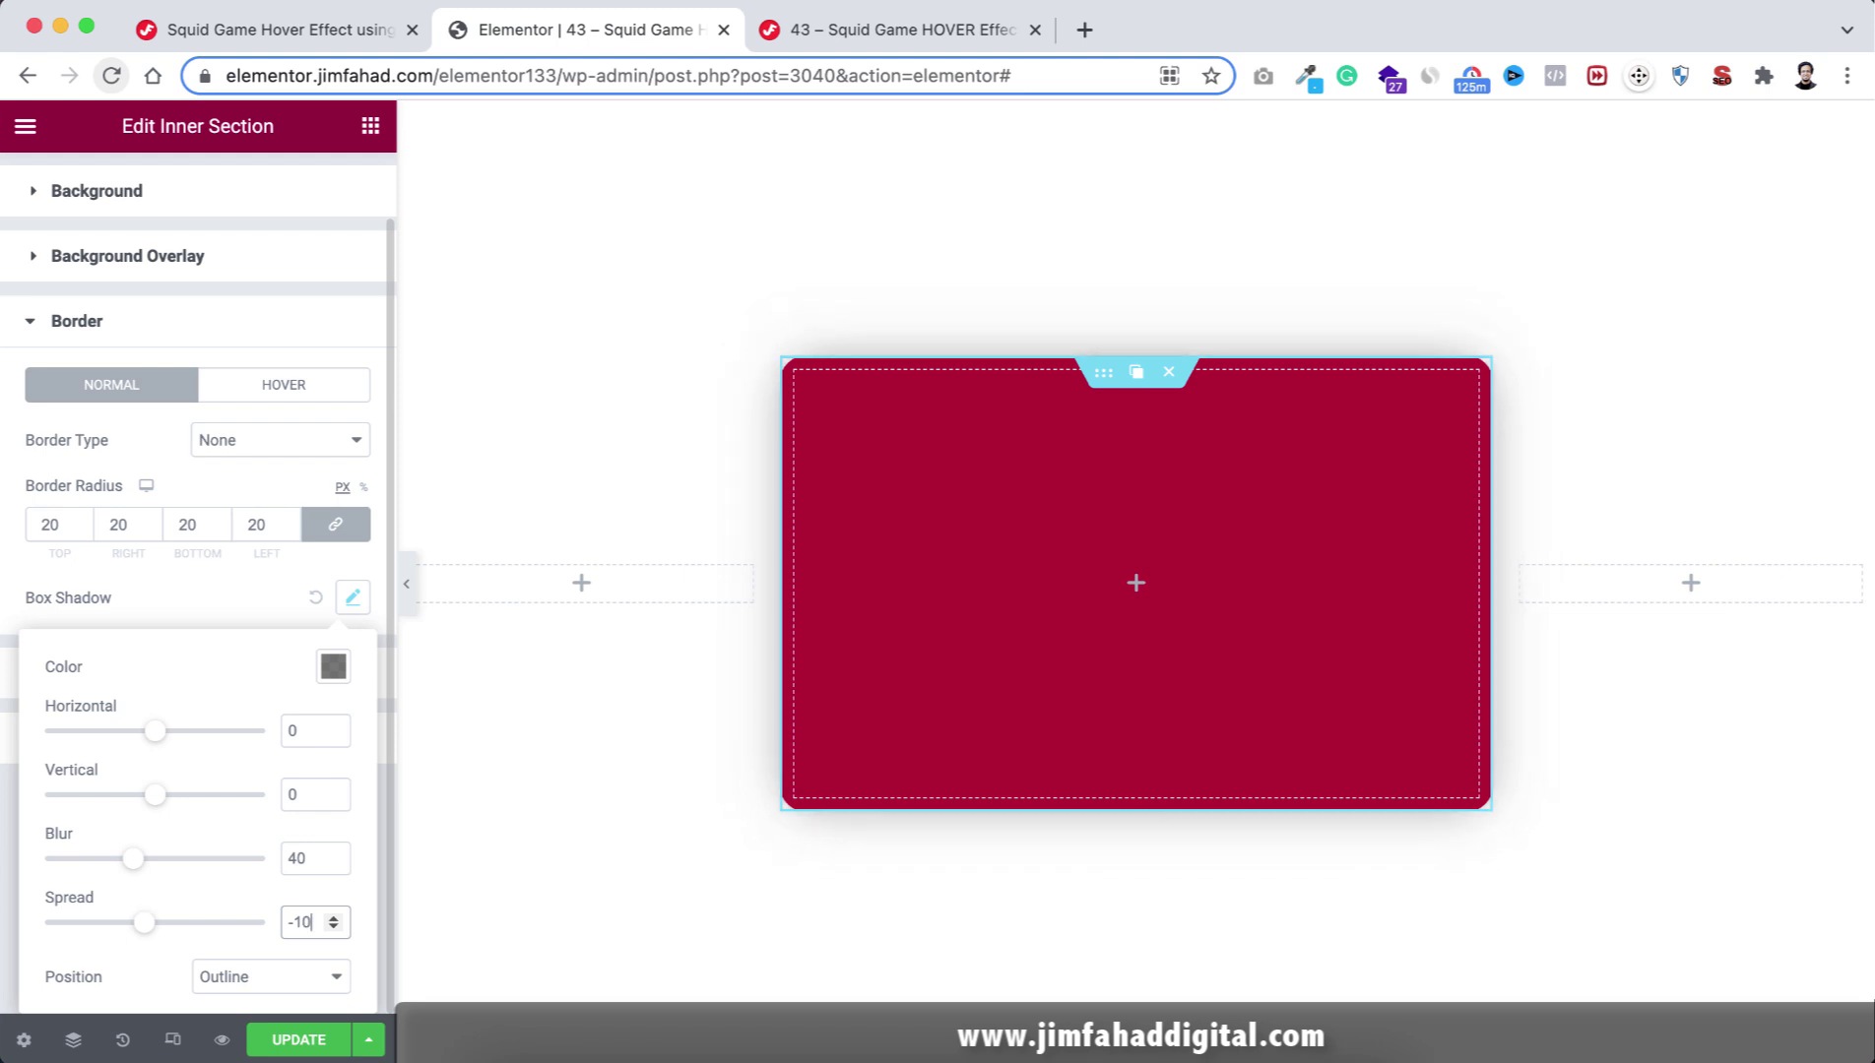
click(220, 617)
Unlink the inner section's padding values and set only the right padding to 30 px.
scroll(231, 532, up, 2)
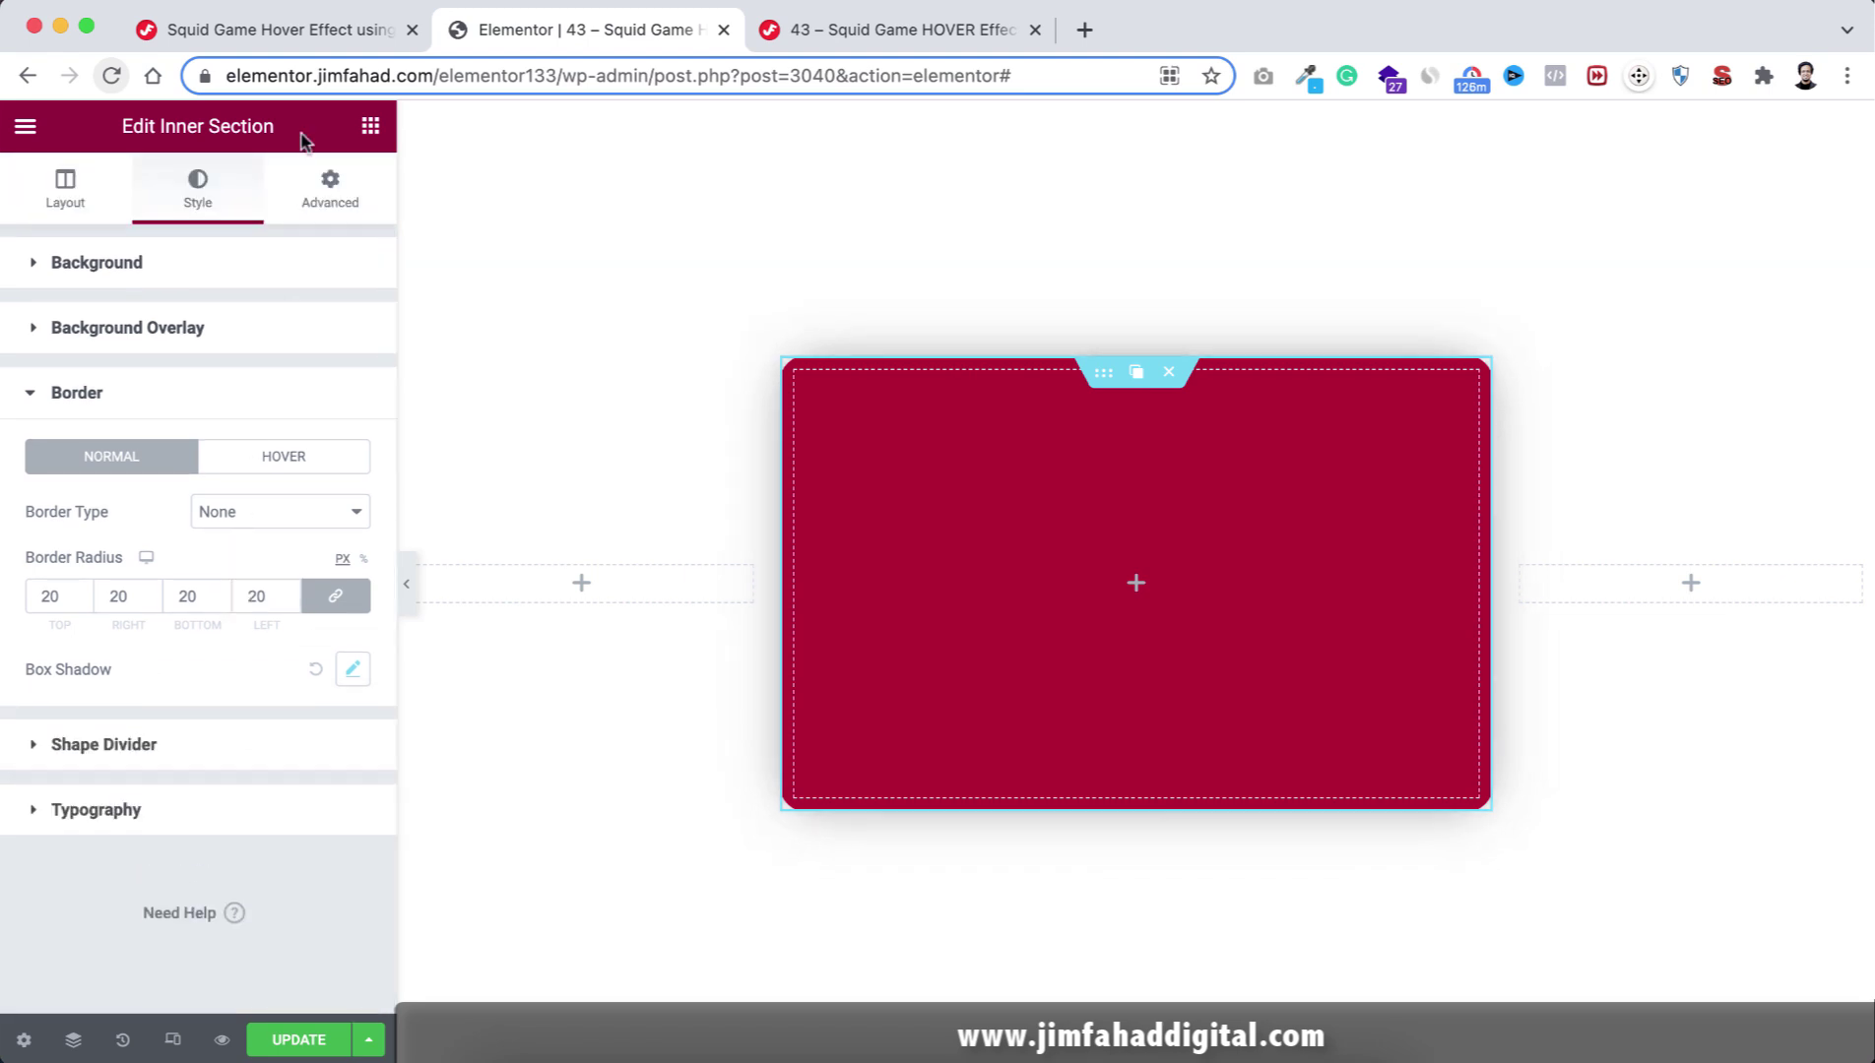
click(330, 203)
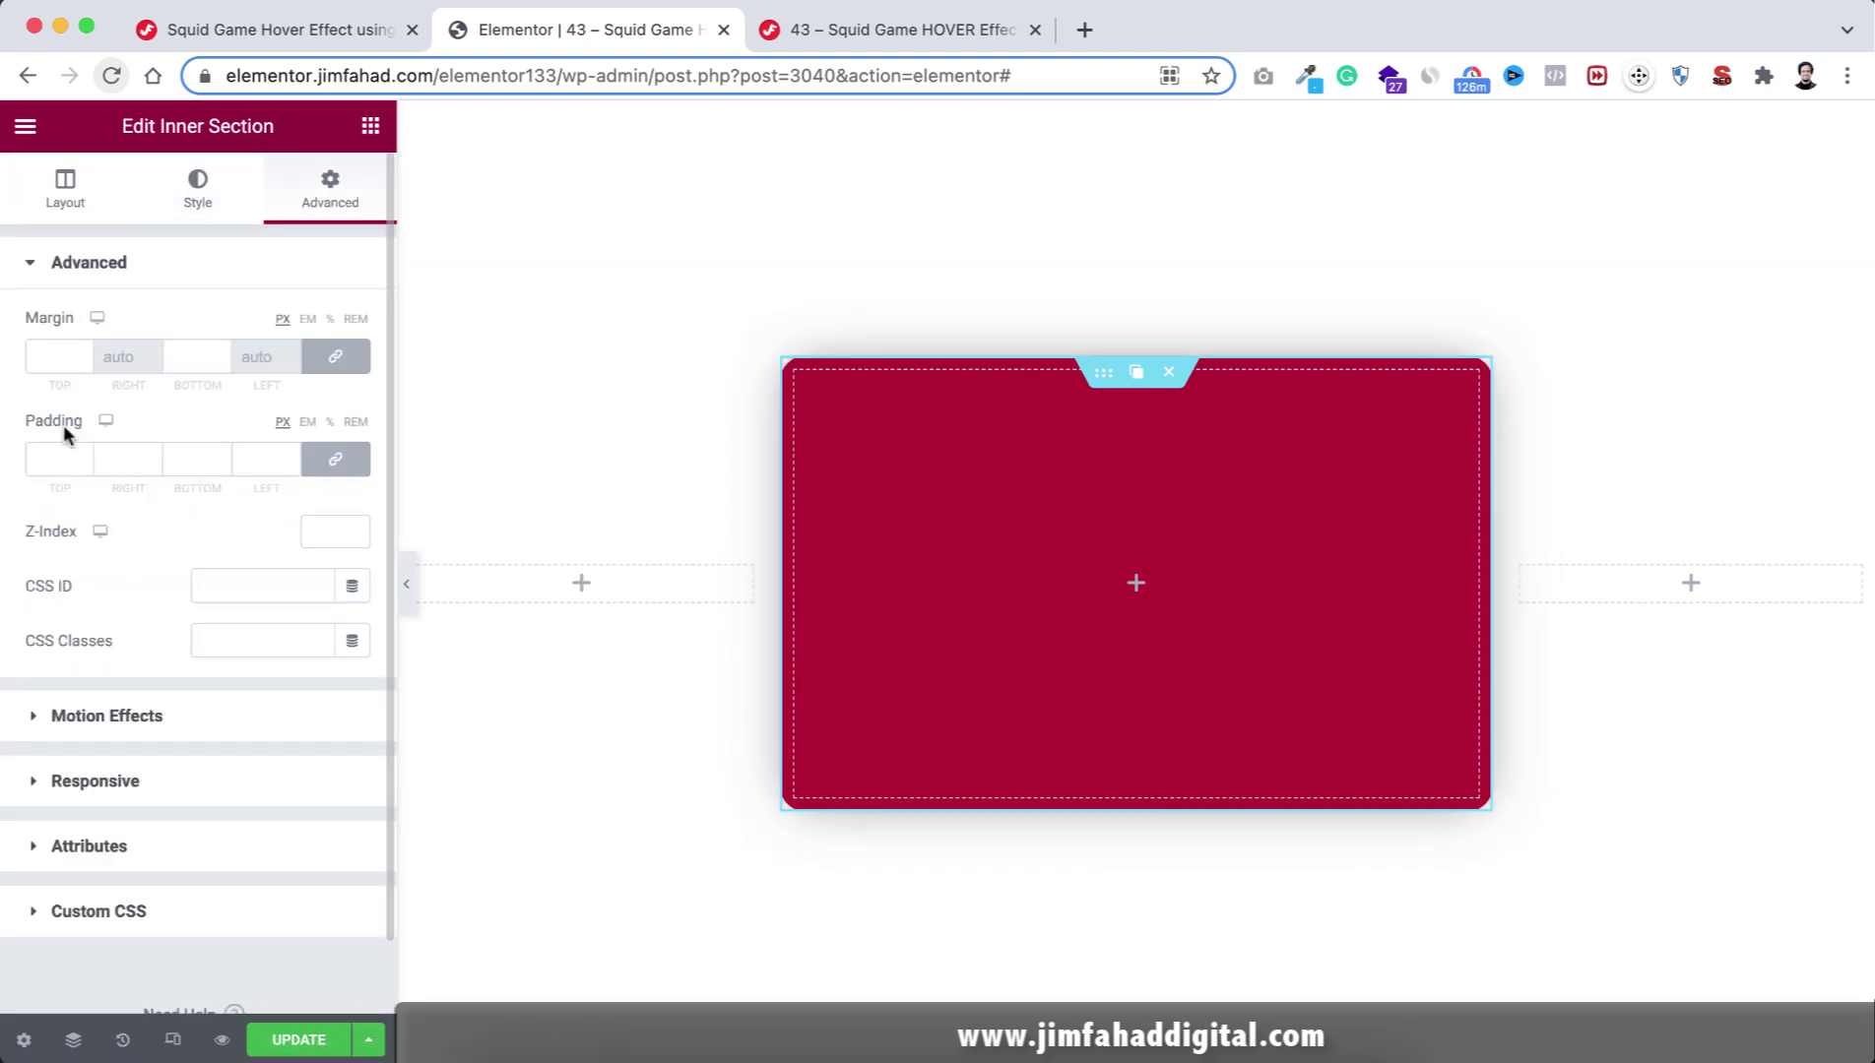
click(340, 467)
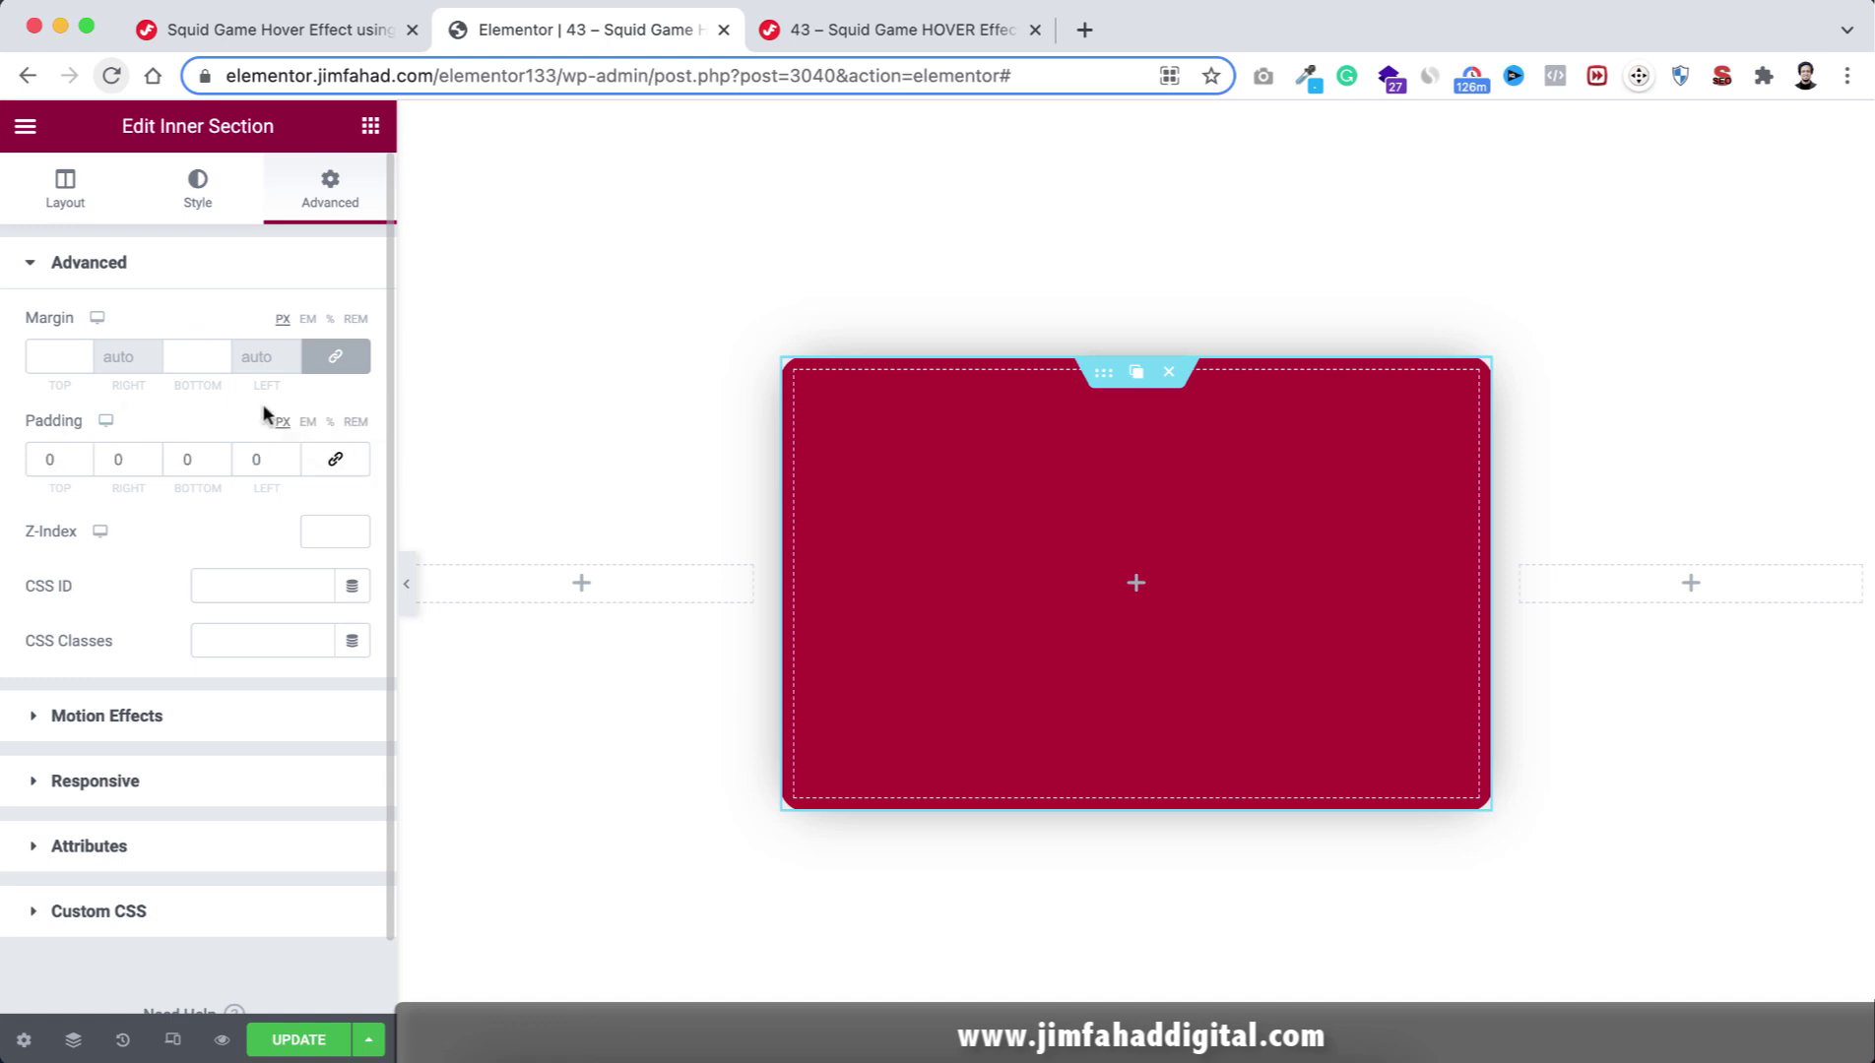
click(117, 459)
text(3)
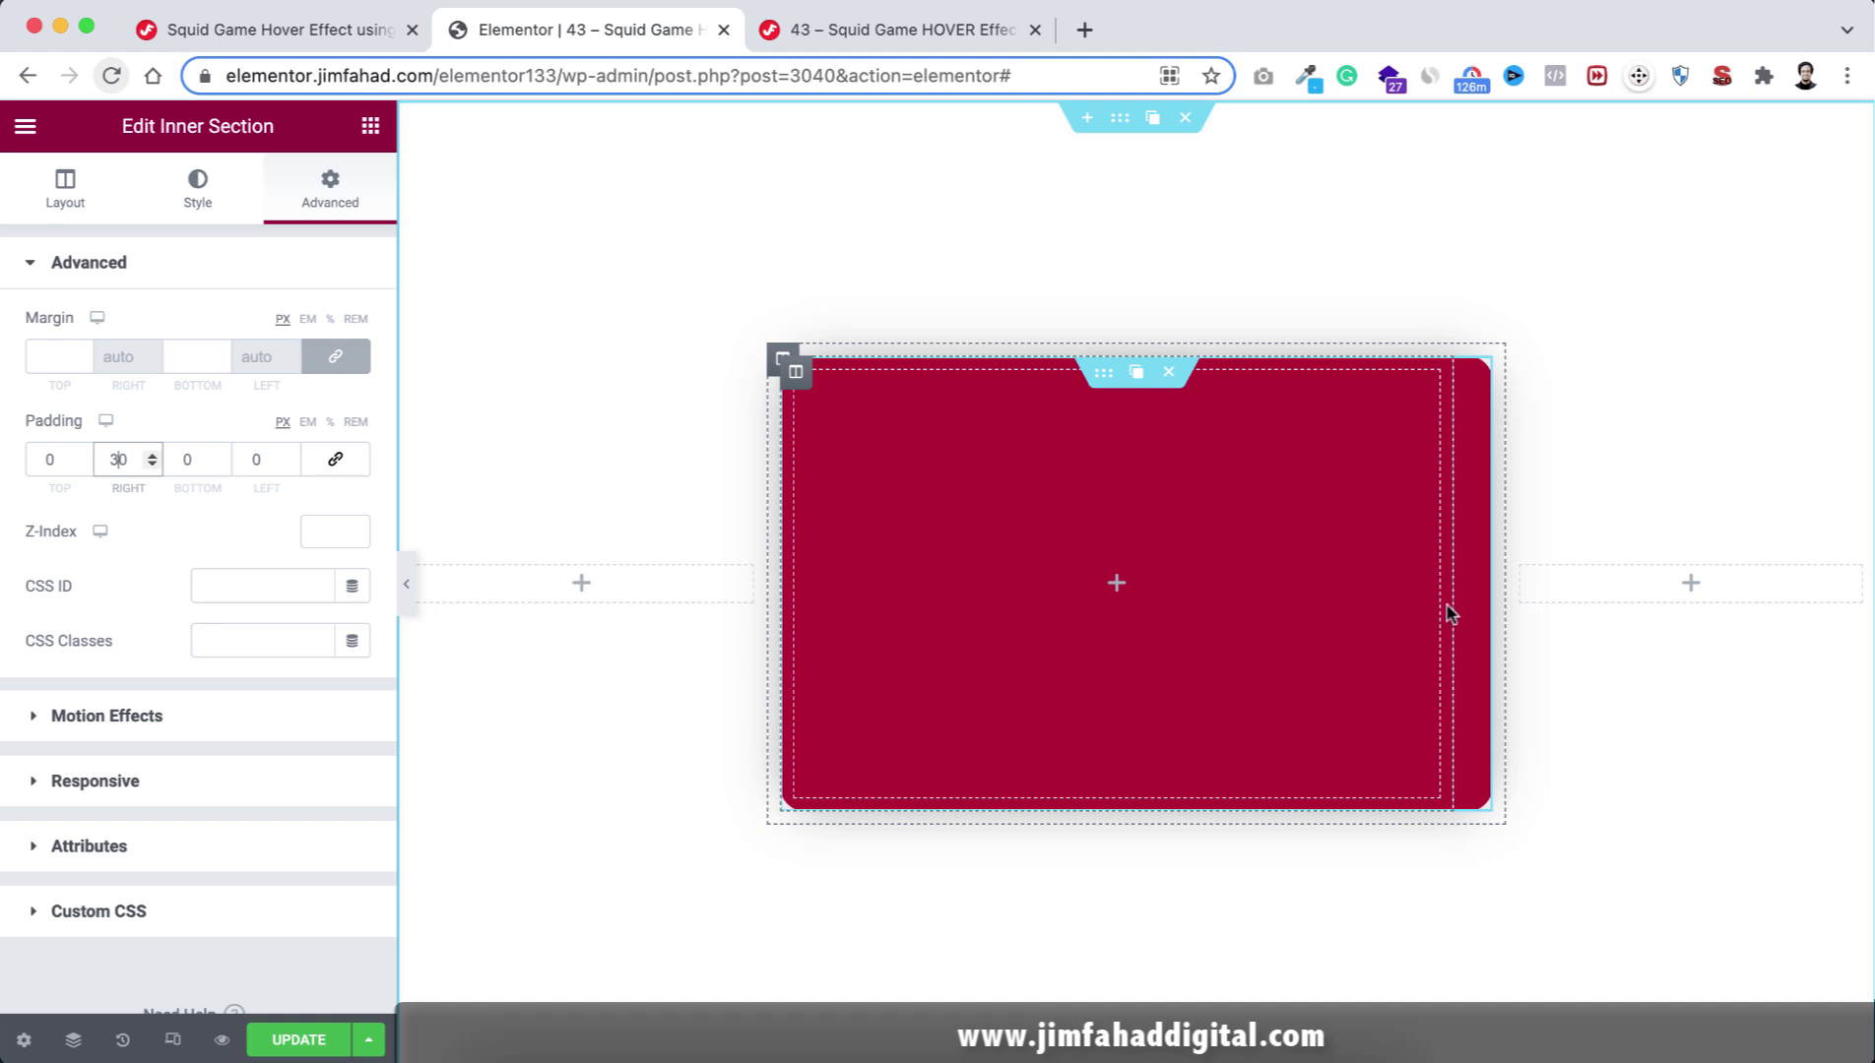
Add a Heading widget to the red inner section, title it "ROUND 1" and align it right.
click(1117, 589)
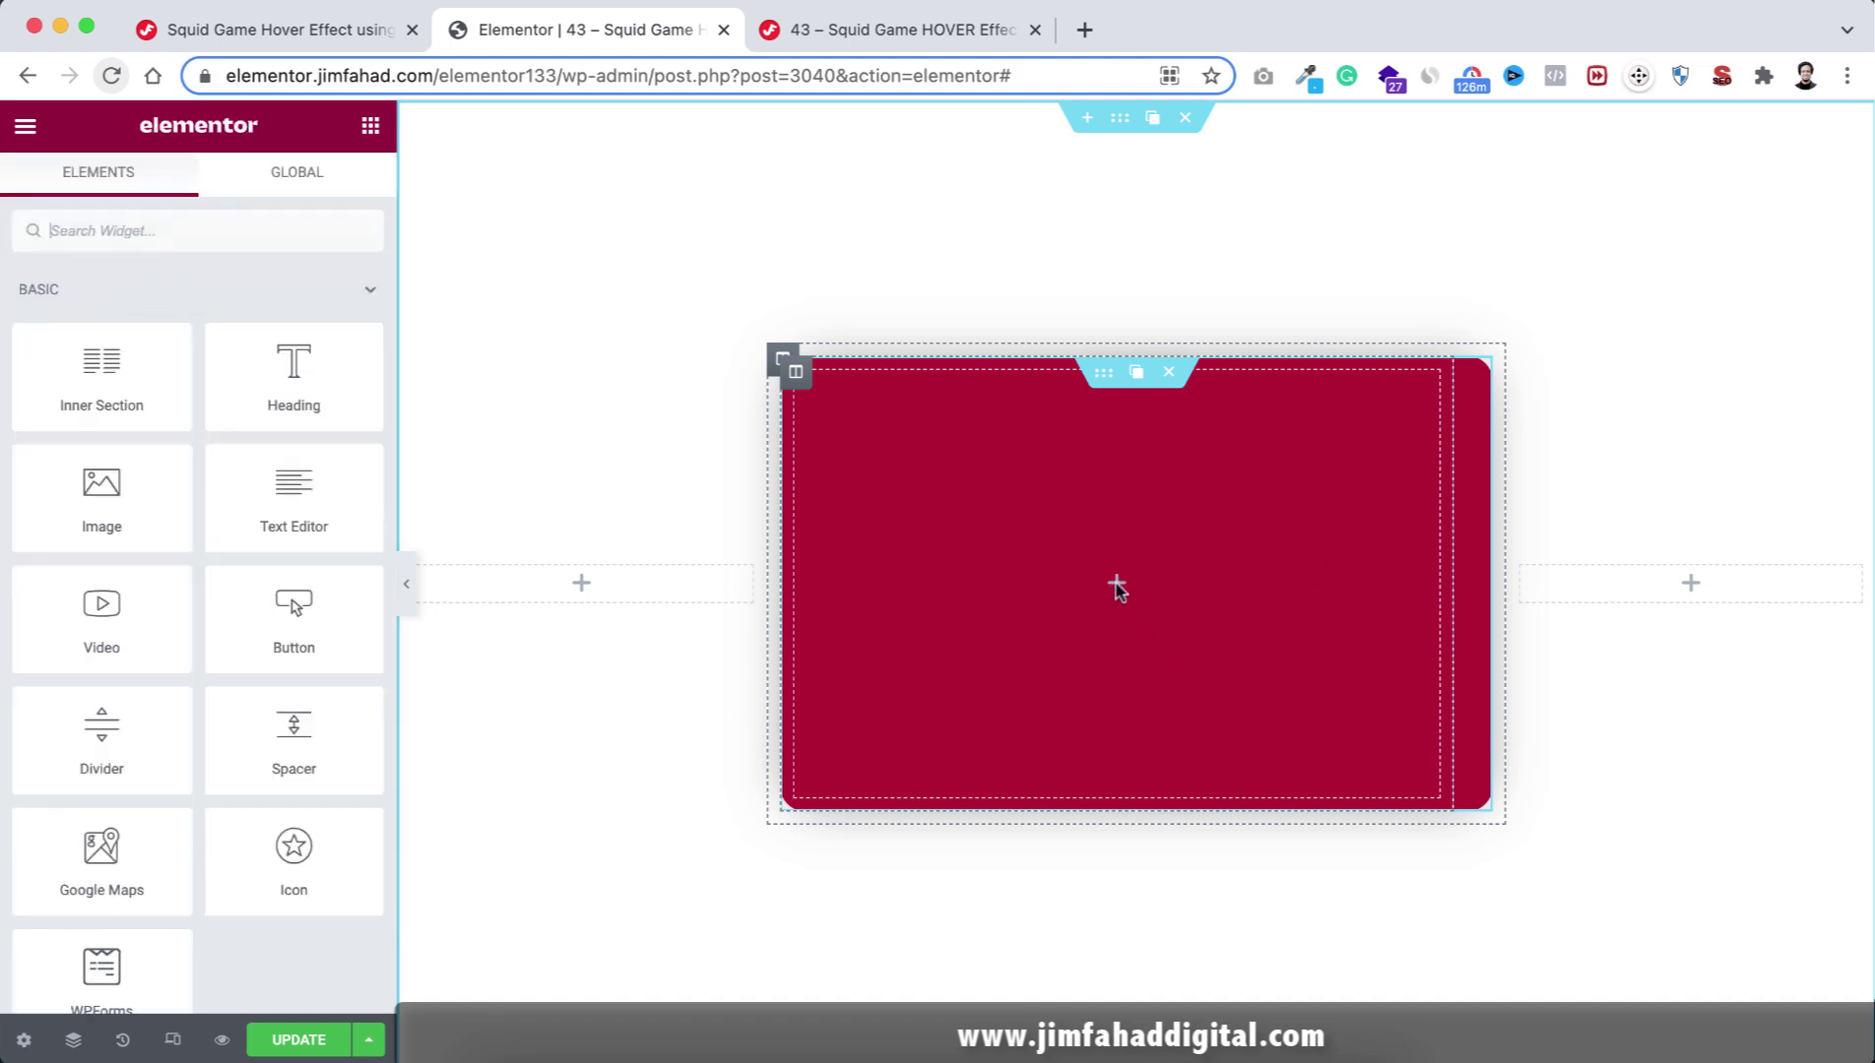
drag(281, 394, 1138, 591)
triple_click(1083, 591)
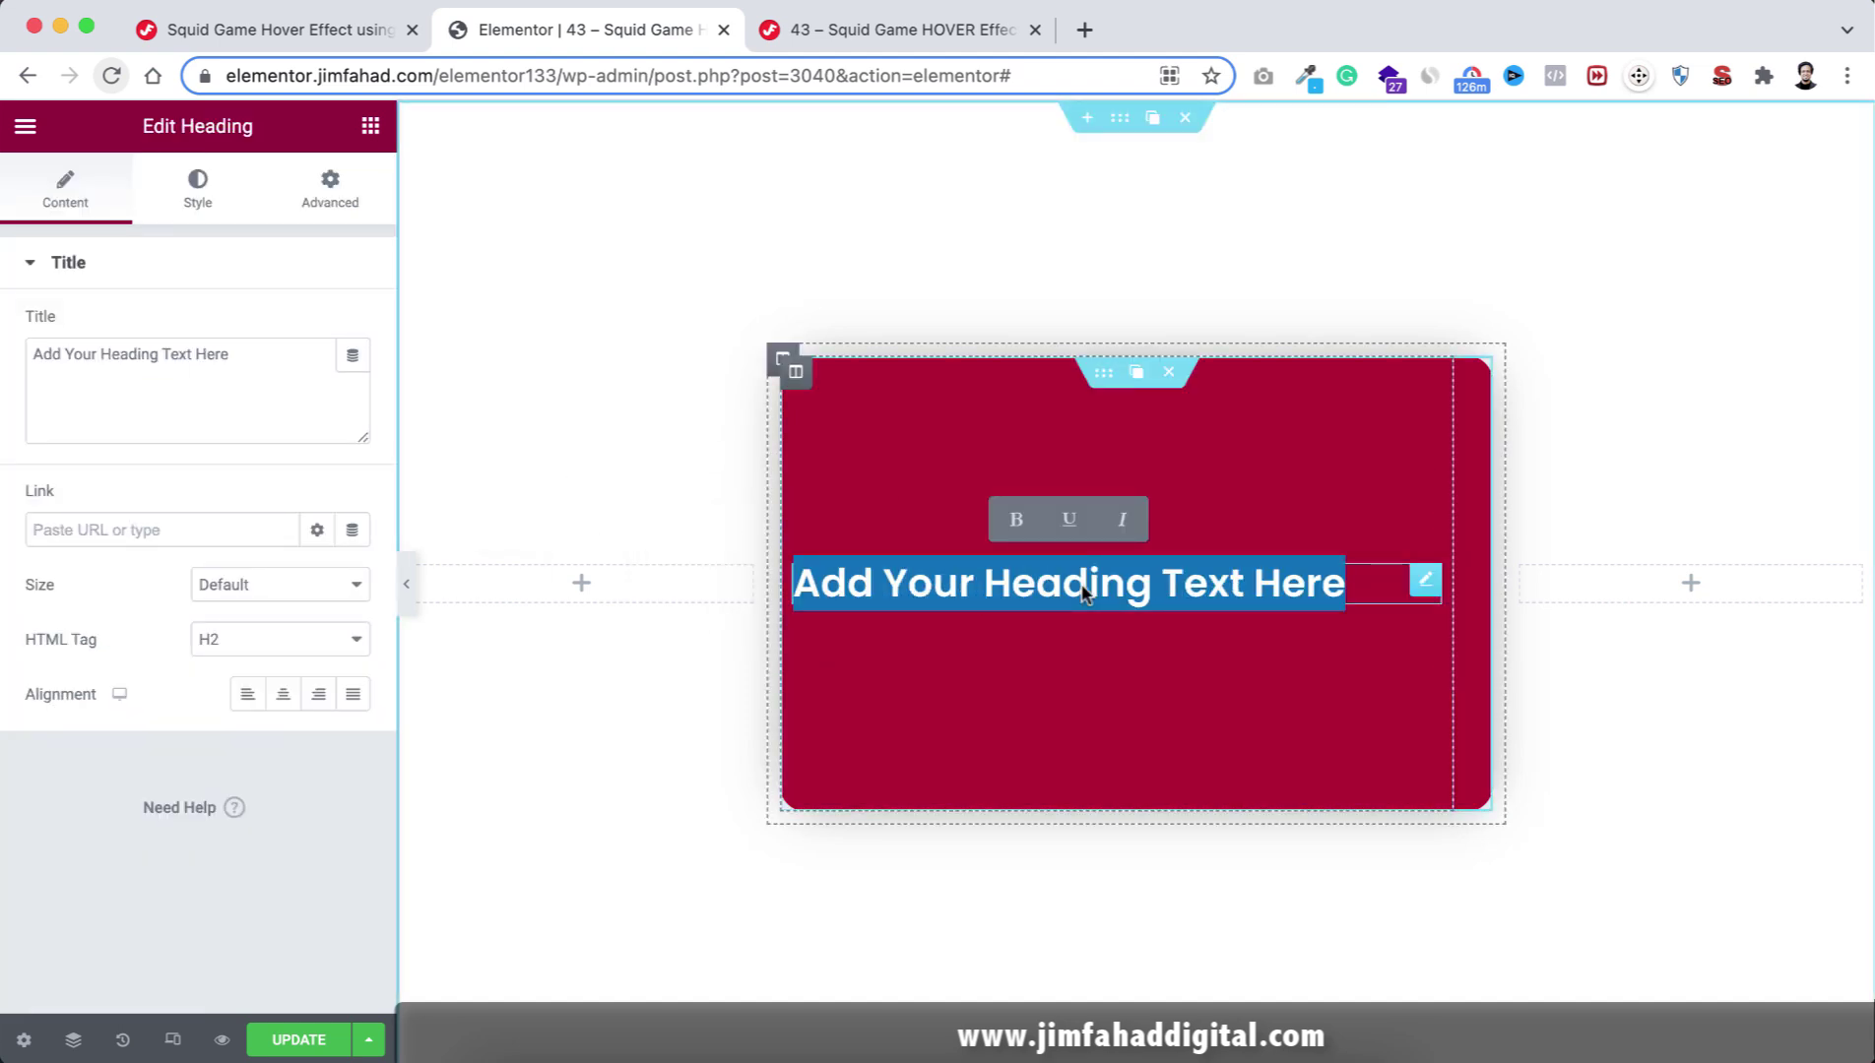
text(ROUND 1)
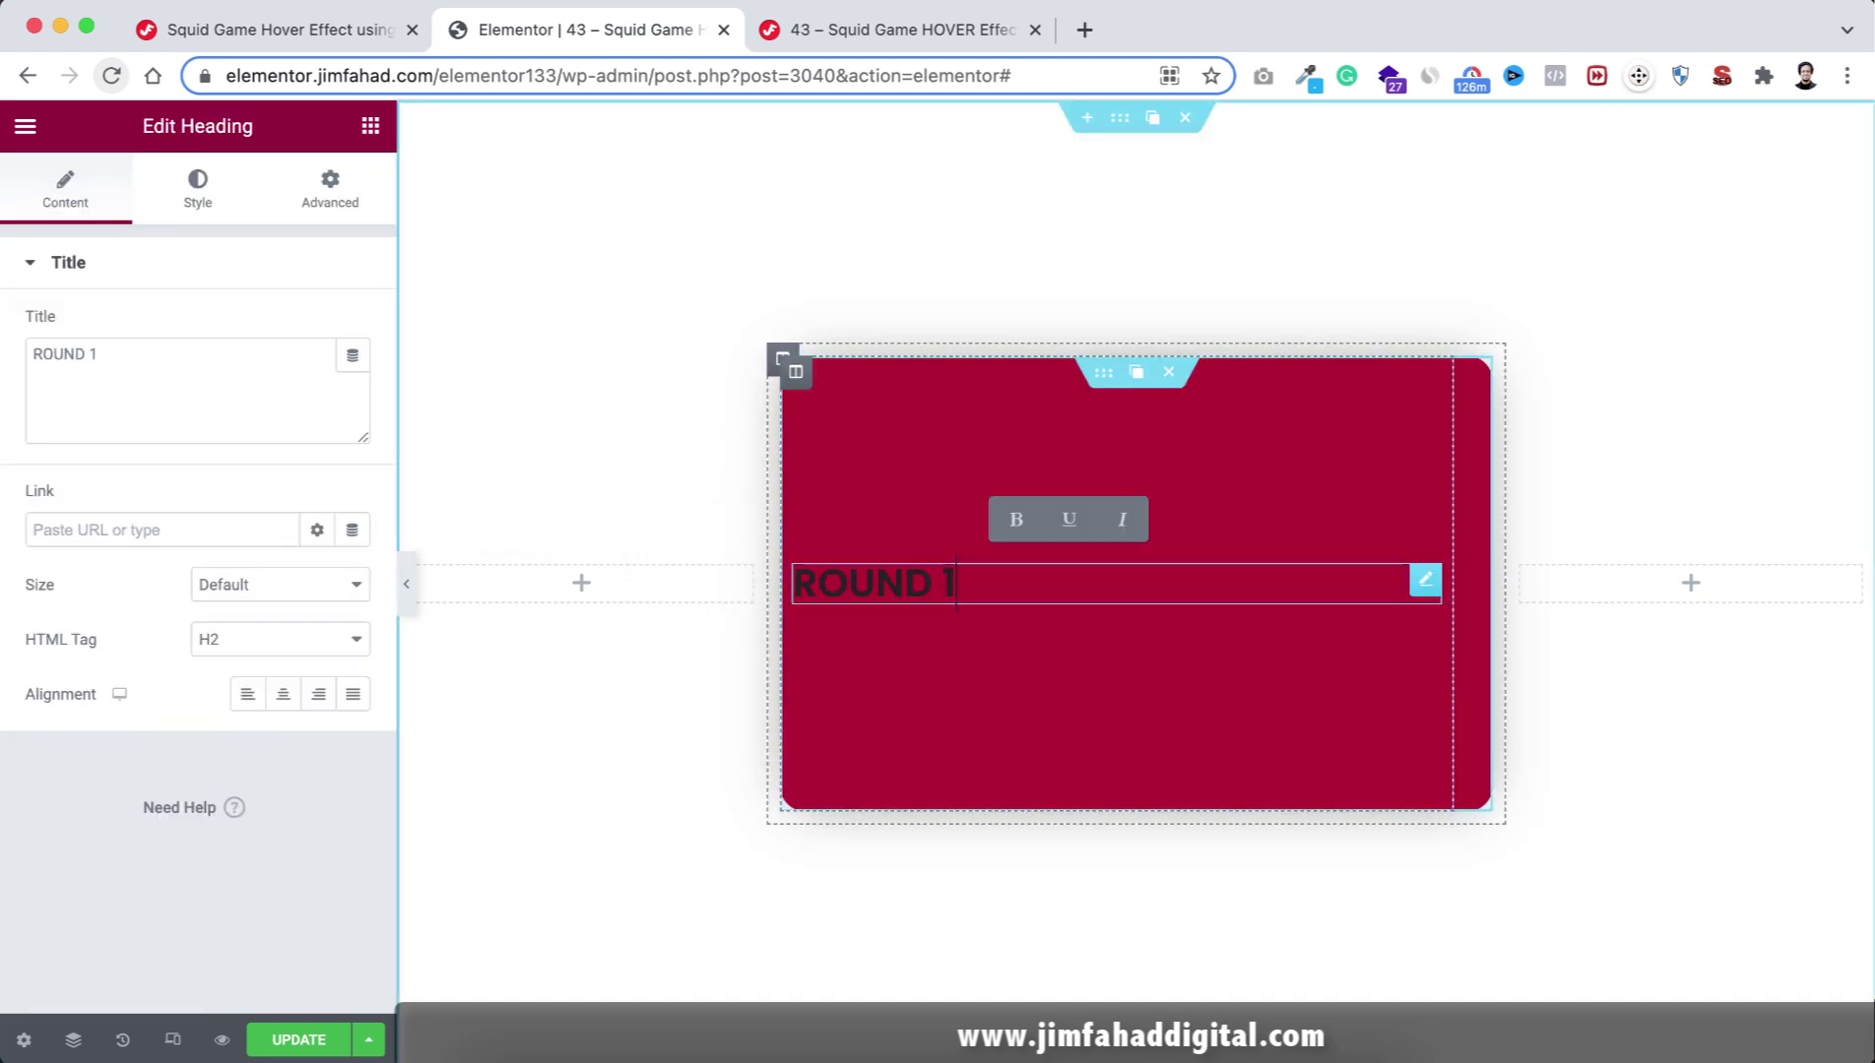
click(320, 696)
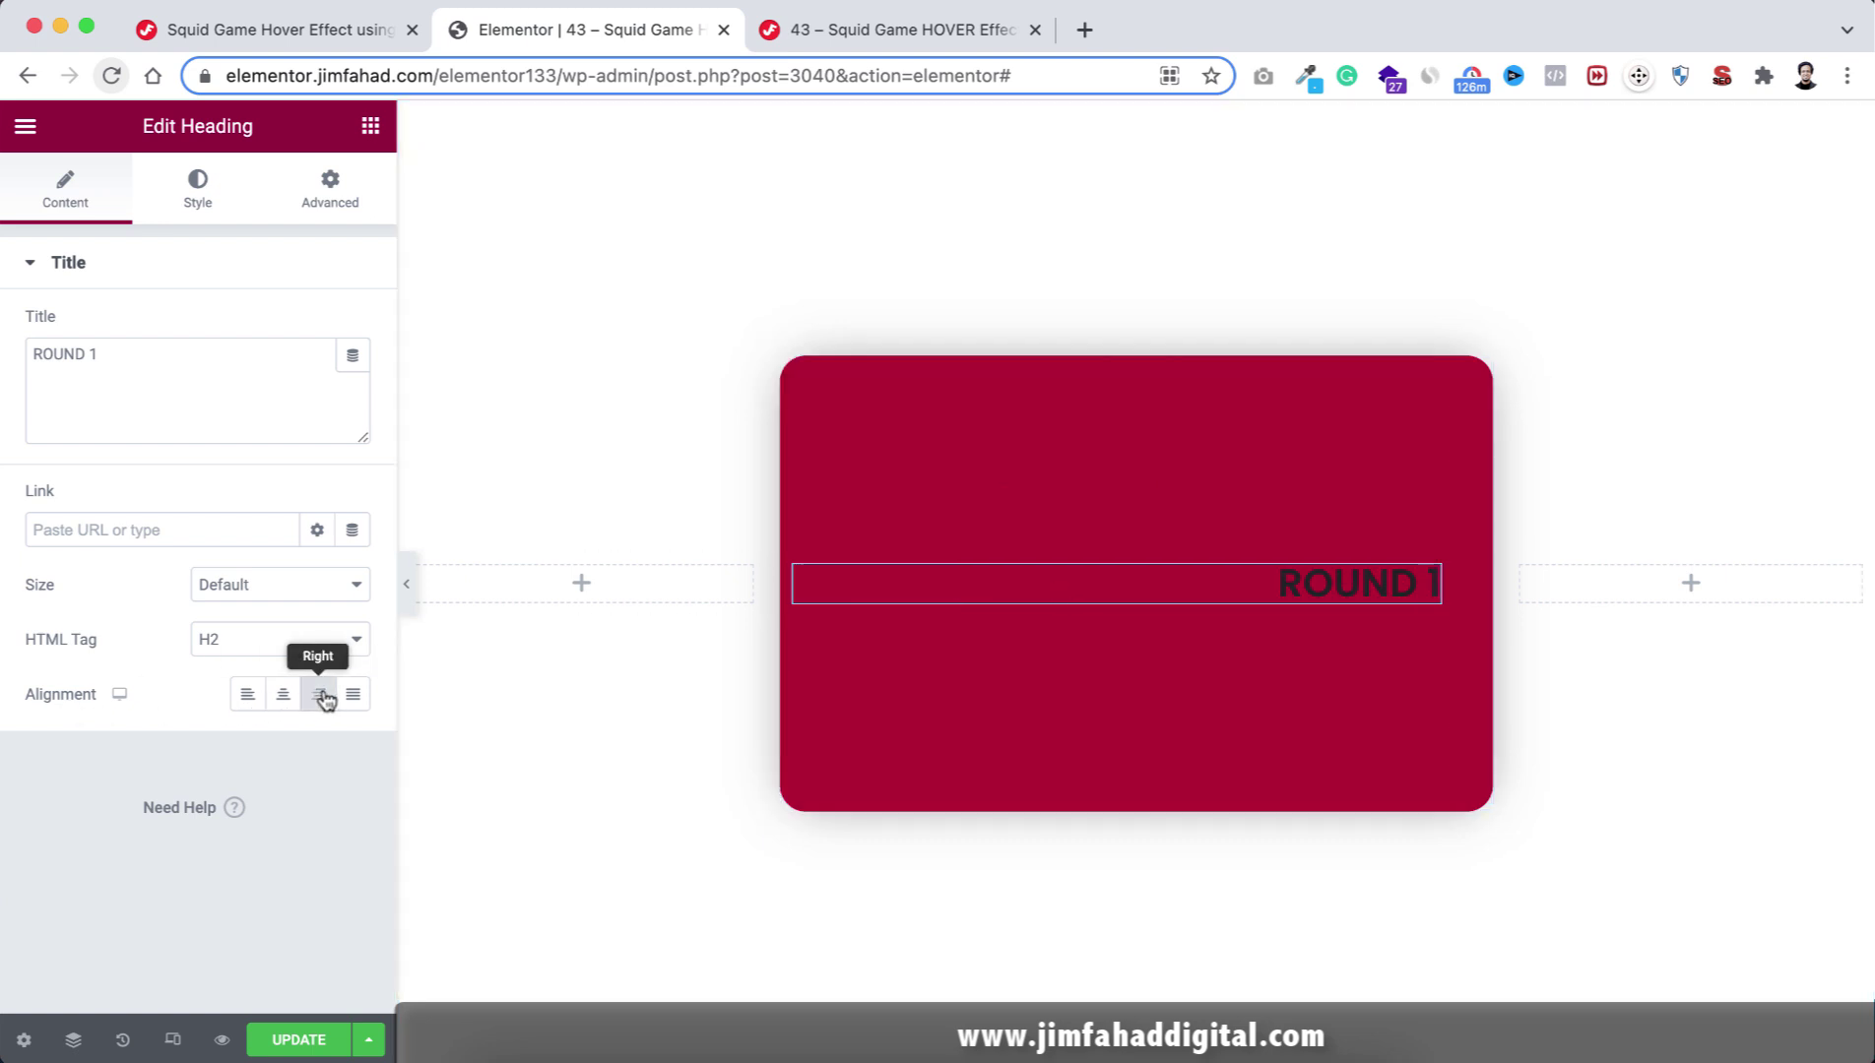
Style the ROUND 1 heading with white text and a font weight of 900.
click(198, 189)
click(352, 330)
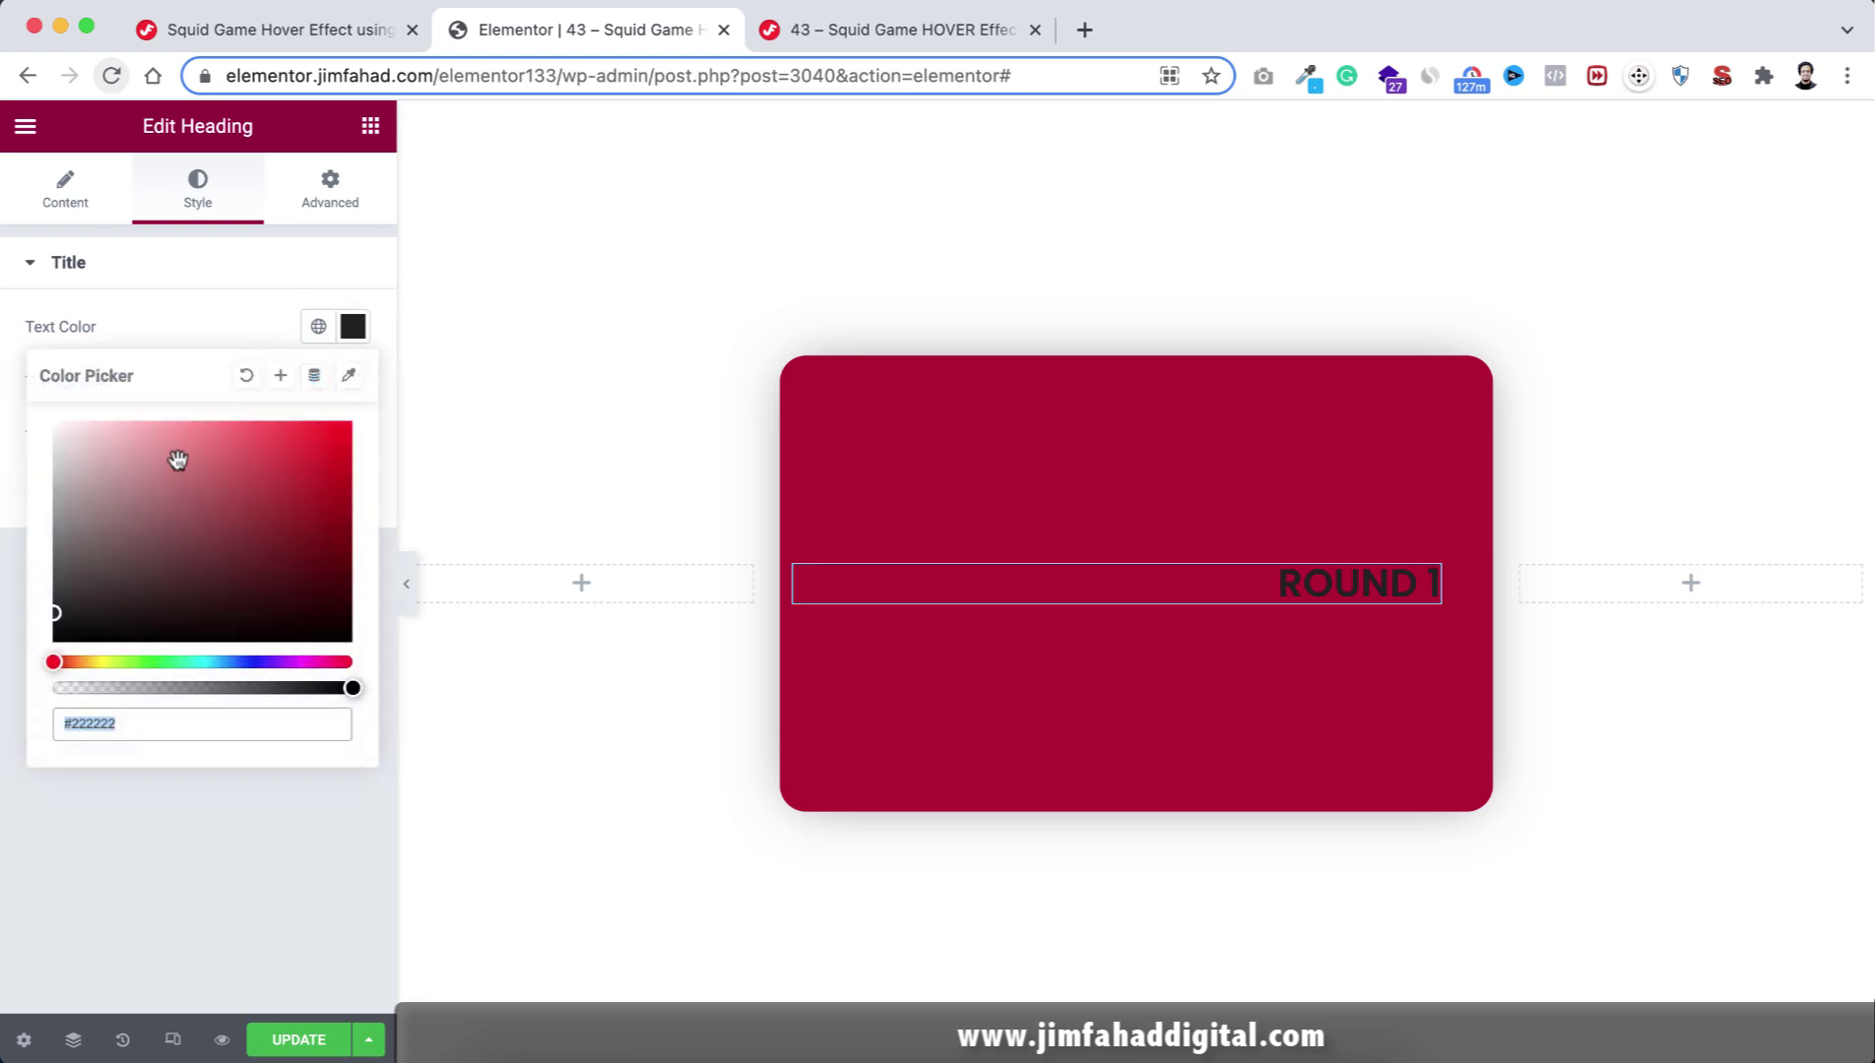
drag(125, 493, 29, 402)
click(146, 331)
click(347, 383)
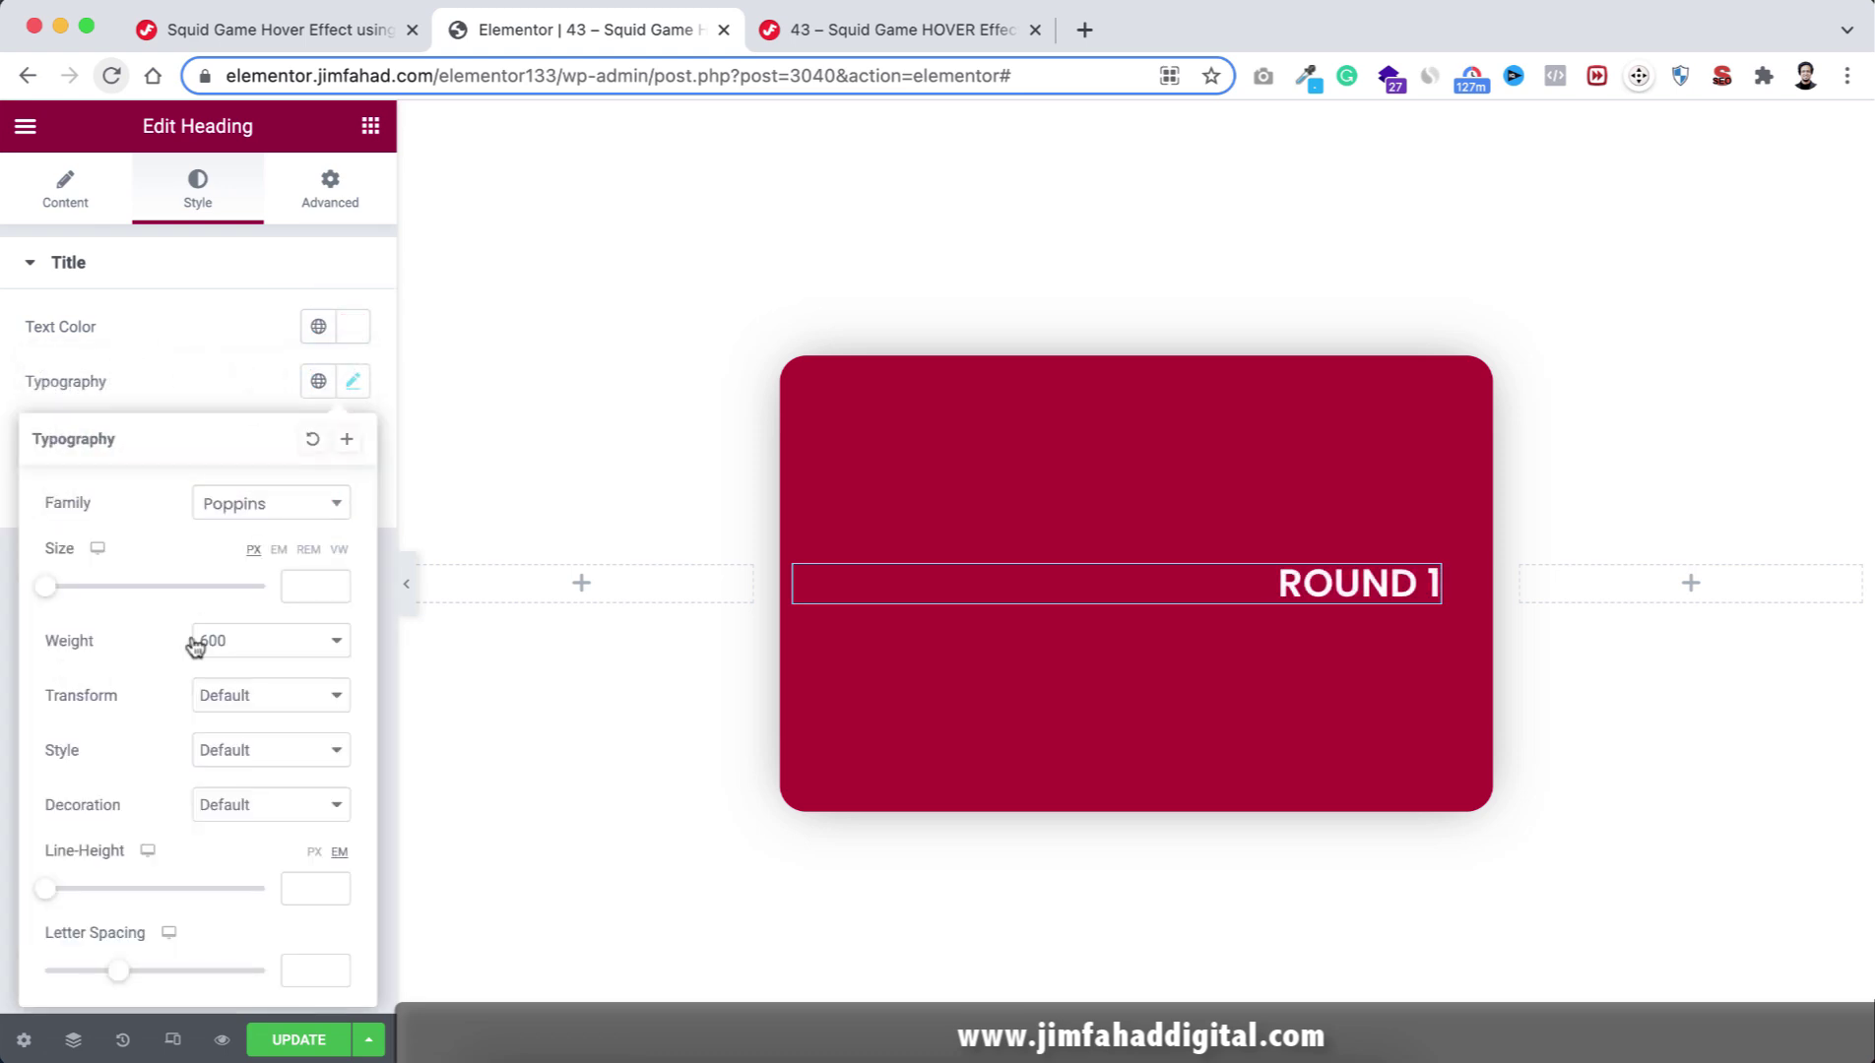
click(241, 649)
click(239, 723)
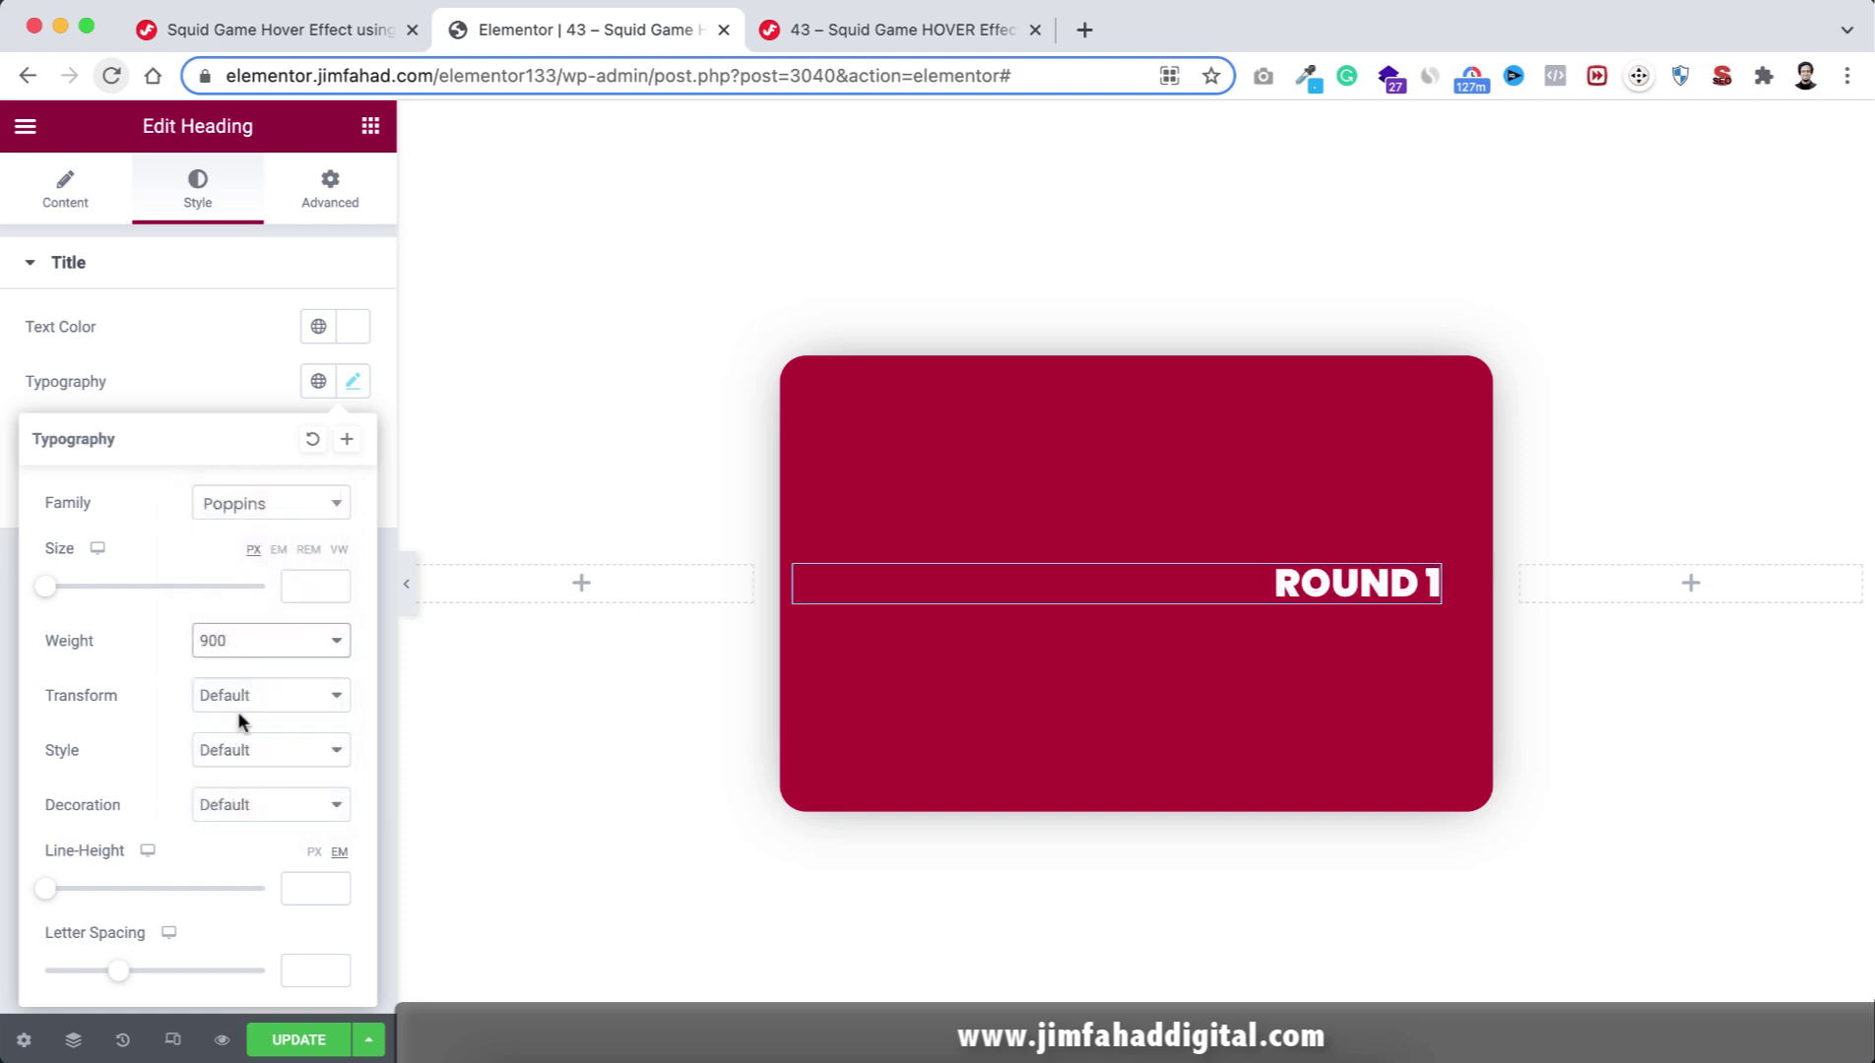
Add a Text Editor widget below the heading, right-aligned with the text color #ECECEC.
click(368, 128)
drag(293, 485, 1364, 602)
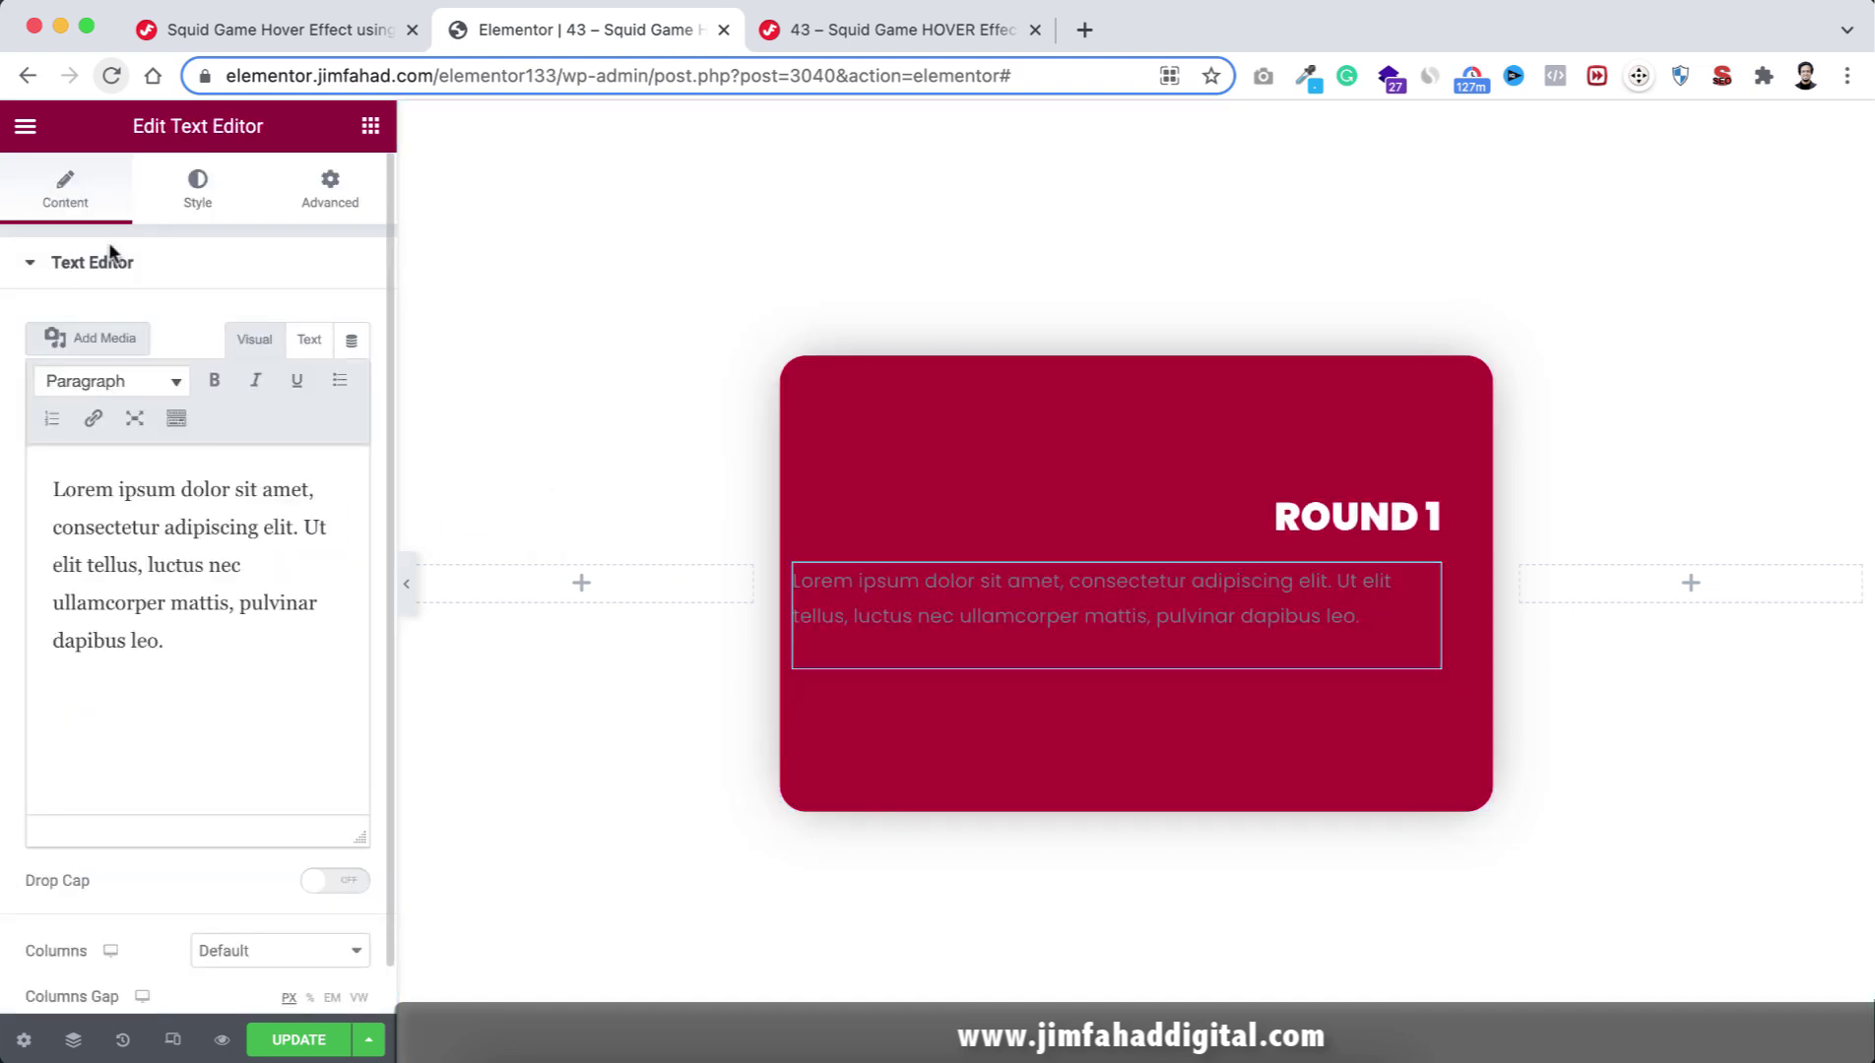
click(197, 182)
click(318, 329)
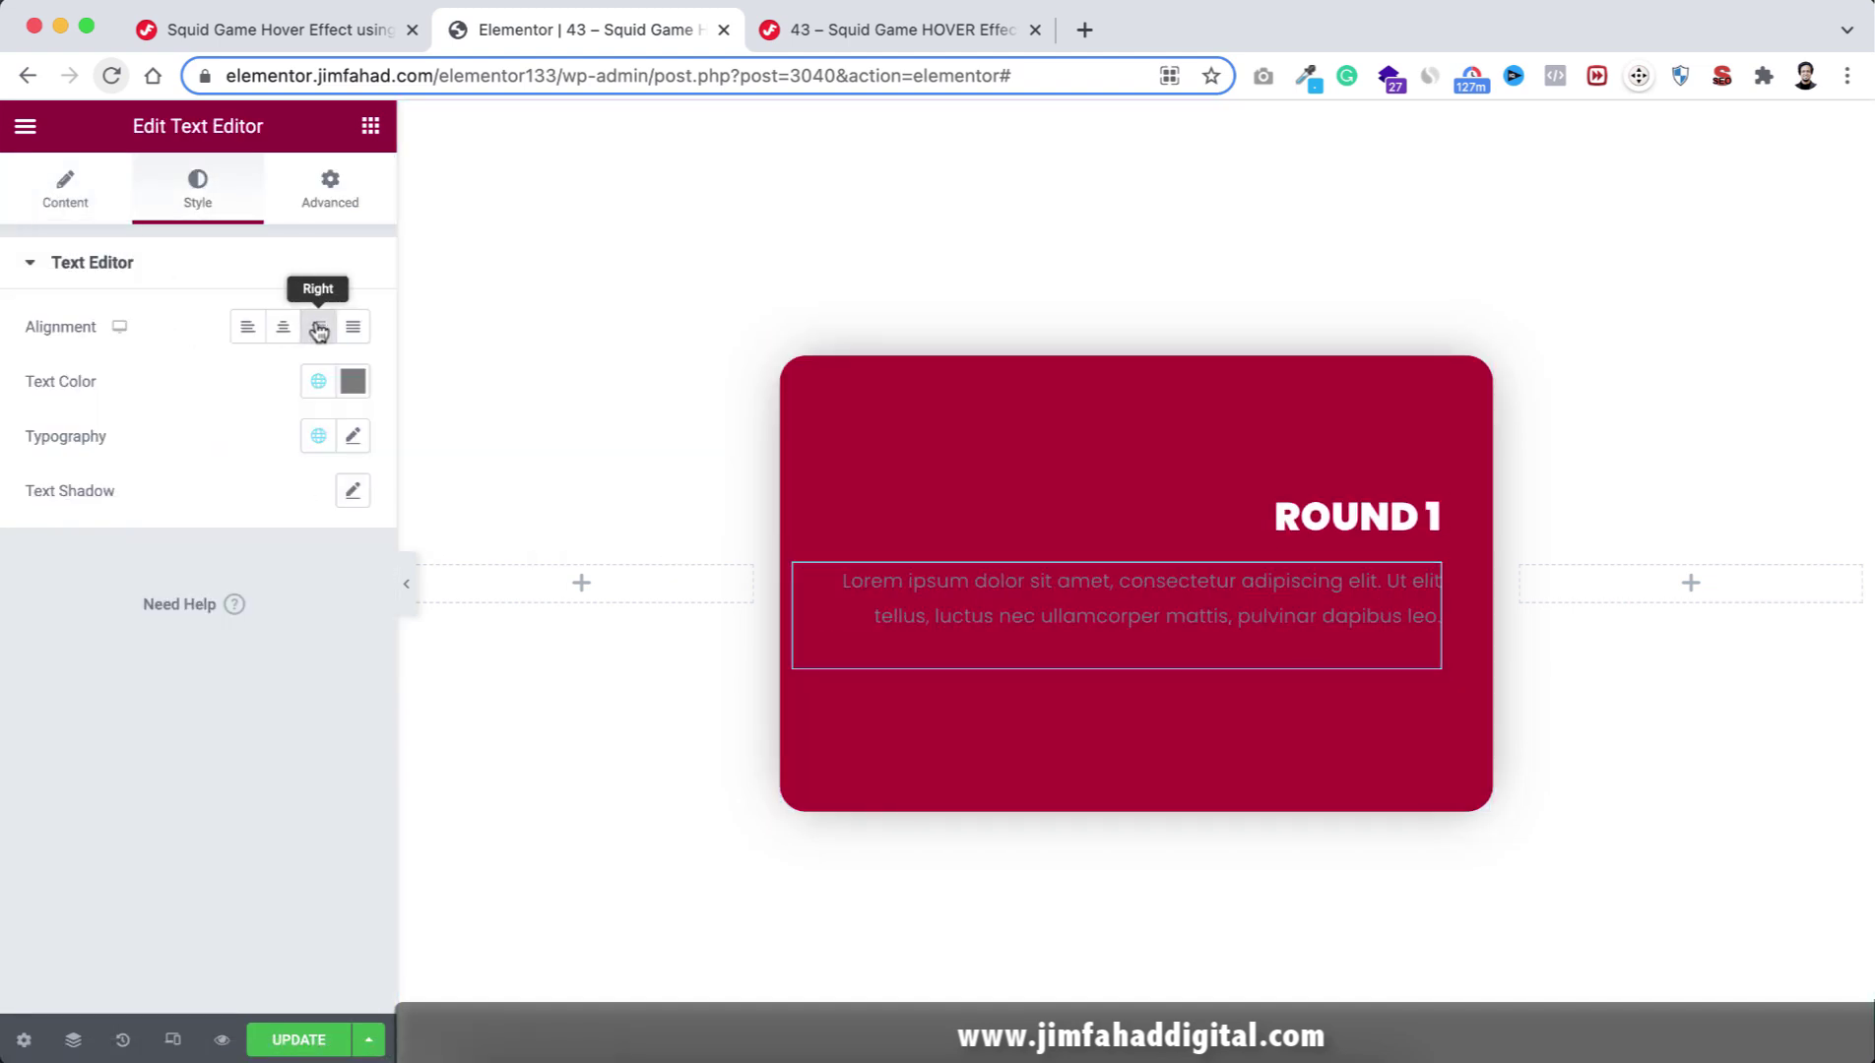
click(353, 382)
drag(79, 513, 47, 497)
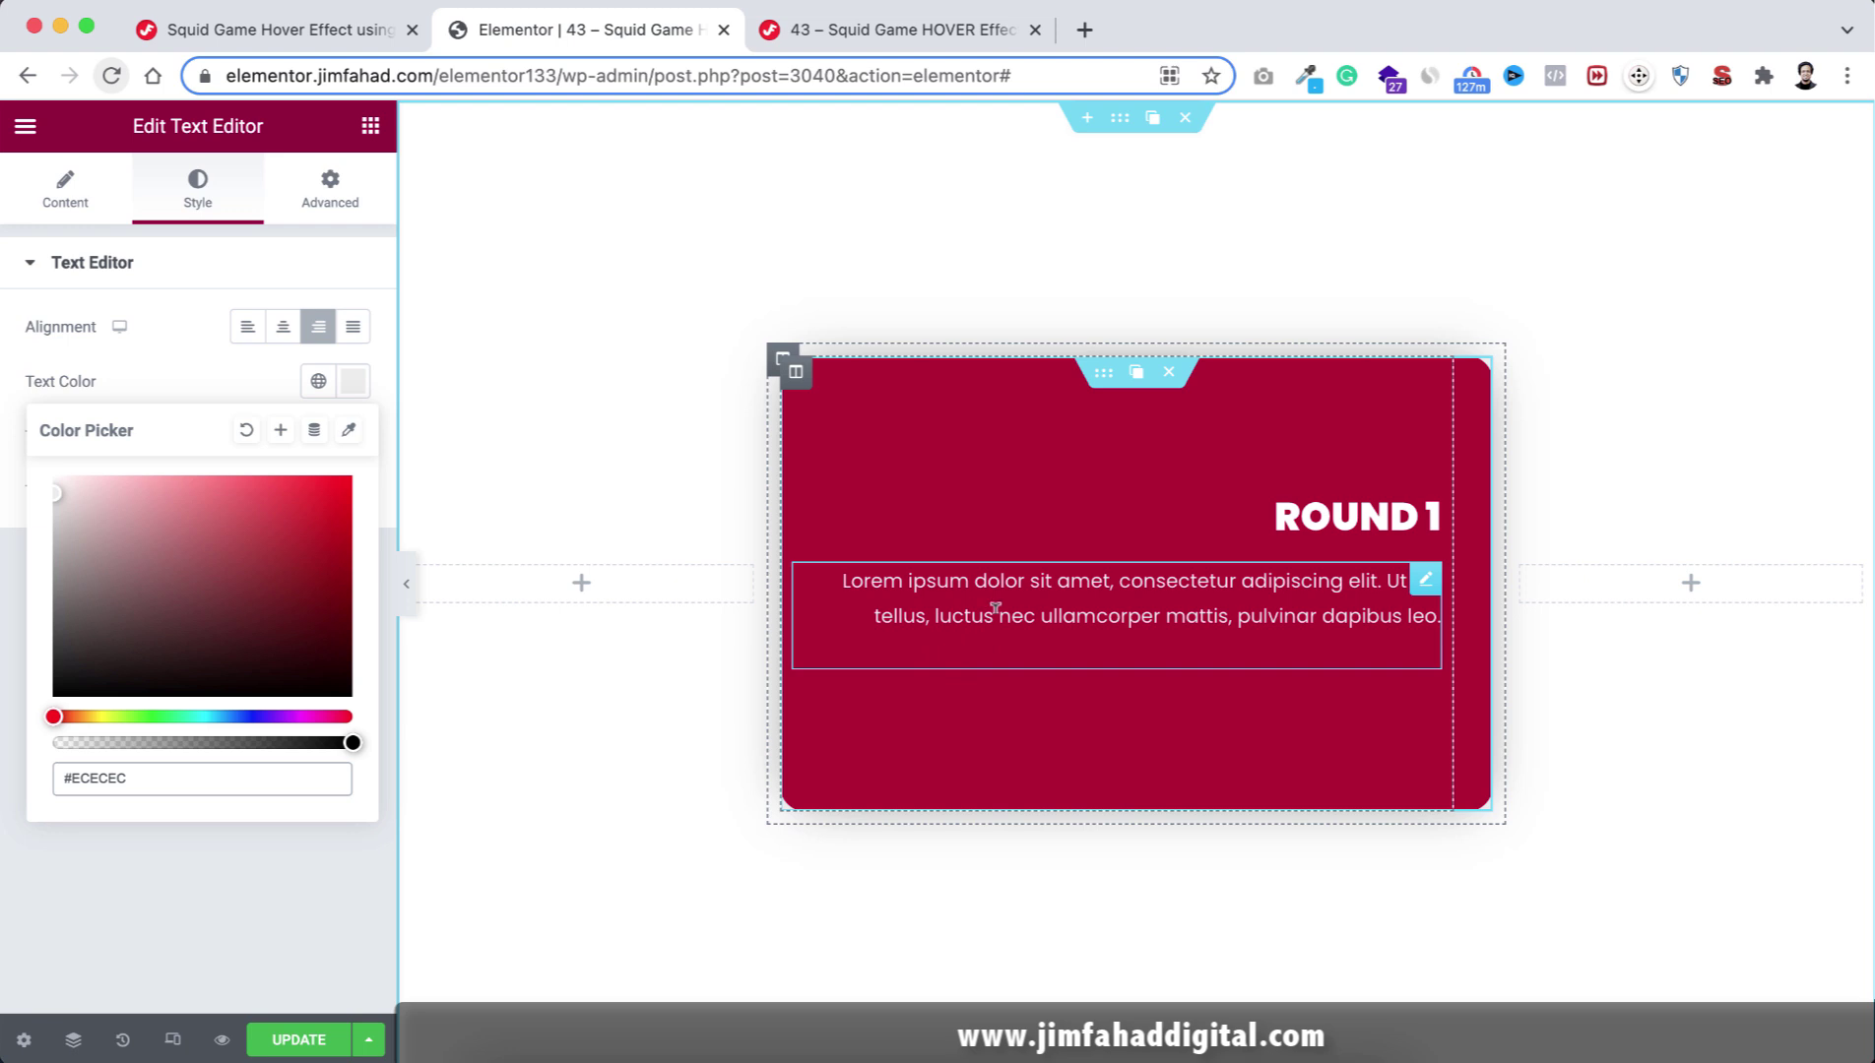
Unlink the text's padding values, switch the unit to percent and set only the left padding to 20%.
click(335, 194)
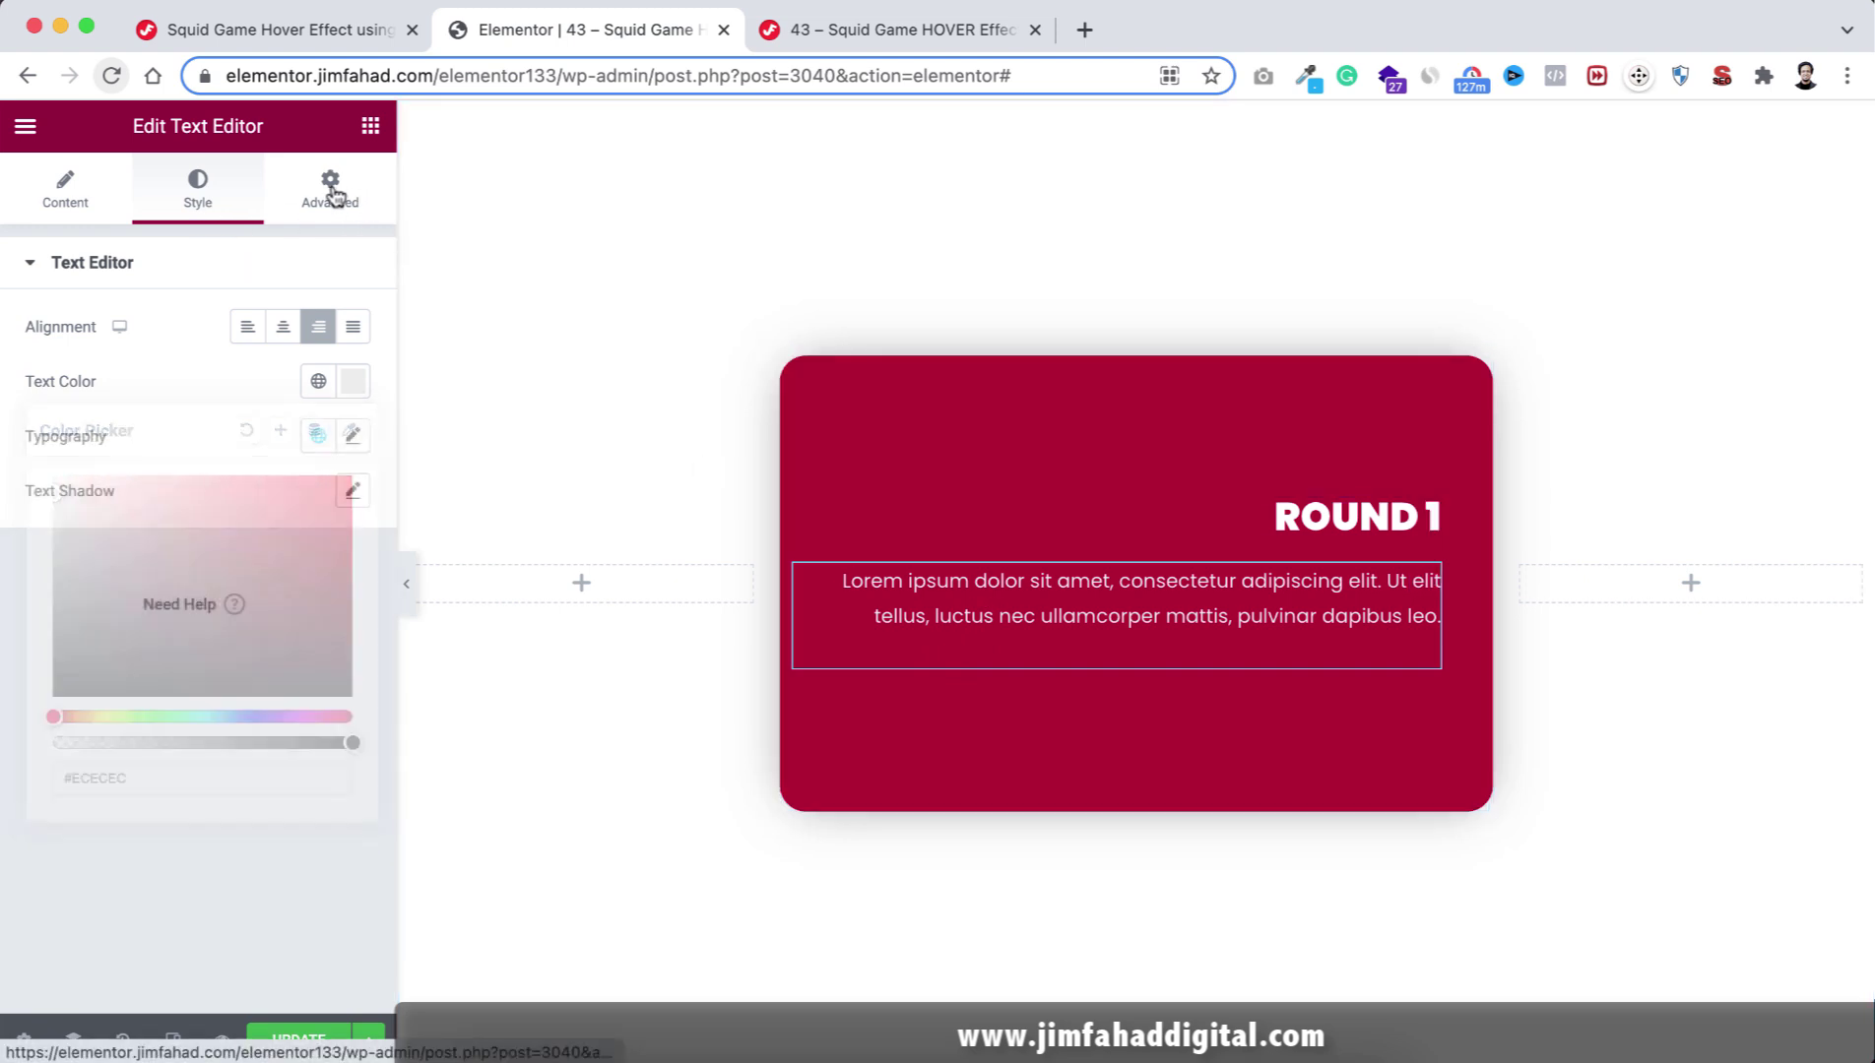
click(334, 194)
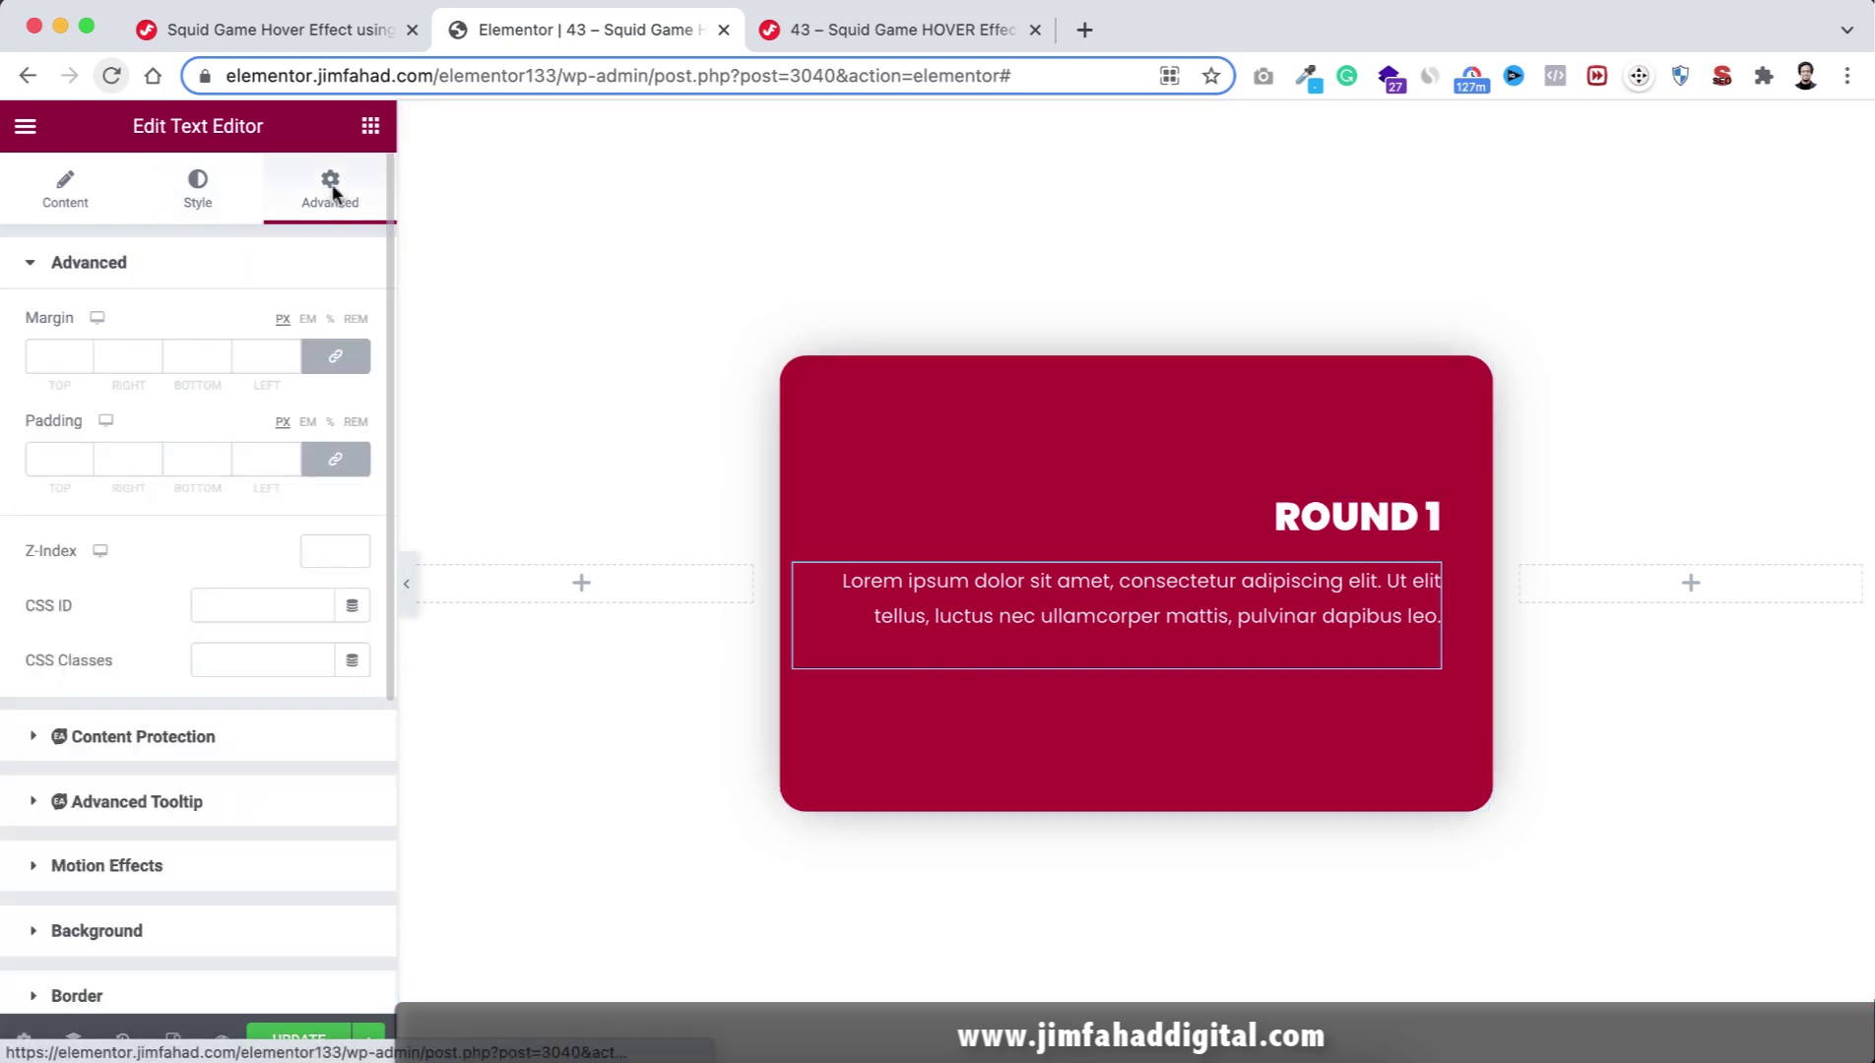
click(342, 456)
click(330, 423)
click(254, 456)
text(20)
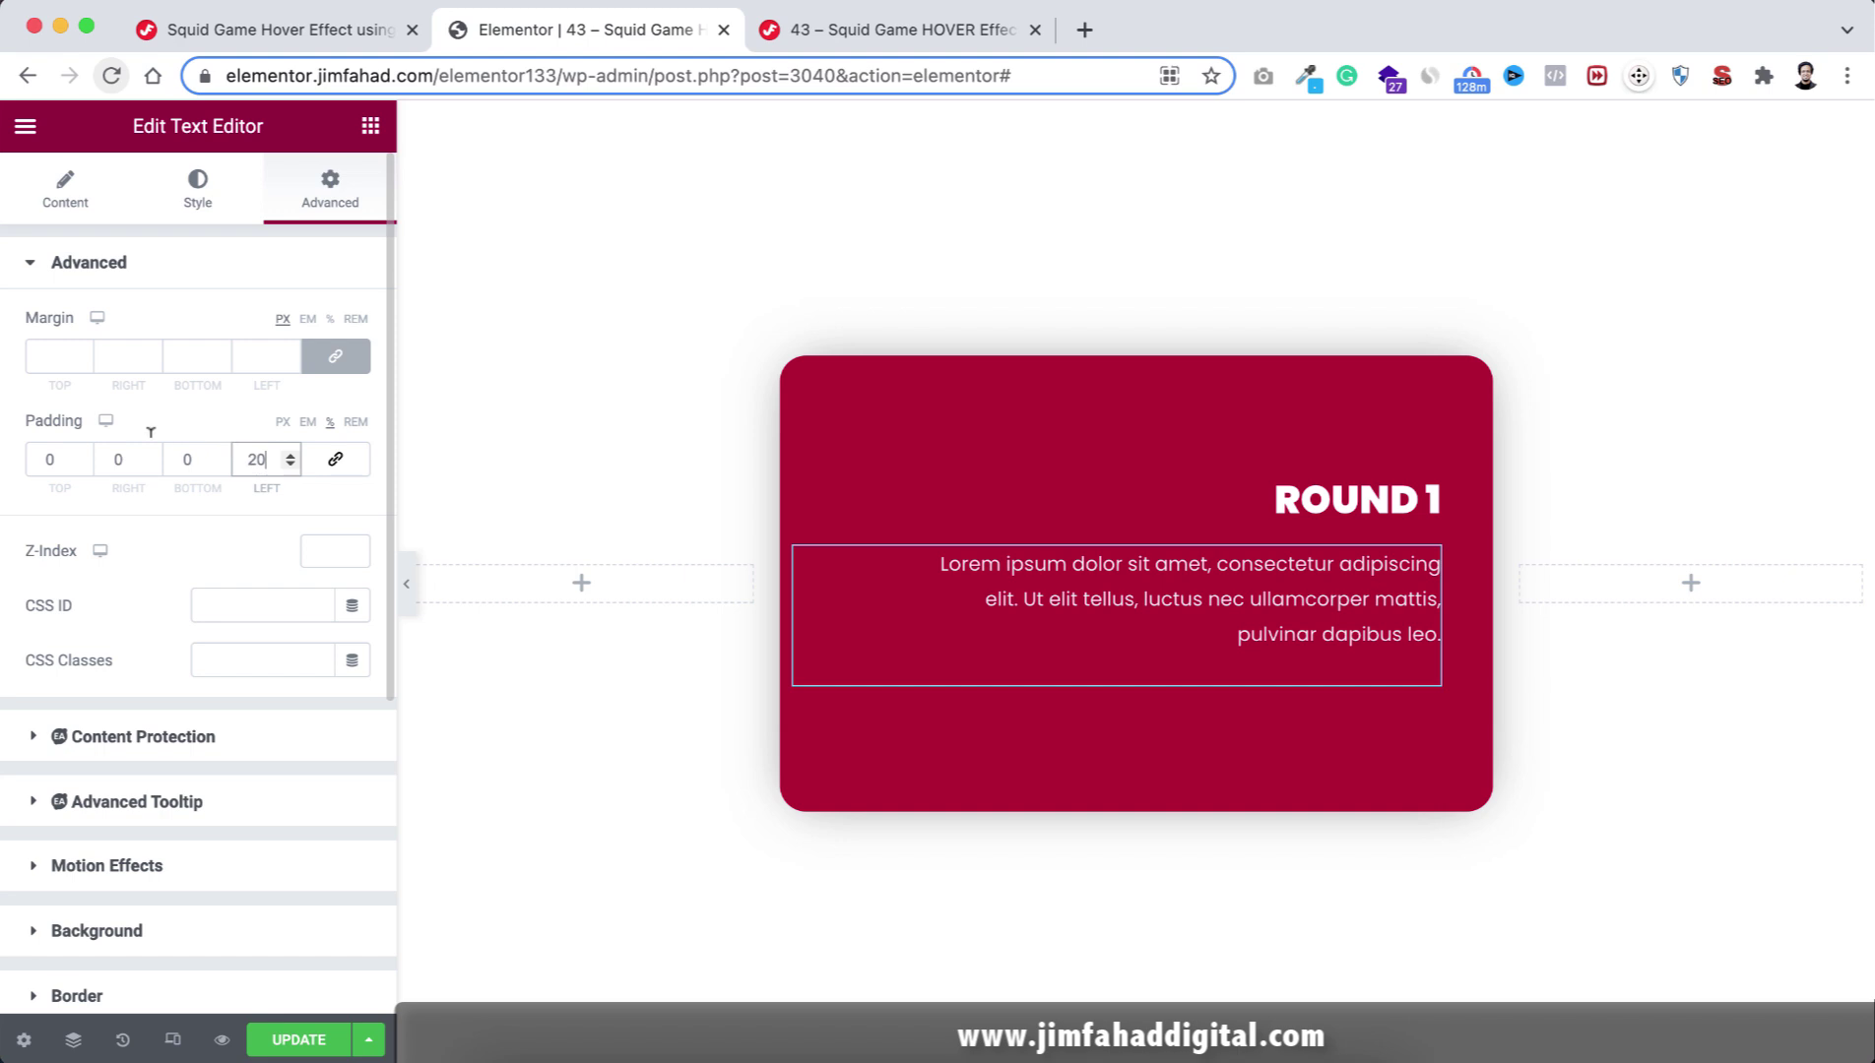
Add a Button widget below the text and align it right.
click(371, 125)
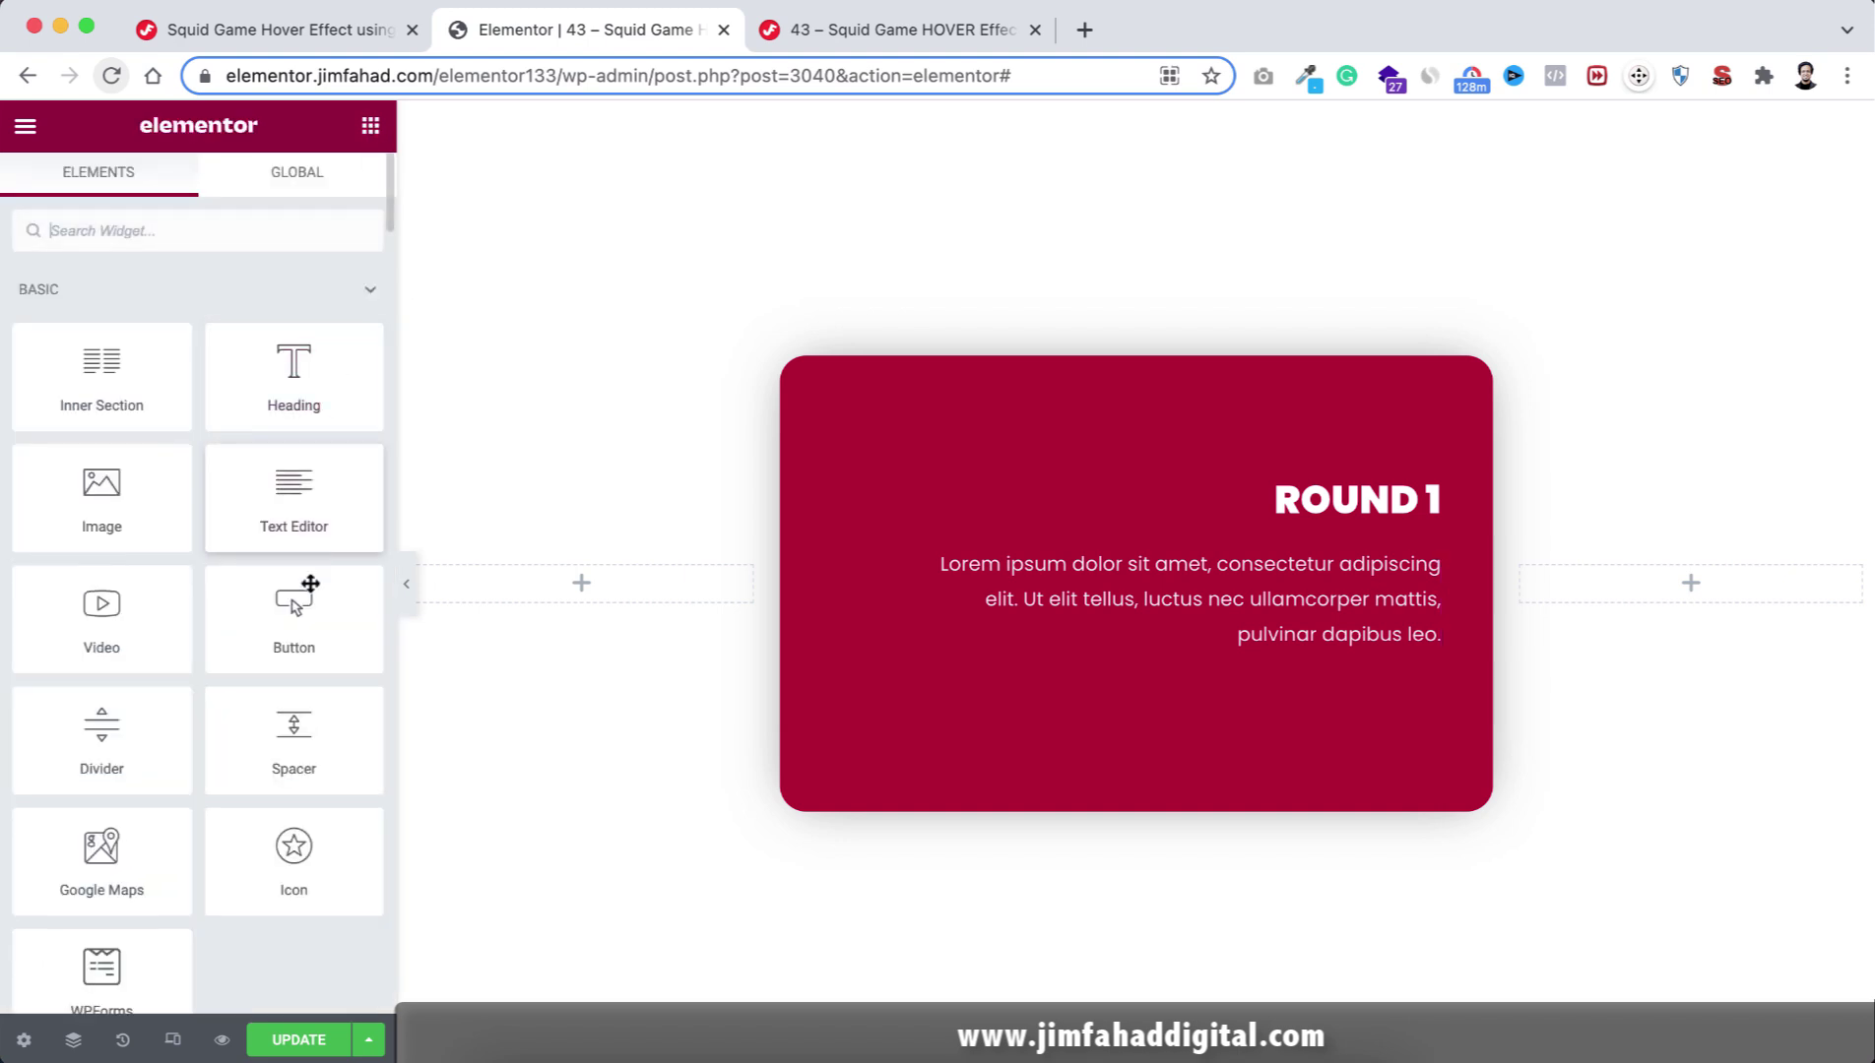
drag(292, 608, 1298, 673)
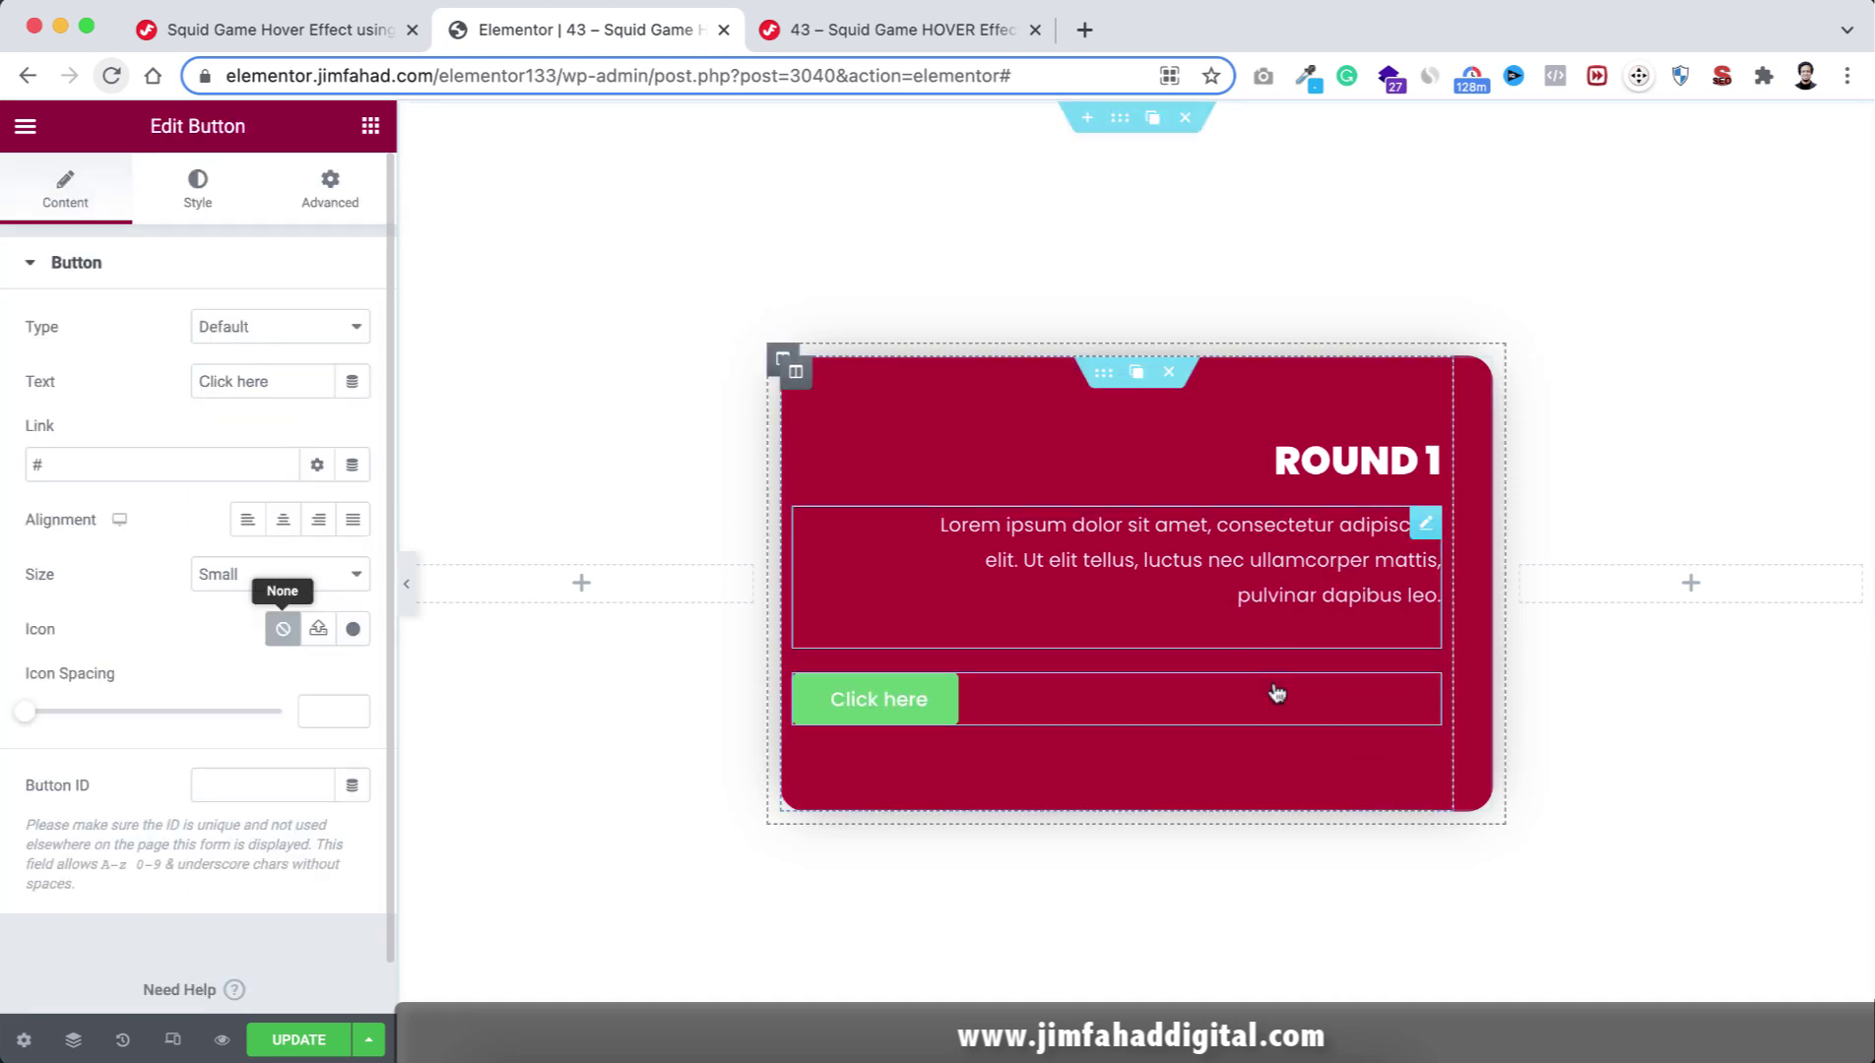
click(316, 526)
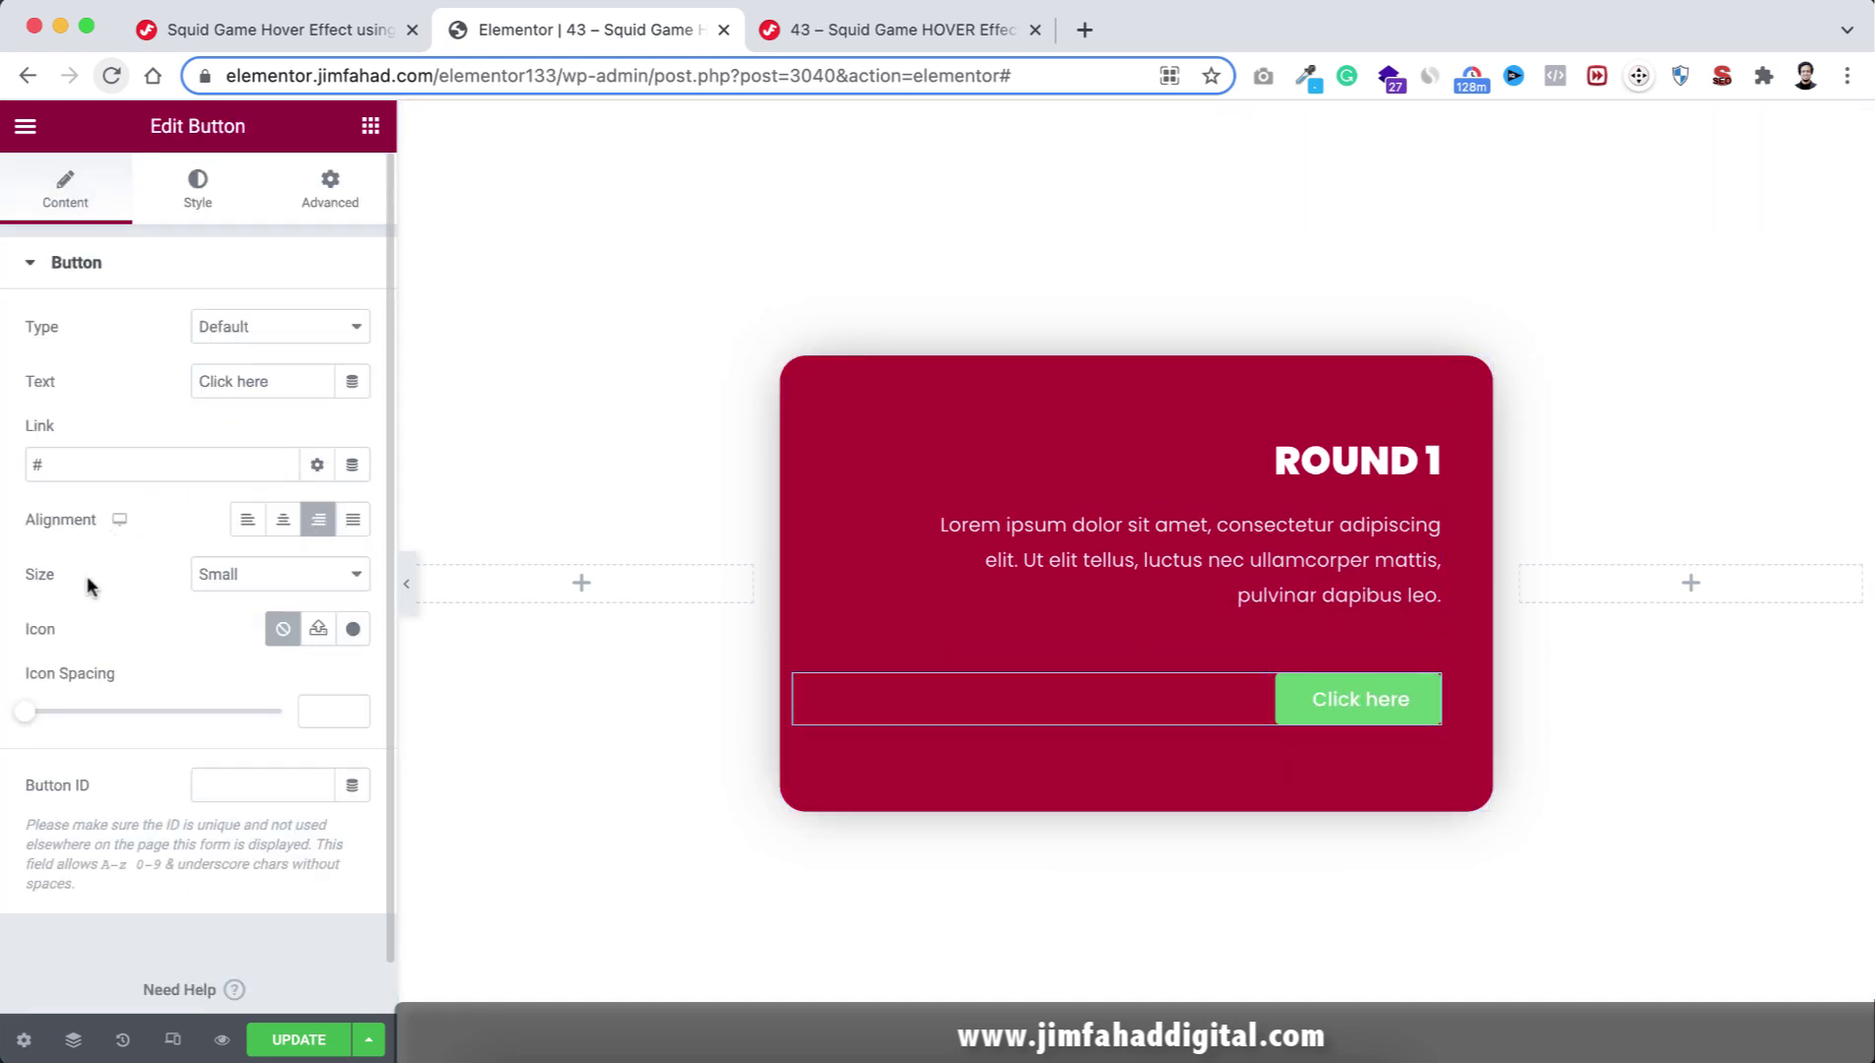
Make the button's background color fully transparent.
click(200, 194)
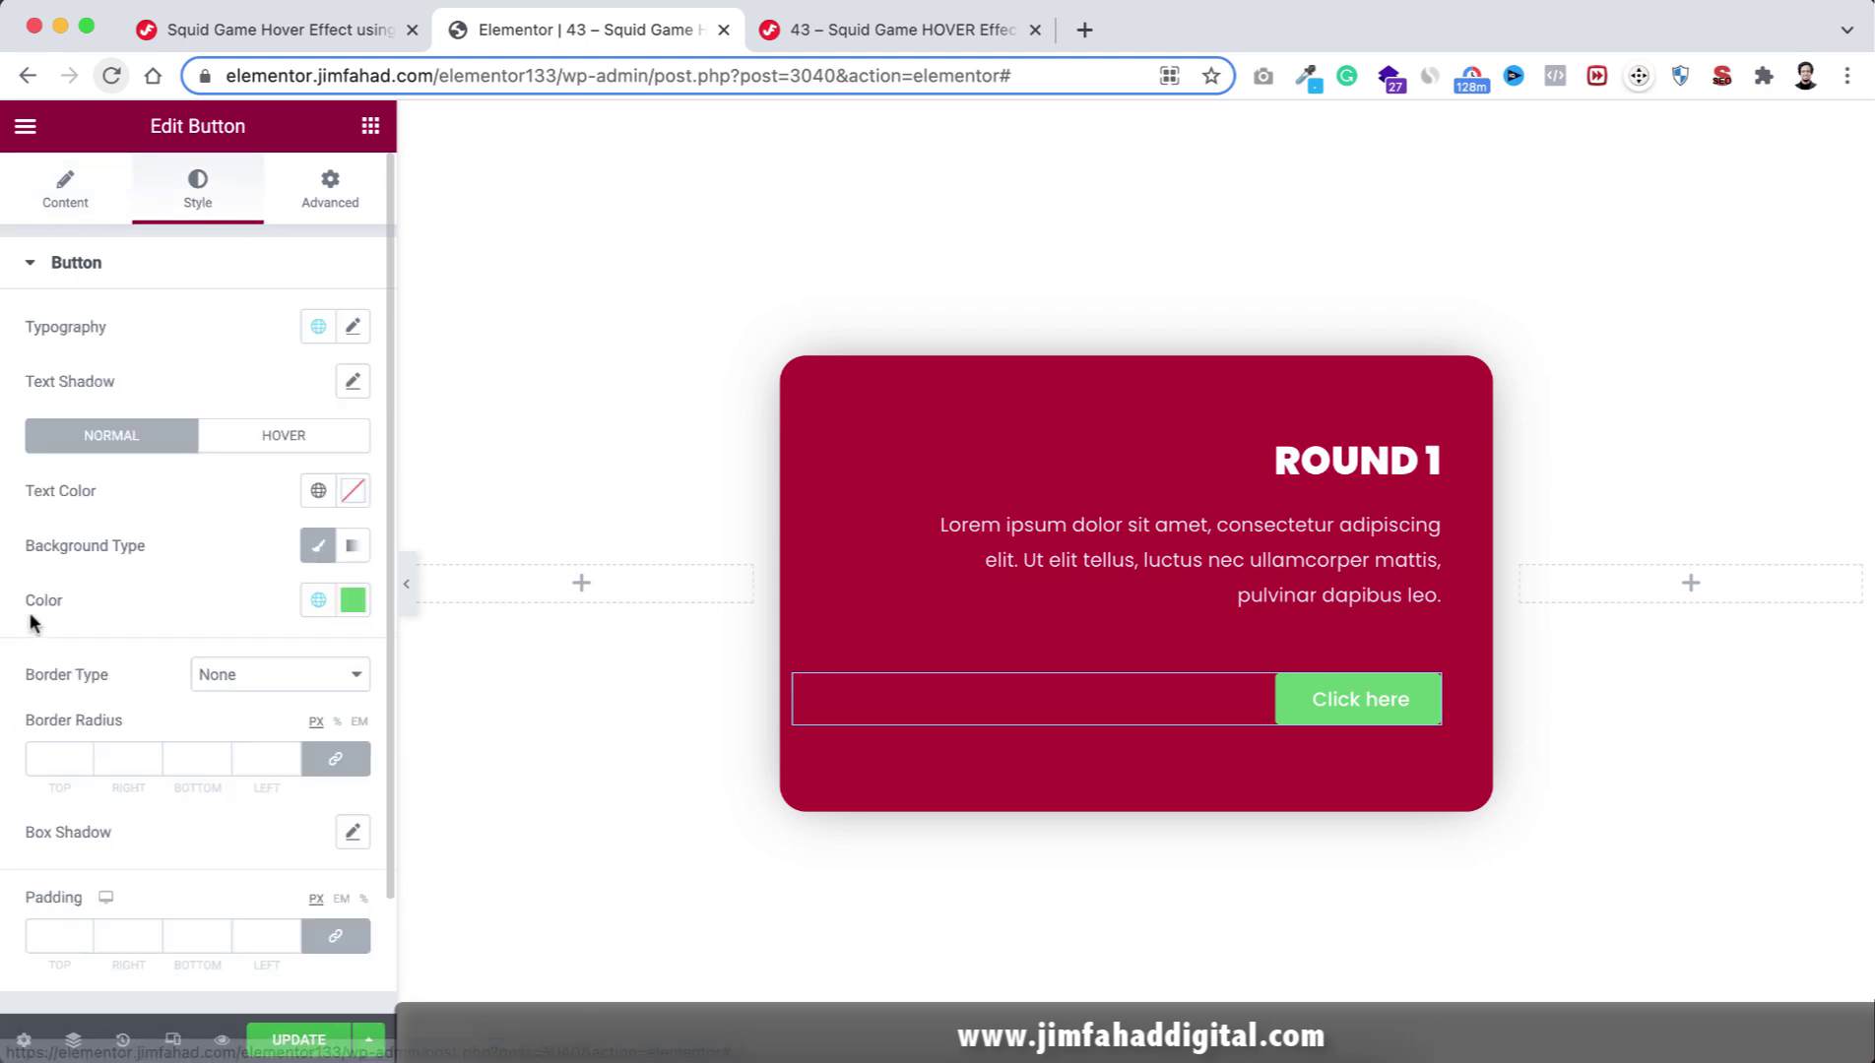
click(352, 600)
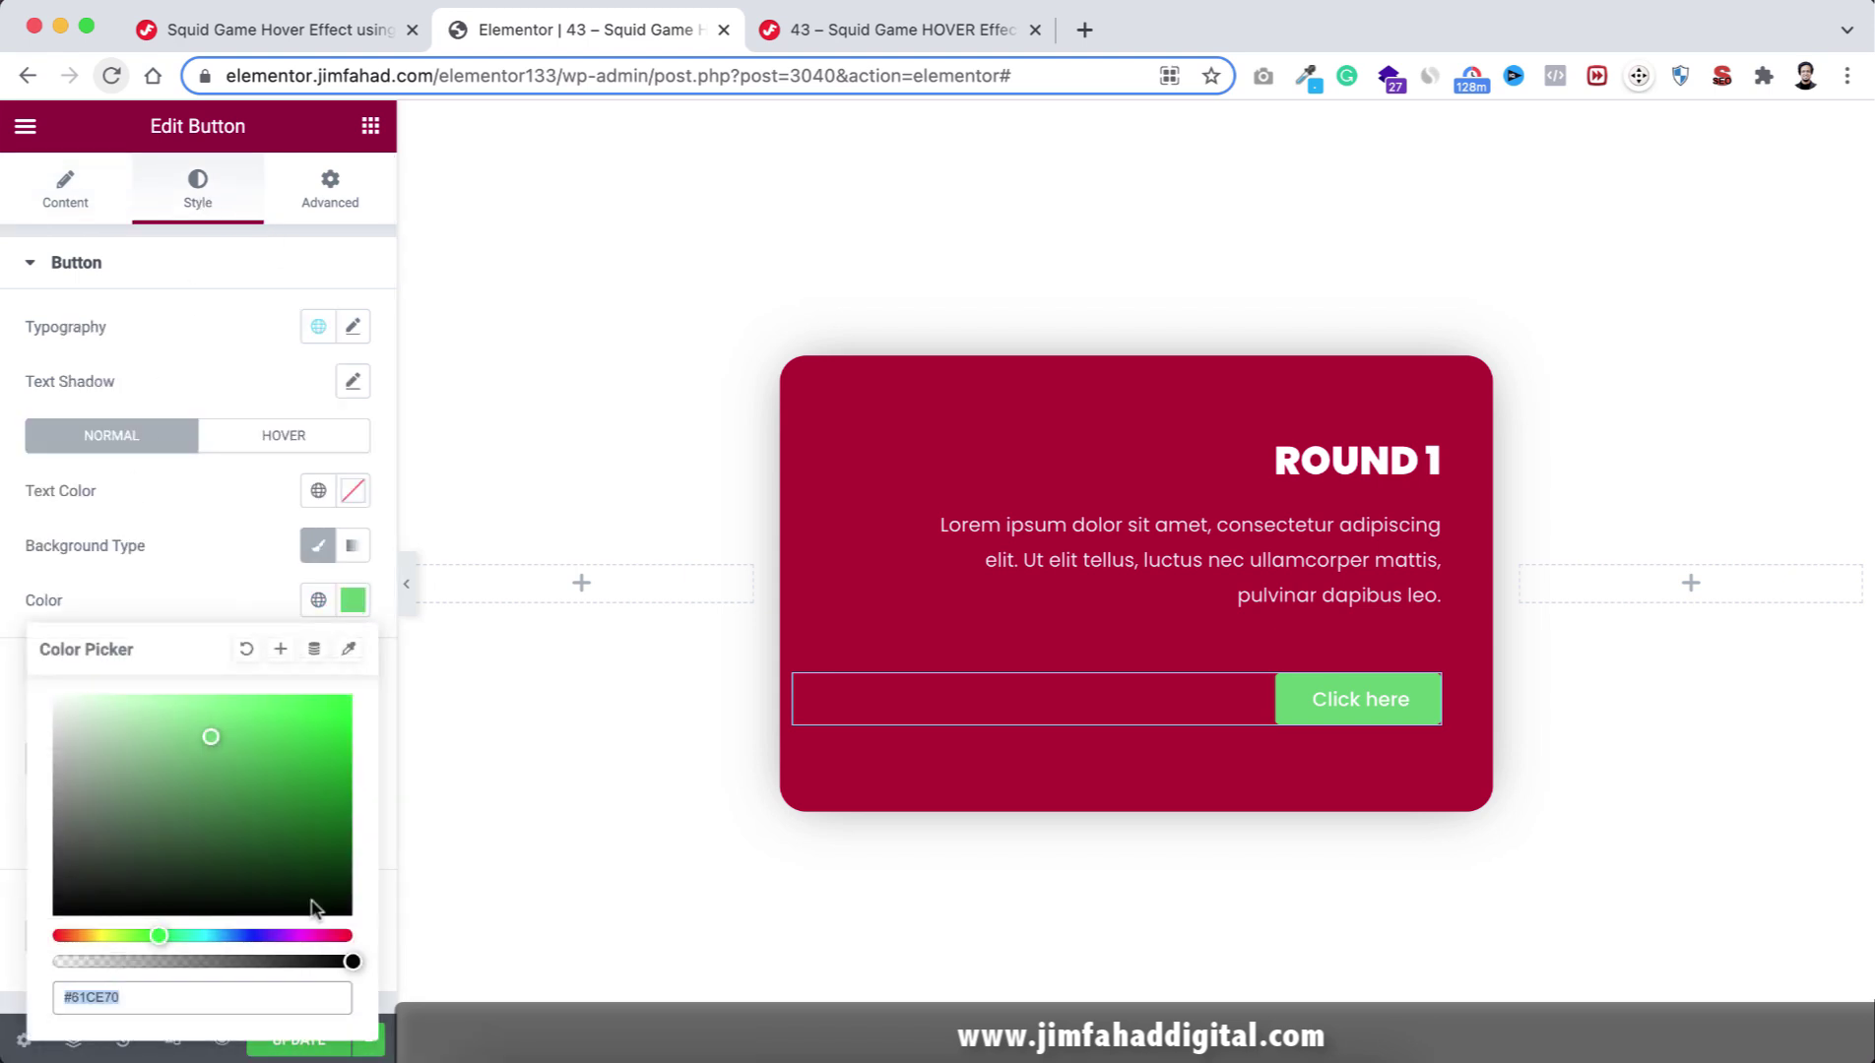
drag(350, 962, 15, 960)
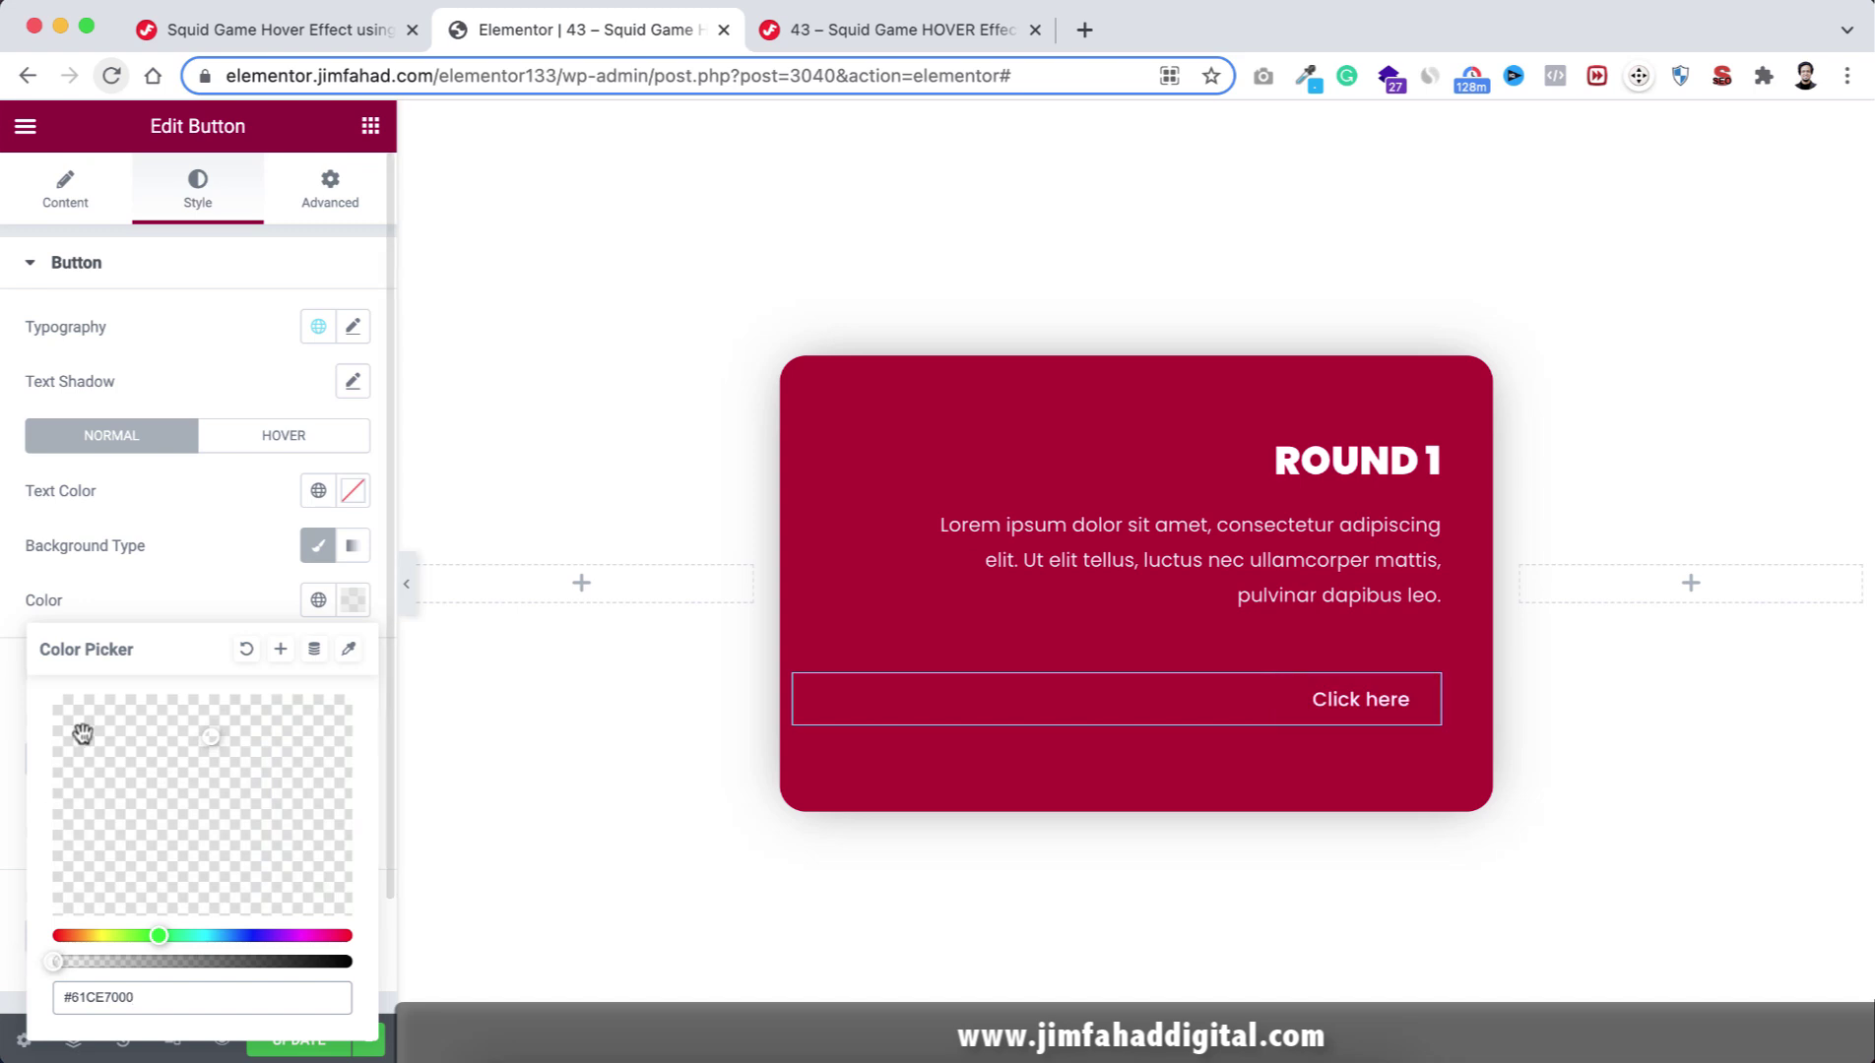
click(144, 612)
Give the button a solid 1 px border with a radius of 20 px on all corners.
click(237, 682)
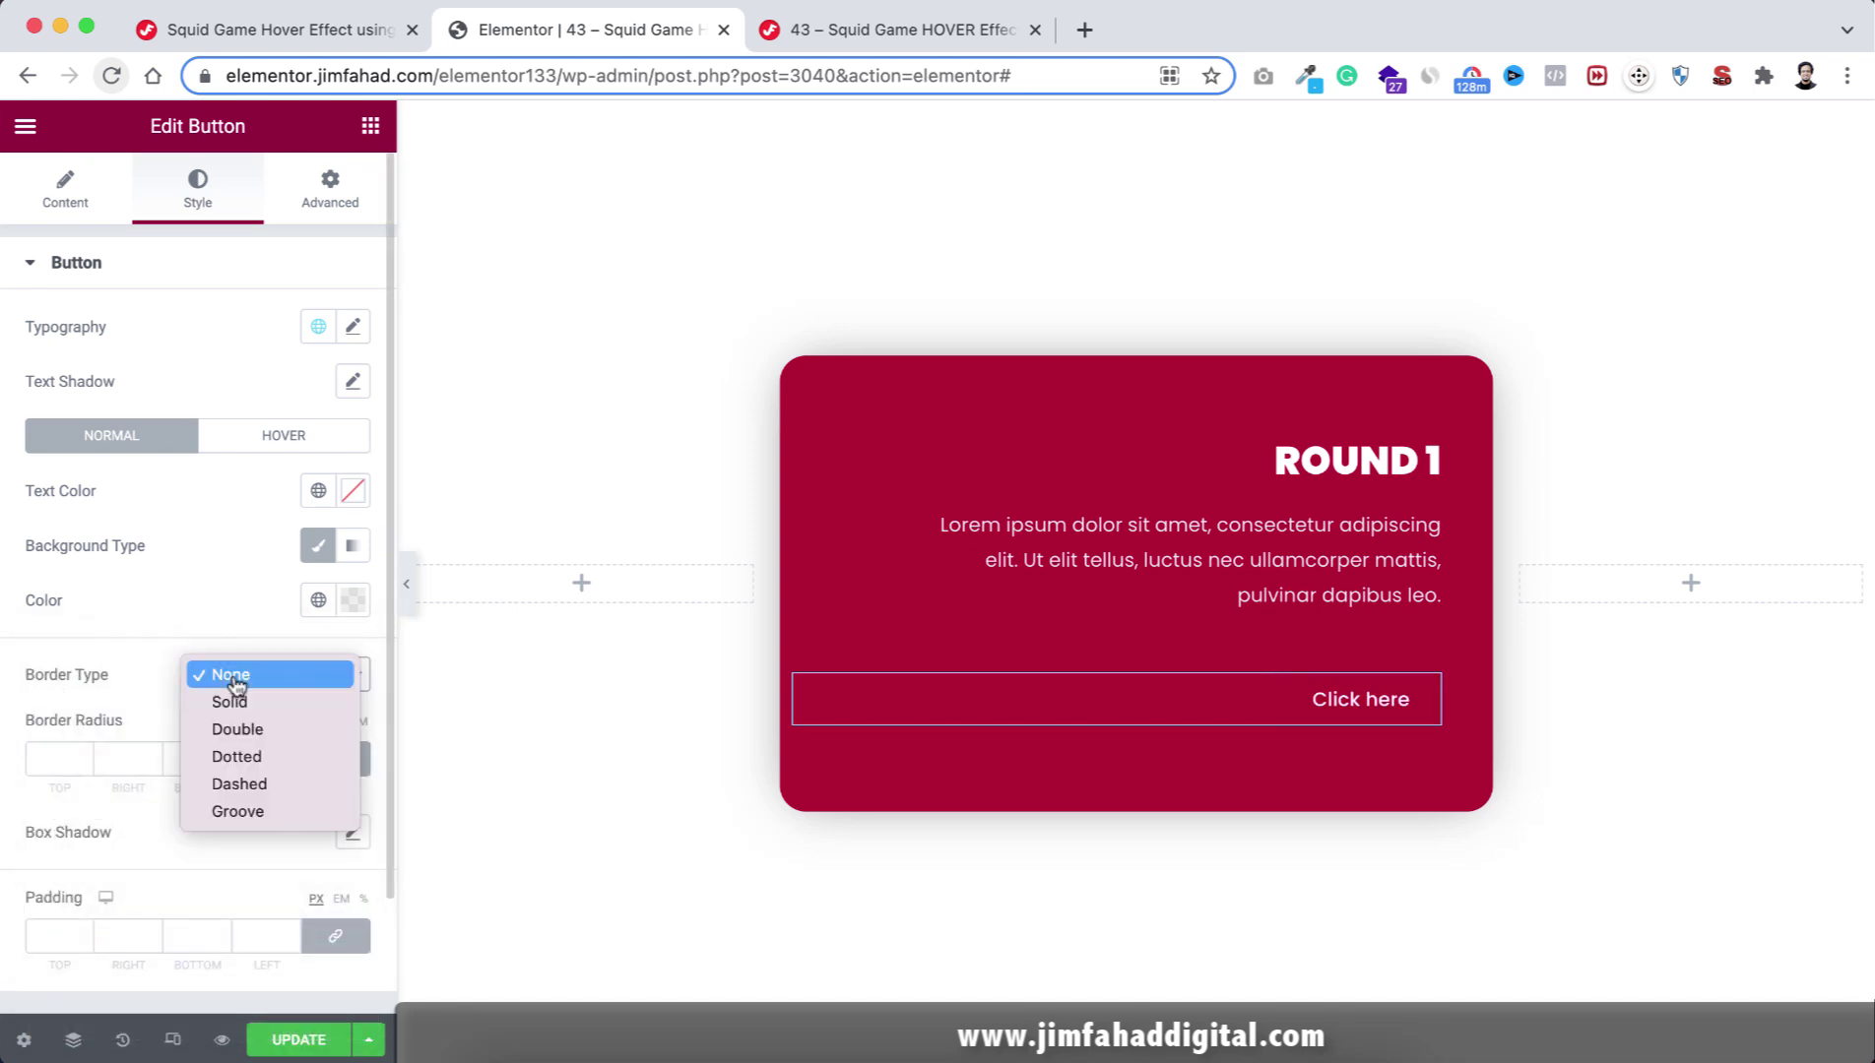
click(217, 700)
click(51, 755)
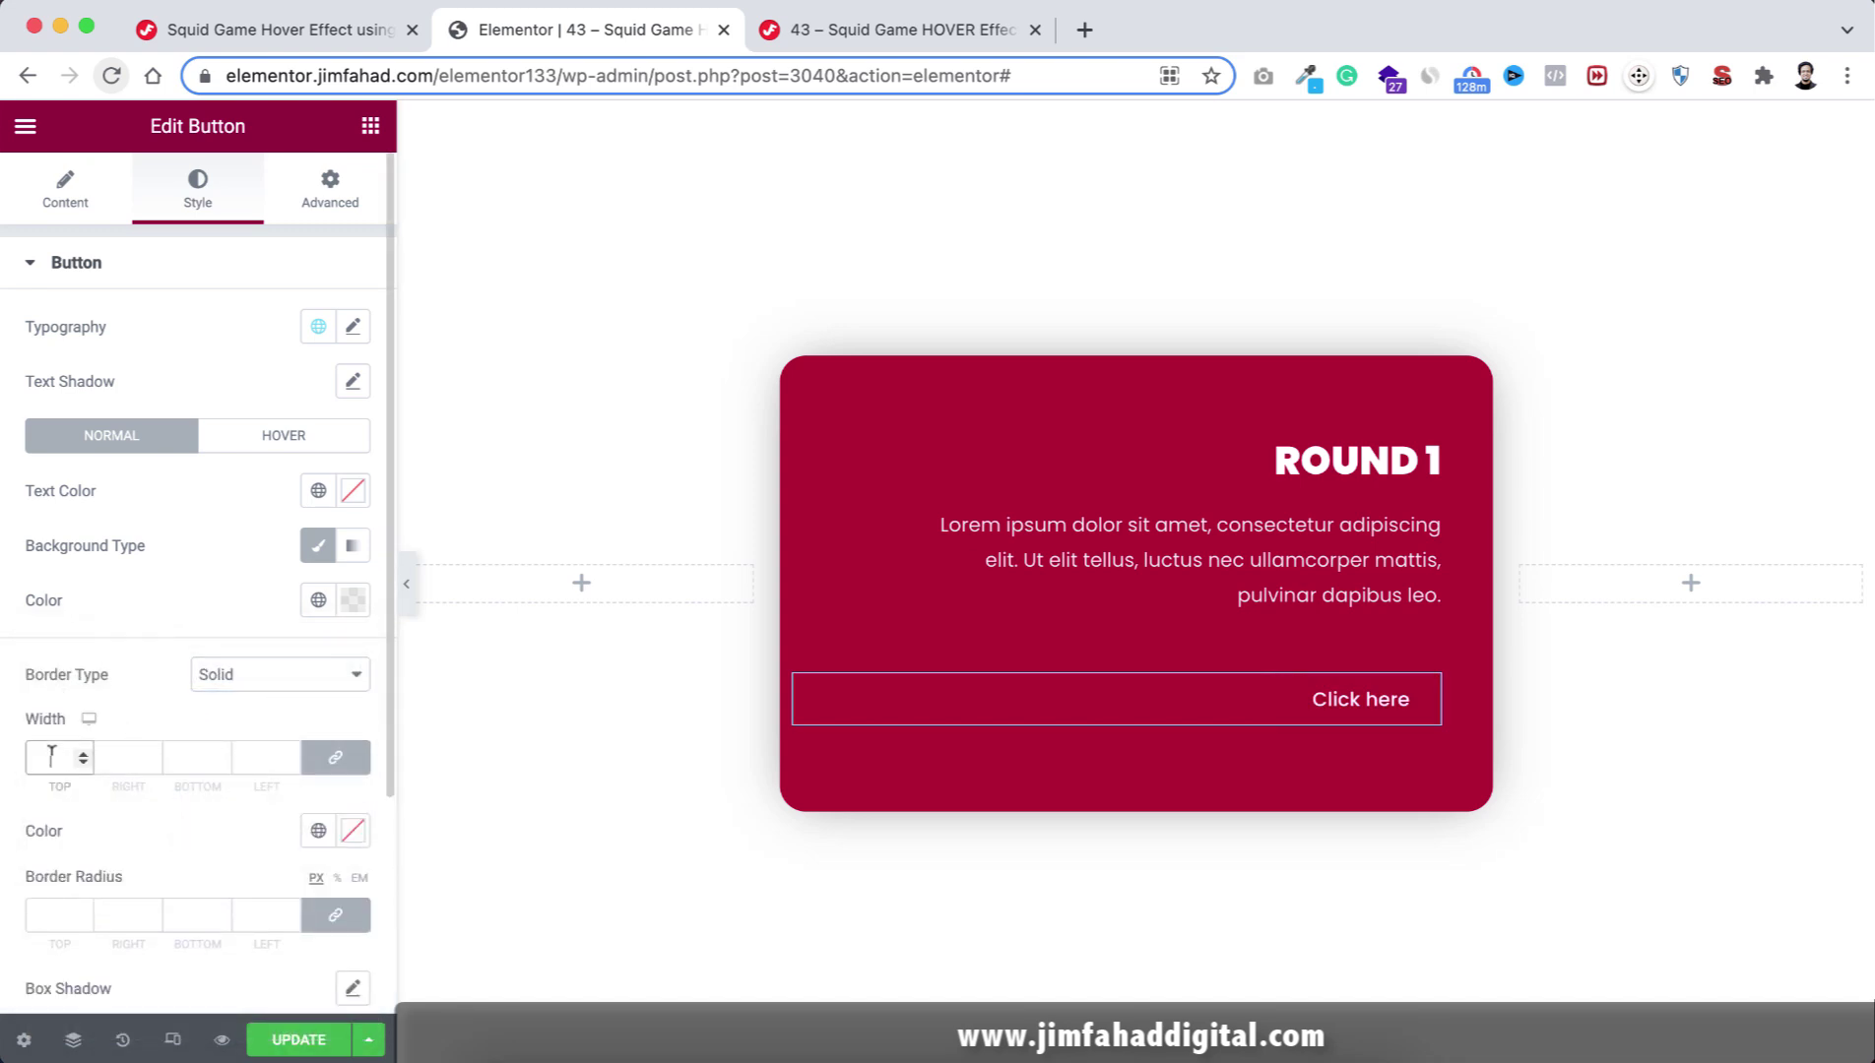
text(1)
scroll(111, 807, down, 2)
click(49, 836)
text(20)
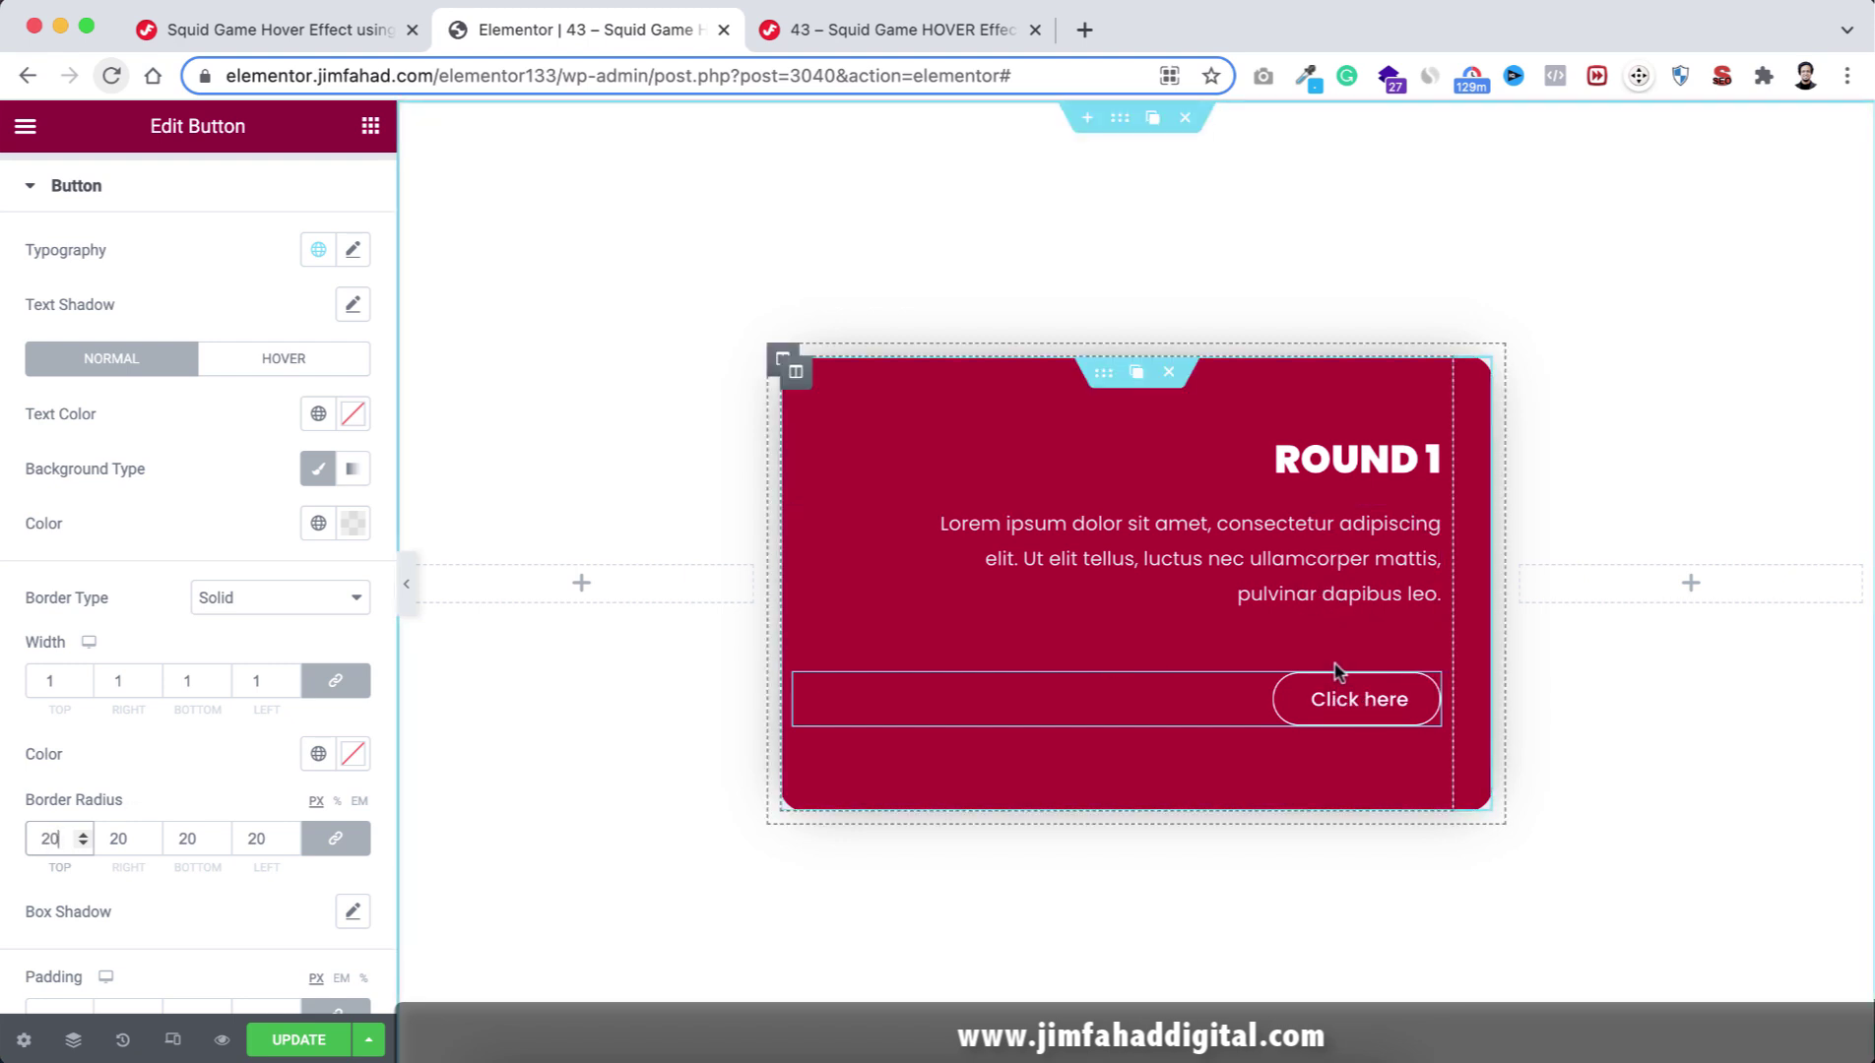
Unlink the button's margin values and set only the top margin to -25 px.
scroll(172, 387, up, 2)
click(331, 208)
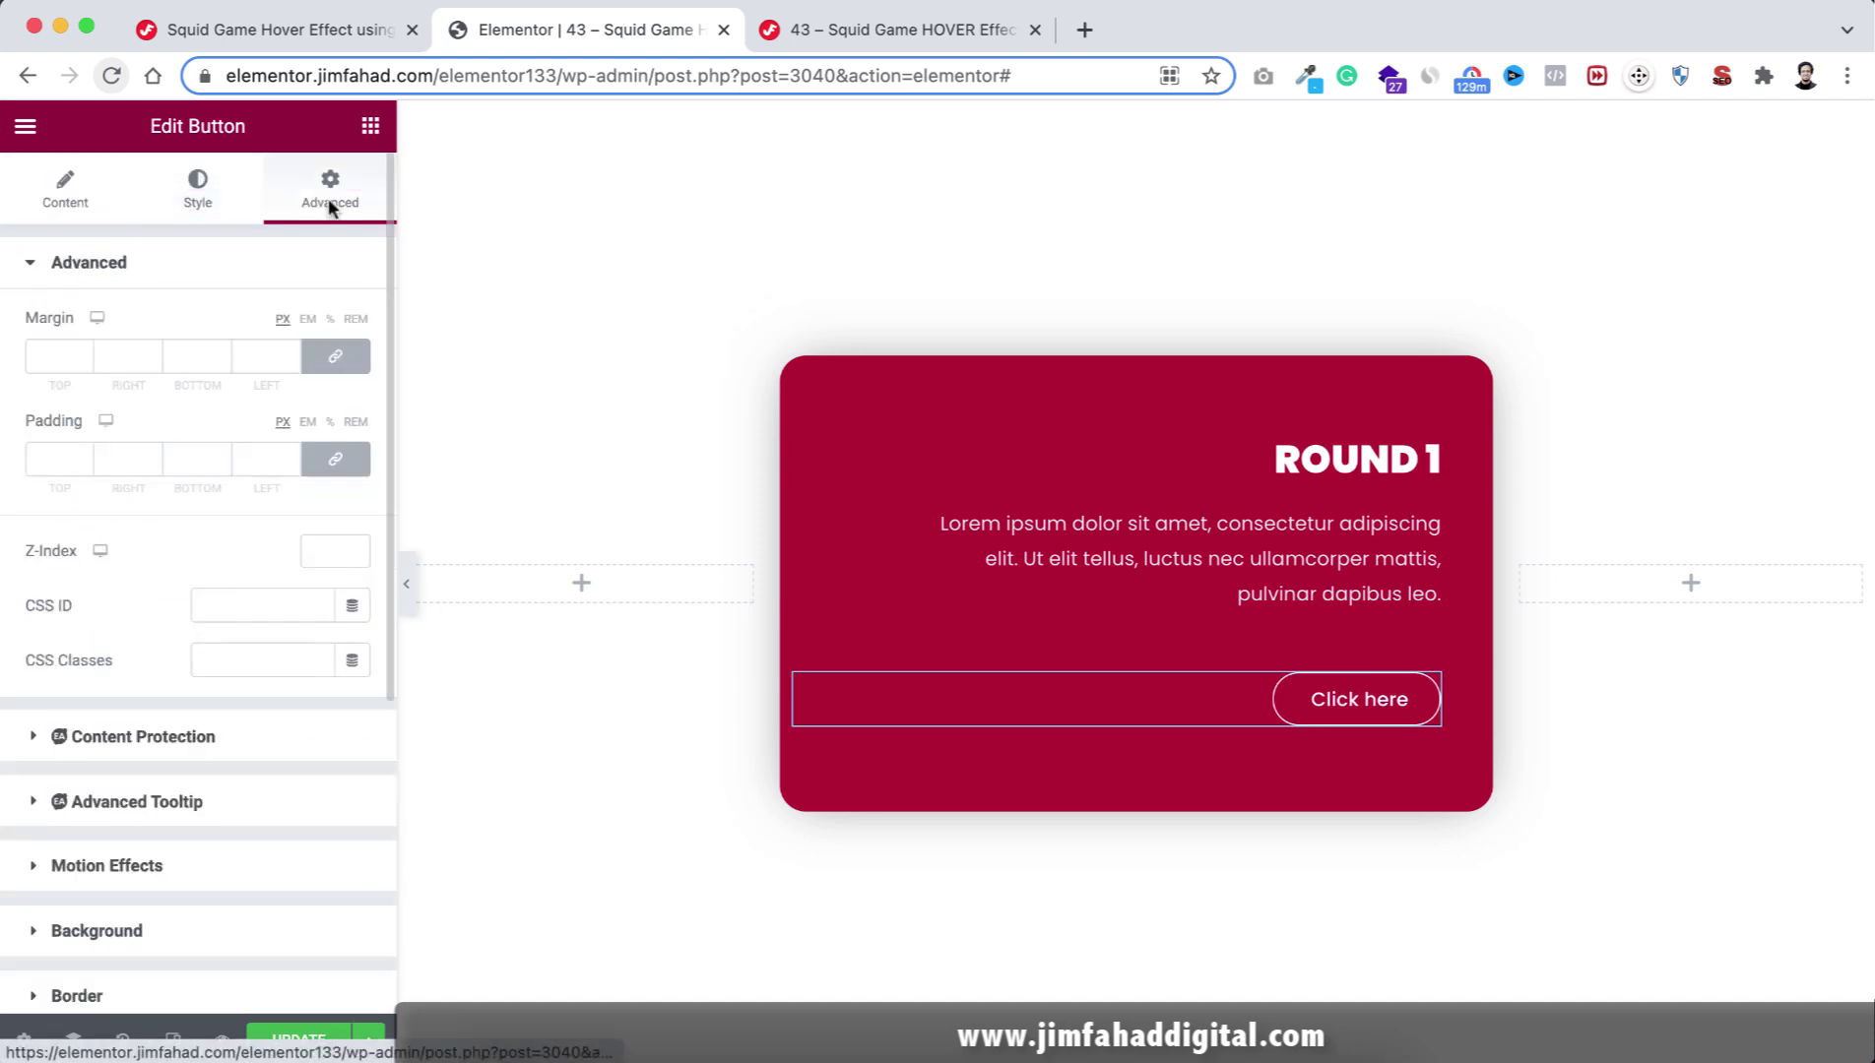
click(341, 355)
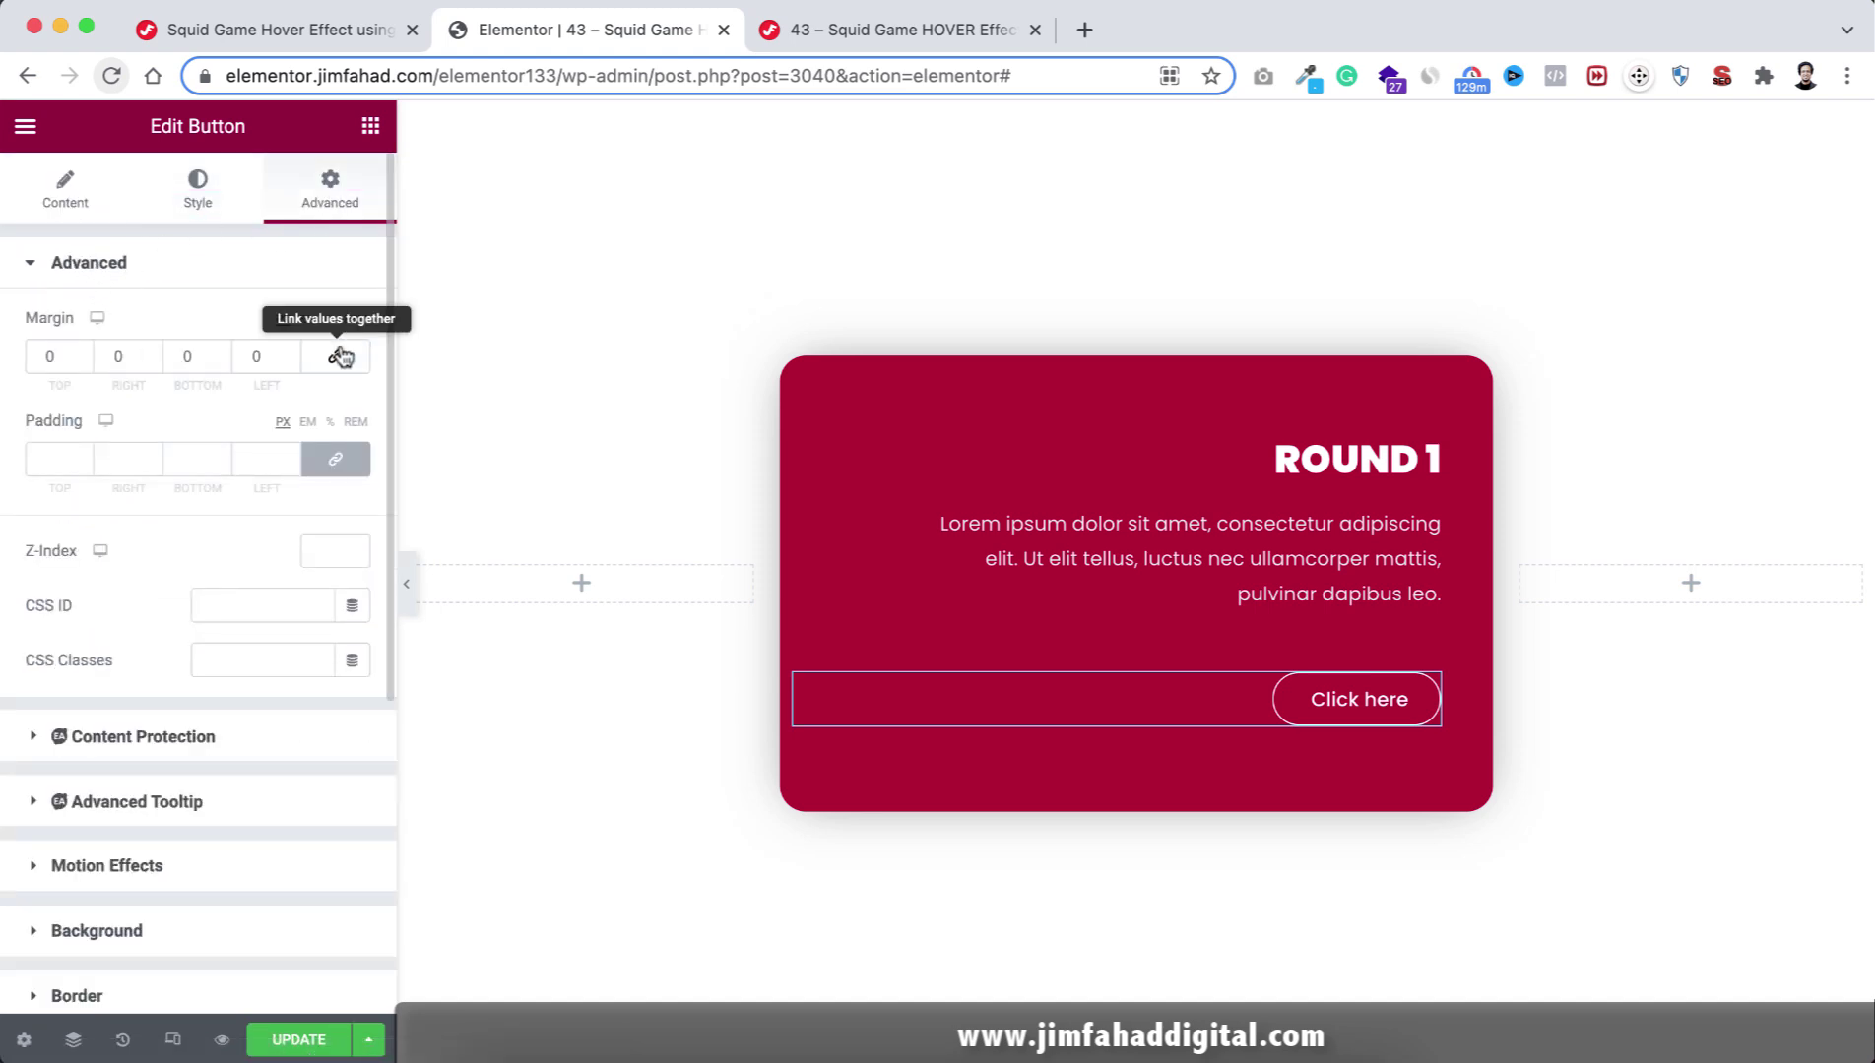
click(60, 353)
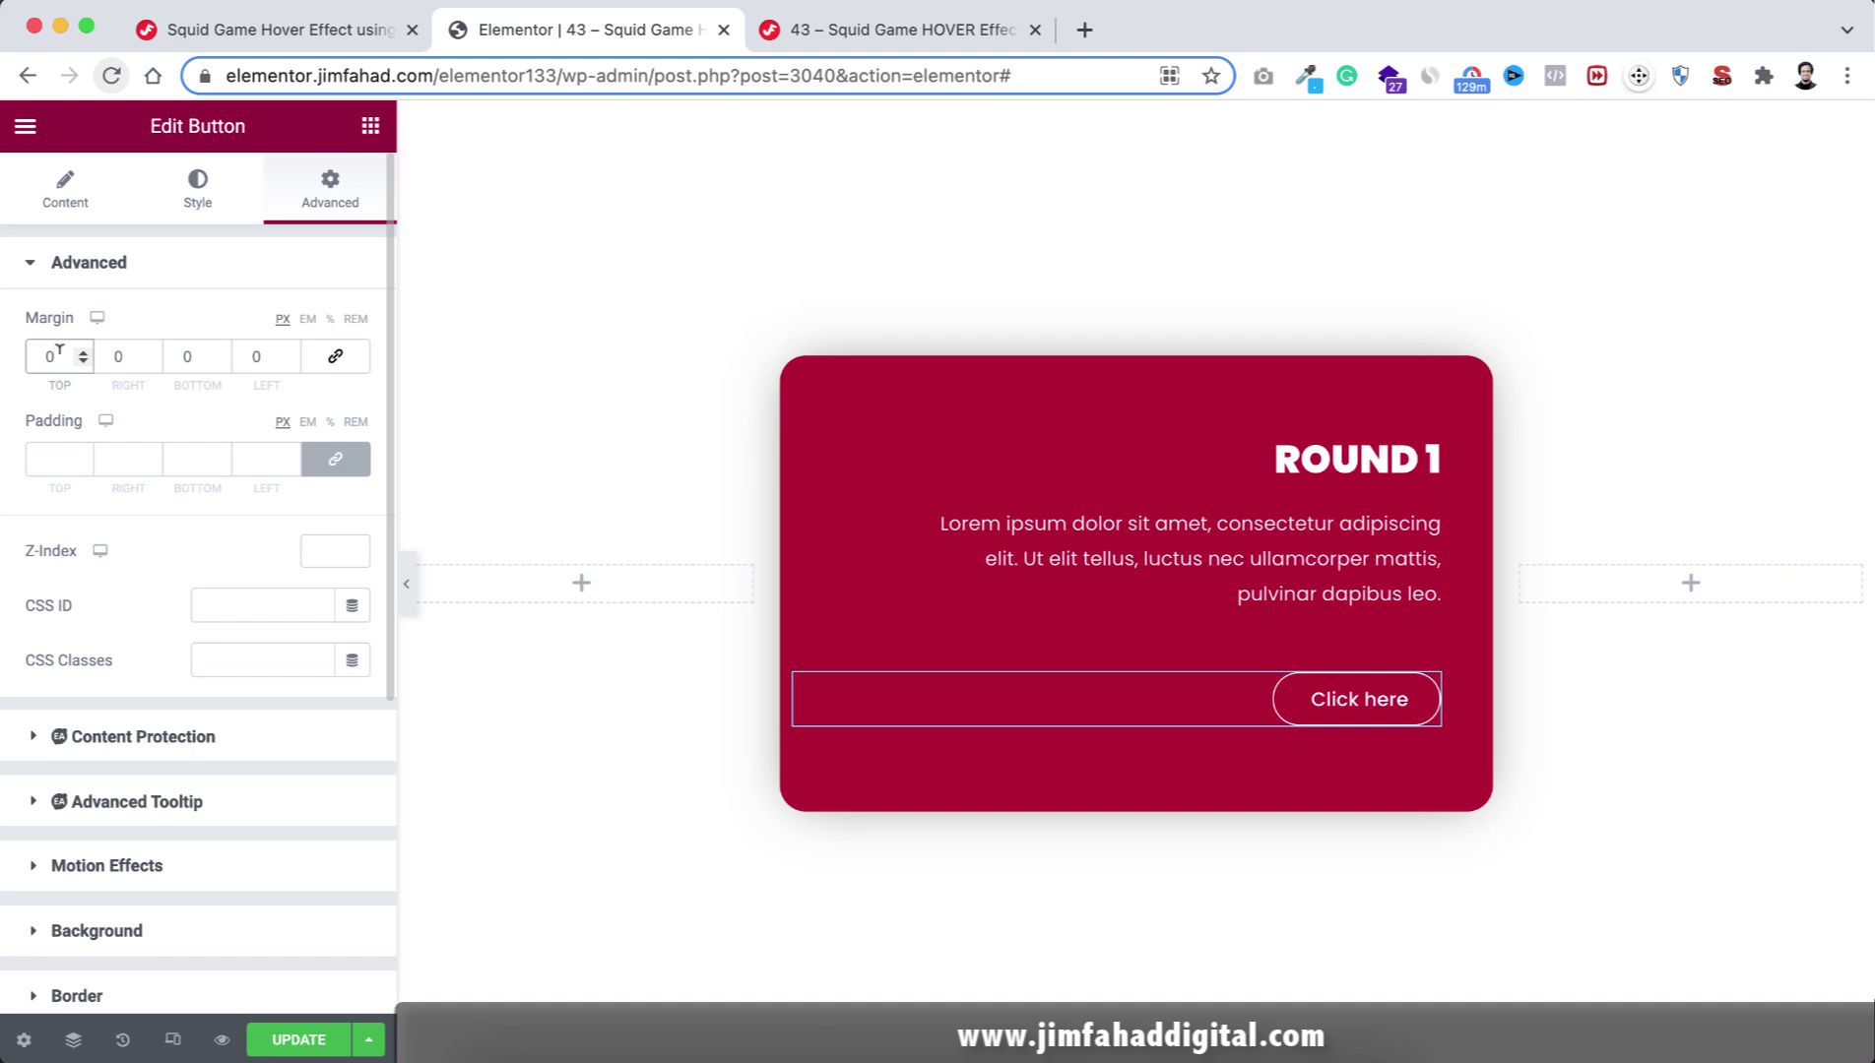
key(Down)
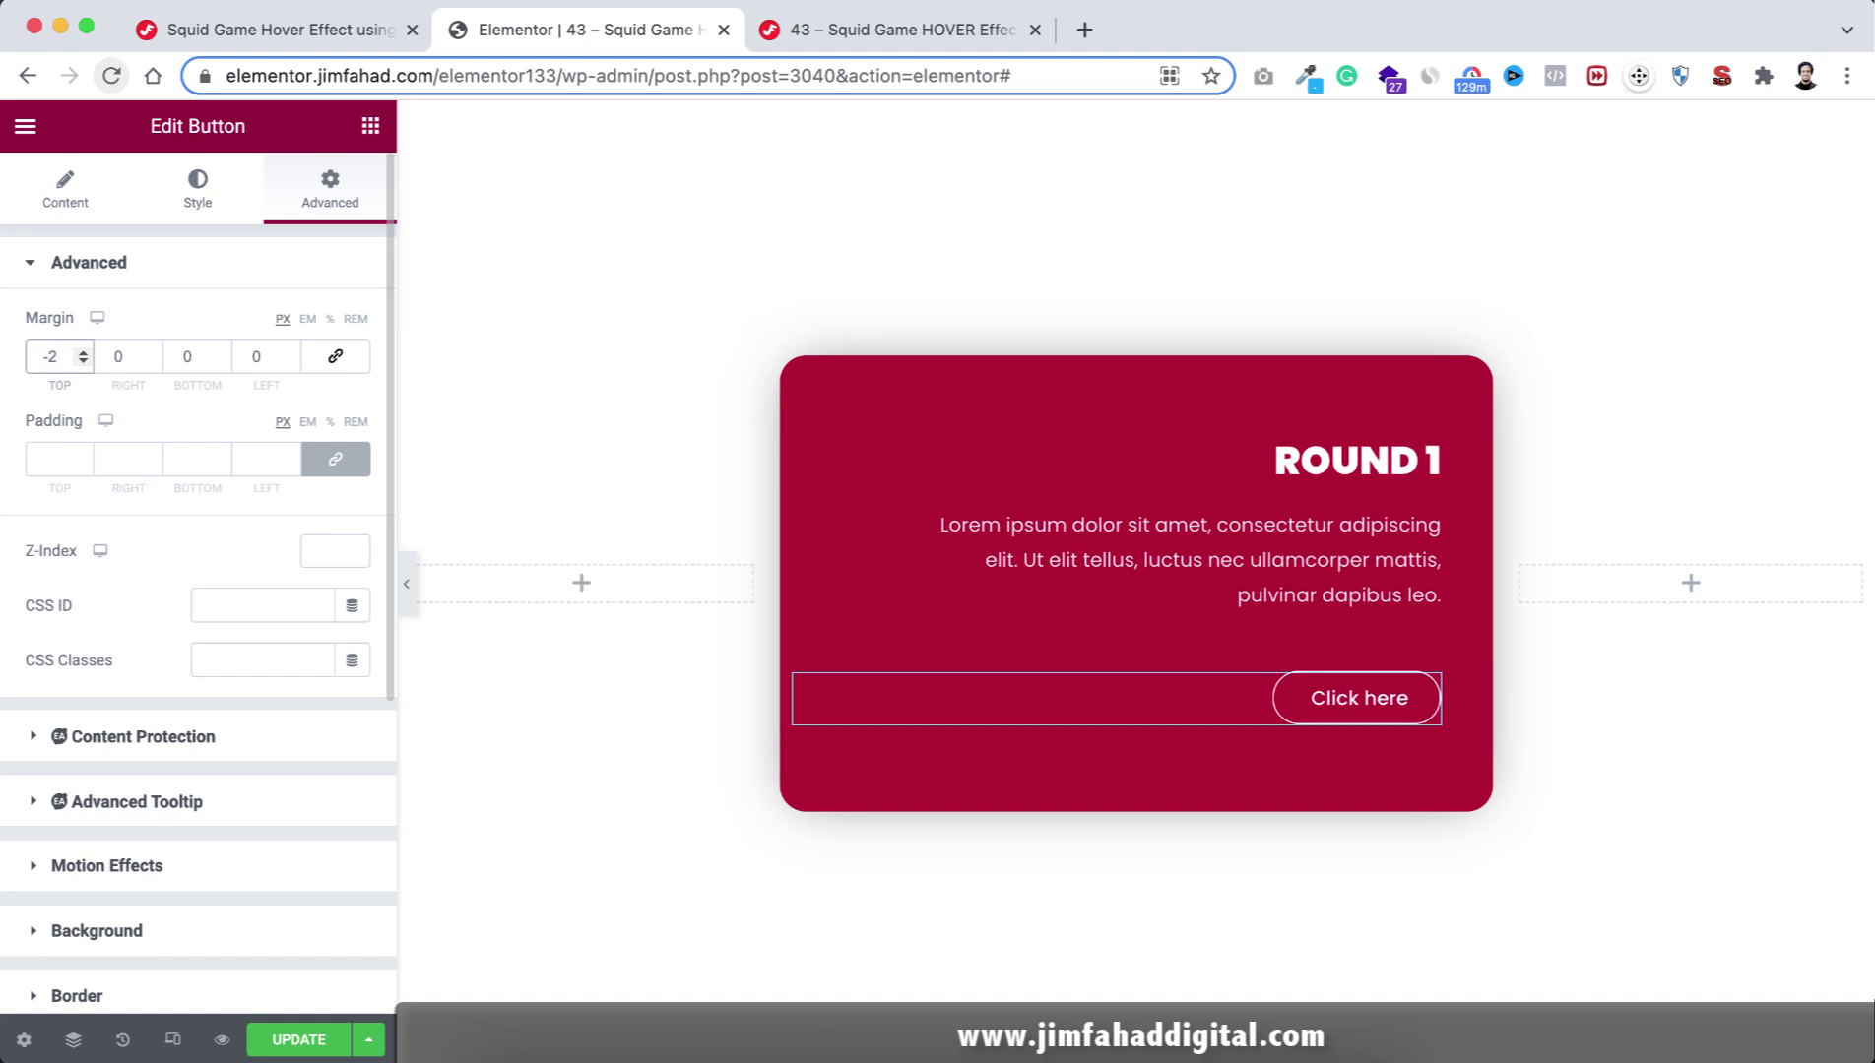
text(5)
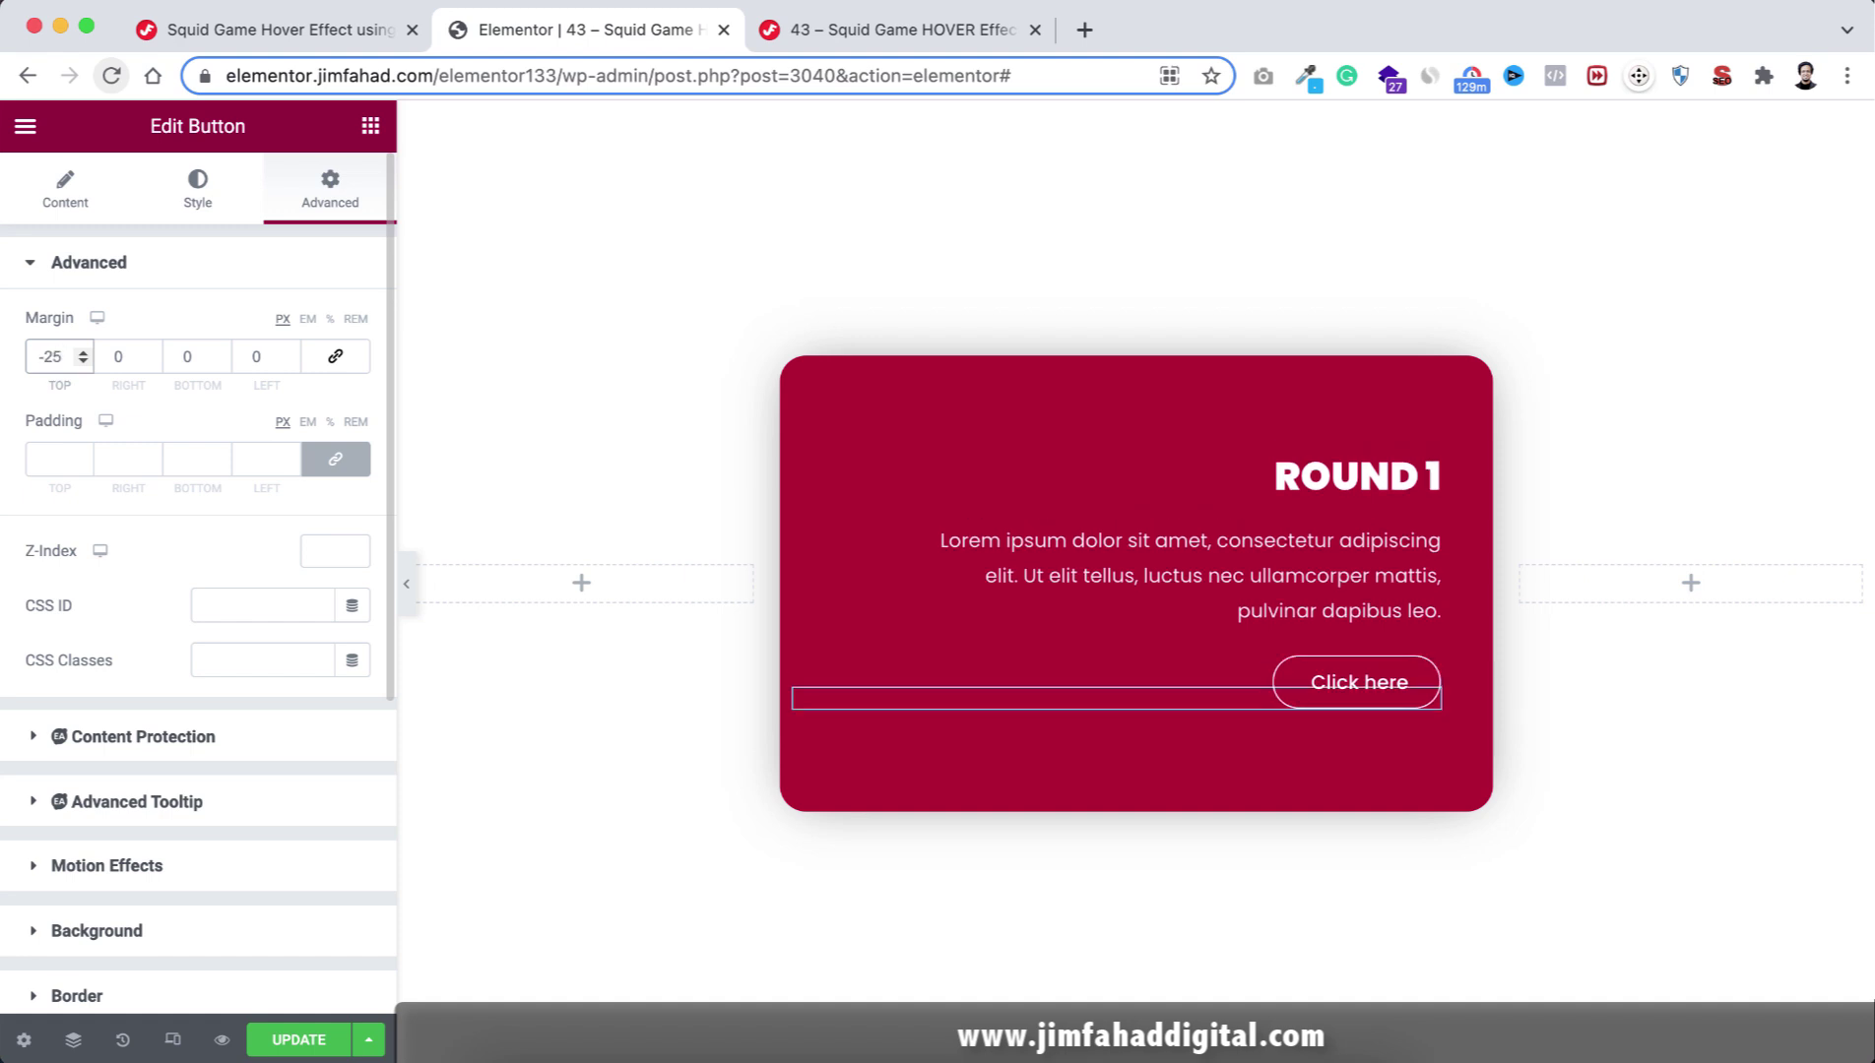
Change the button's text to "Play Now!".
click(65, 187)
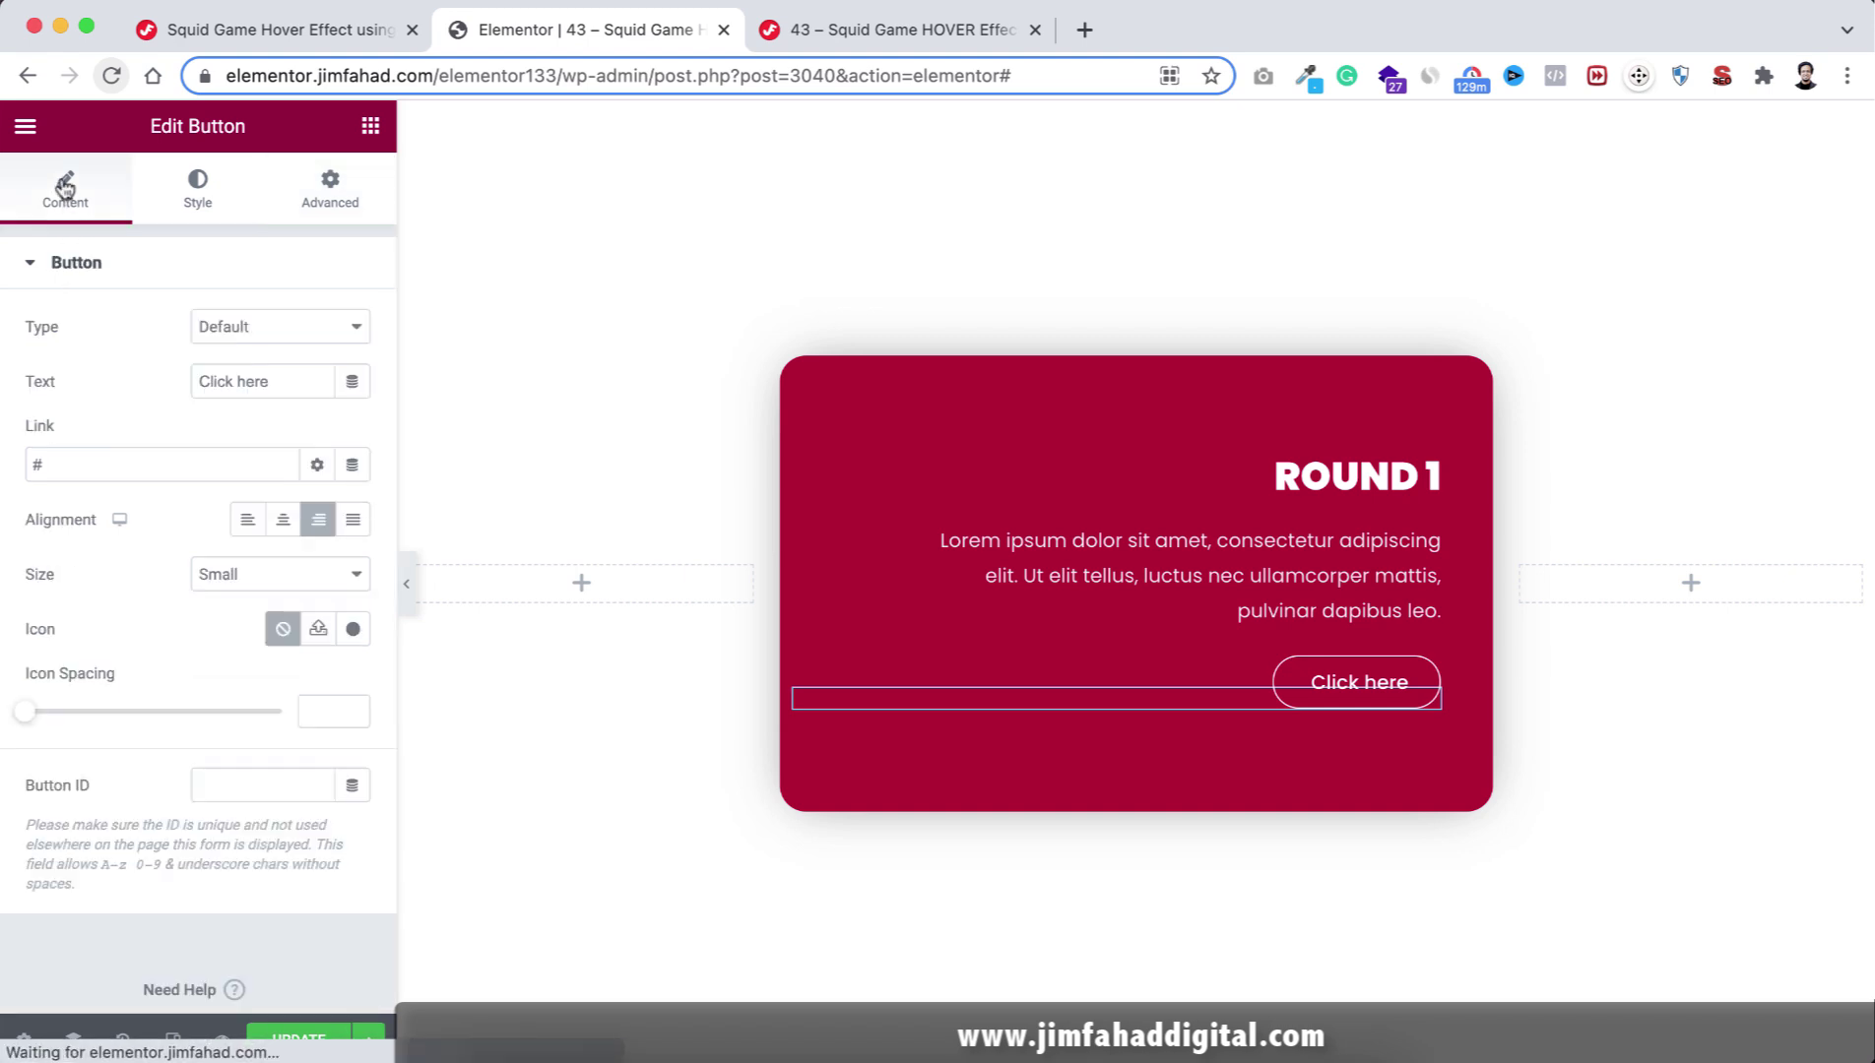
click(276, 381)
triple_click(276, 381)
text(Play )
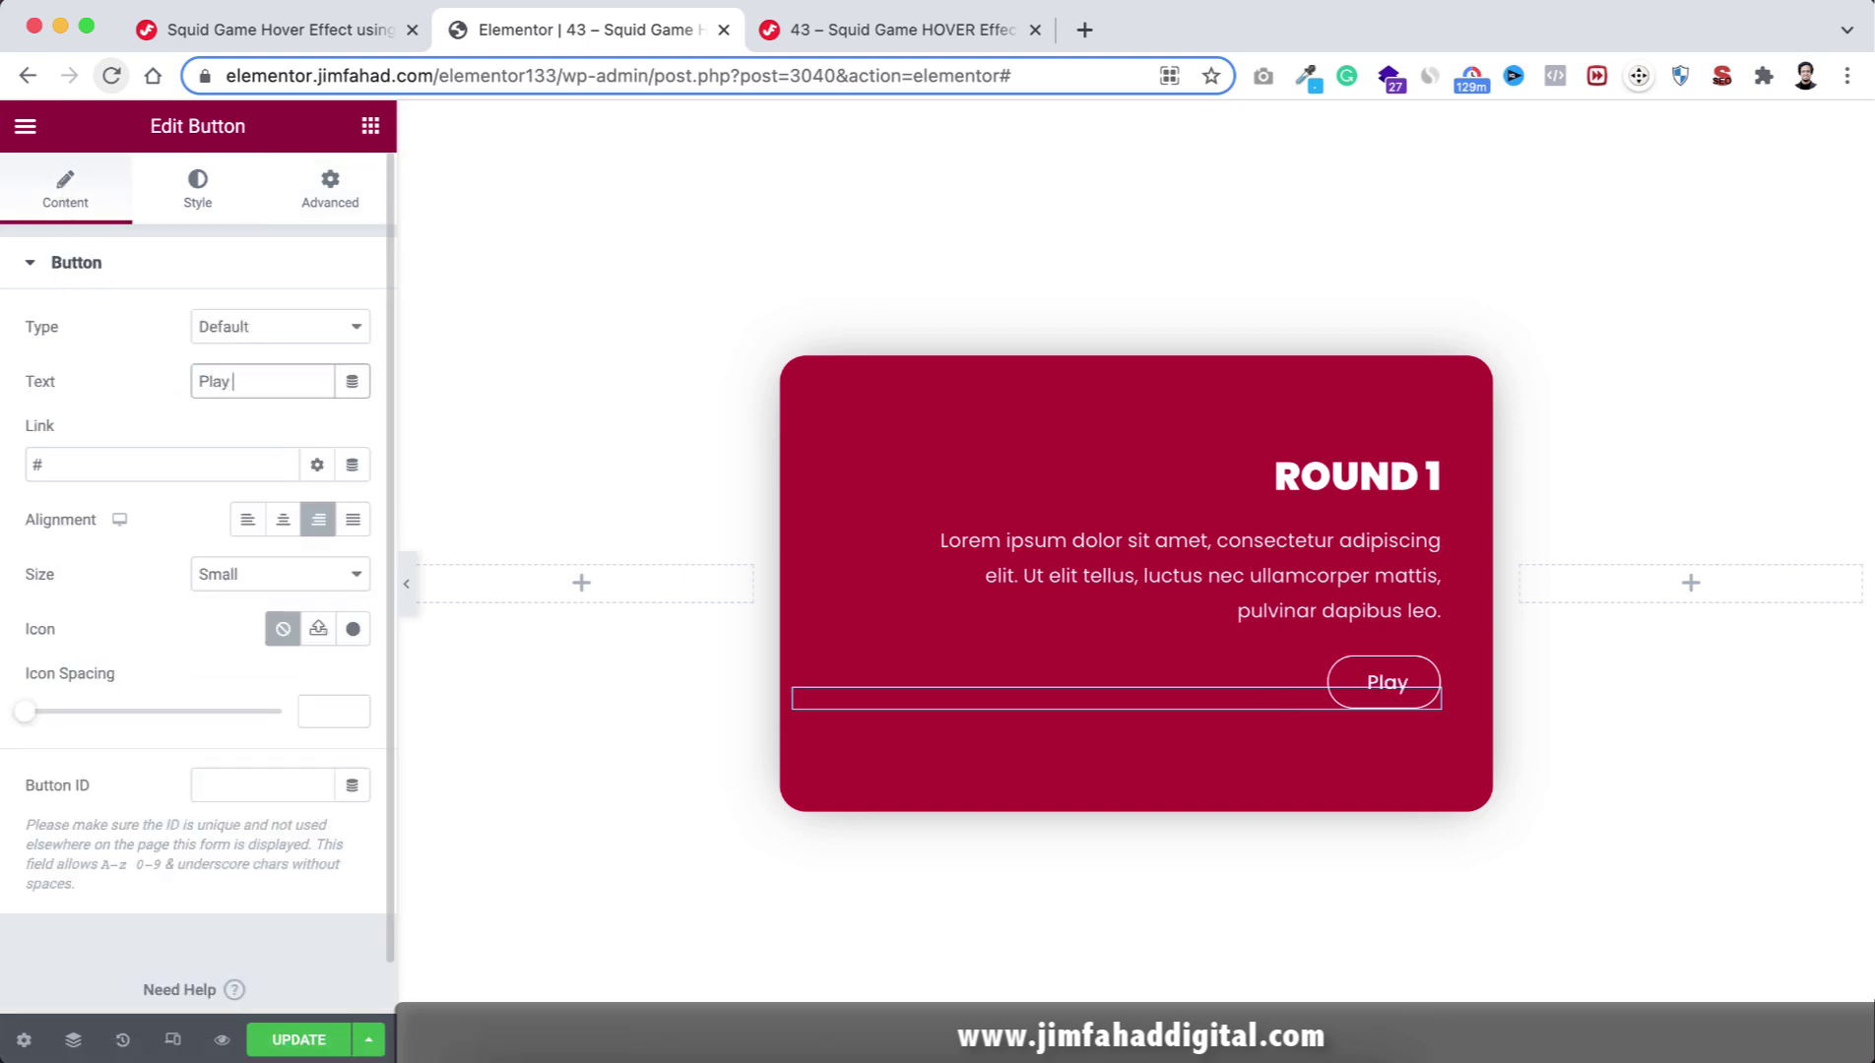
text(Now!)
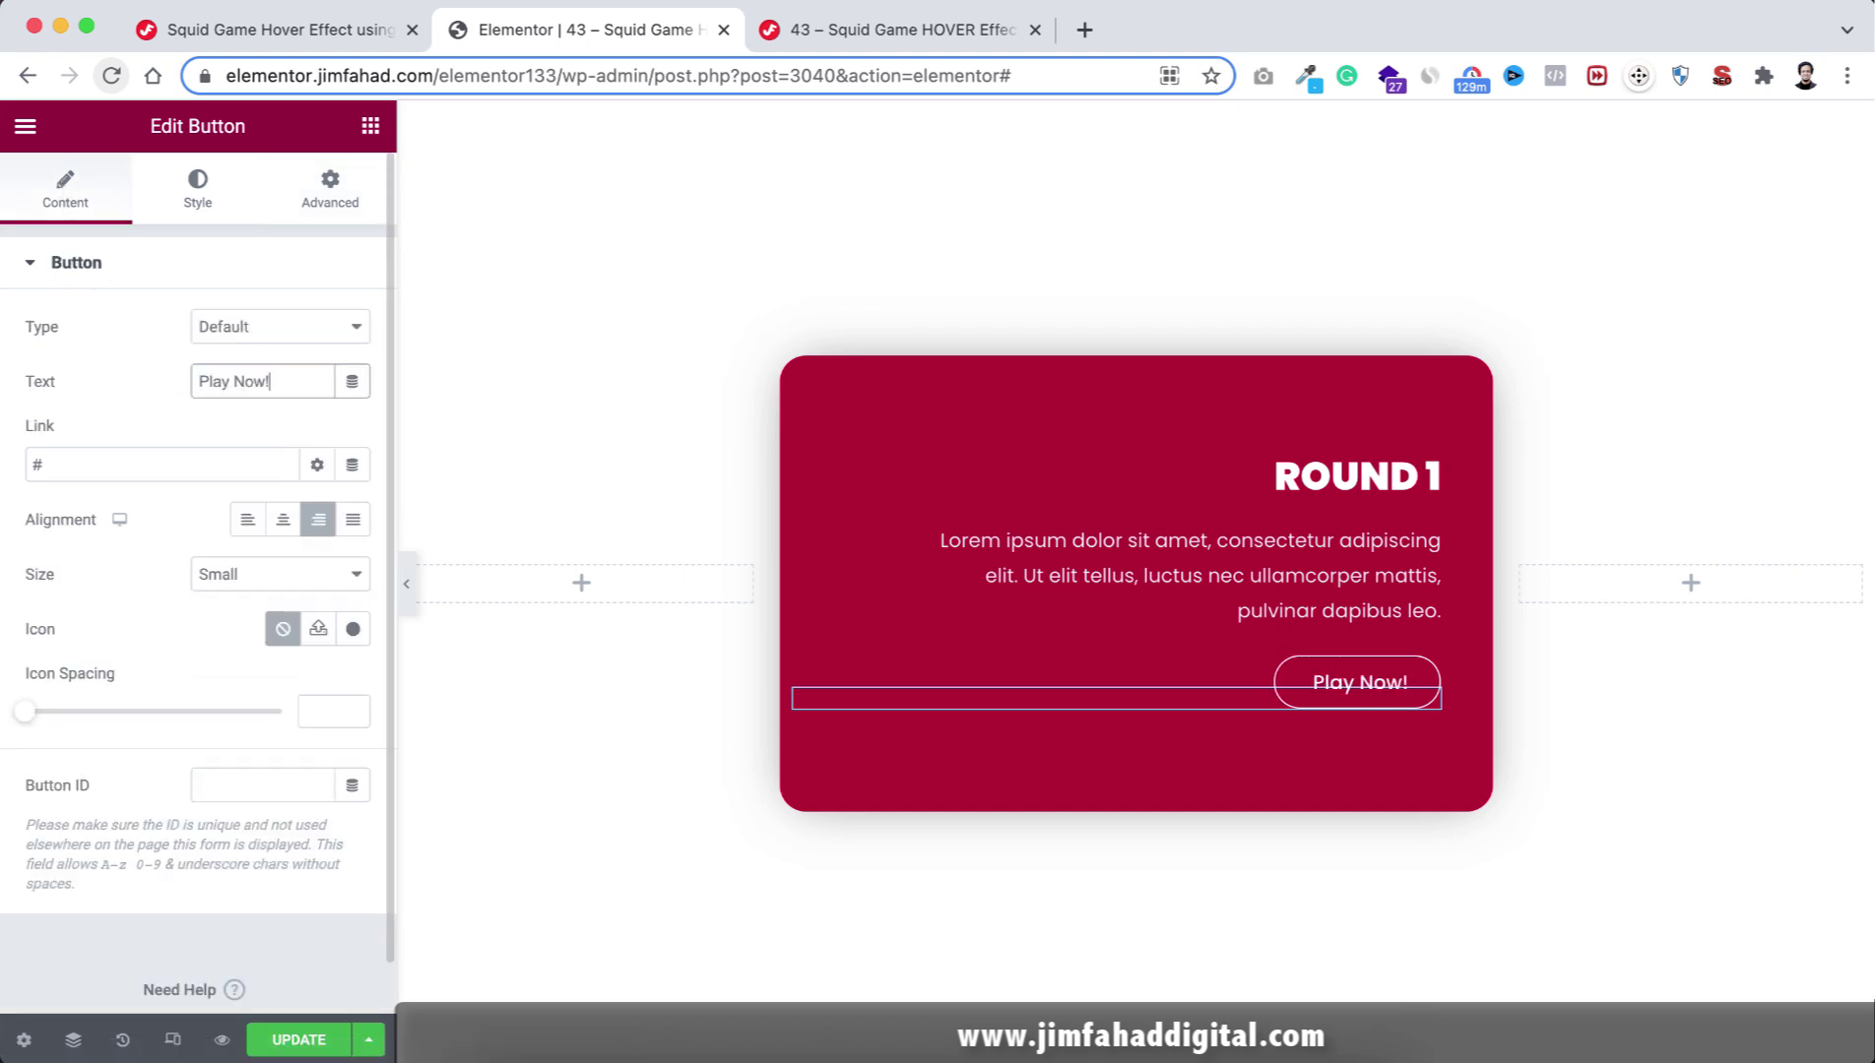
Add an Image widget below the button and fill it with squid-game-1.png from the media library.
click(371, 132)
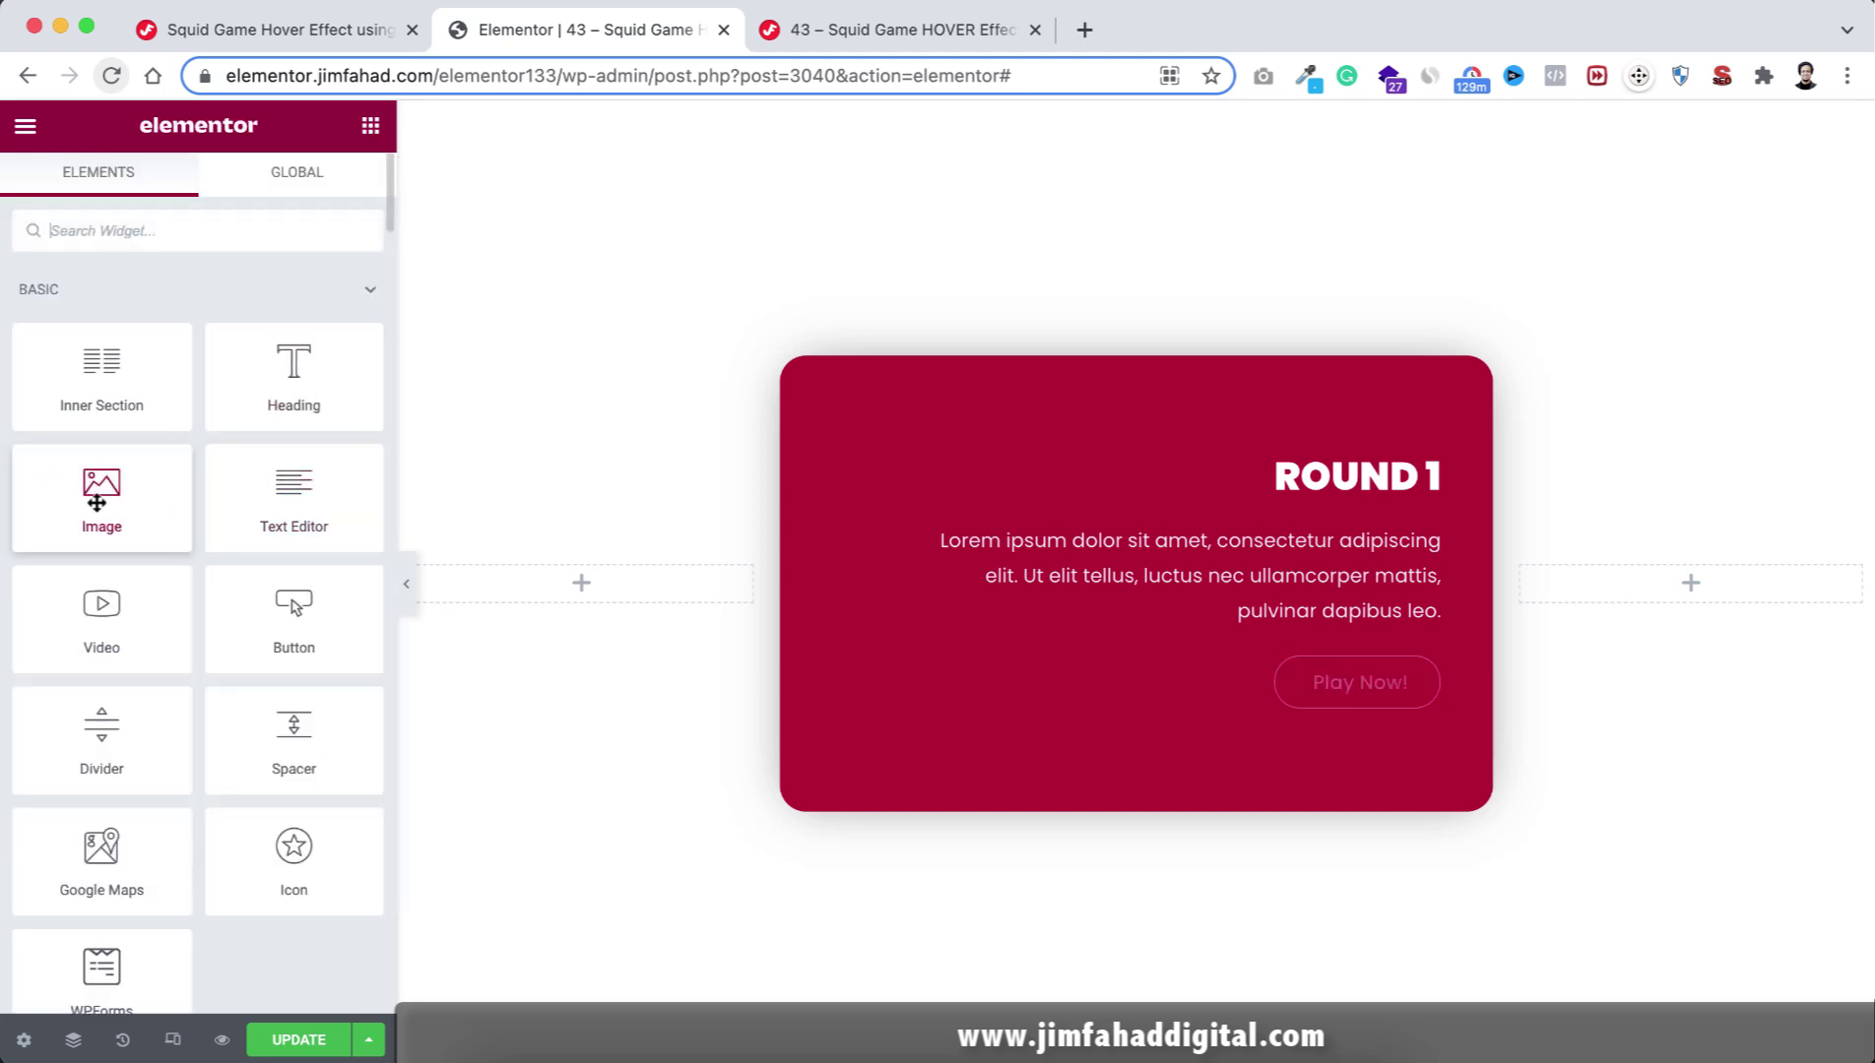
drag(88, 496, 1296, 711)
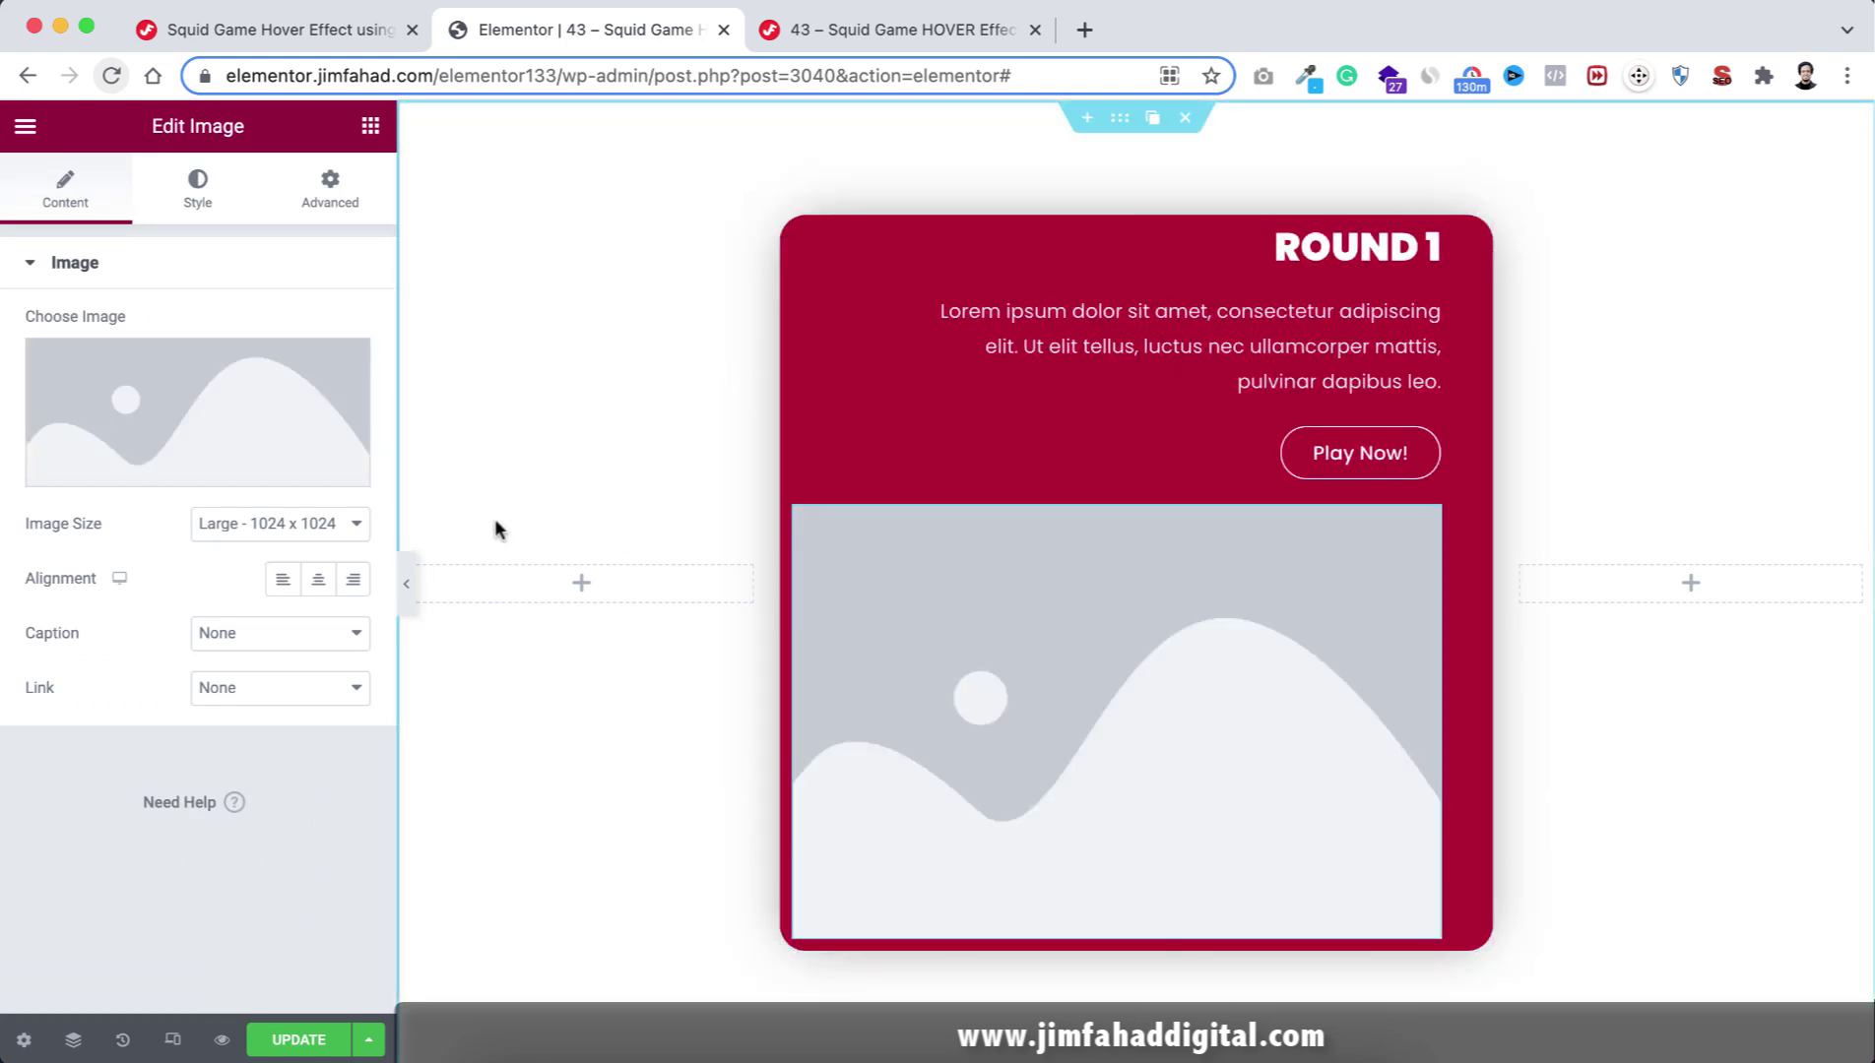
click(218, 420)
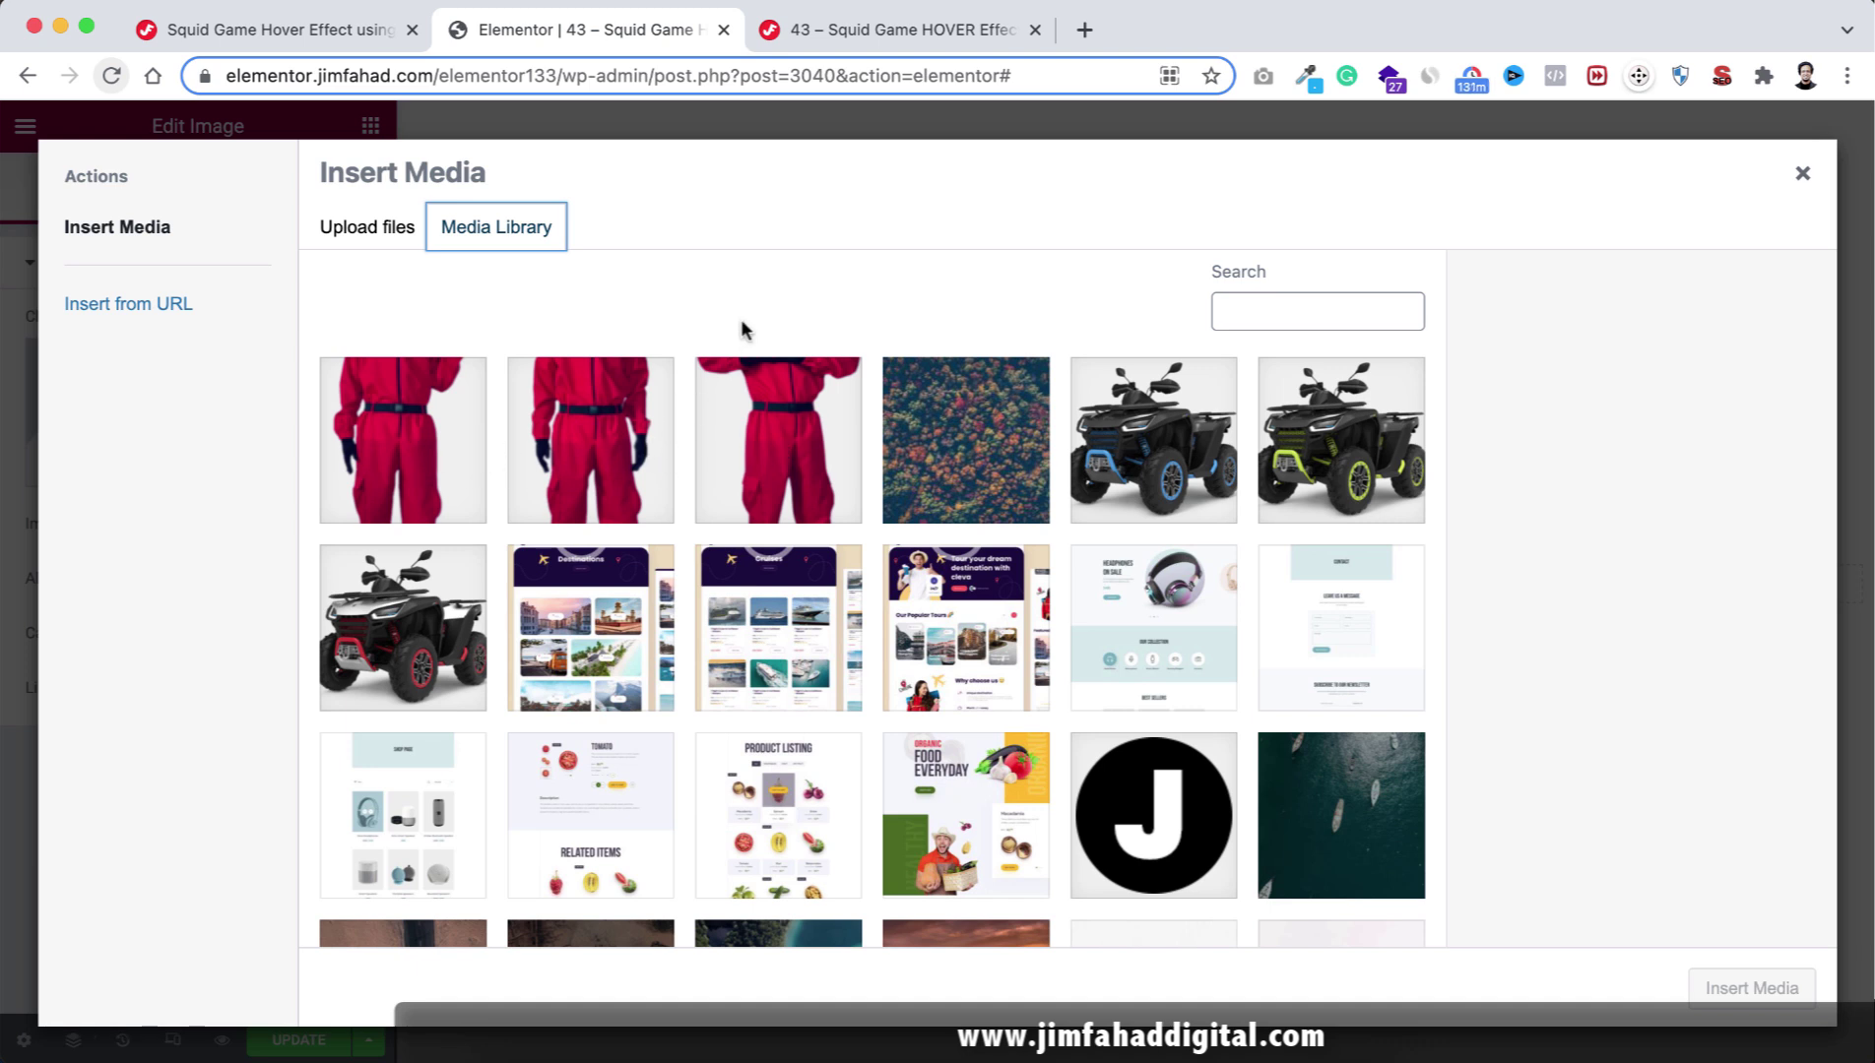
click(788, 435)
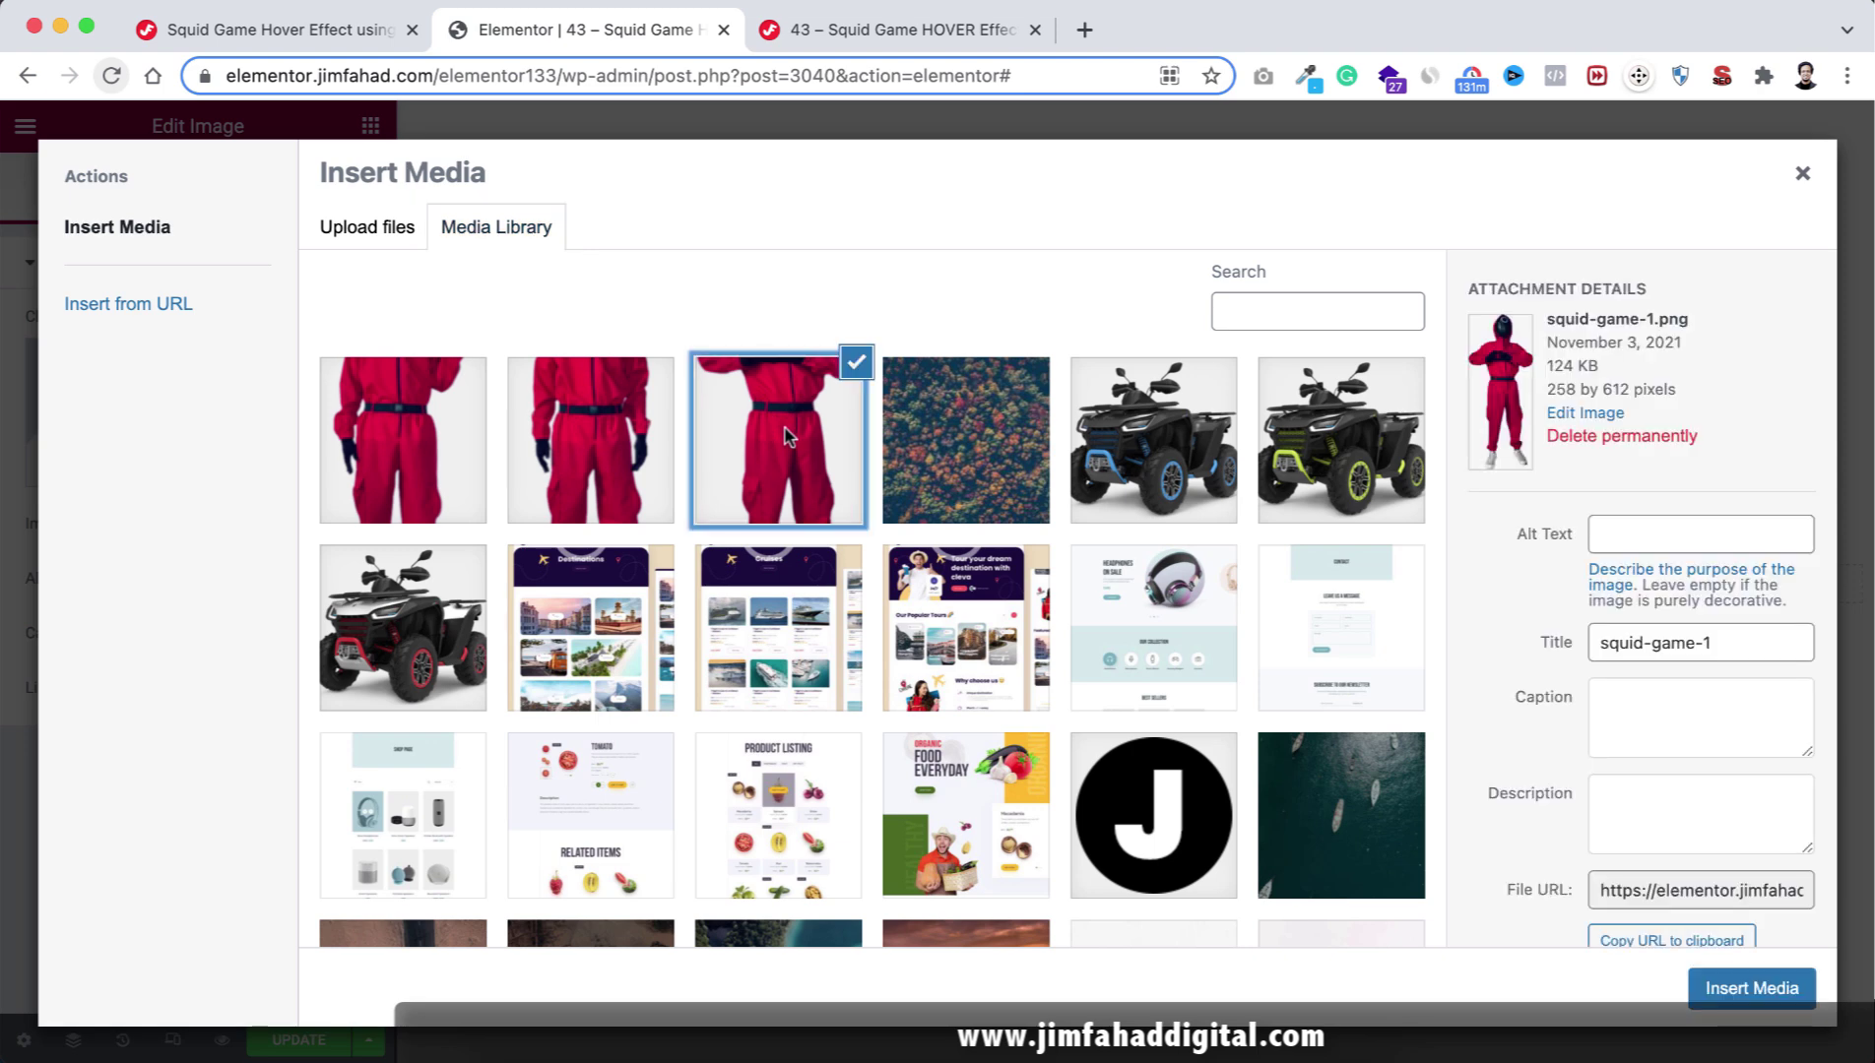
click(1711, 986)
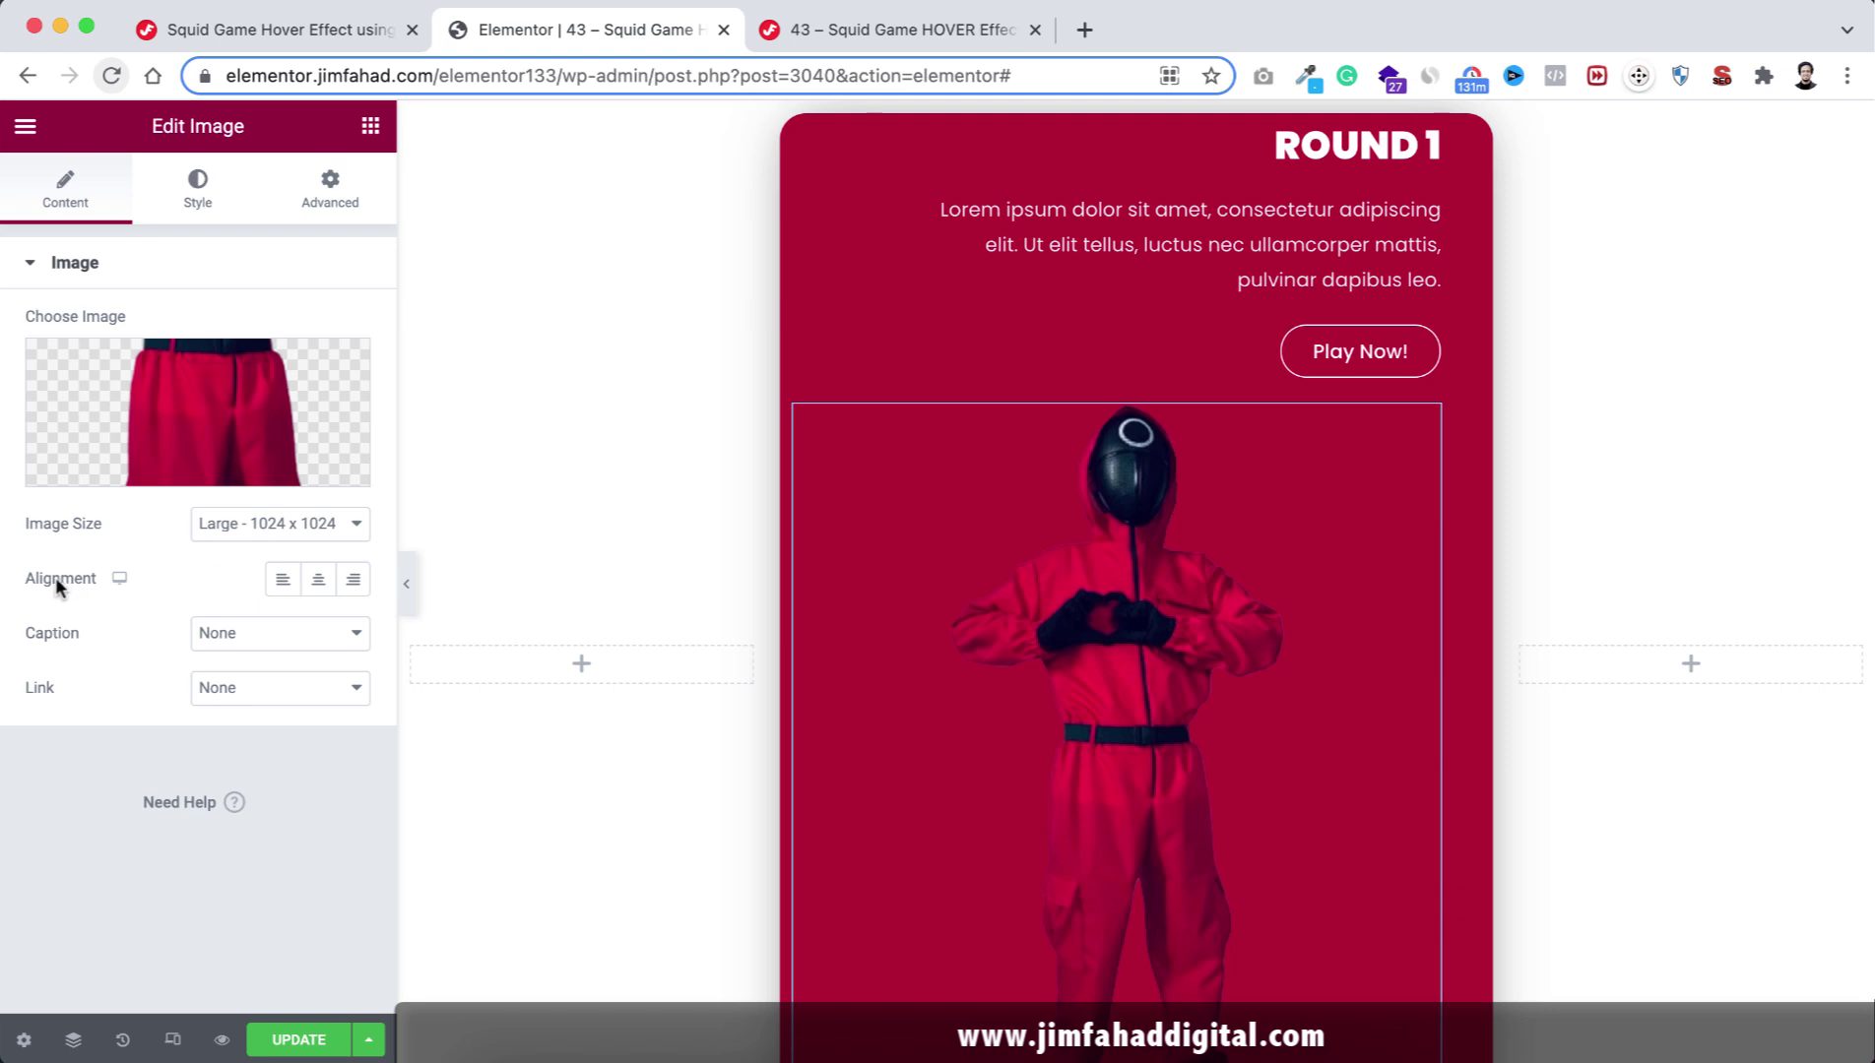
Align the character image to the left and set its width to 200 px.
click(282, 579)
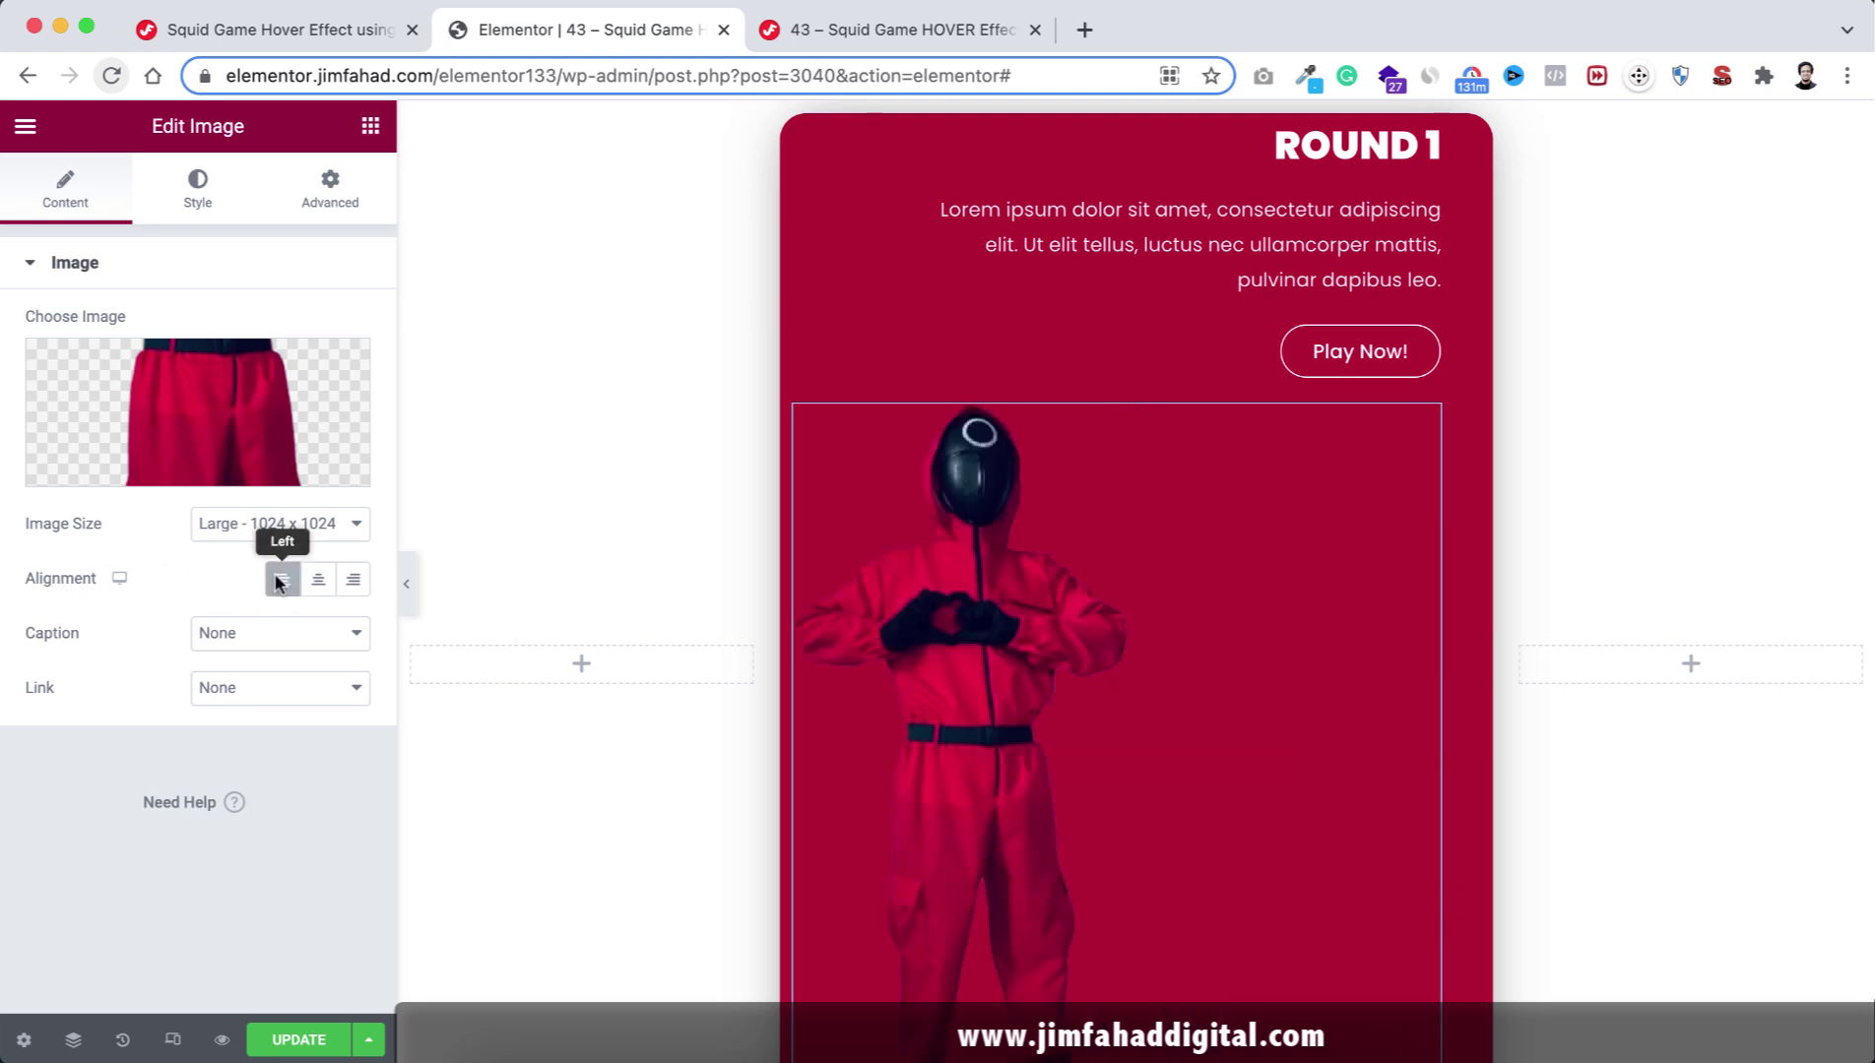
click(198, 193)
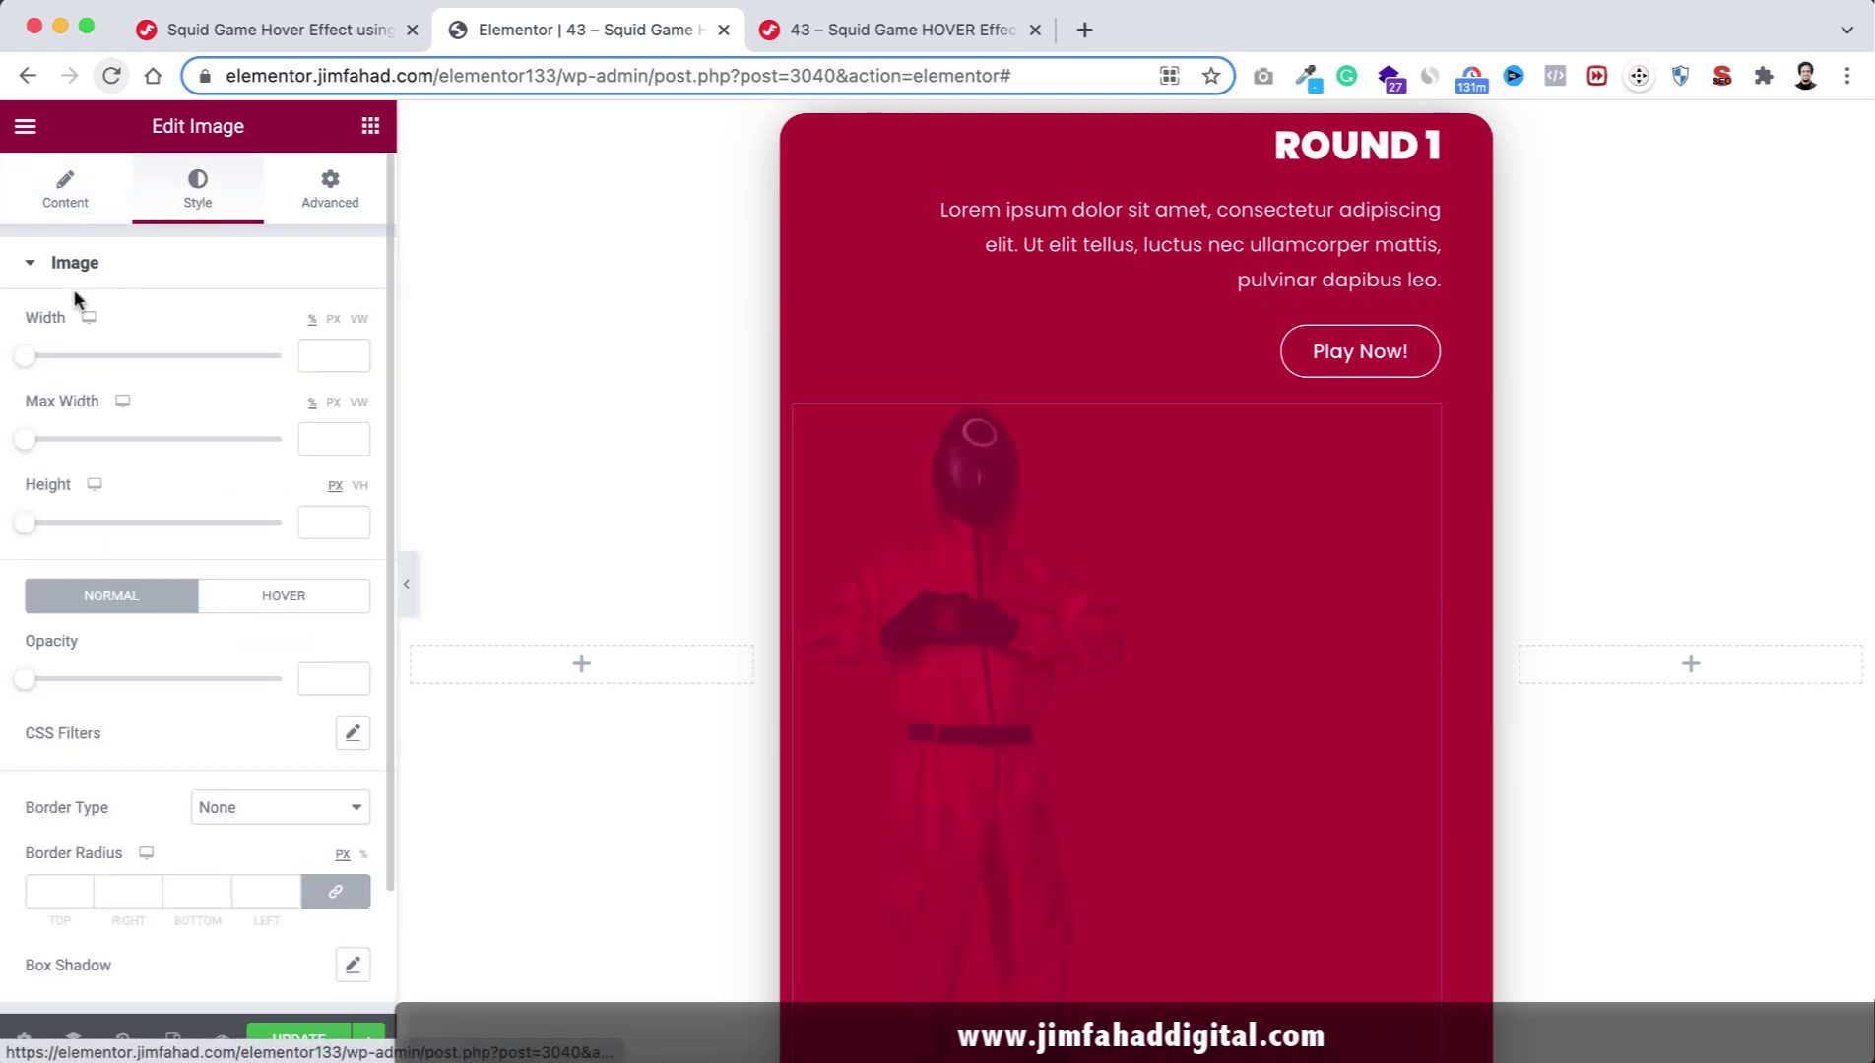
click(334, 320)
click(317, 349)
text(200)
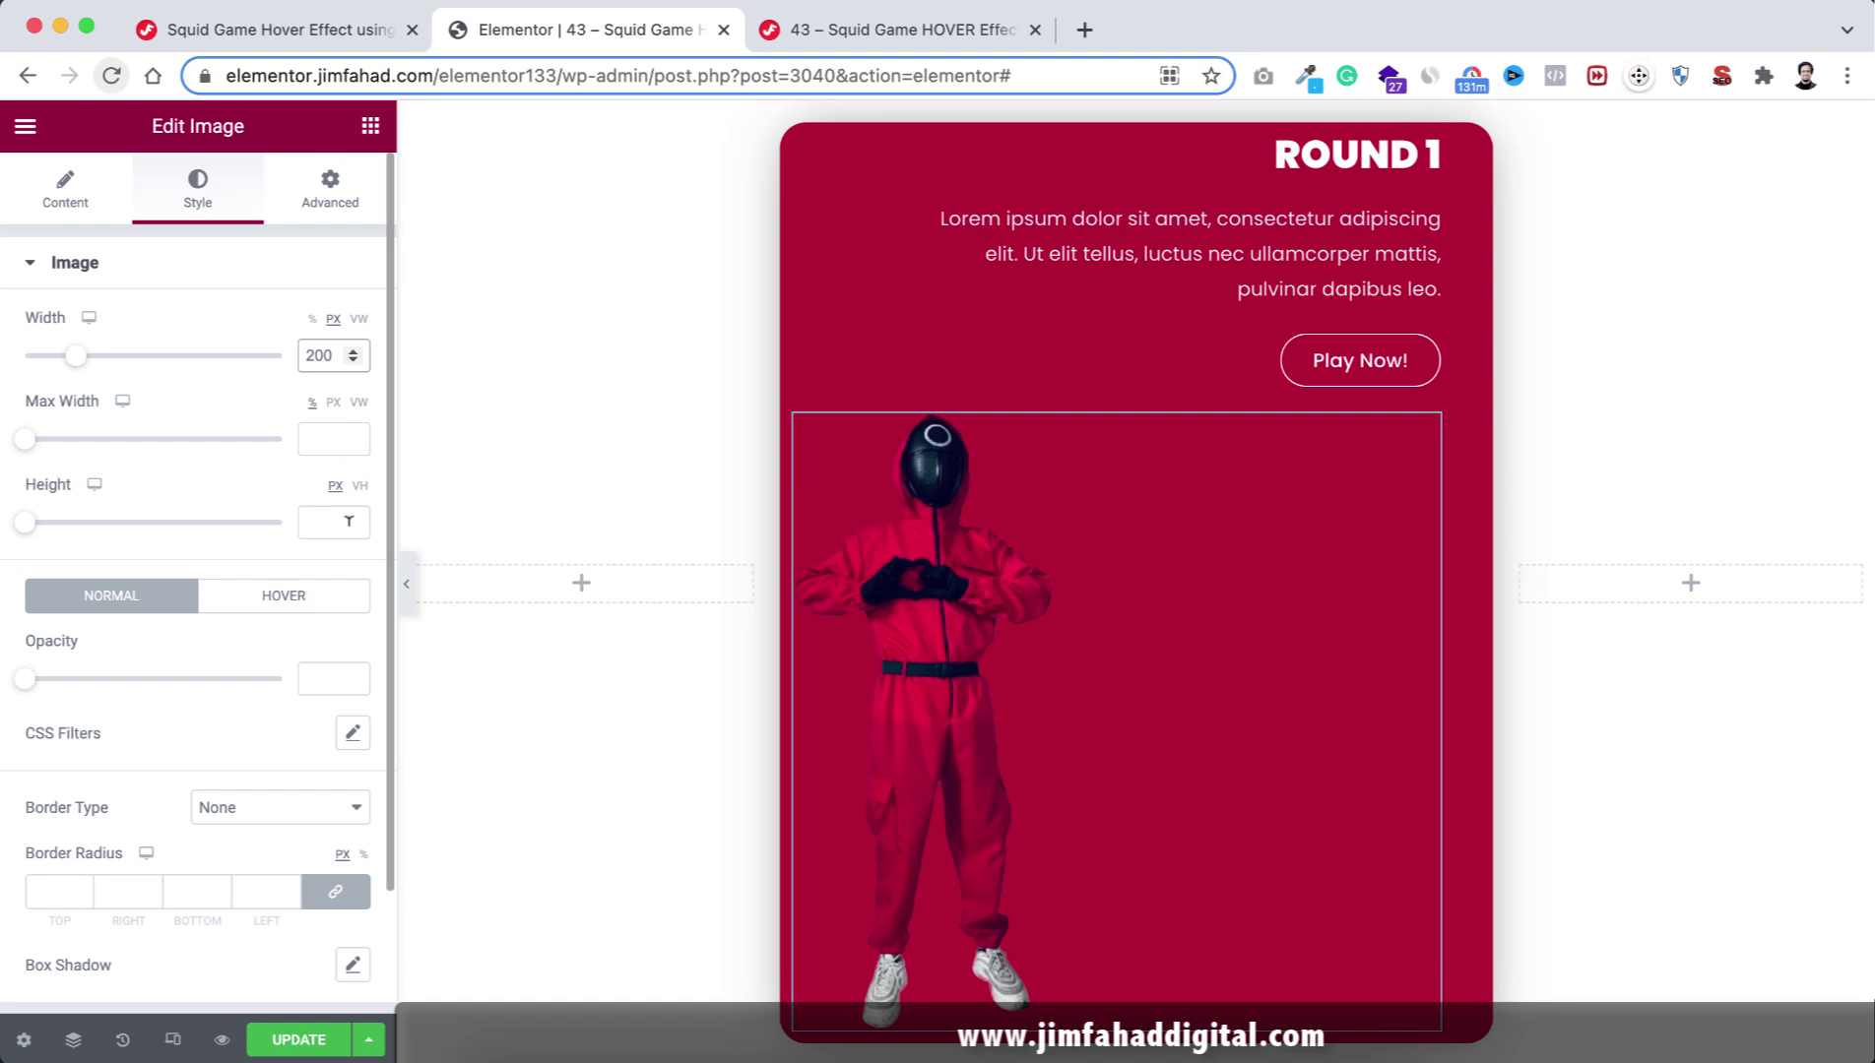
Set the character image's height to 460 px and its object fit to Contain.
click(311, 521)
text(460)
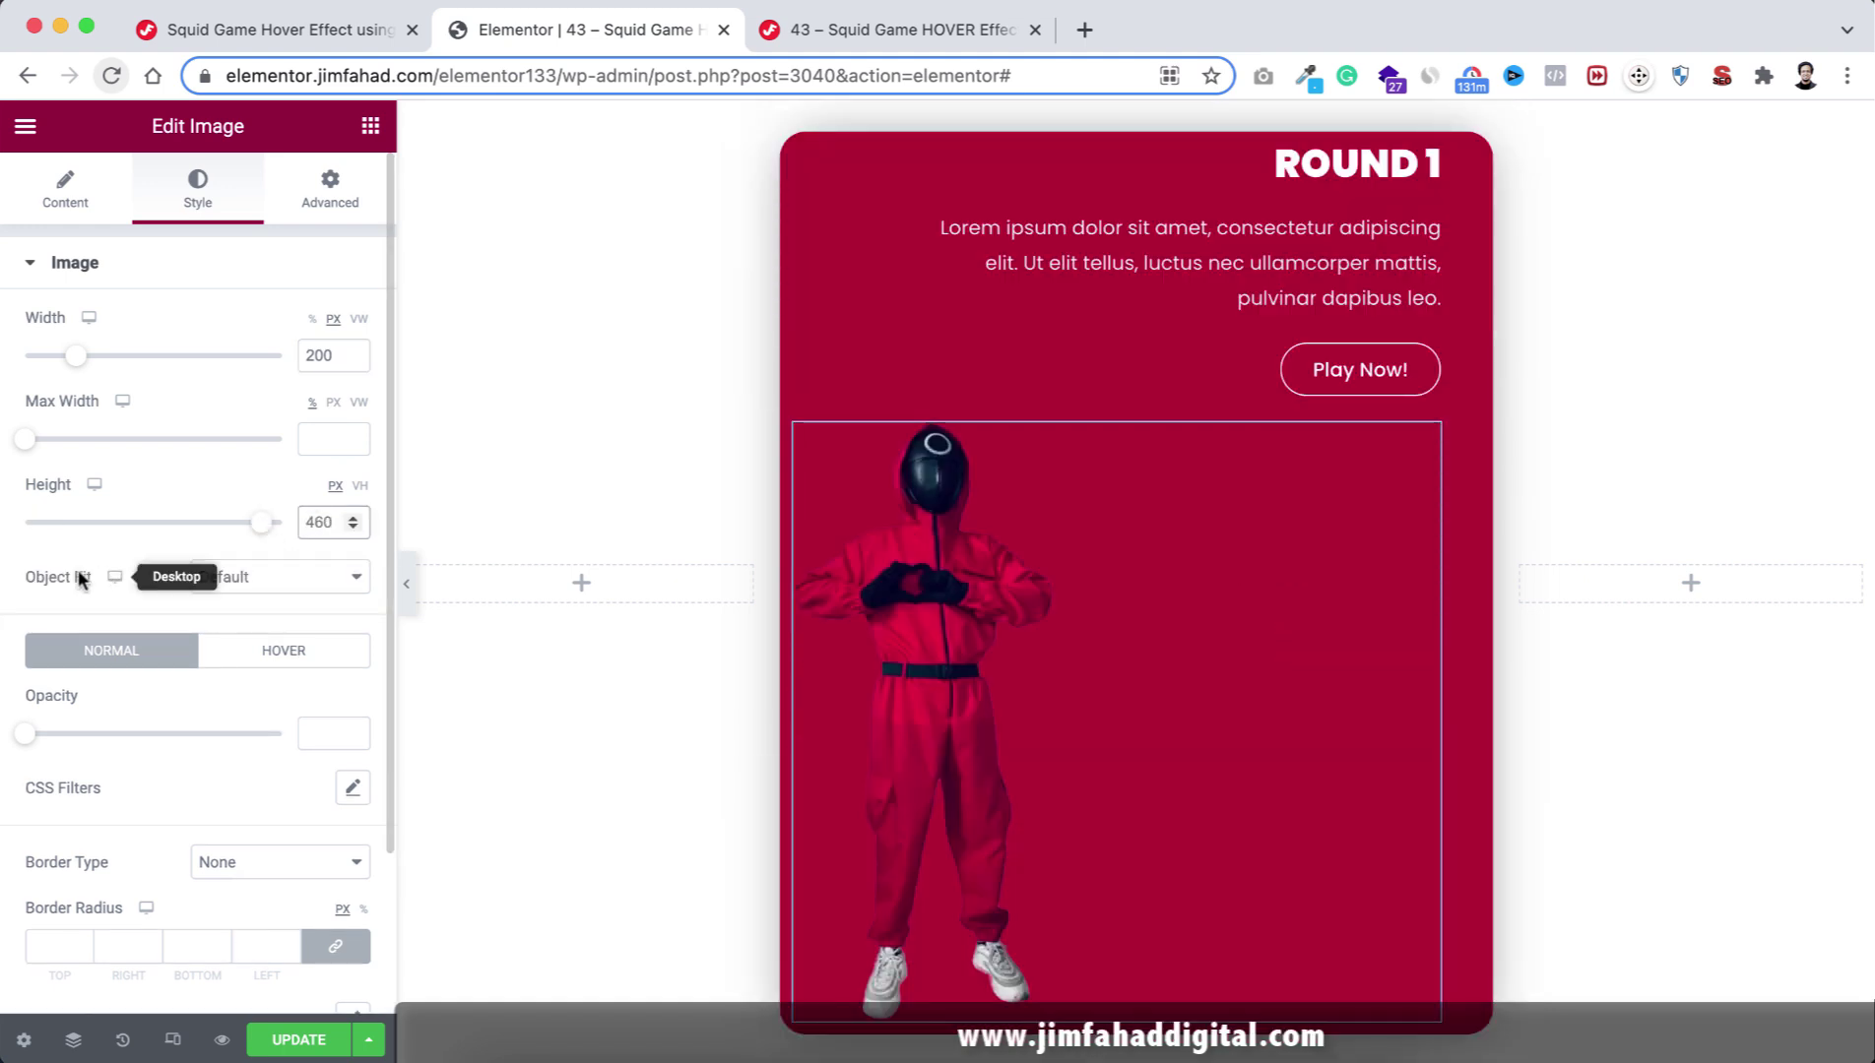
click(222, 581)
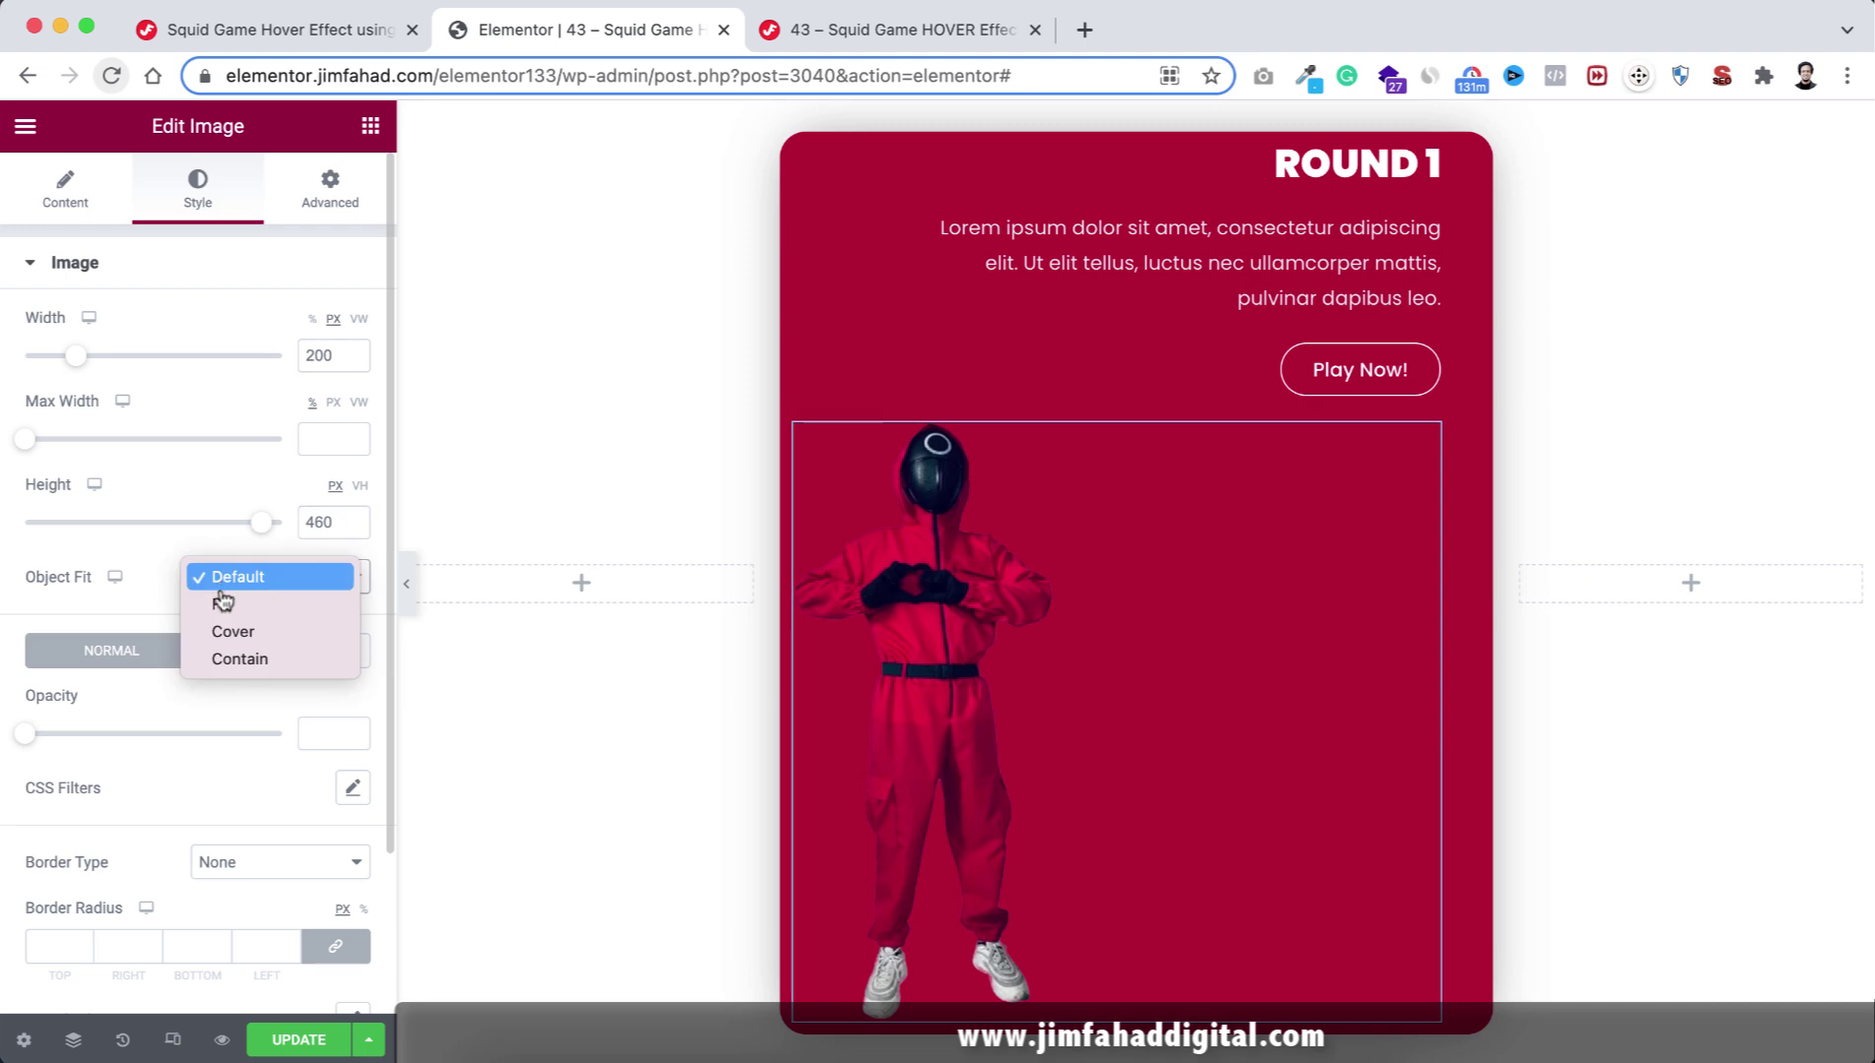
click(273, 659)
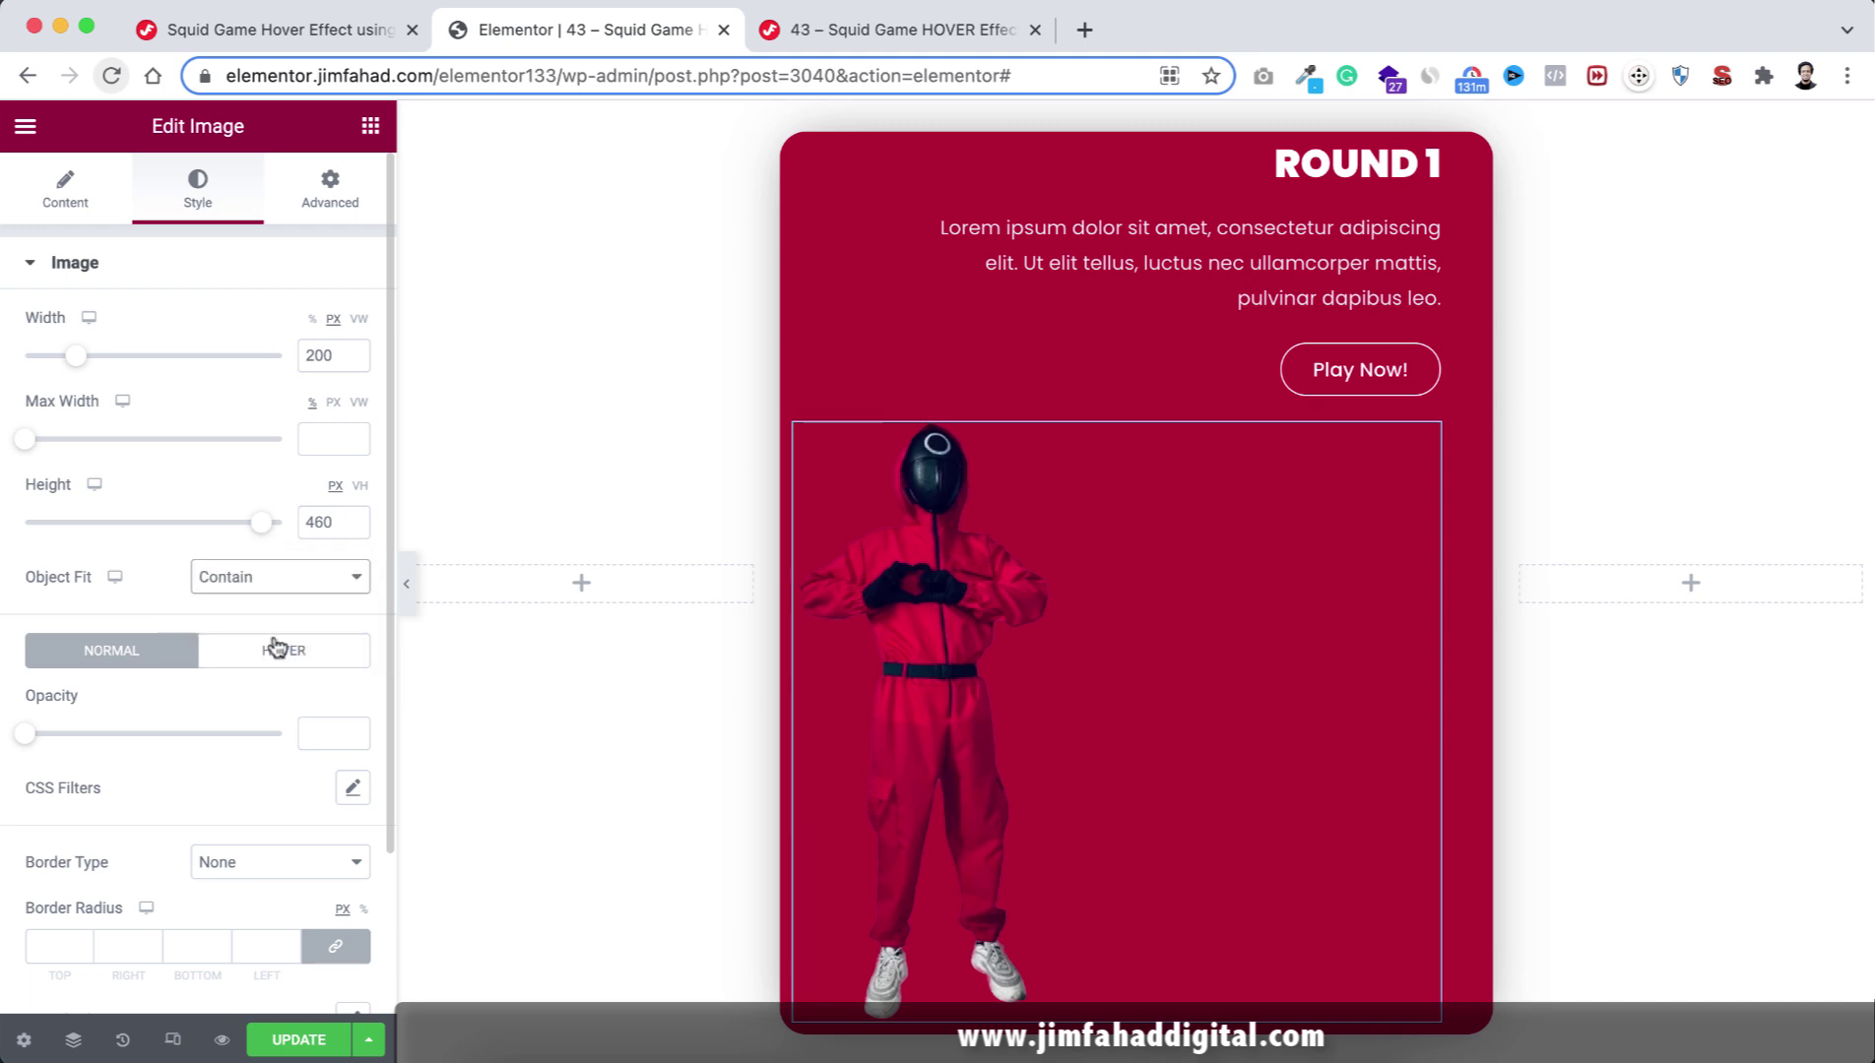
Set the character image's positioning width to Inline (auto) and its position to Absolute.
click(329, 187)
scroll(238, 833, down, 5)
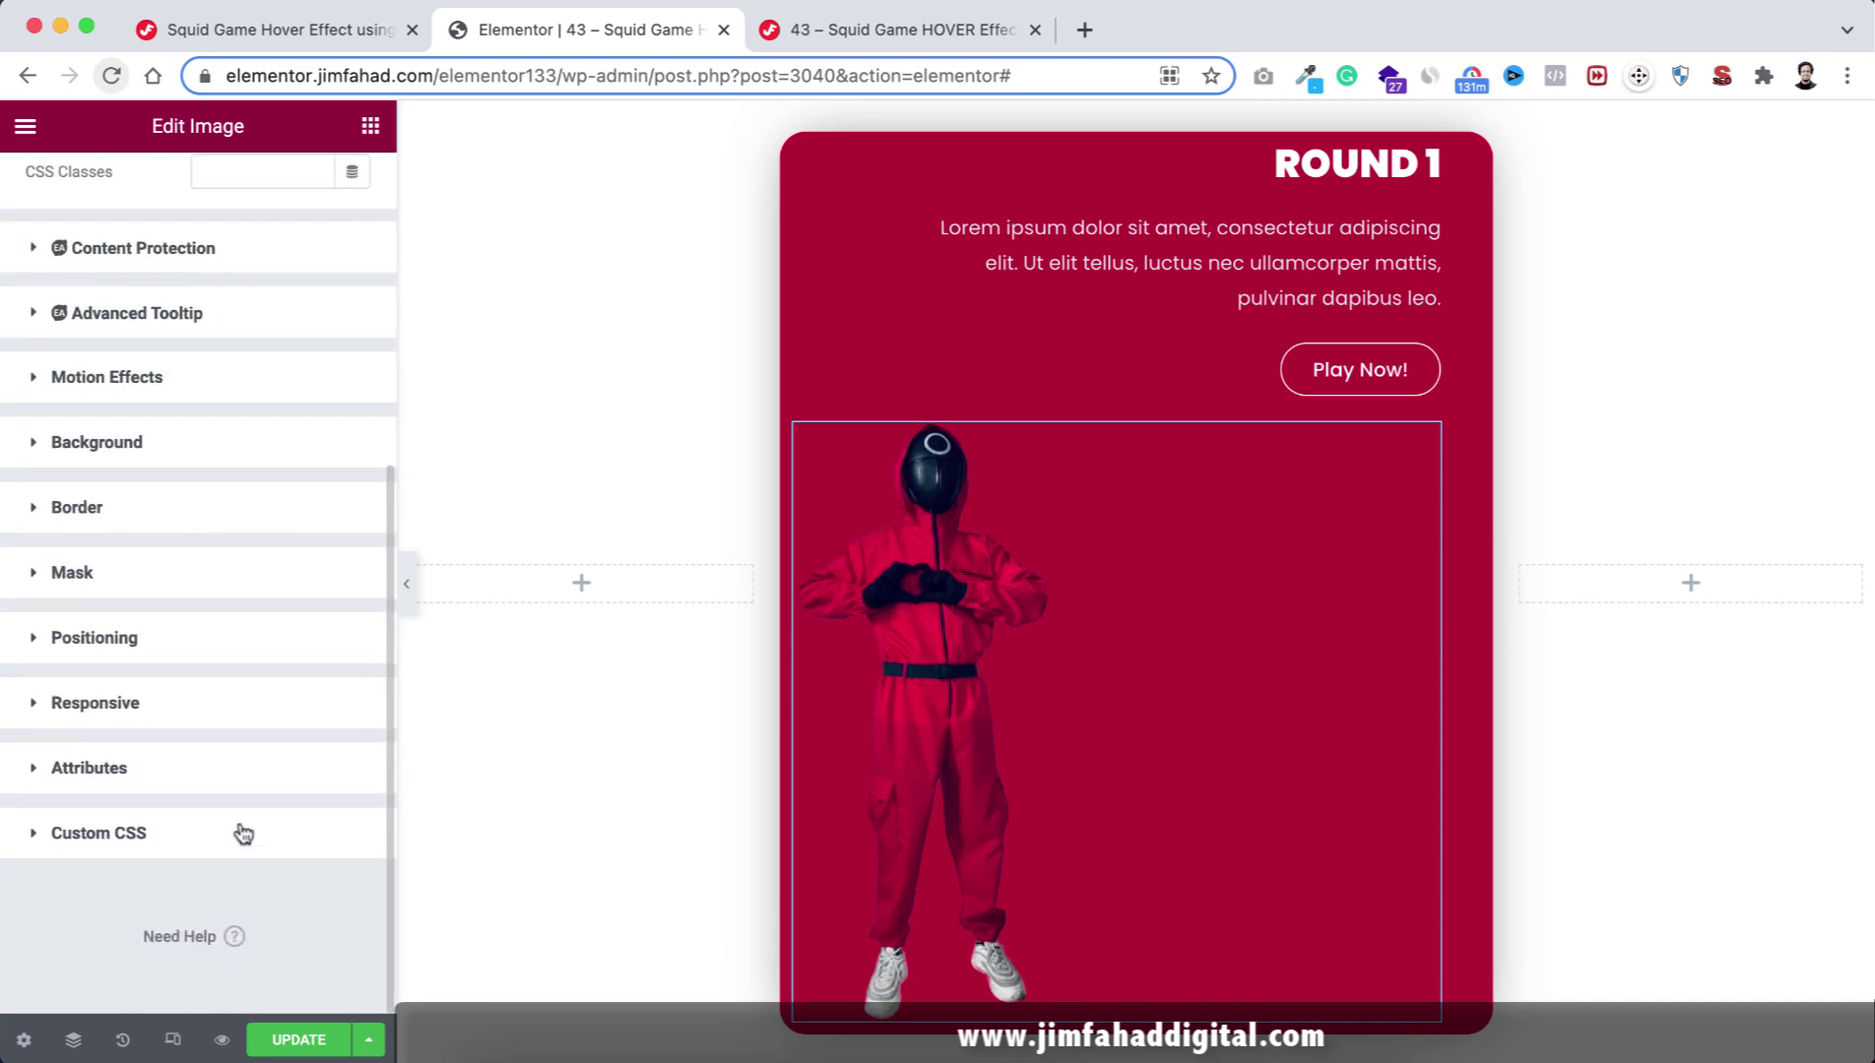
click(100, 638)
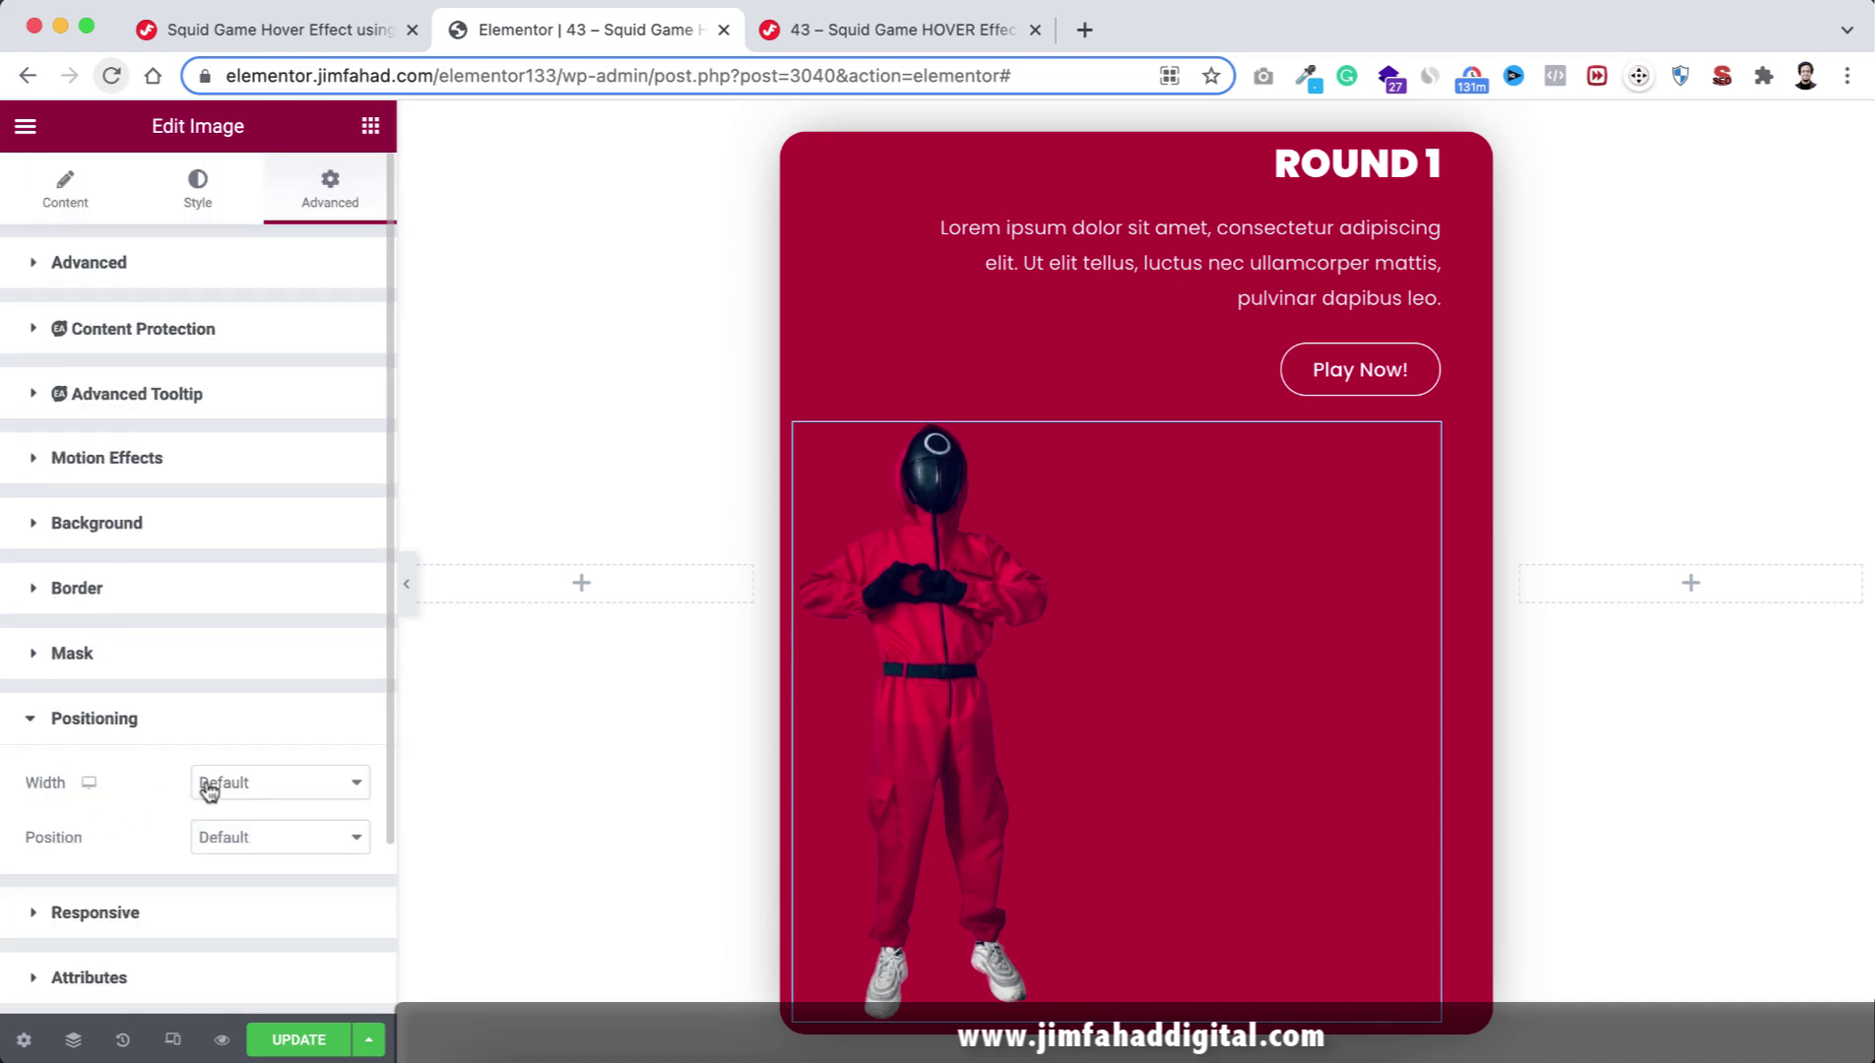
click(251, 794)
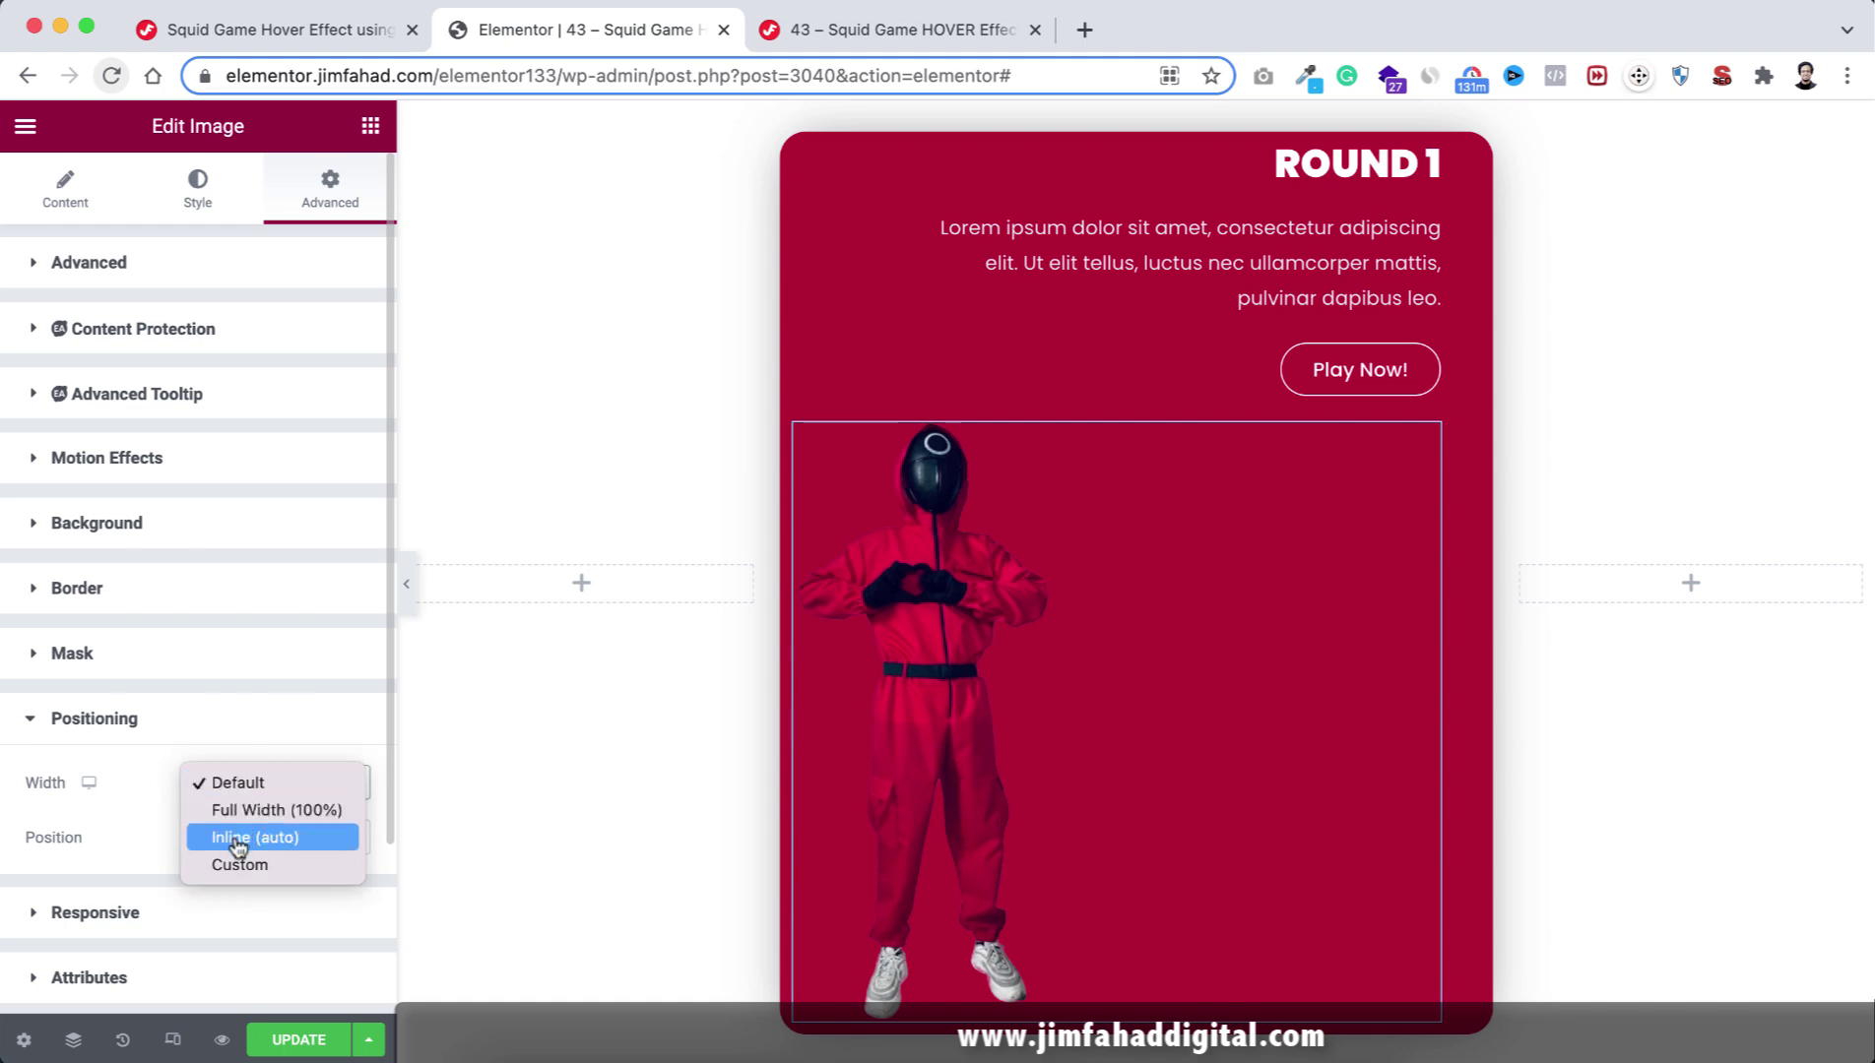
click(269, 842)
scroll(44, 835, down, 1)
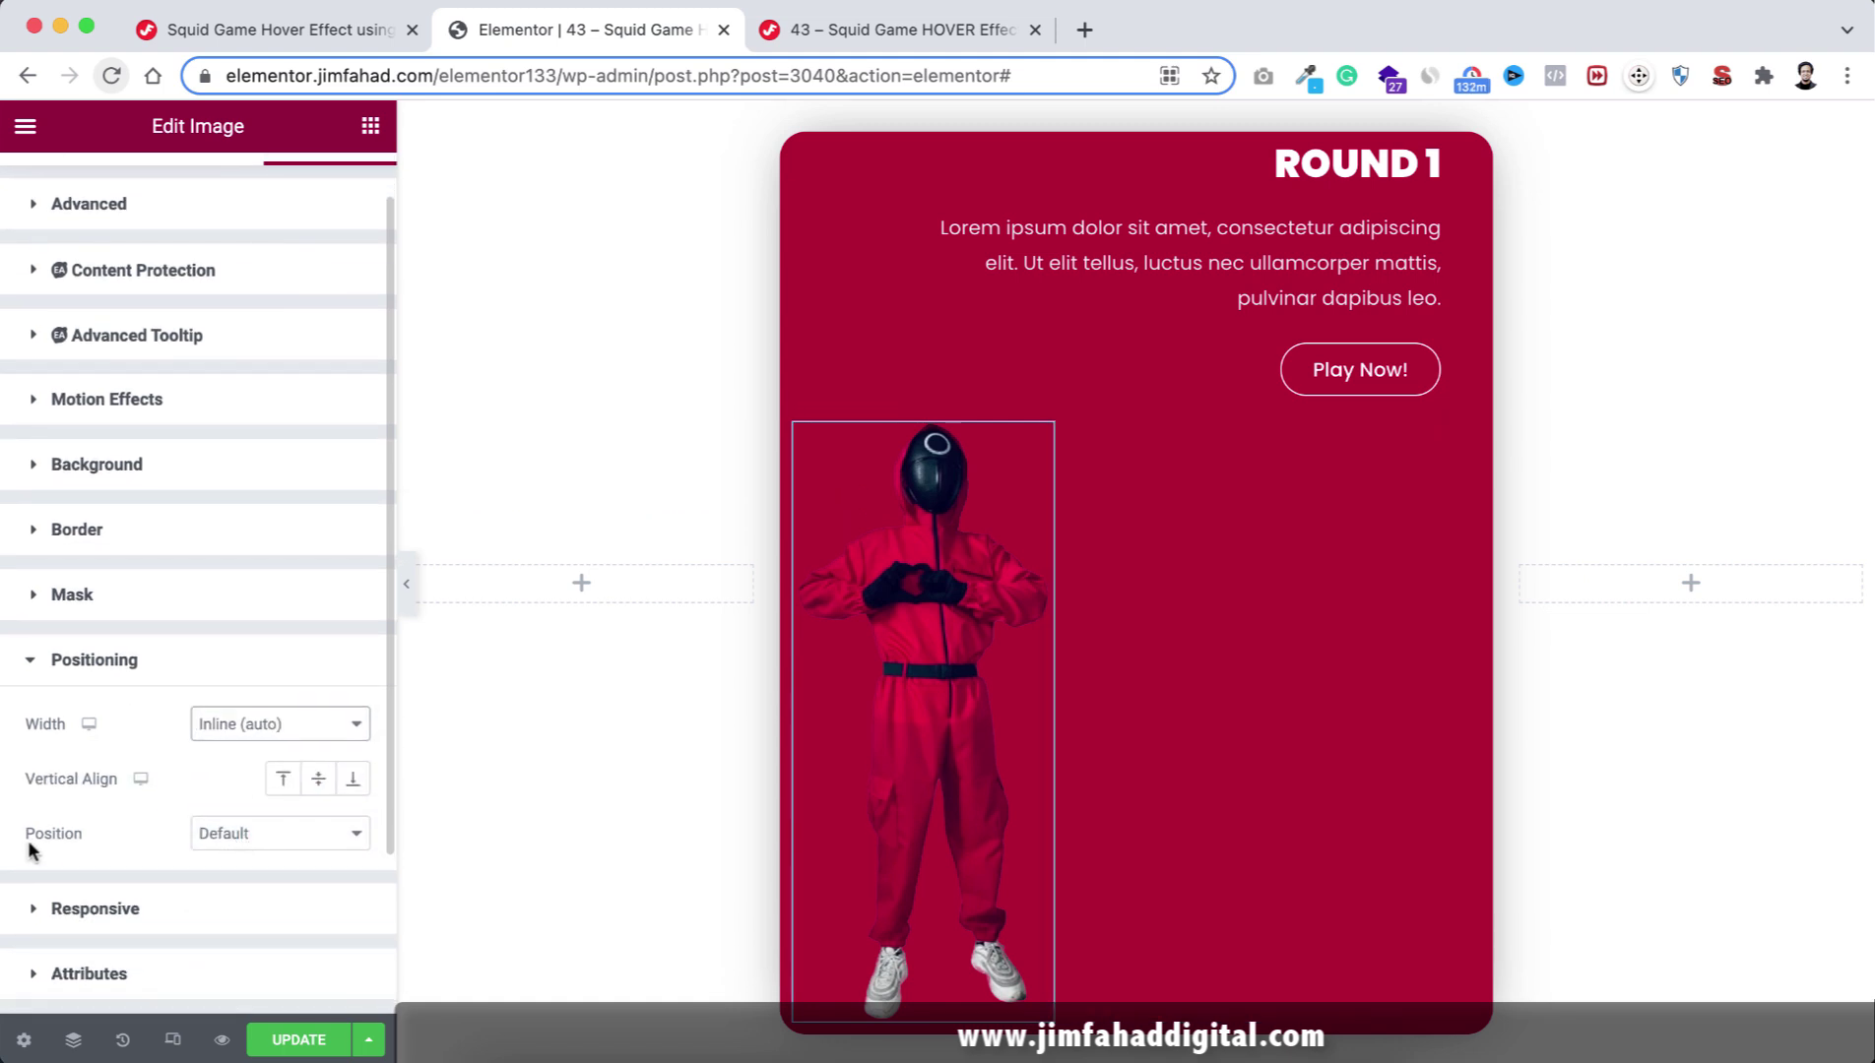
click(263, 833)
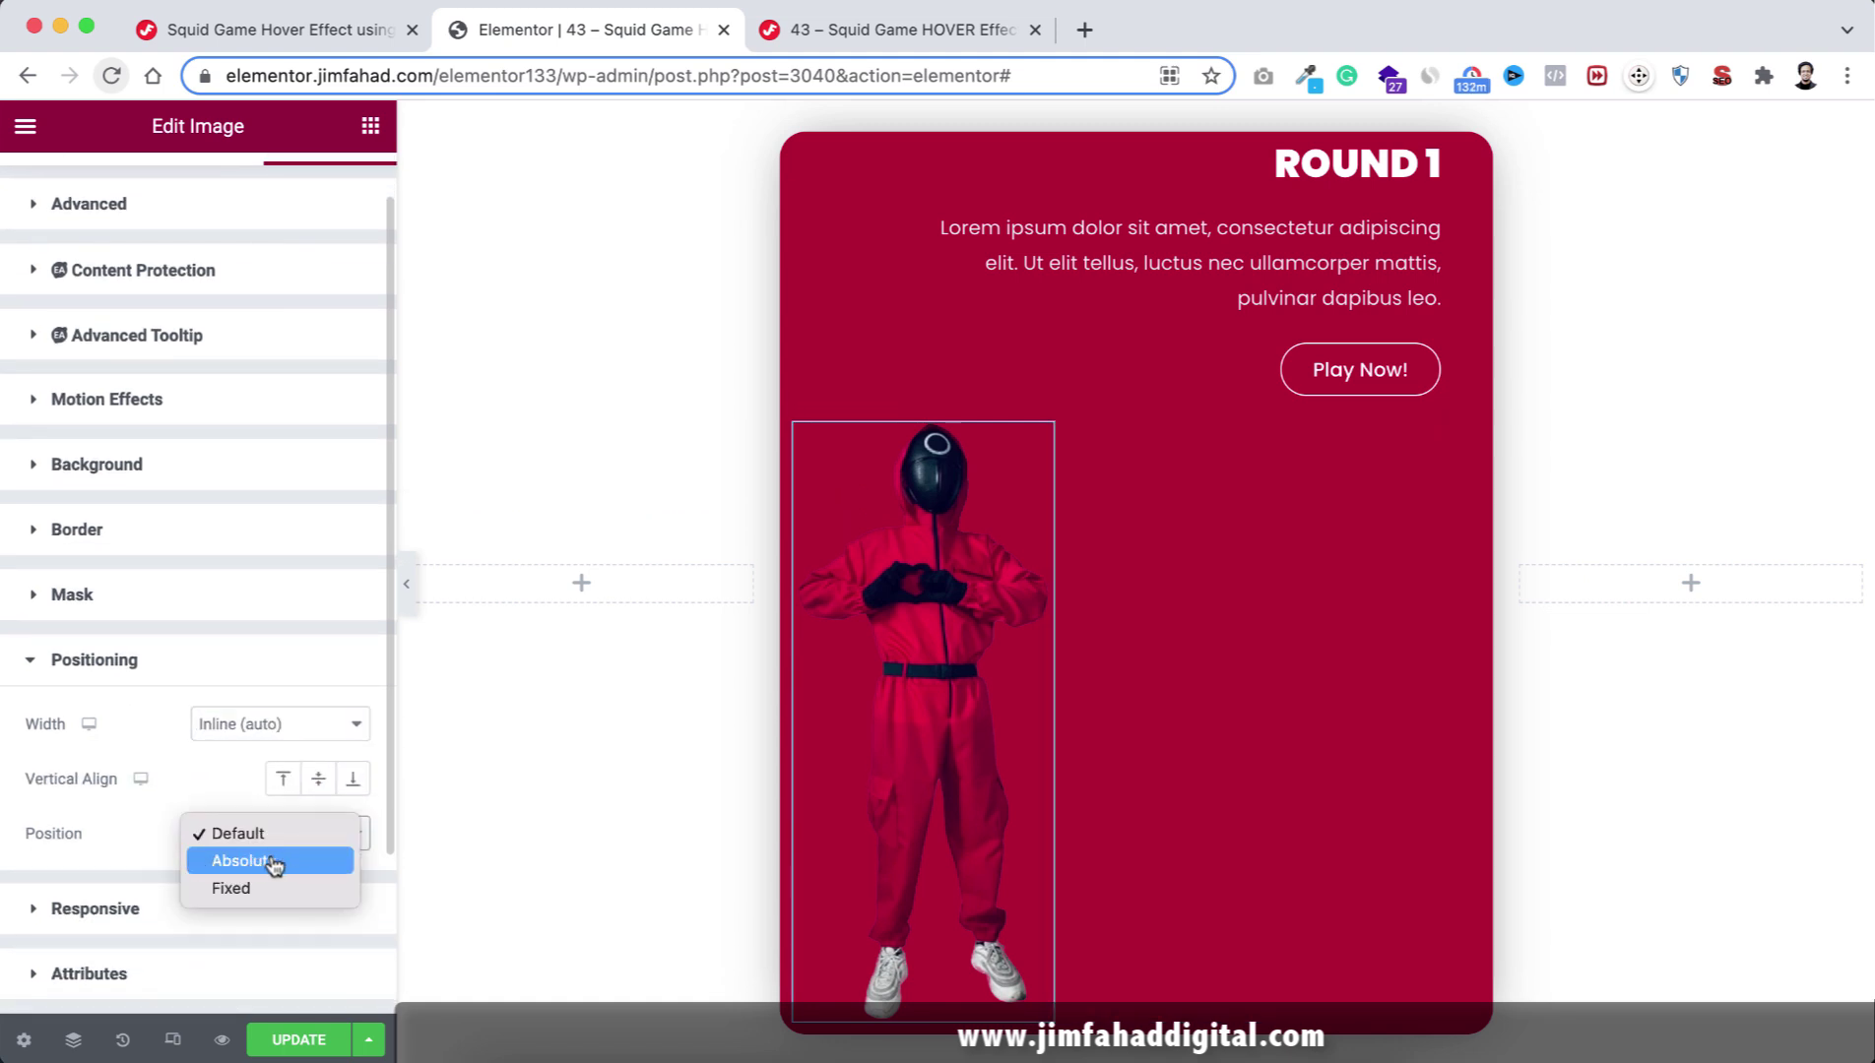
click(272, 862)
Offset the absolutely positioned image by -80 px horizontally and -110 px vertically from the top.
scroll(273, 853, down, 3)
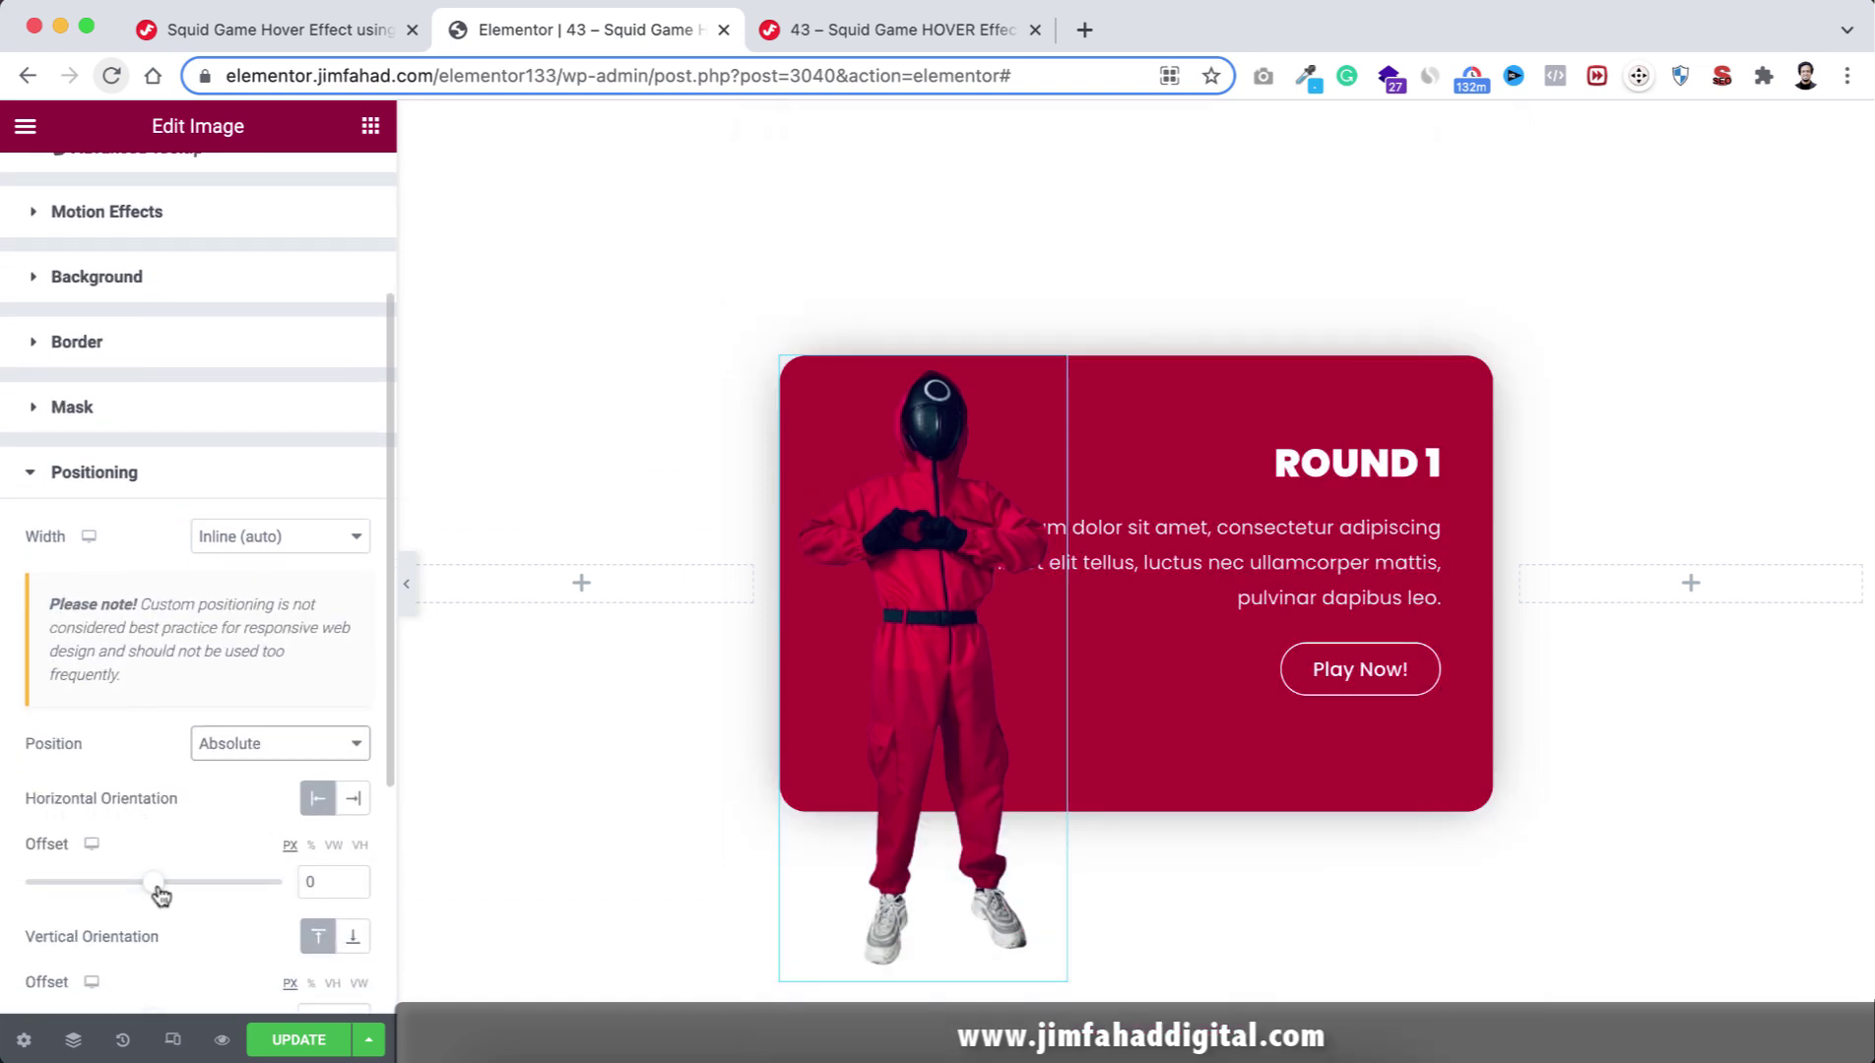
drag(161, 890, 150, 888)
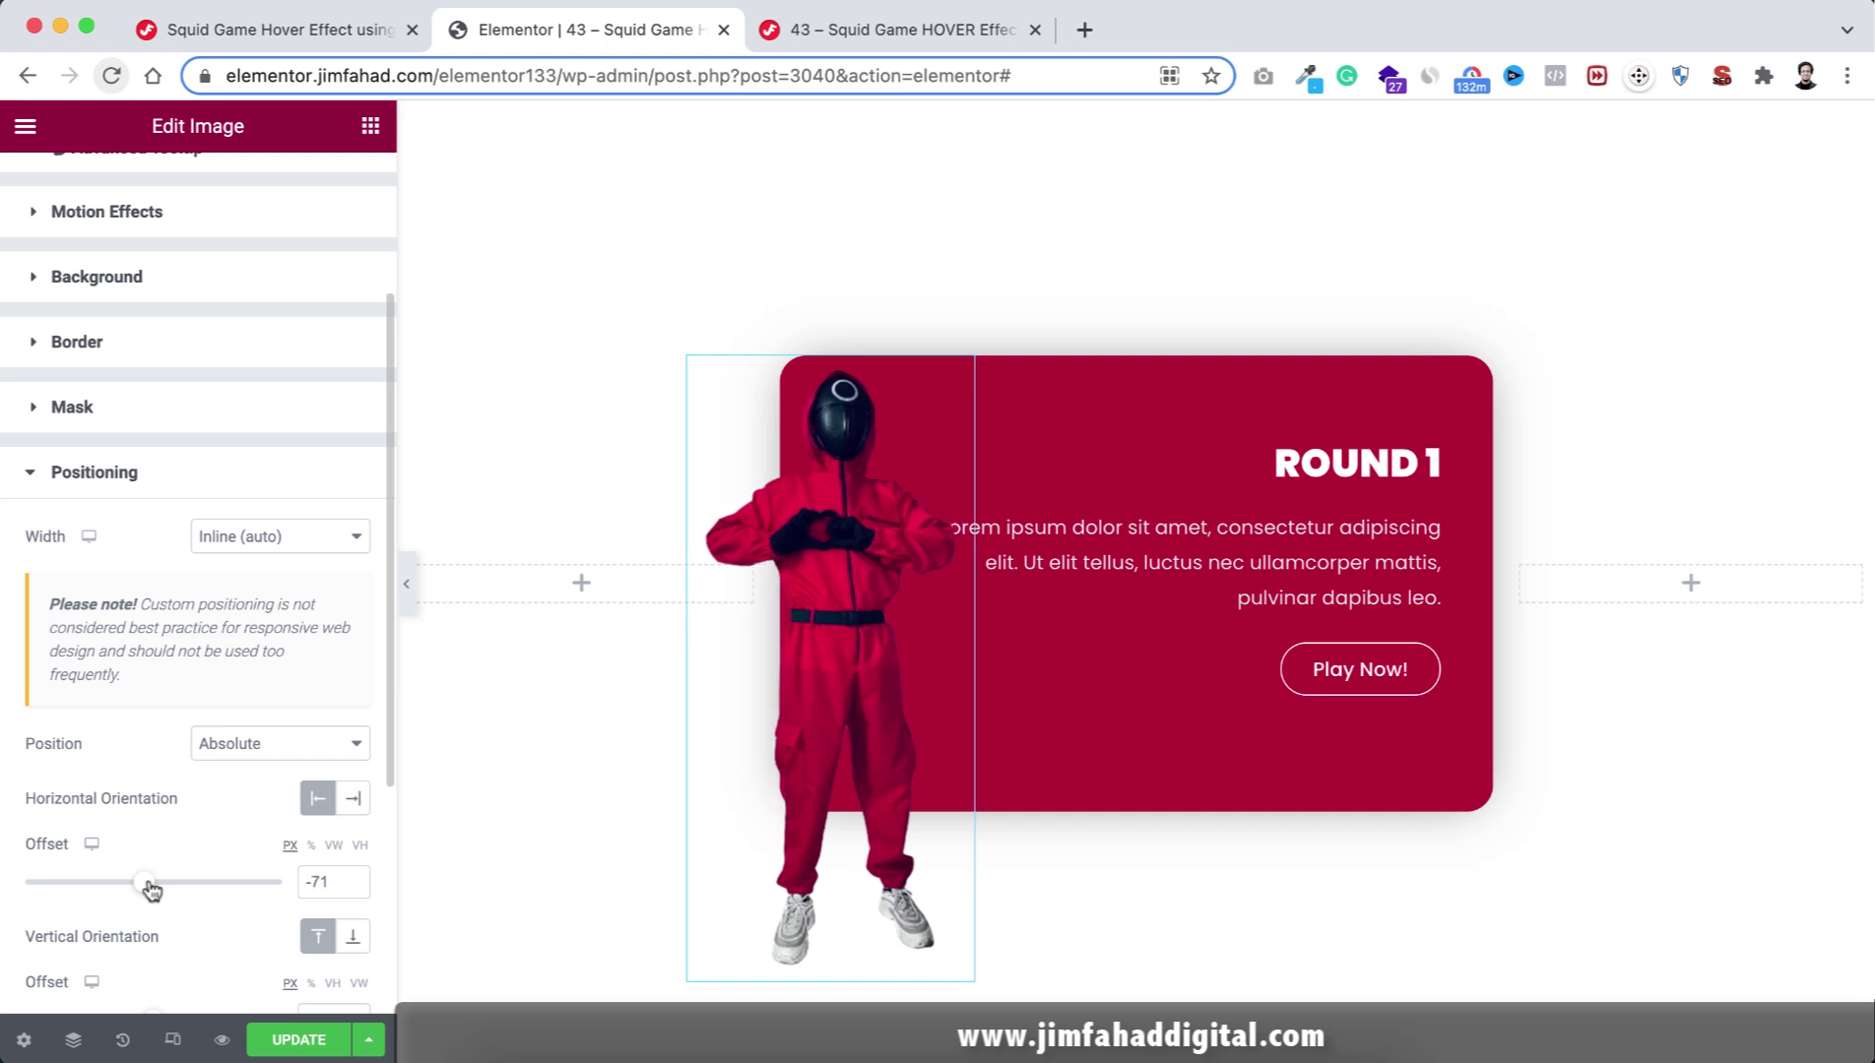
double_click(317, 880)
text(80)
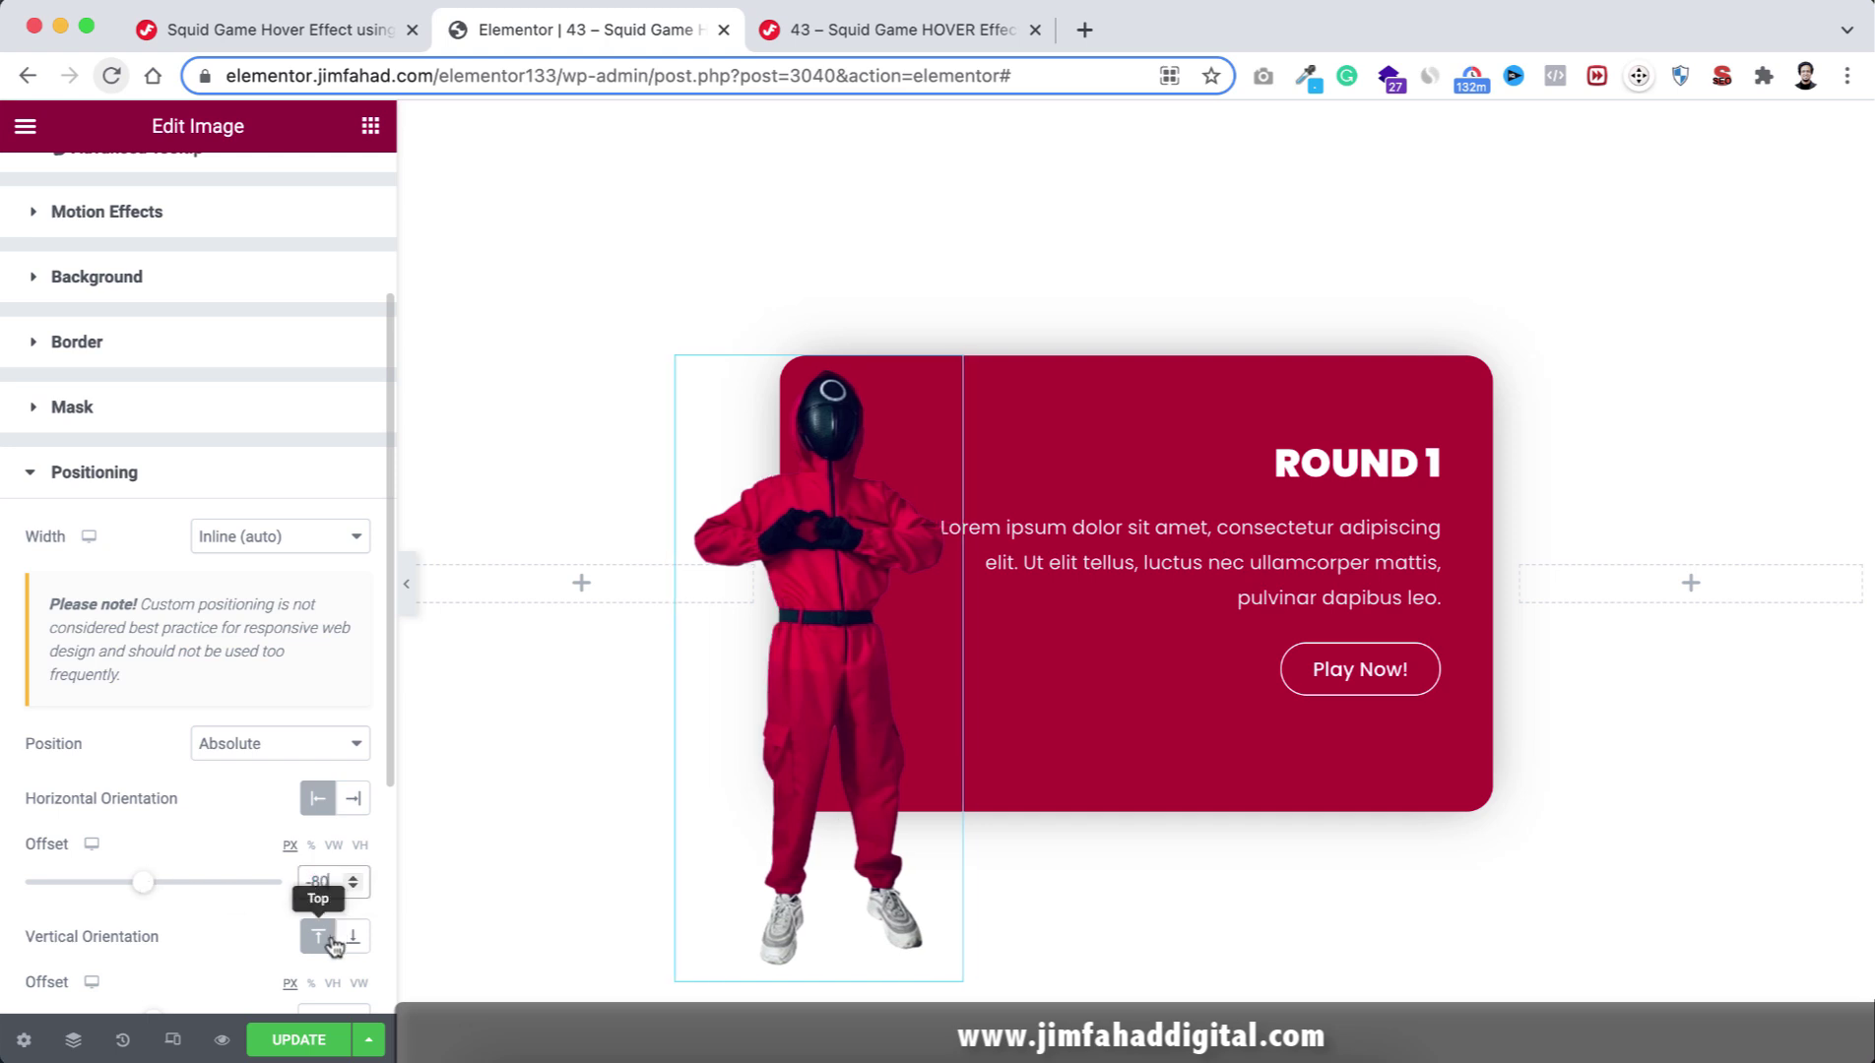
scroll(219, 945, down, 2)
scroll(218, 945, down, 1)
click(320, 883)
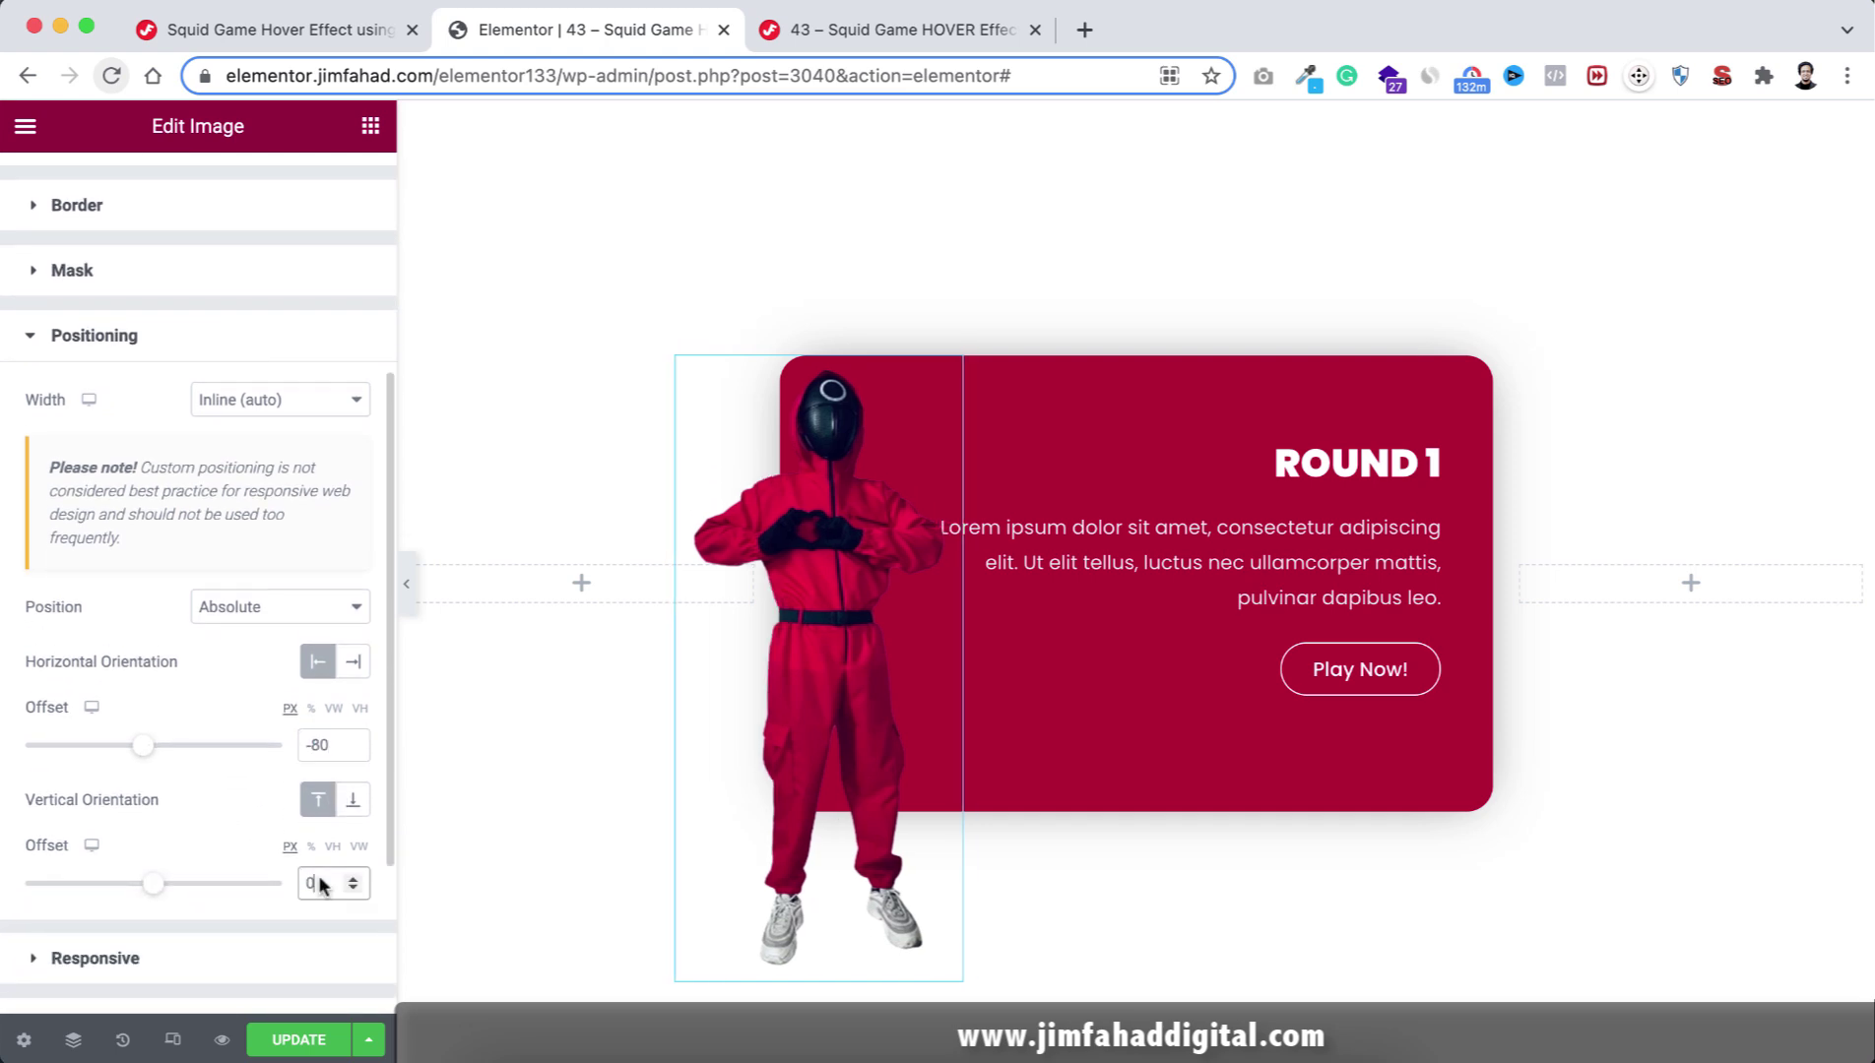
key(BackSpace)
text(-110)
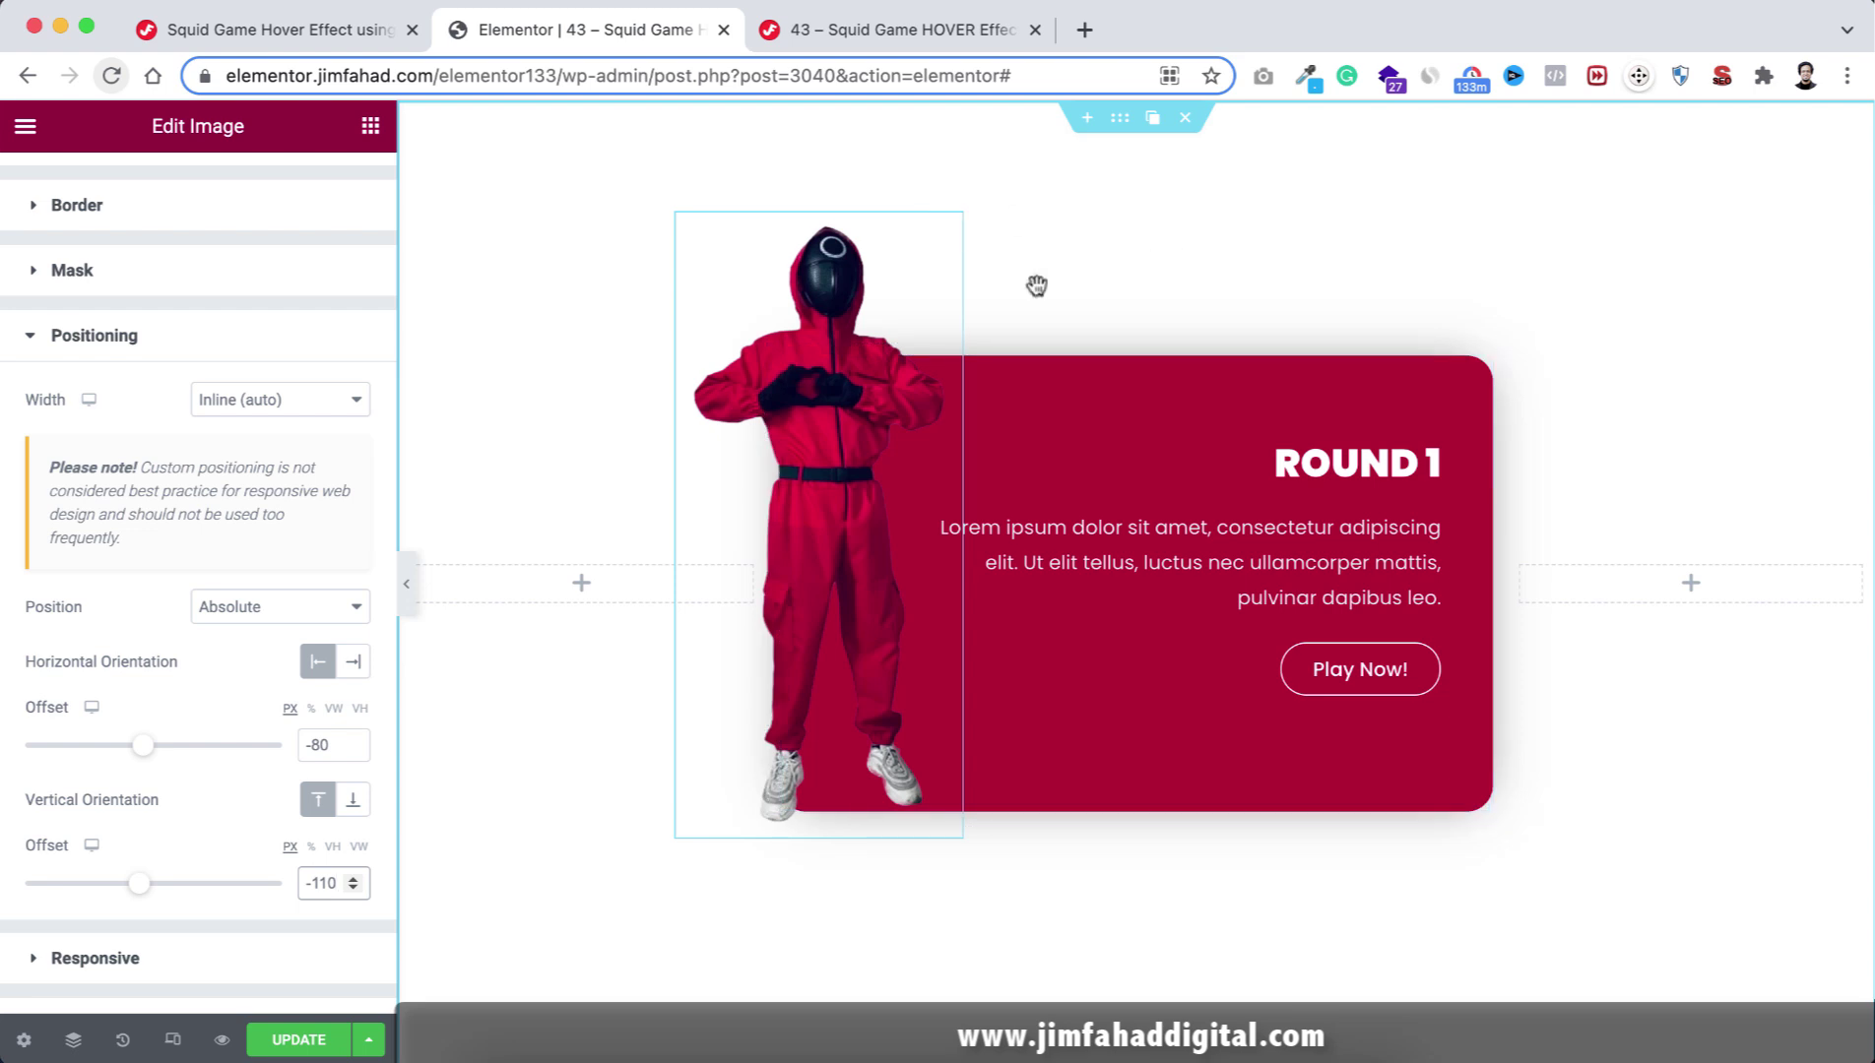
In the tablet preview, unlink the paragraph text's padding and set only the left padding to 25%.
click(173, 1040)
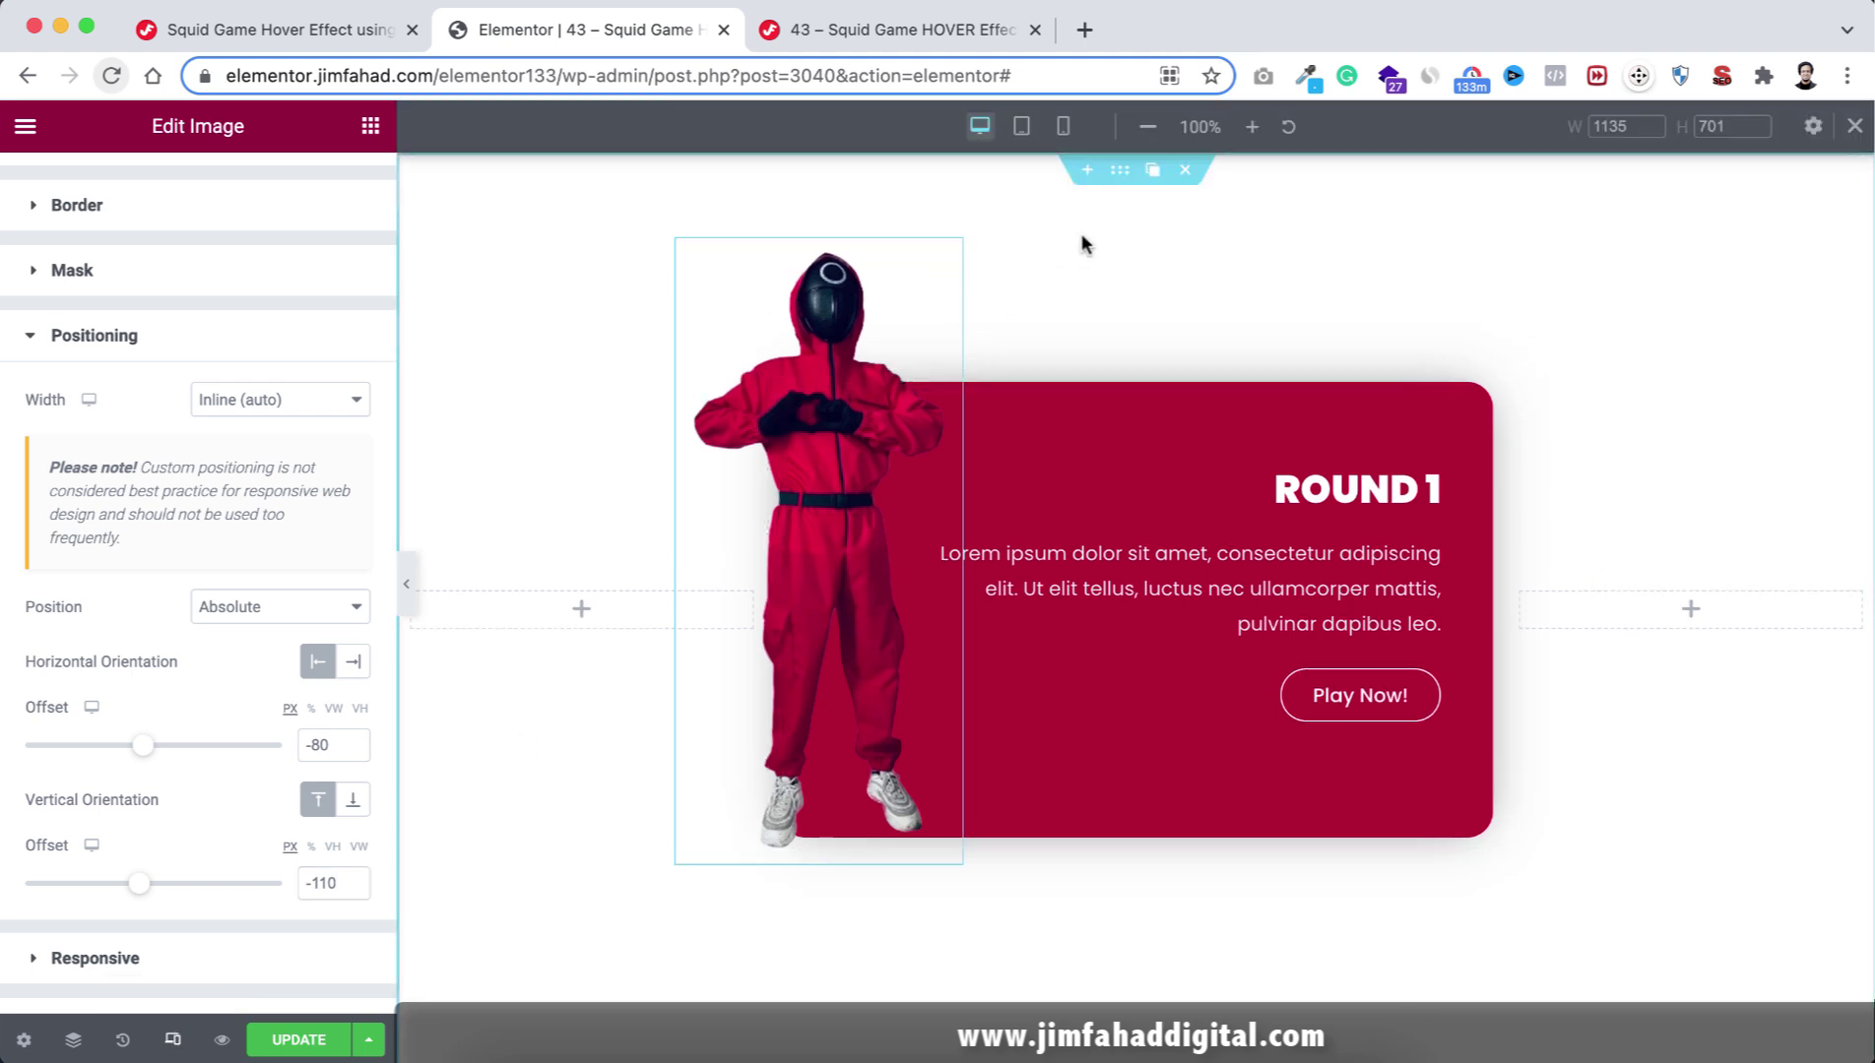
click(1022, 128)
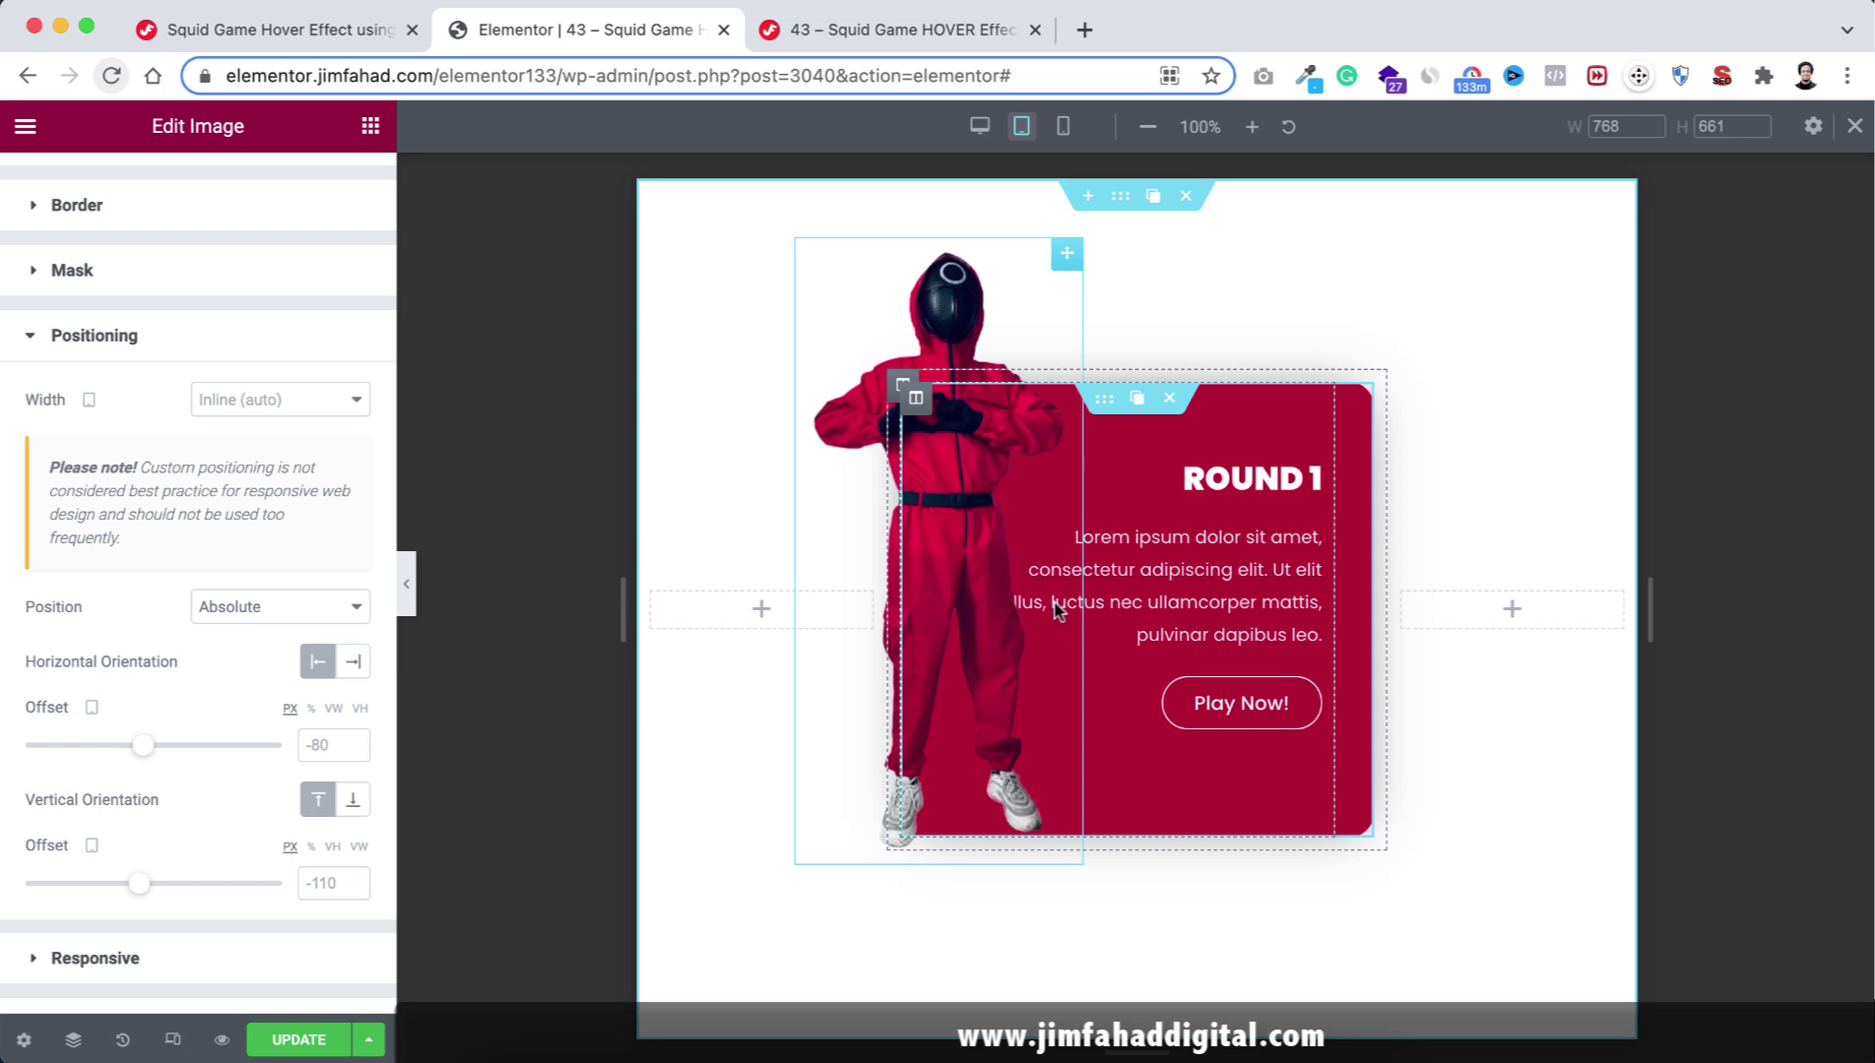
click(1172, 578)
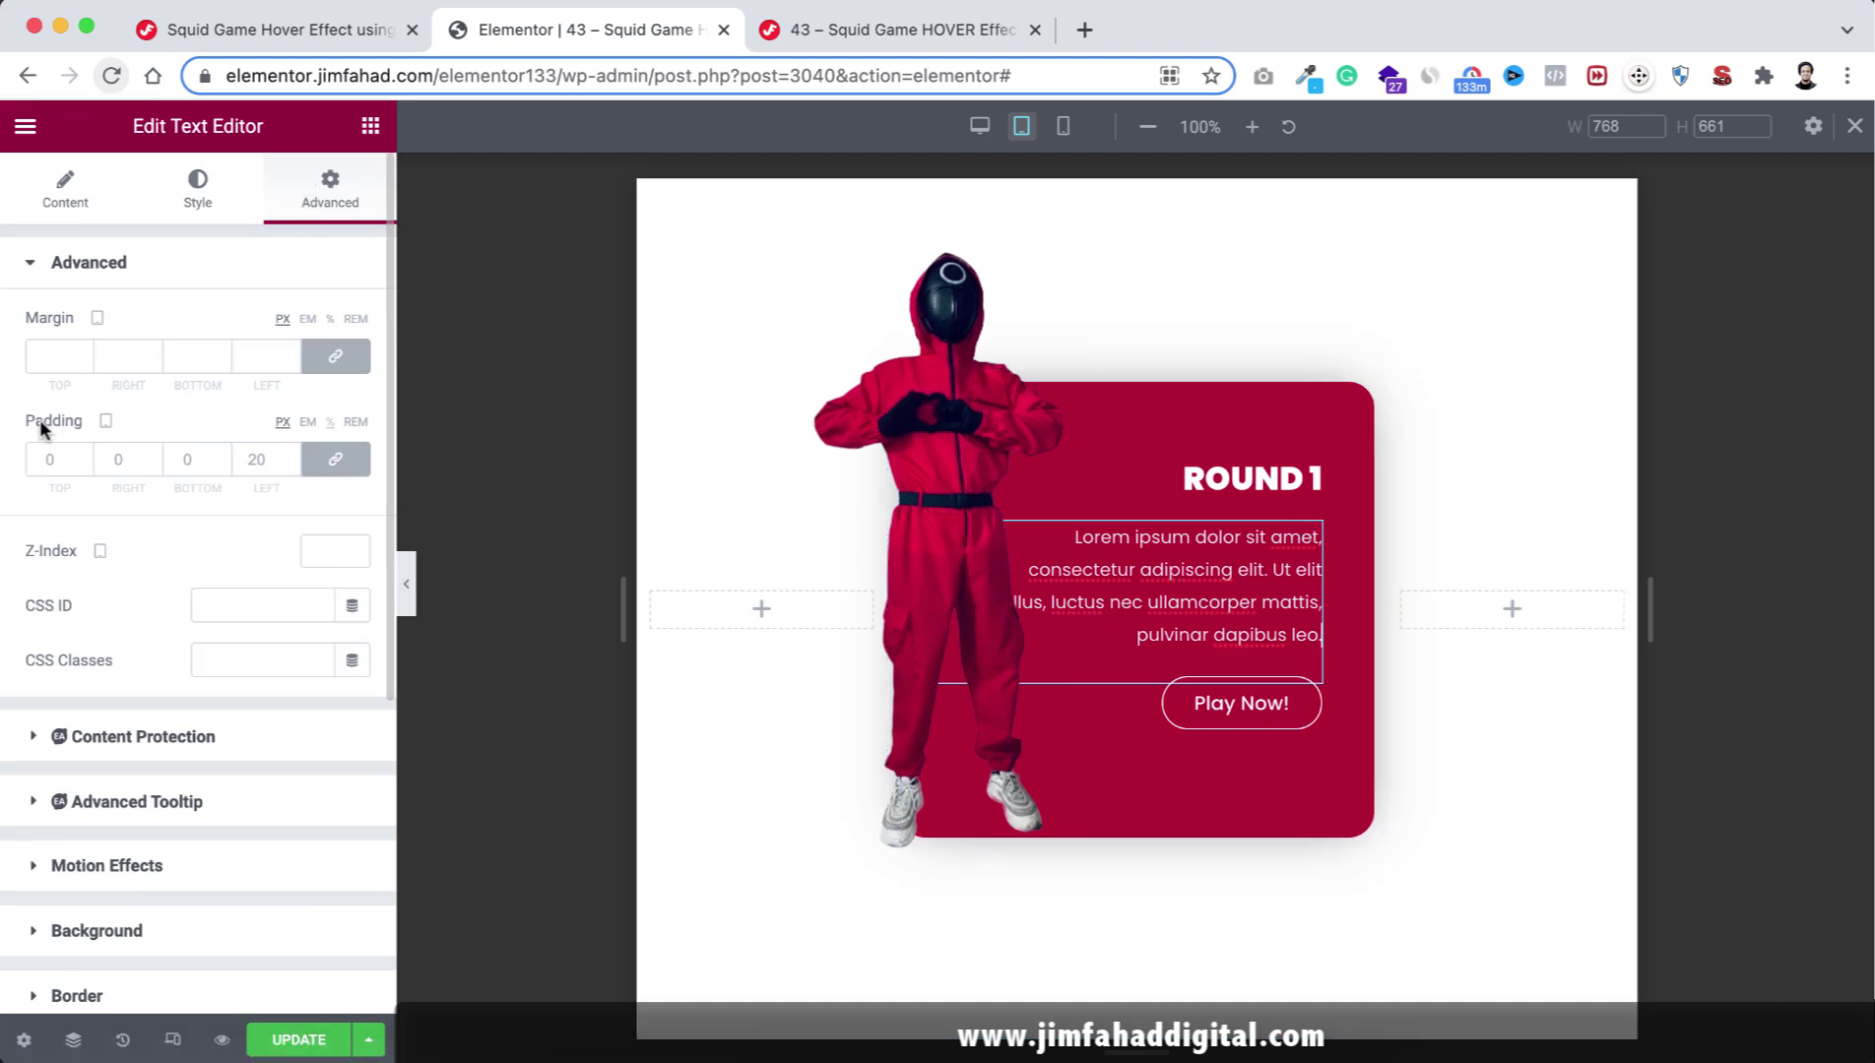
click(330, 421)
click(335, 459)
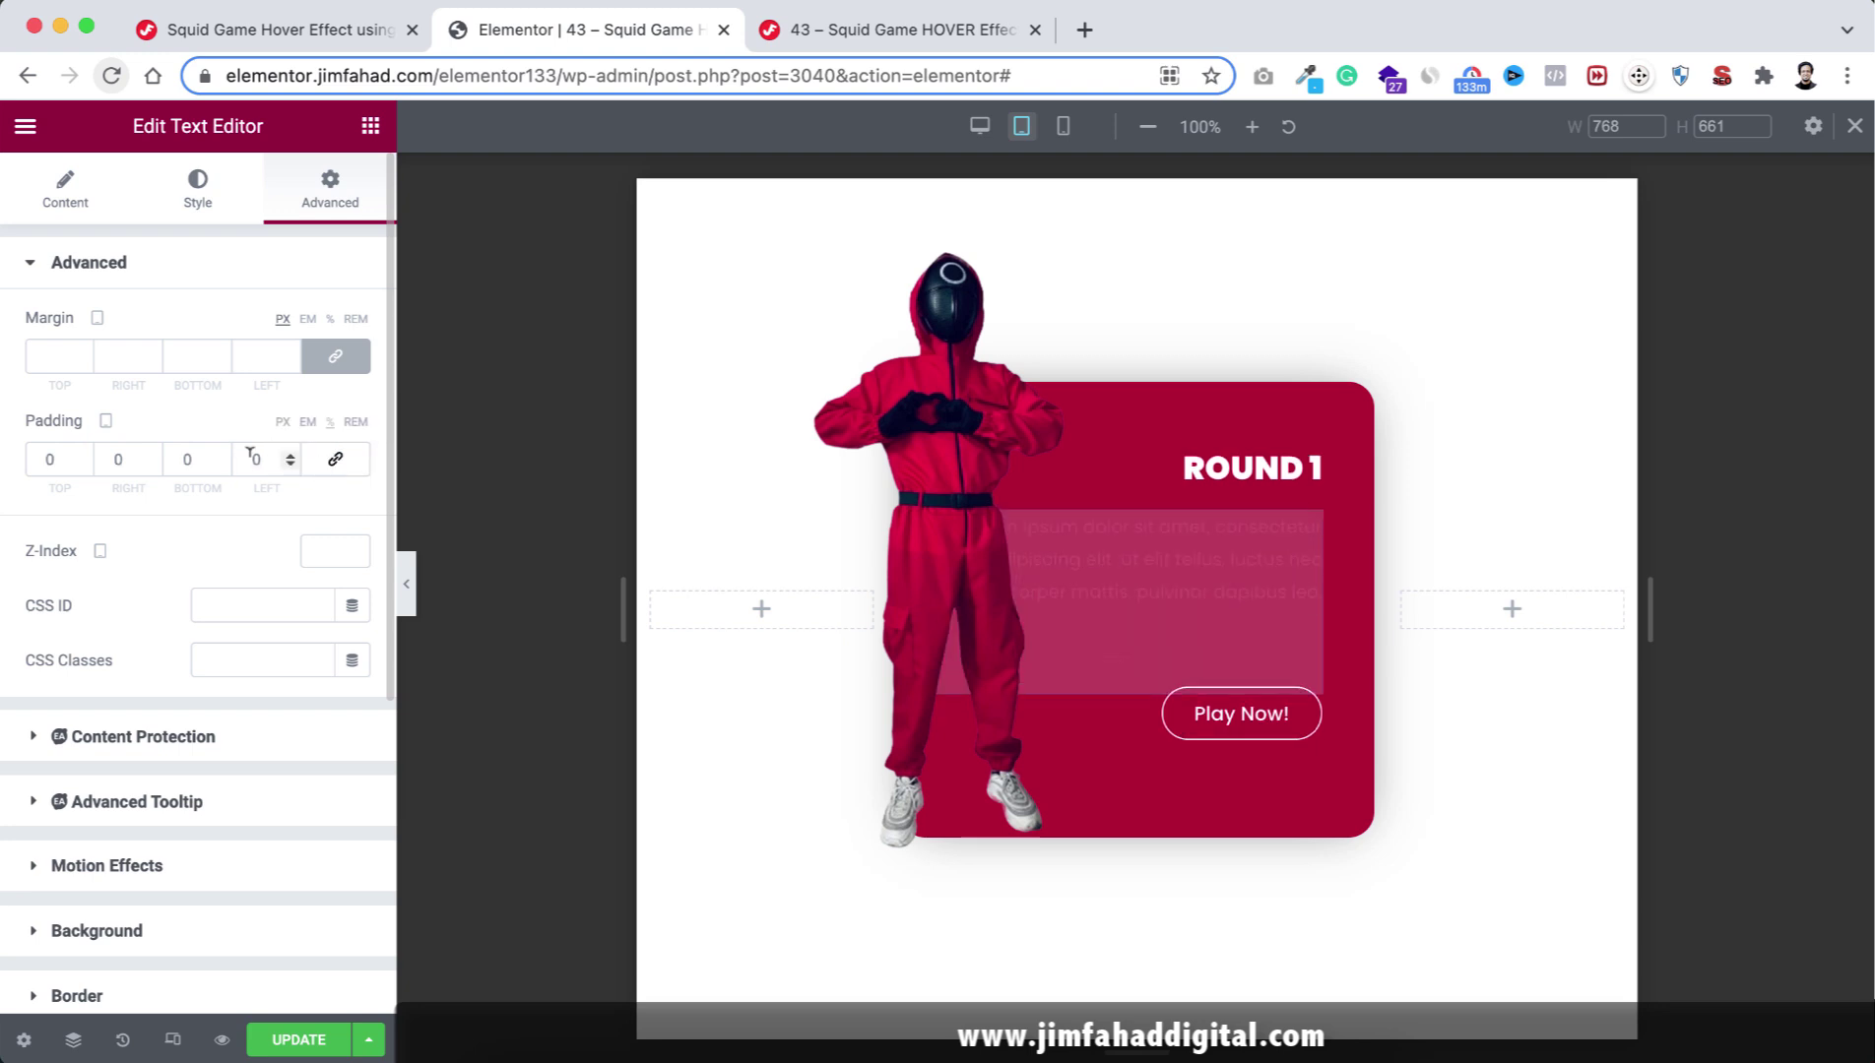
double_click(282, 460)
text(0)
text(5)
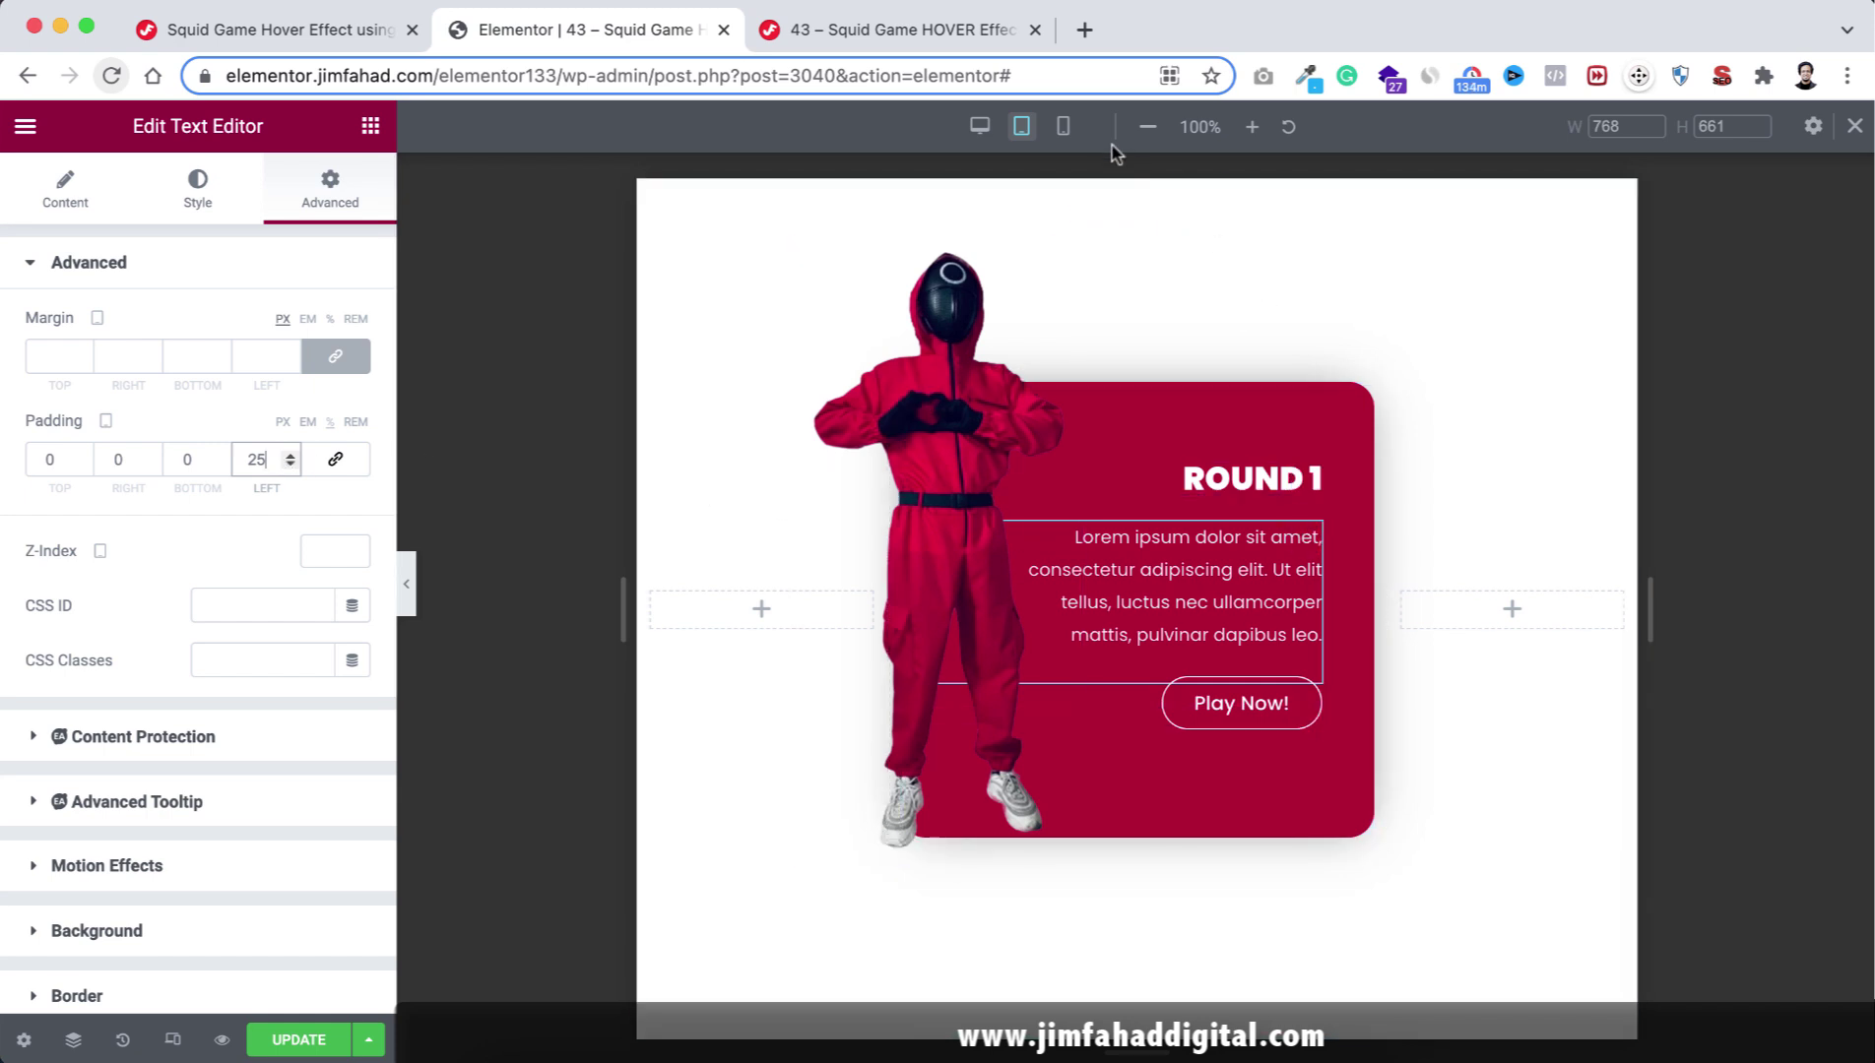
Switch to the mobile preview and examine the character image's positioning settings.
click(1065, 128)
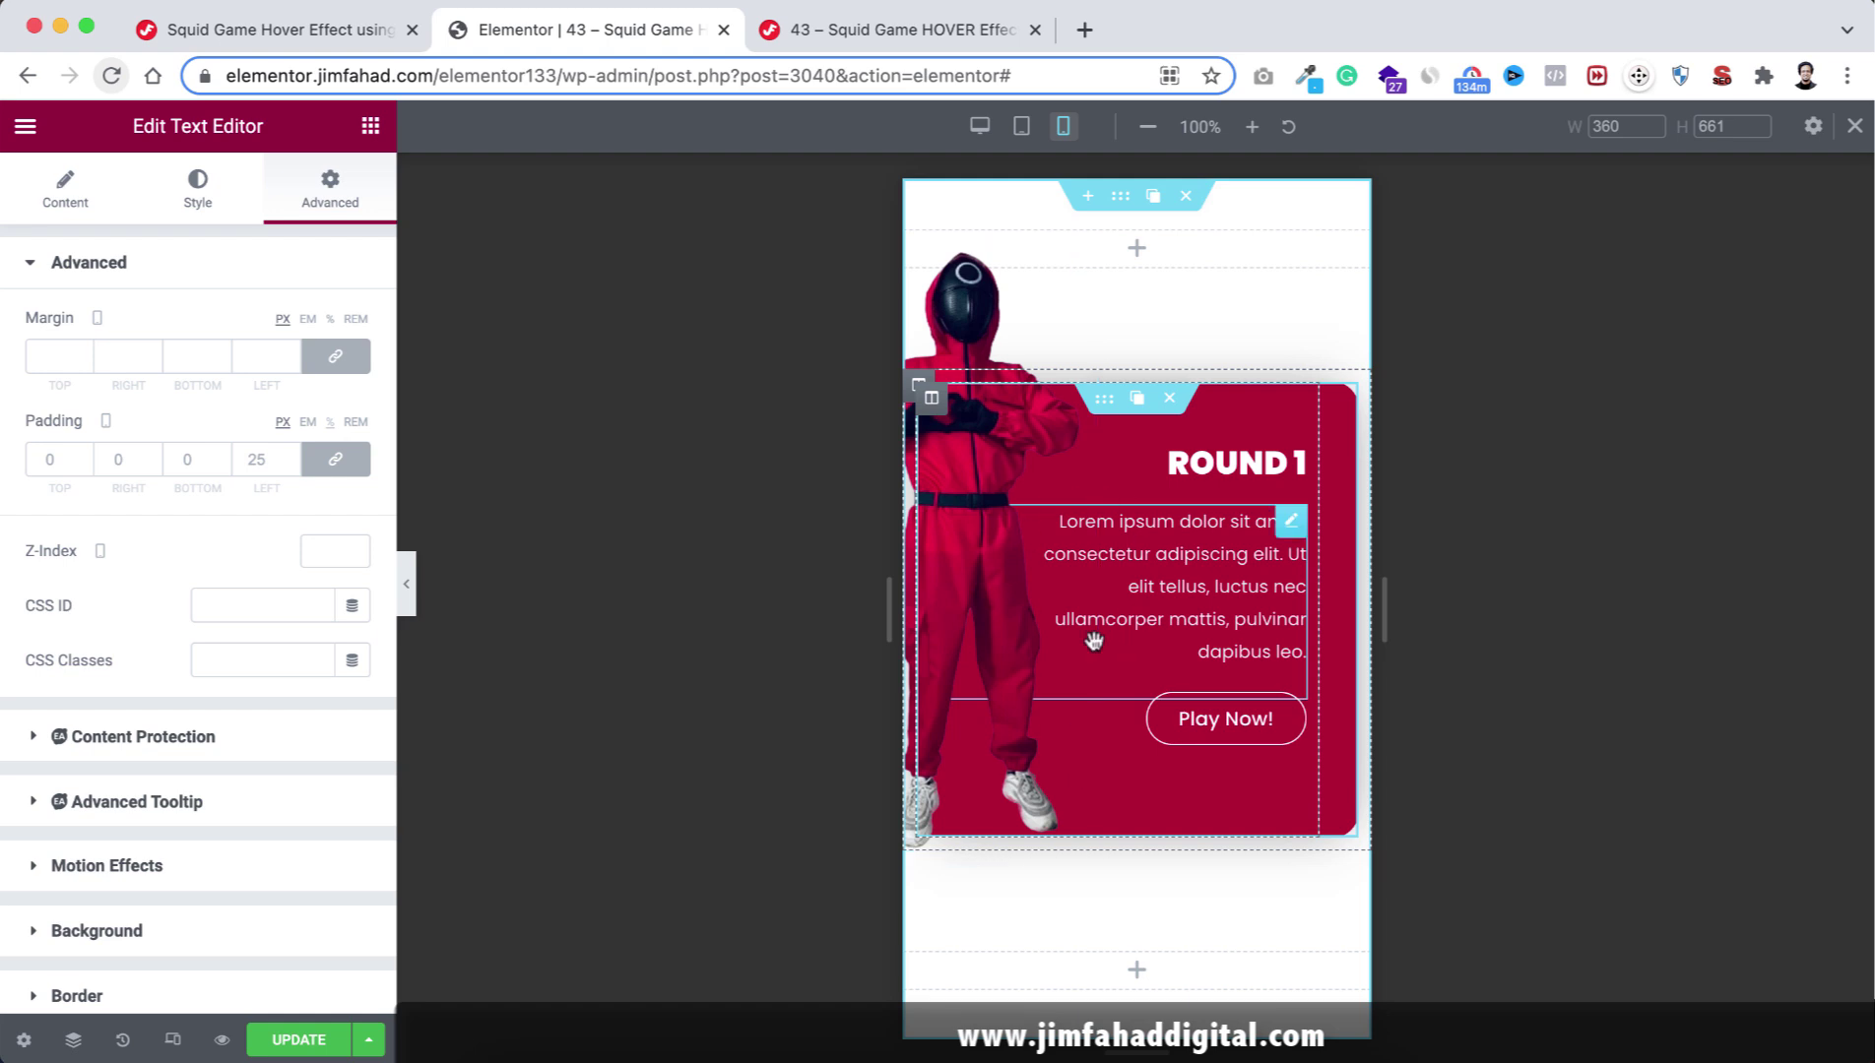
click(980, 451)
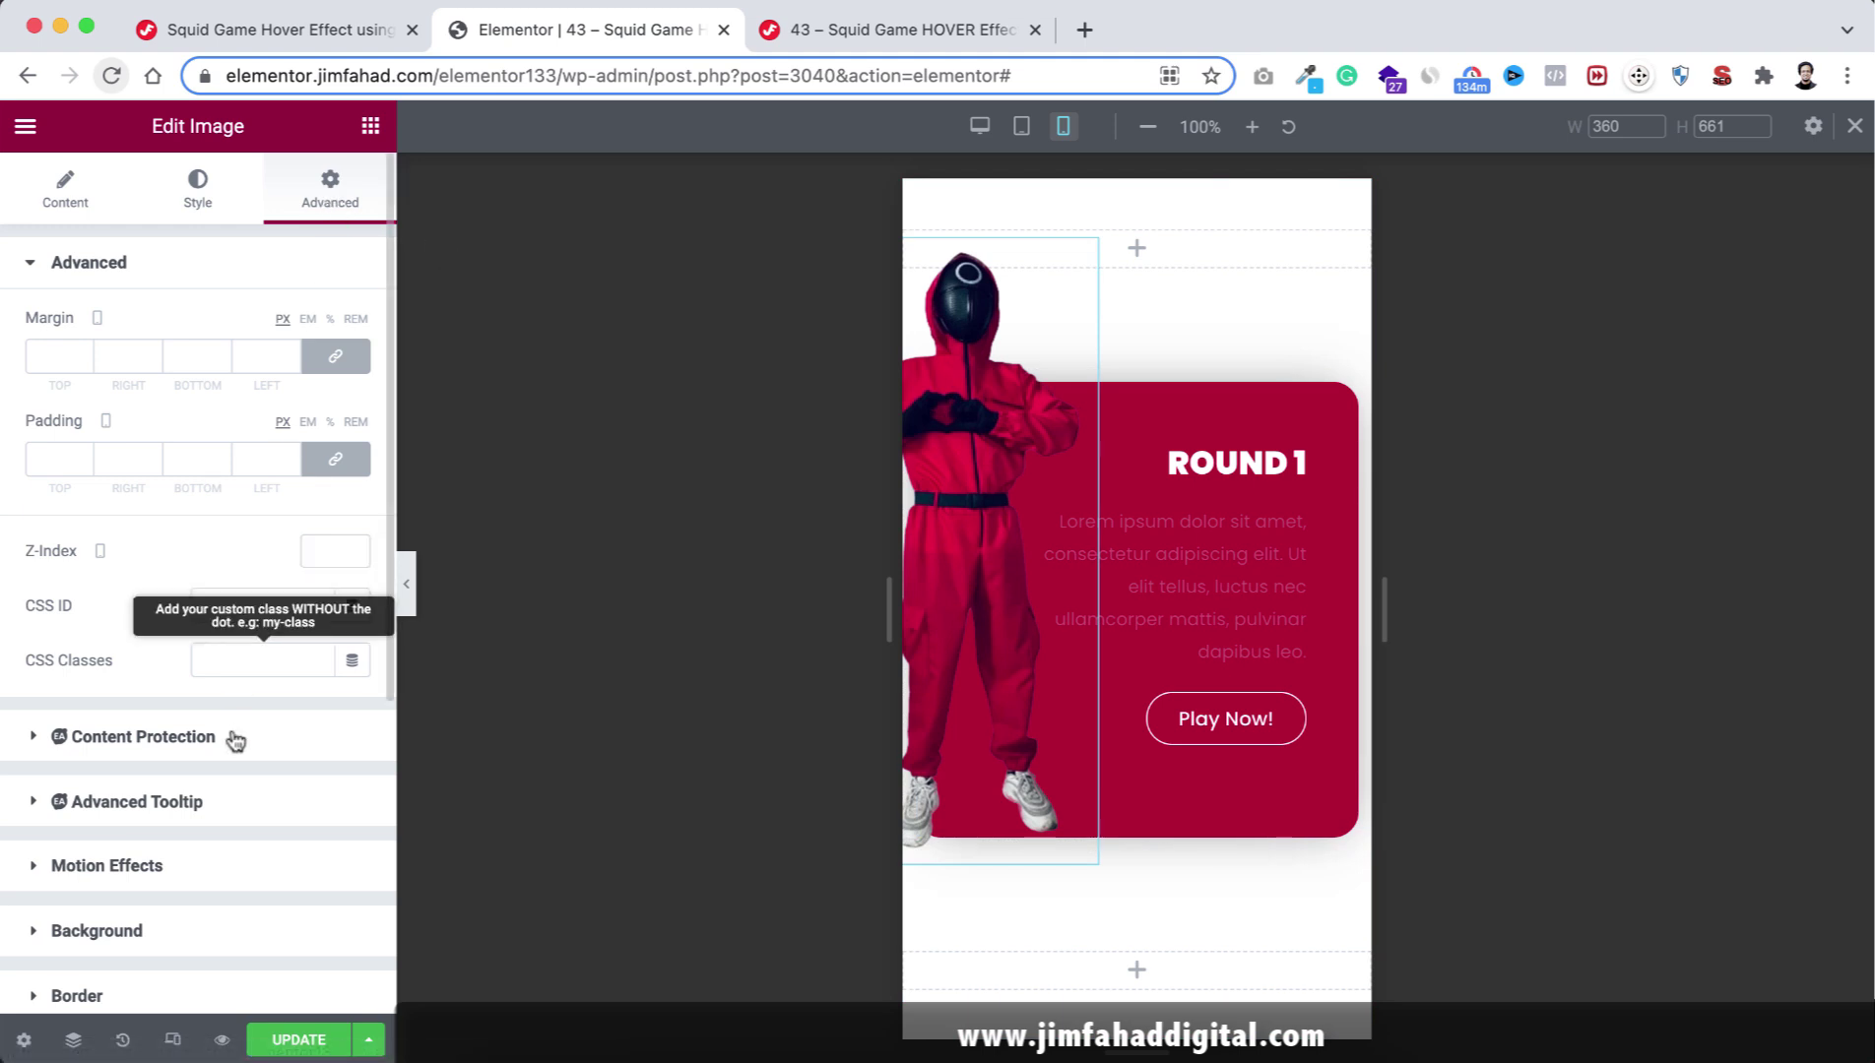
scroll(231, 744, down, 2)
scroll(230, 744, down, 3)
click(138, 800)
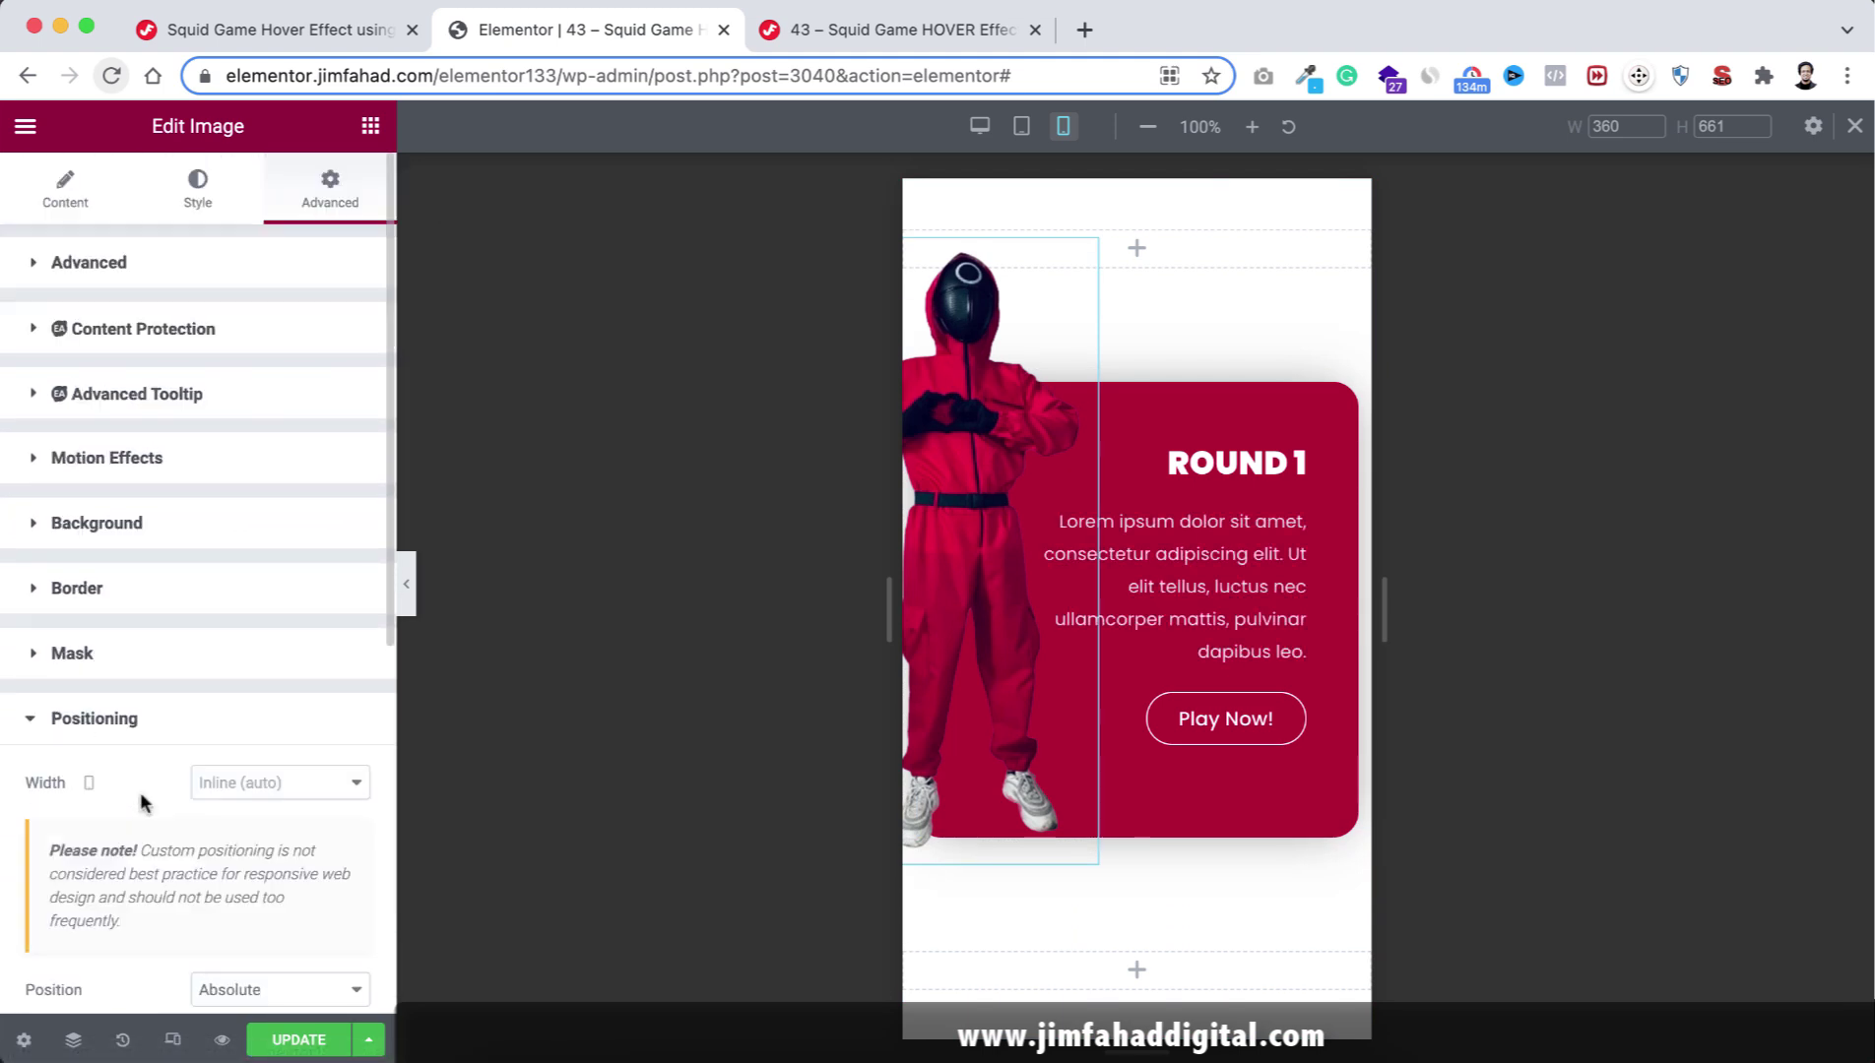
scroll(141, 803, down, 3)
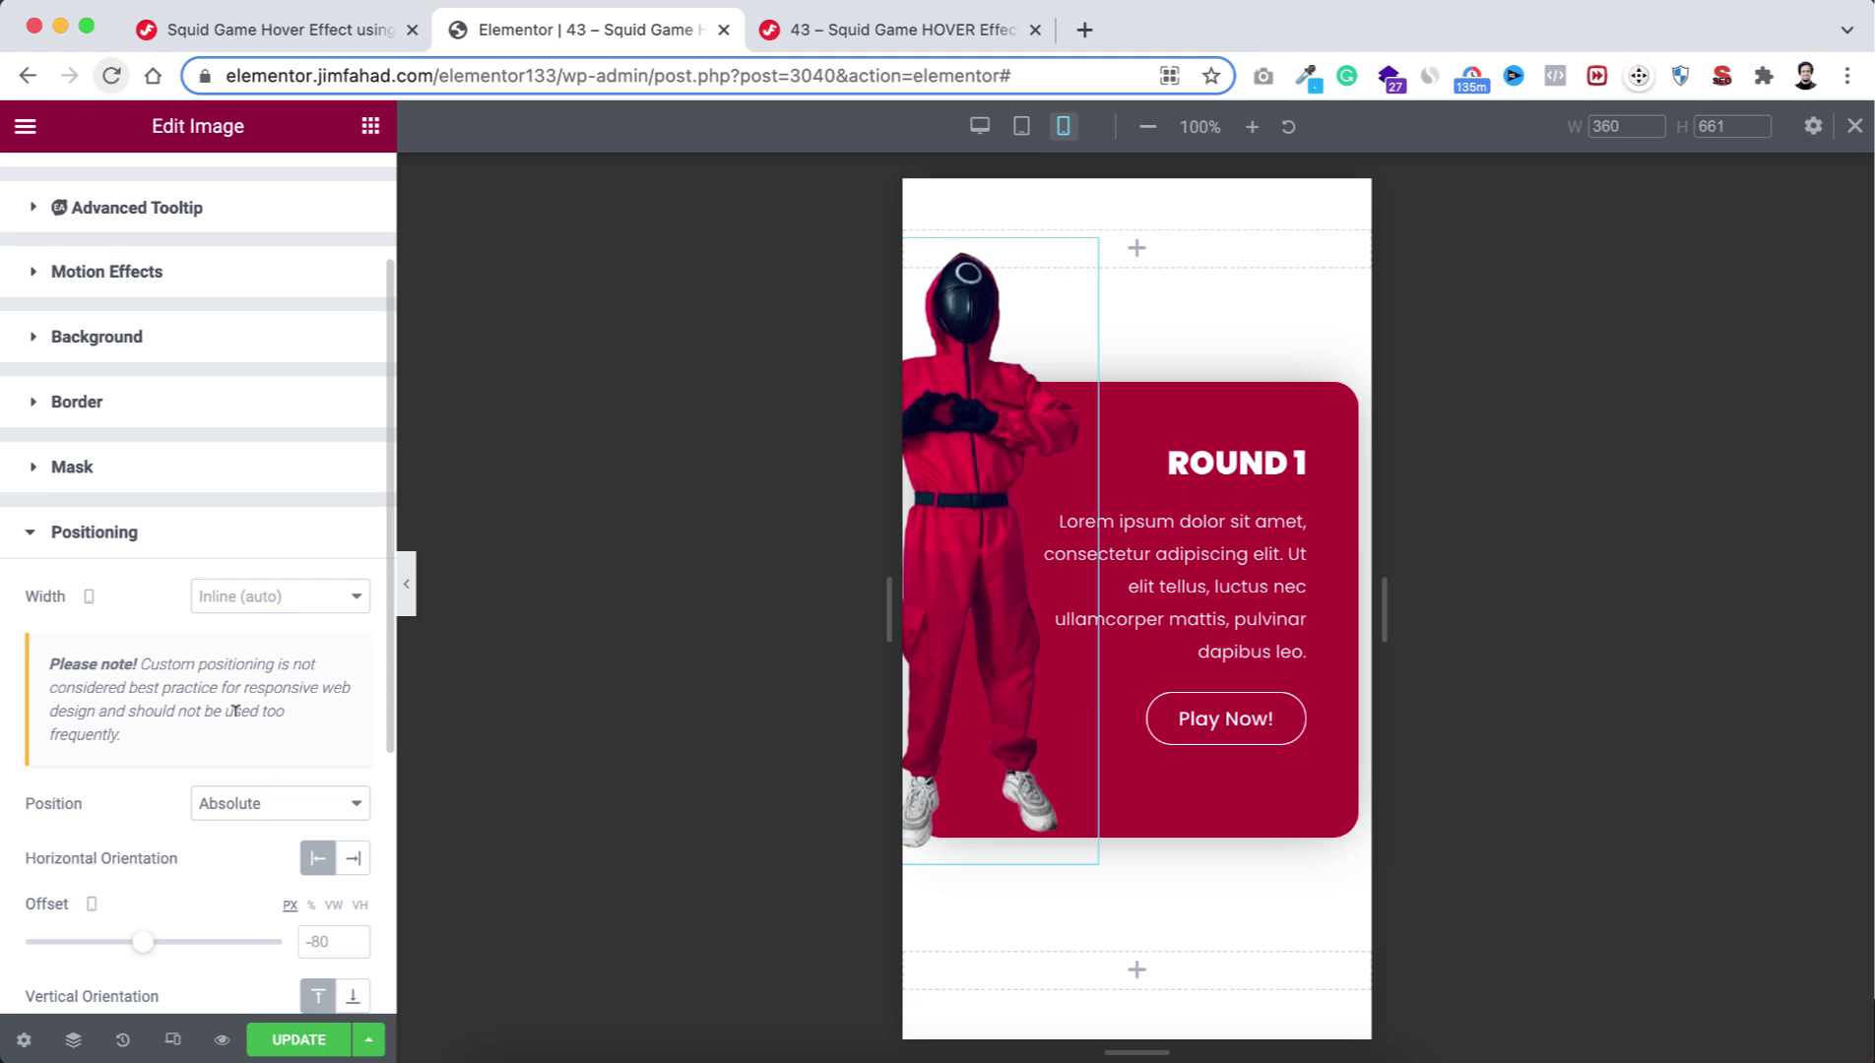
Open the custom CSS editor of the outer section that contains the card.
mouse_move(1144, 398)
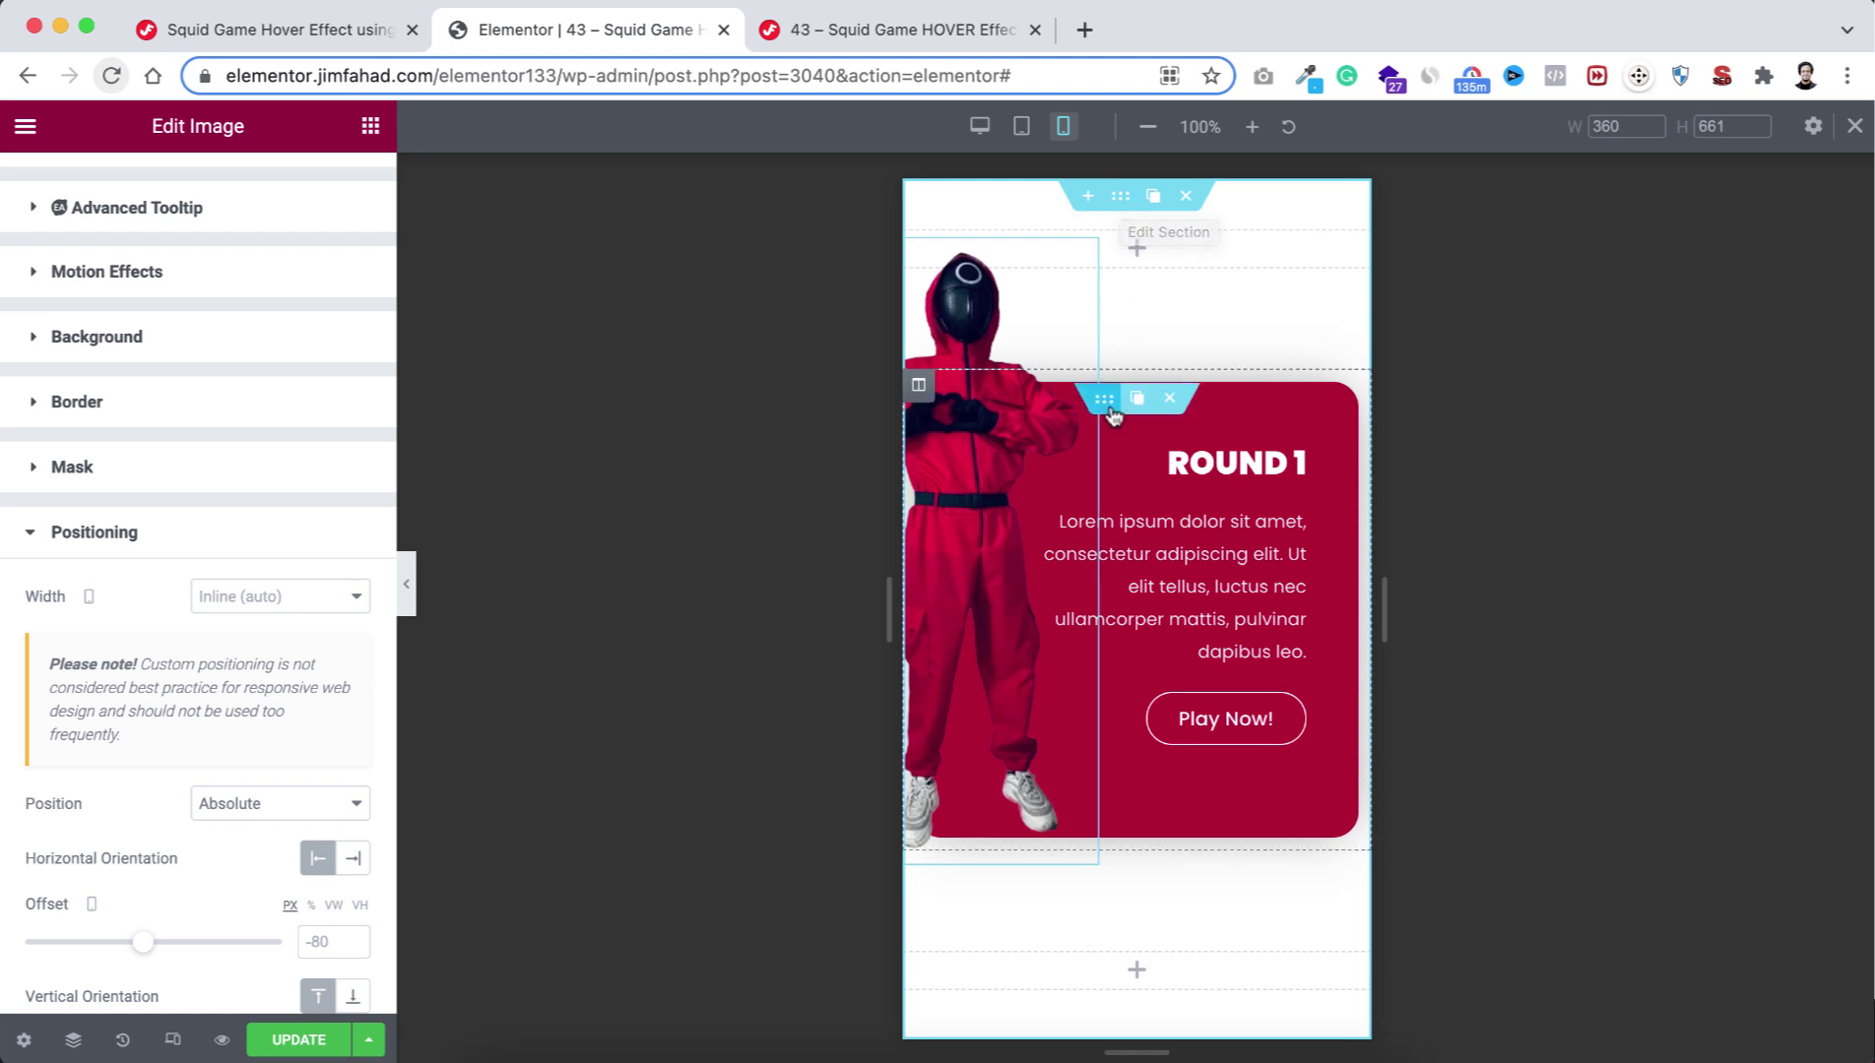
click(1121, 200)
click(335, 187)
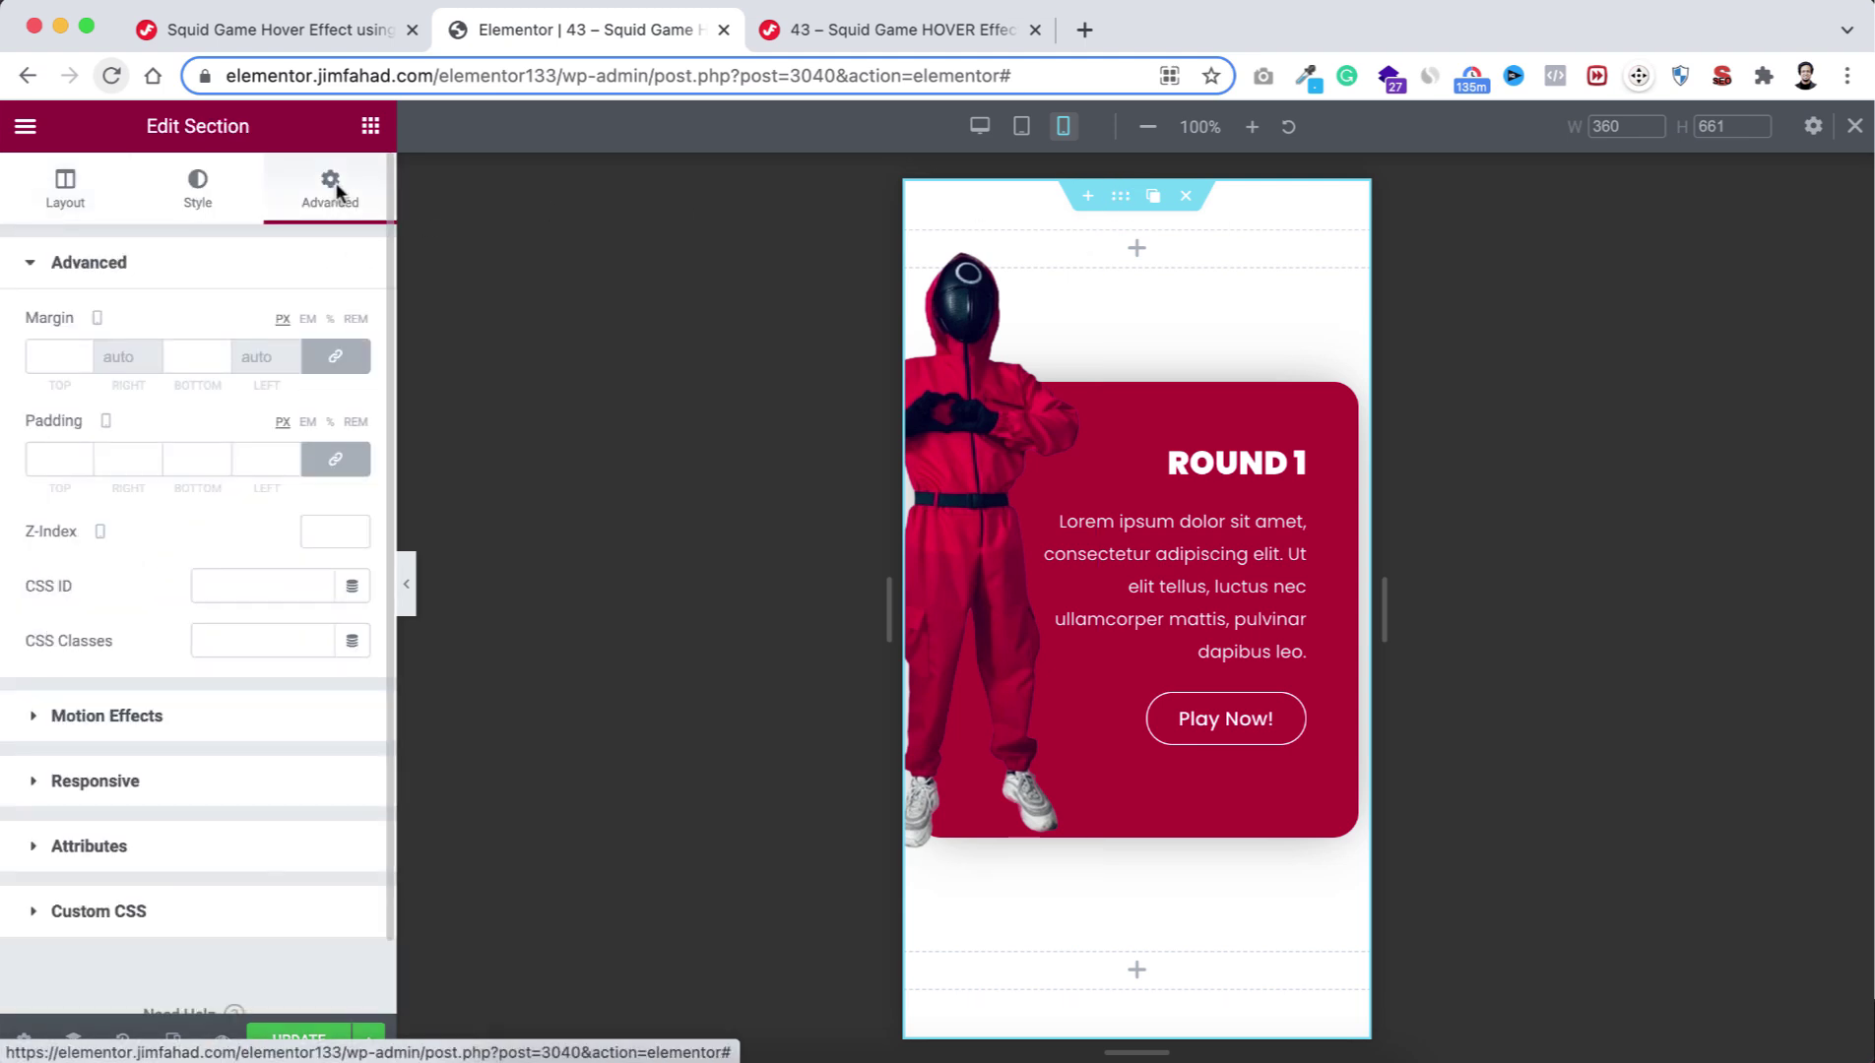
scroll(188, 847, down, 2)
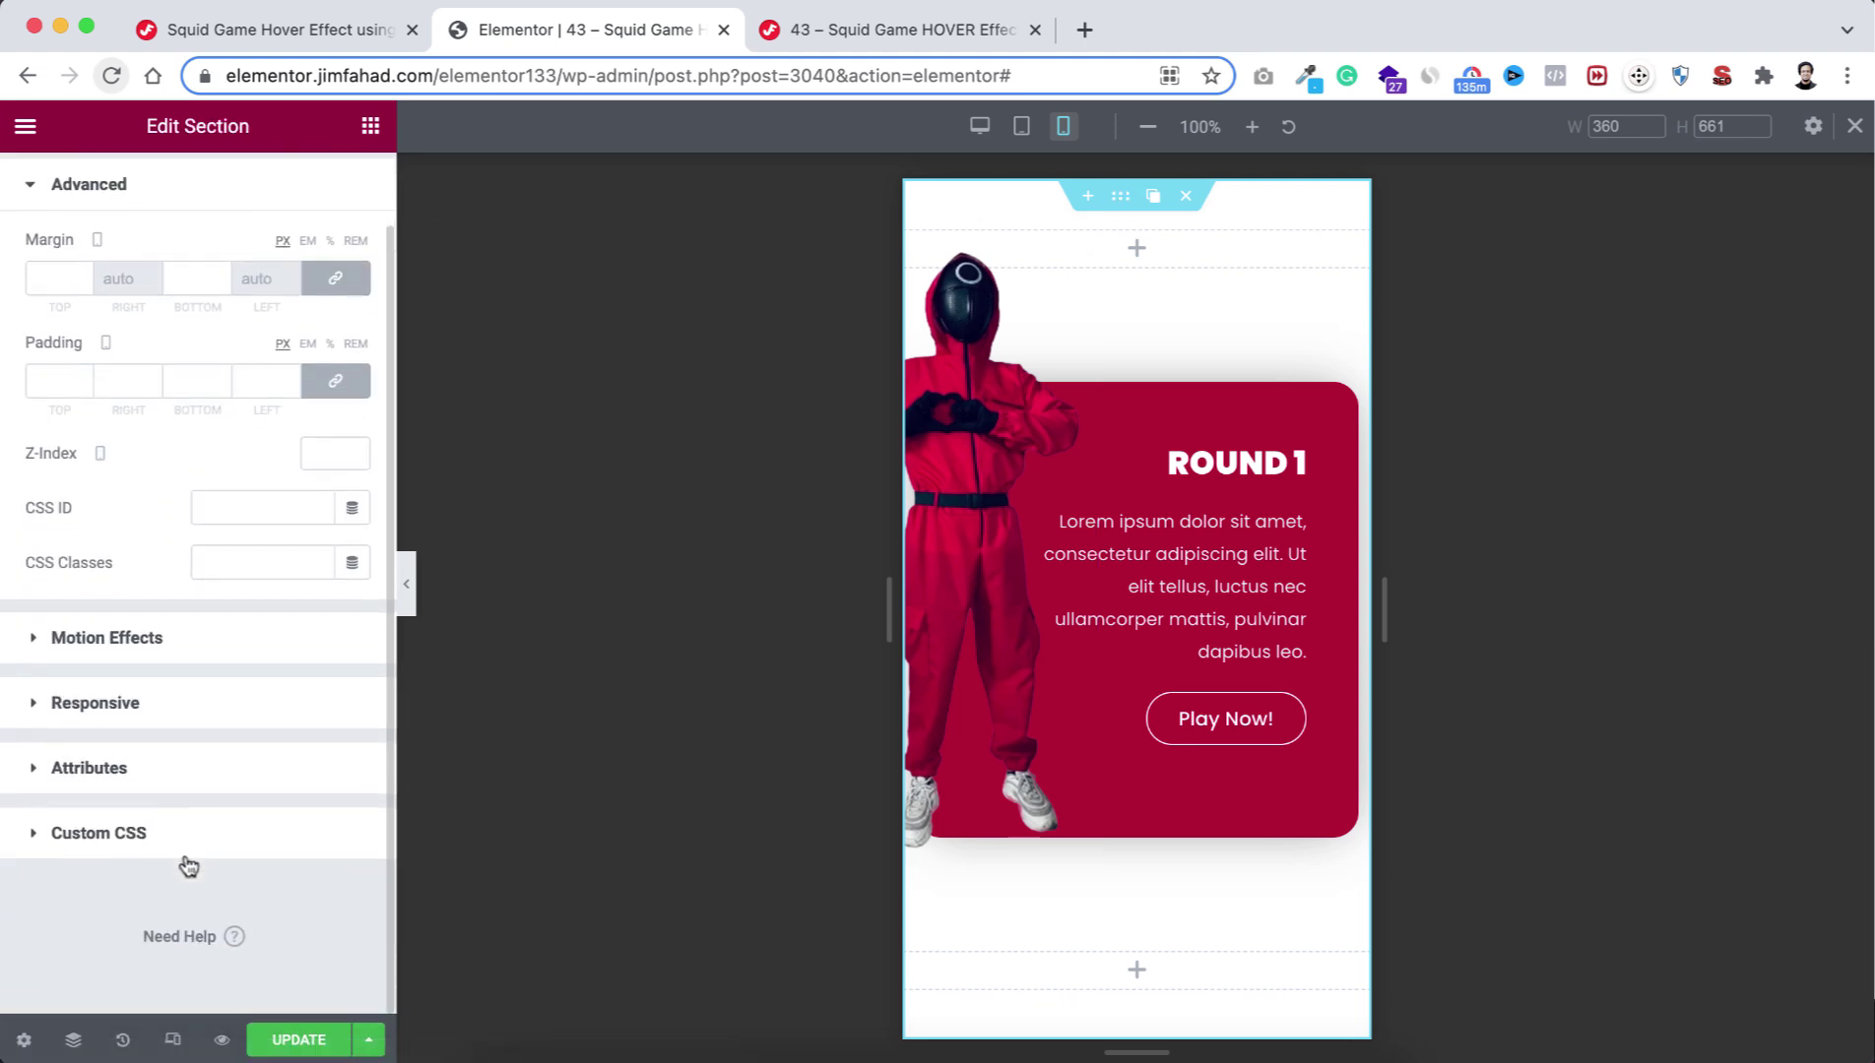
click(143, 835)
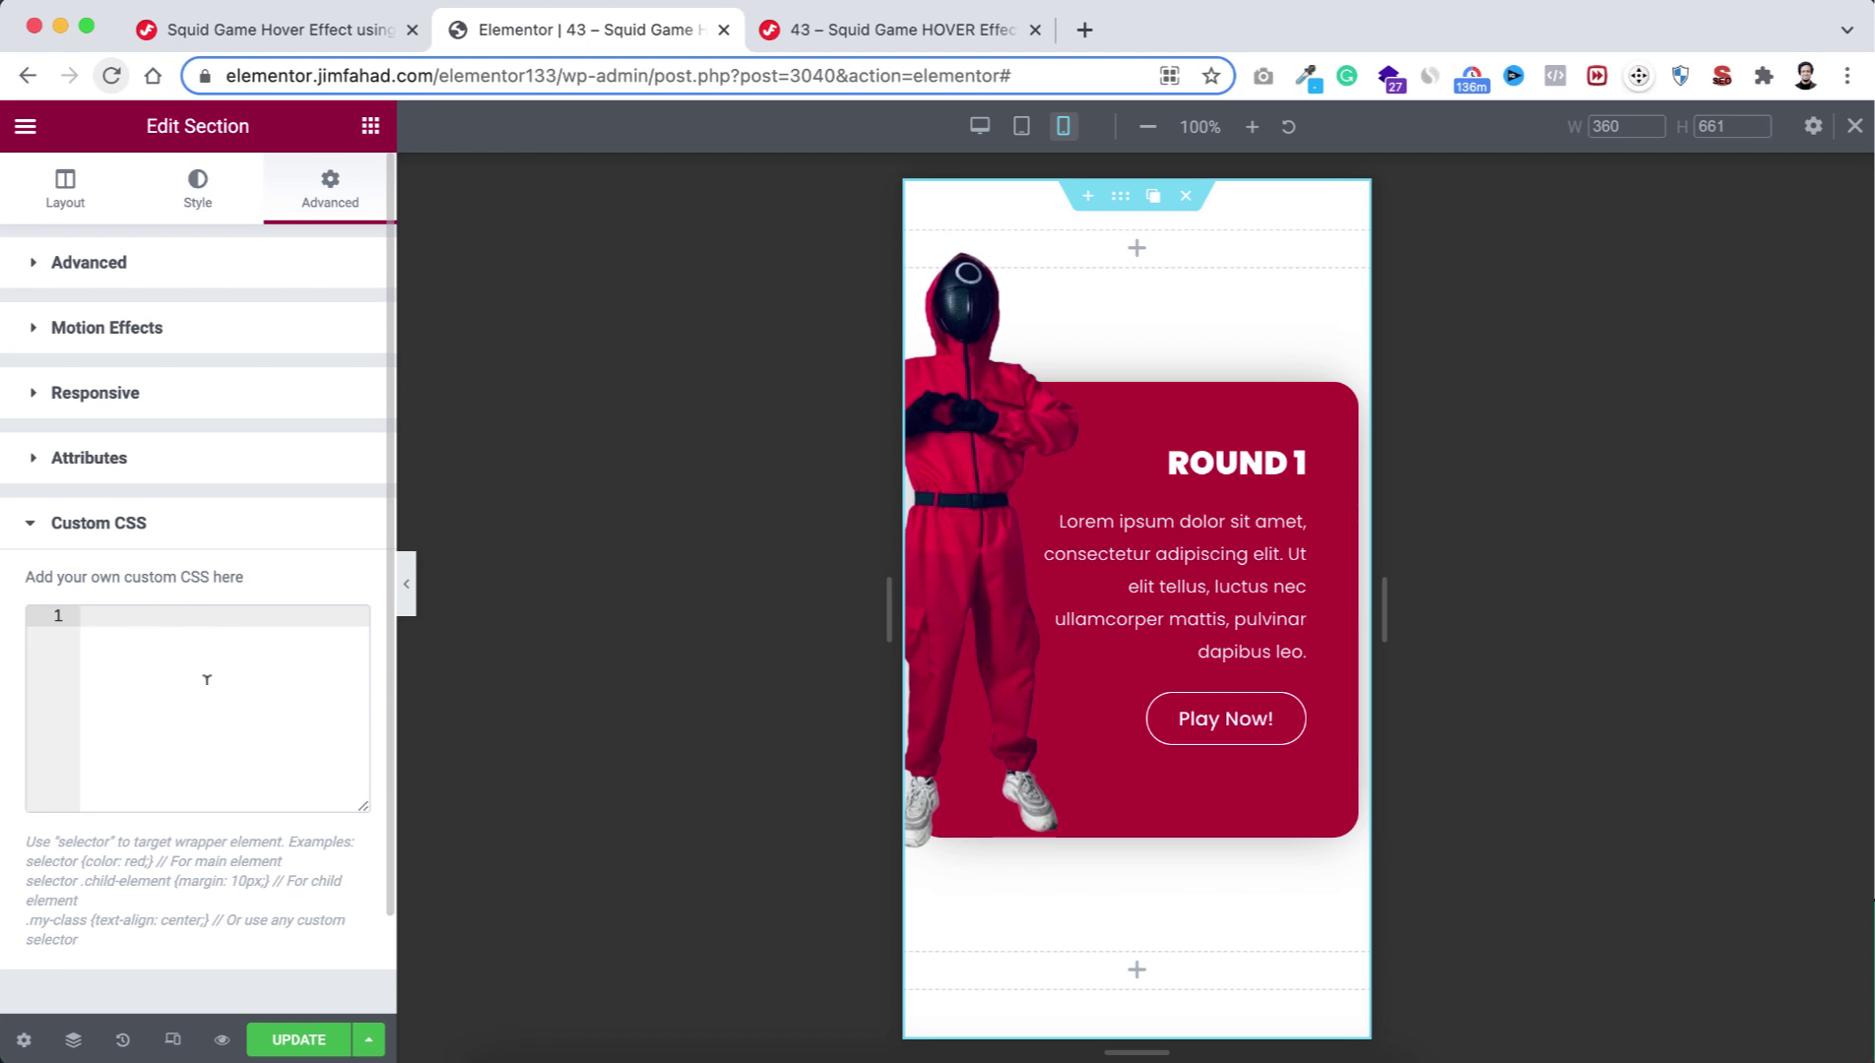
Copy the "Unset Image Position on Mobile" CSS from the tutorial page and paste it into the outer section's custom CSS.
click(292, 37)
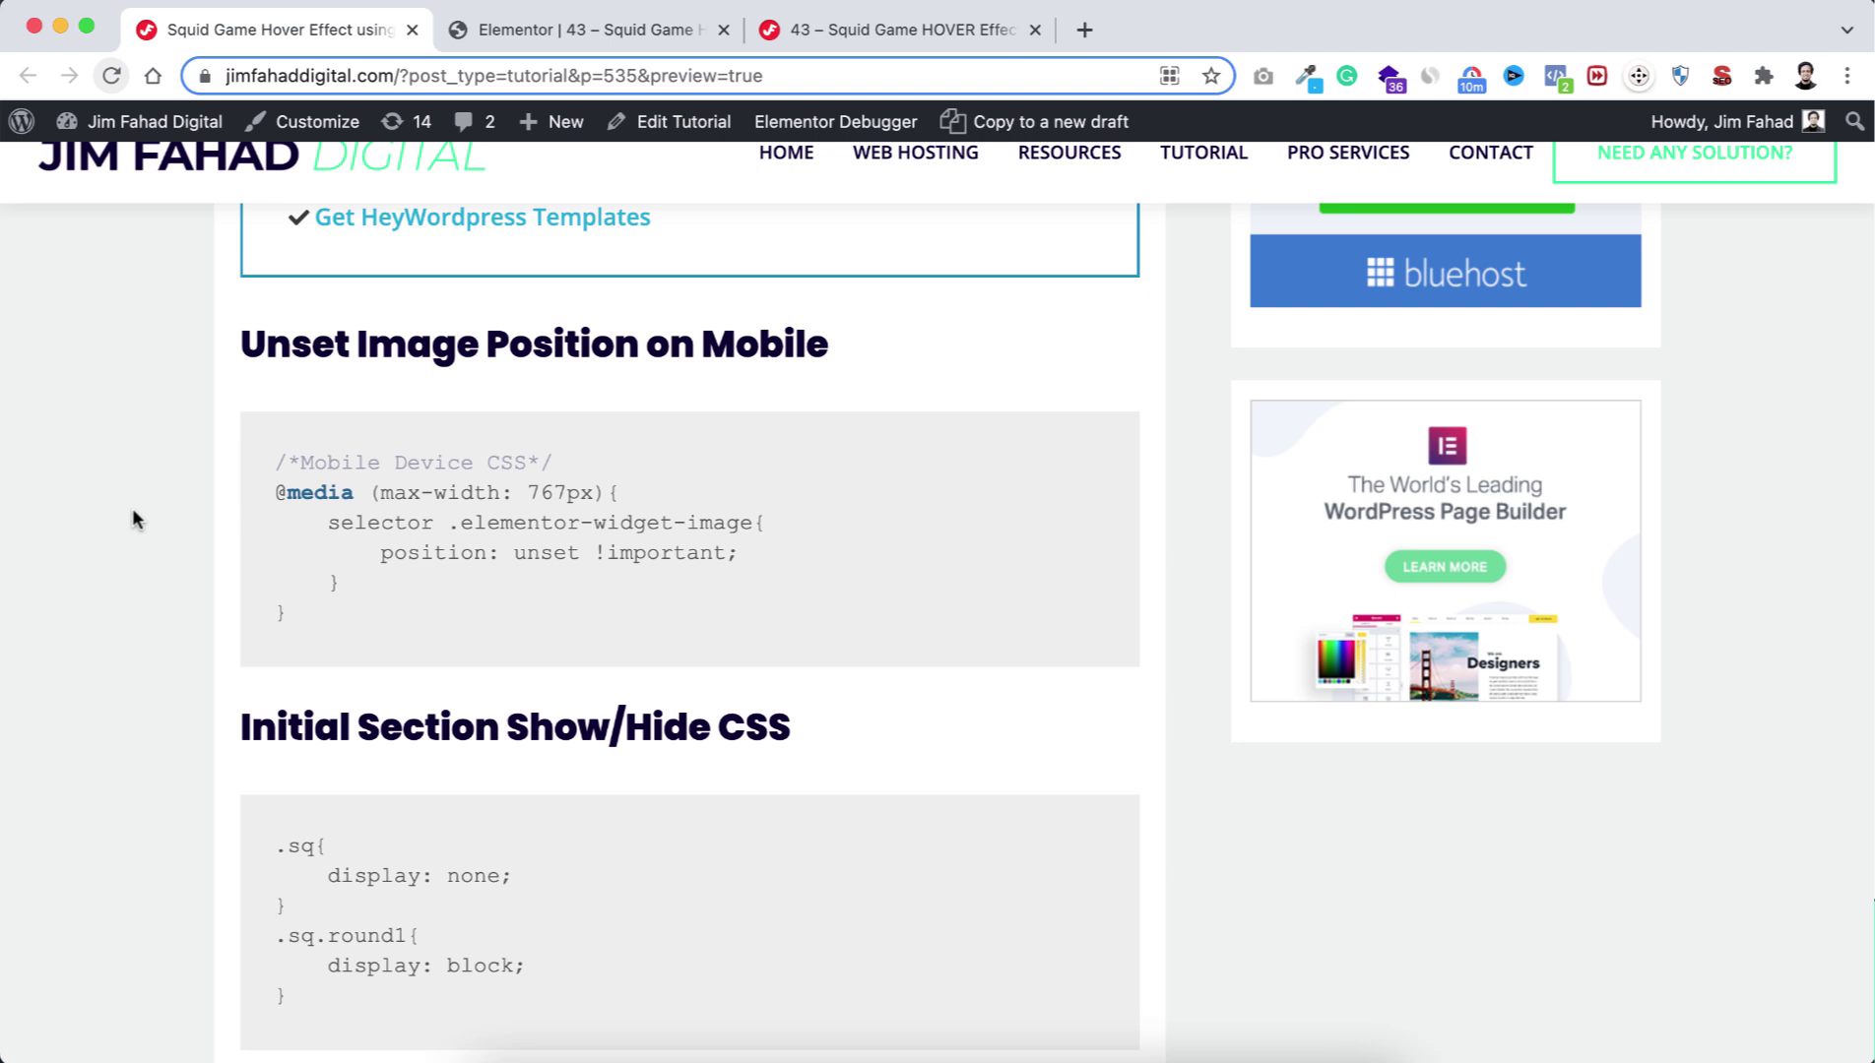
scroll(134, 511, up, 3)
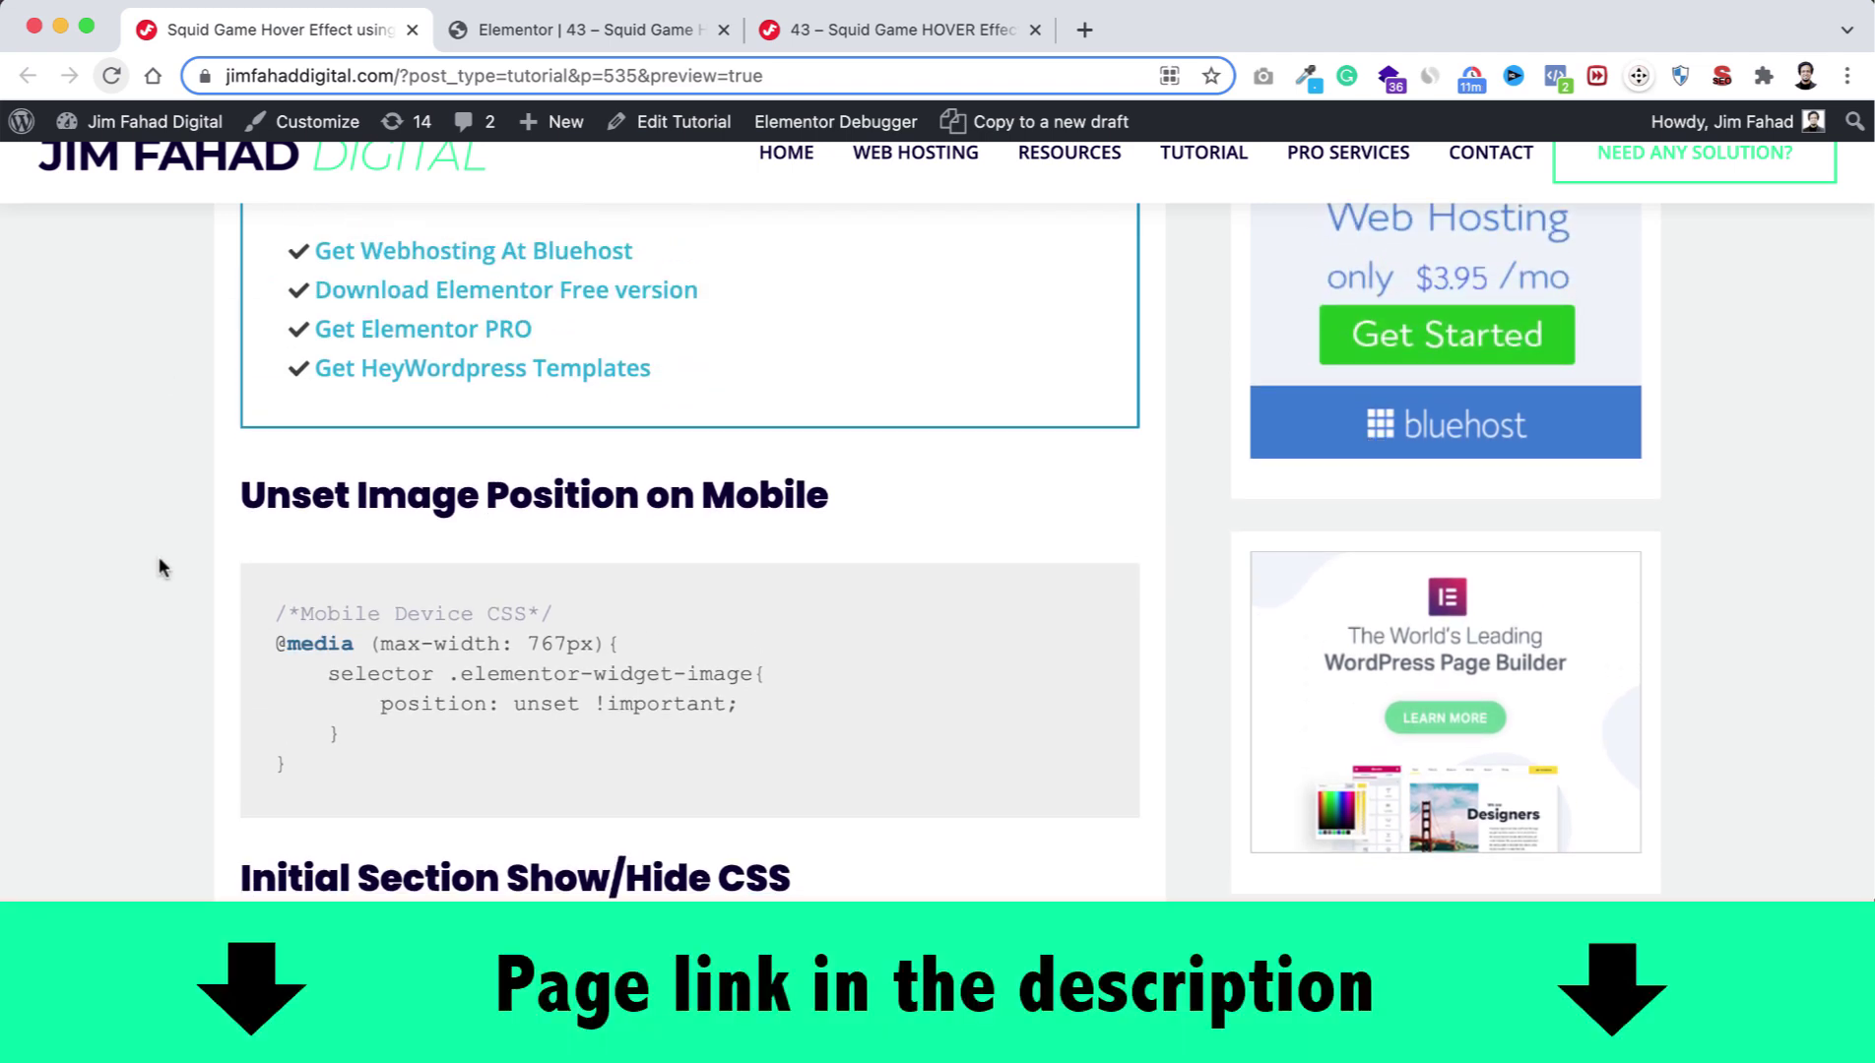
scroll(196, 773, down, 3)
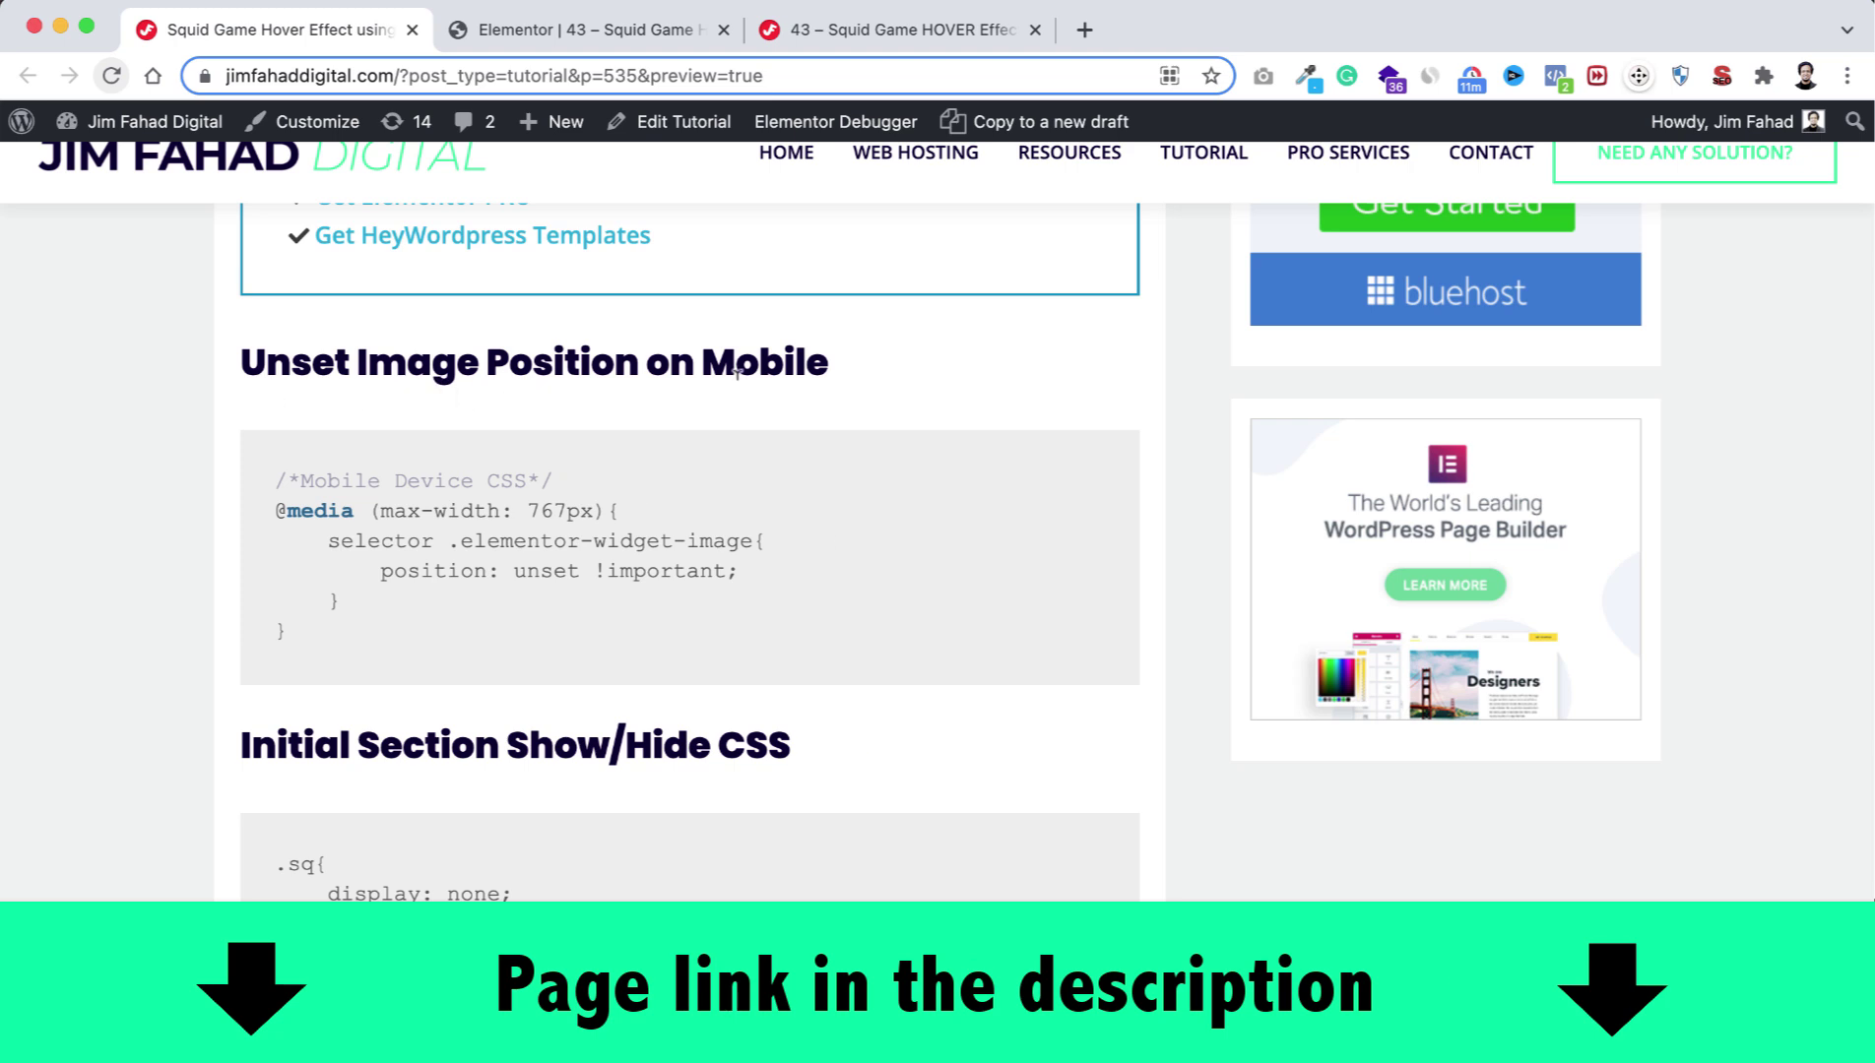
drag(278, 475, 330, 653)
key(super+c)
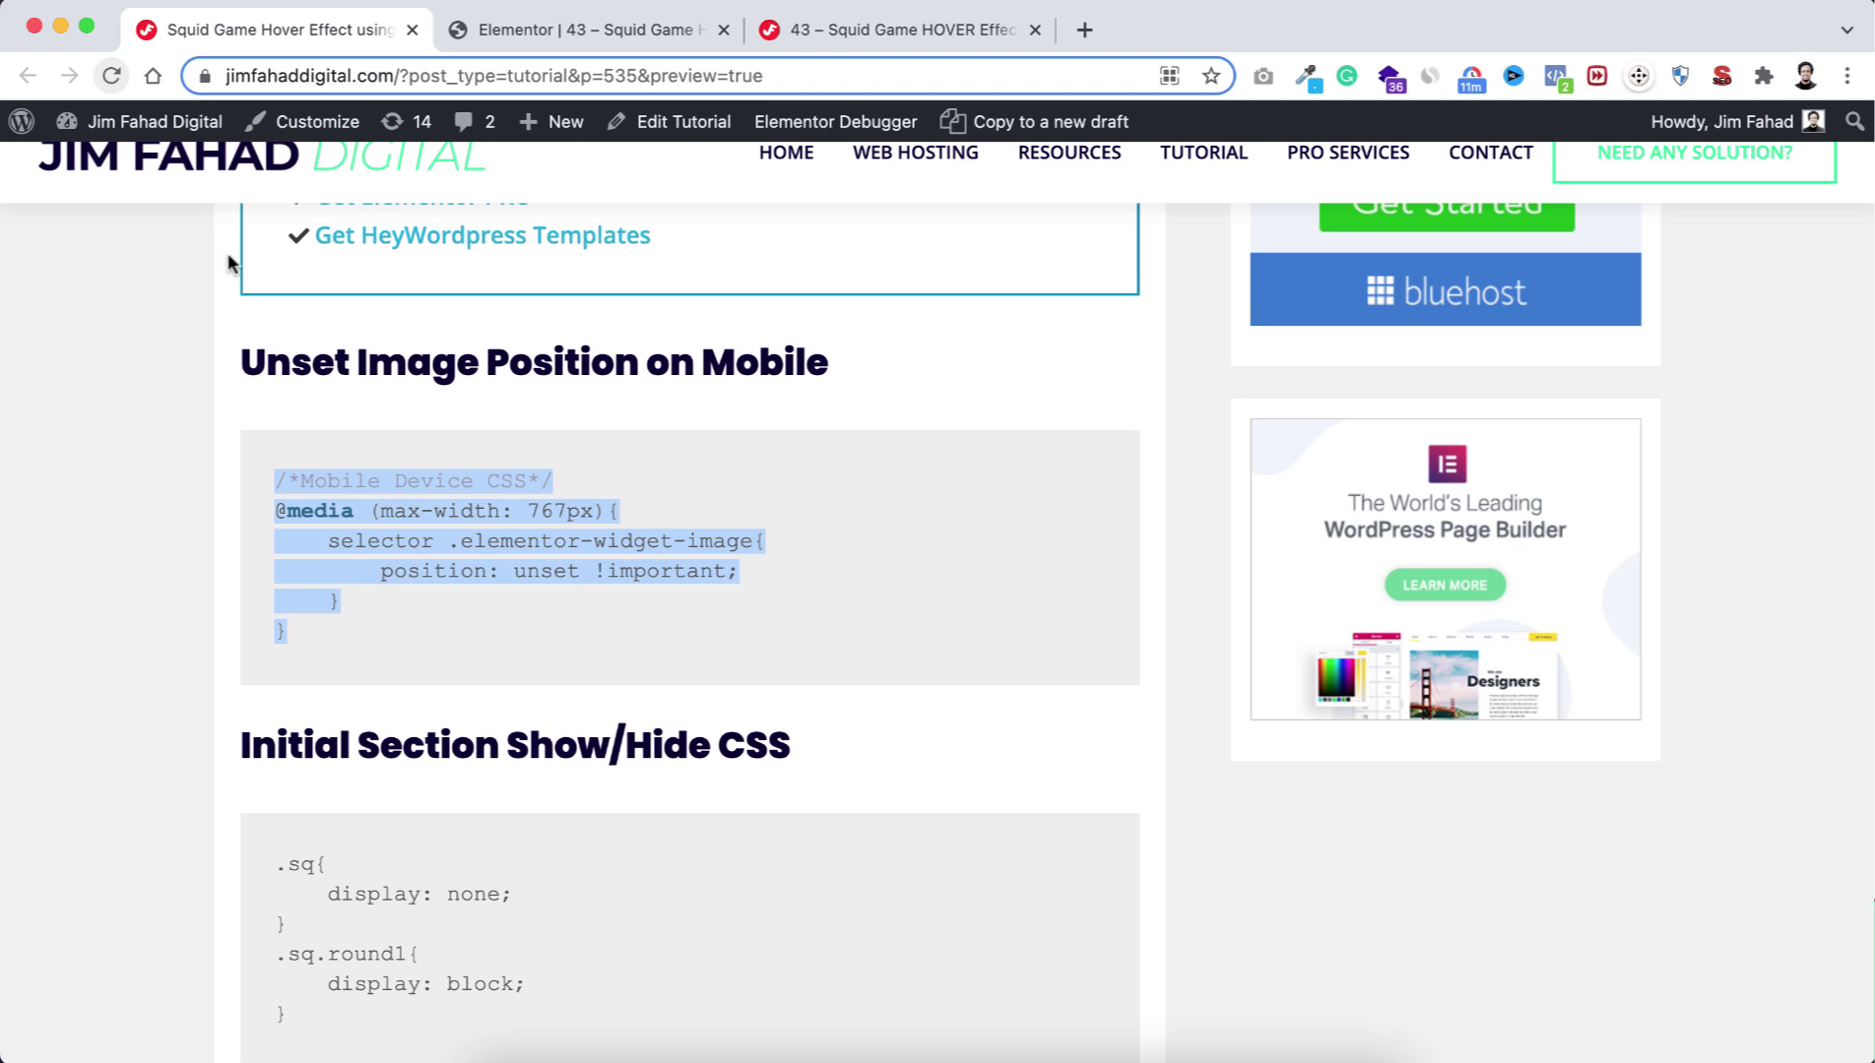
click(537, 29)
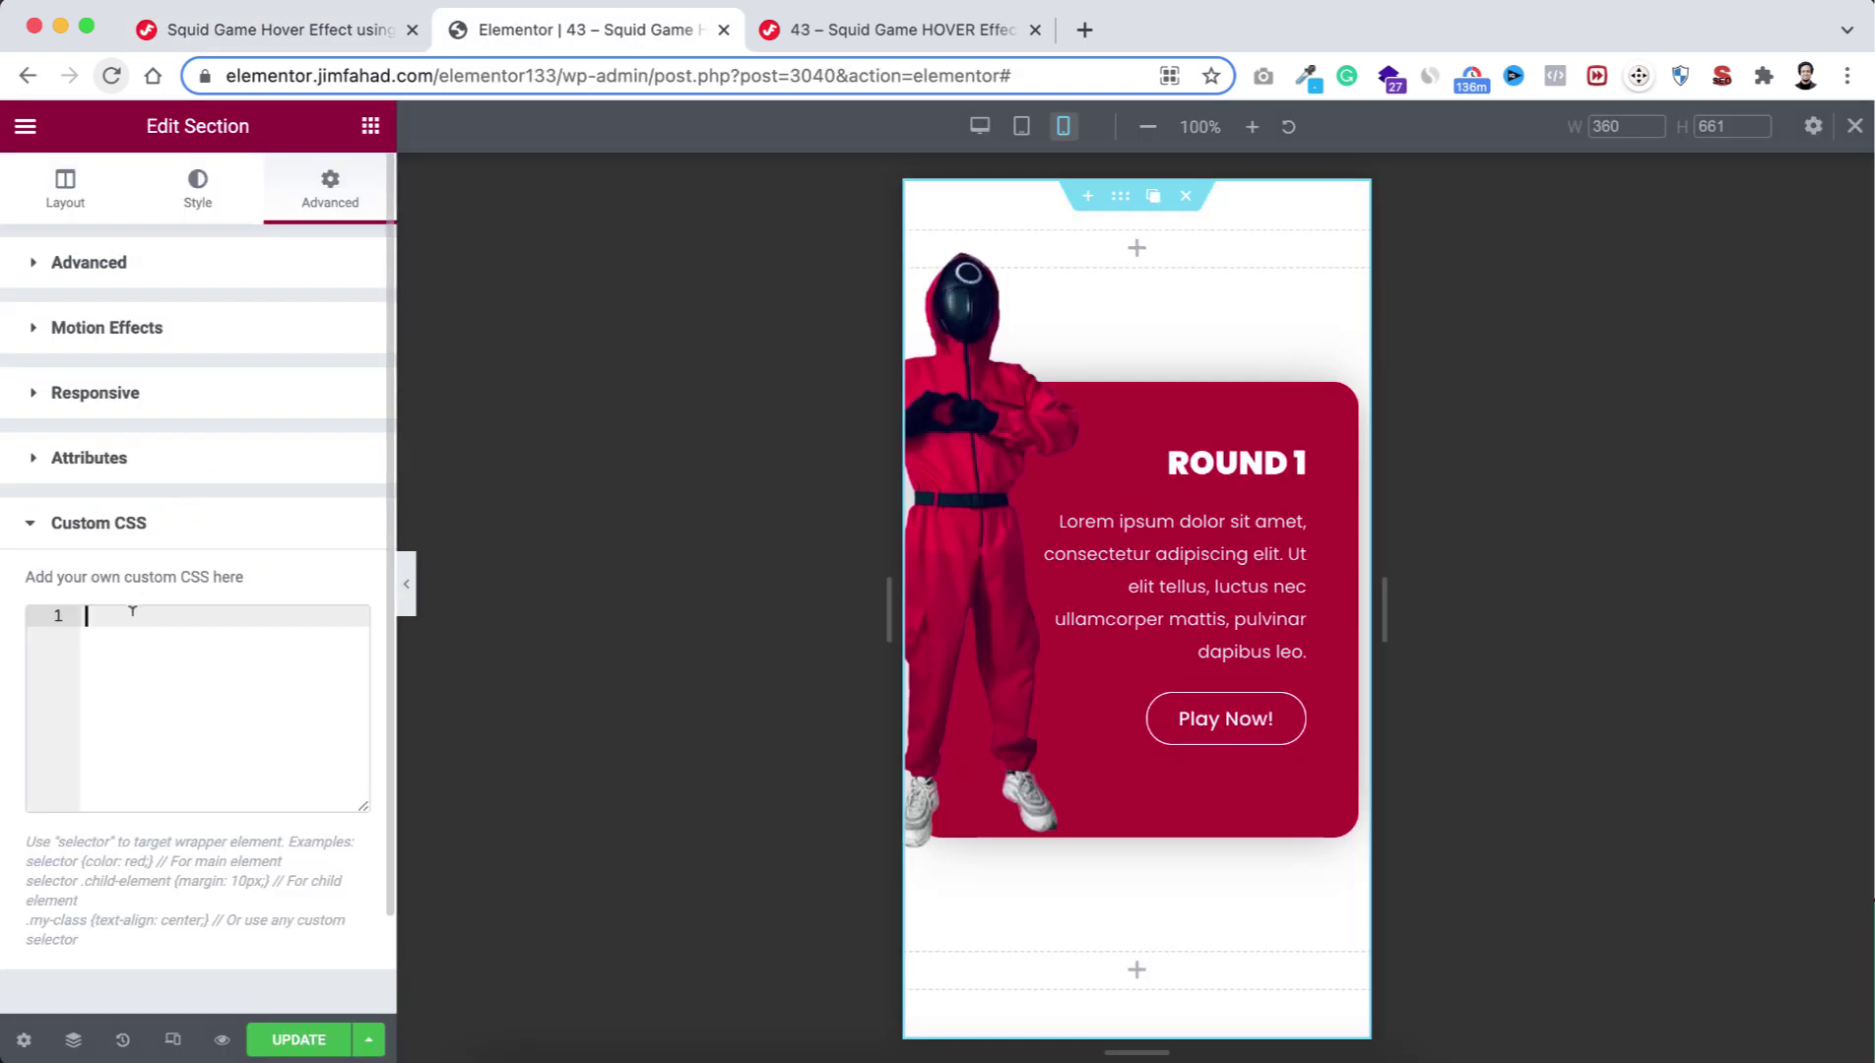
key(super+v)
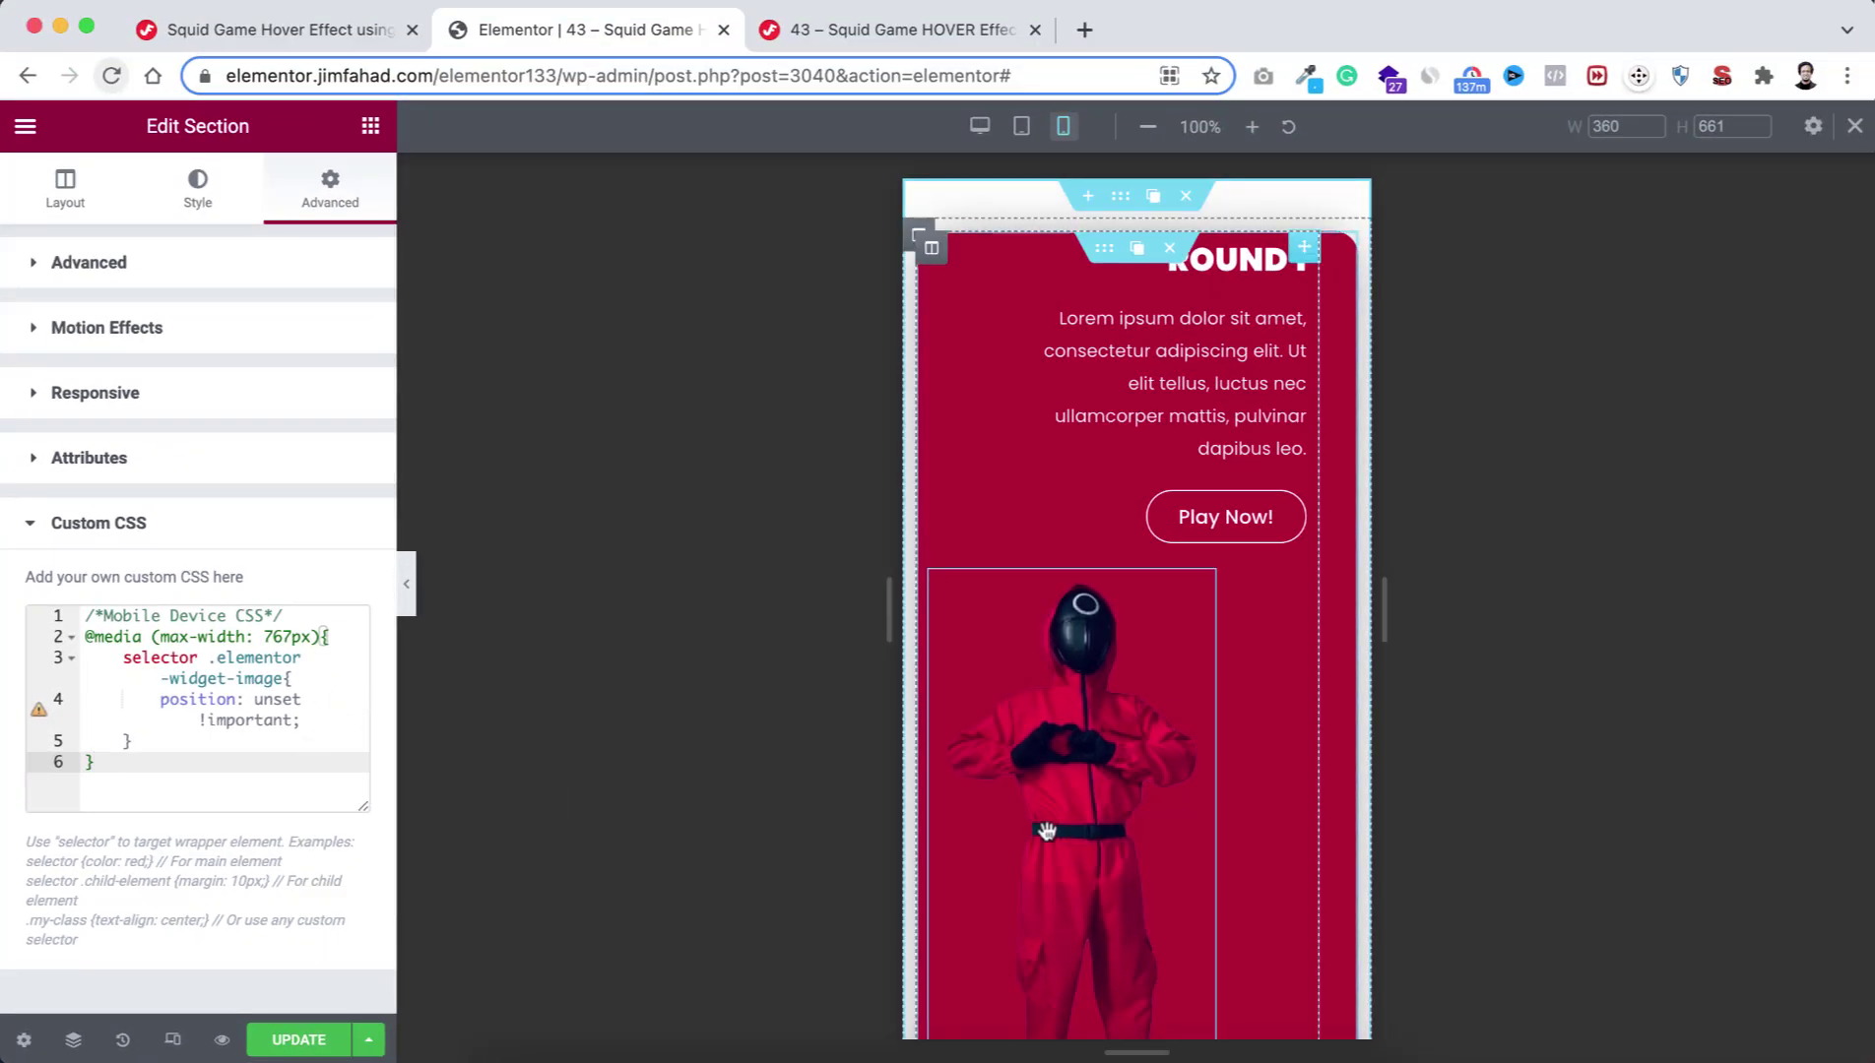
Centre-align the character image in the mobile preview.
scroll(1049, 839, down, 2)
click(1063, 753)
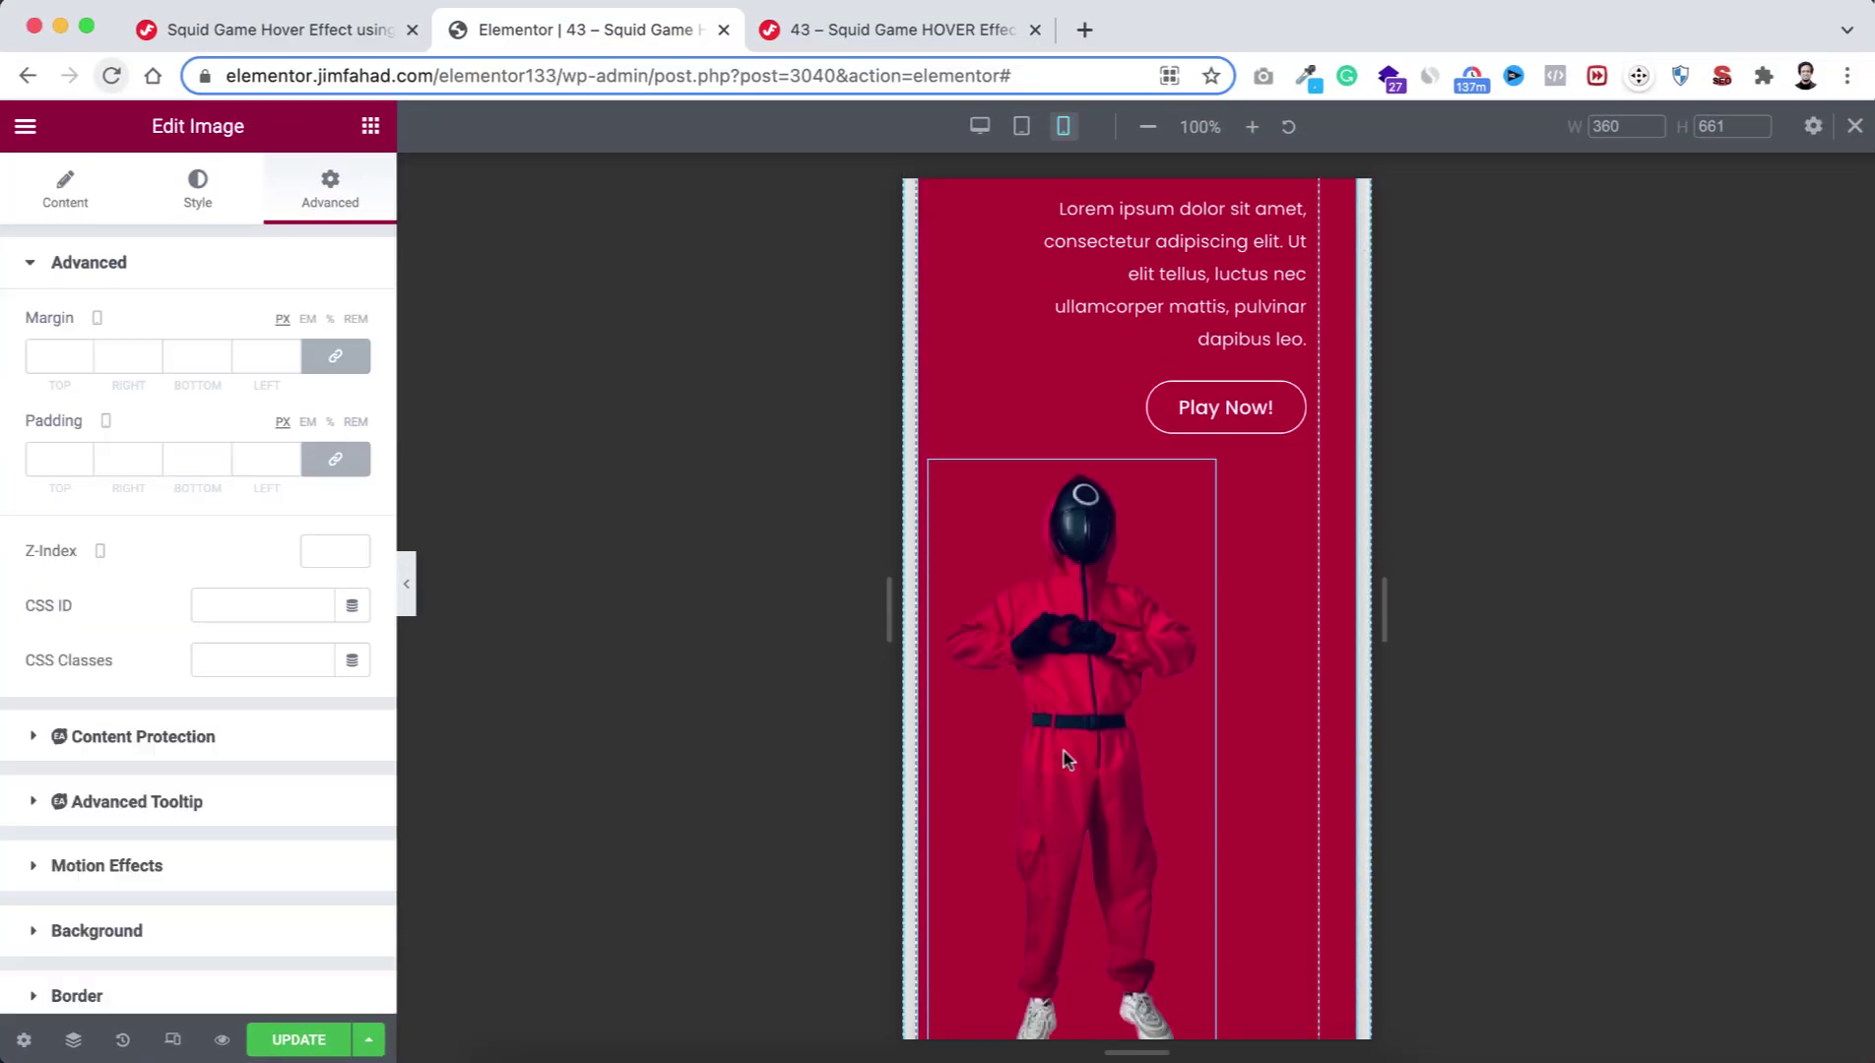
click(59, 206)
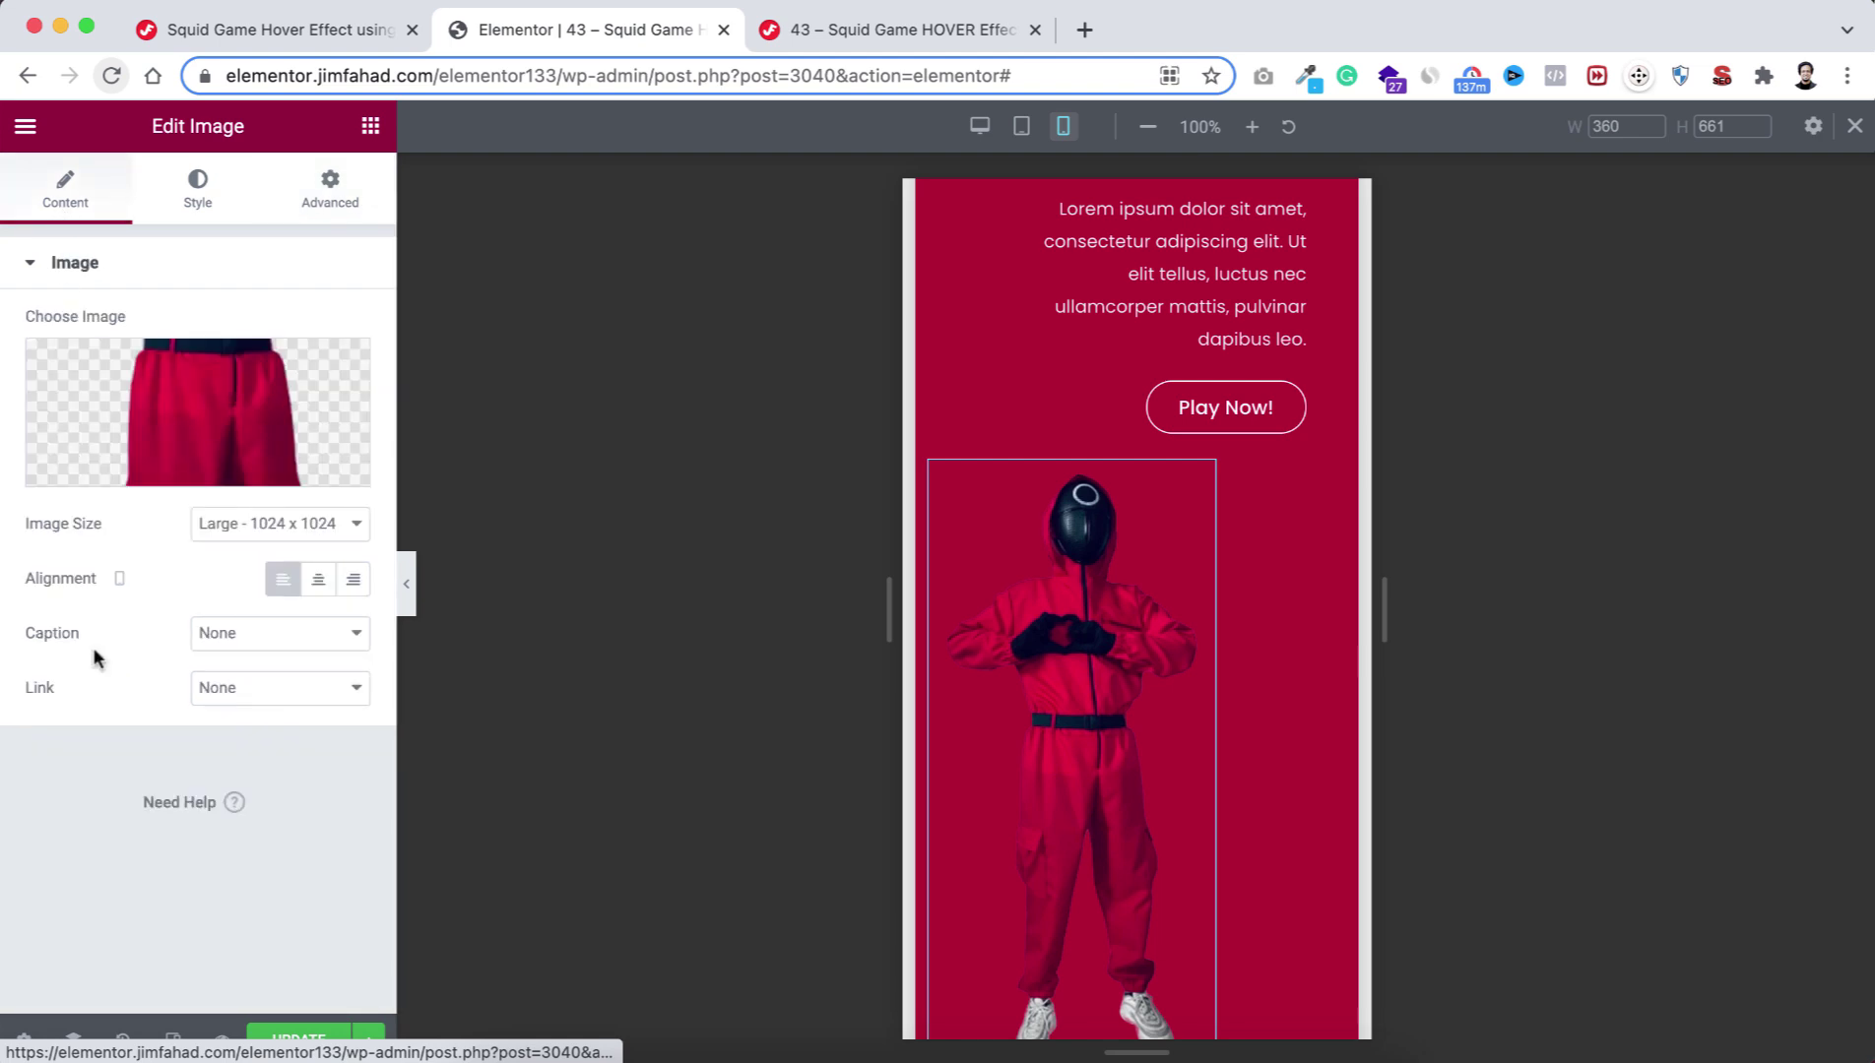
click(318, 583)
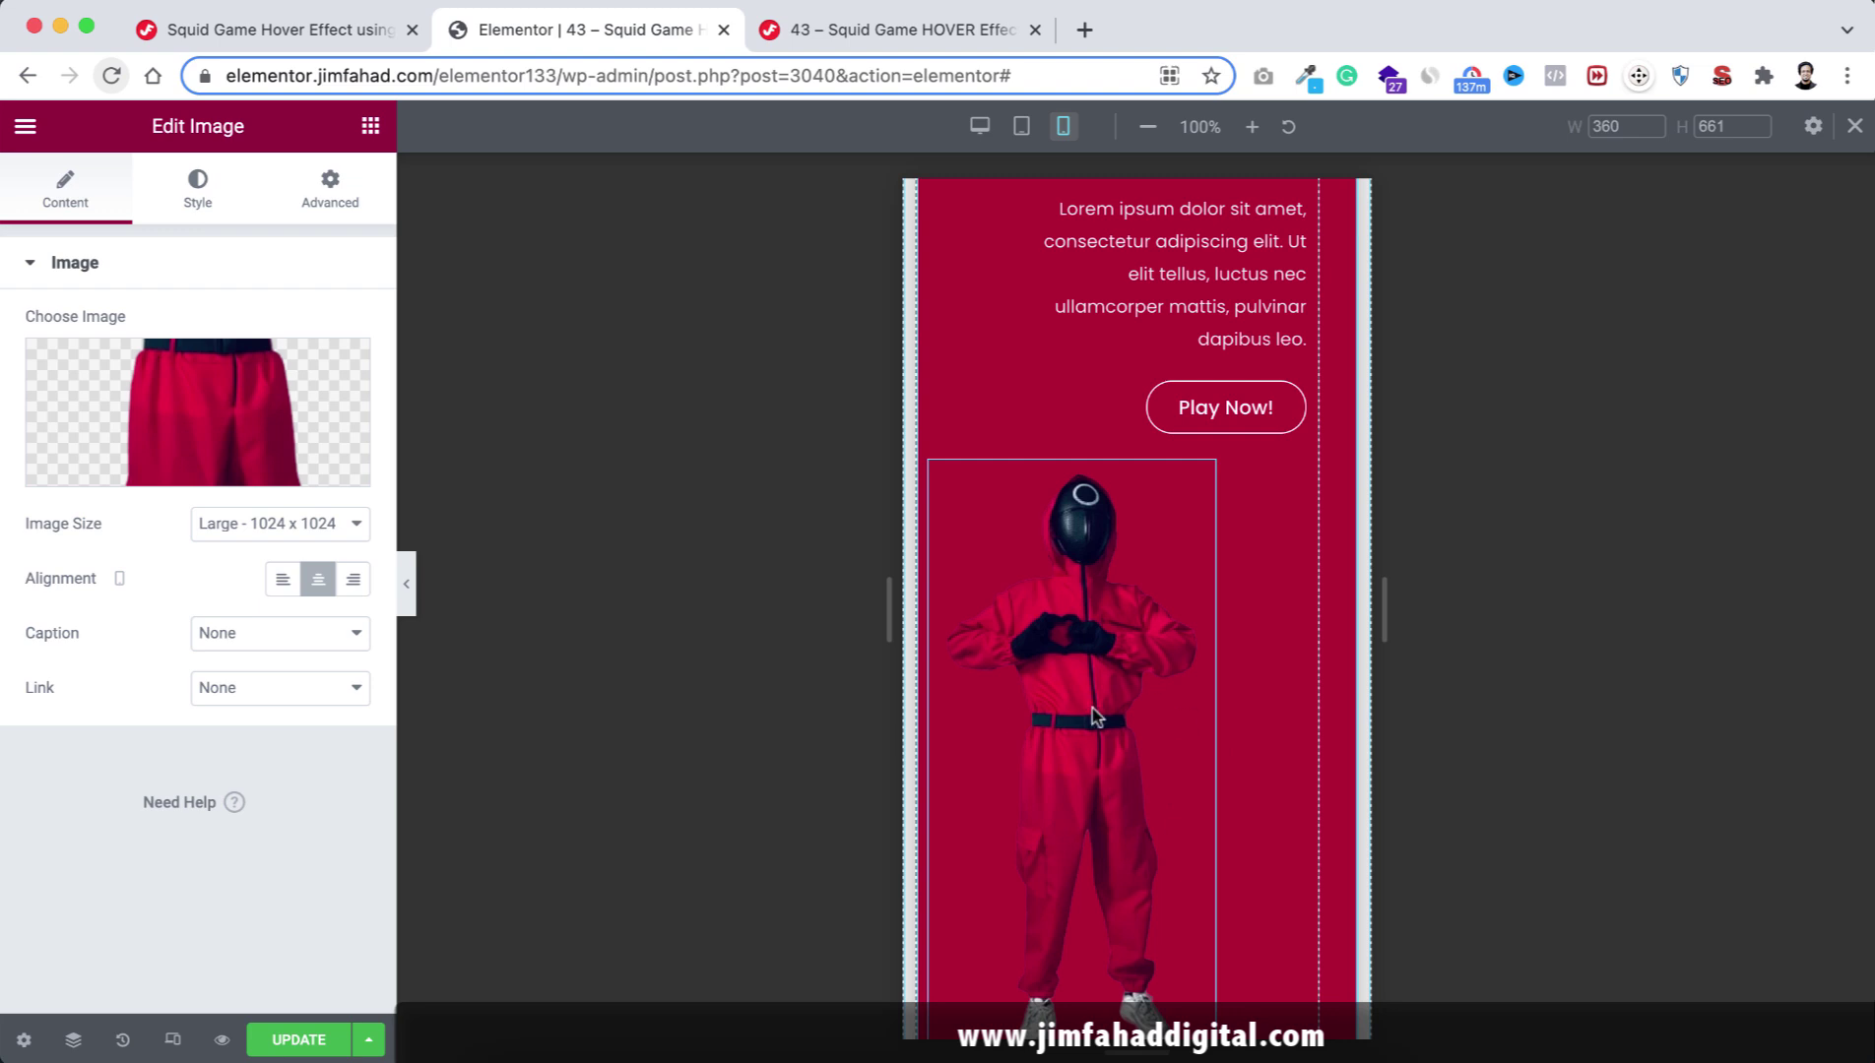
Set the character image's positioning width to Full Width (100%) for mobile.
click(328, 209)
scroll(221, 783, down, 5)
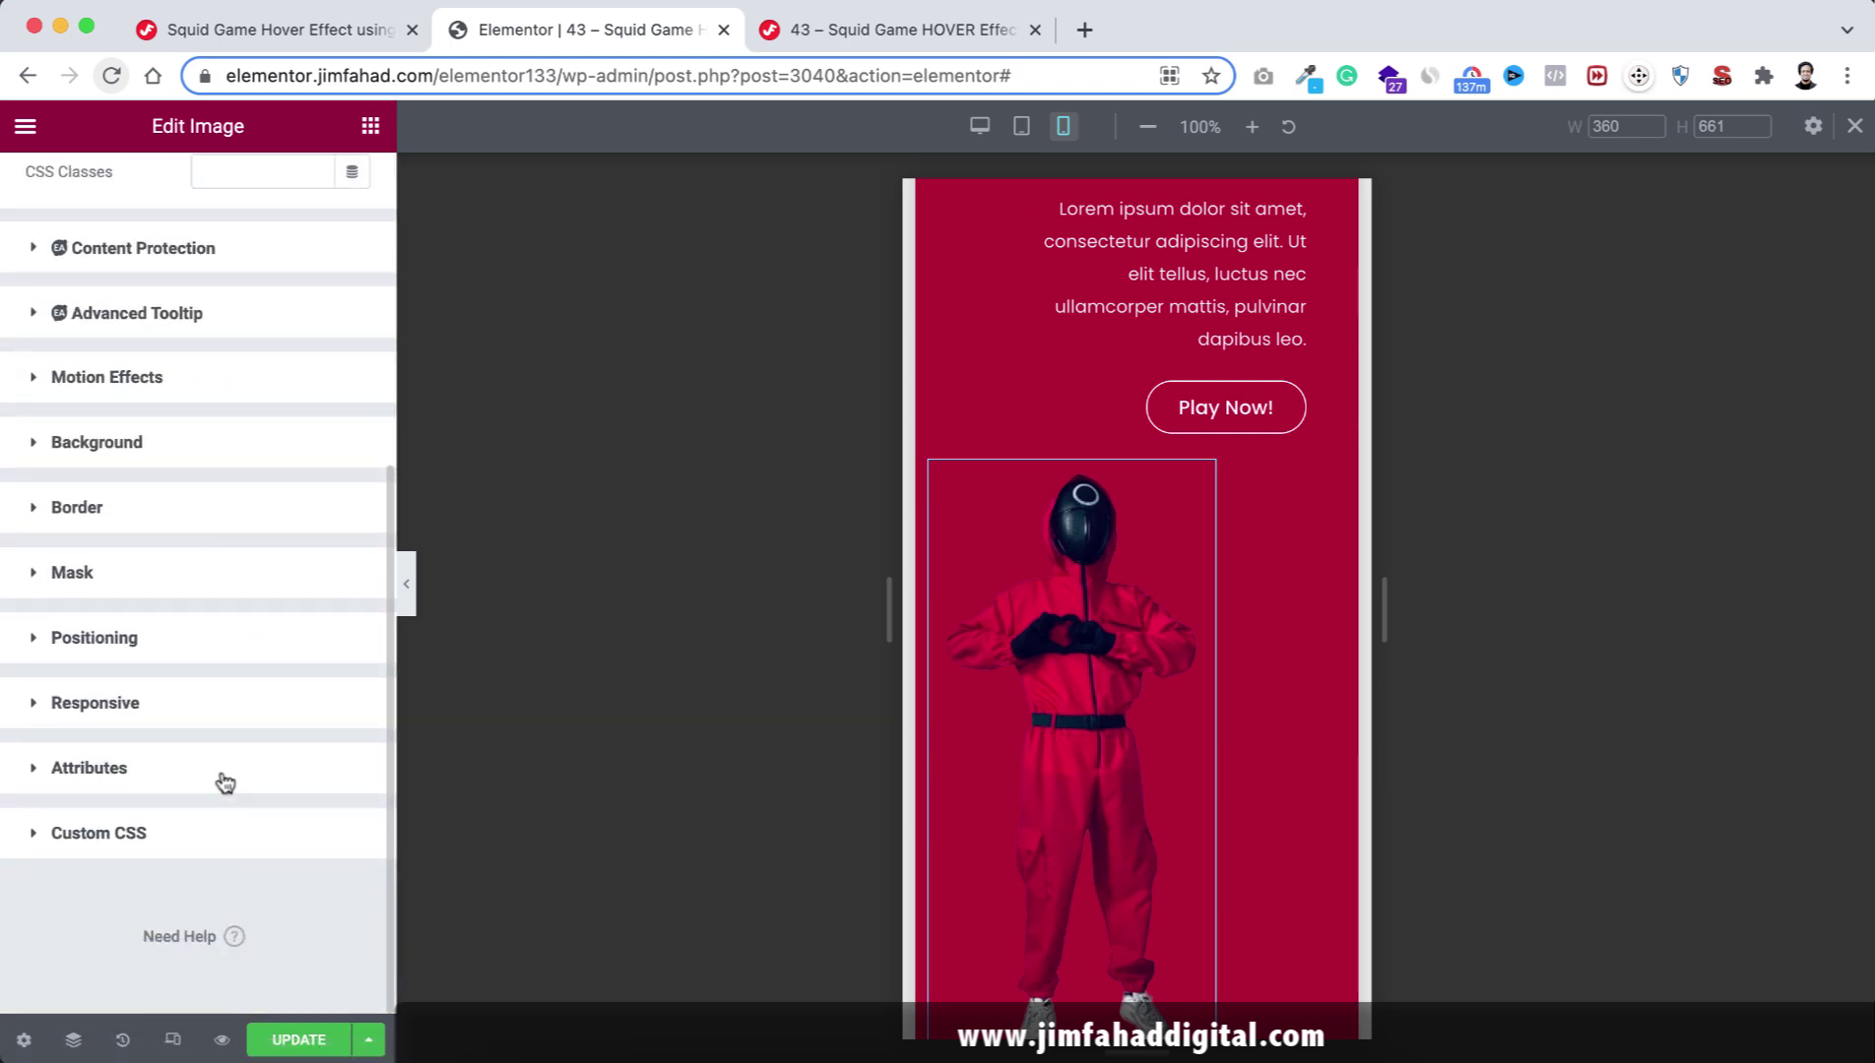
click(127, 642)
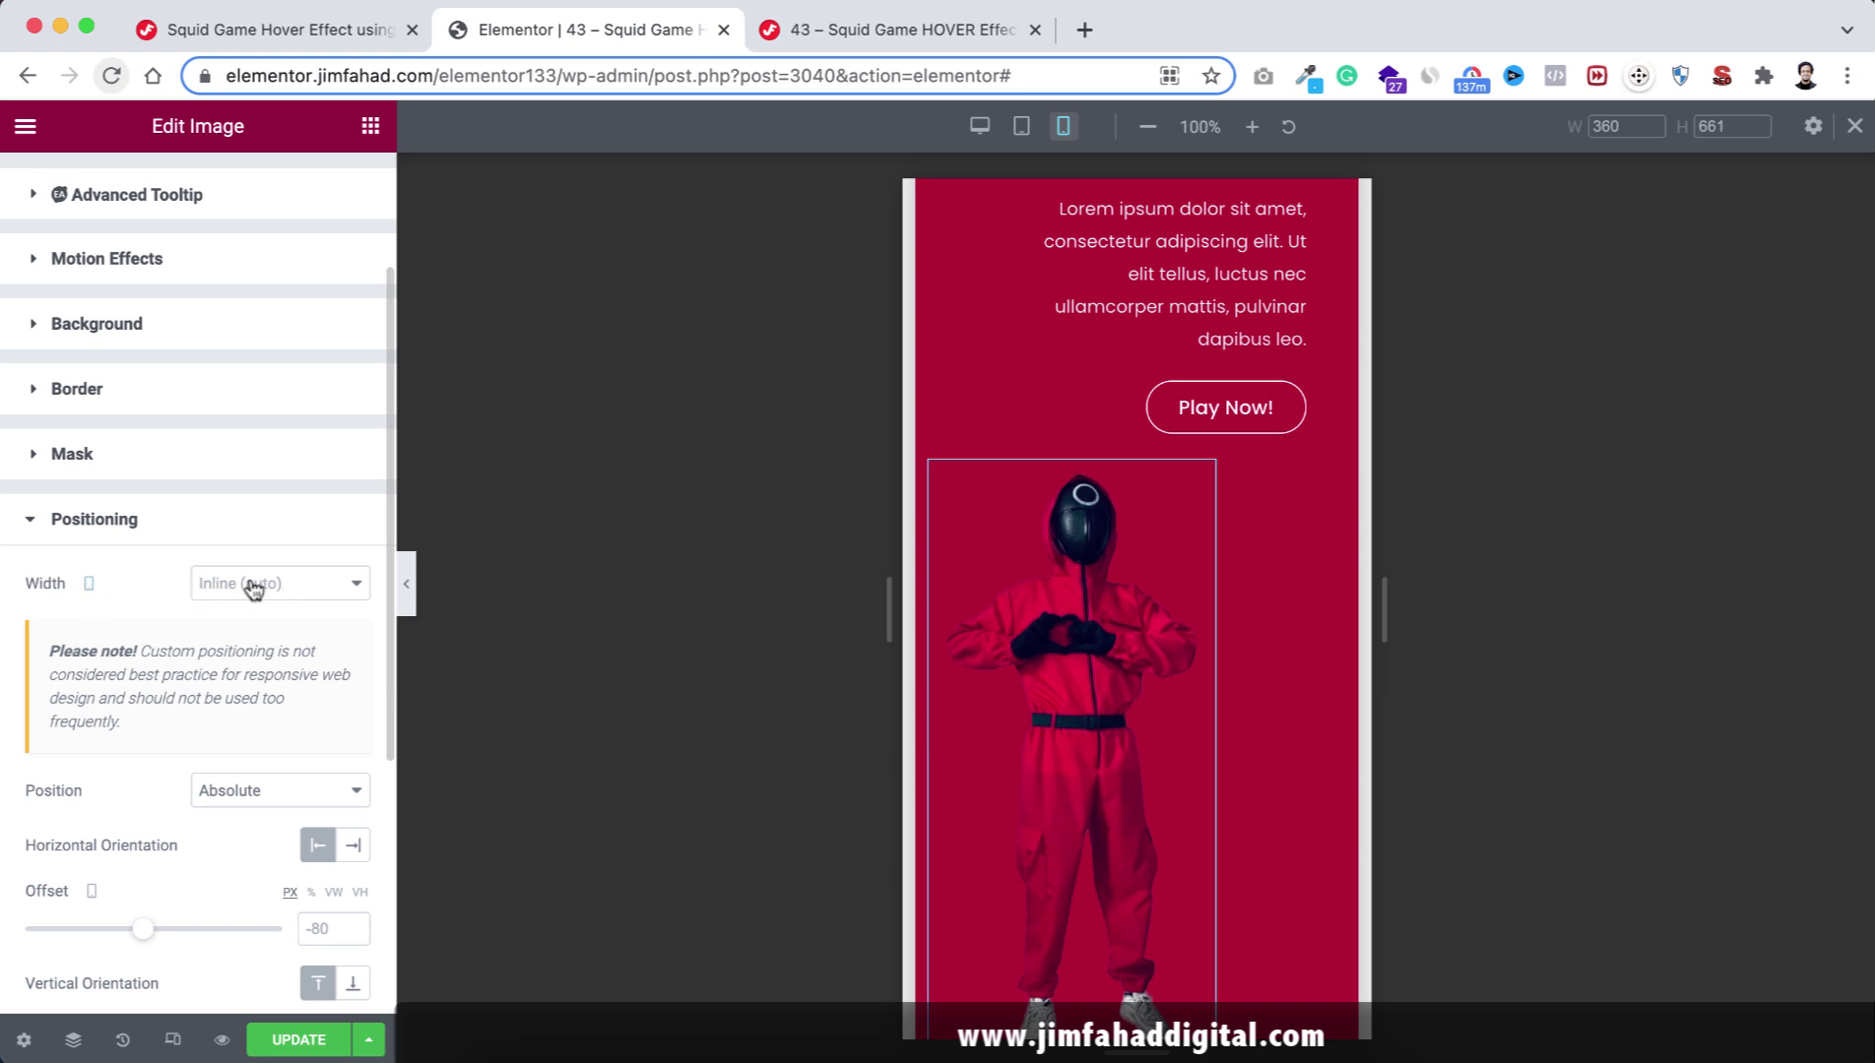
click(252, 585)
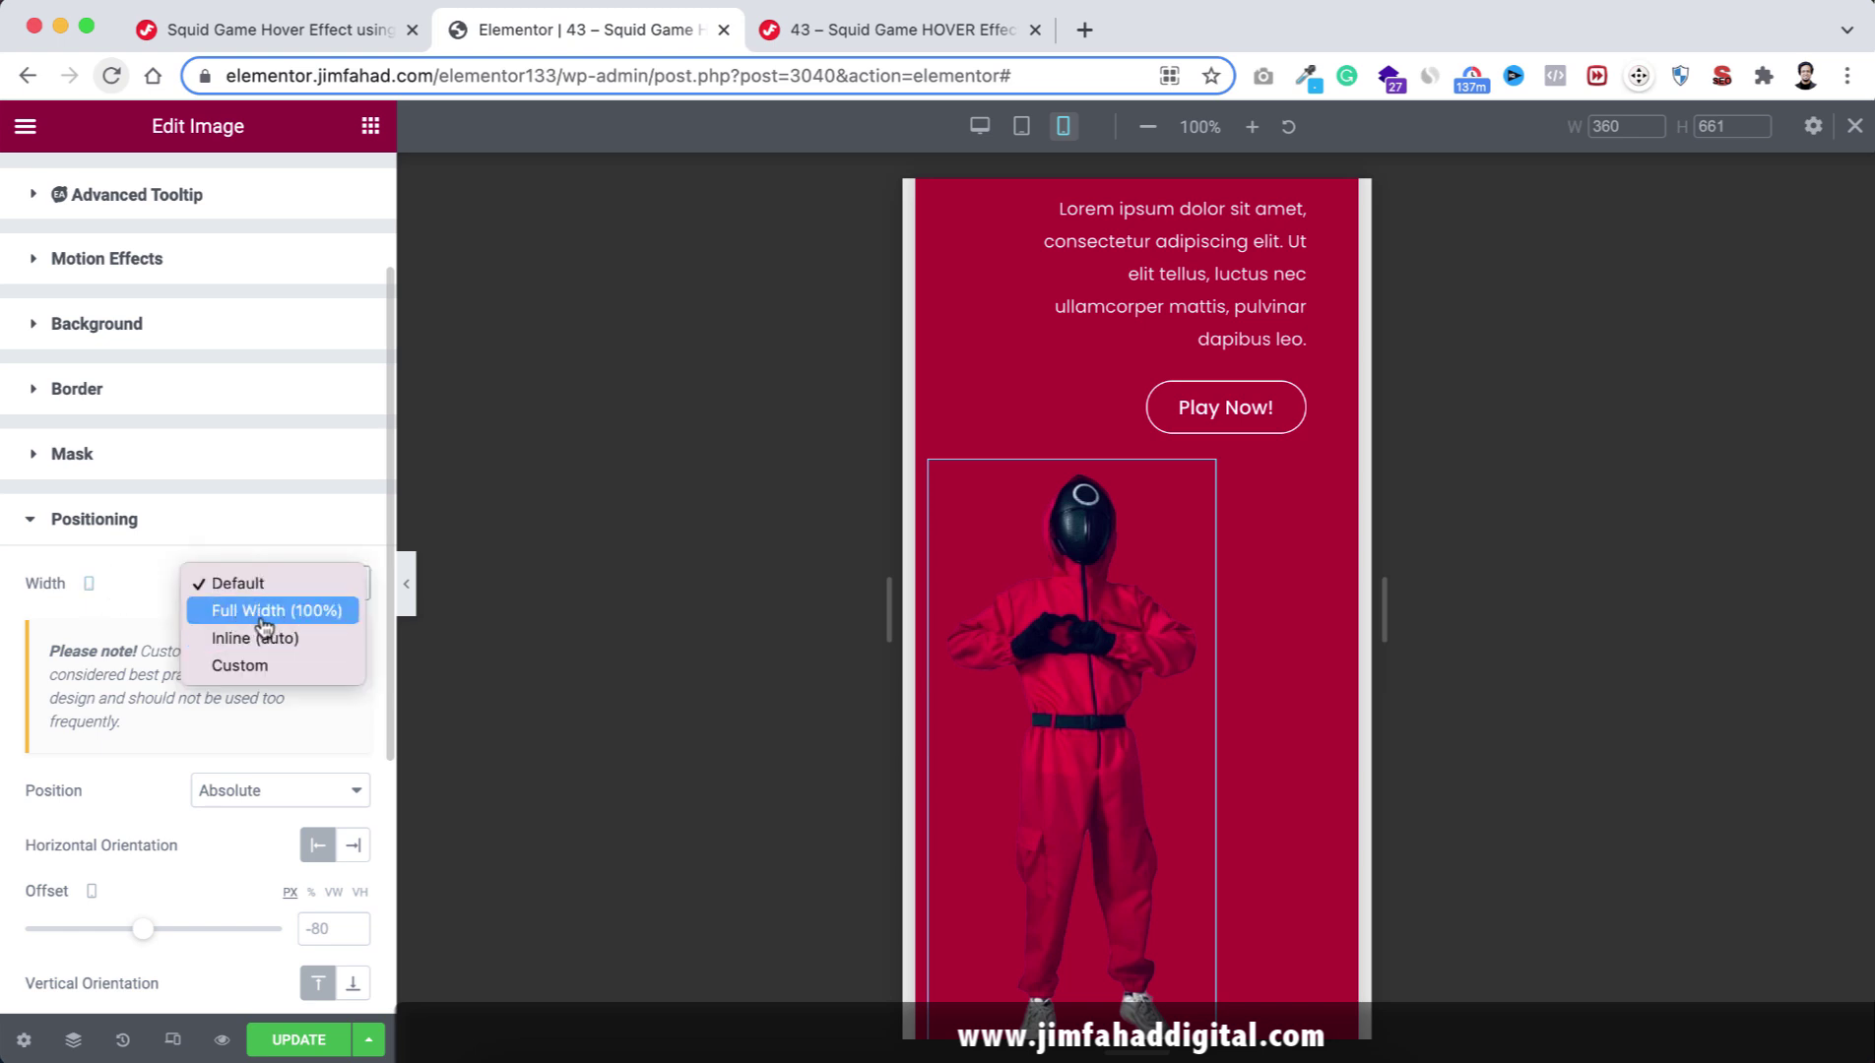
click(264, 611)
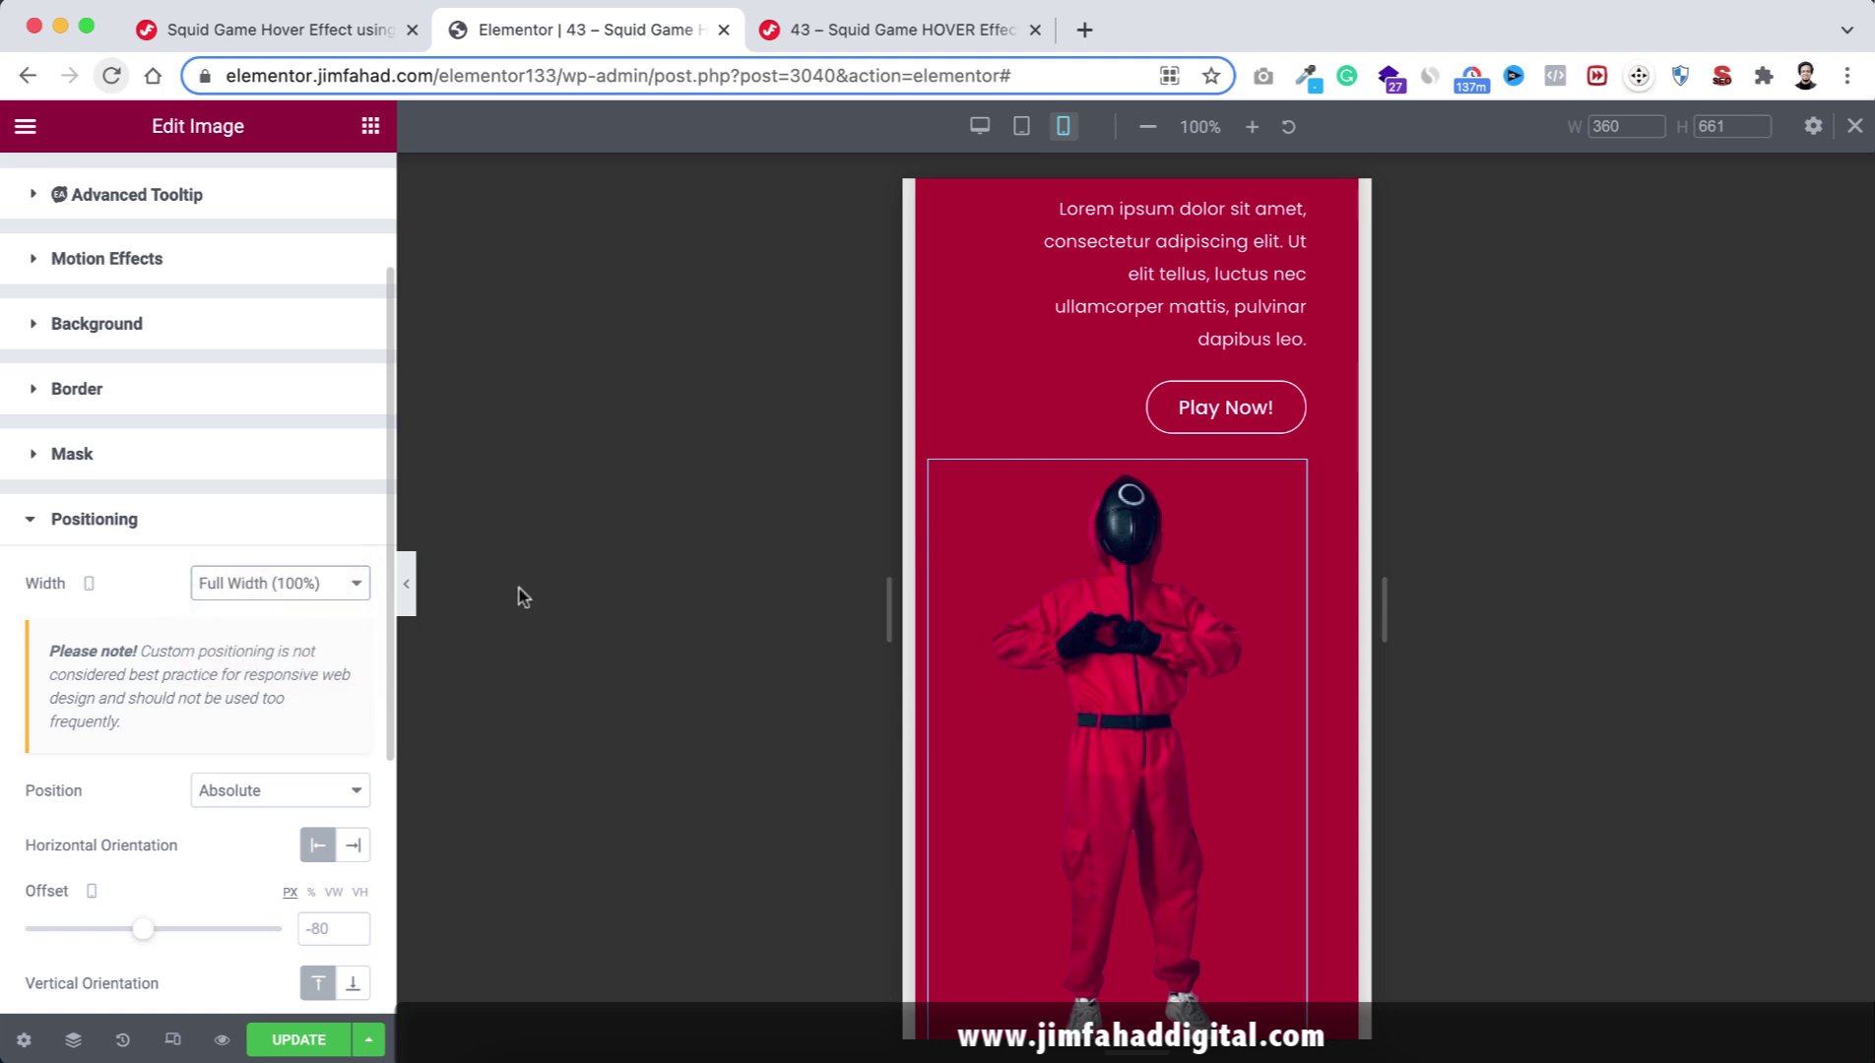
scroll(1201, 705, down, 3)
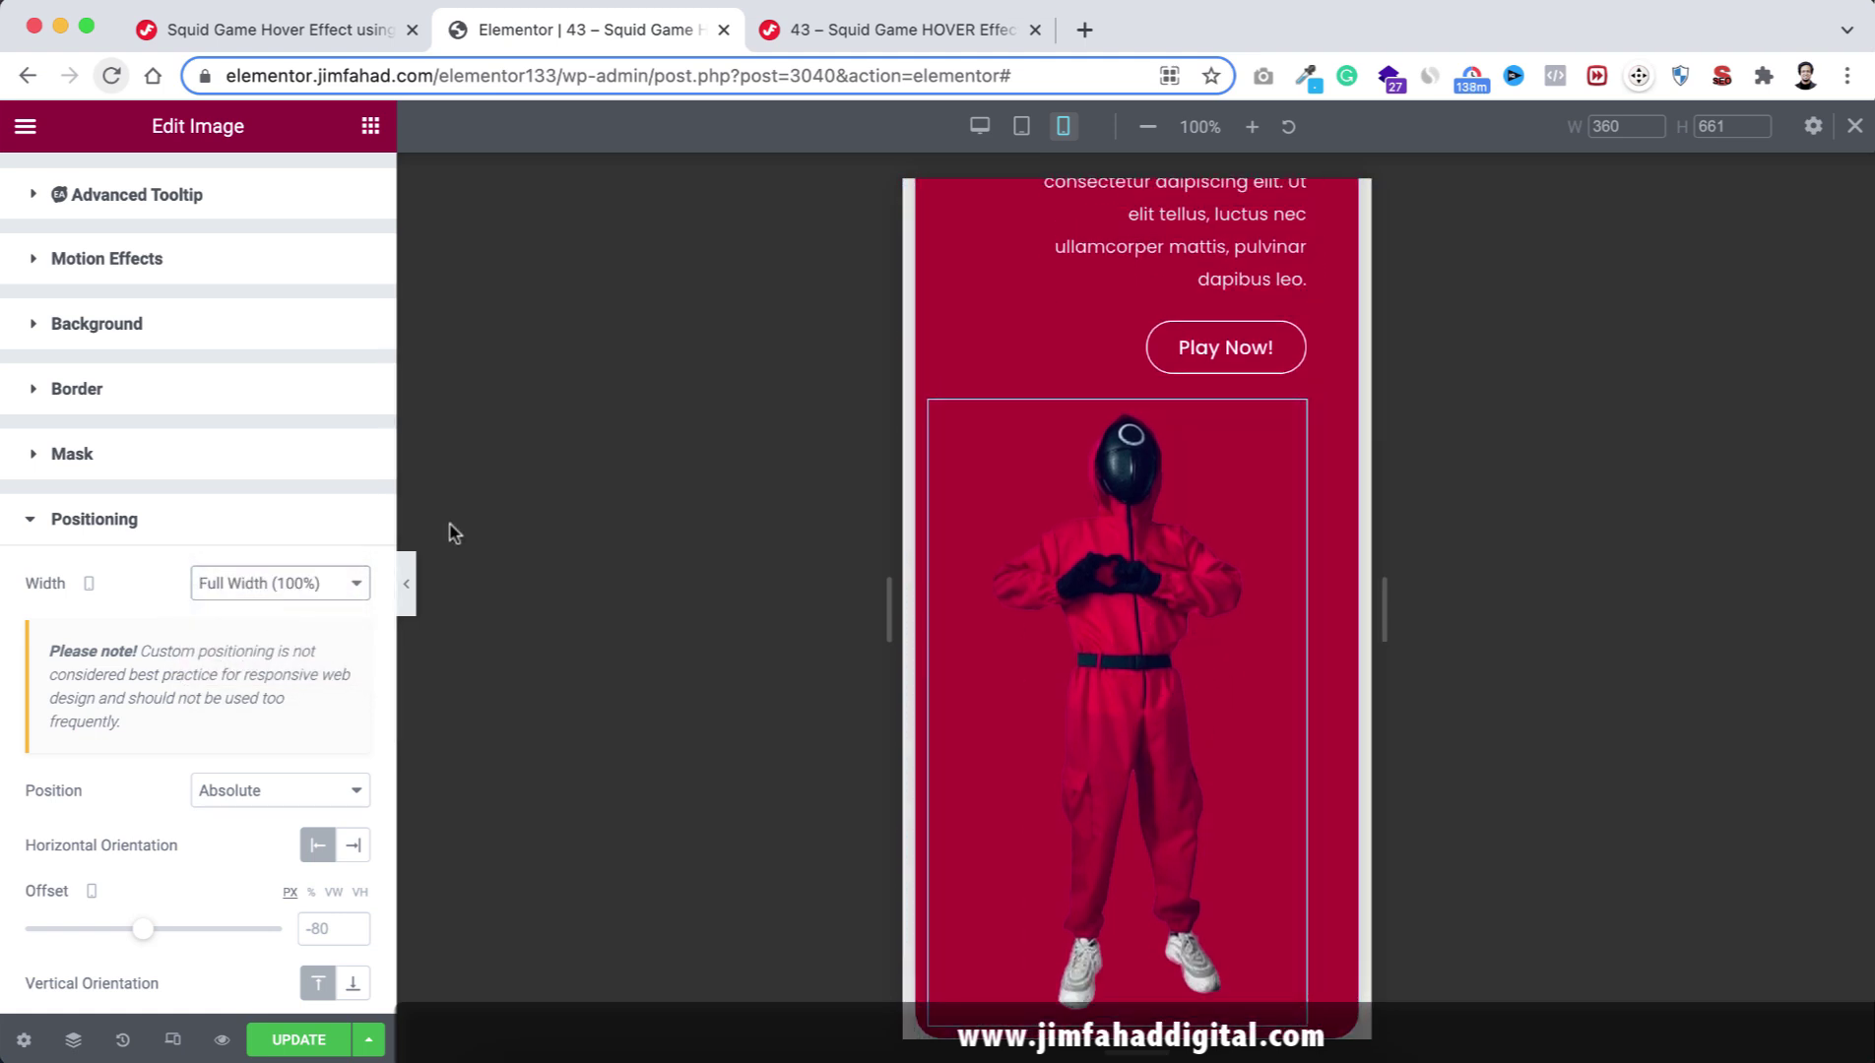
scroll(255, 355, up, 3)
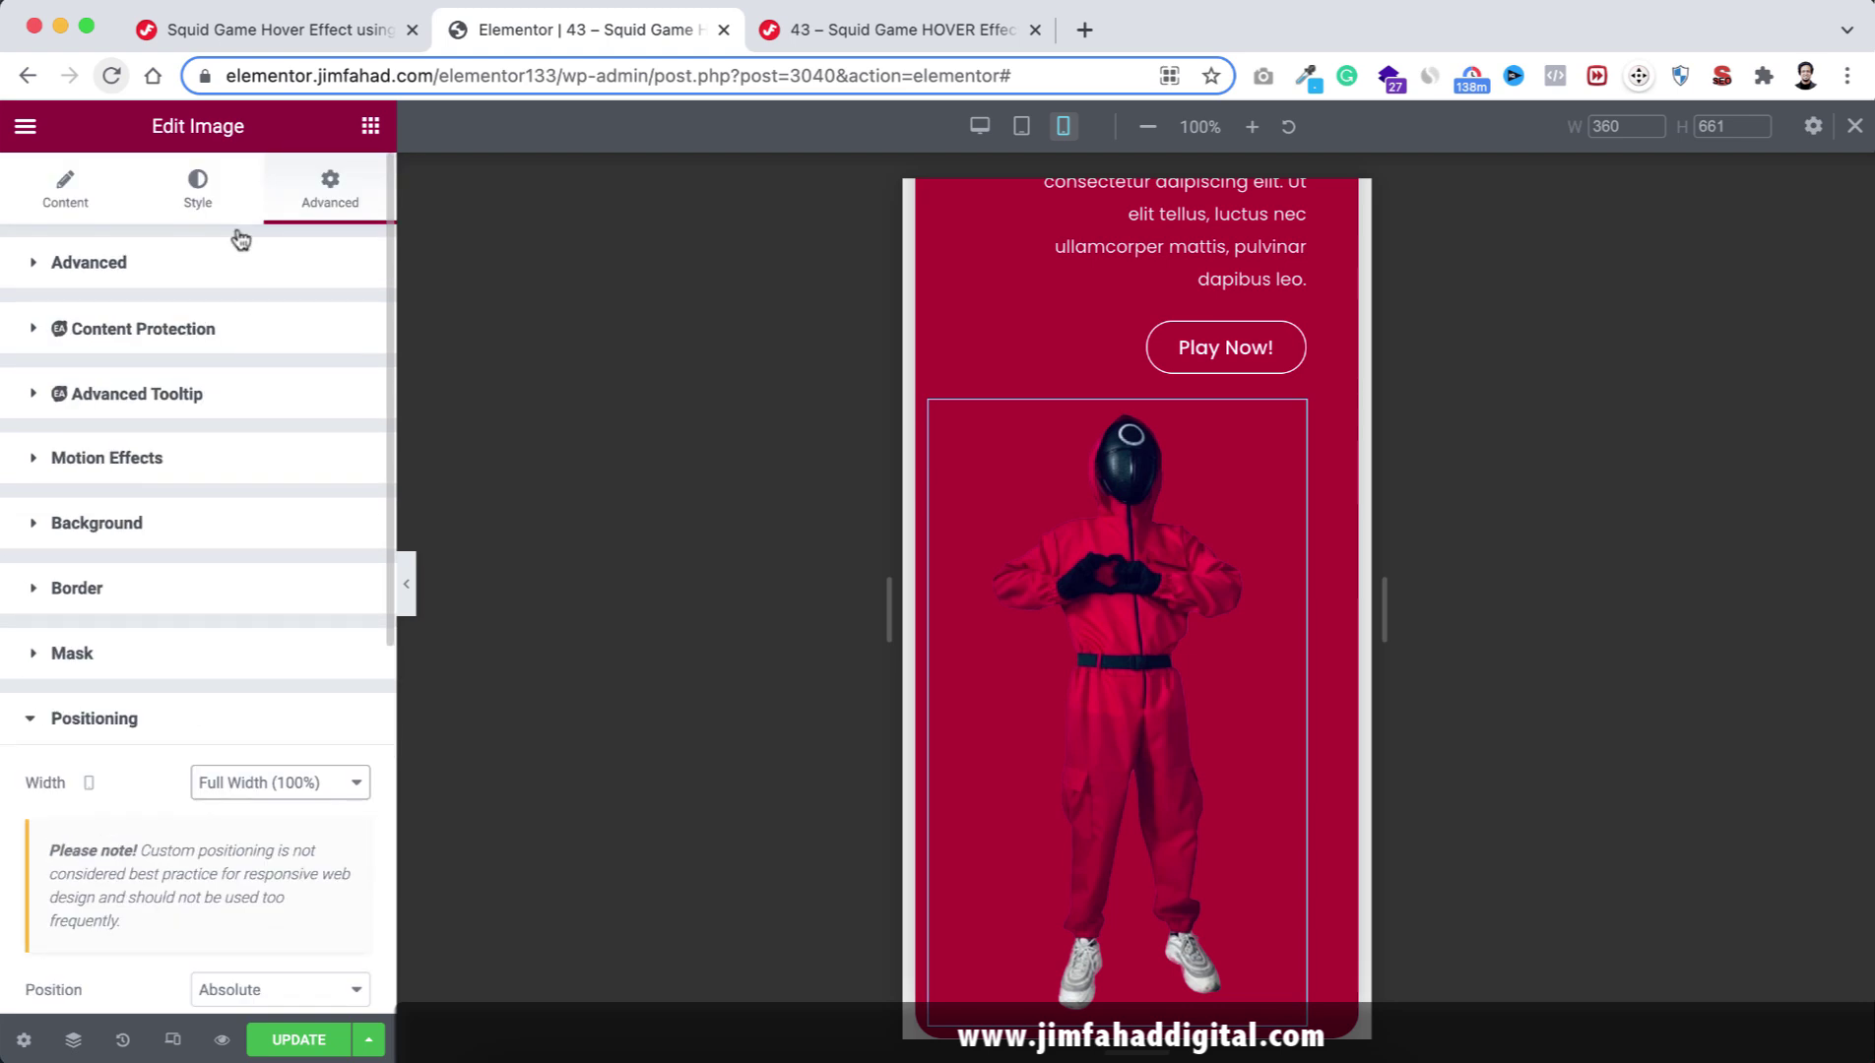
Set the character image's height to 240 px for mobile.
click(197, 190)
click(311, 521)
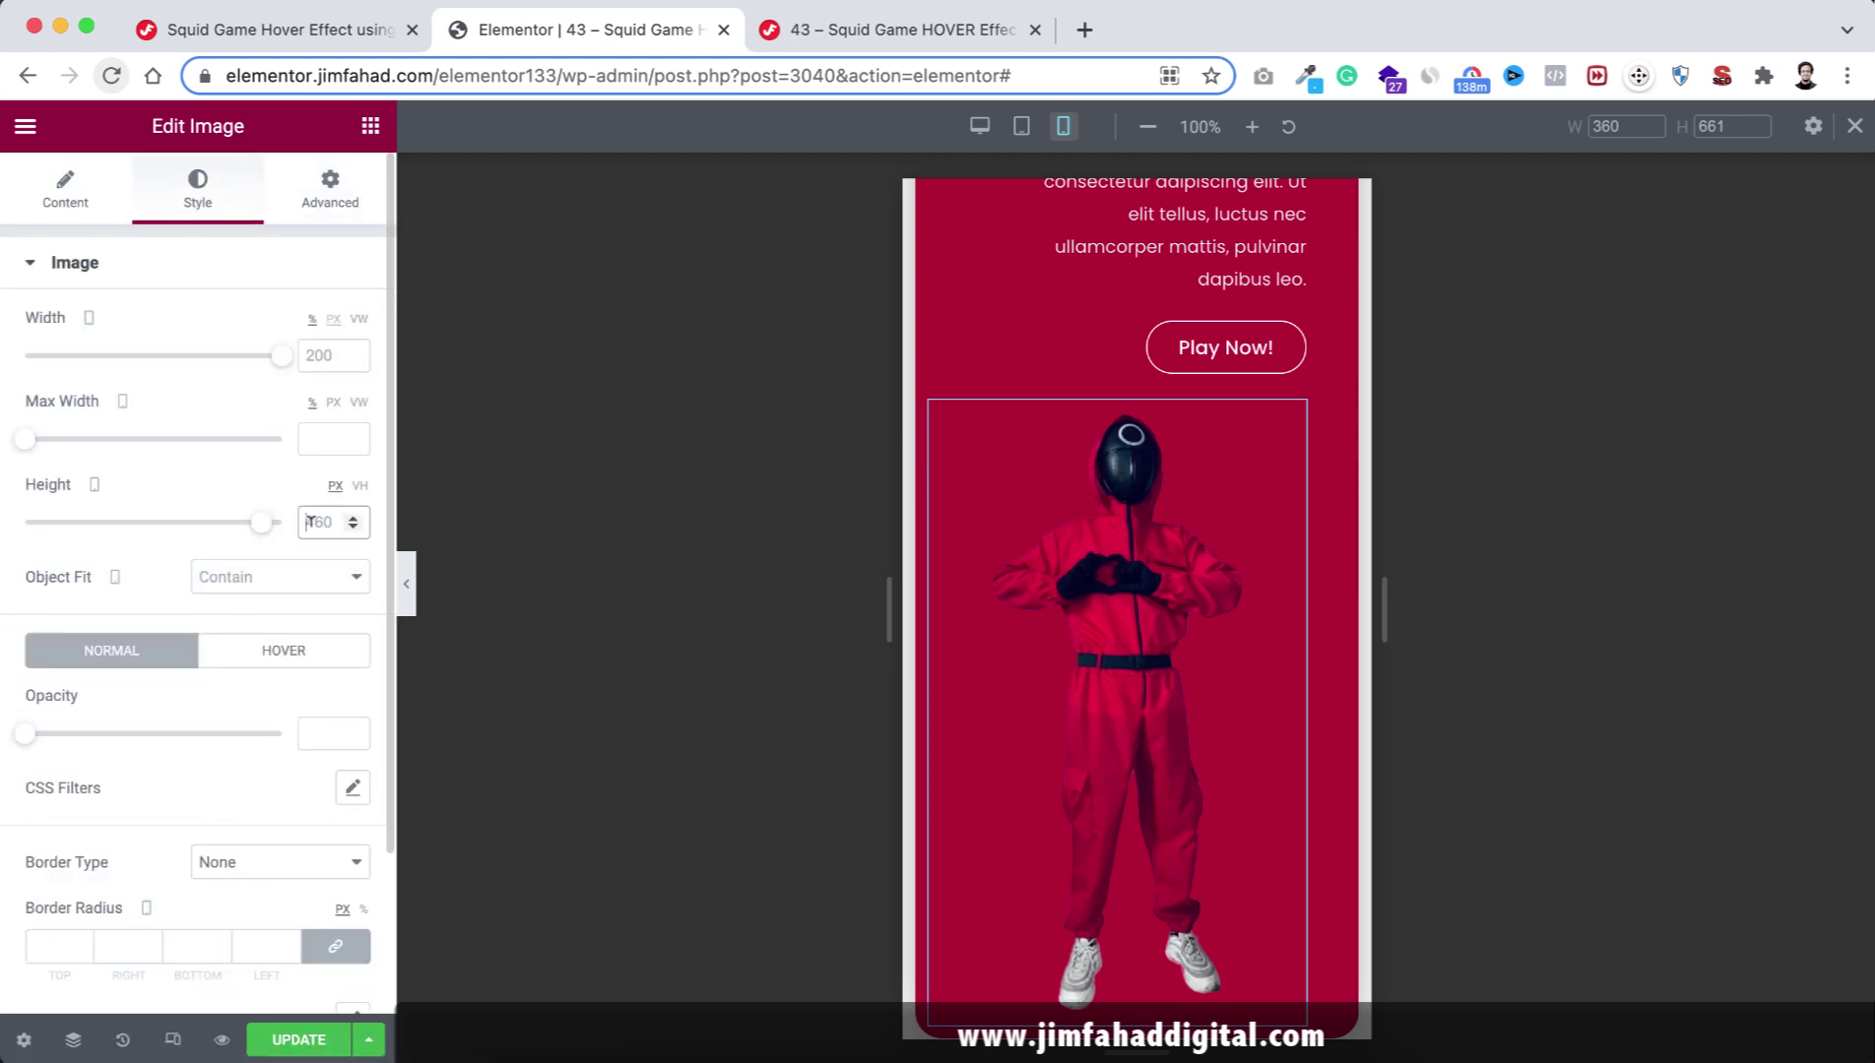
text(240)
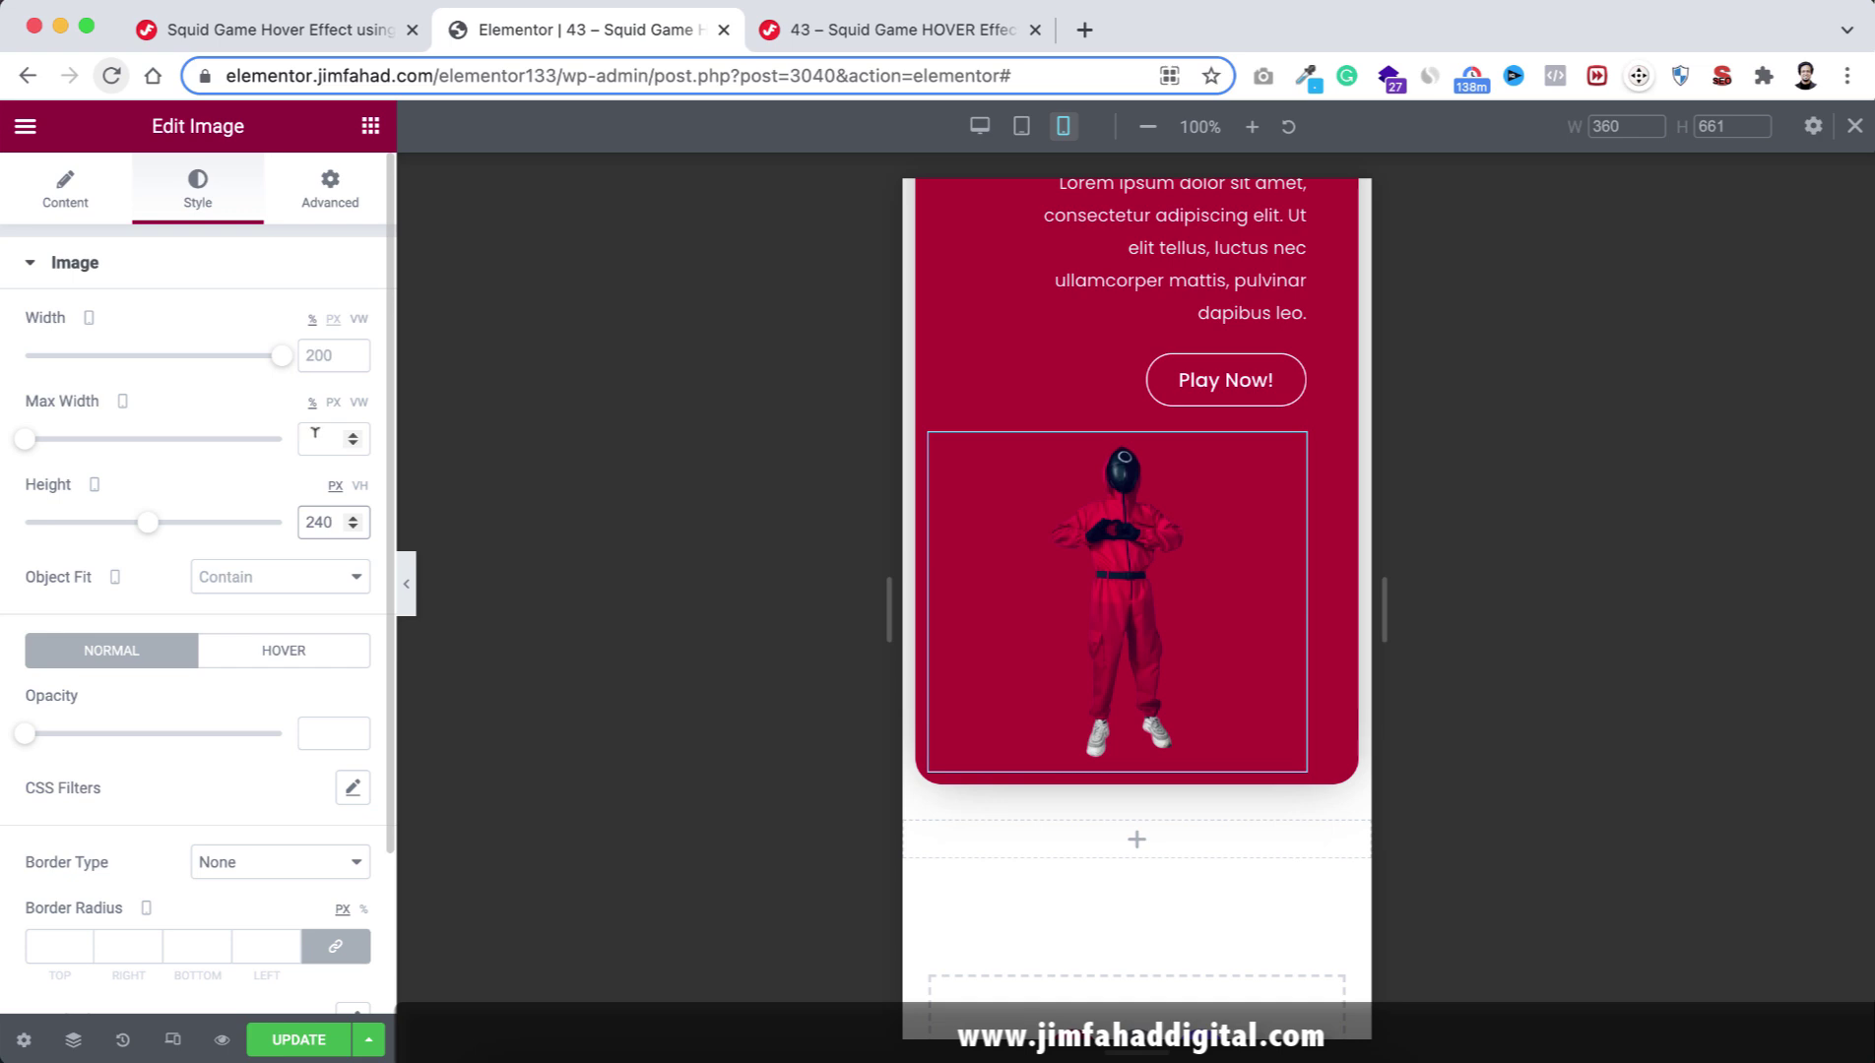
Unlink the character image's mobile margins and set only the bottom margin to 40 px.
click(330, 185)
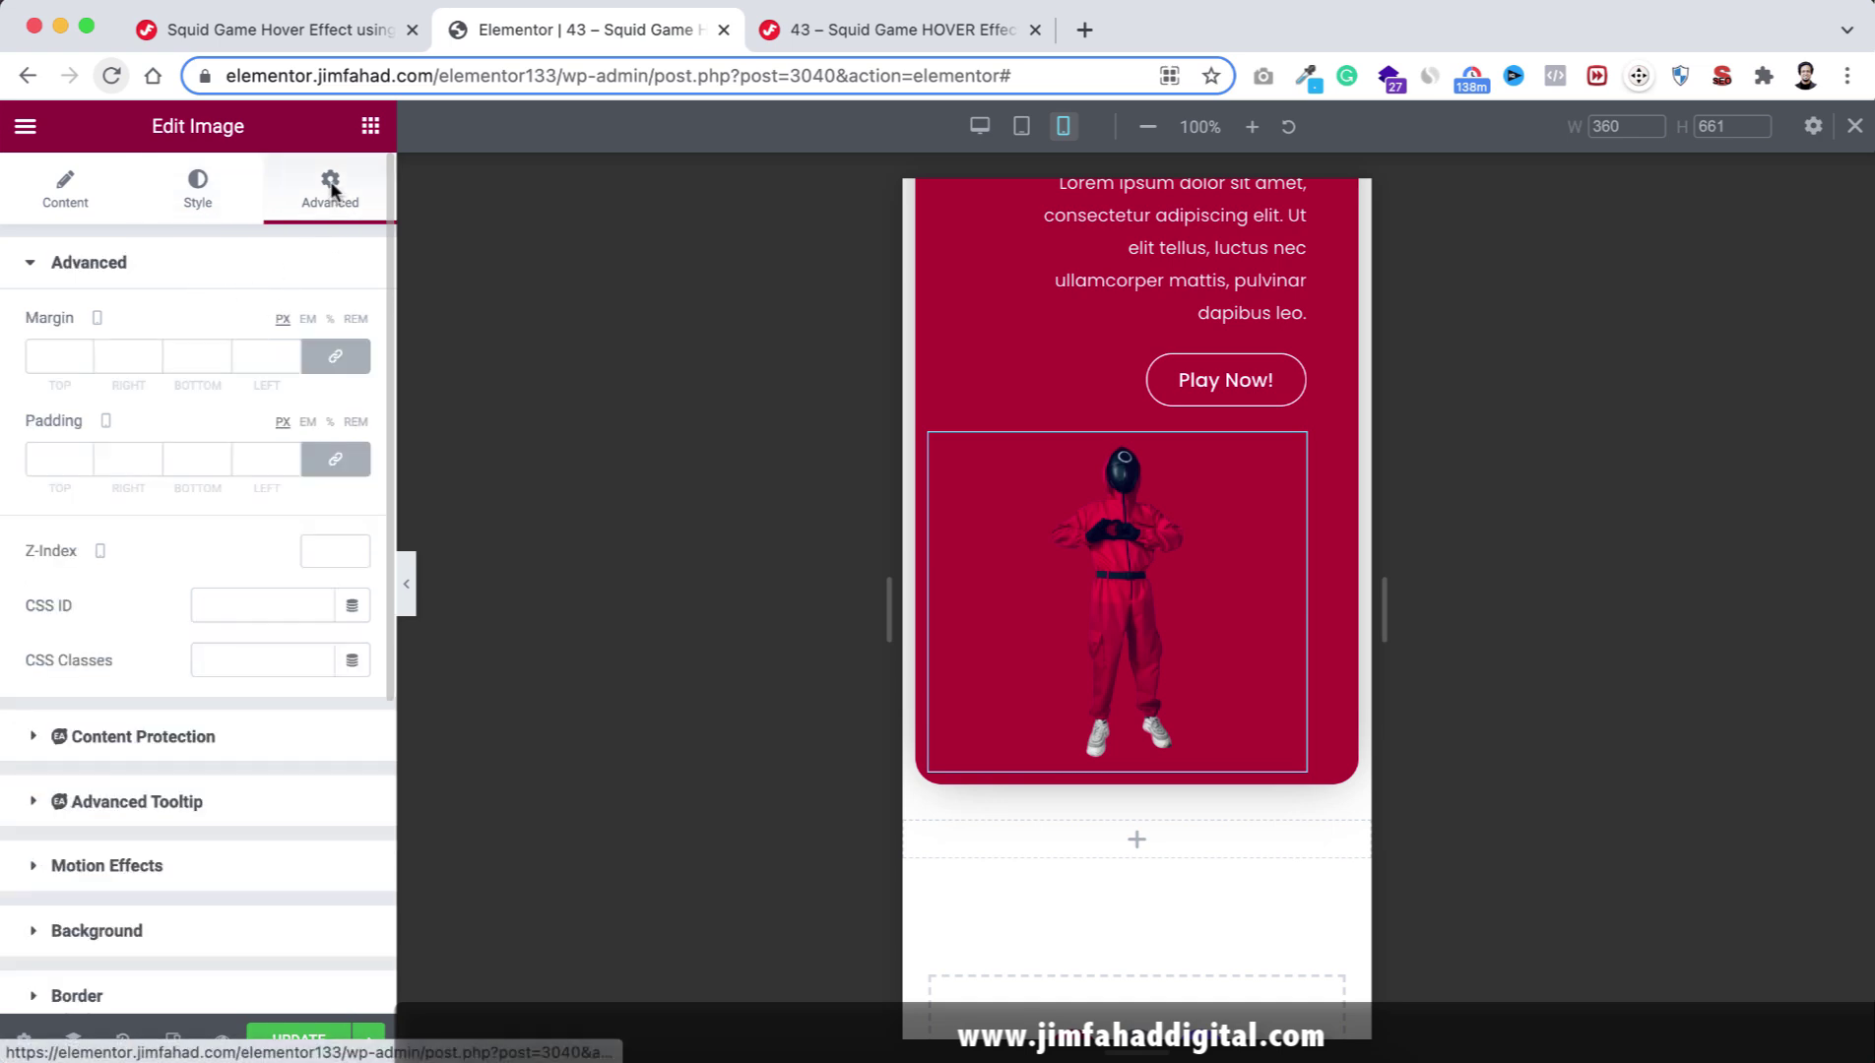
click(352, 356)
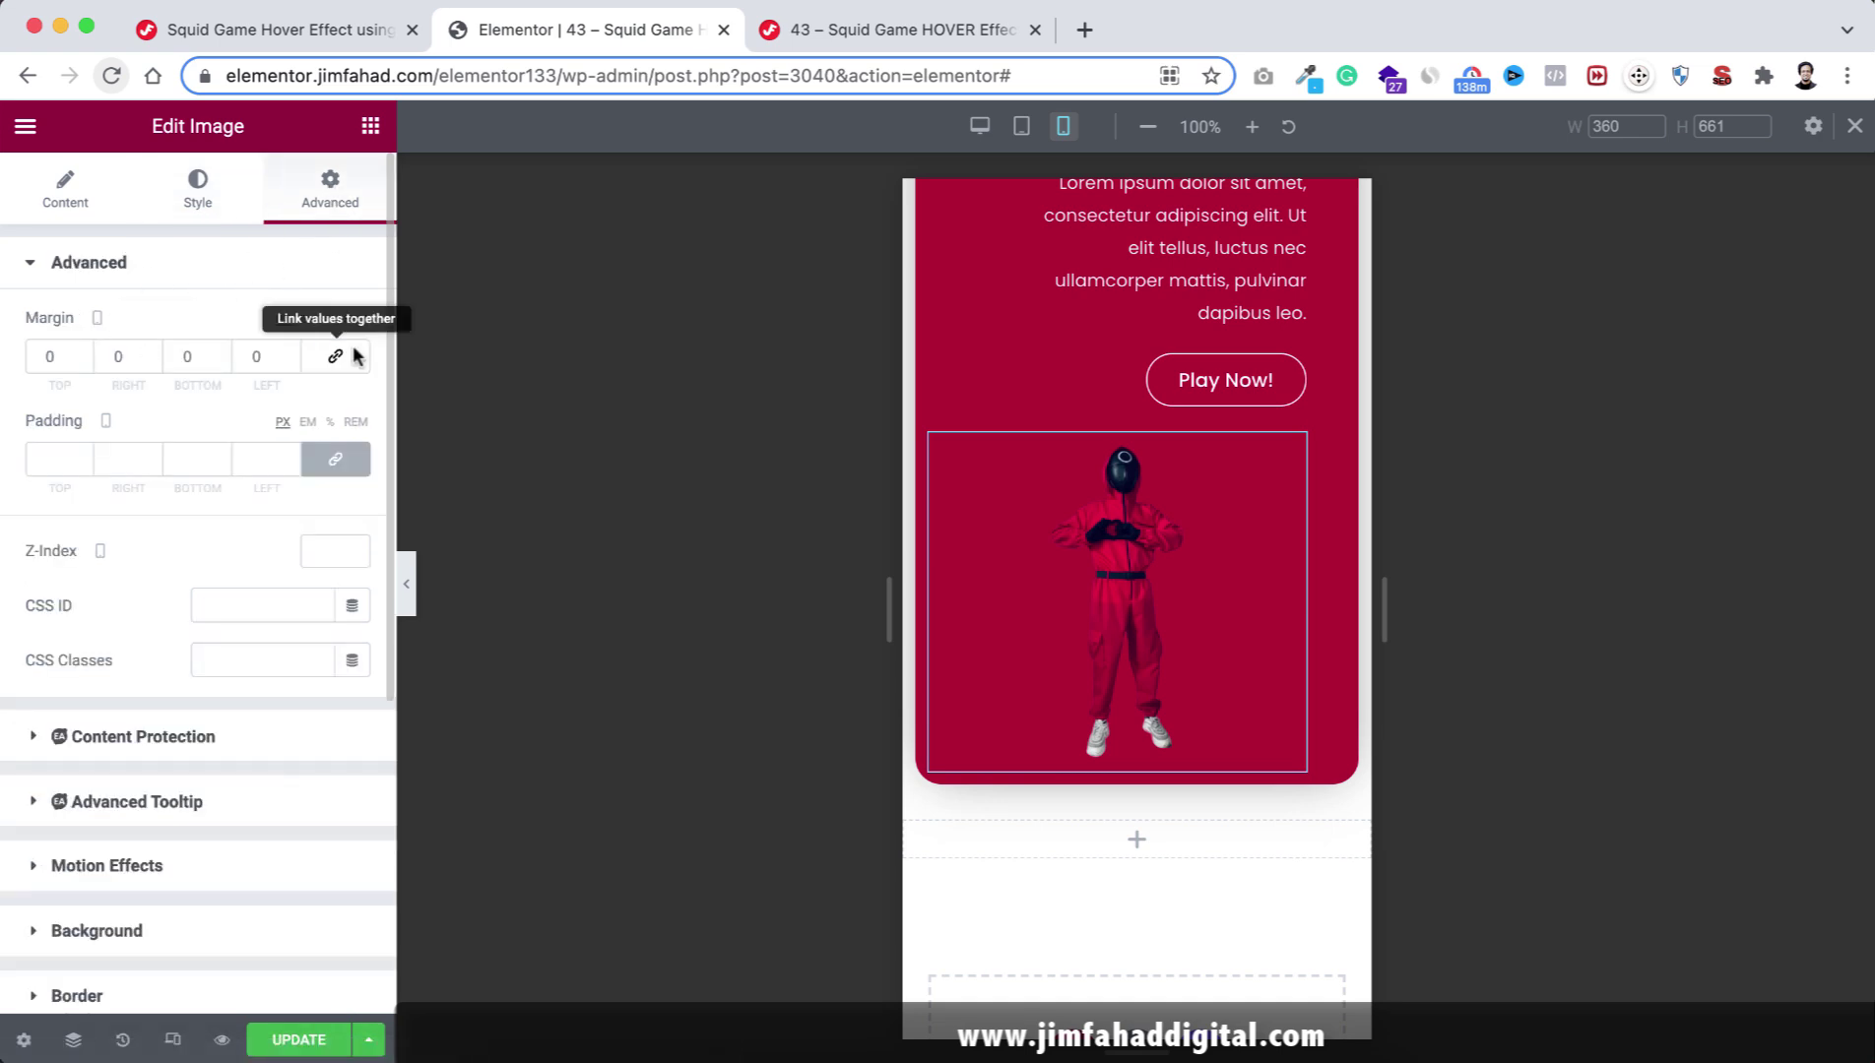
click(186, 357)
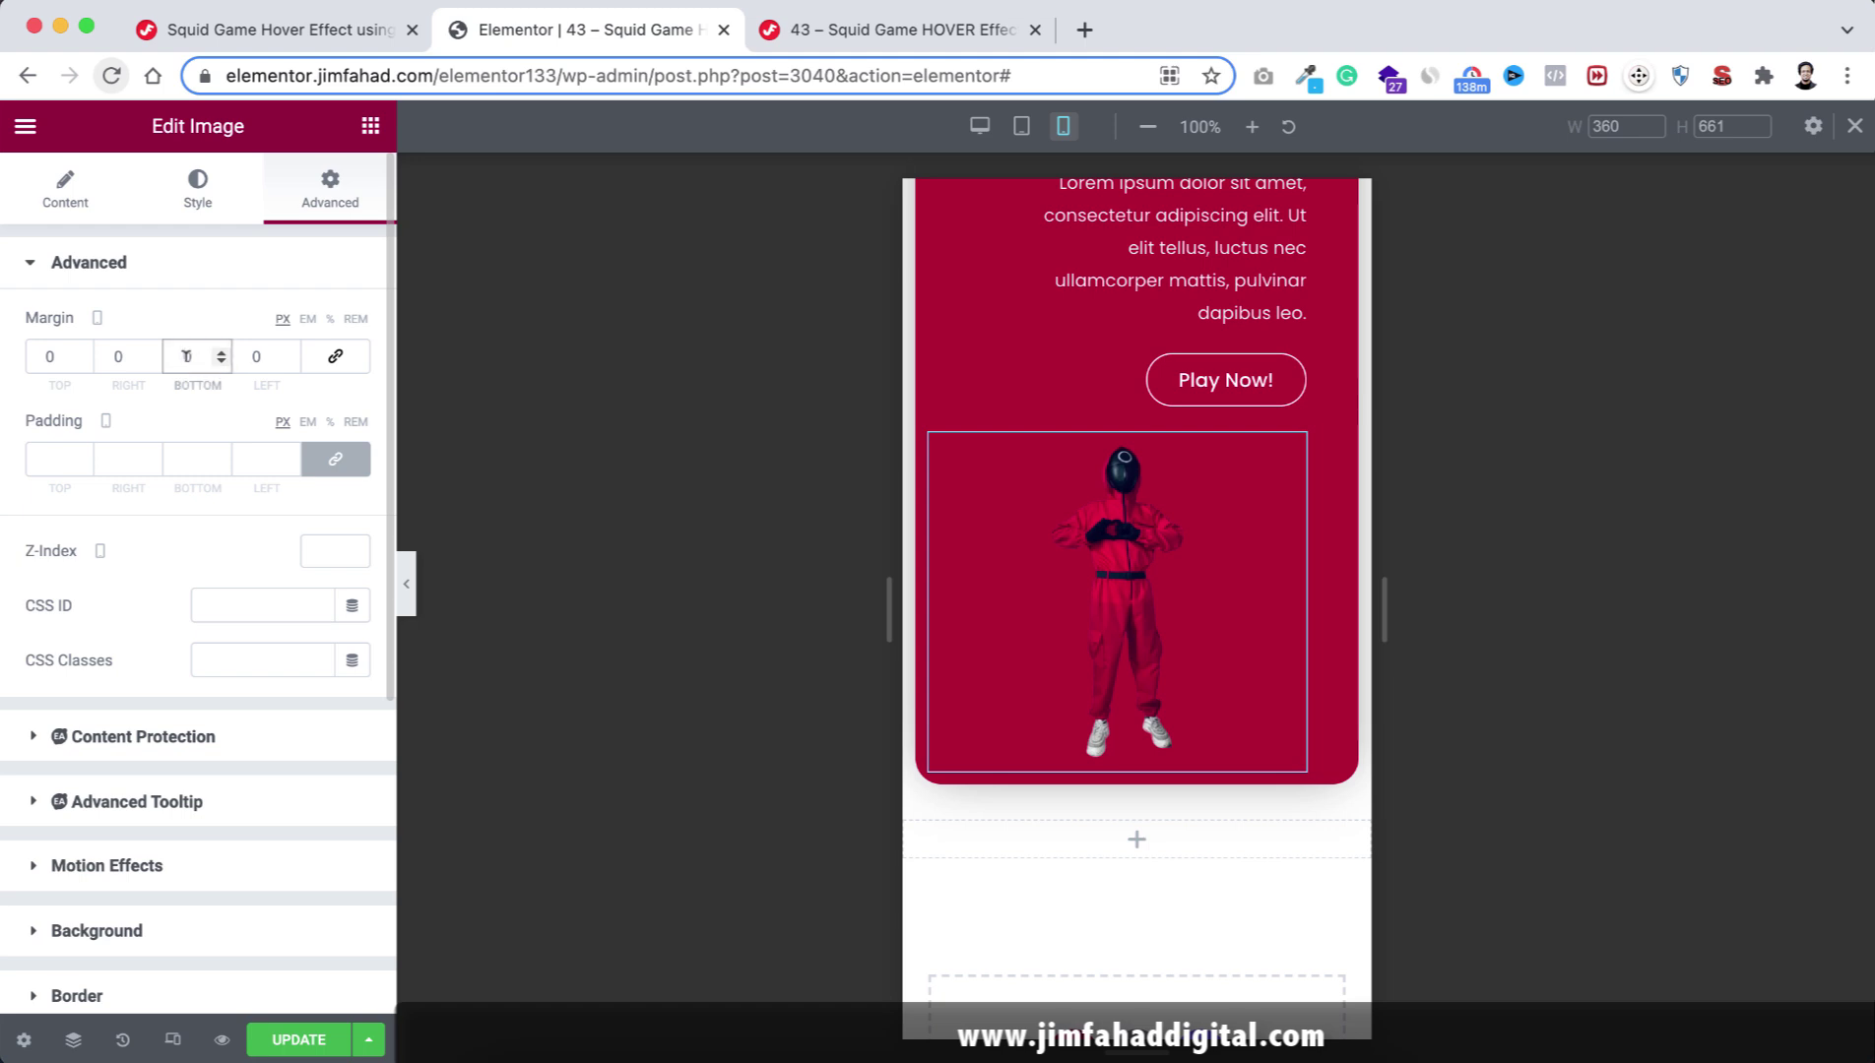
text(4)
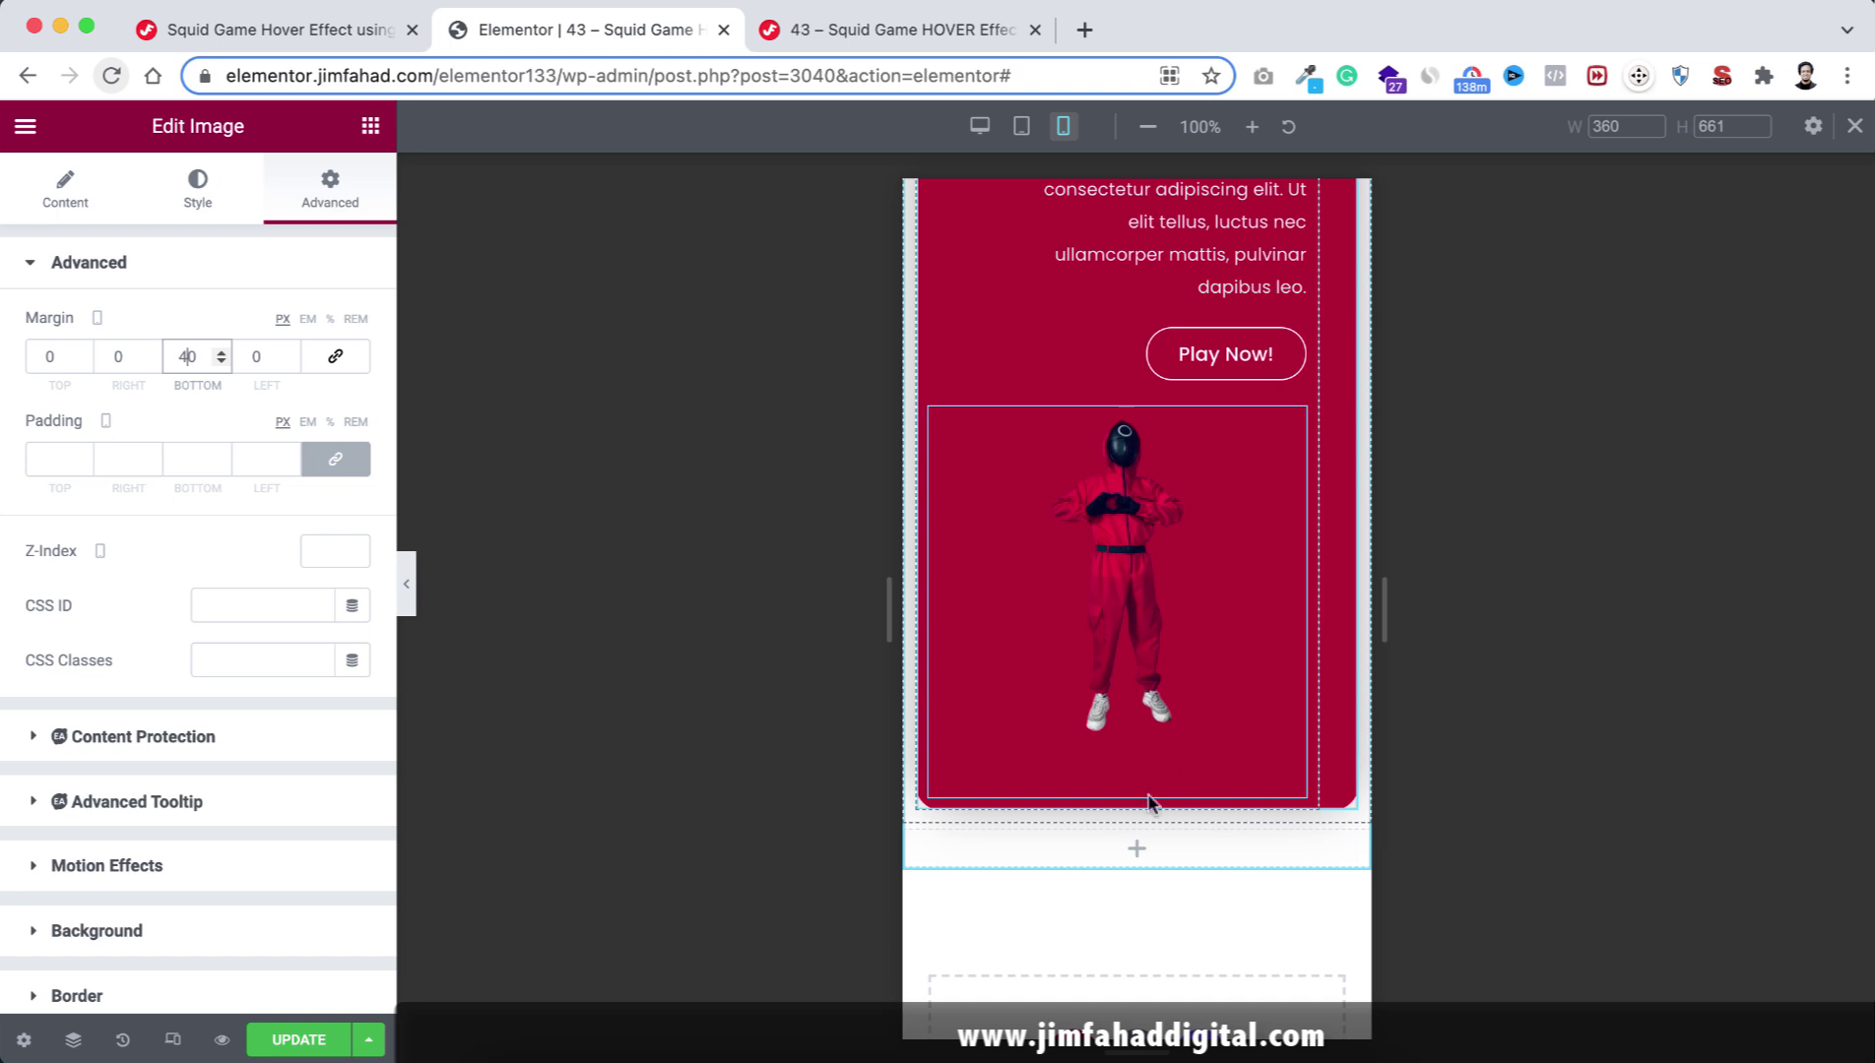
scroll(1193, 541, up, 2)
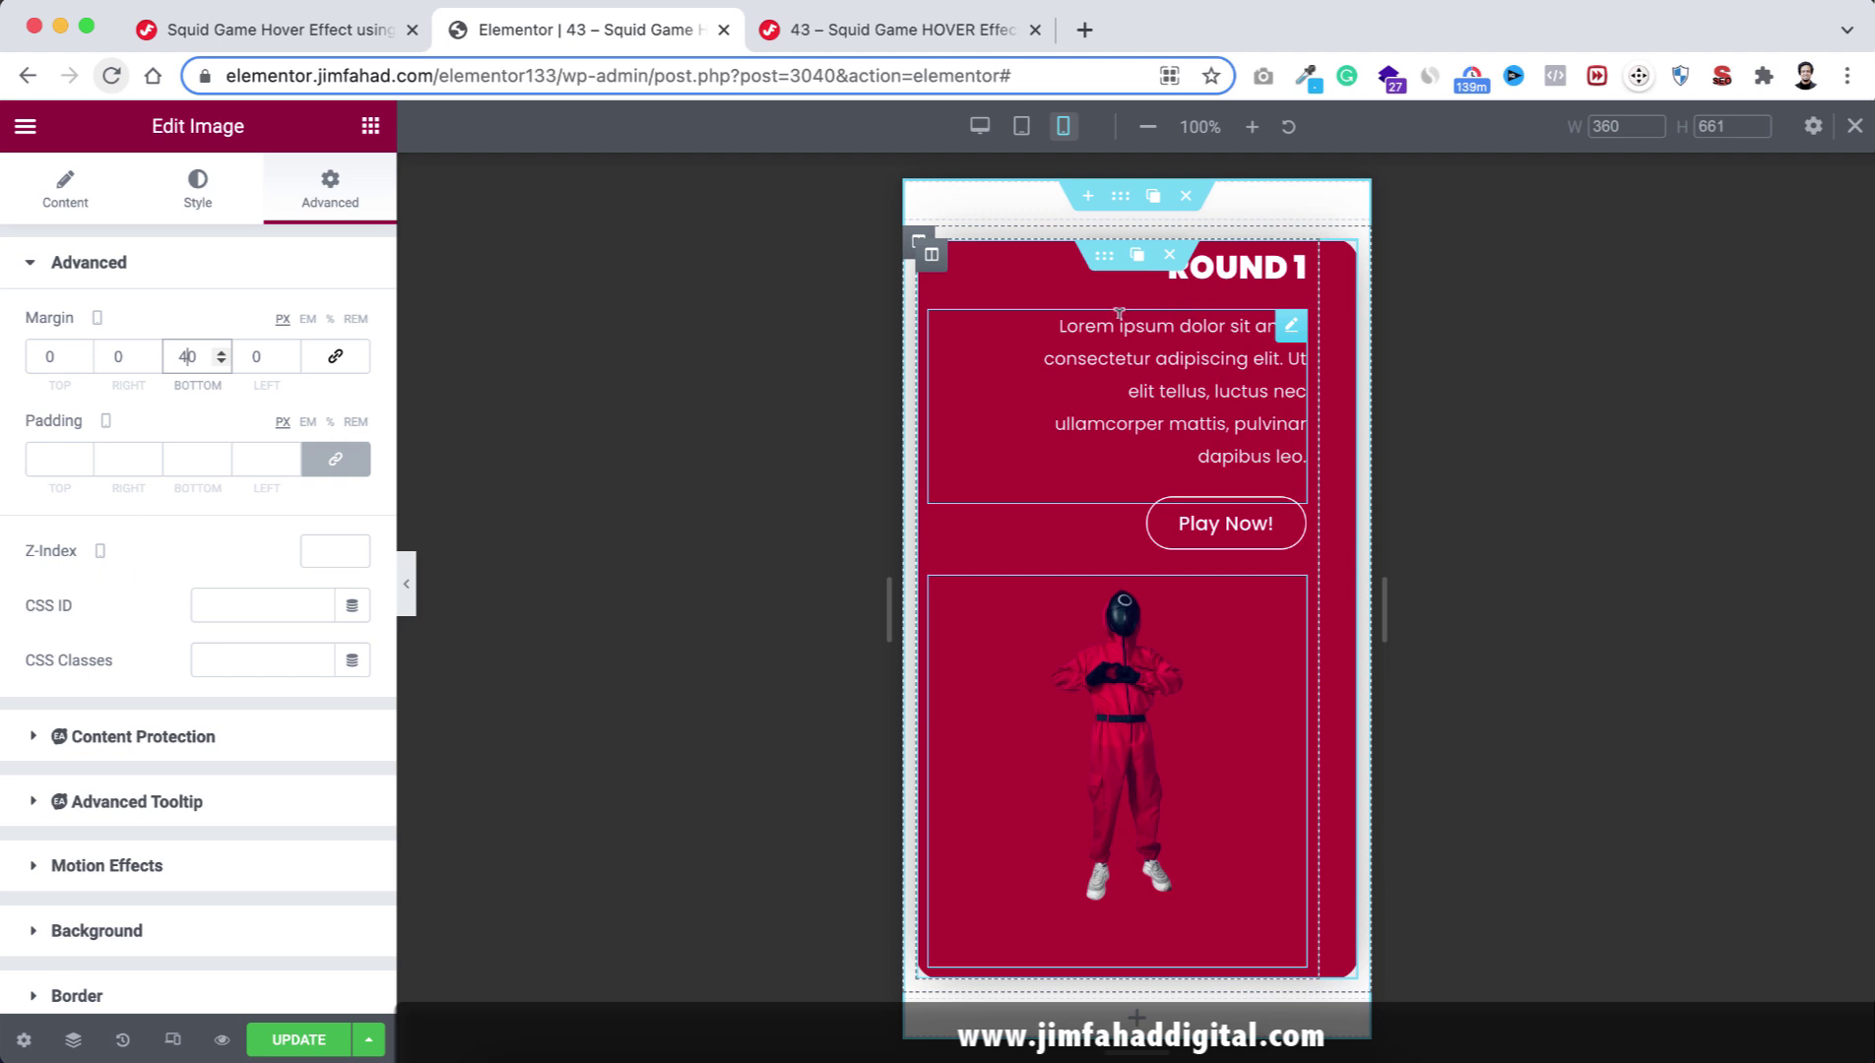
Give the card's inner section mobile padding of 20 px top, 50 px bottom and 0 on the sides, plus 20 px top and bottom margins.
click(1103, 257)
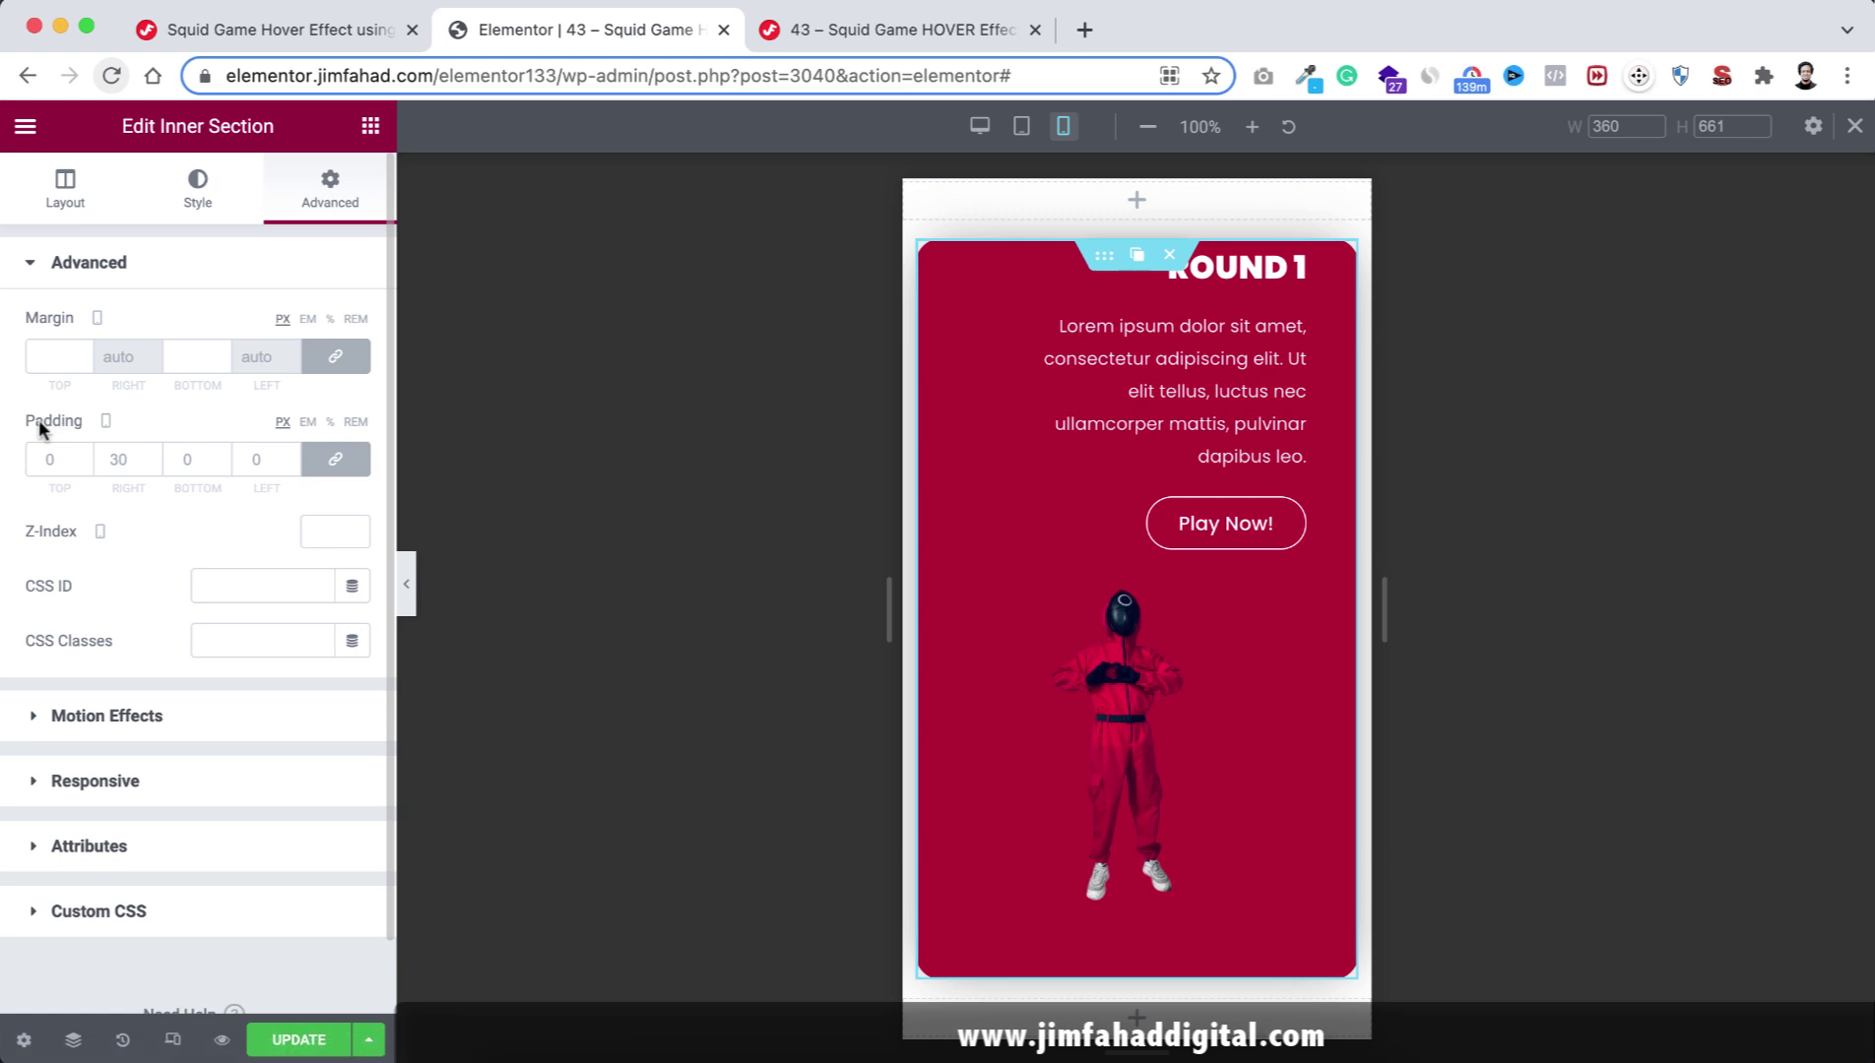
click(335, 459)
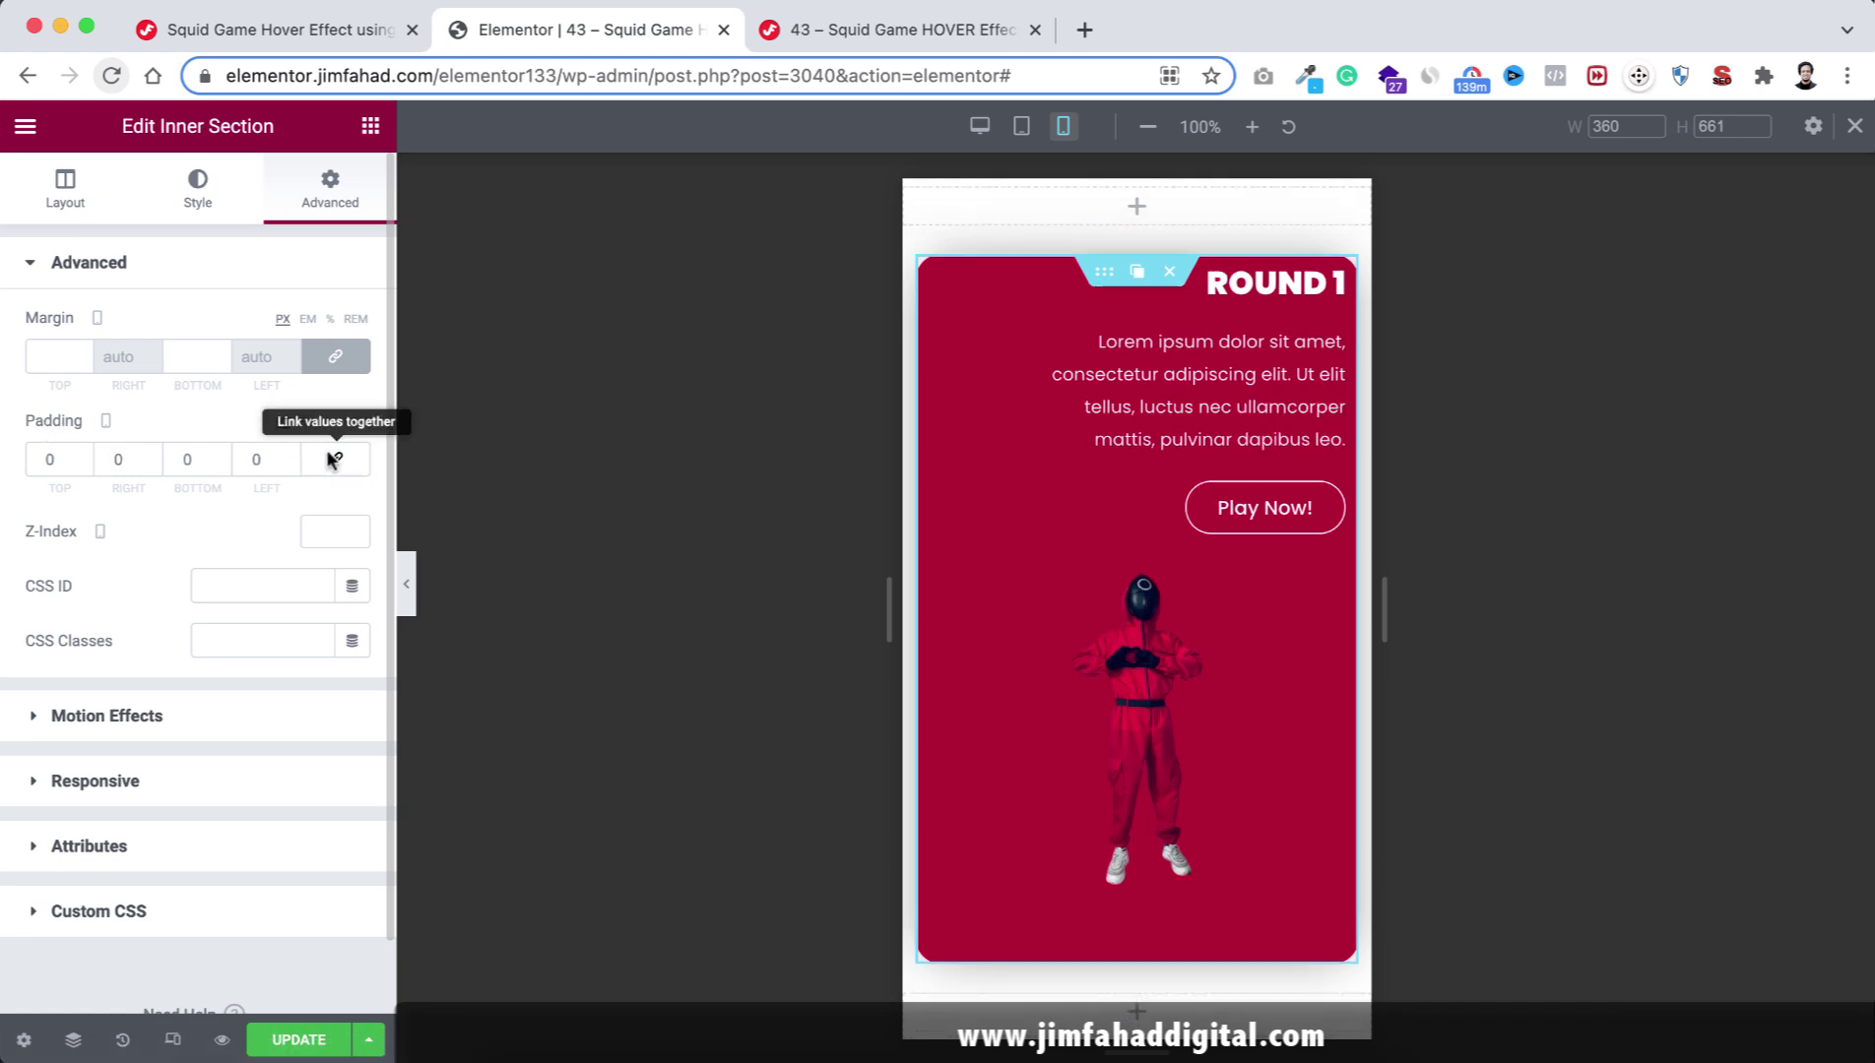
click(44, 459)
text(2)
click(181, 456)
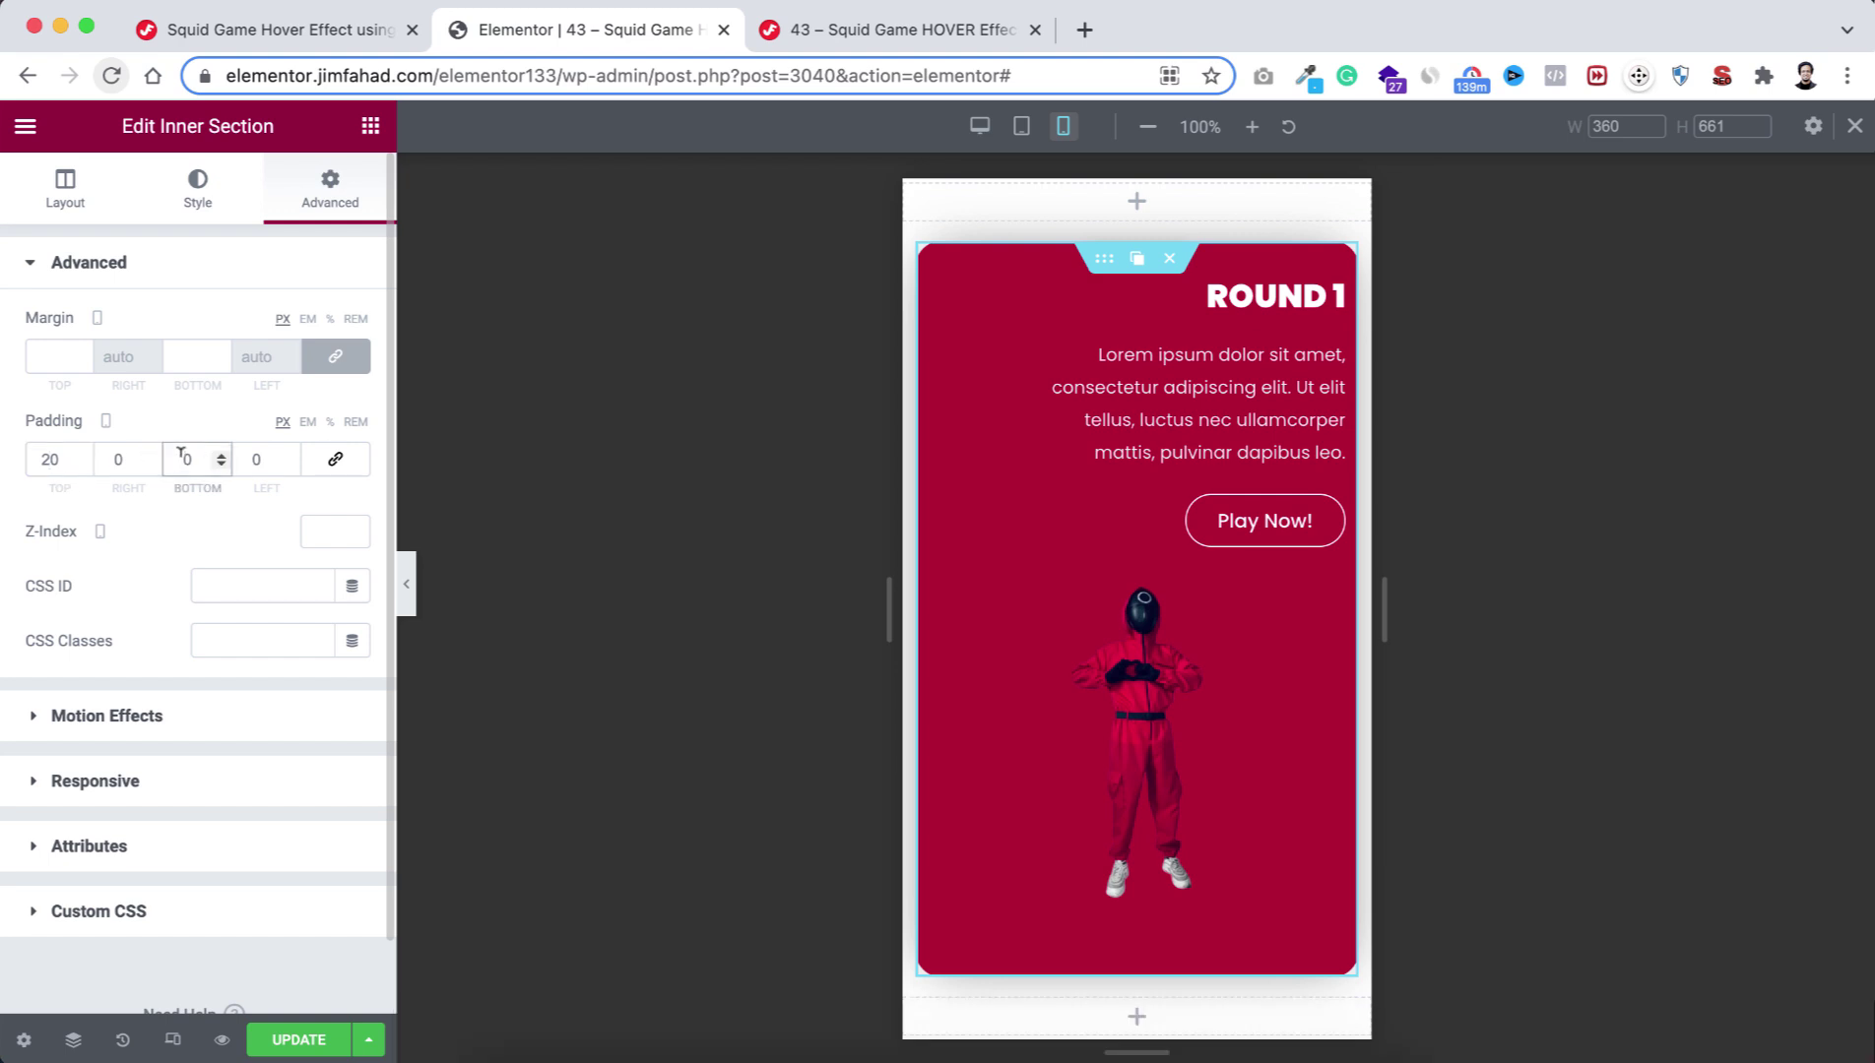
text(5)
click(54, 357)
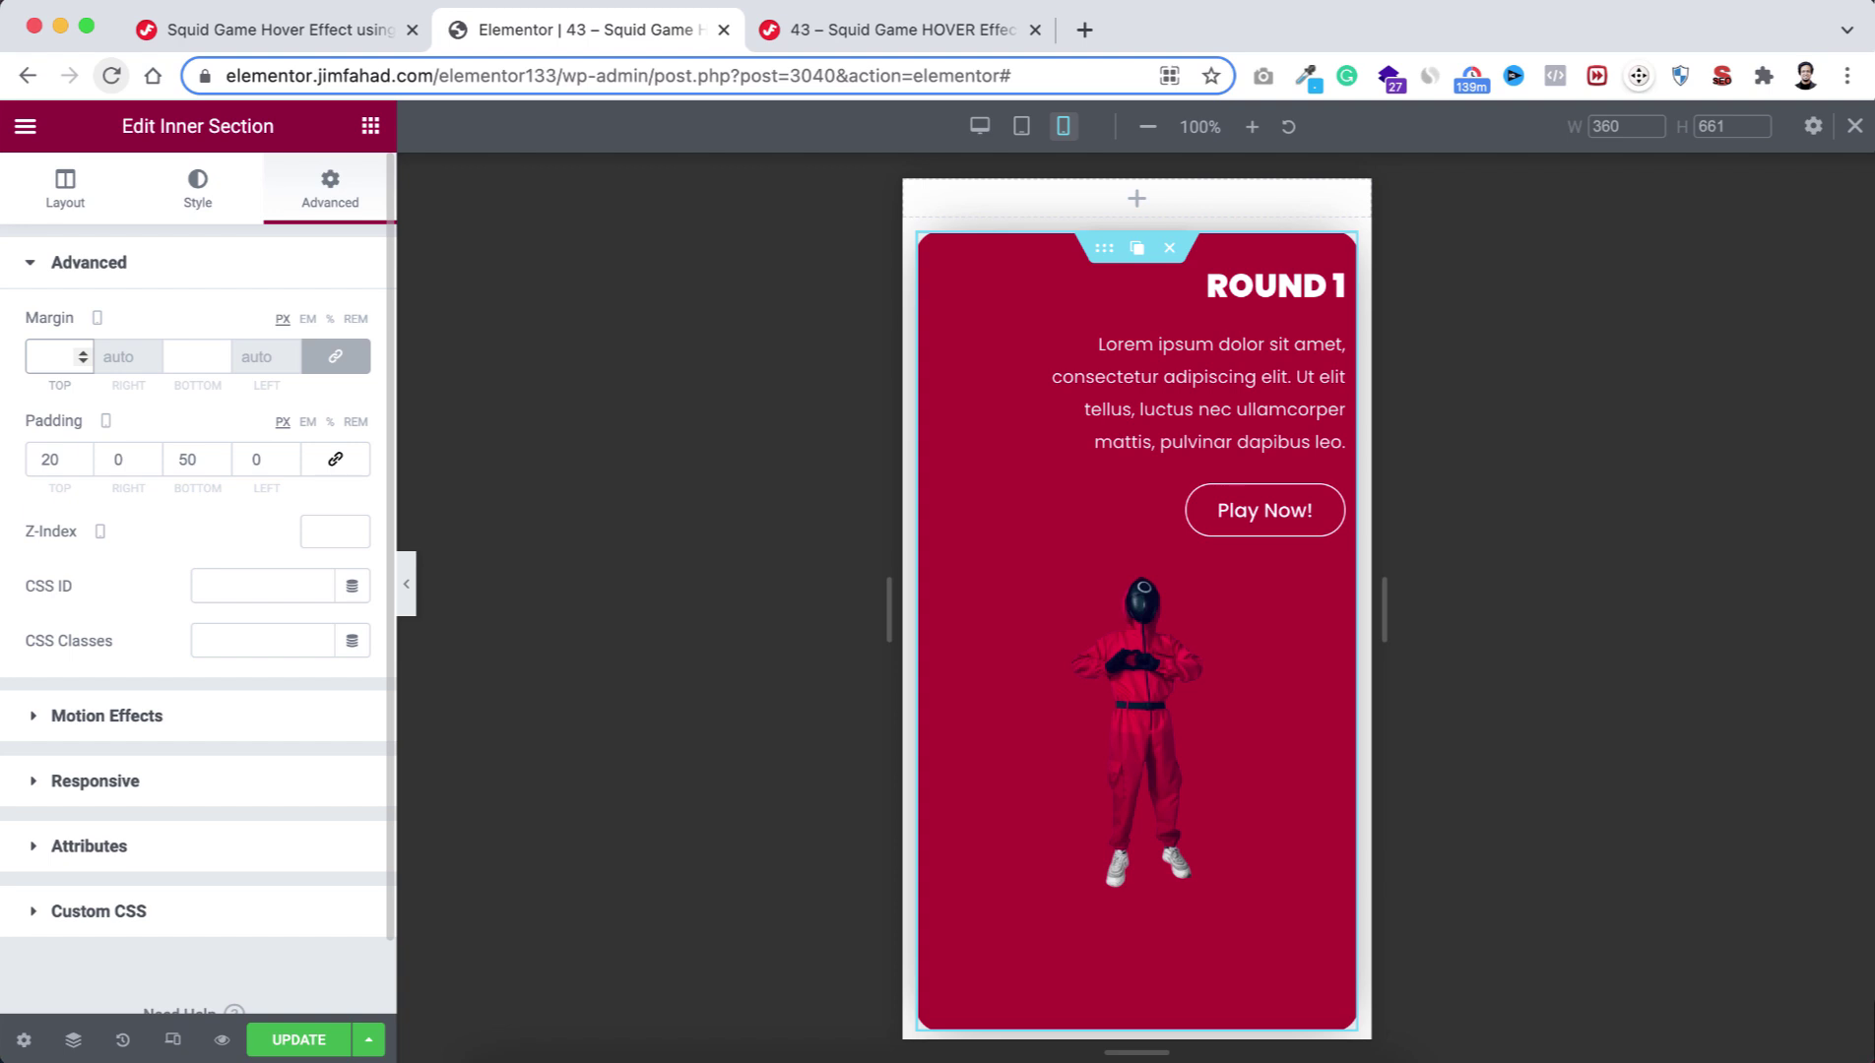
text(20)
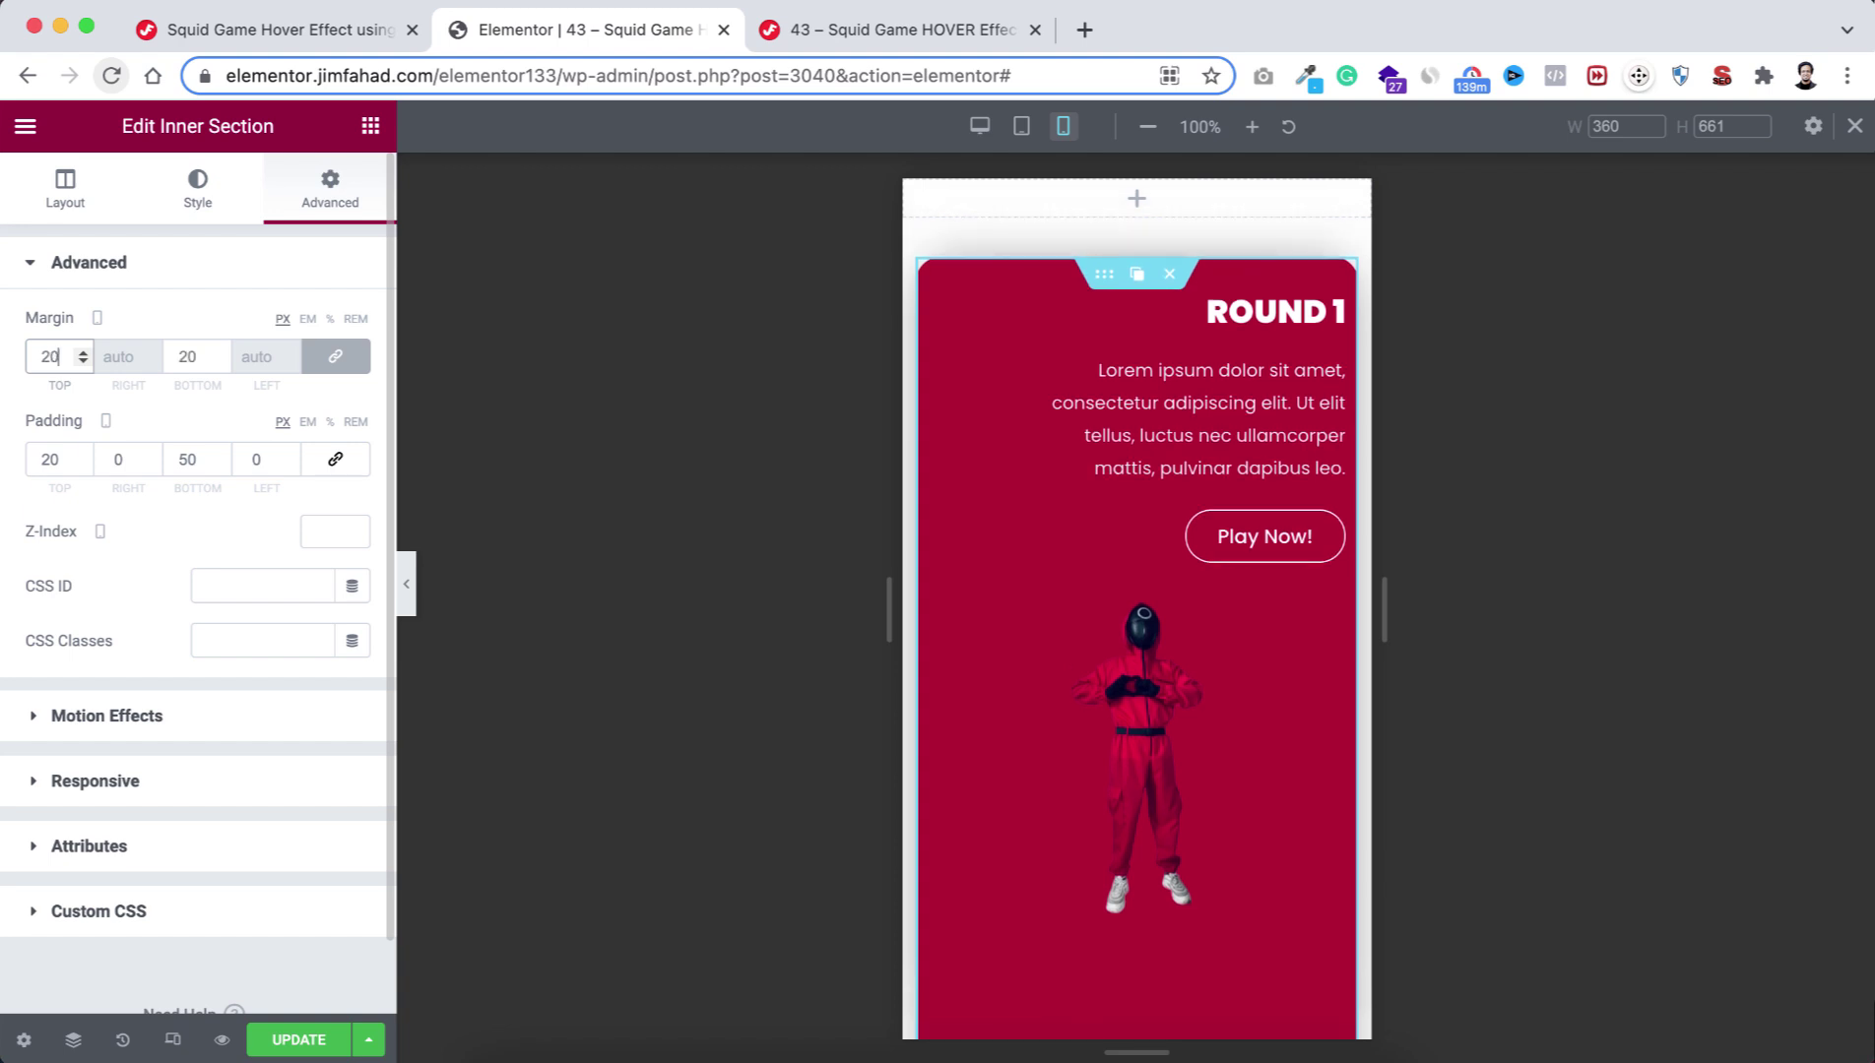
Centre-align the ROUND 1 heading in the mobile preview.
click(1253, 308)
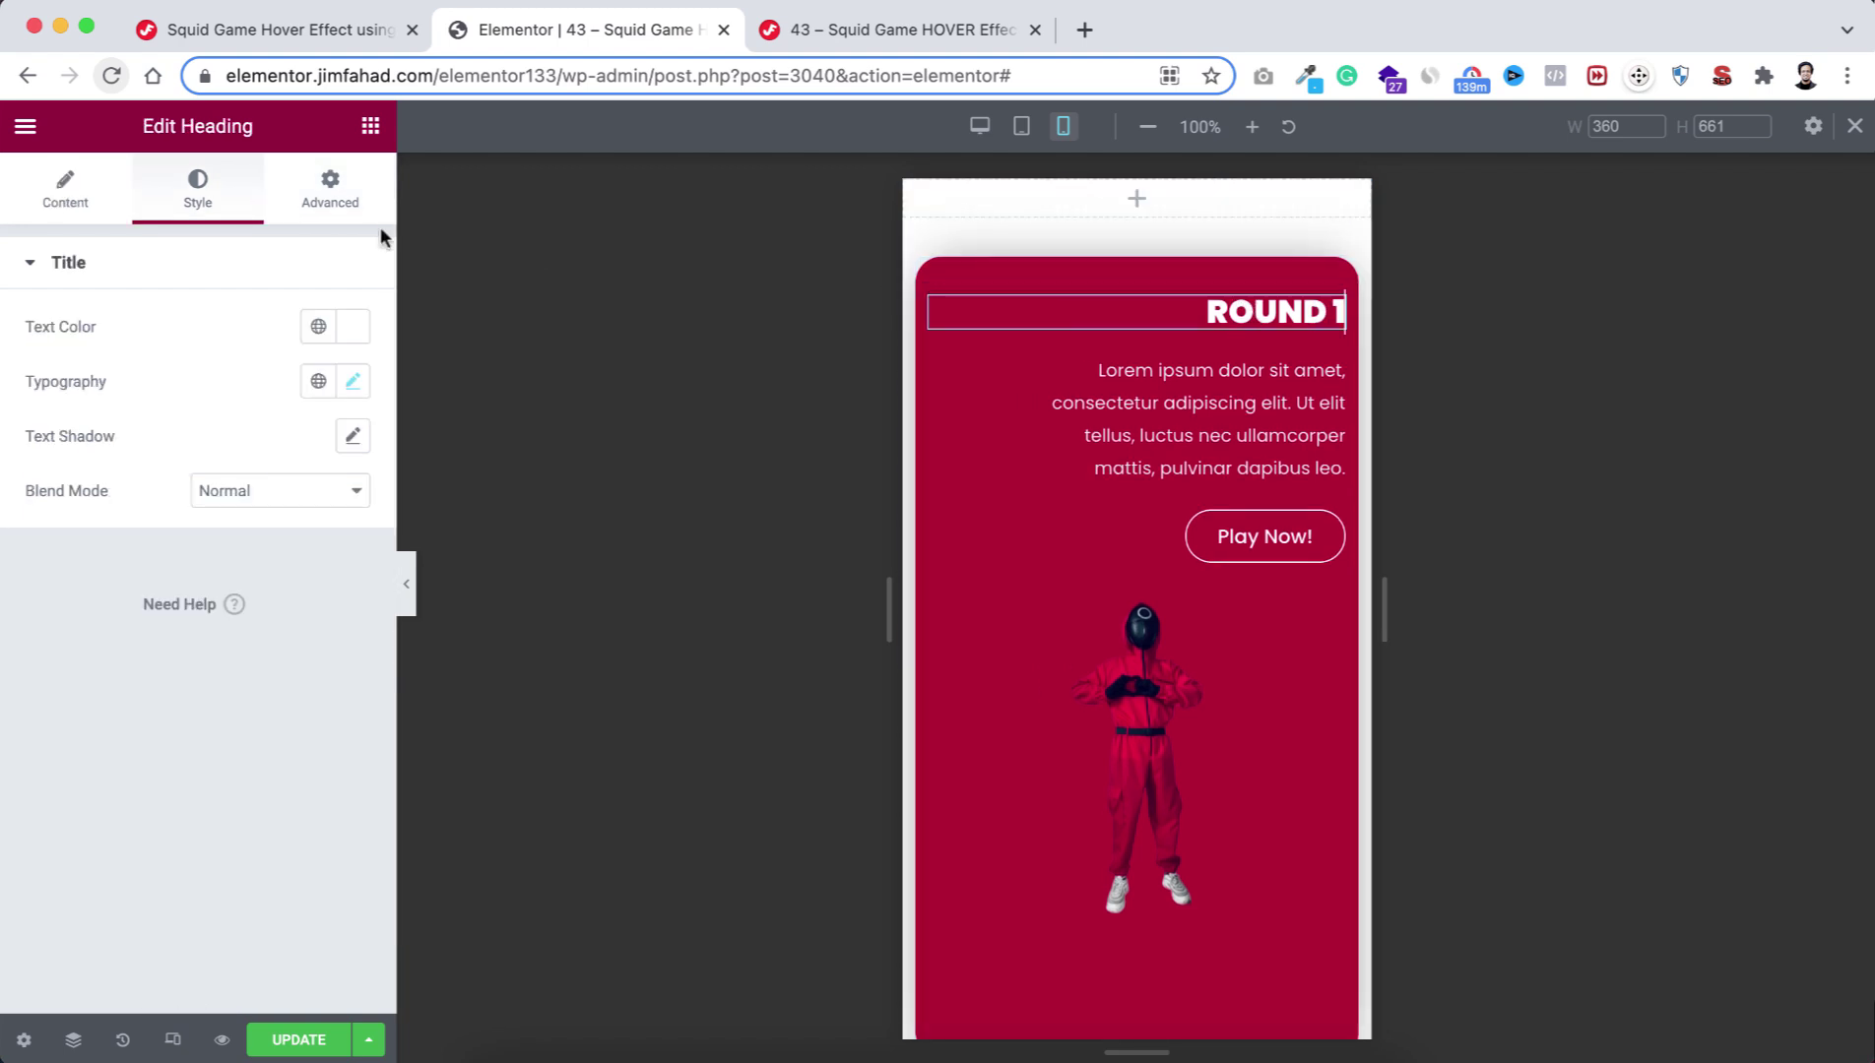
click(70, 197)
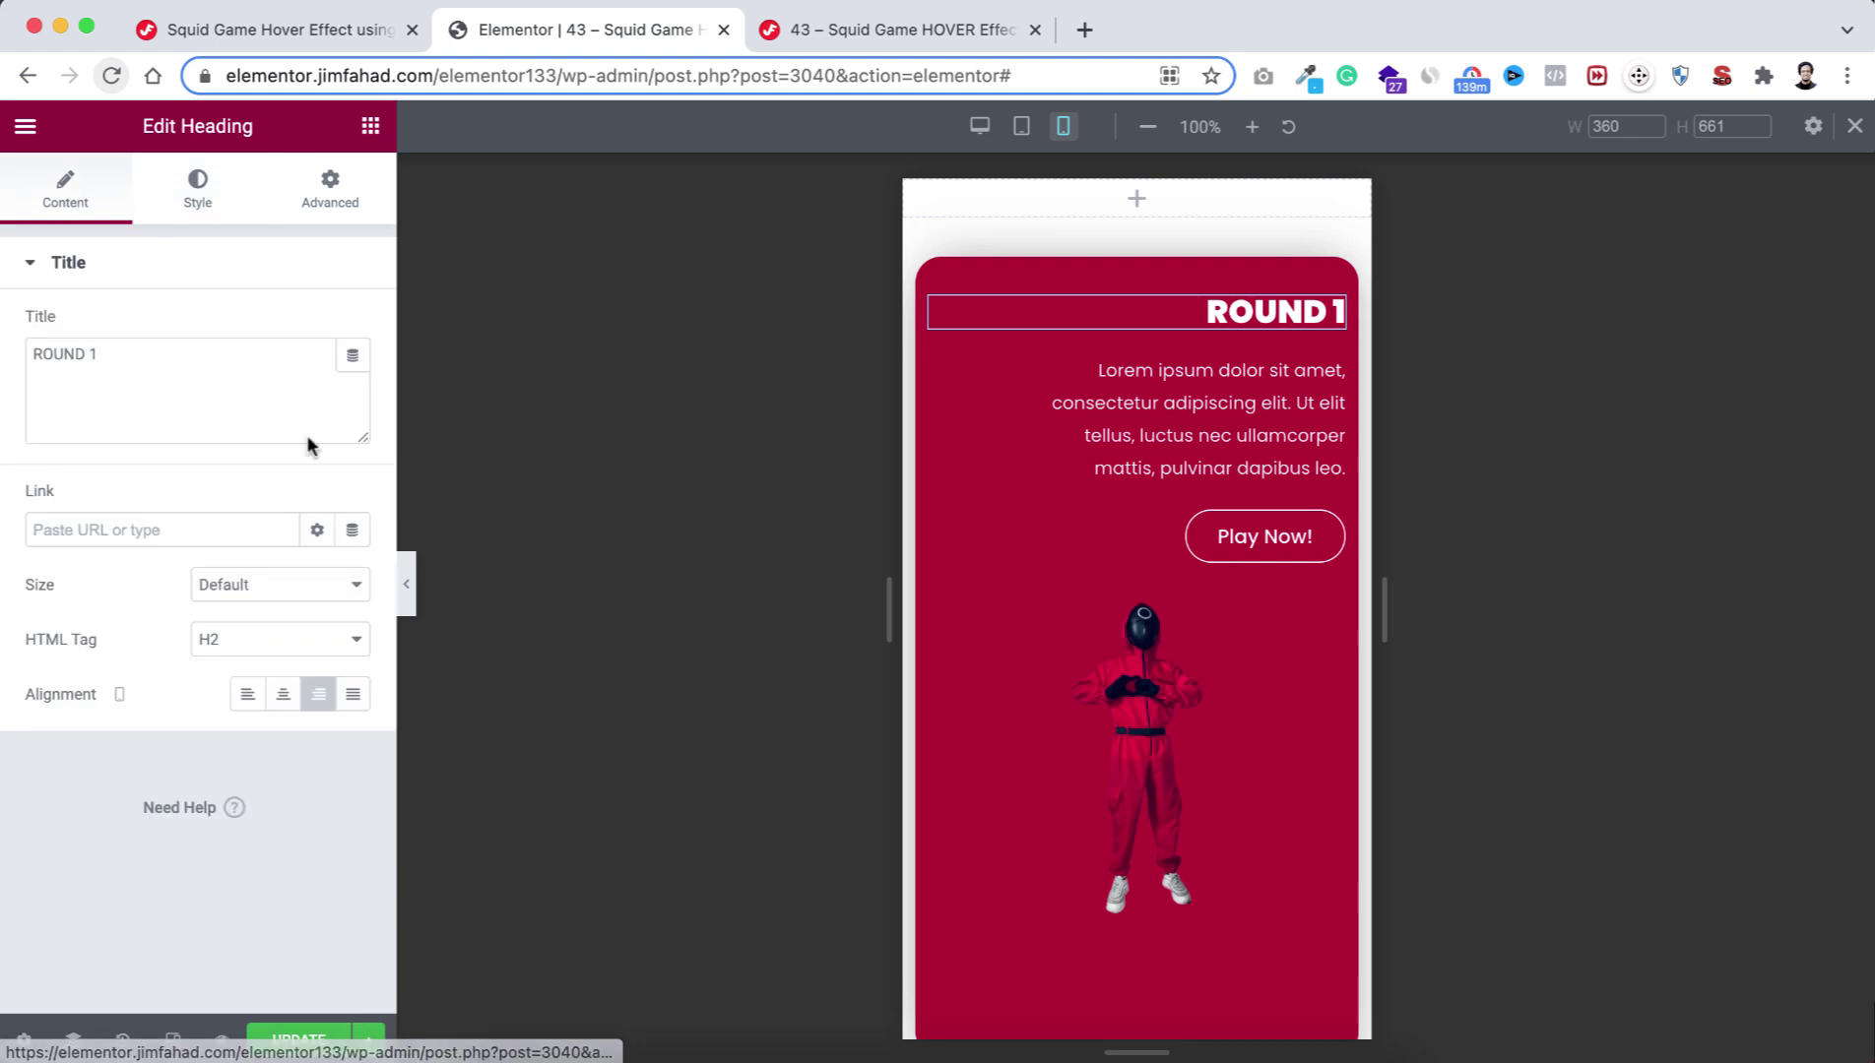
click(284, 698)
Centre-align the paragraph text for mobile and reset its padding to 0 on all sides.
click(1123, 413)
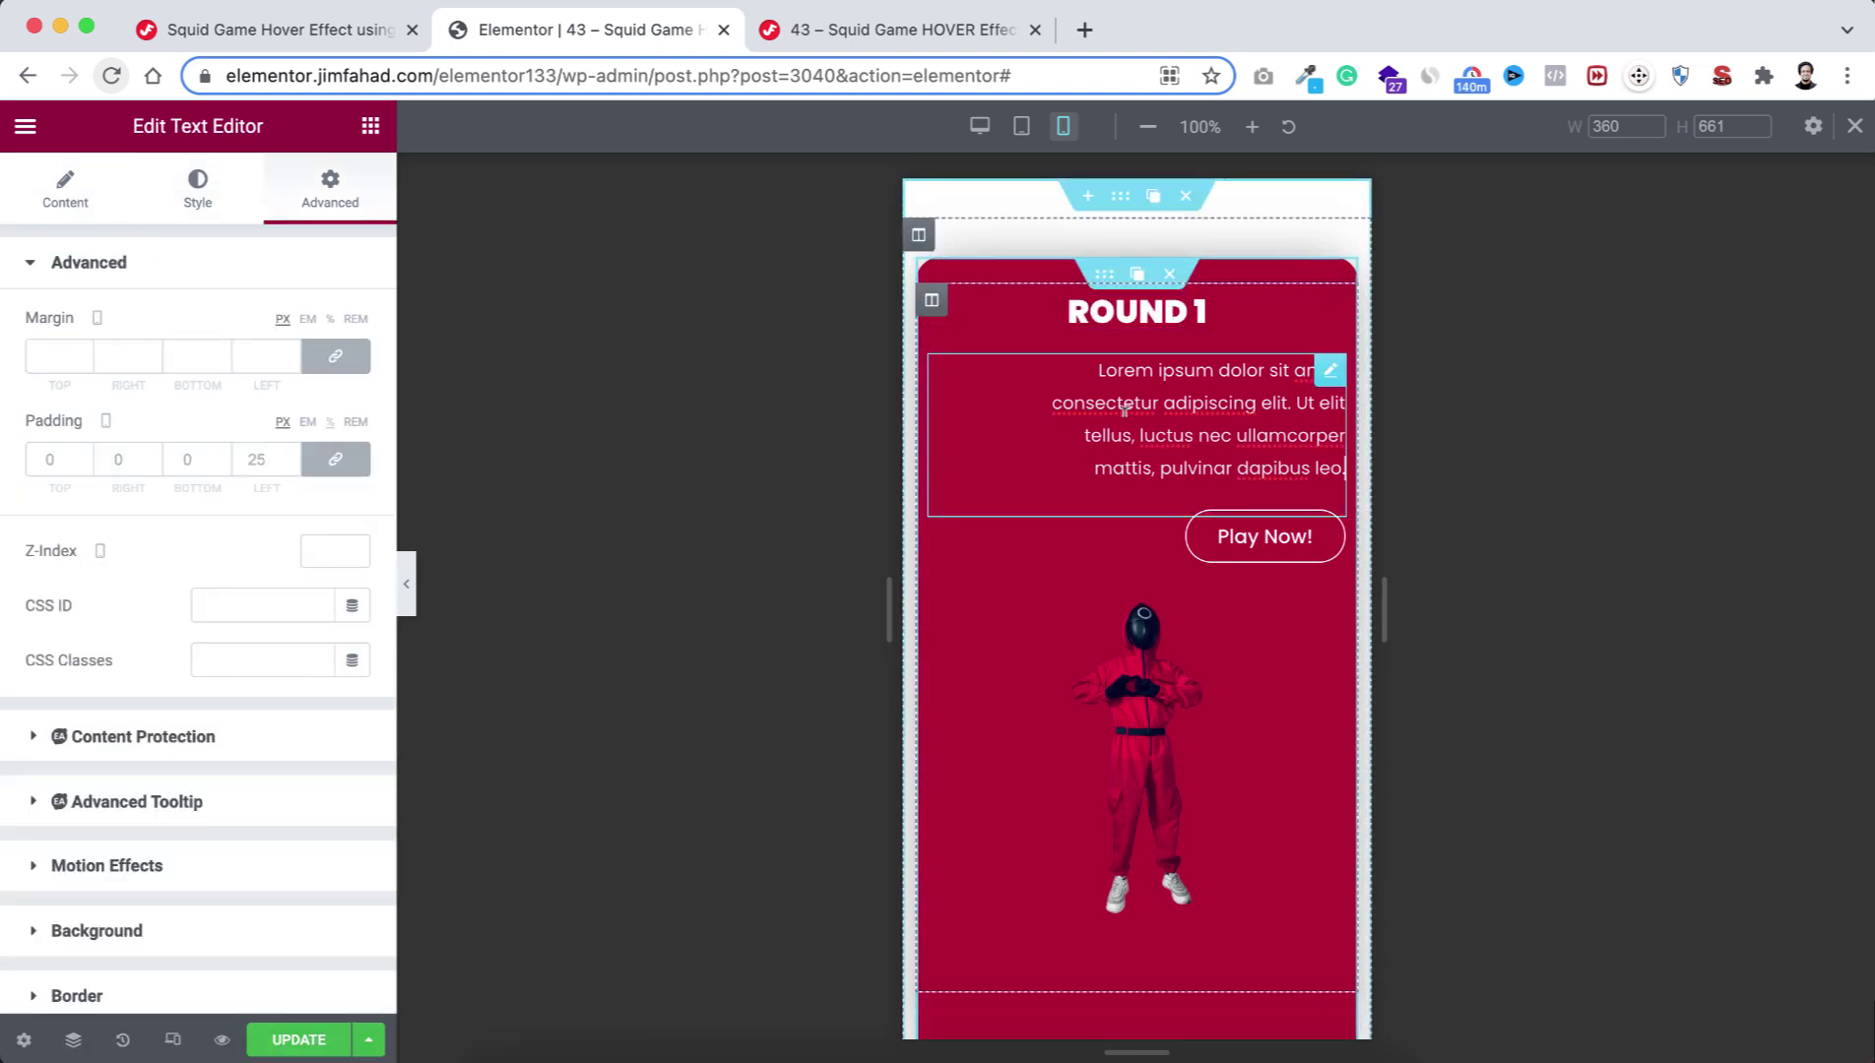
click(197, 187)
click(286, 328)
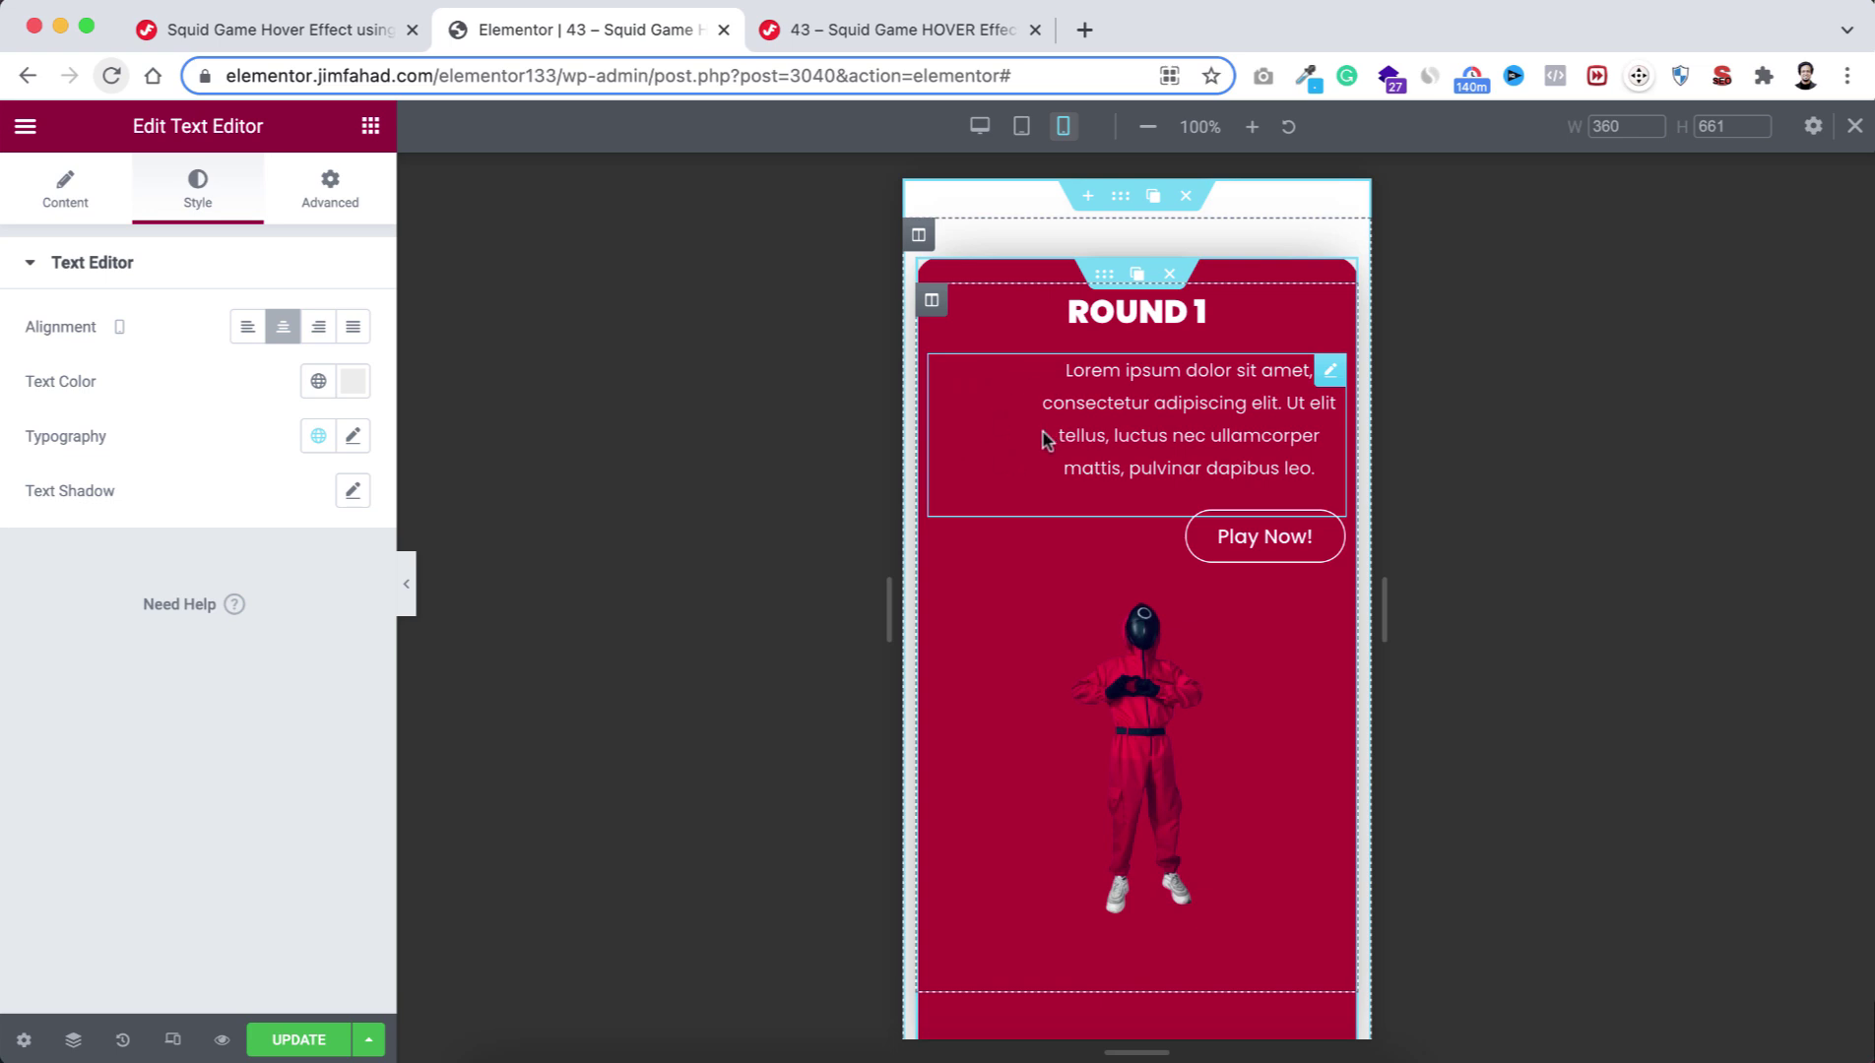
click(330, 197)
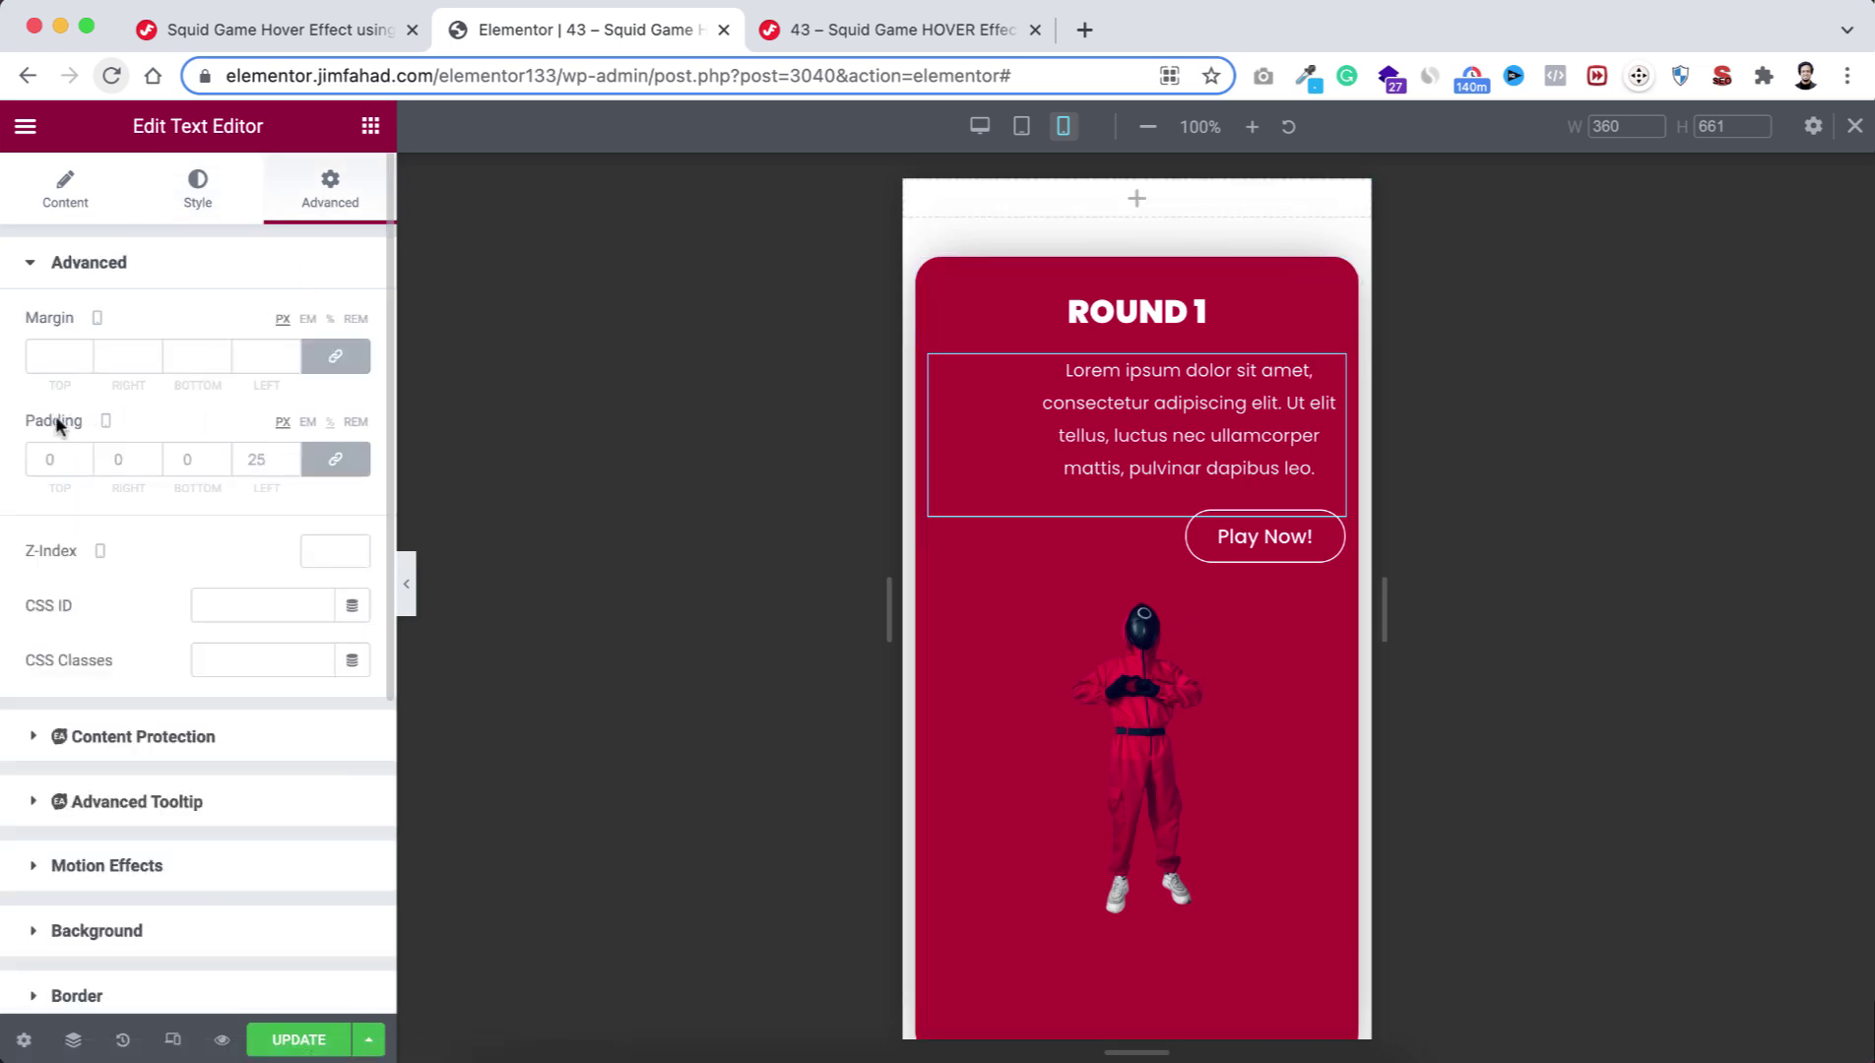
click(333, 460)
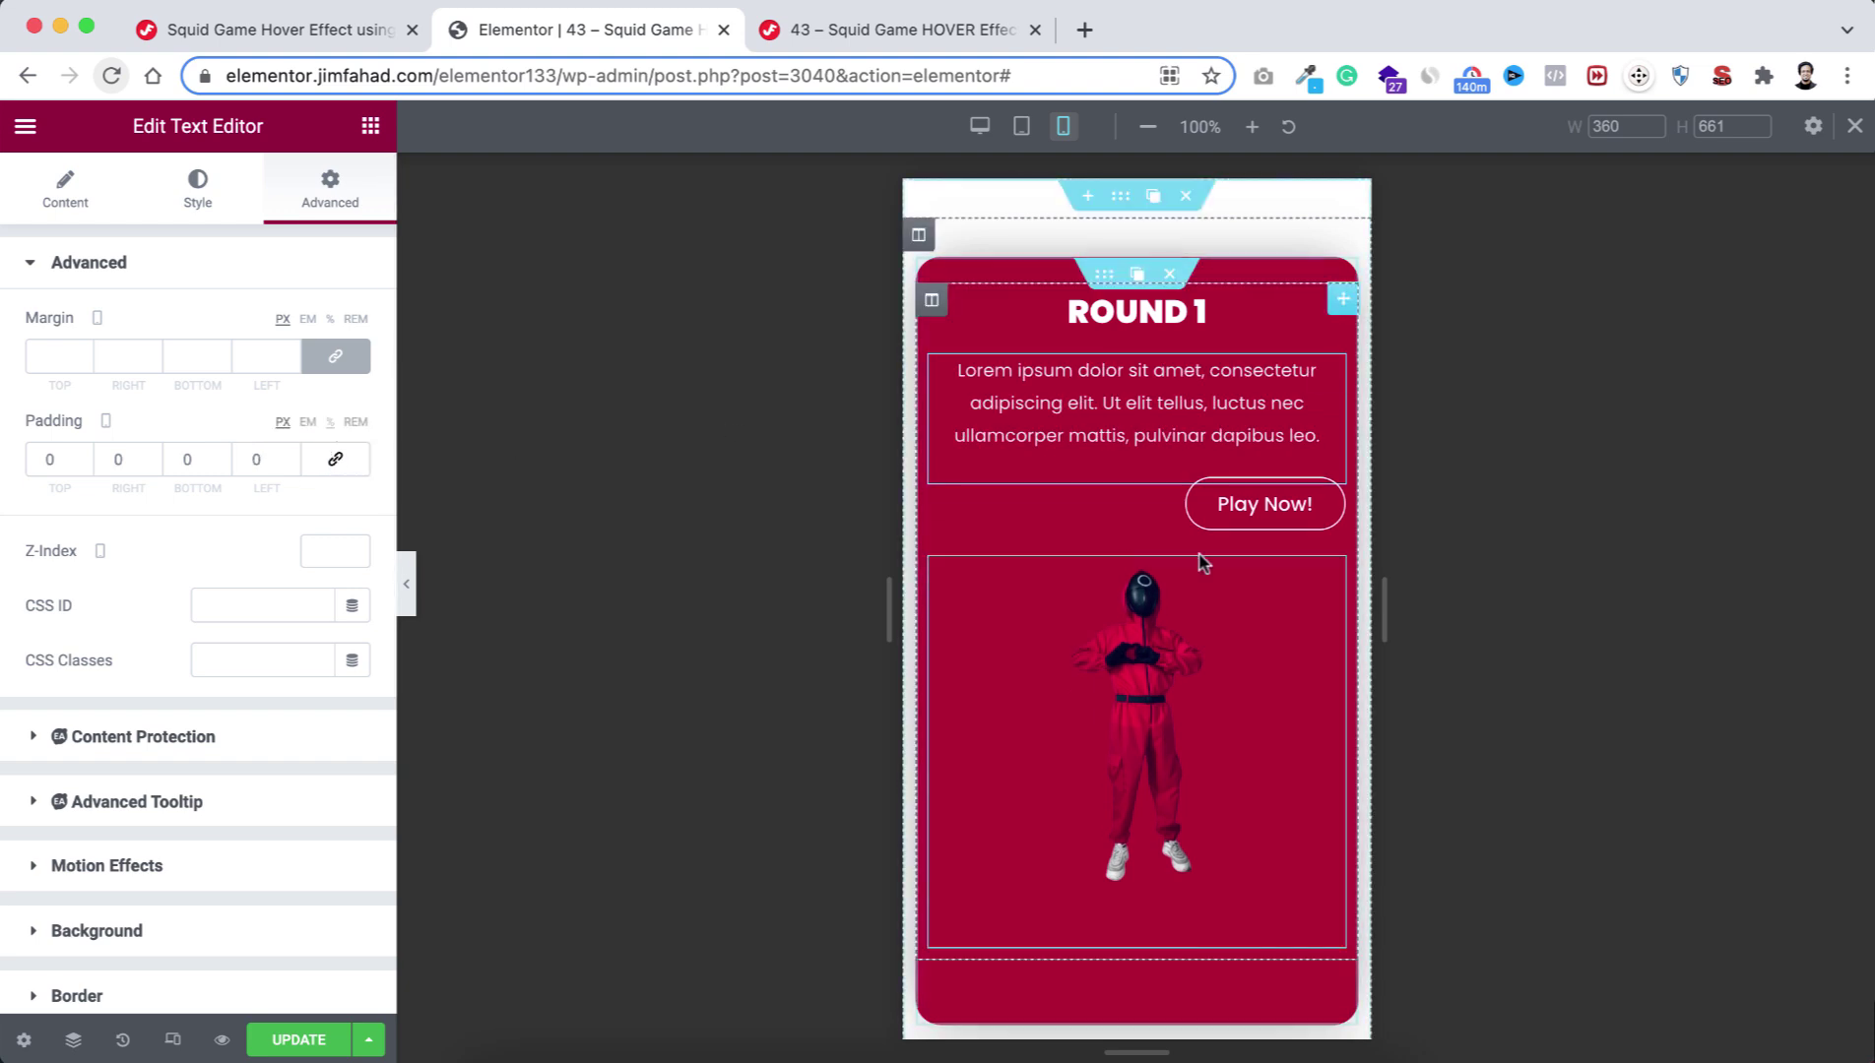
Centre-align the Play Now! button for mobile, and check the card in the tablet and desktop previews.
click(1310, 495)
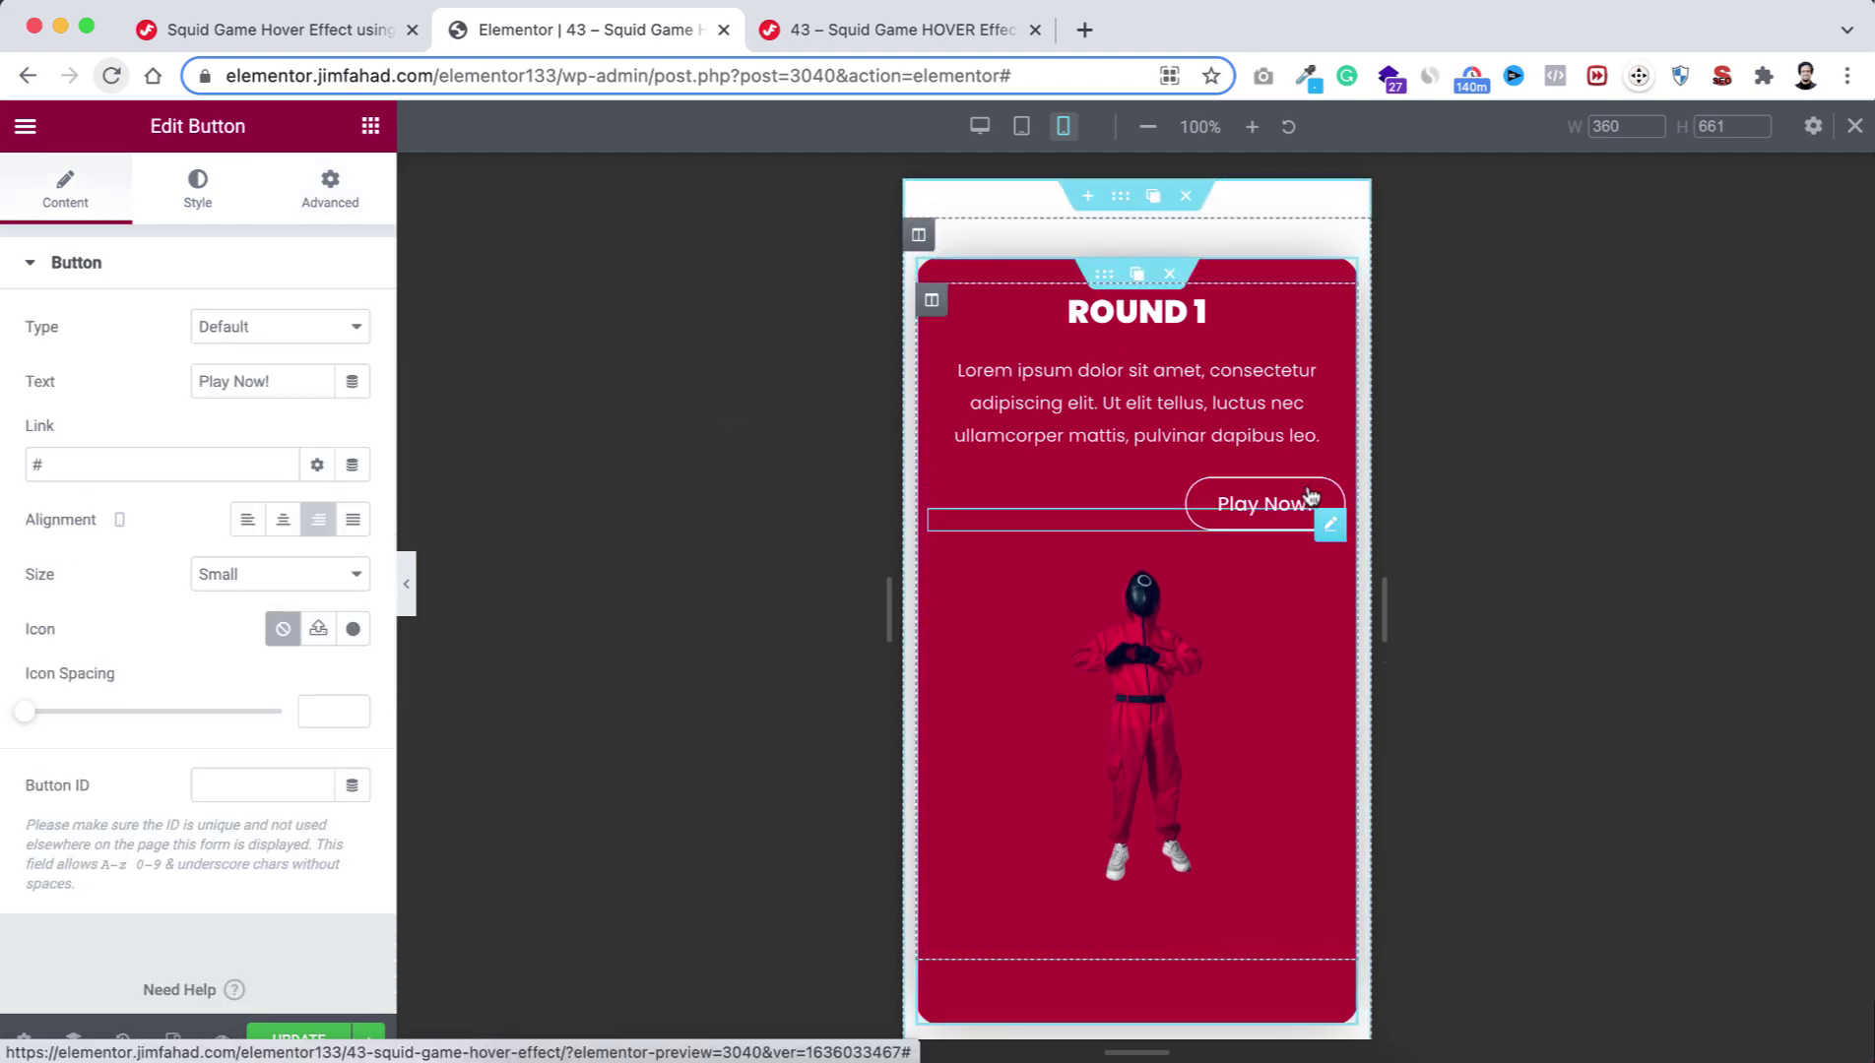
click(283, 522)
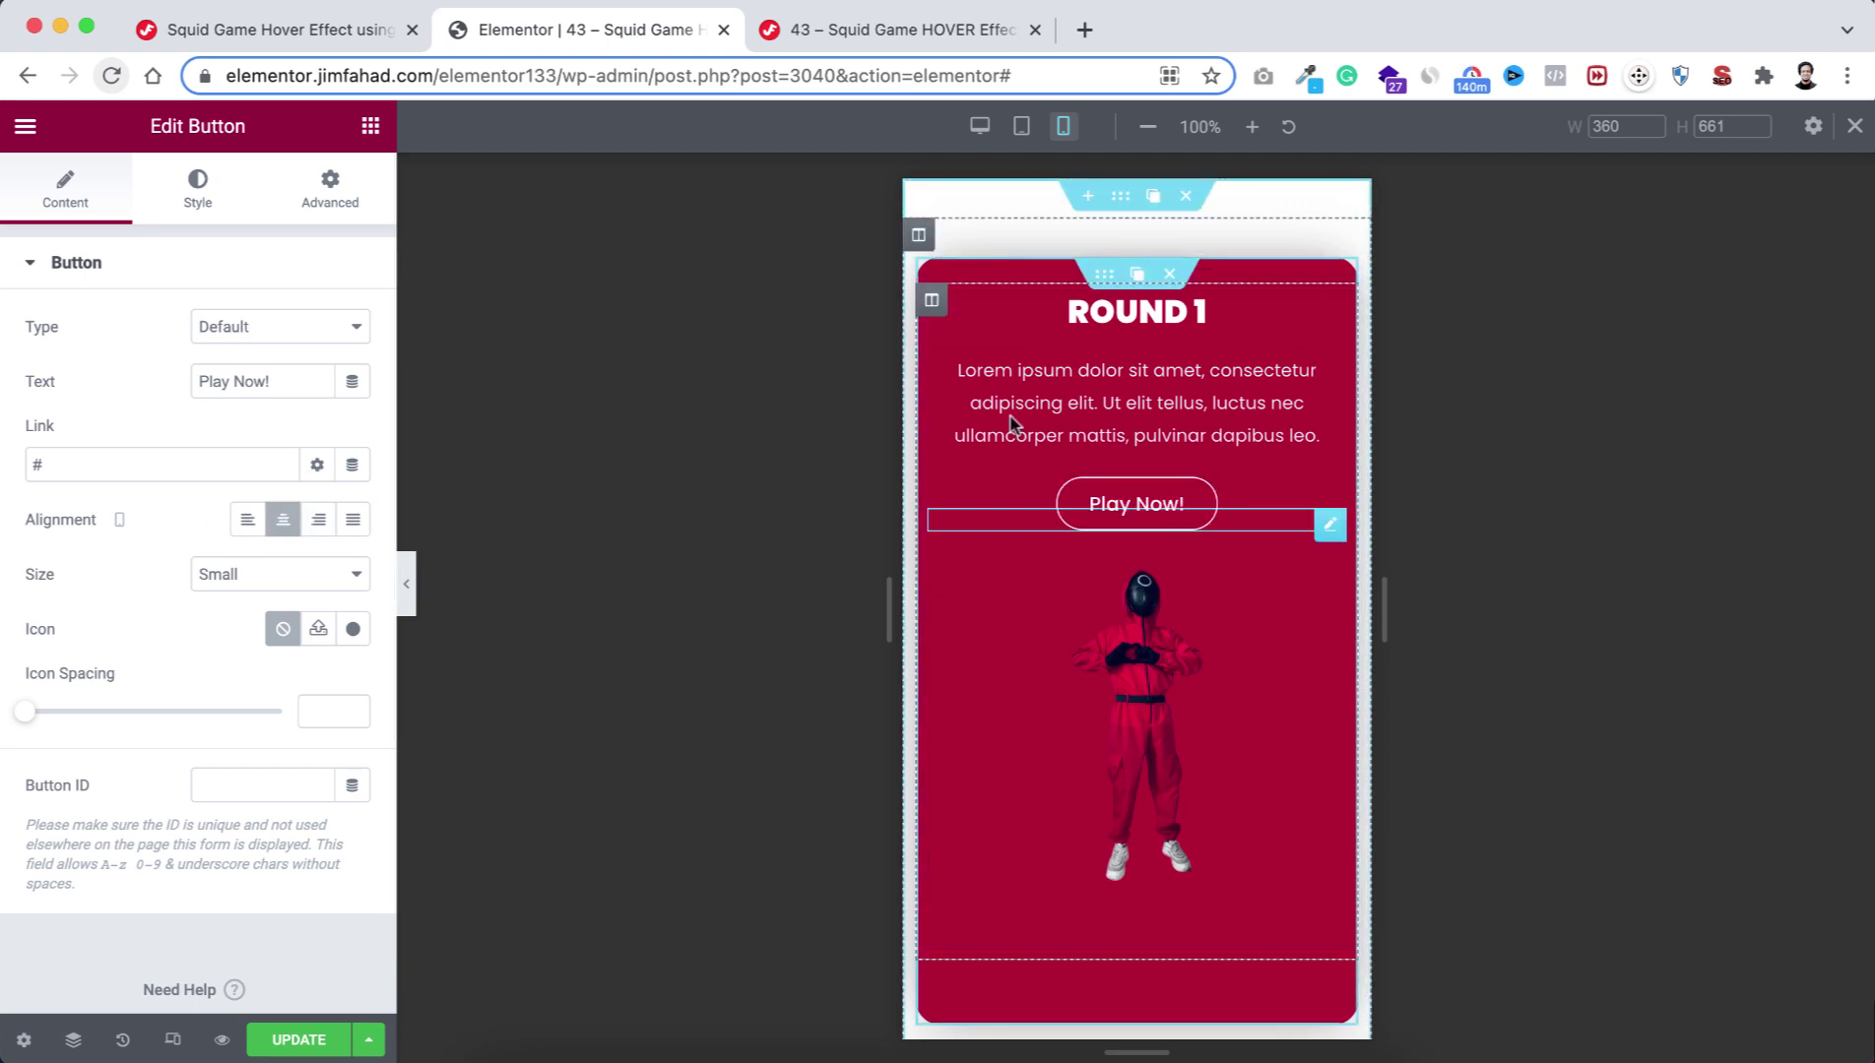
click(1021, 126)
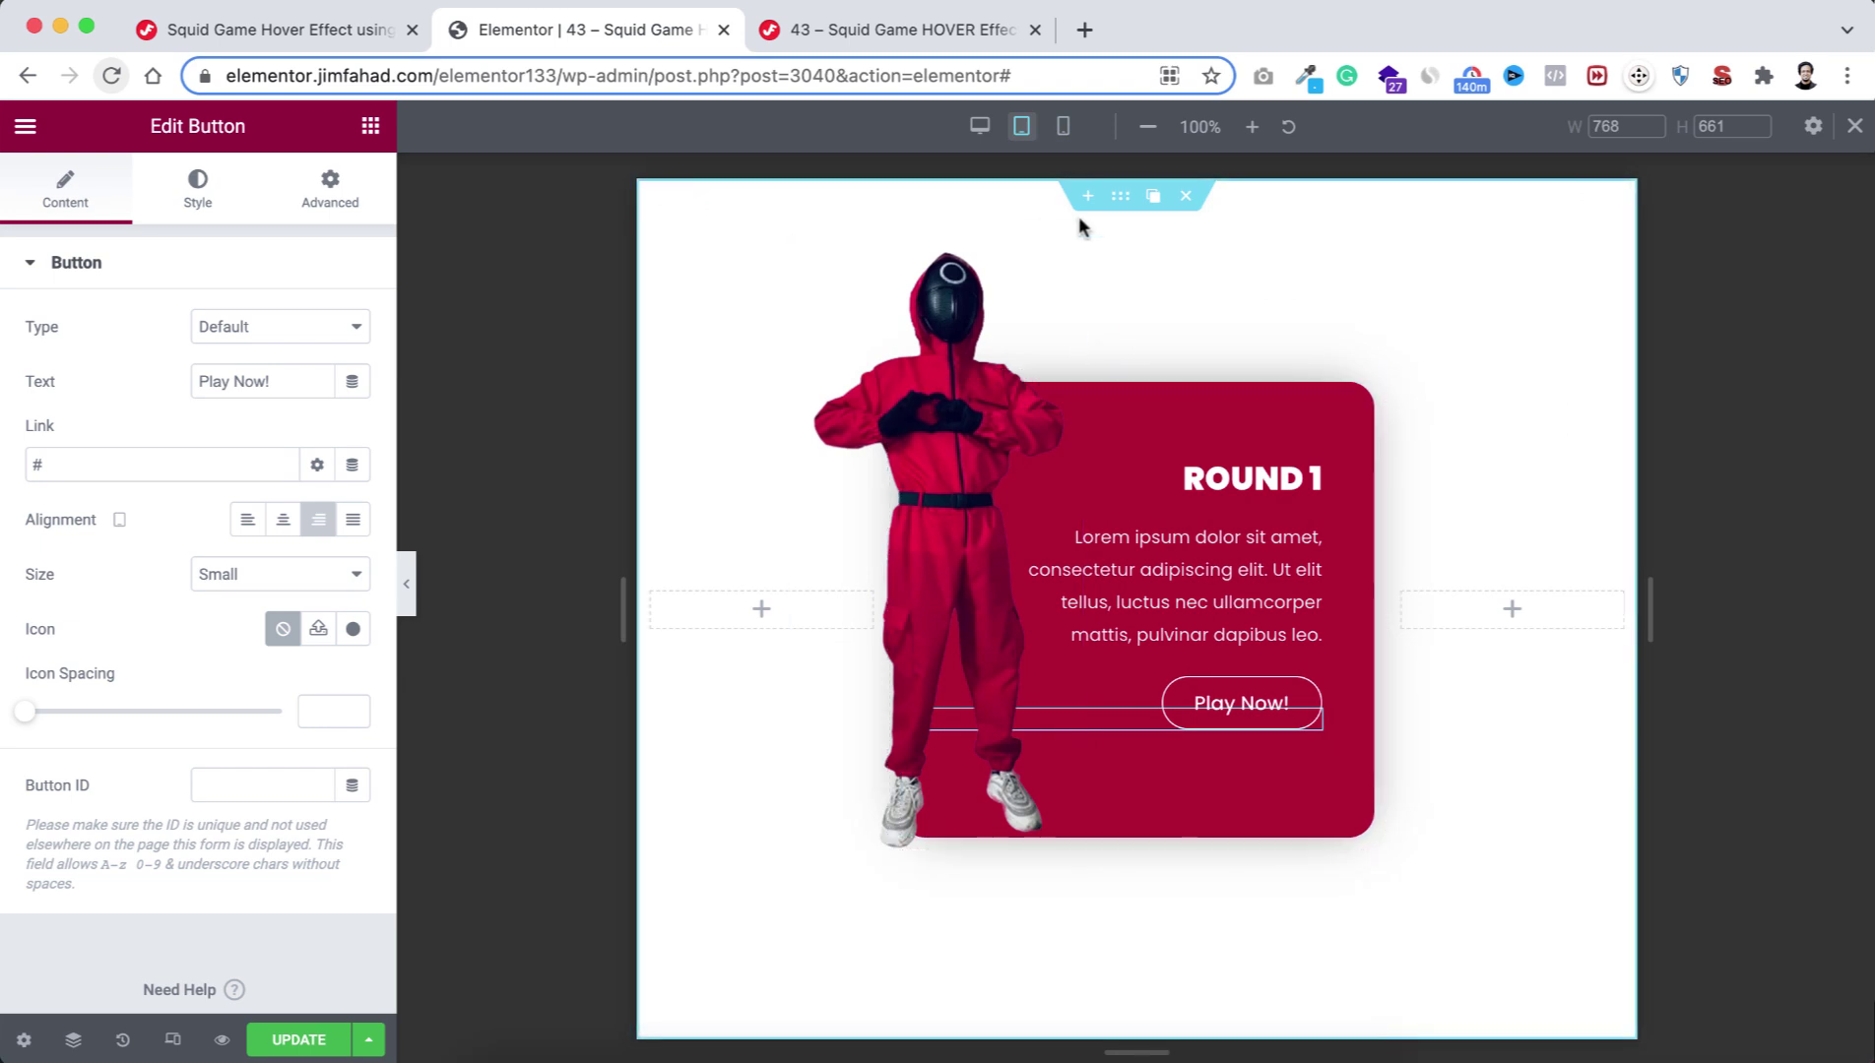
click(980, 126)
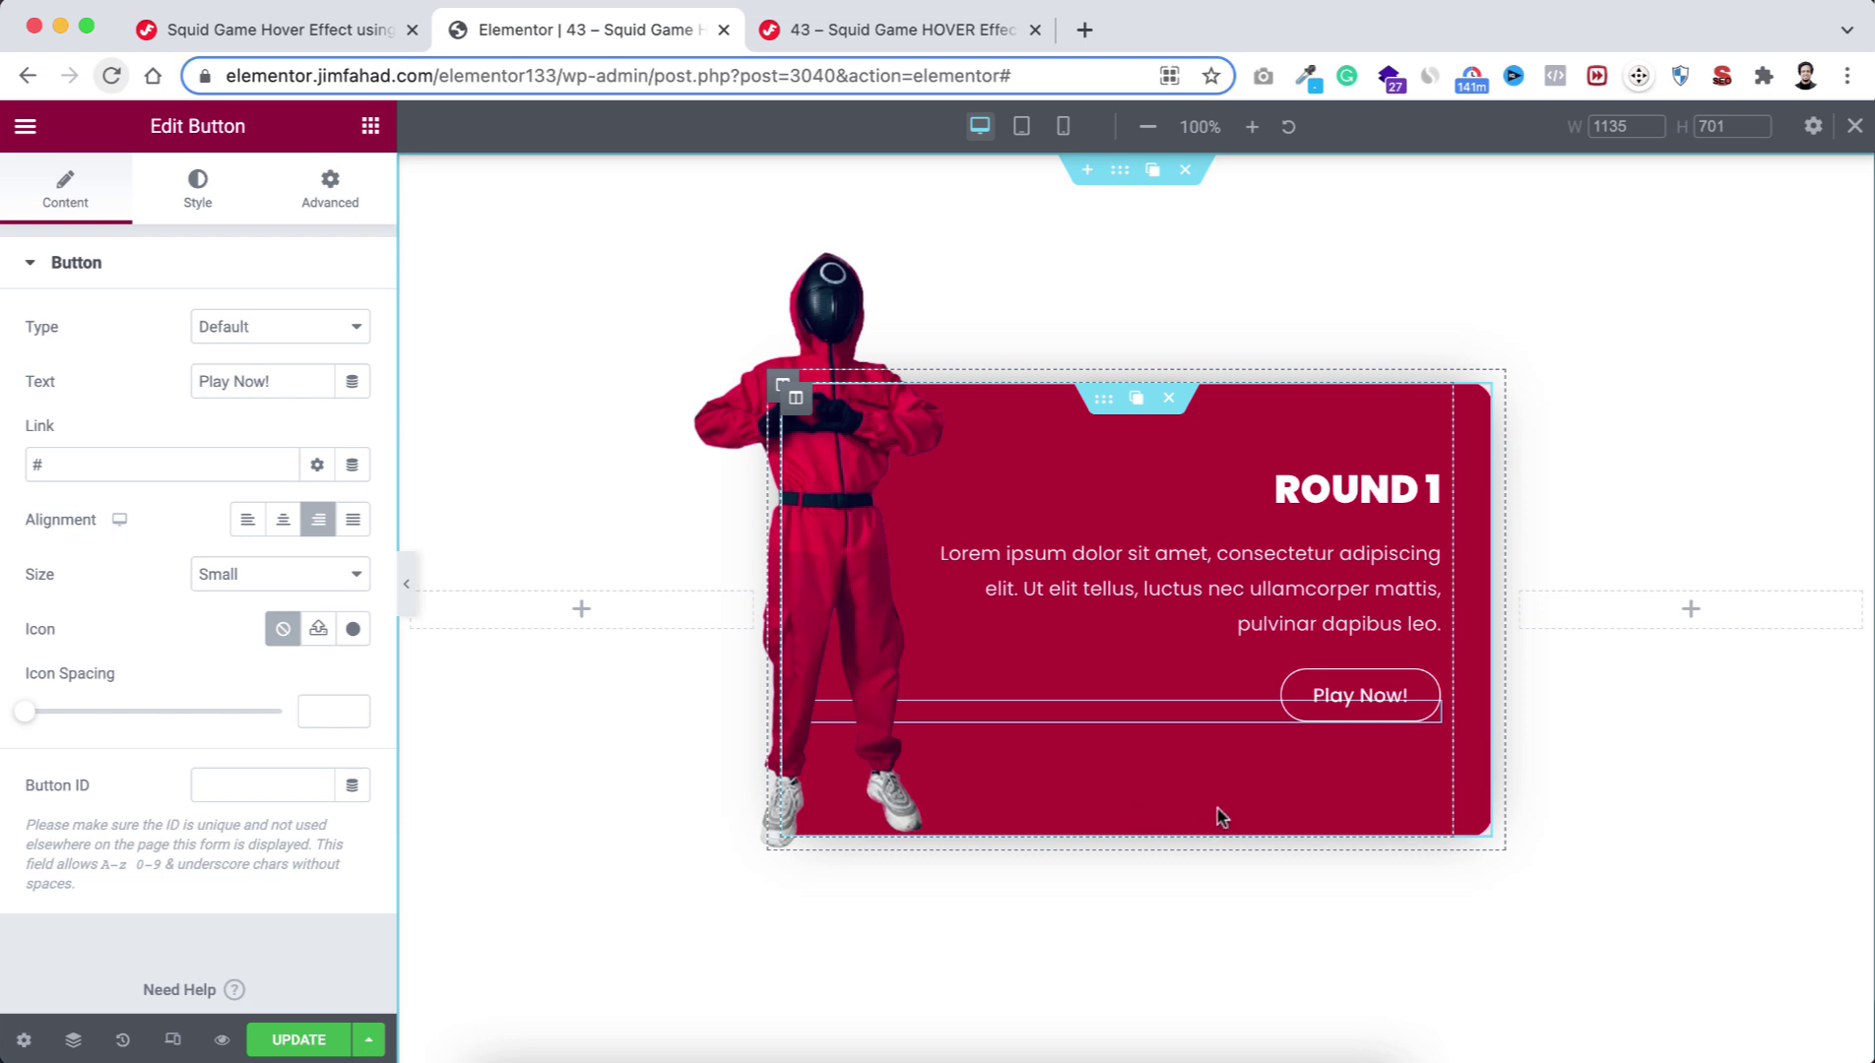
Add an inner section directly below the card, delete one of its two columns, and open the widget list for the remaining column.
click(371, 128)
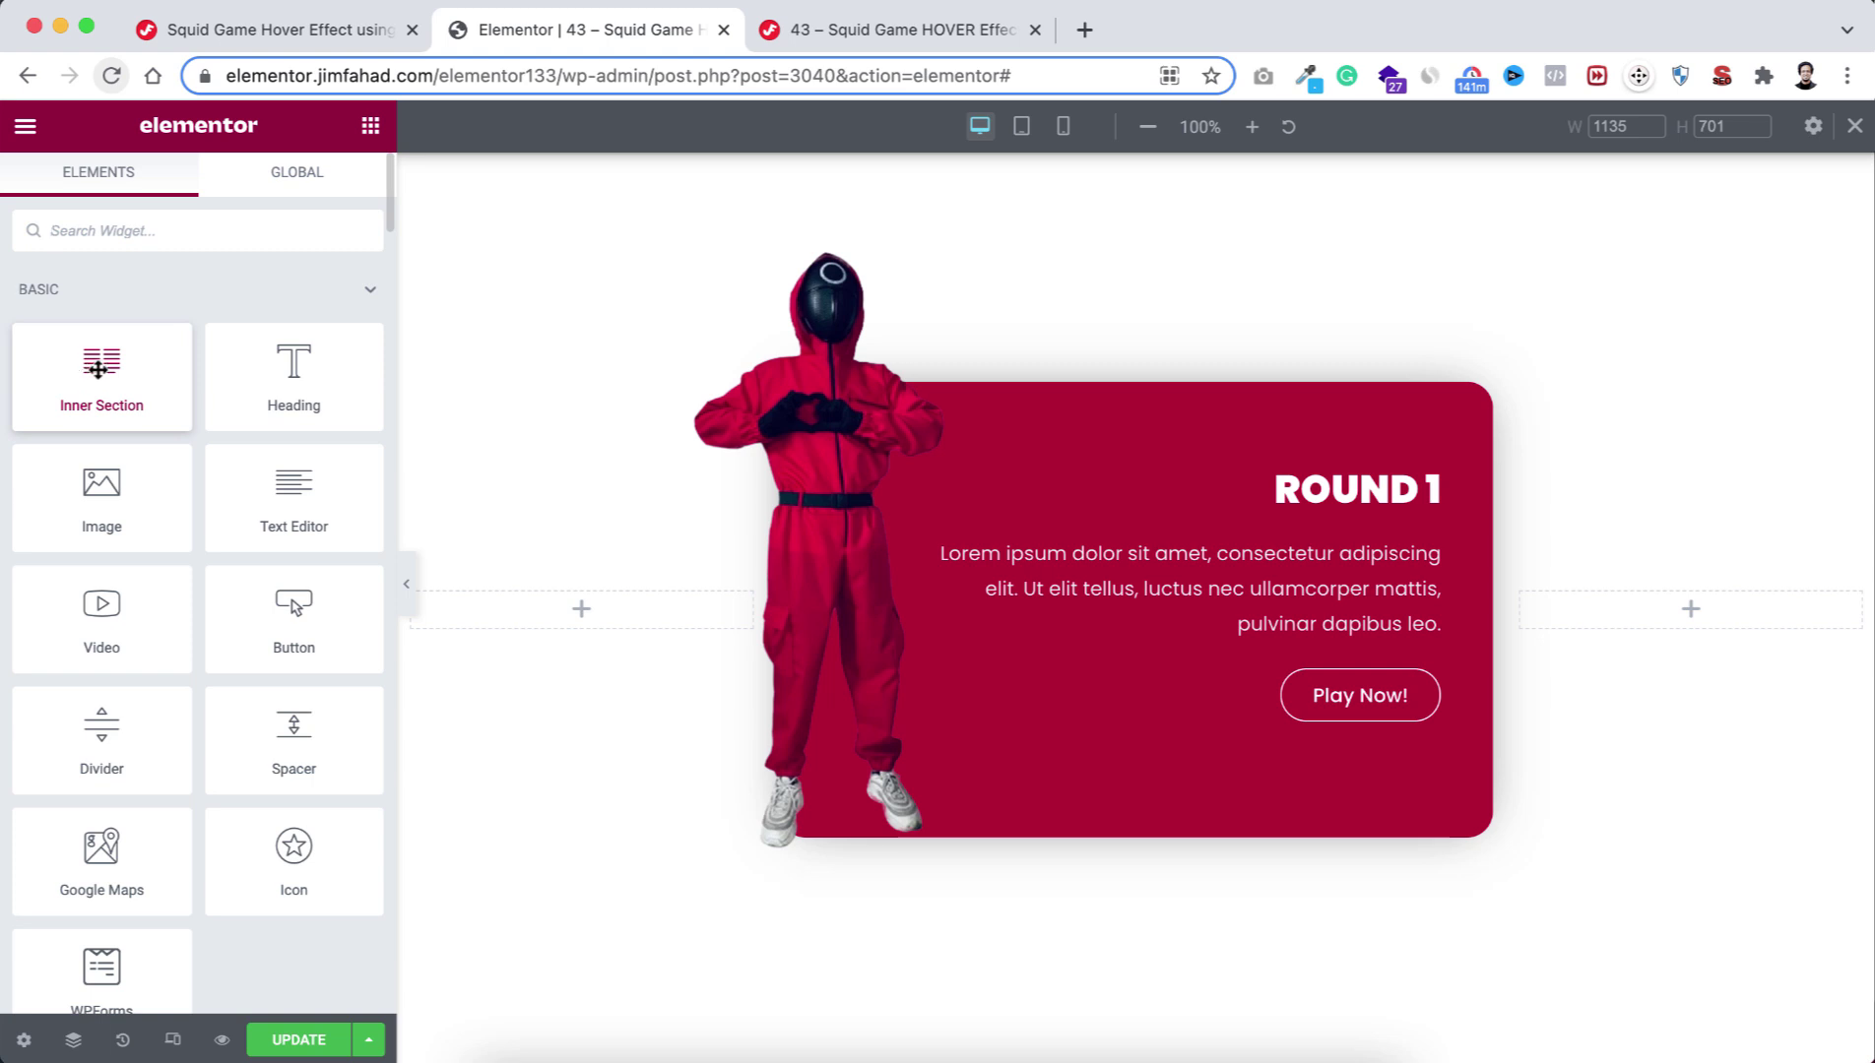
drag(88, 368, 1160, 854)
mouse_move(1154, 825)
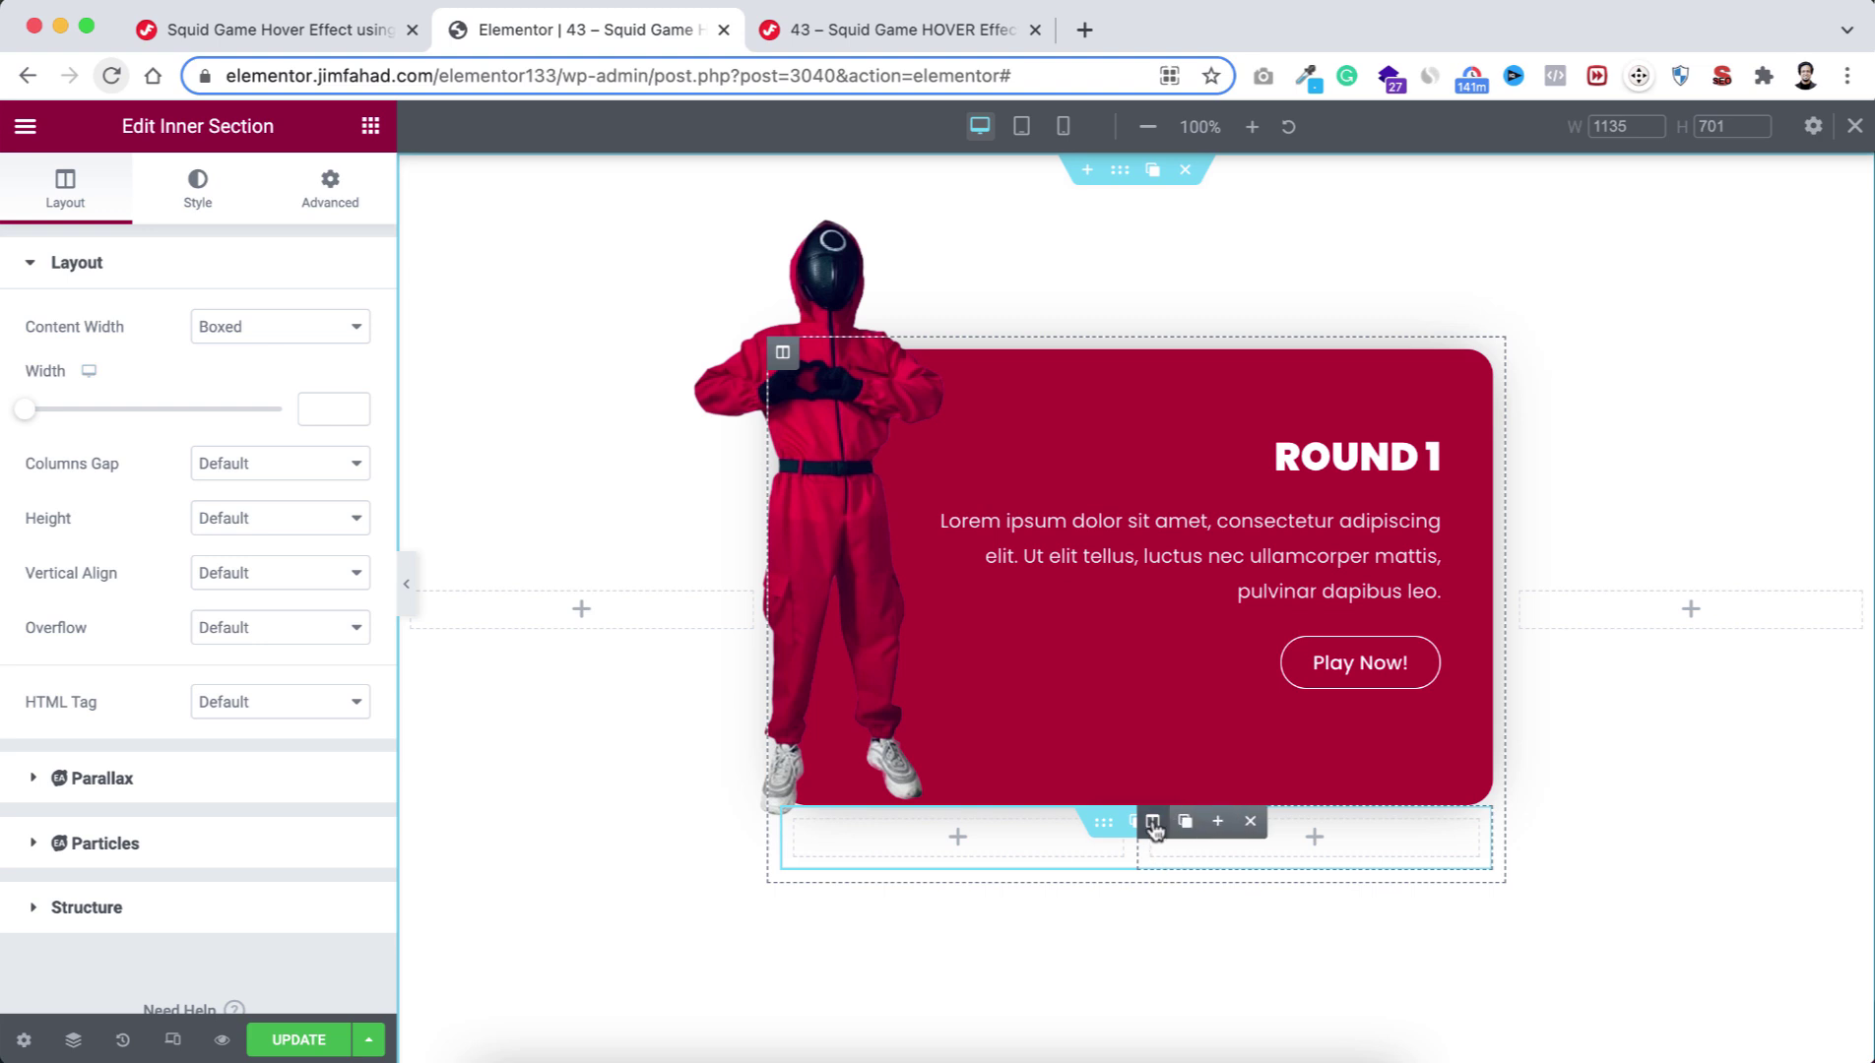
click(1251, 824)
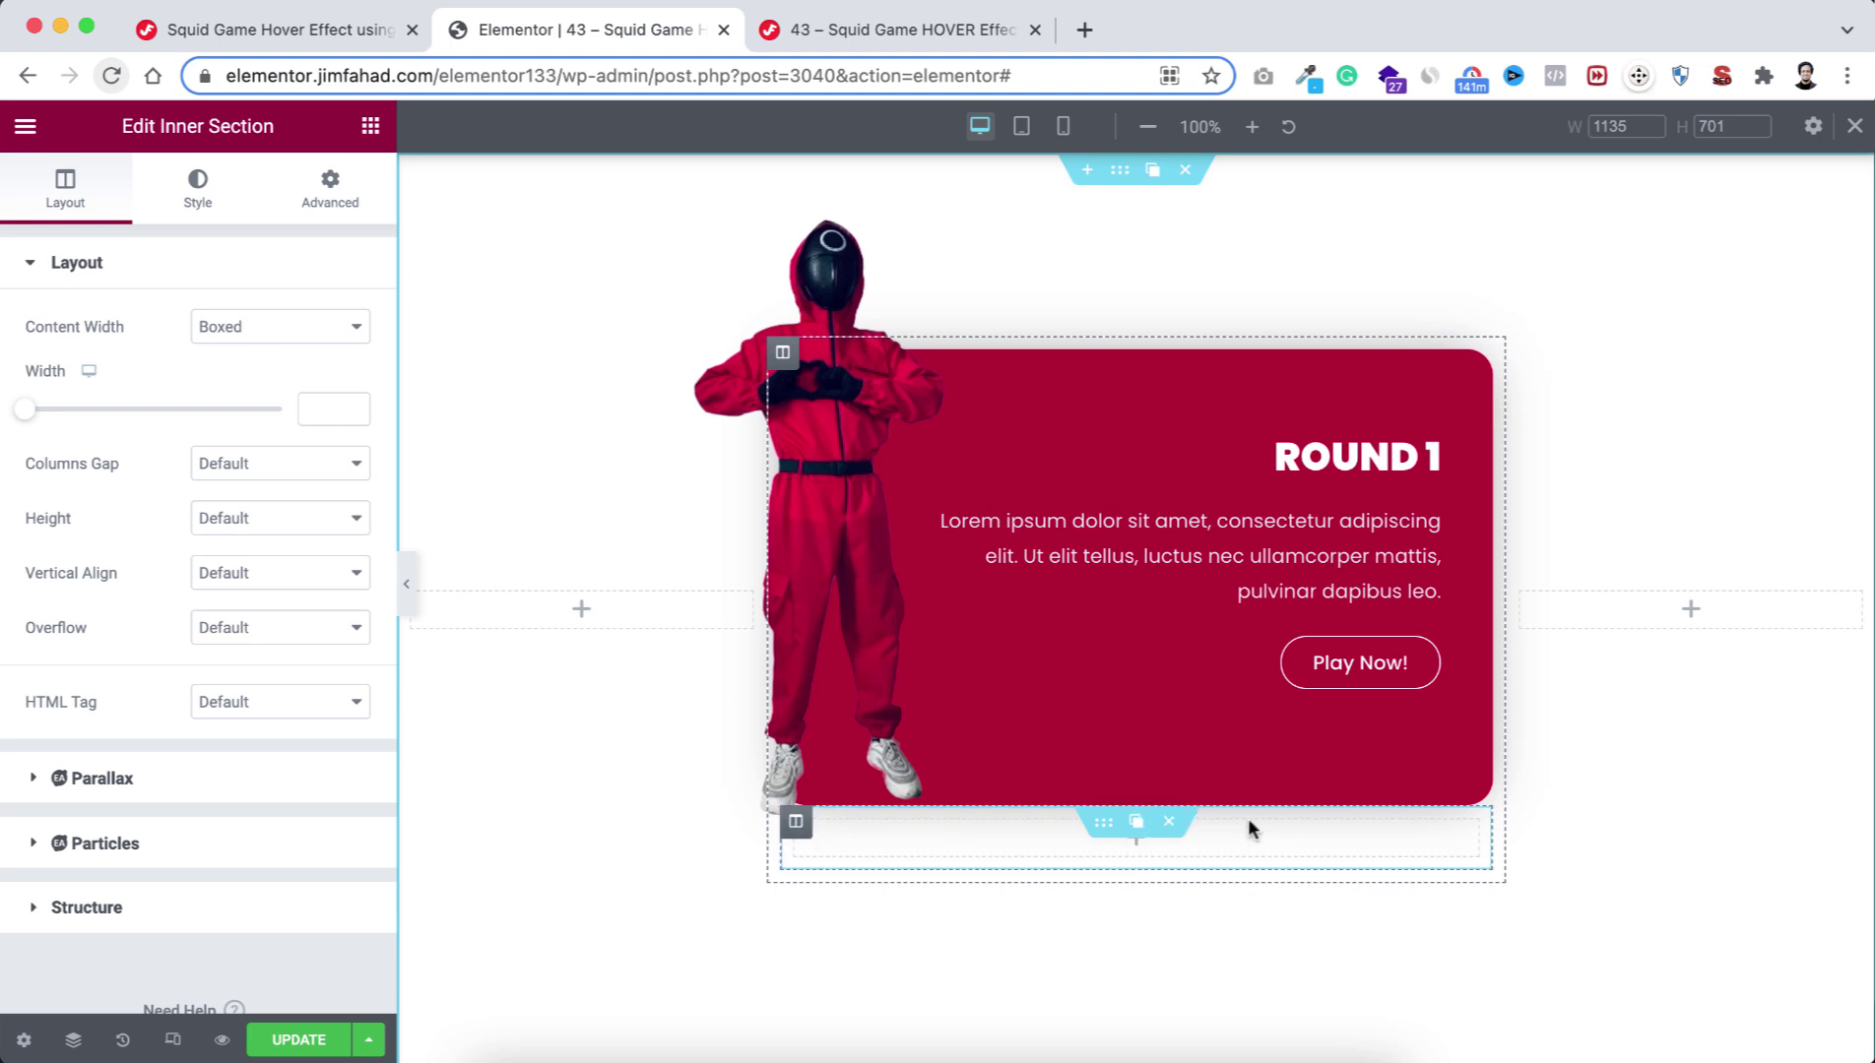
click(1133, 836)
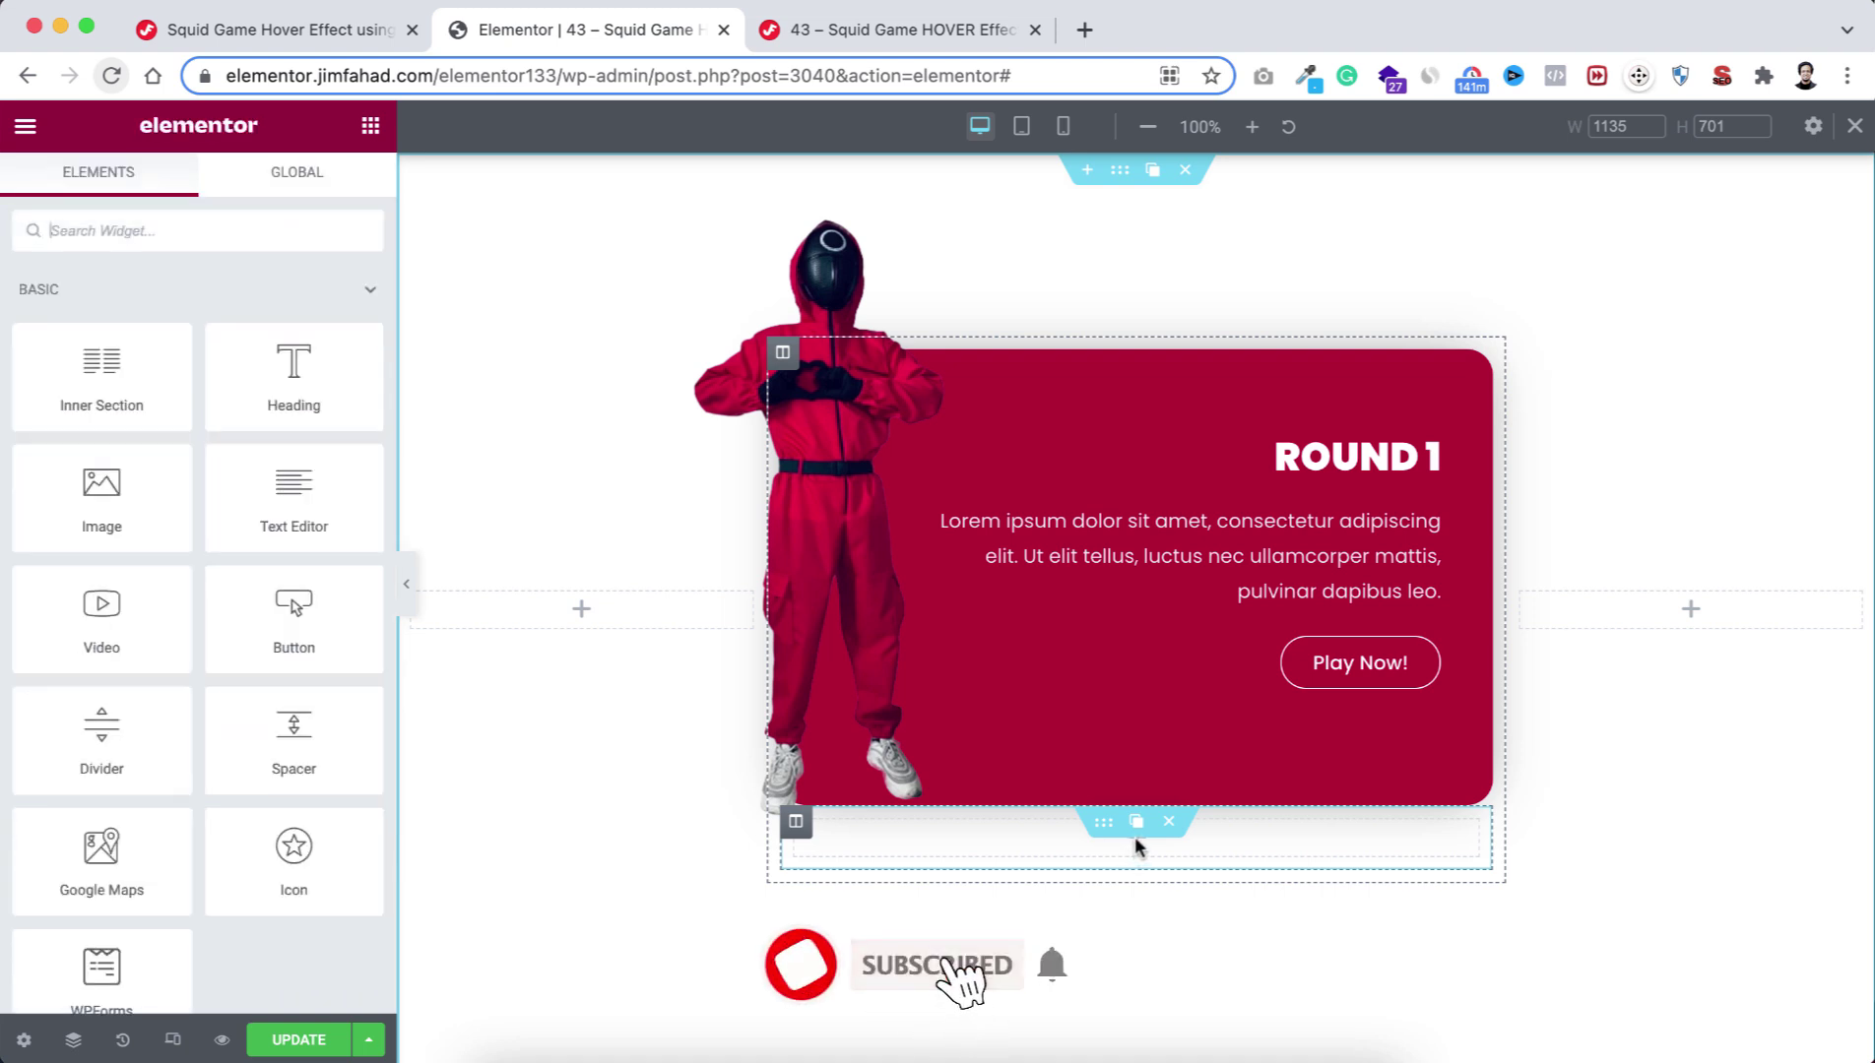
Add a Button widget to the empty inner section below the card and clear its label text.
drag(304, 615, 1118, 822)
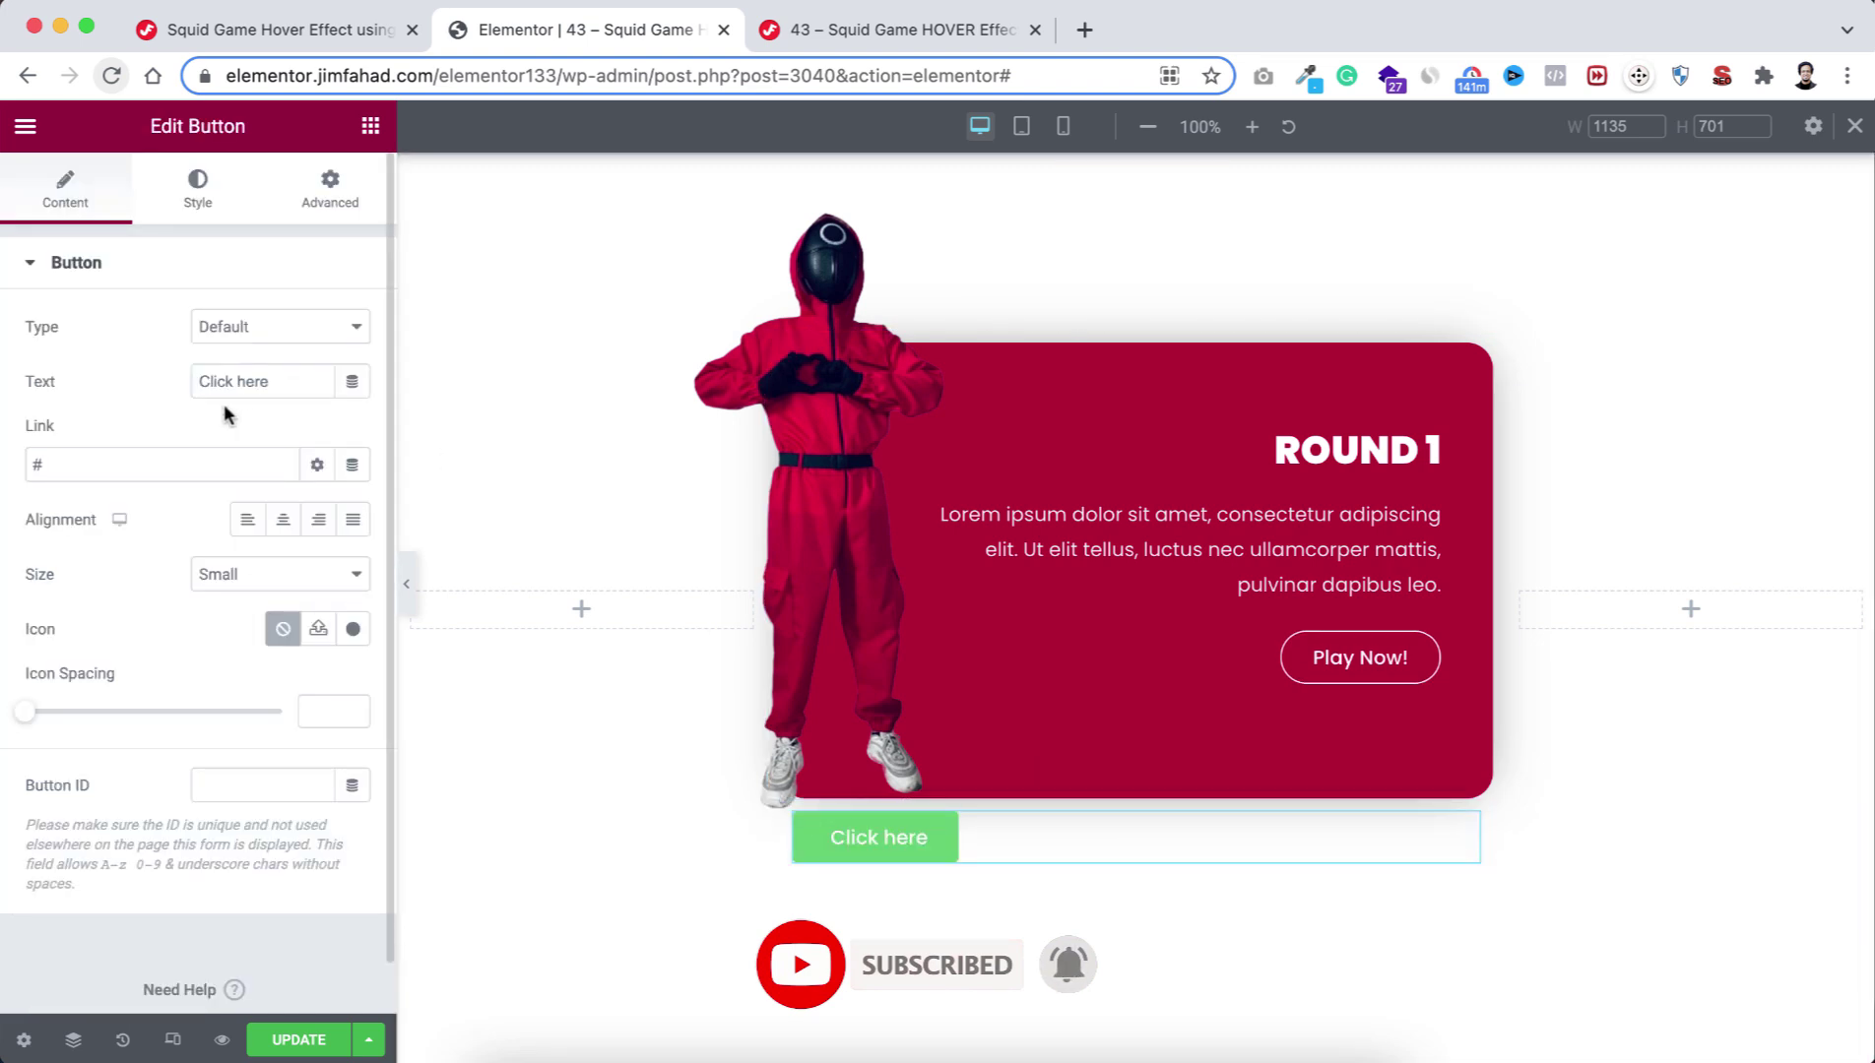
drag(268, 381, 134, 386)
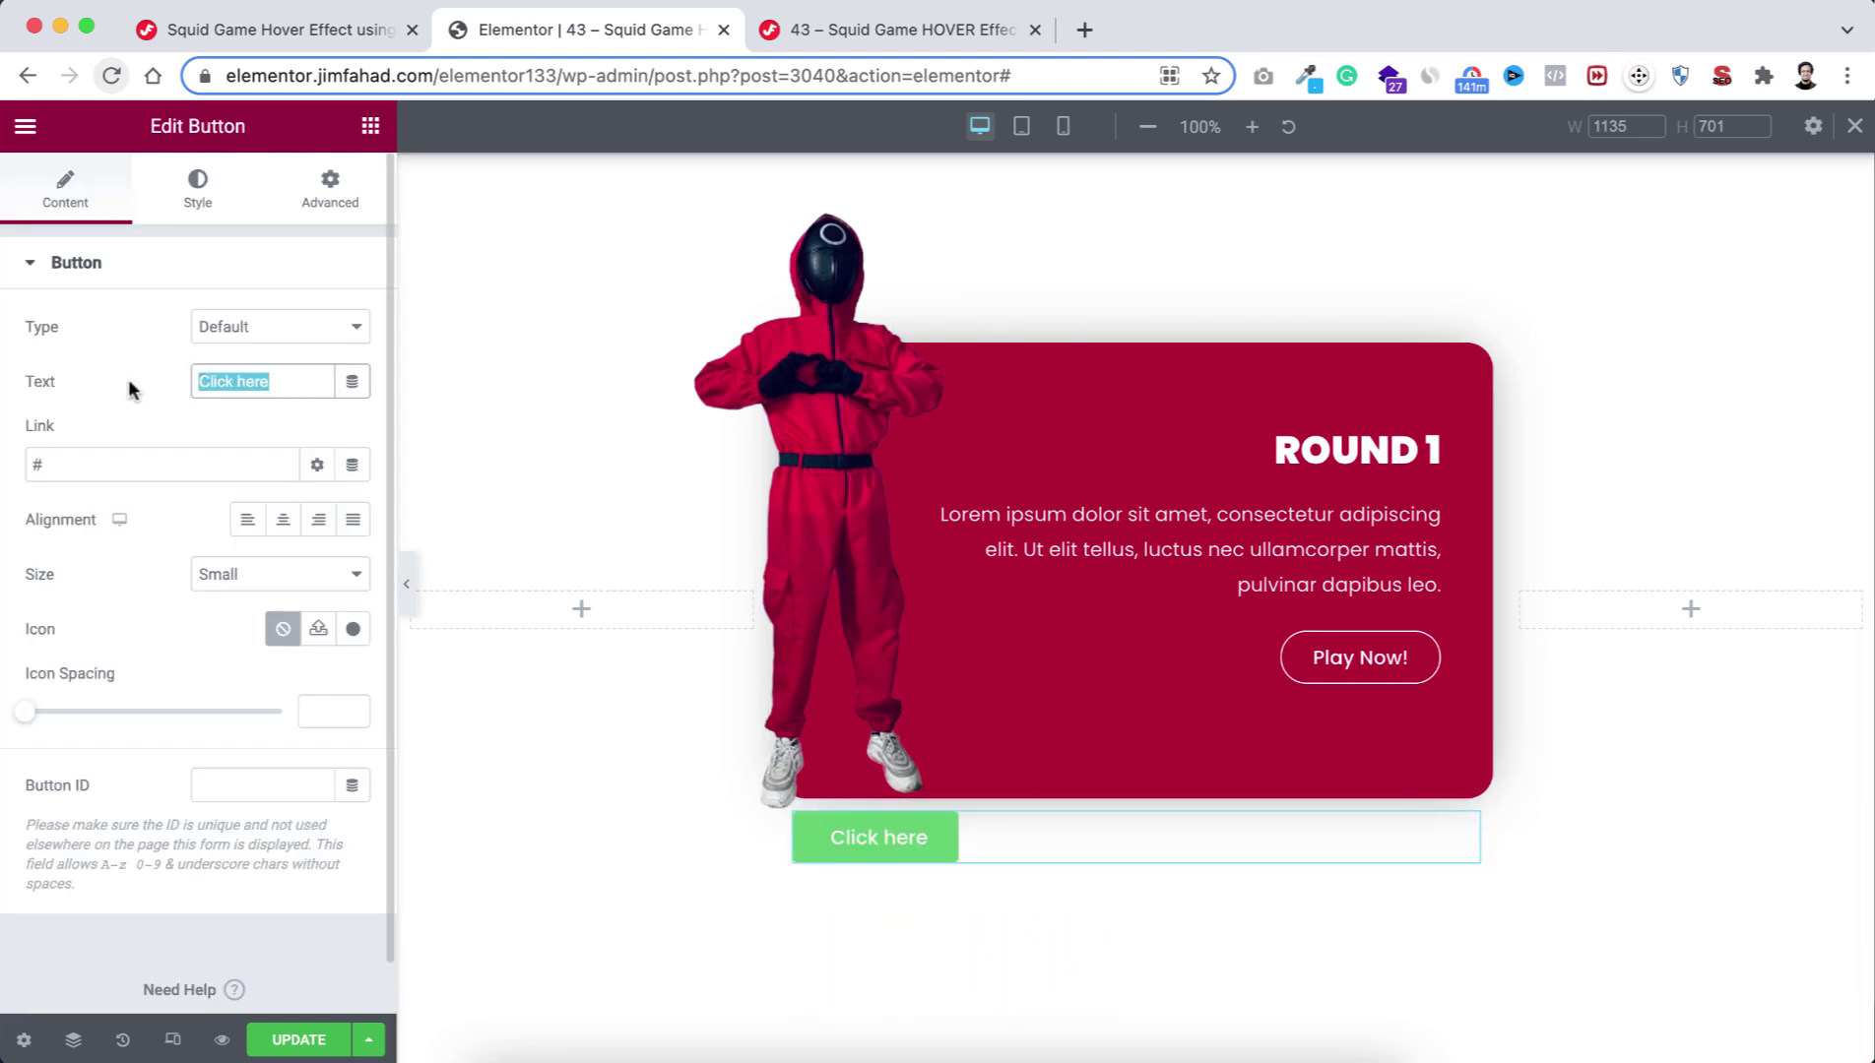
key(BackSpace)
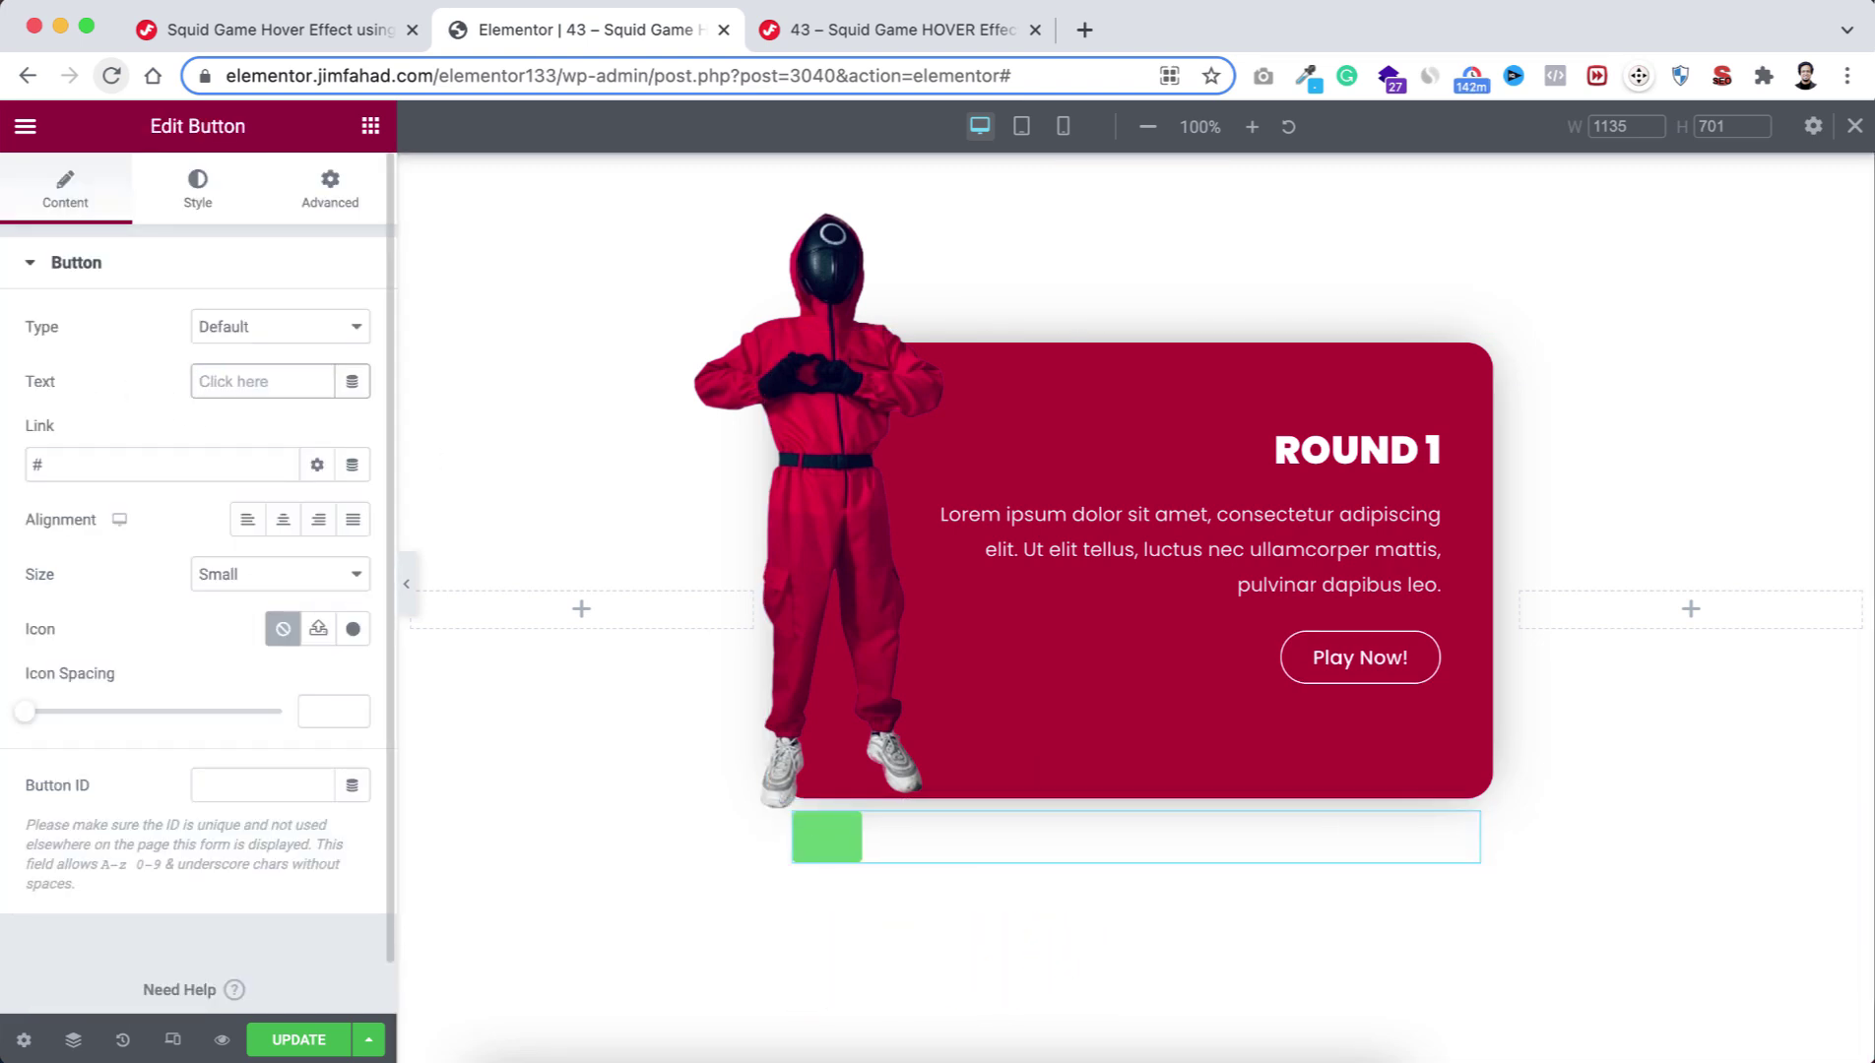
Give the new button the solid Circle icon, found by searching the icon library for "circle".
click(353, 632)
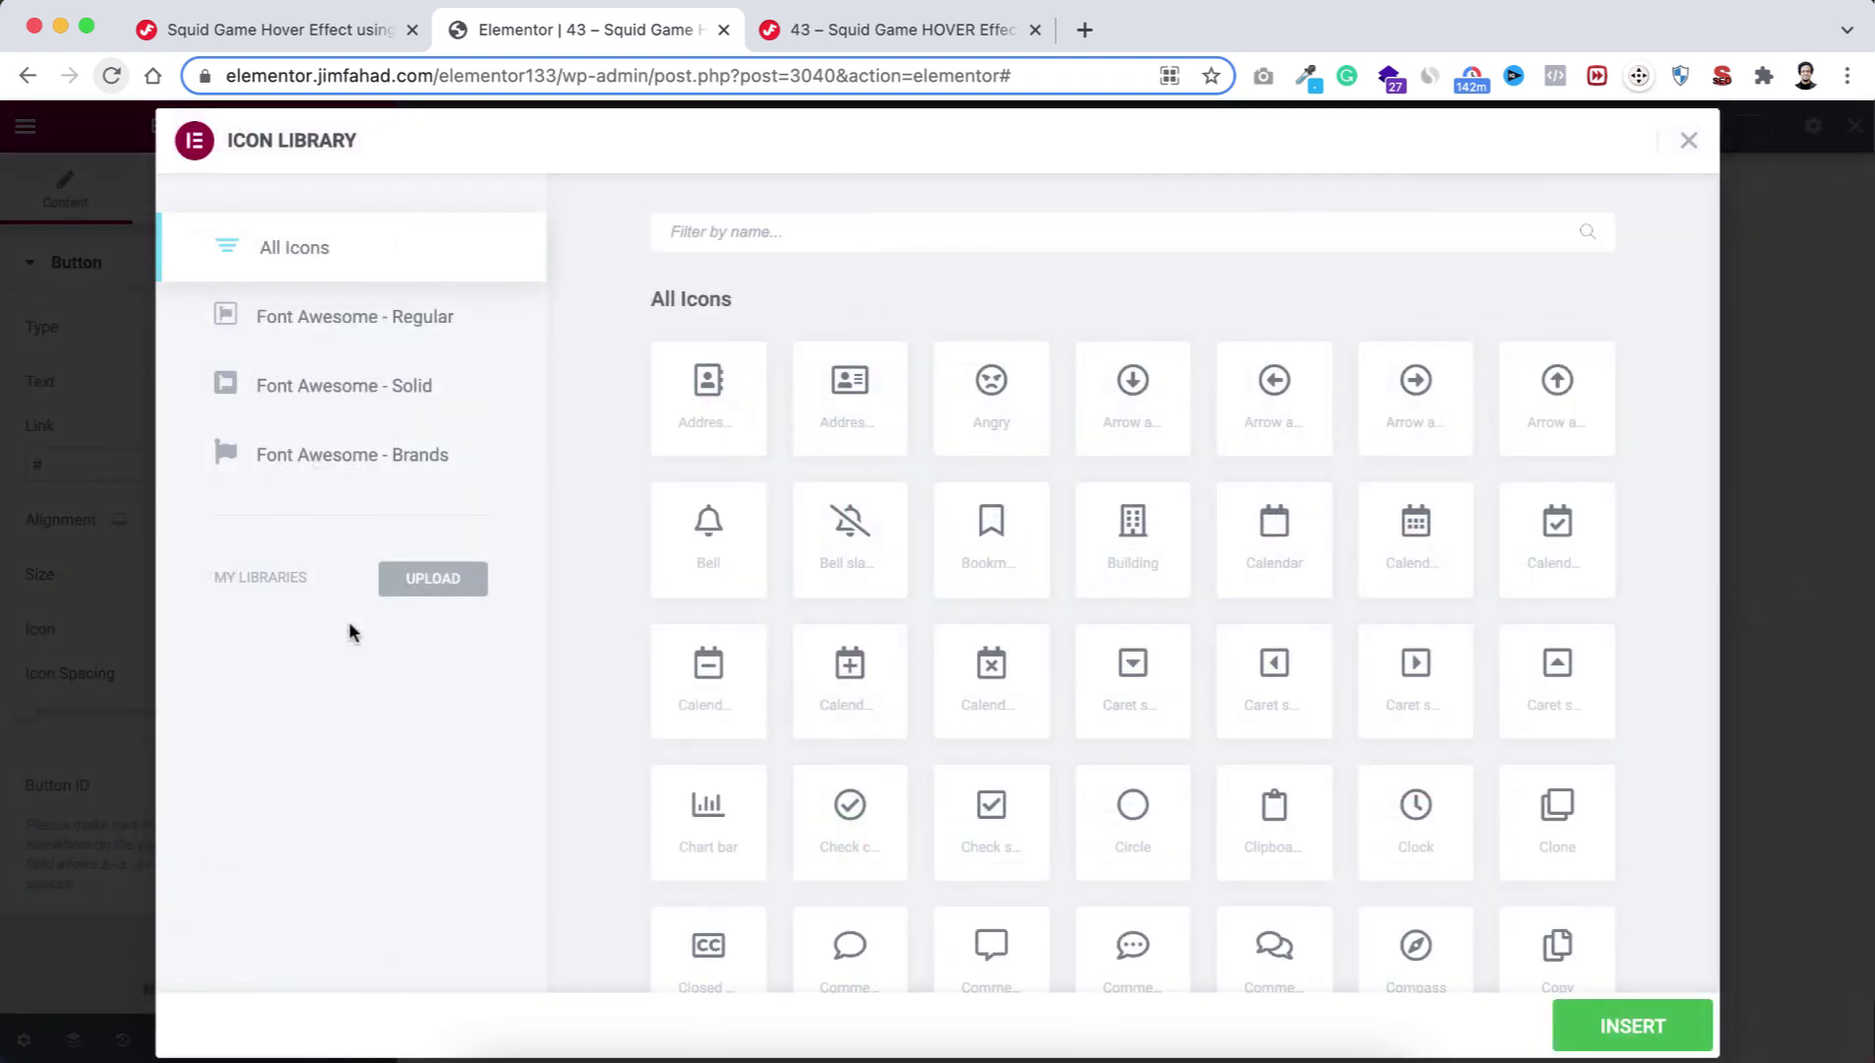
text(circle)
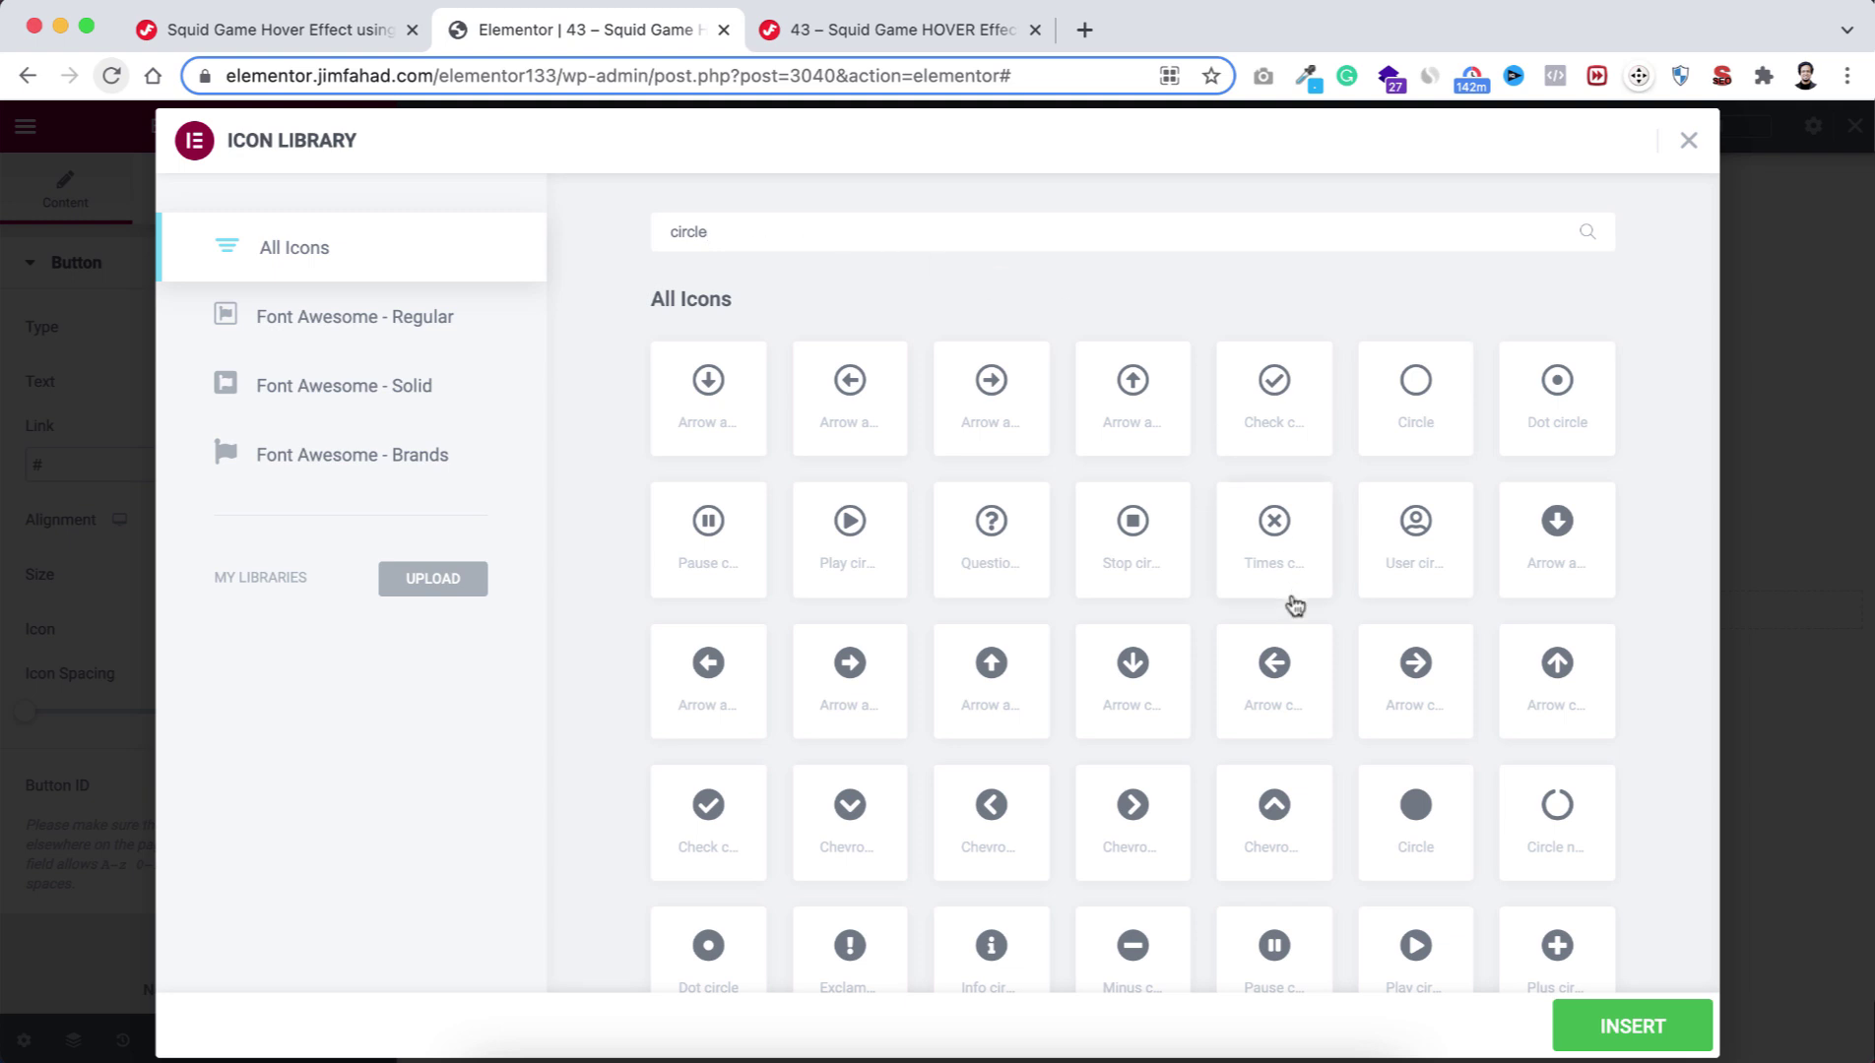
click(1416, 815)
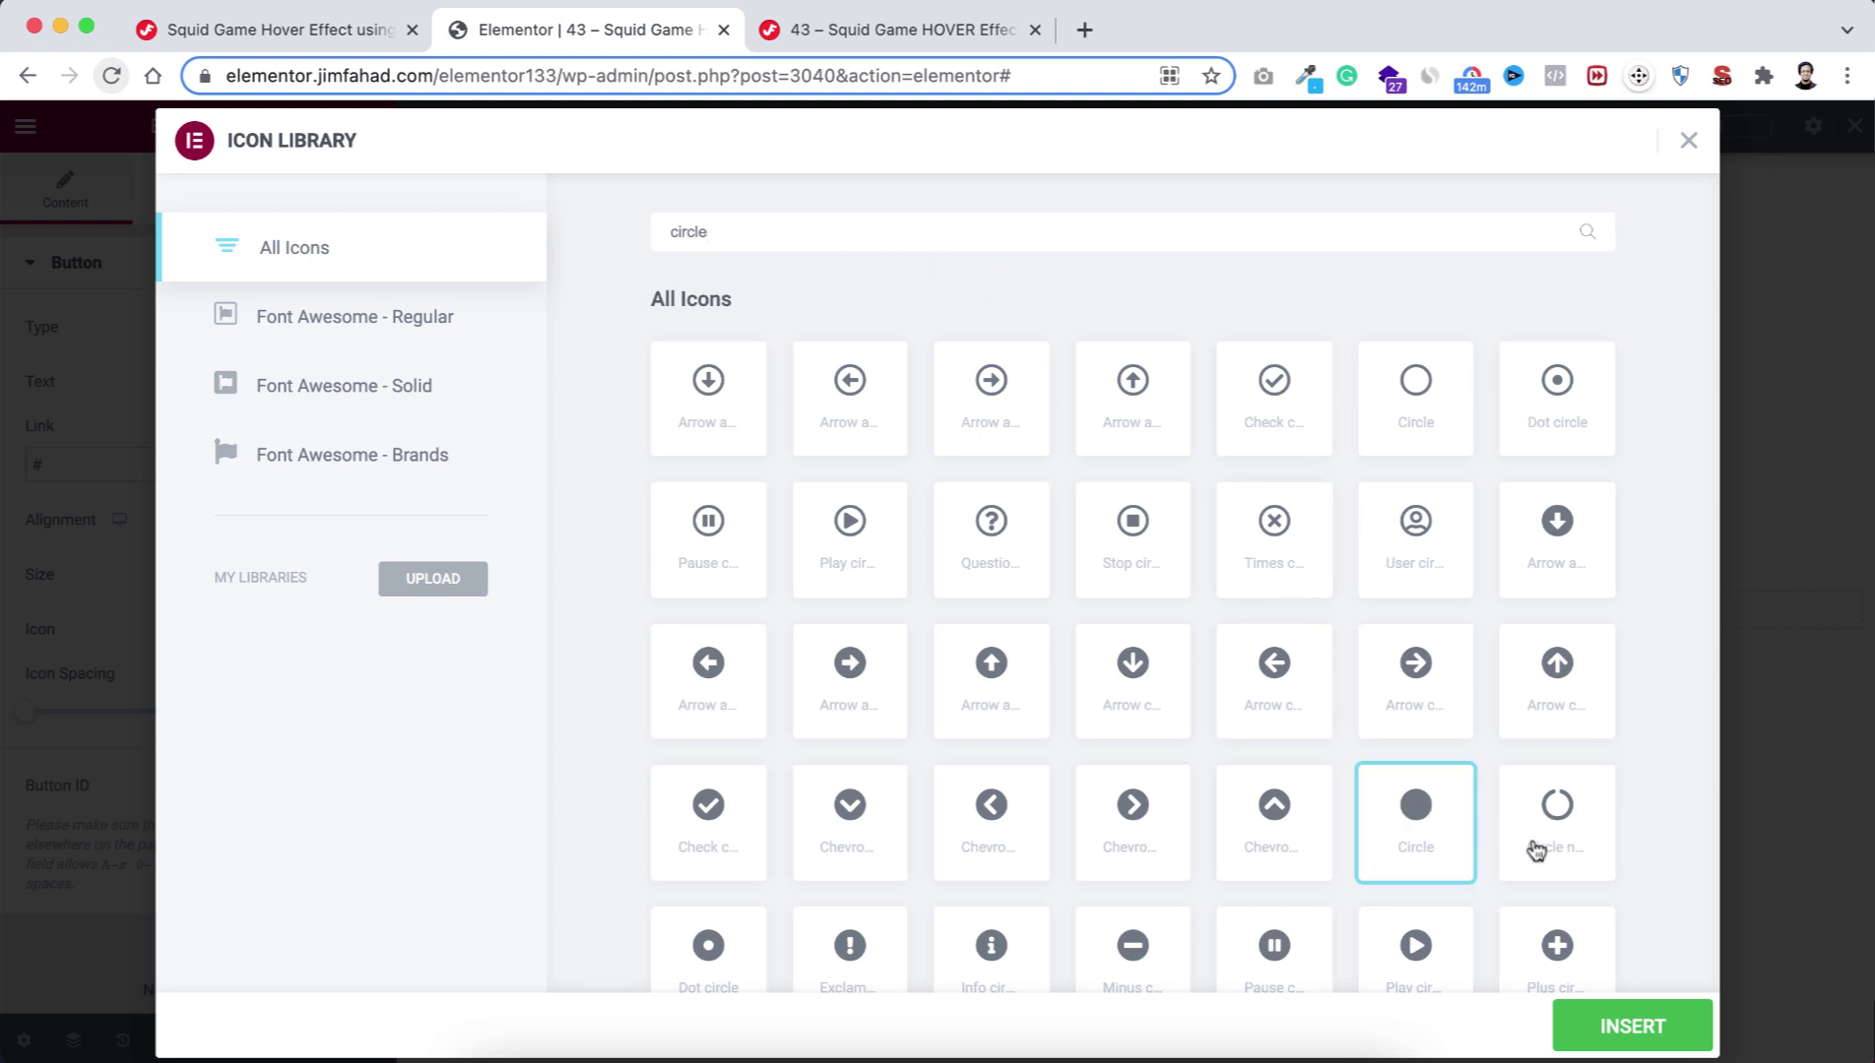
click(1634, 1026)
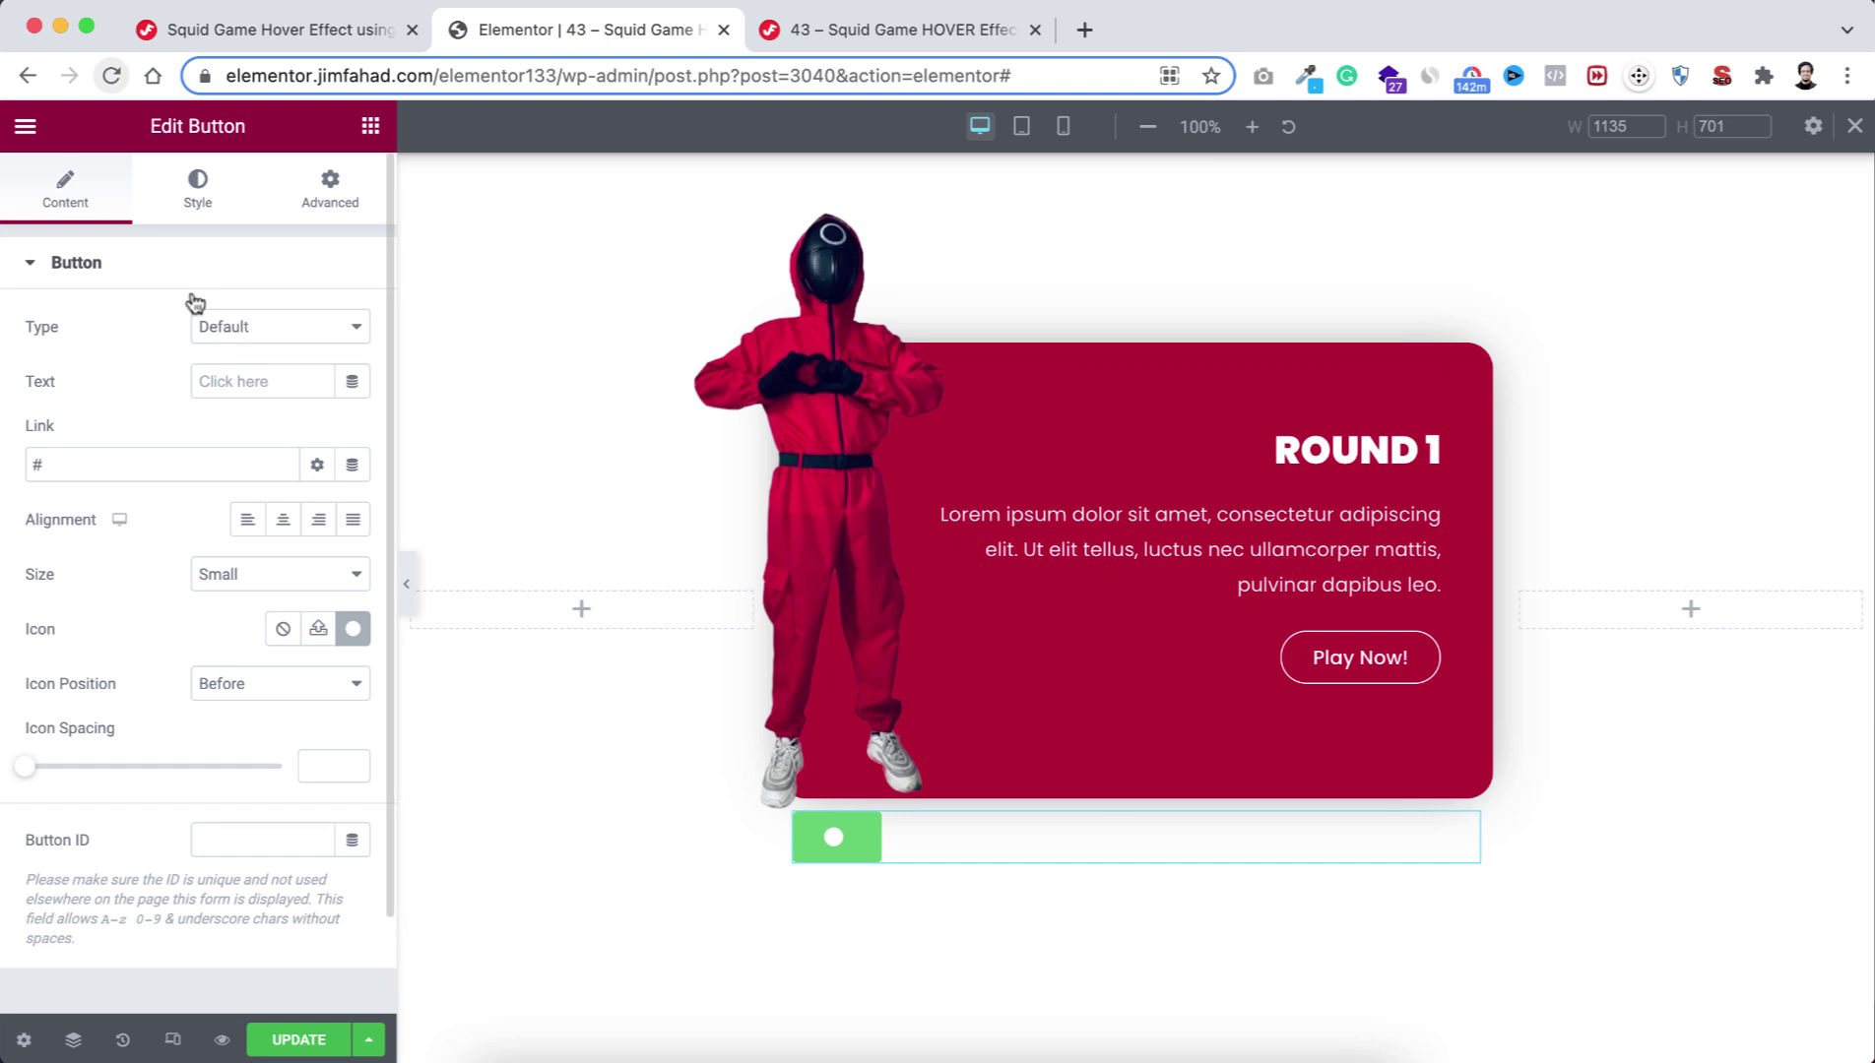
Set the circle button's typography size to 25 px.
click(195, 185)
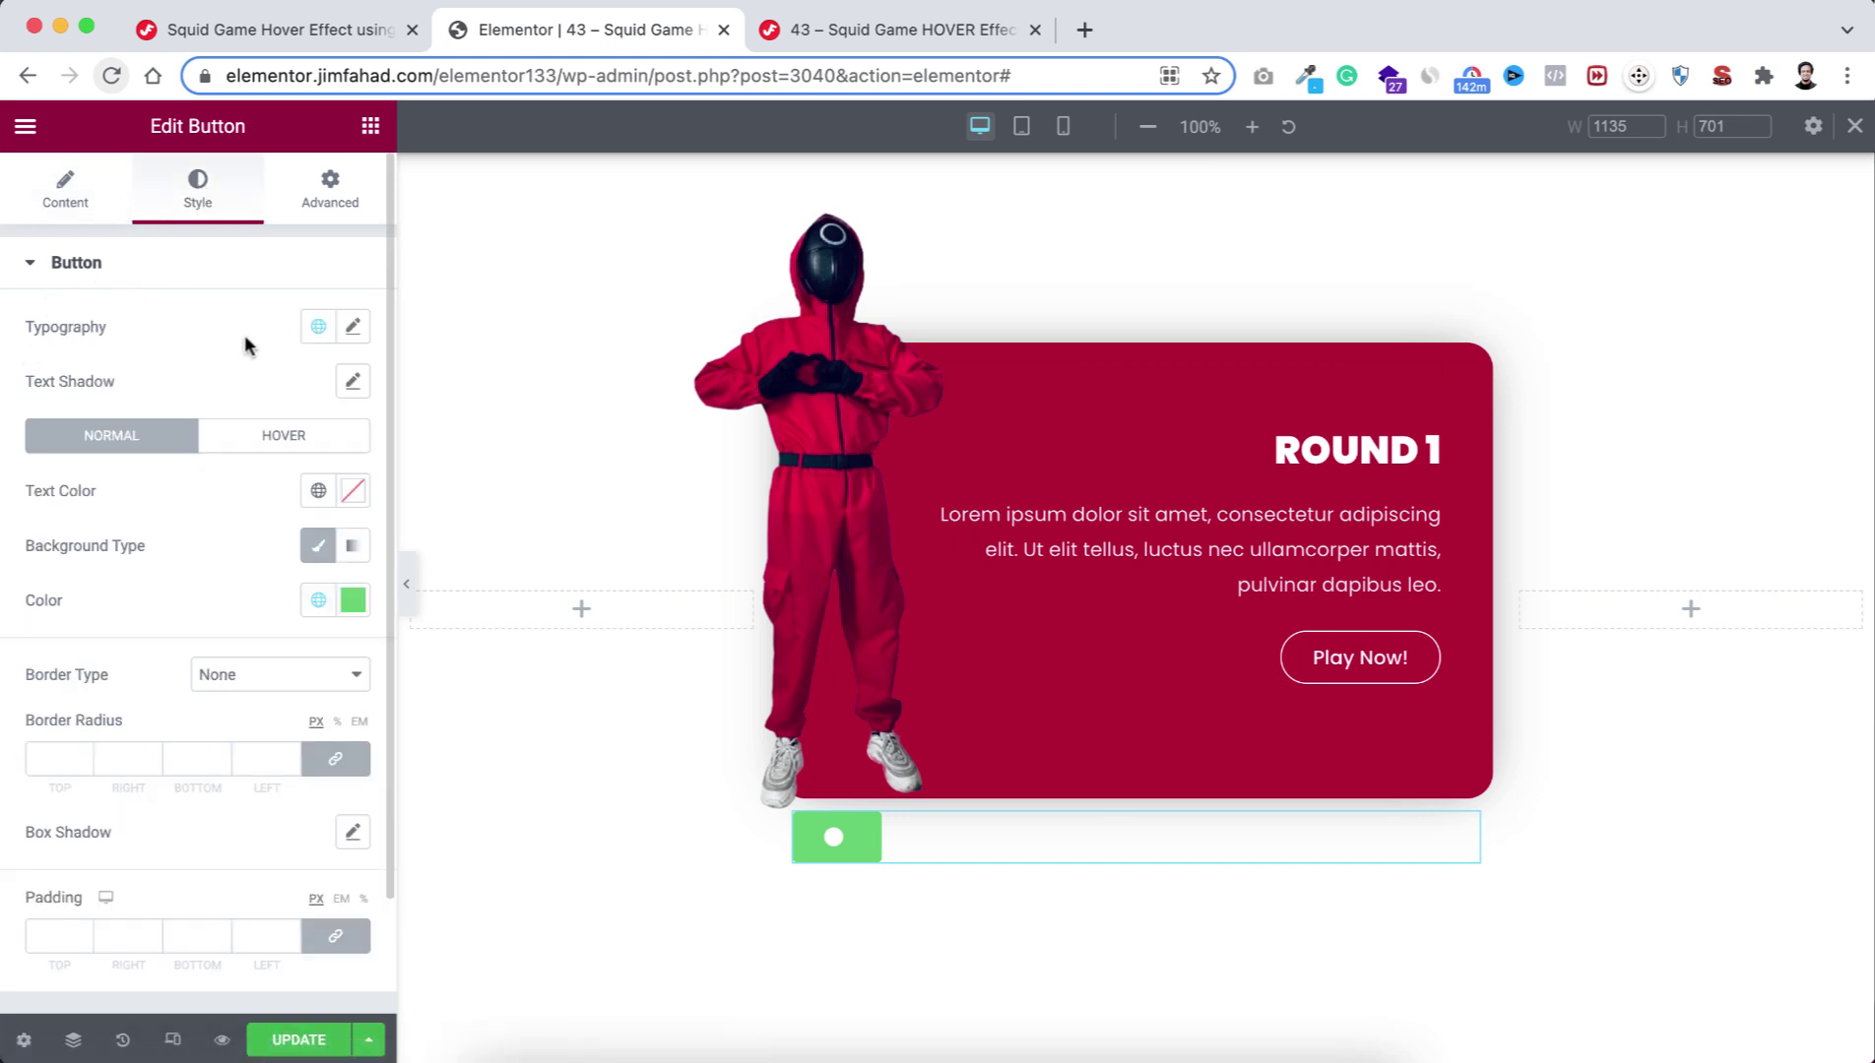
click(353, 326)
click(291, 526)
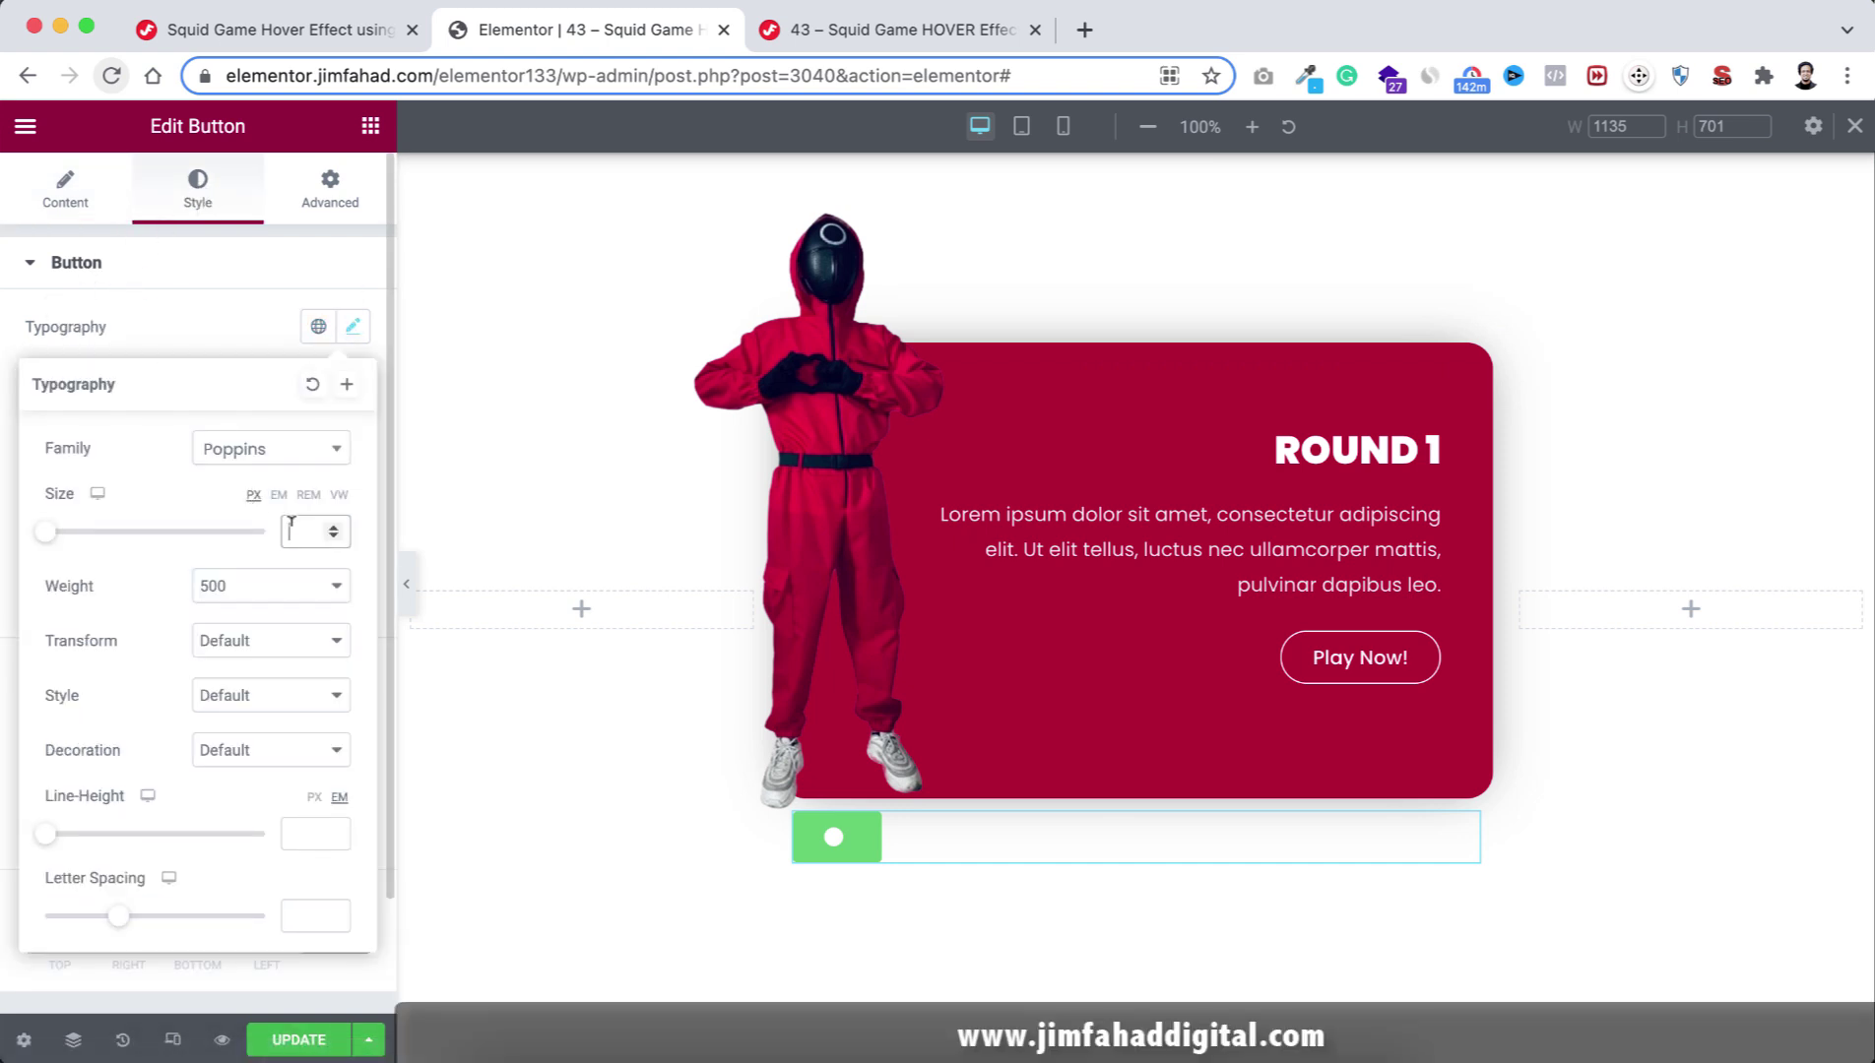
text(25)
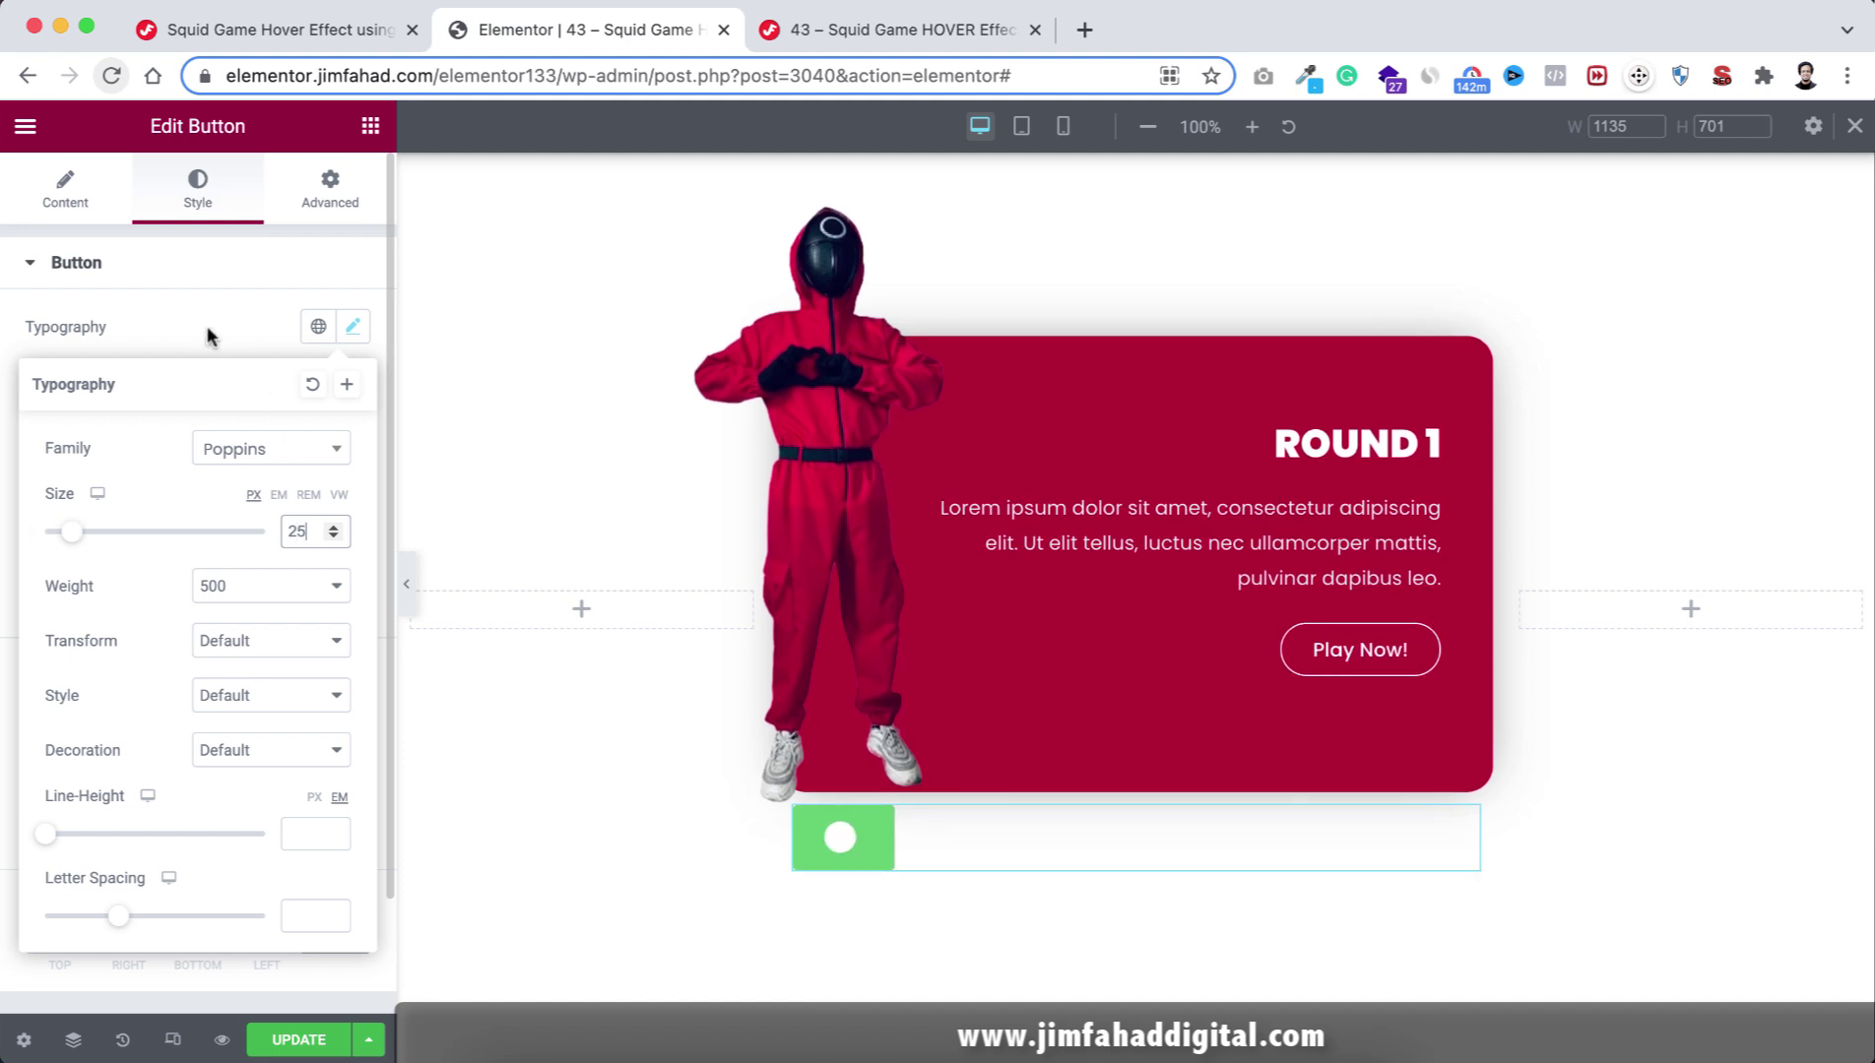
click(207, 336)
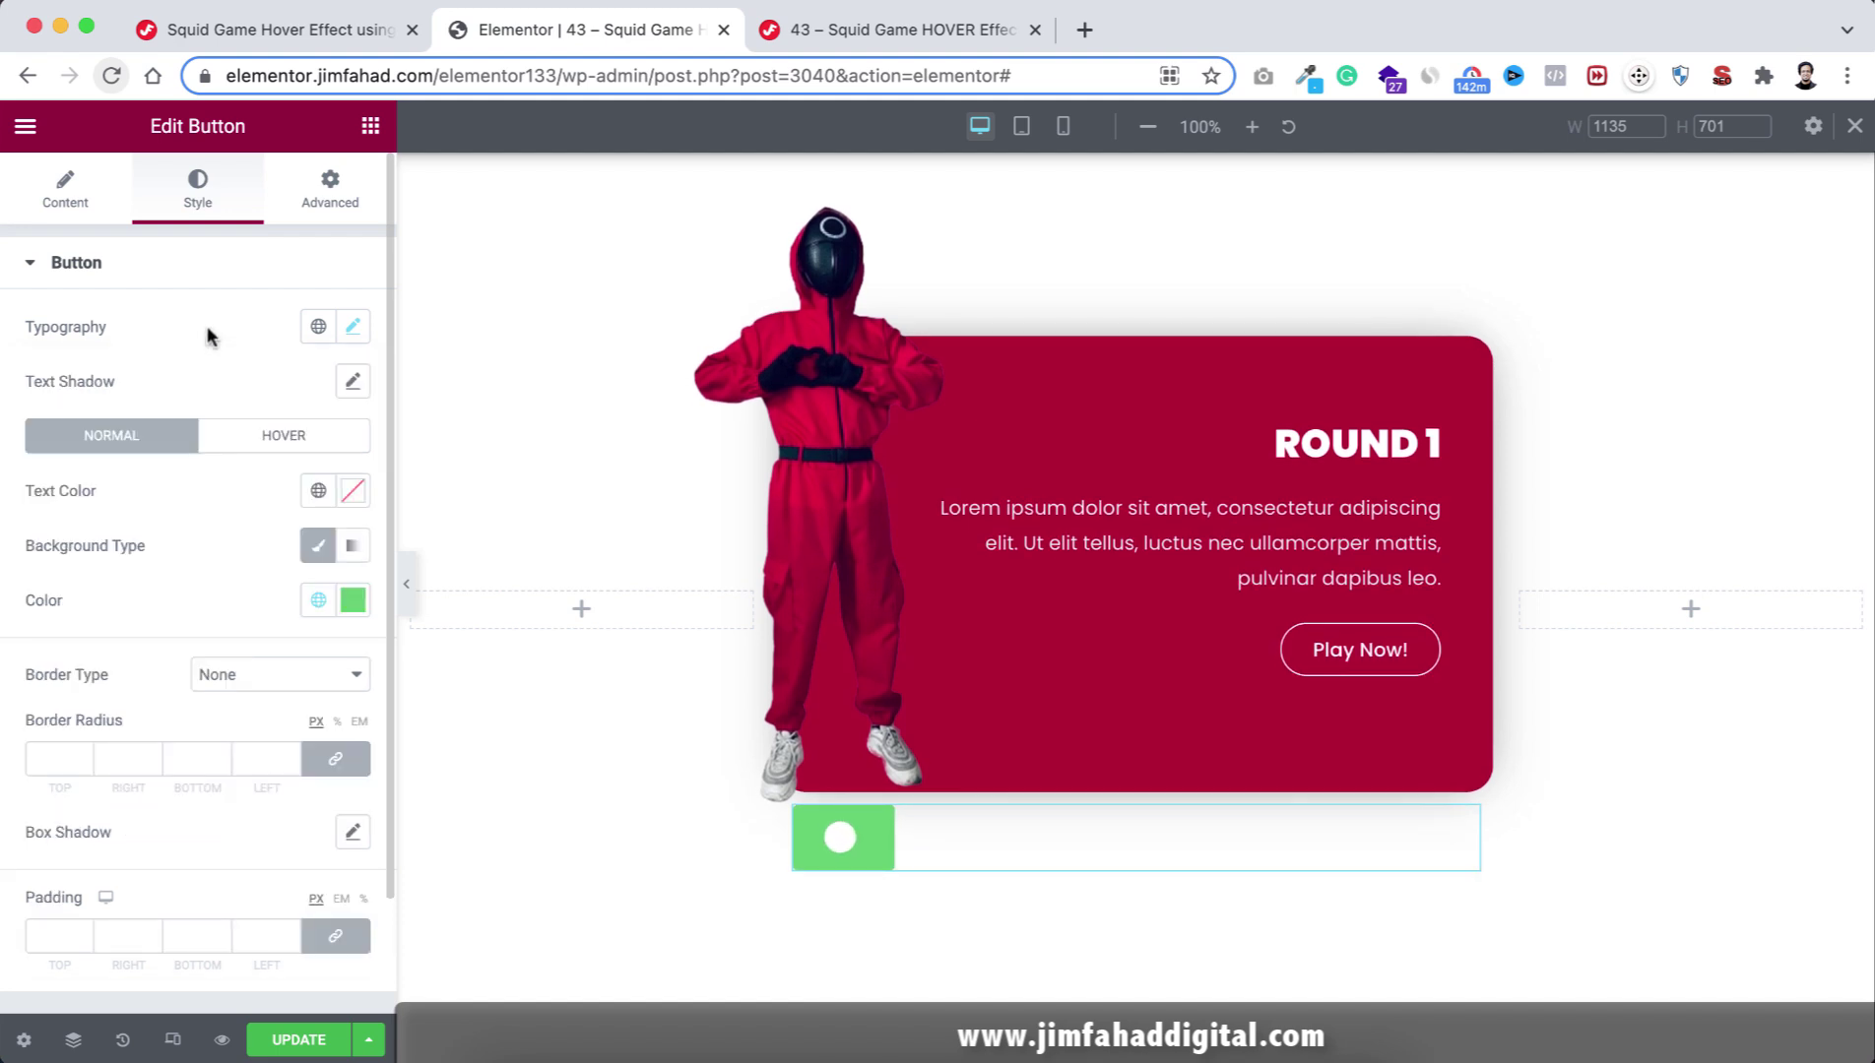
Set the circle button's text color to #54c8ff and make its background color fully transparent.
click(354, 490)
text(#54c8ff)
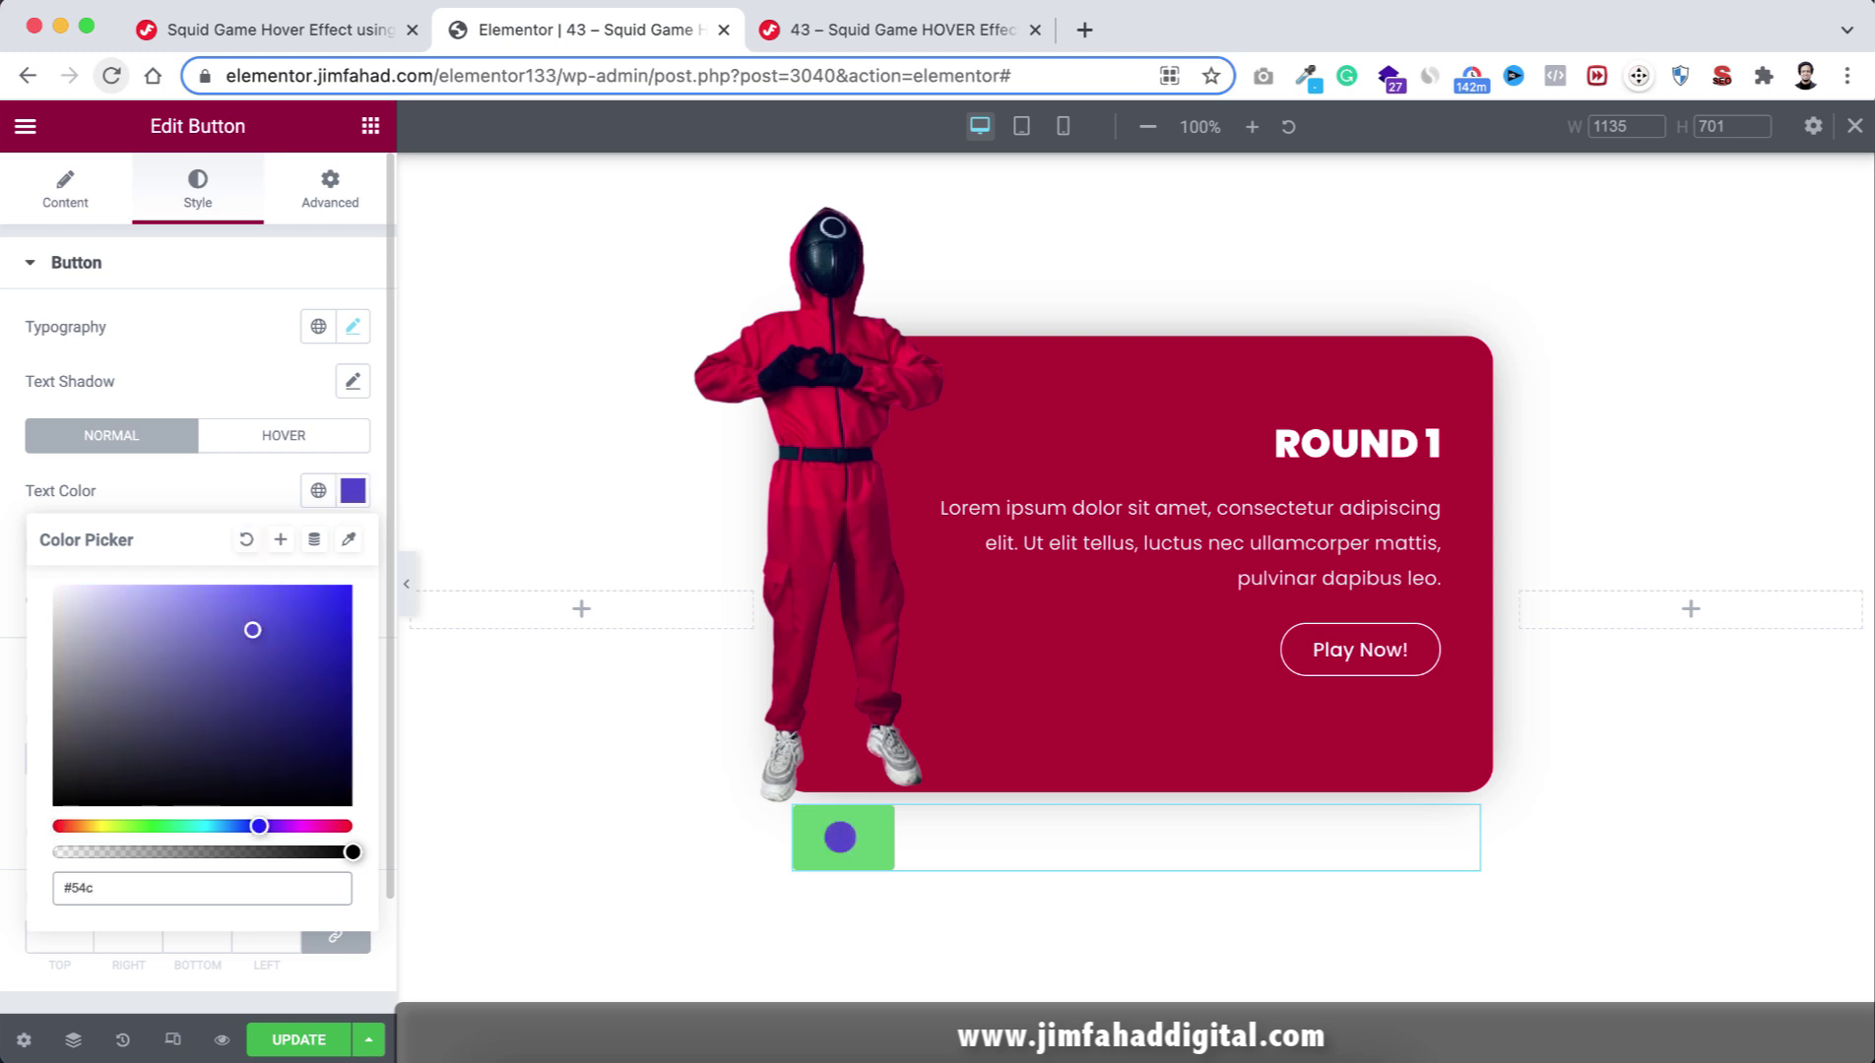
click(247, 486)
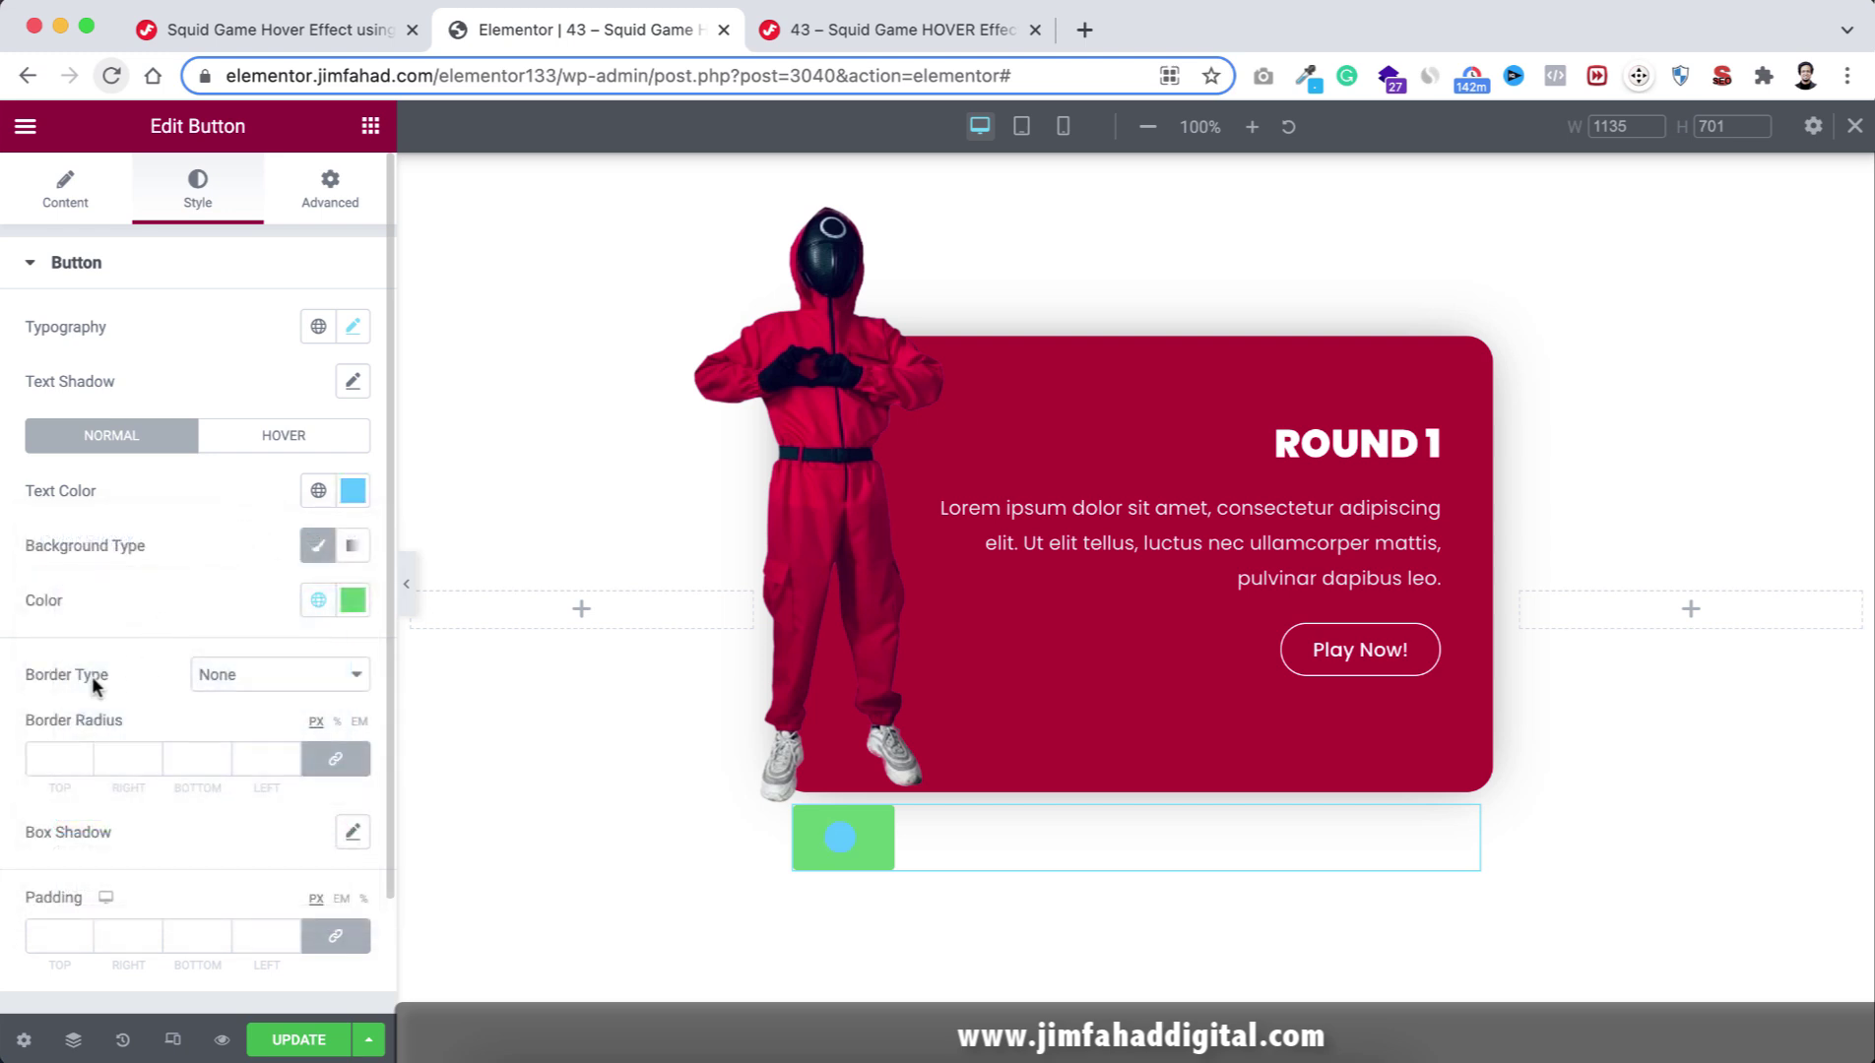
click(353, 600)
drag(352, 962, 59, 962)
click(156, 586)
Set the circle button's padding to 5 px on all sides and its border radius to 50% on all corners.
scroll(175, 816, down, 3)
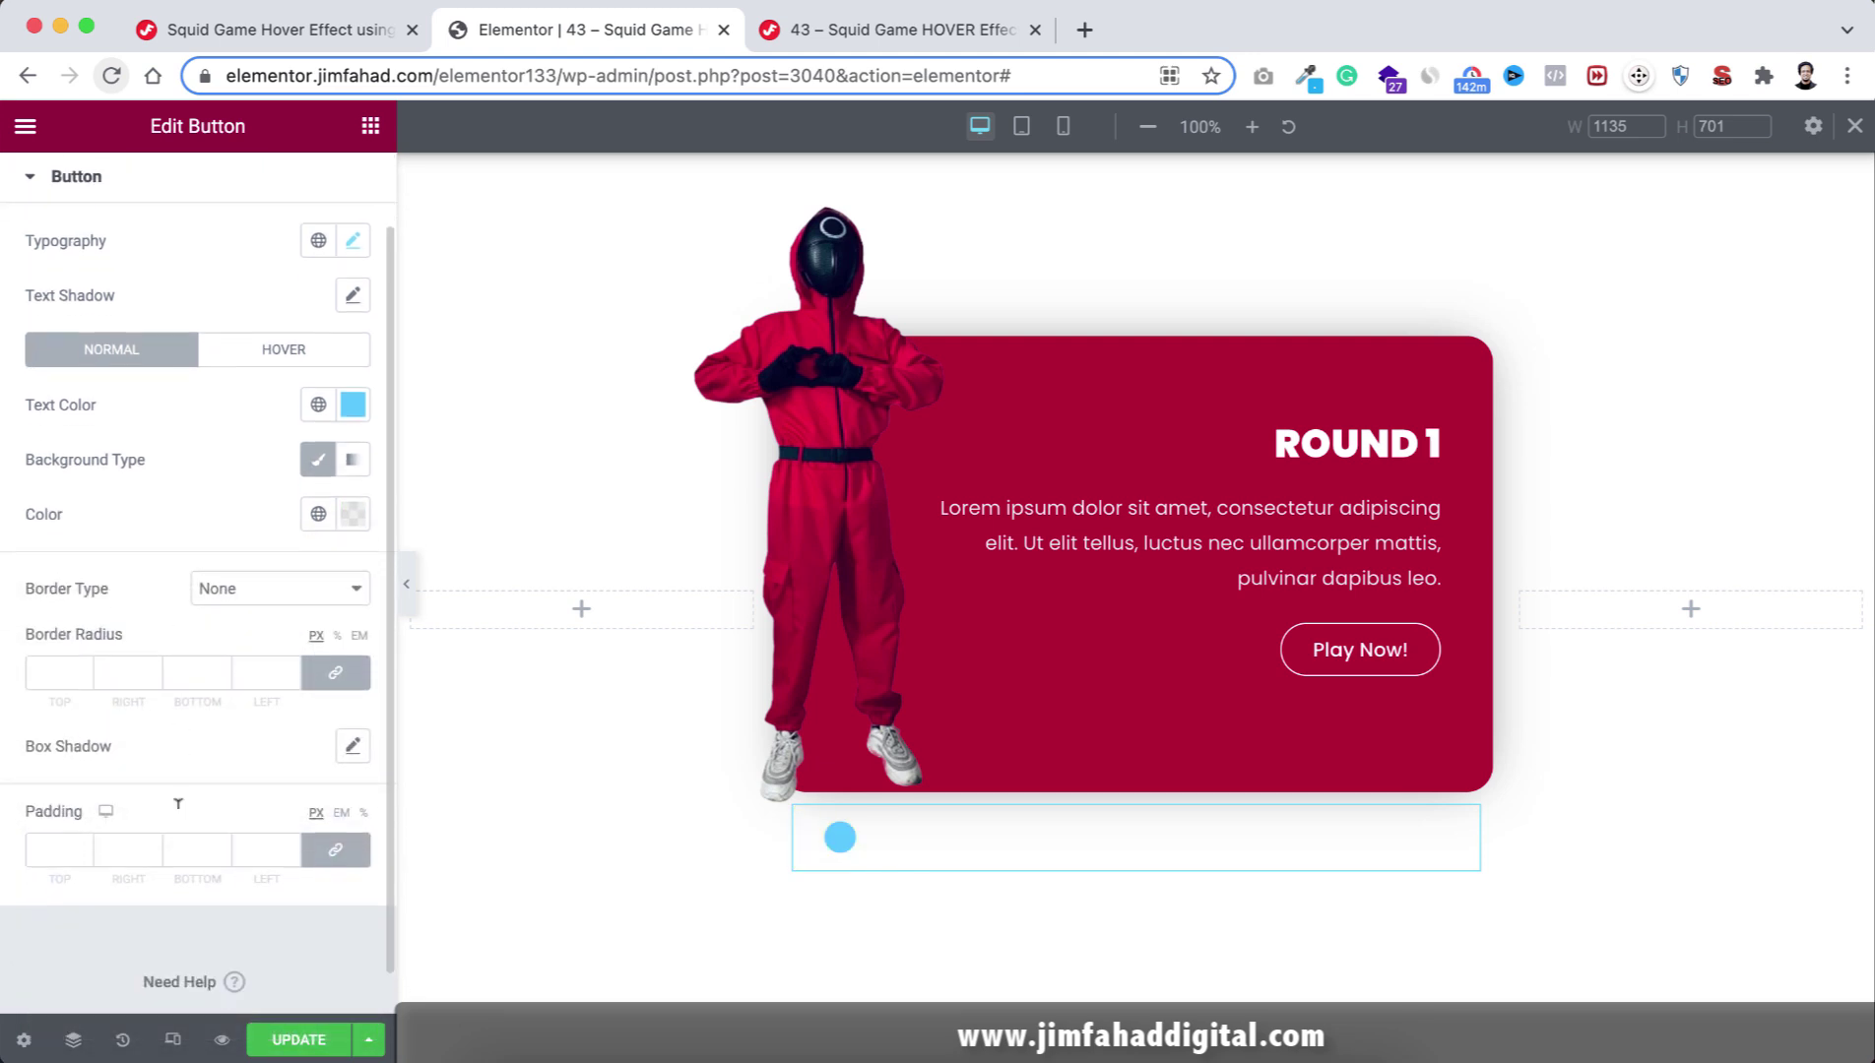
click(57, 799)
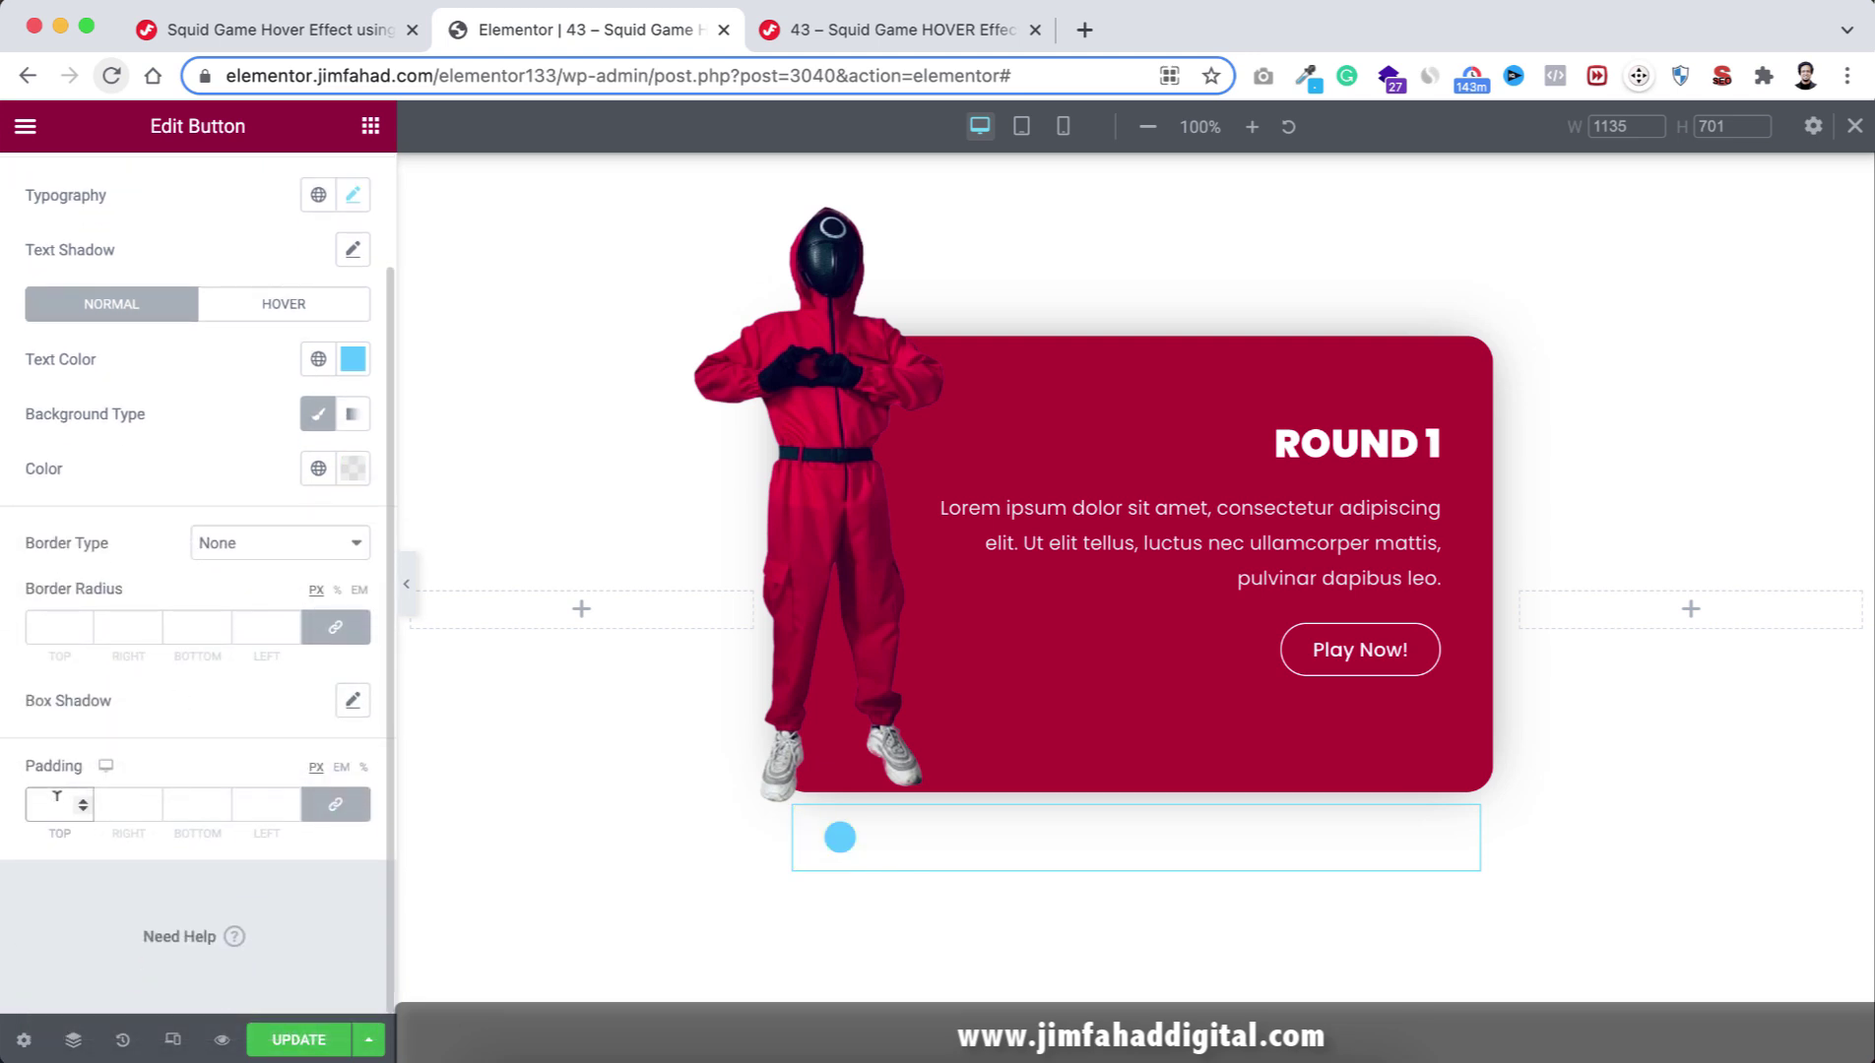
text(5)
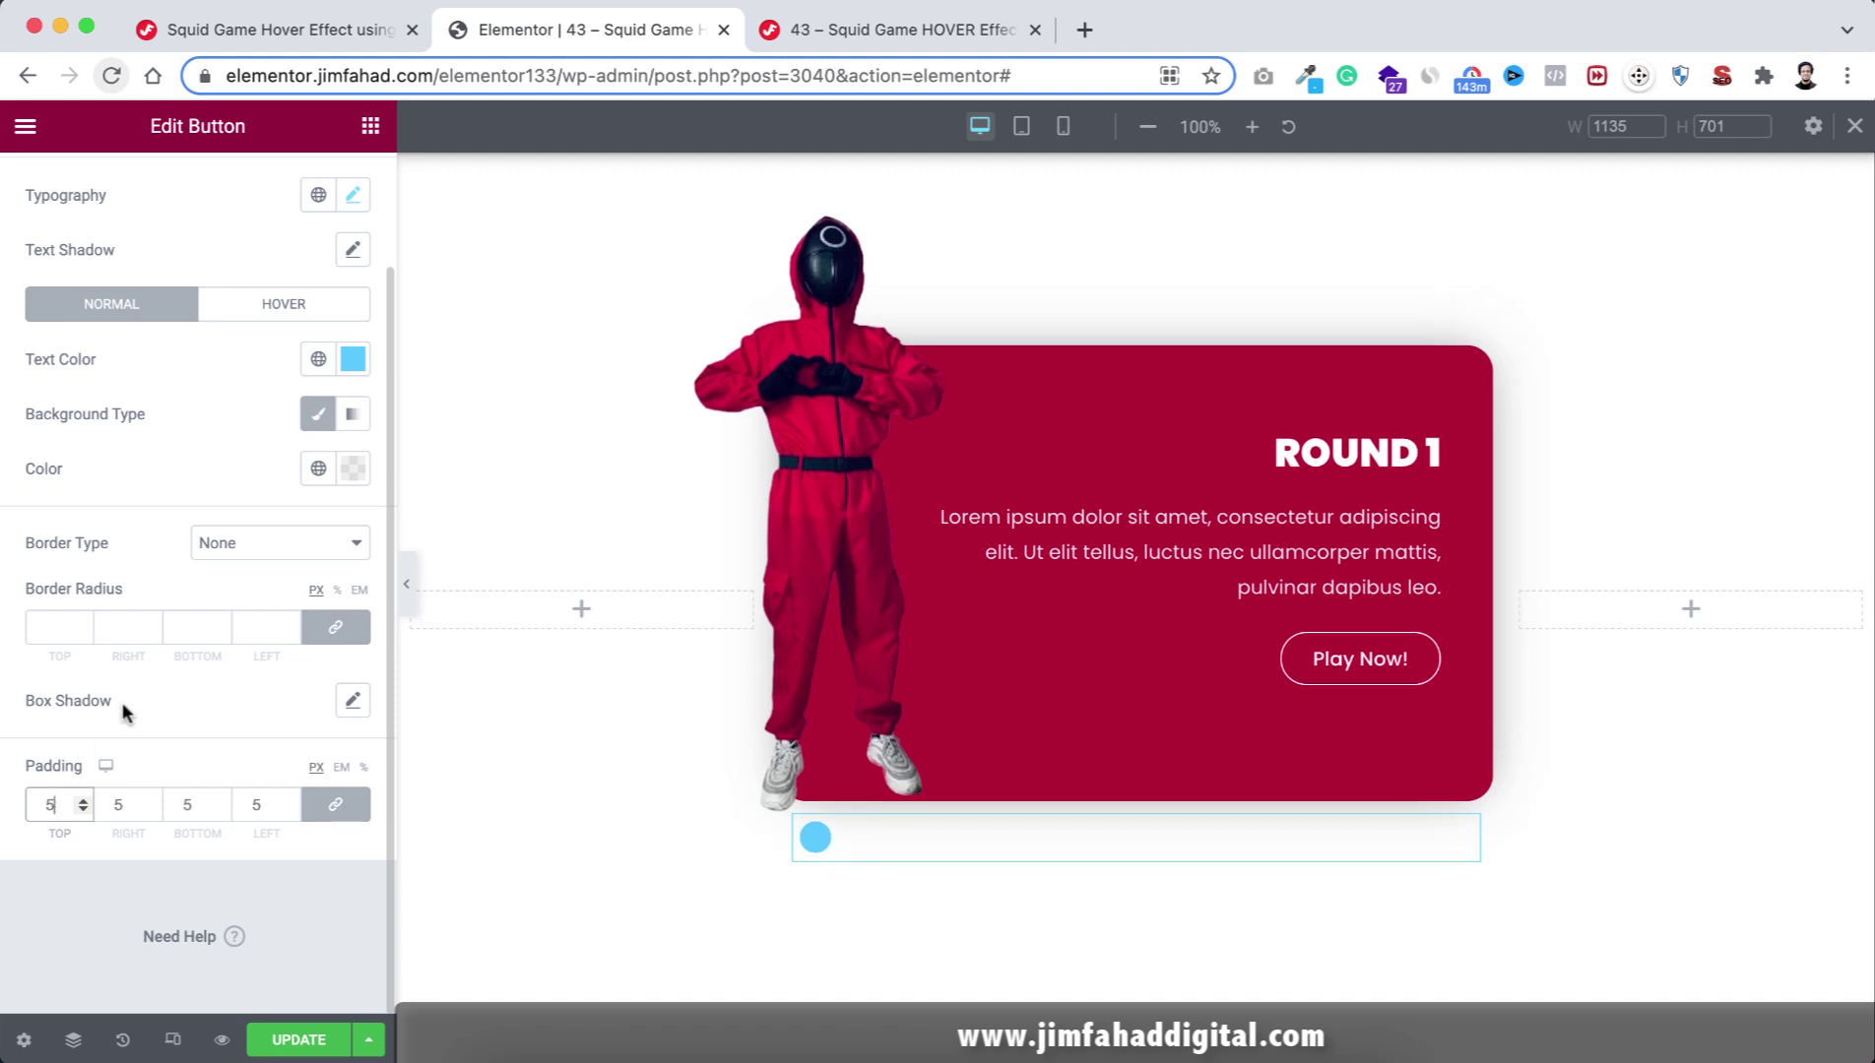
scroll(118, 678, up, 2)
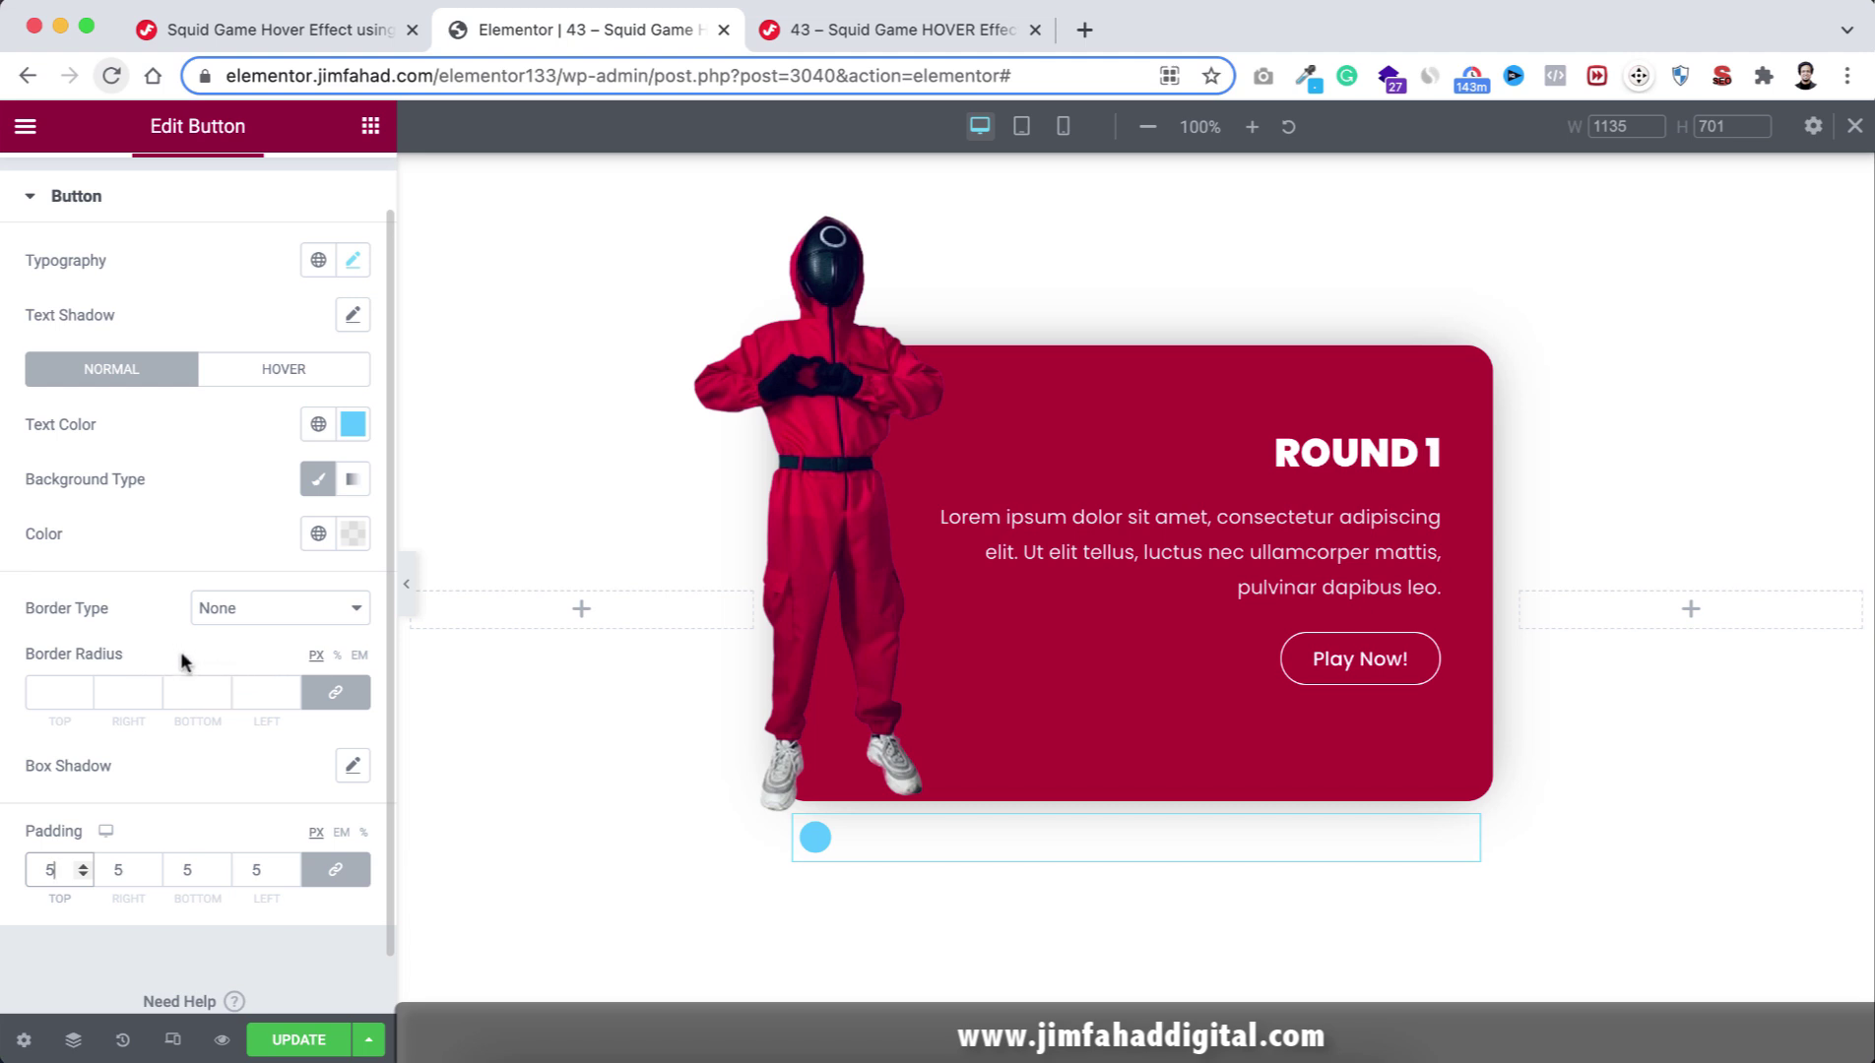
click(336, 655)
click(47, 693)
text(50)
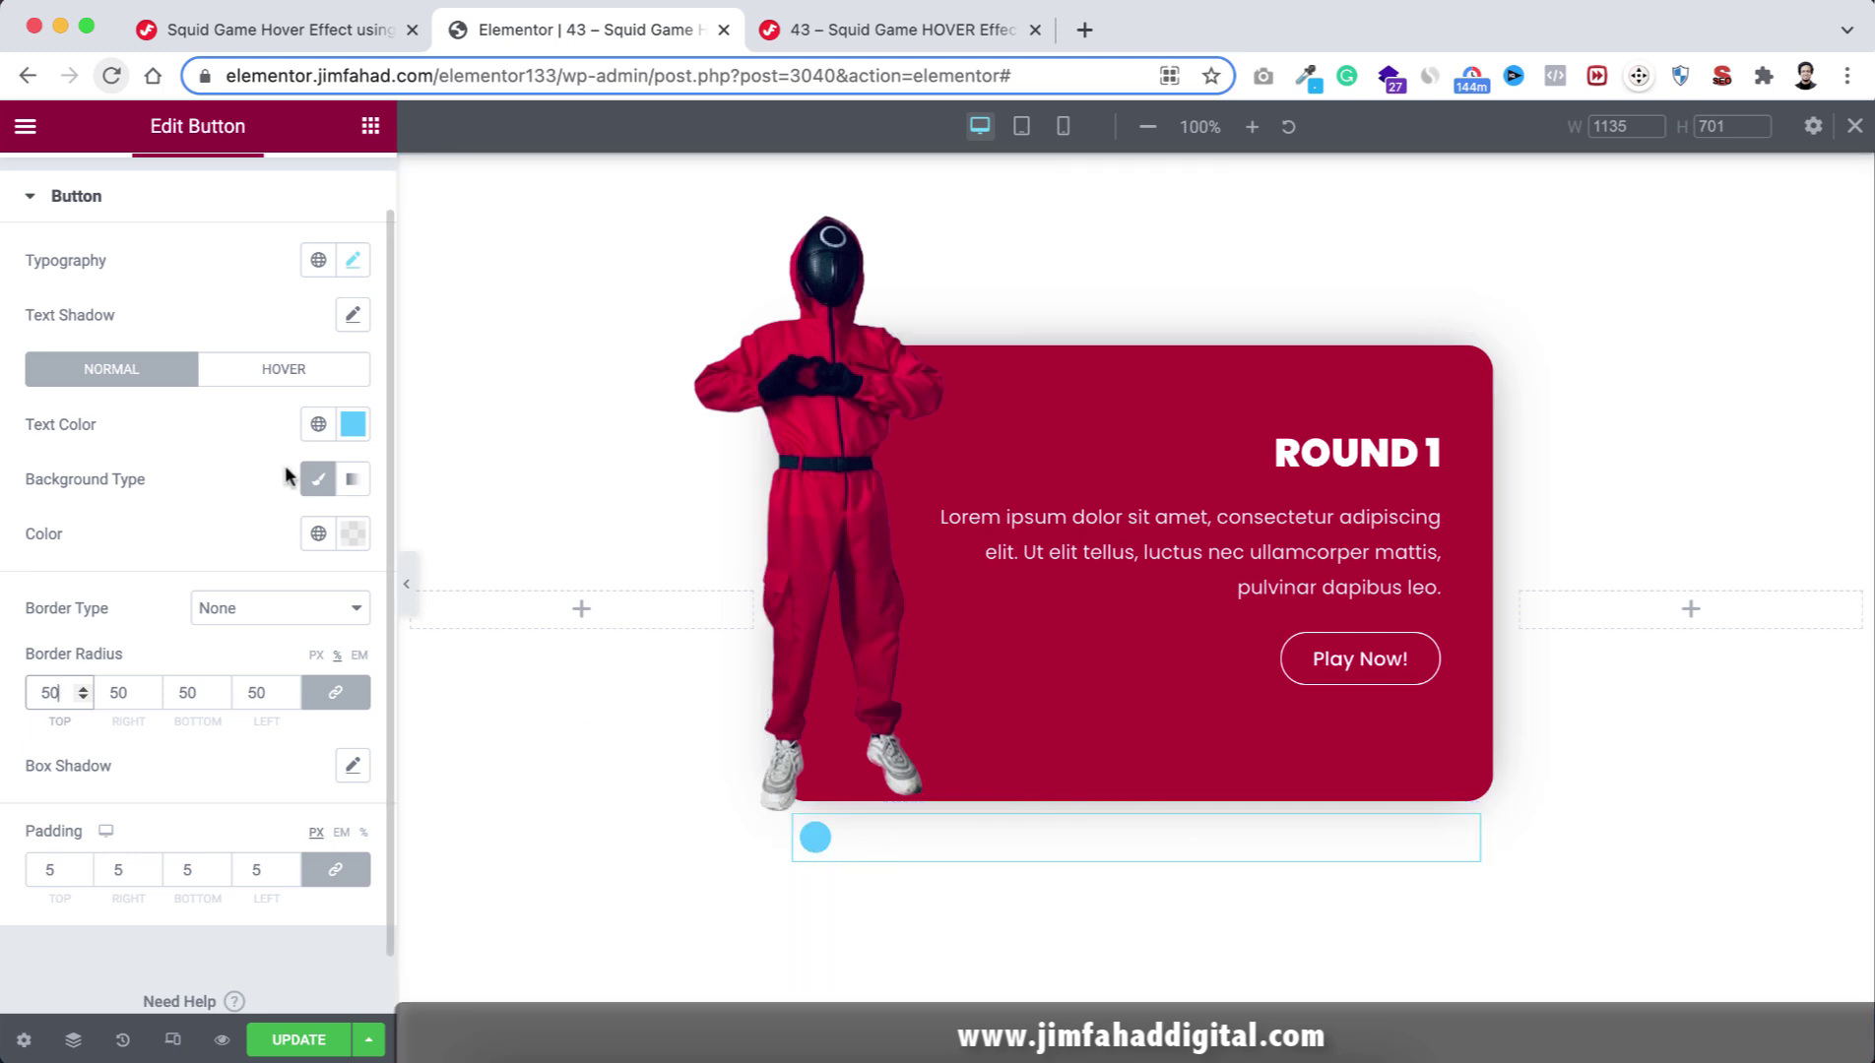
Set the circle button's positioning width to Inline (auto) and duplicate it twice to get three buttons in a row.
scroll(302, 473, up, 2)
click(337, 200)
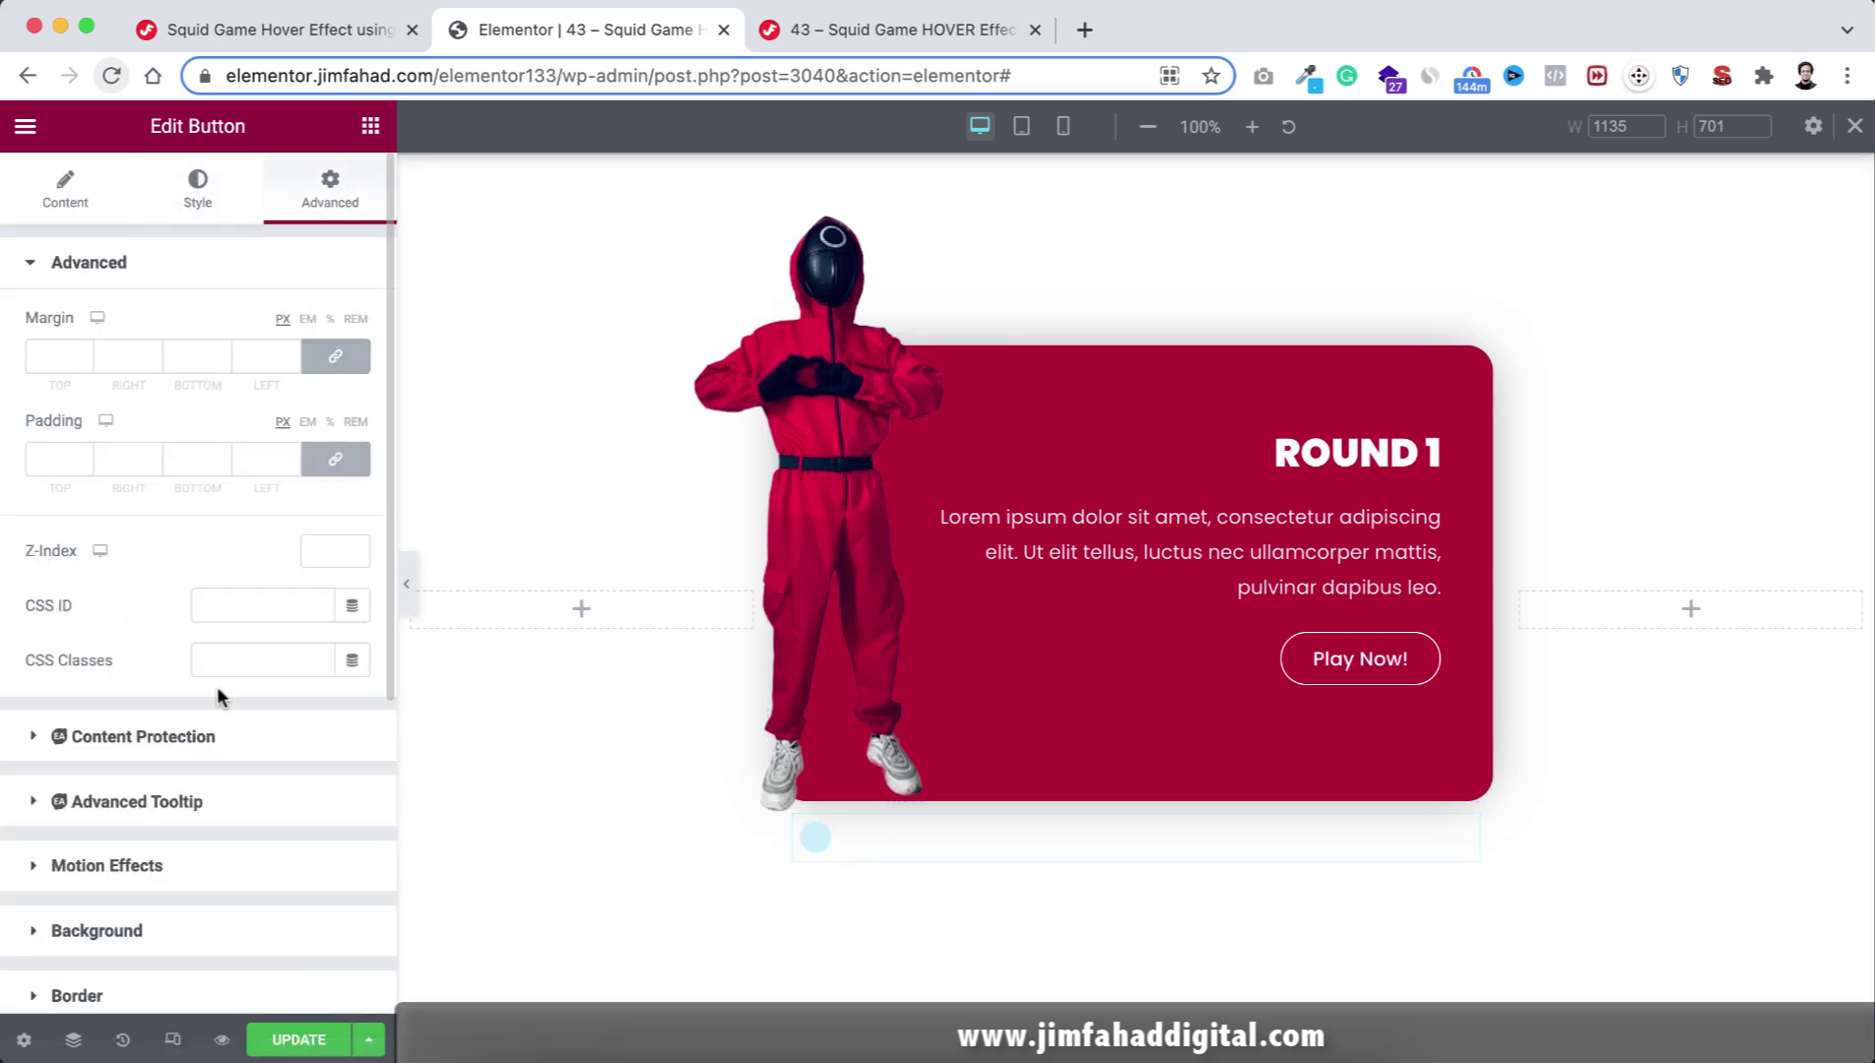
scroll(218, 700, down, 5)
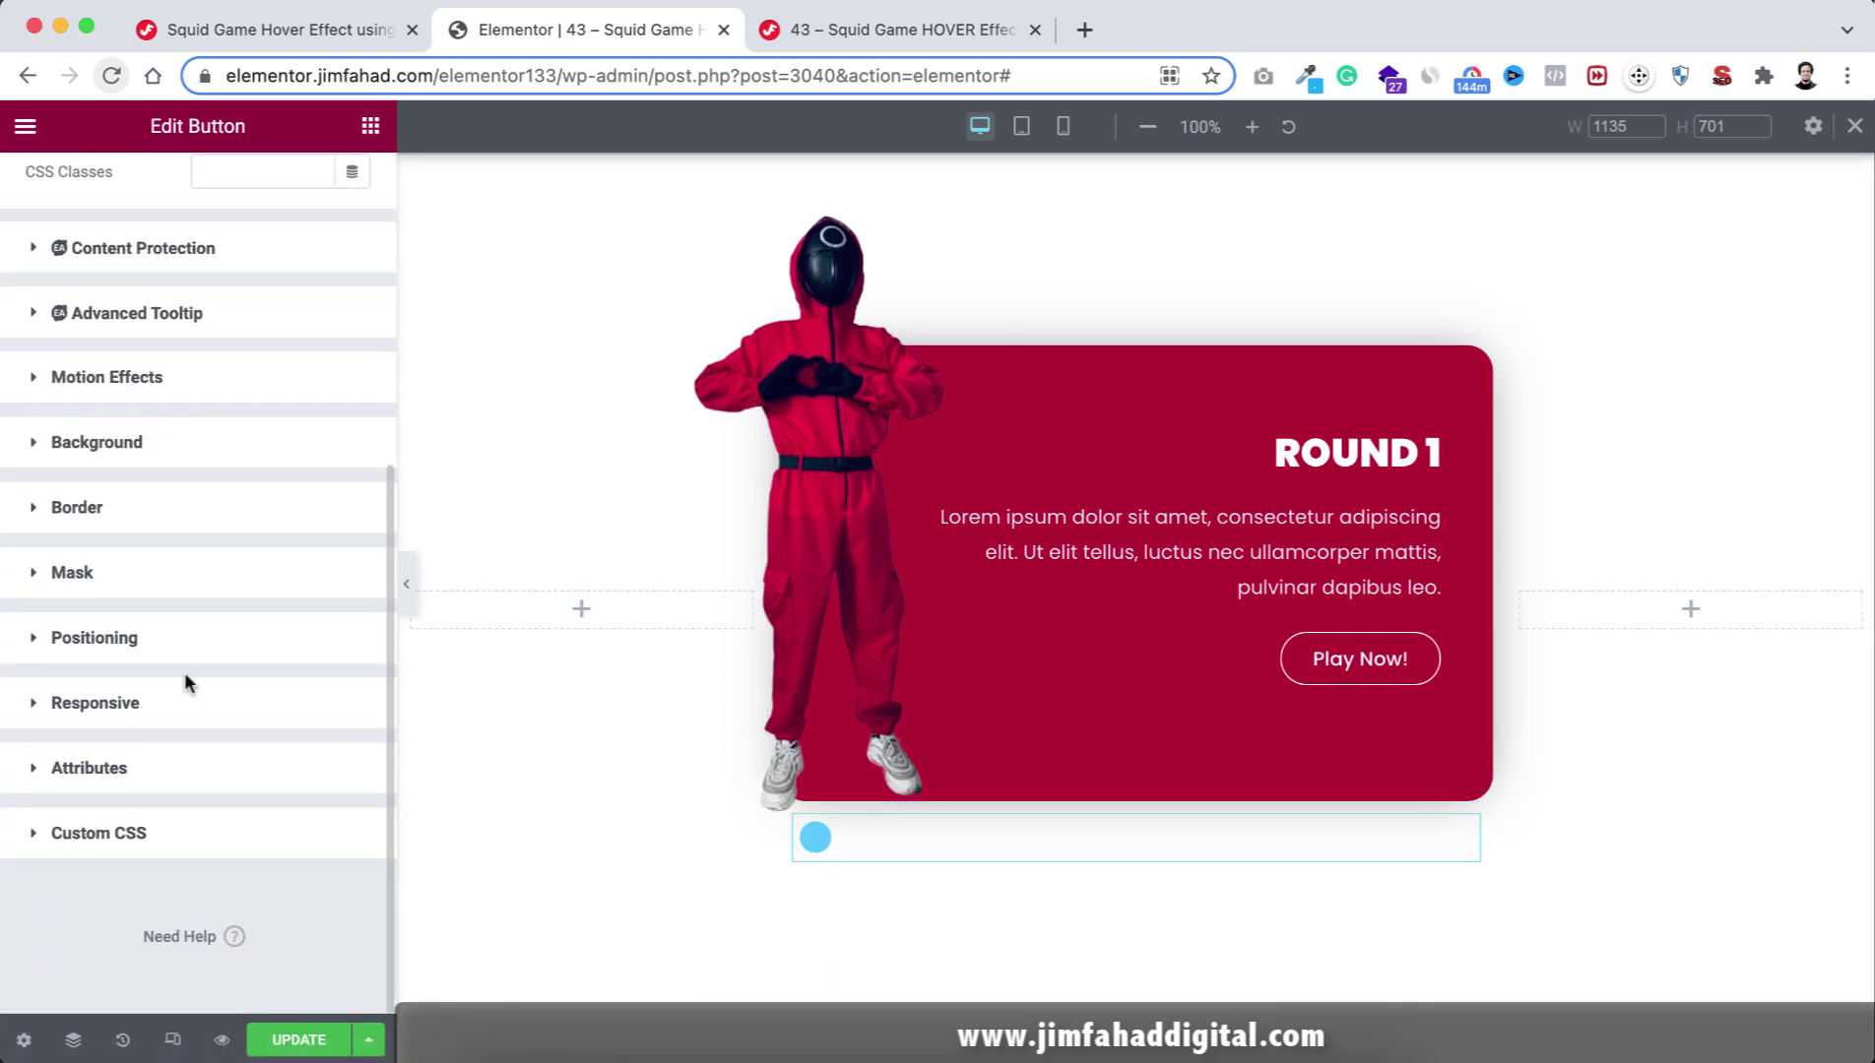
click(131, 652)
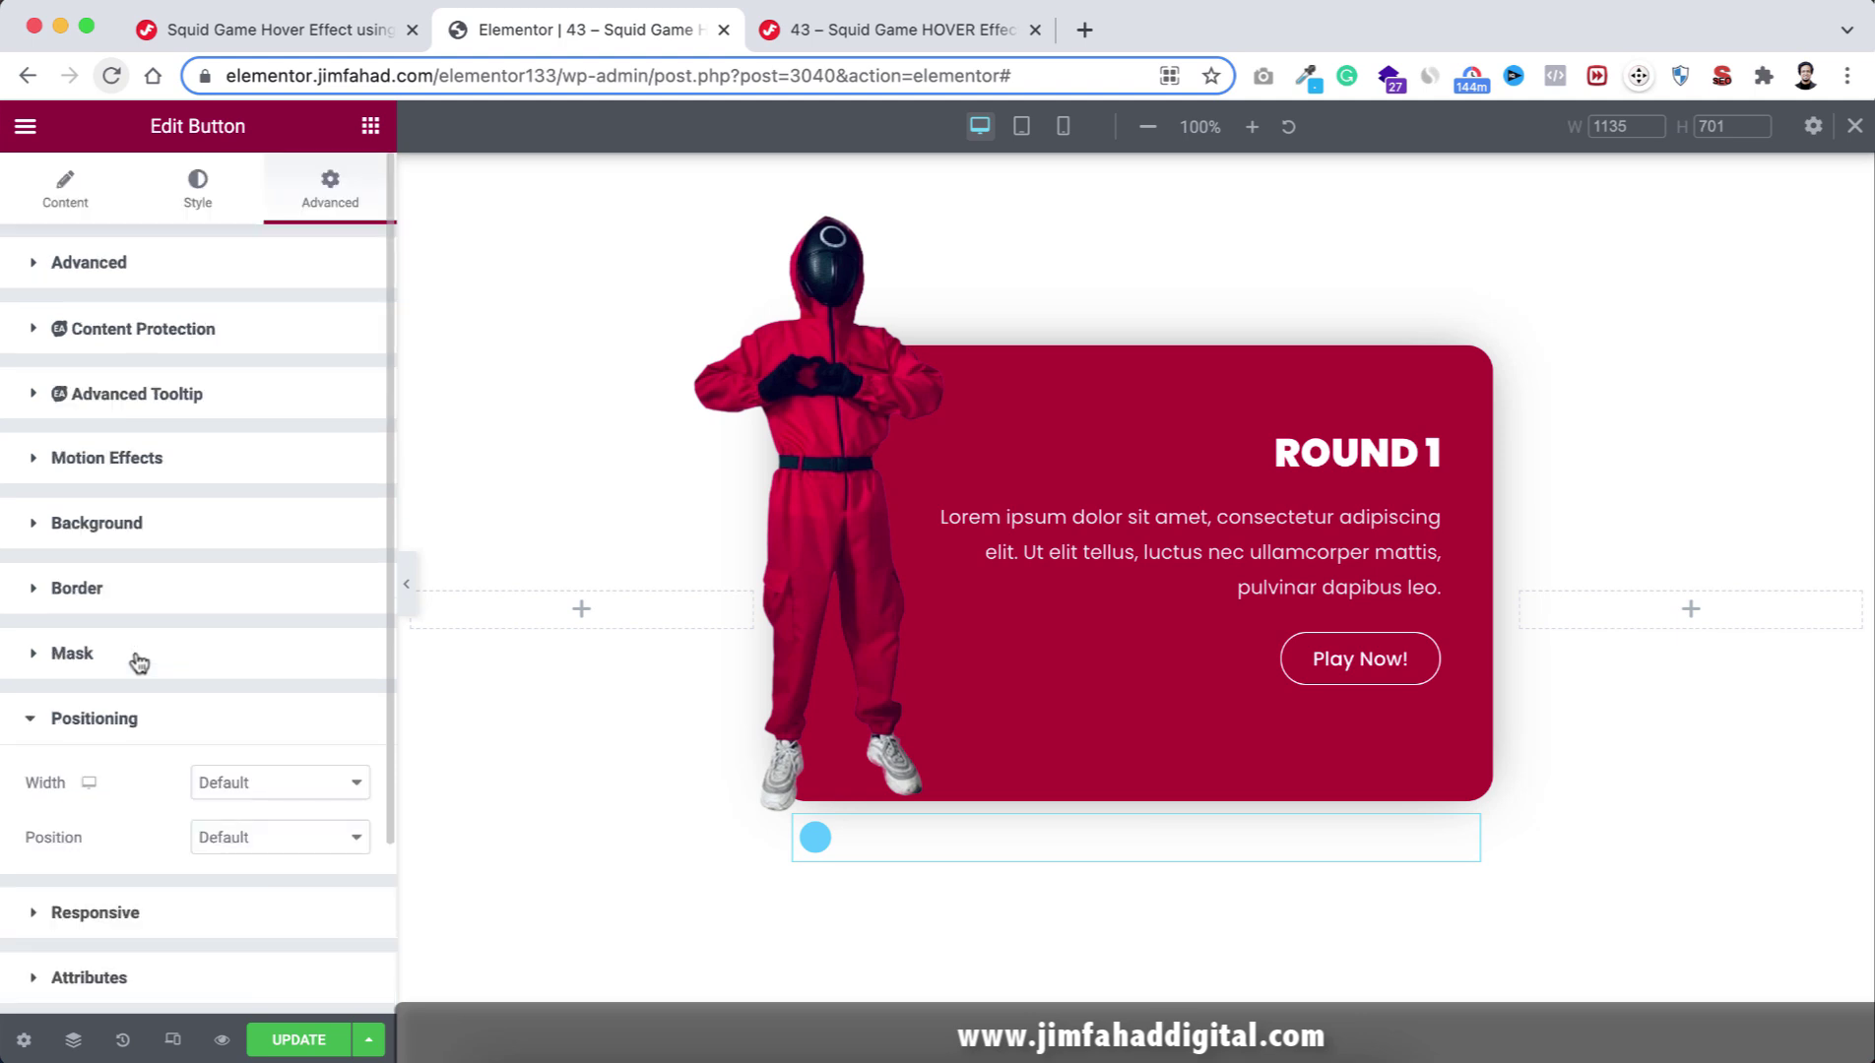
click(242, 788)
click(239, 837)
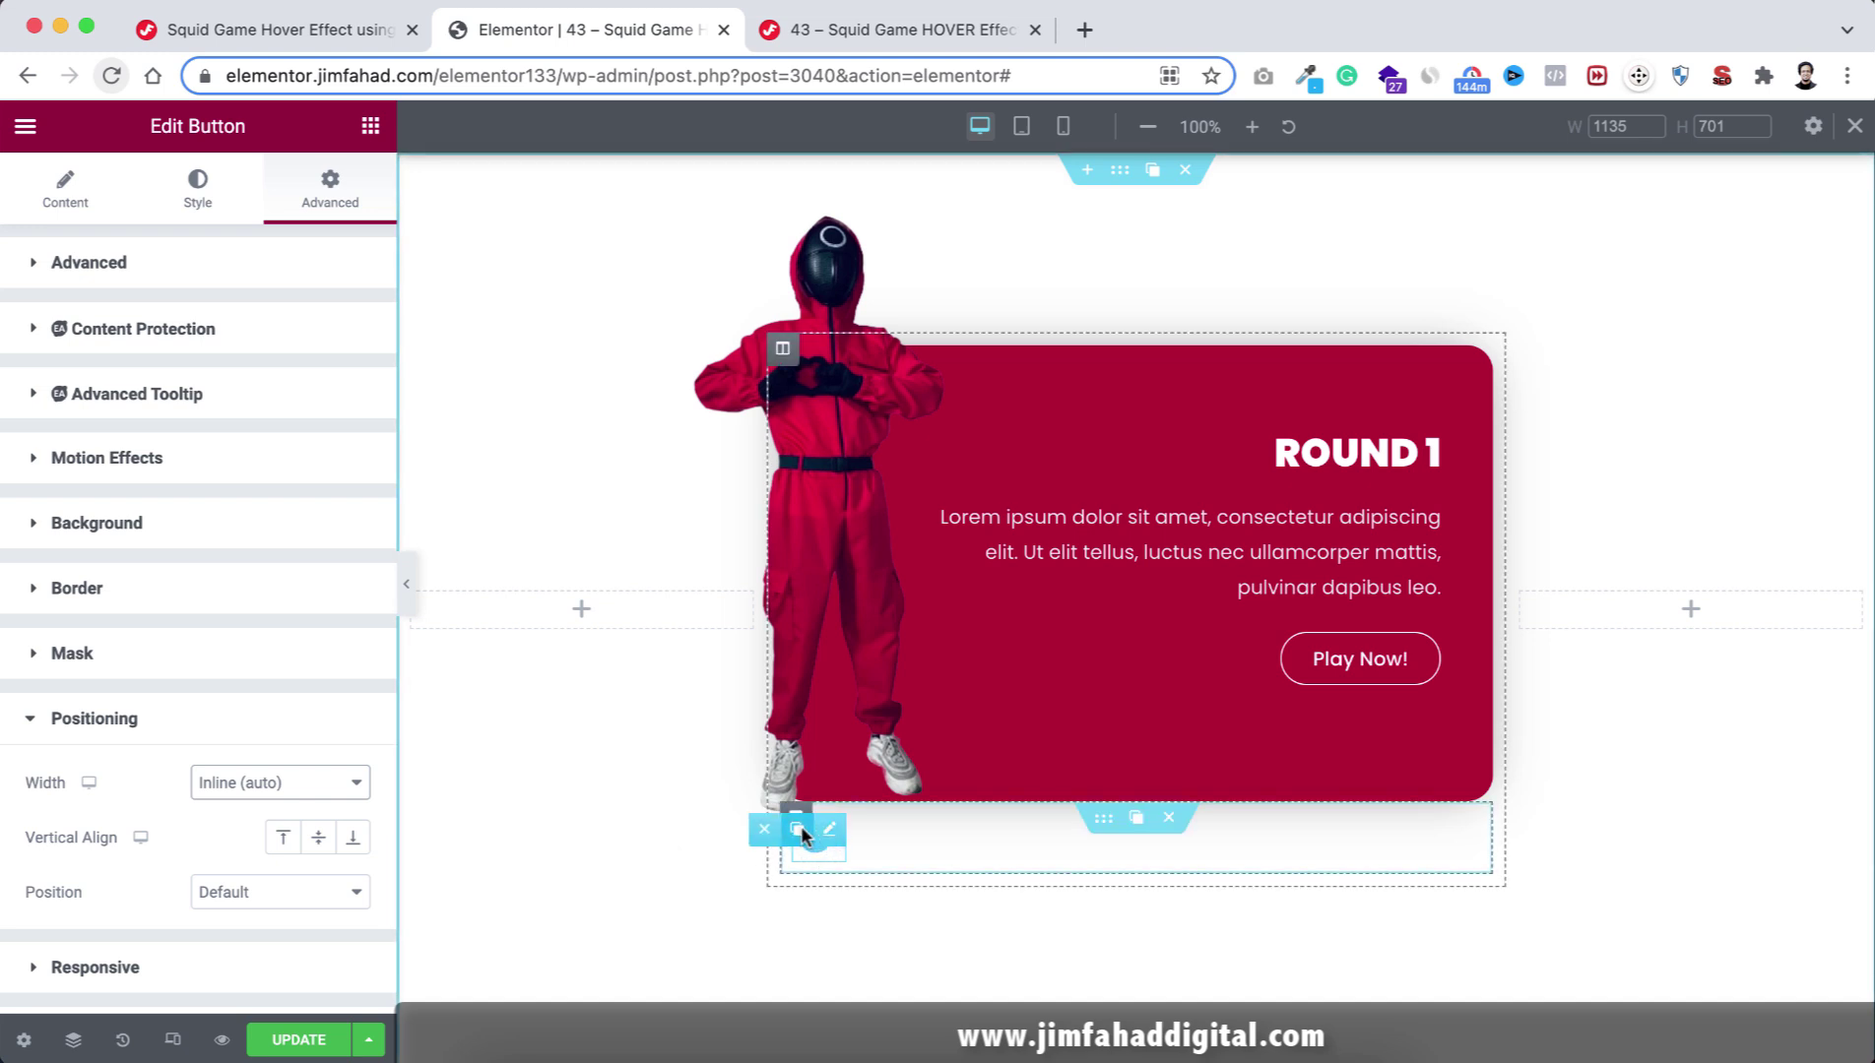
click(797, 832)
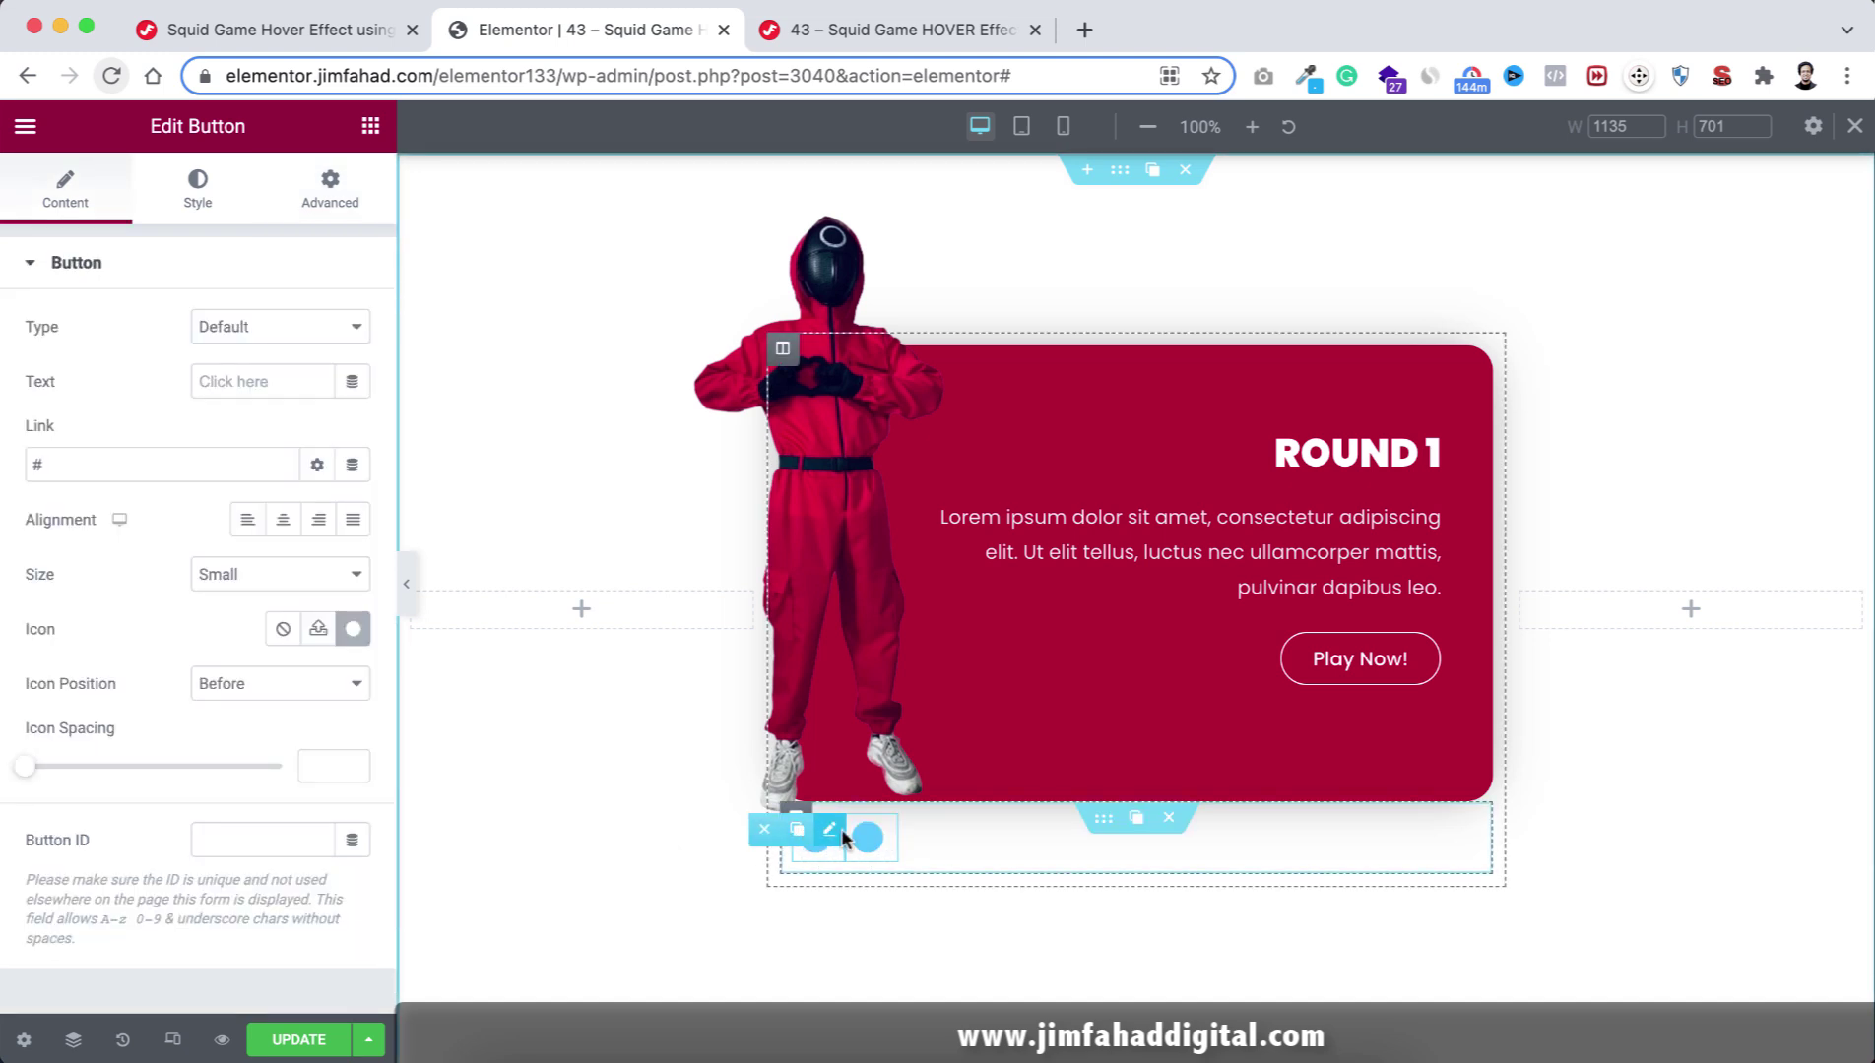
click(798, 832)
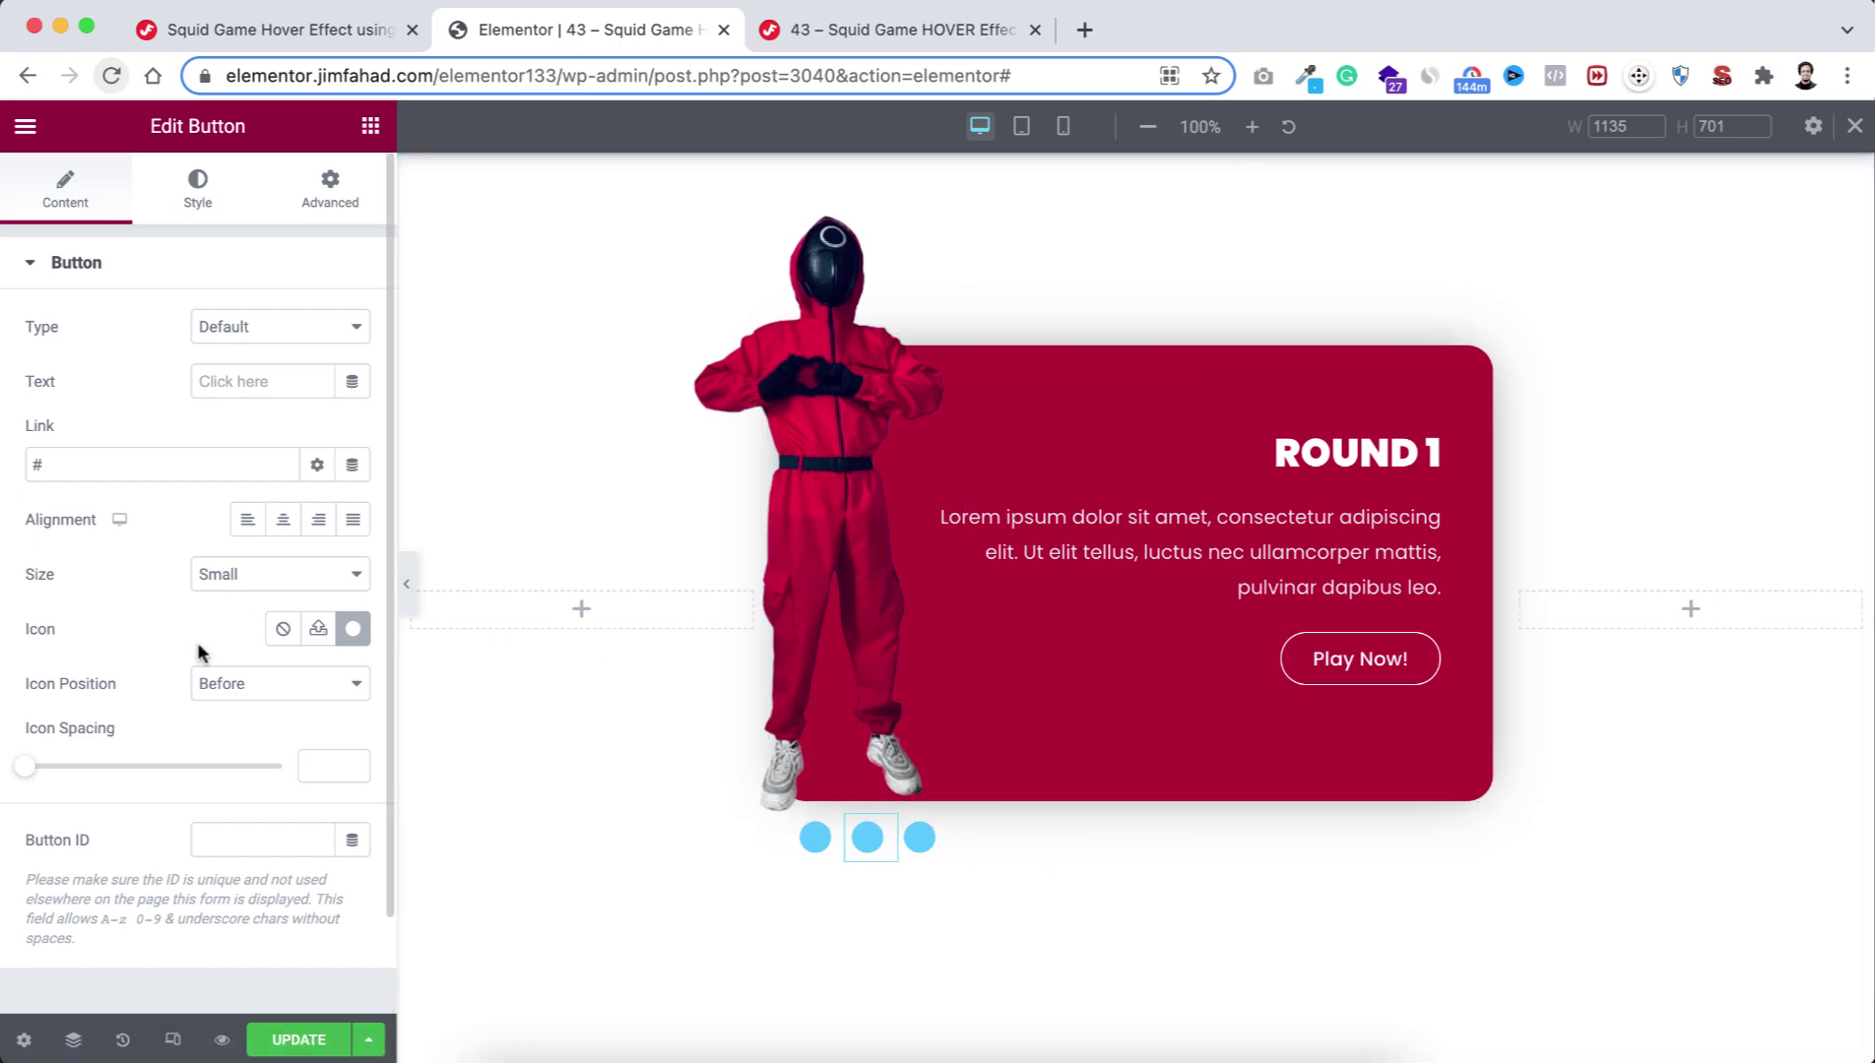
Change the middle button's icon to the solid square Stop icon, searching the icon library for "stop".
click(352, 628)
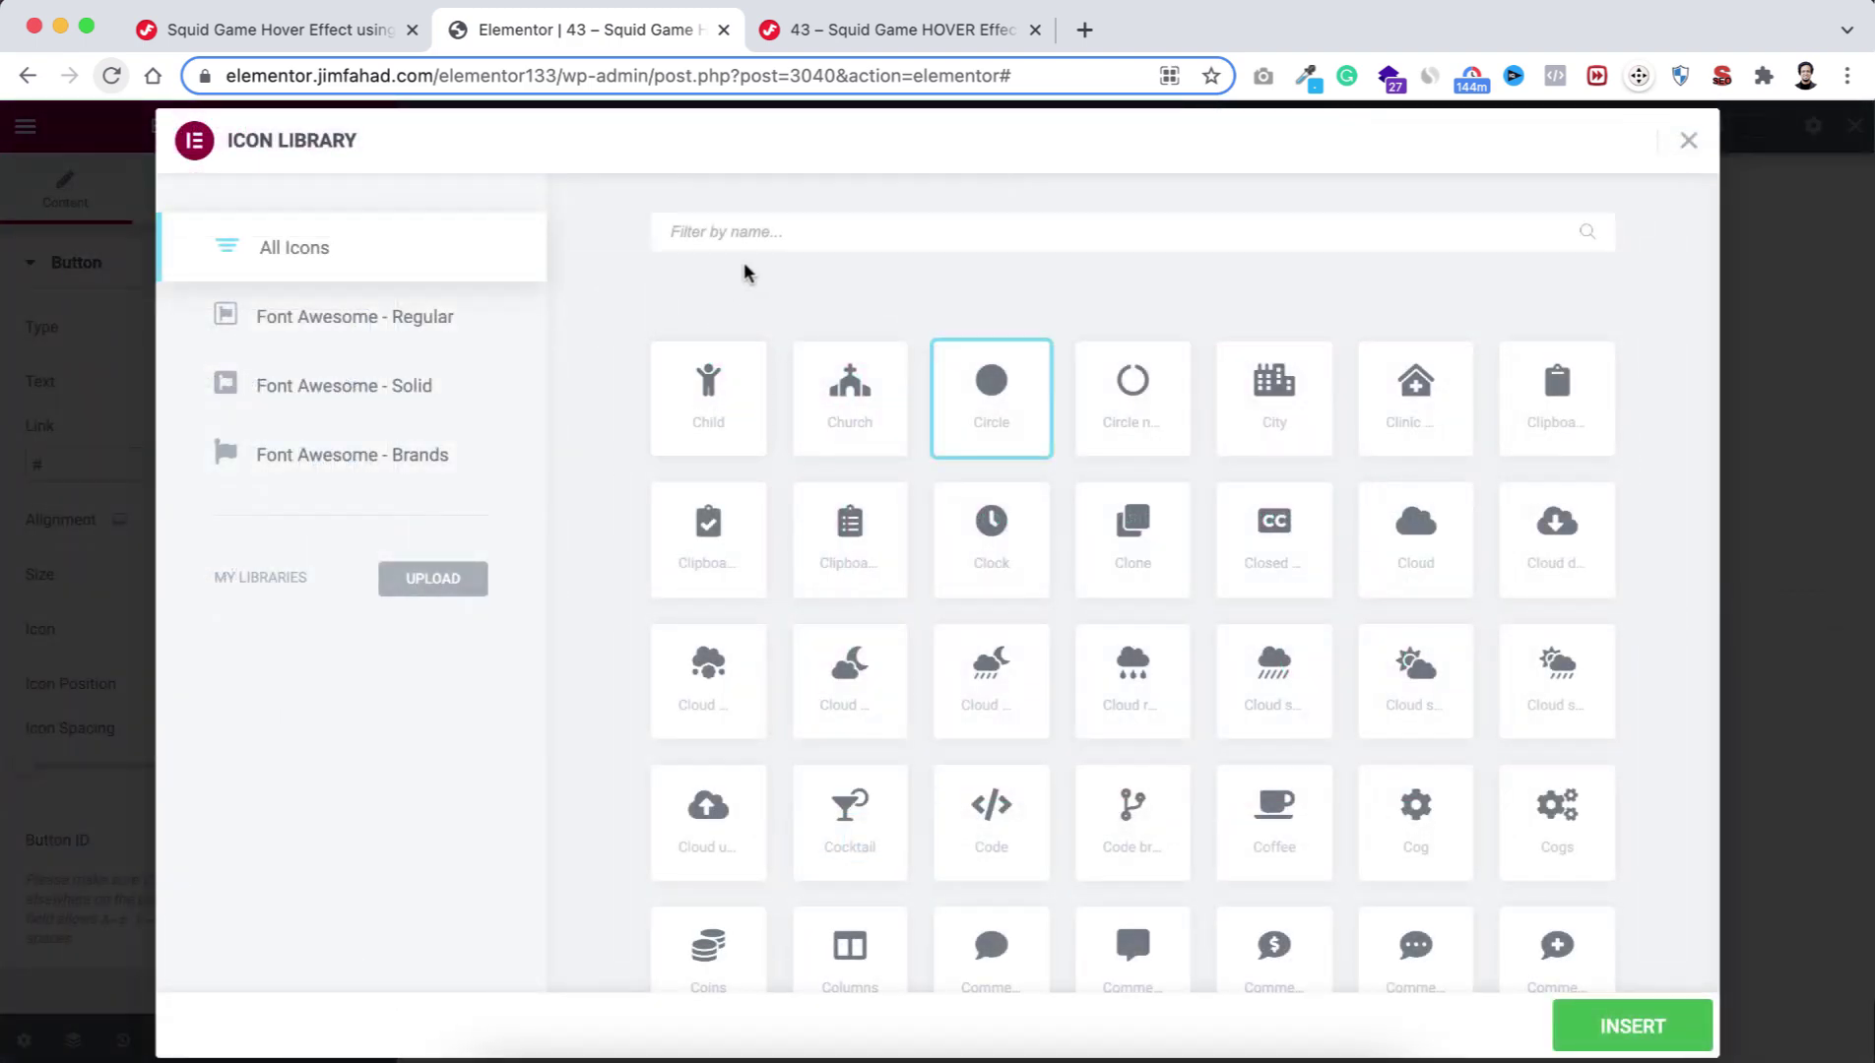
text(stop)
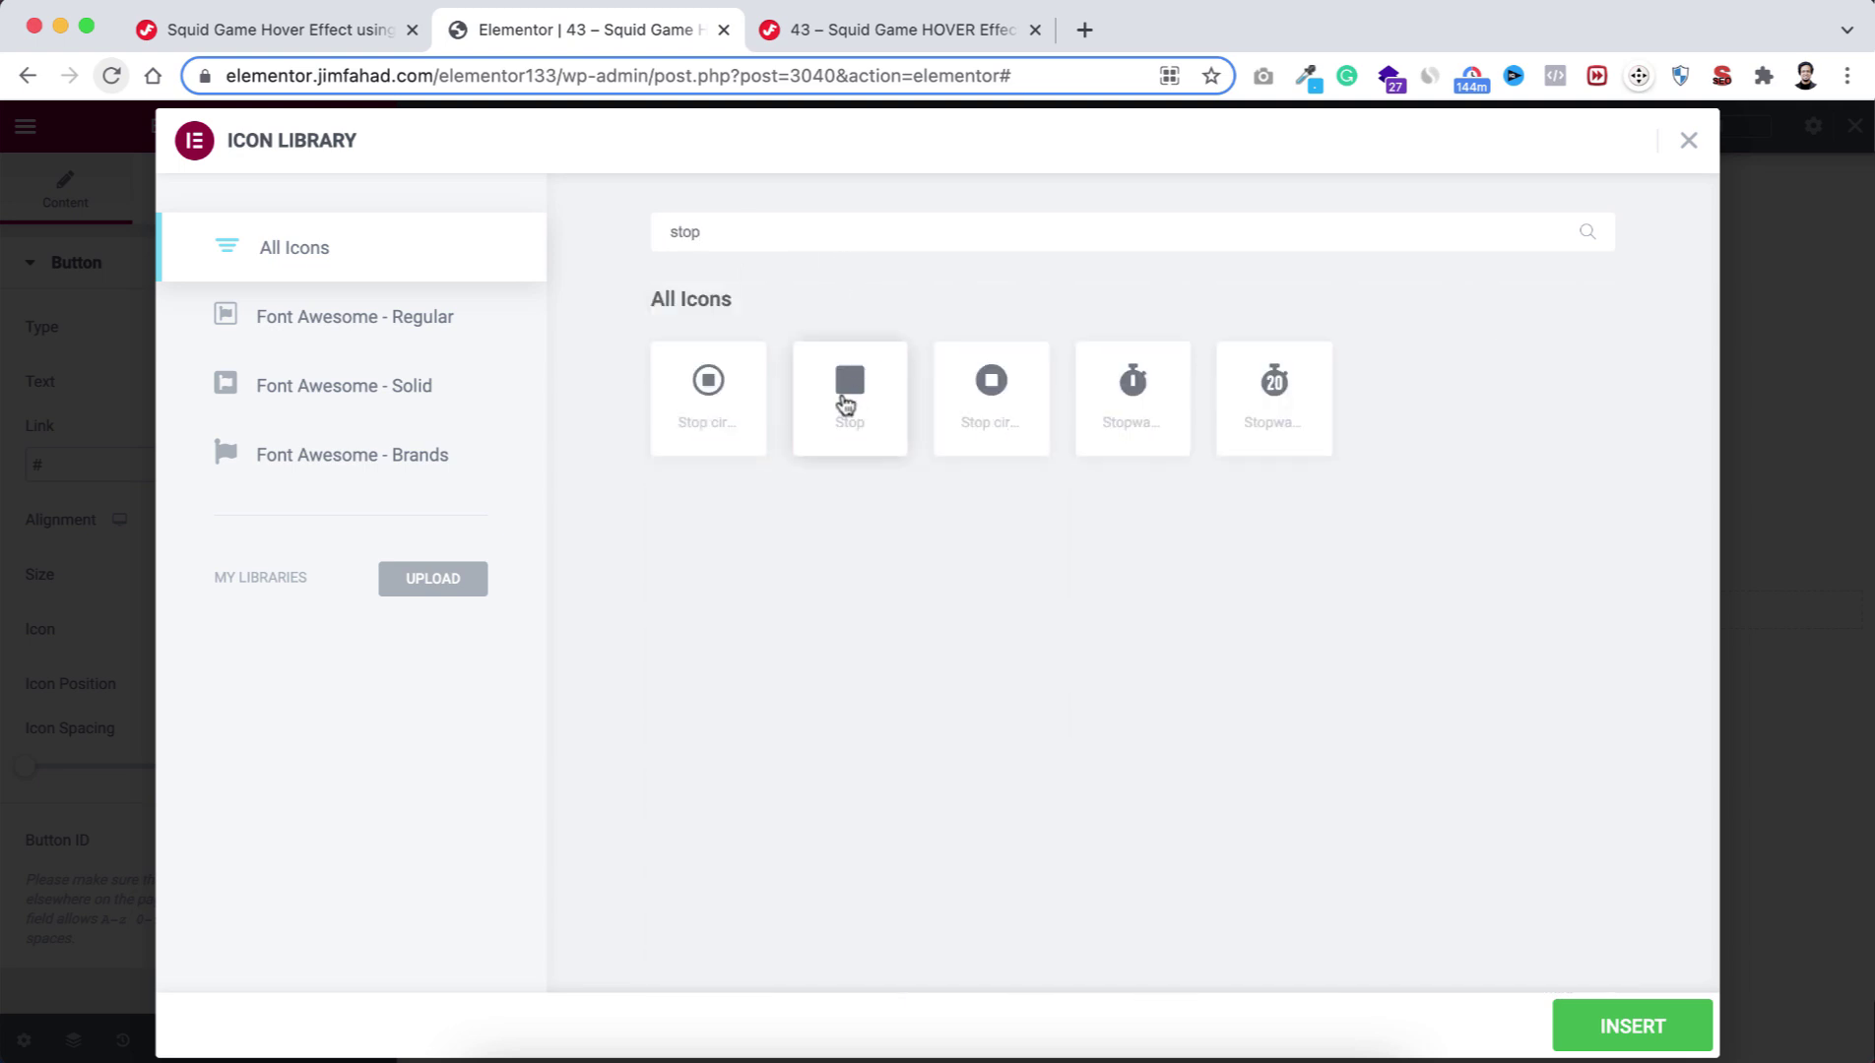
click(845, 399)
click(1624, 1026)
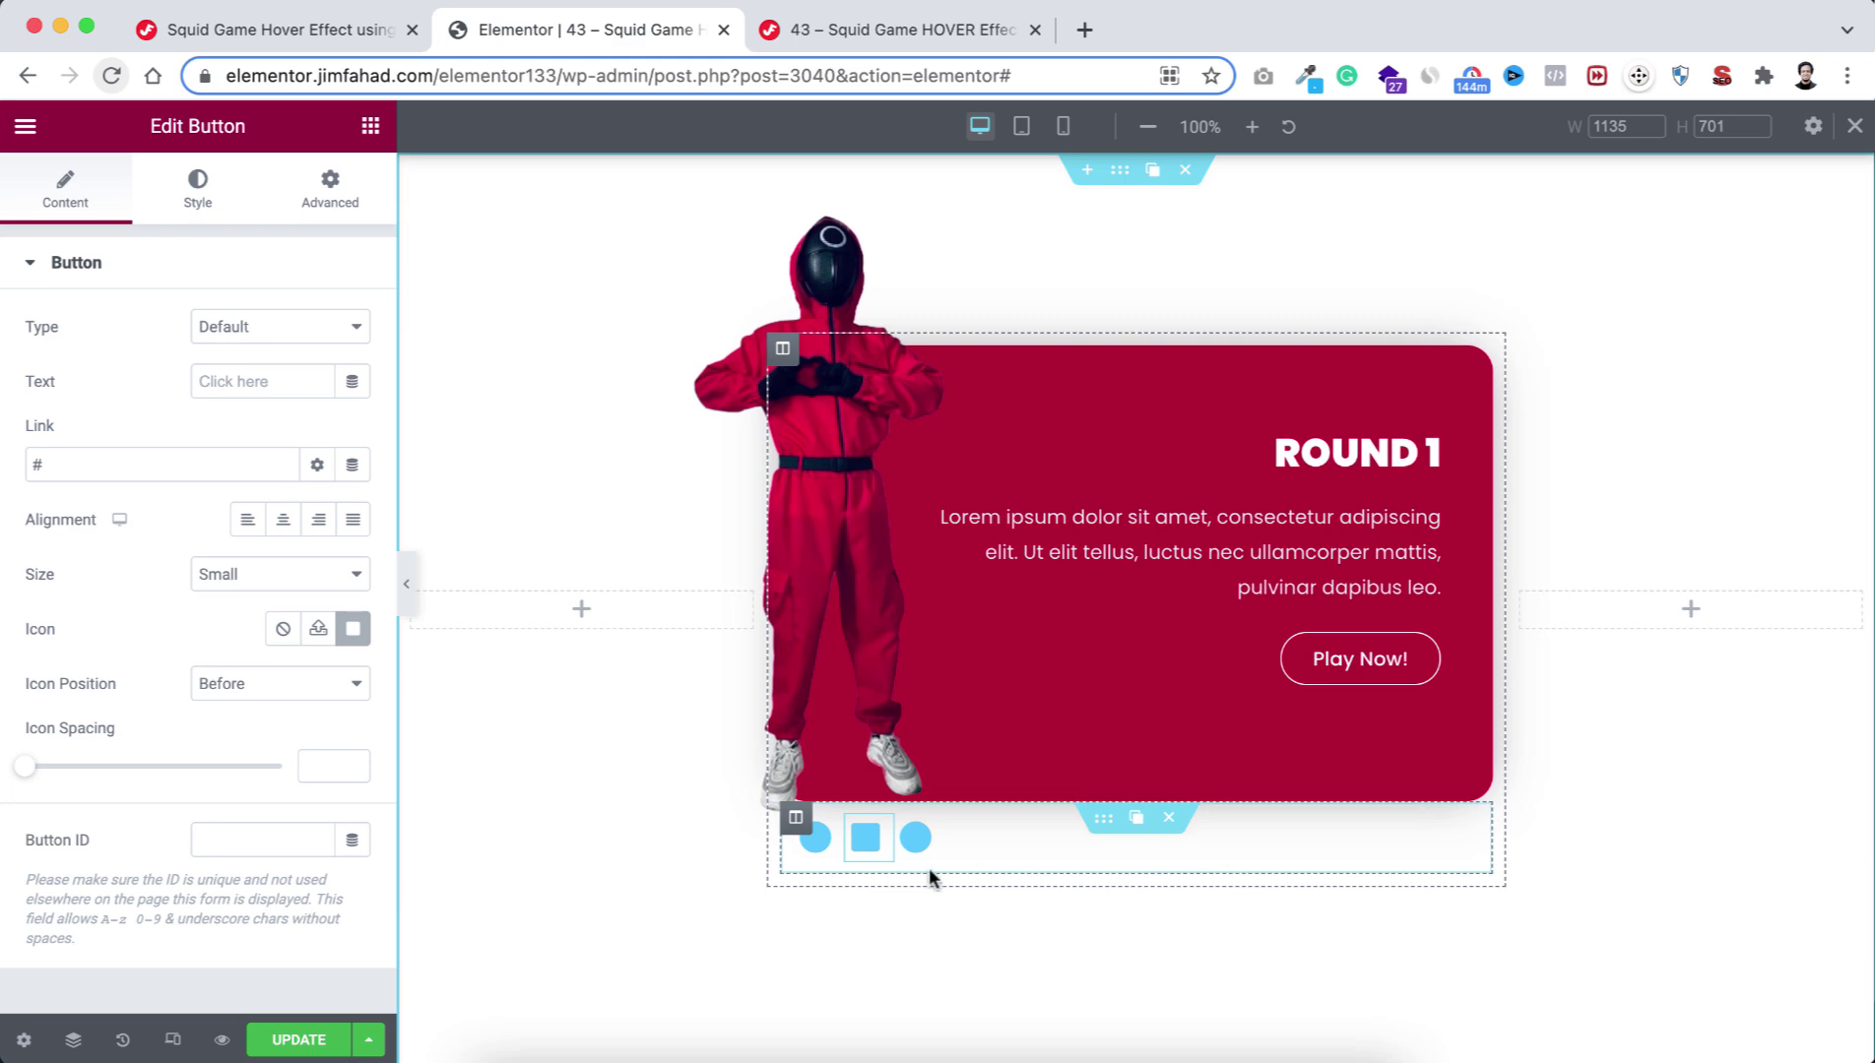
Change the third button's icon to the solid triangular Play icon, searching the icon library for "play".
click(916, 837)
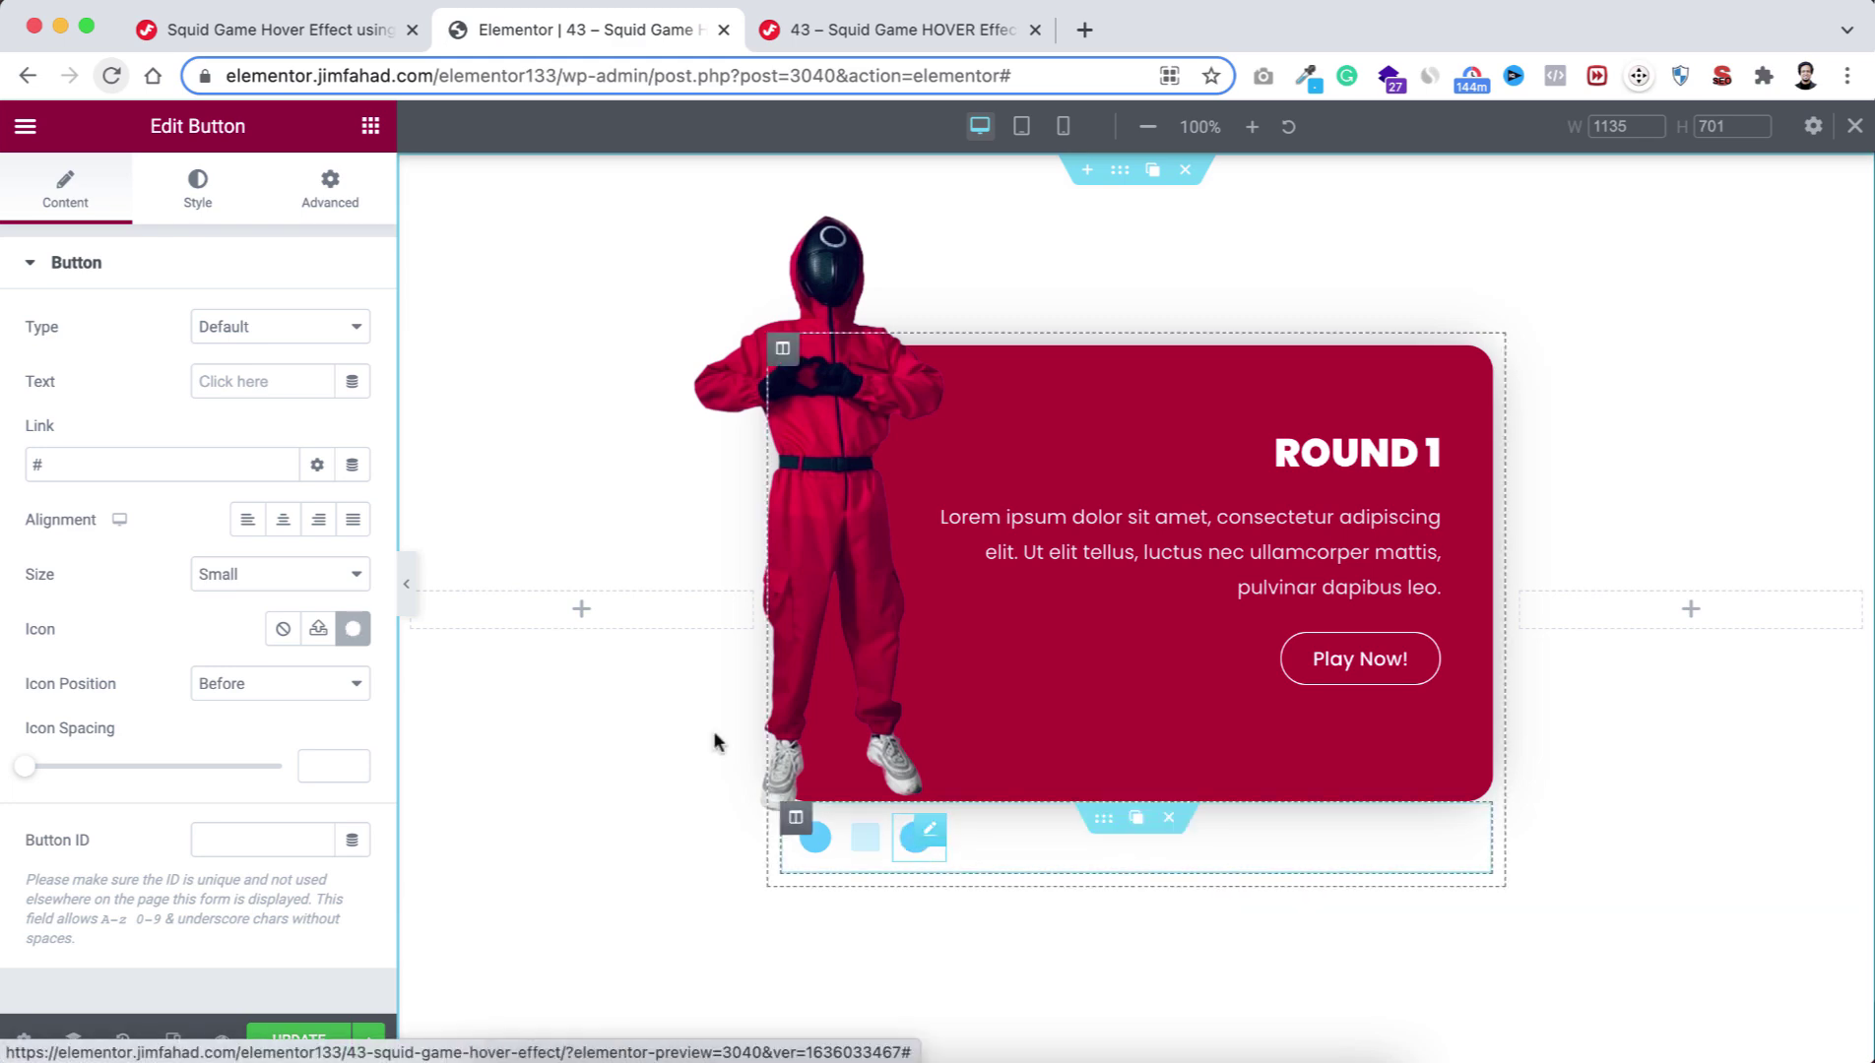
click(353, 628)
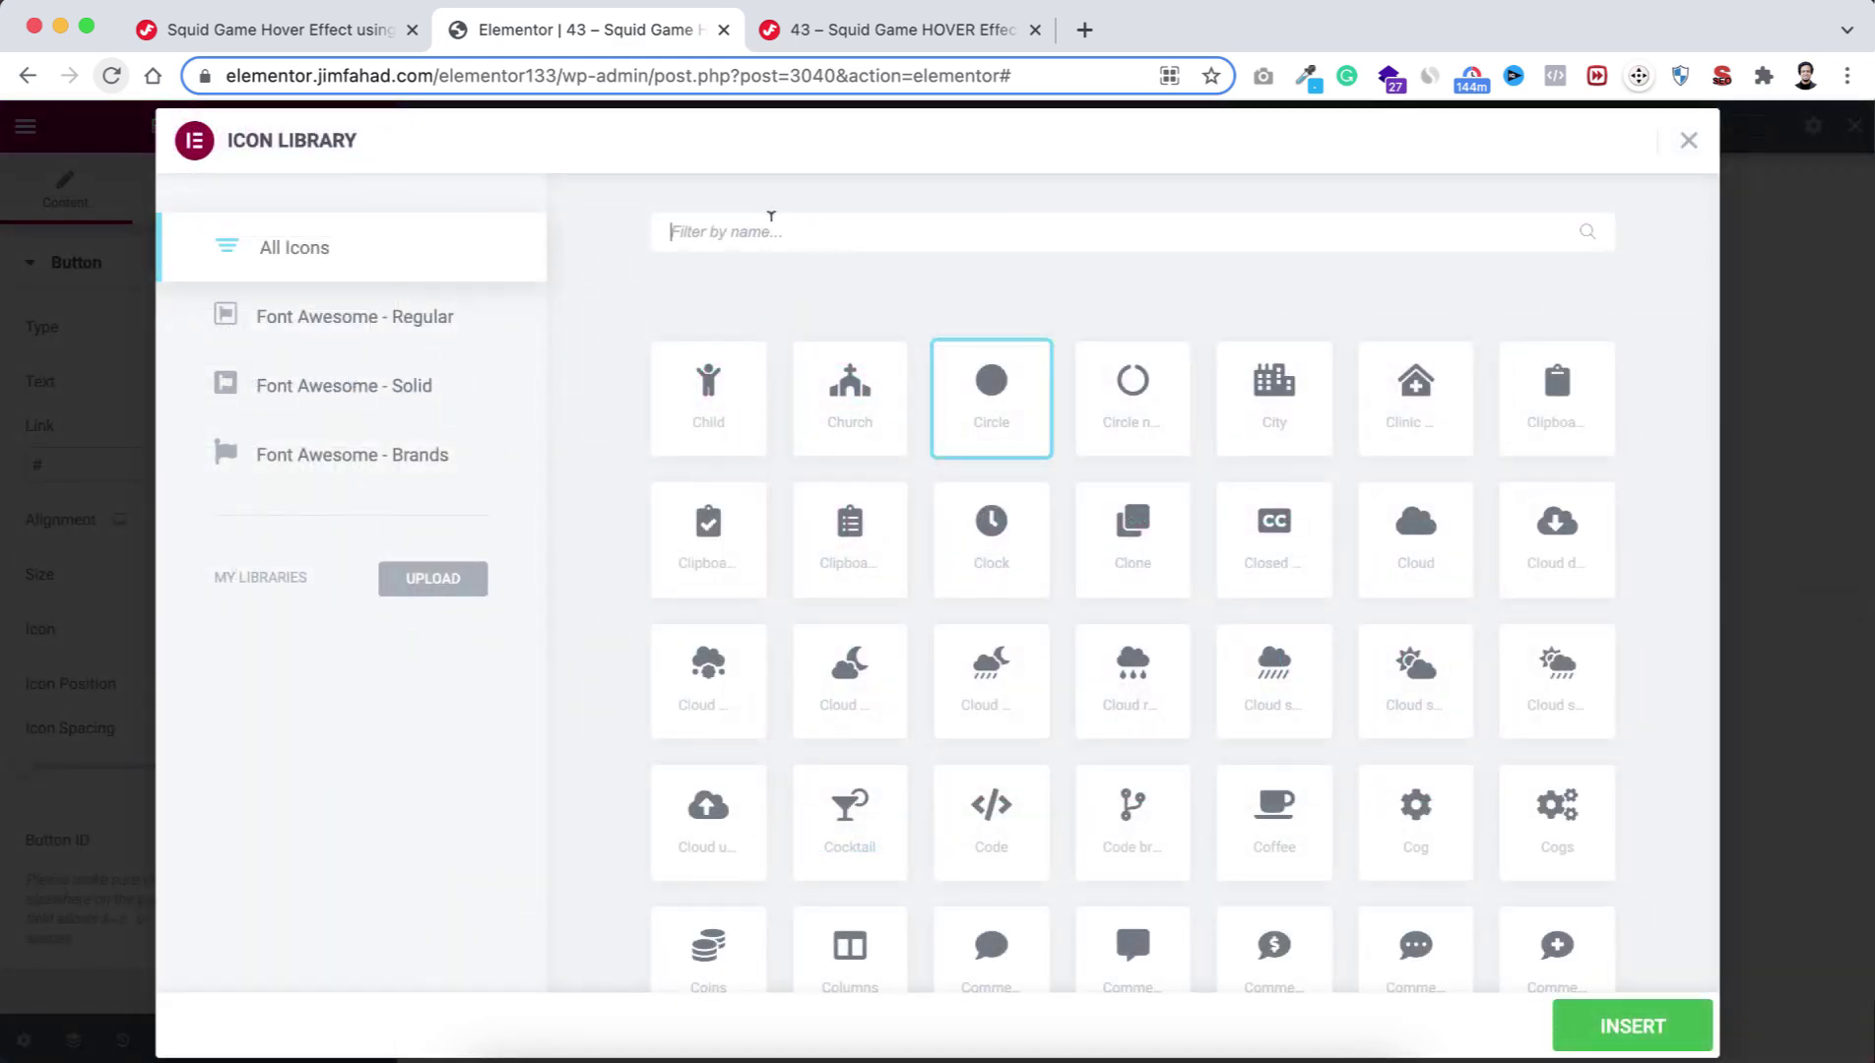
click(771, 219)
text(play)
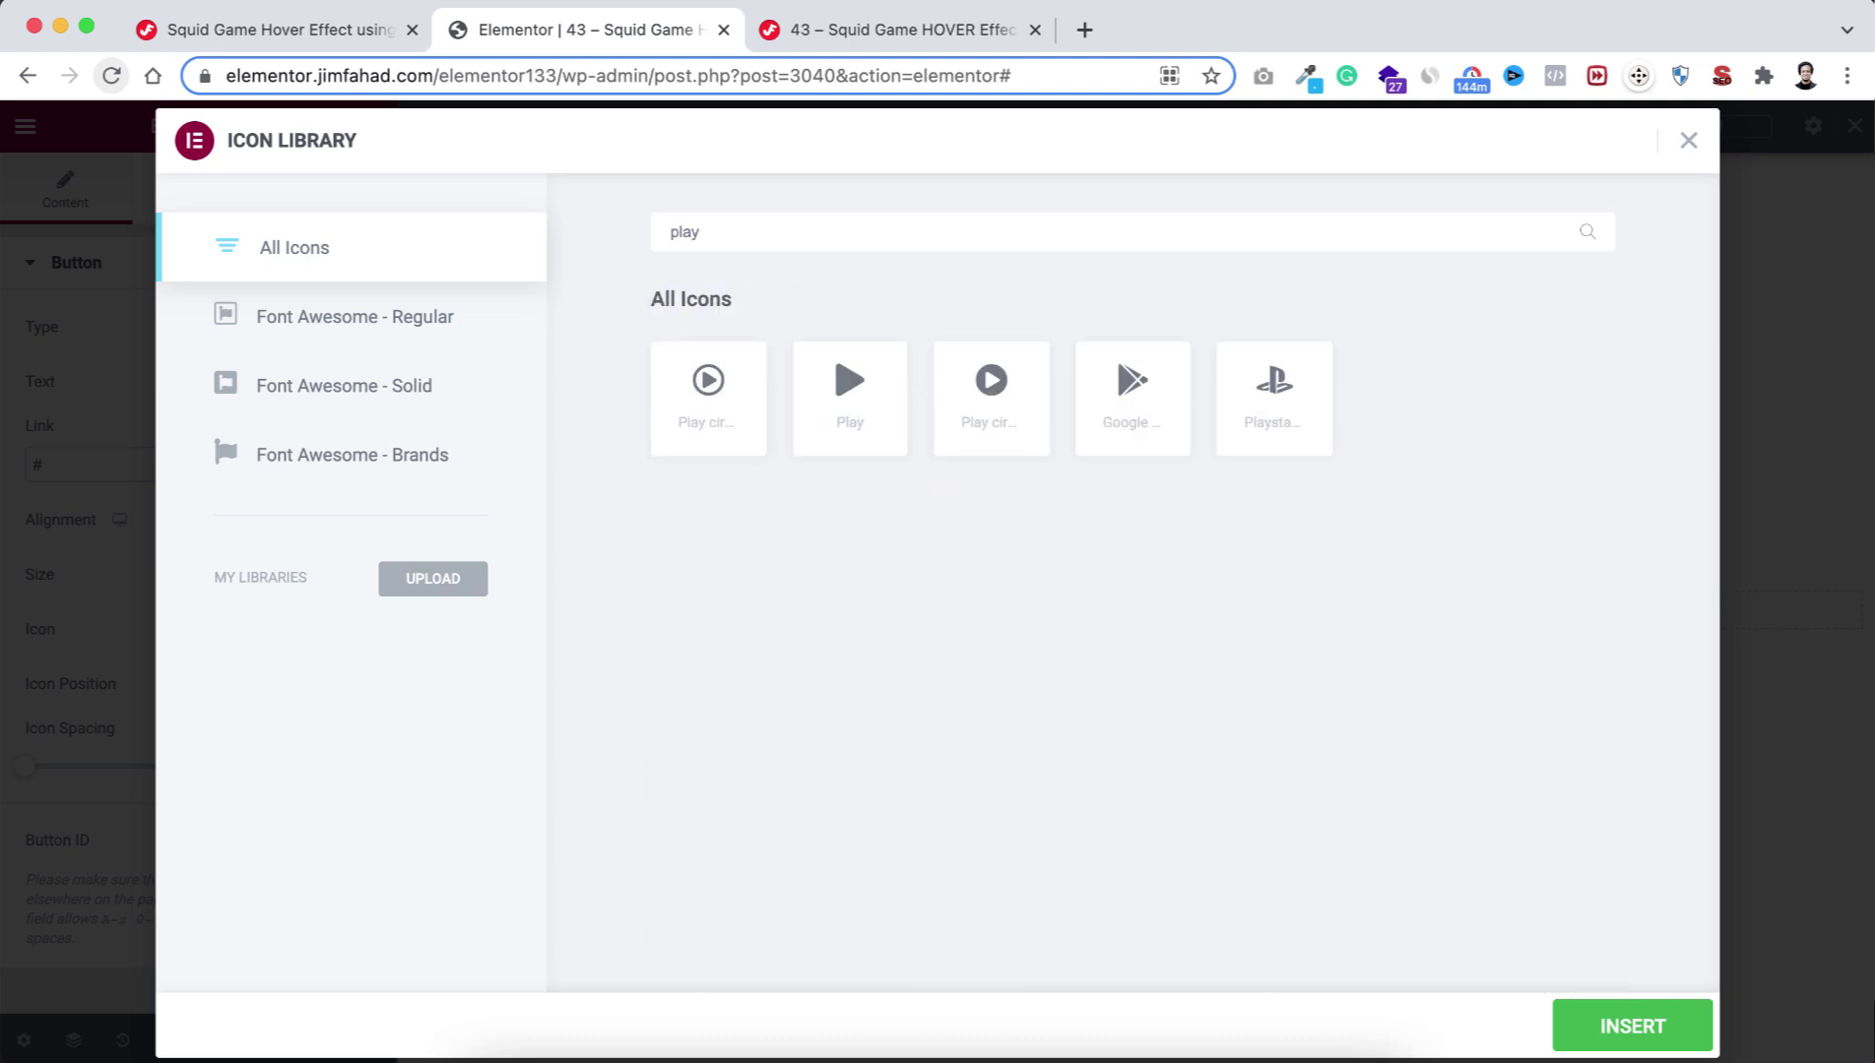
click(847, 419)
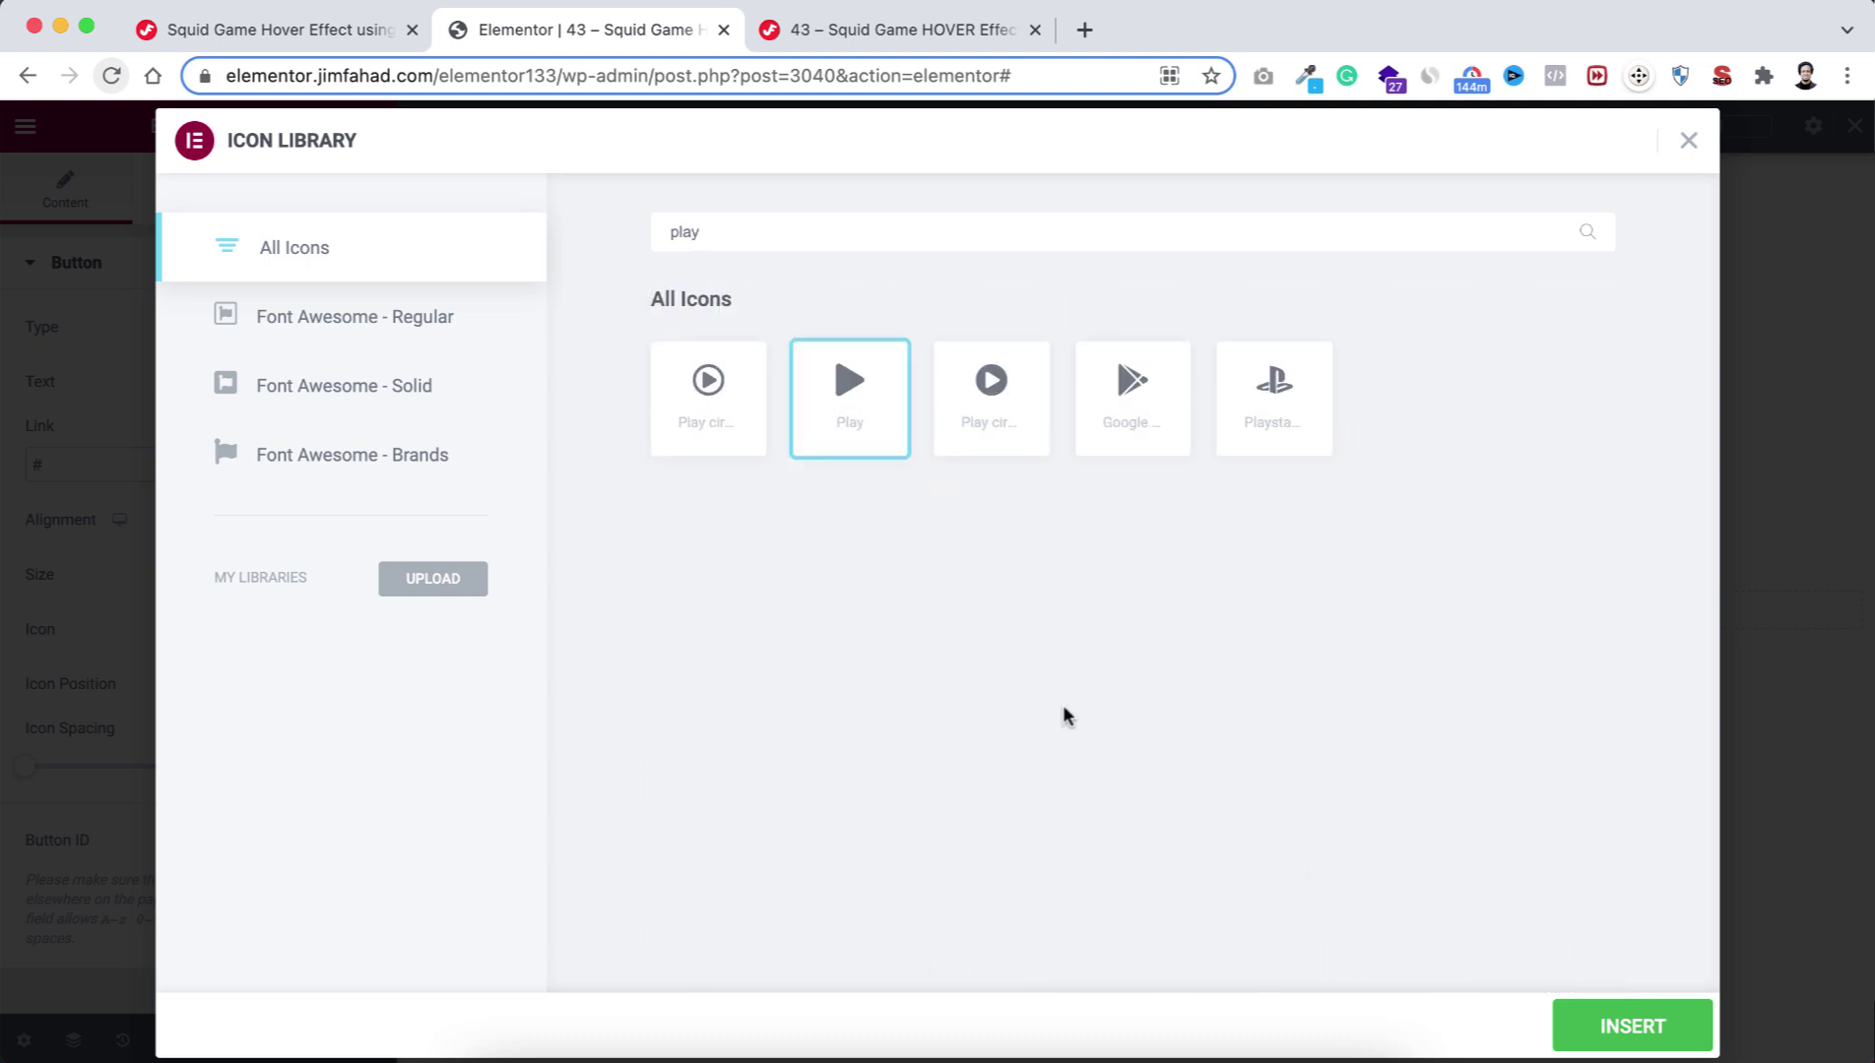
click(1611, 1024)
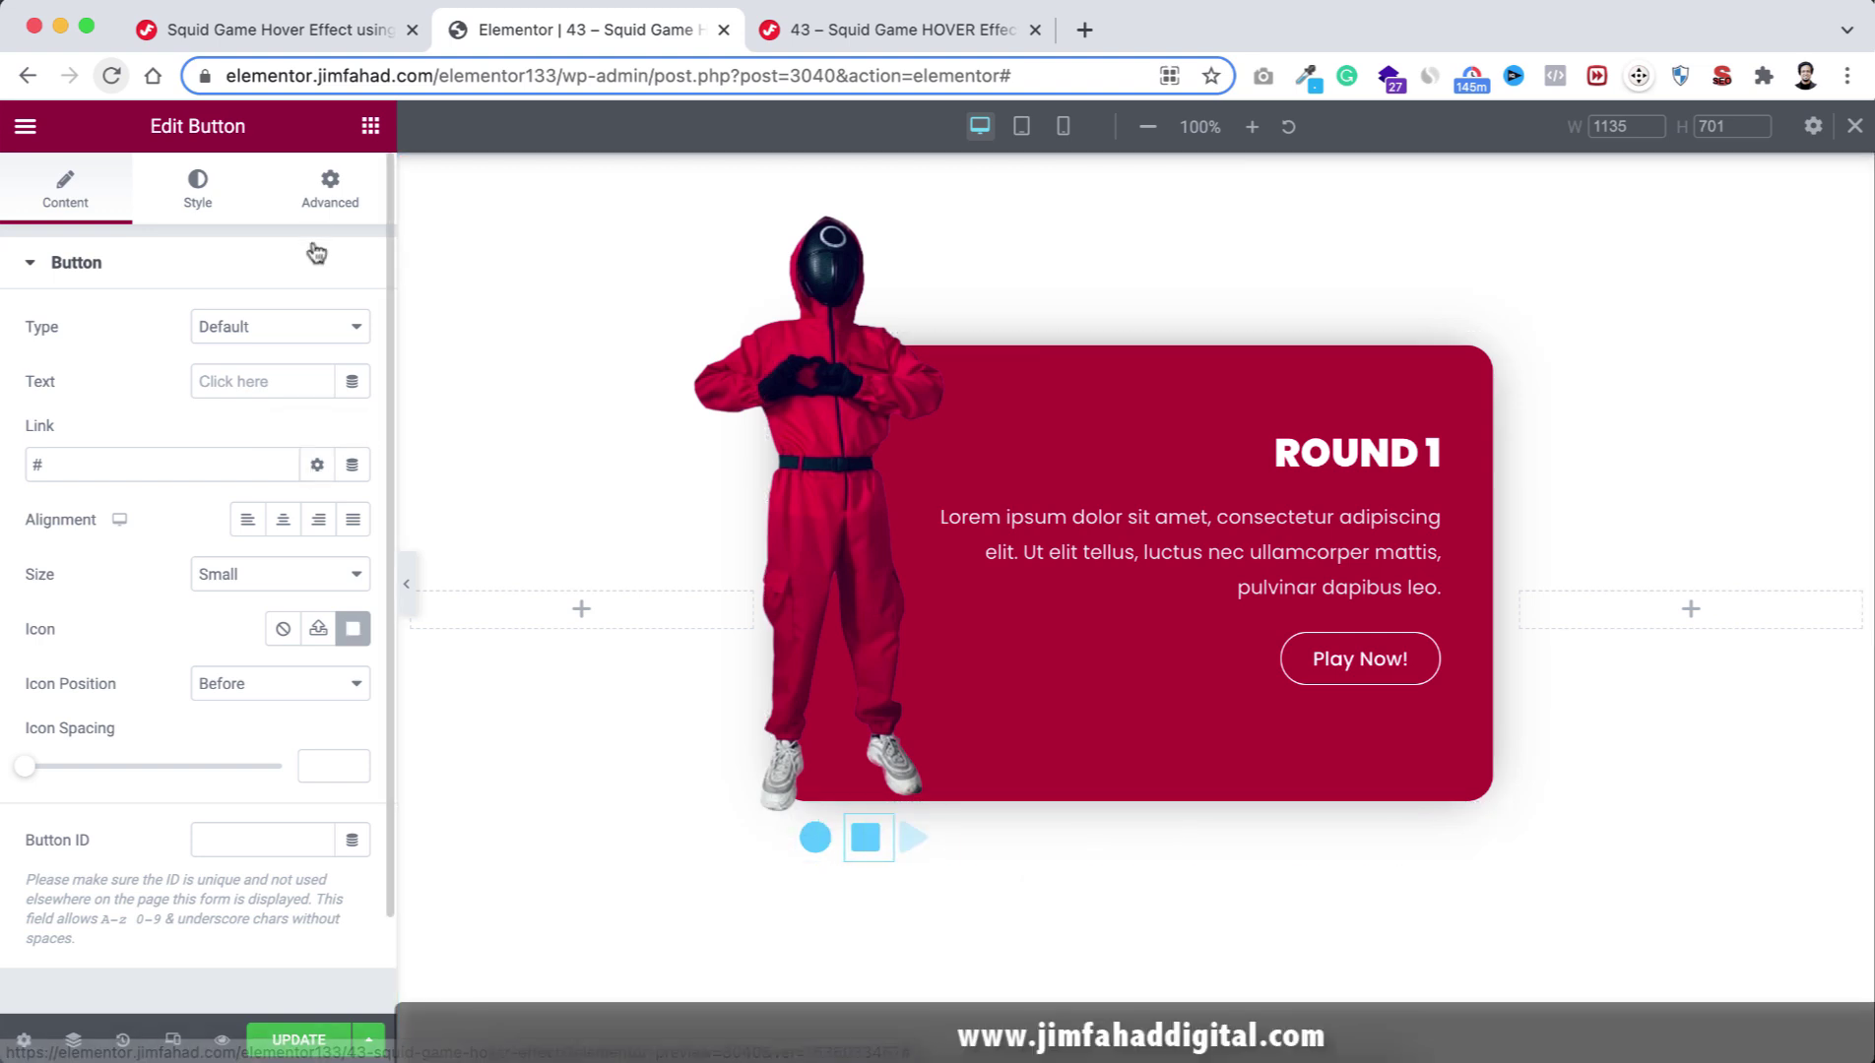
Unlink the square button's margin values and set its right margin to 4 px.
click(330, 205)
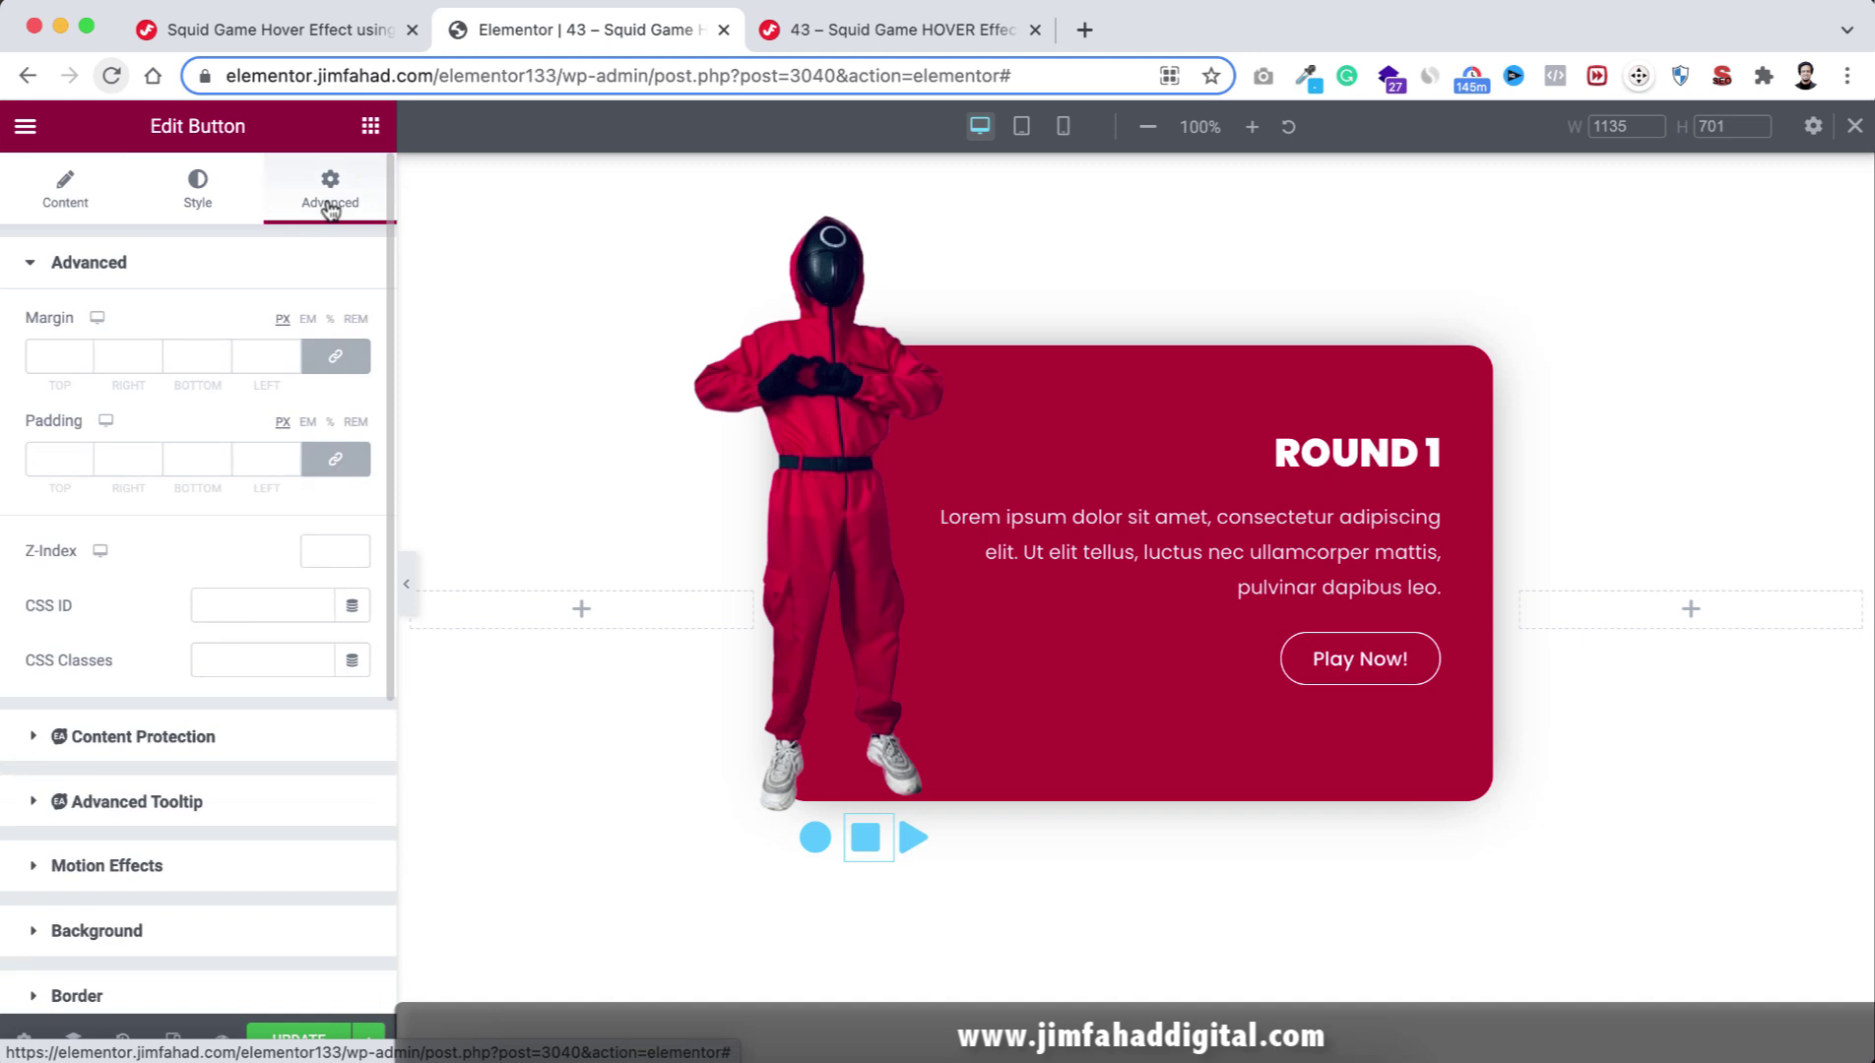
click(335, 358)
click(111, 357)
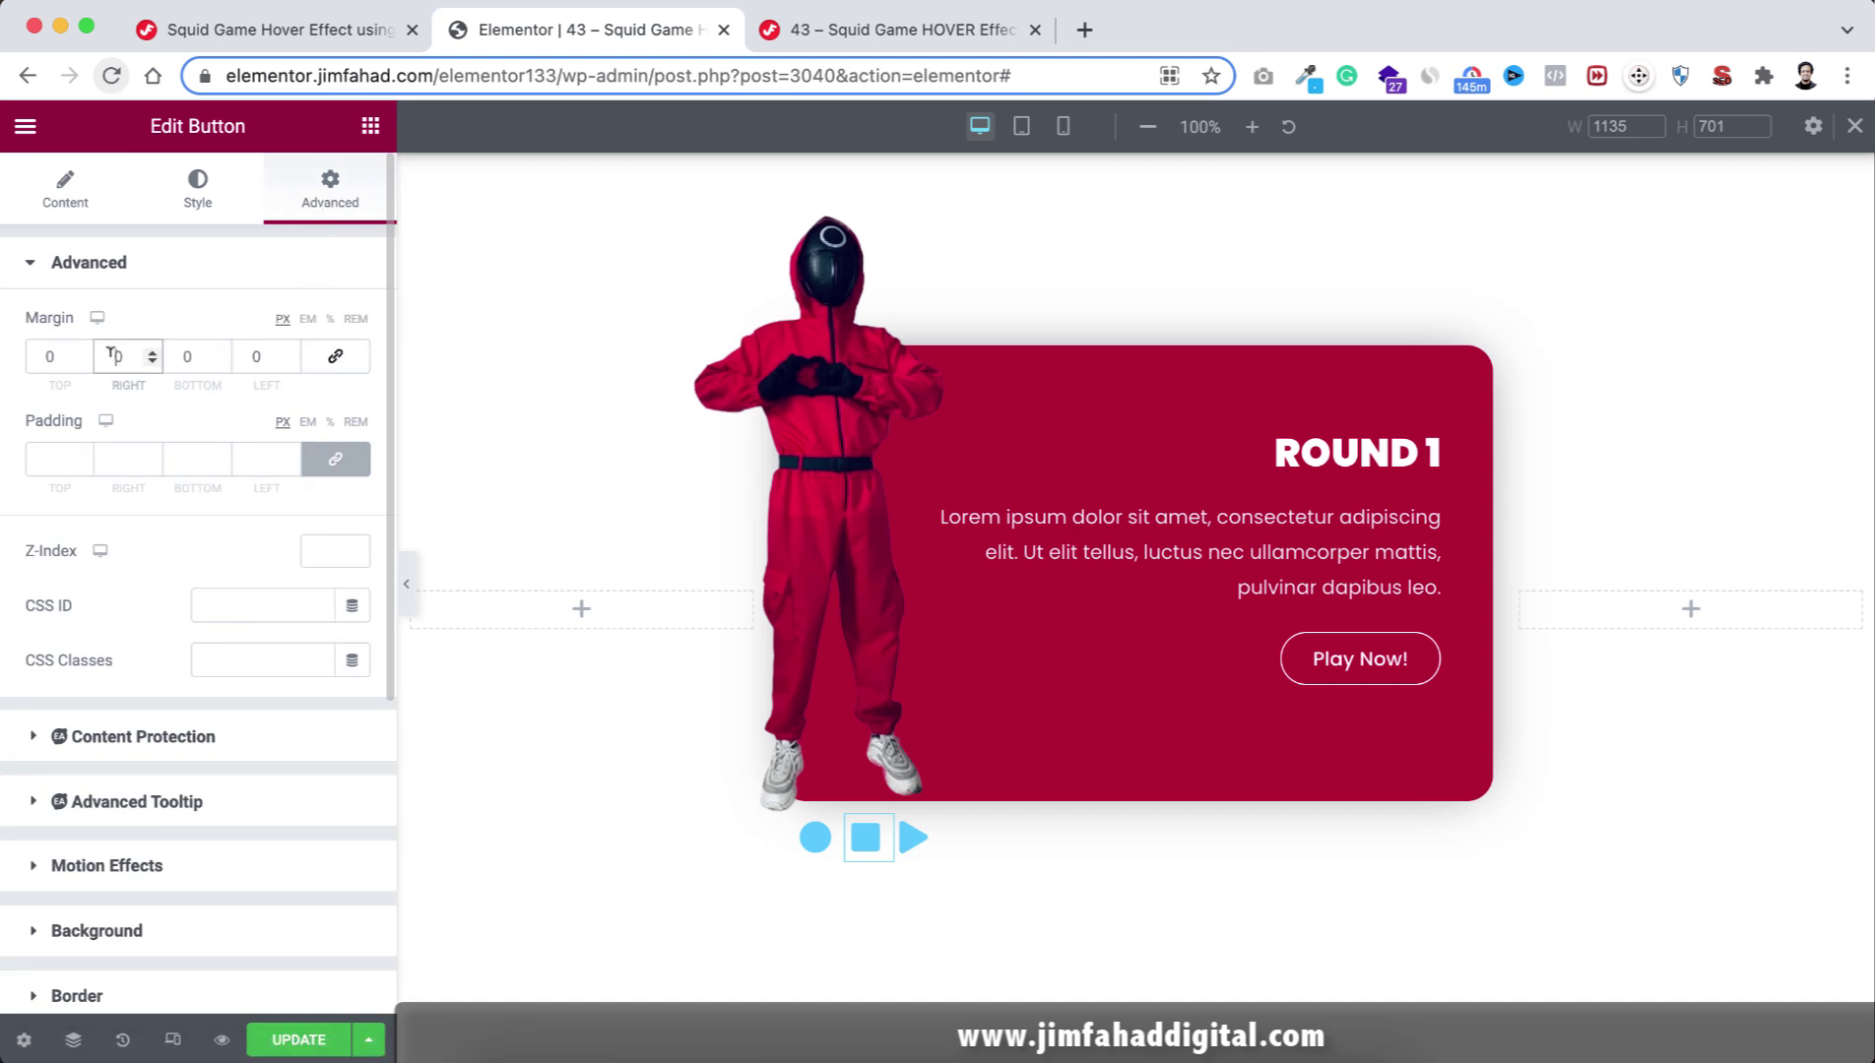
text(4)
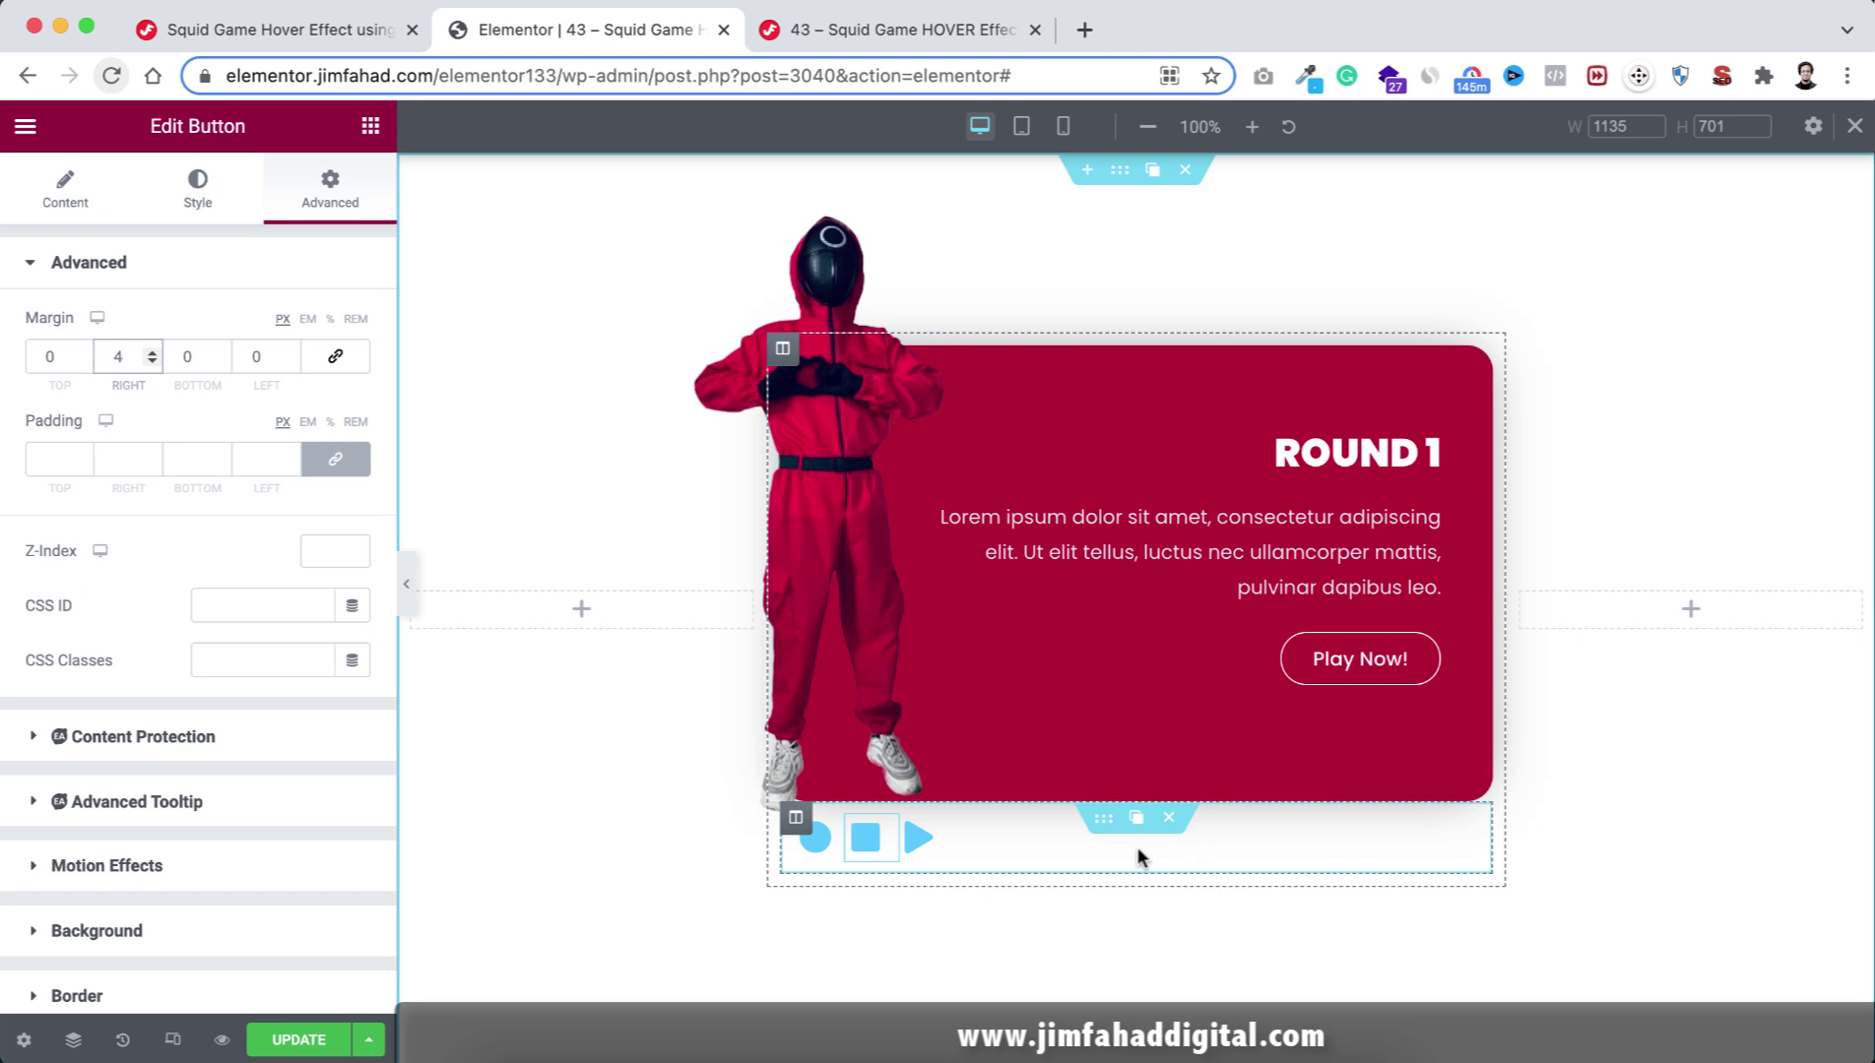
Set the horizontal alignment of the column holding the three icon buttons to Center.
click(796, 819)
click(281, 435)
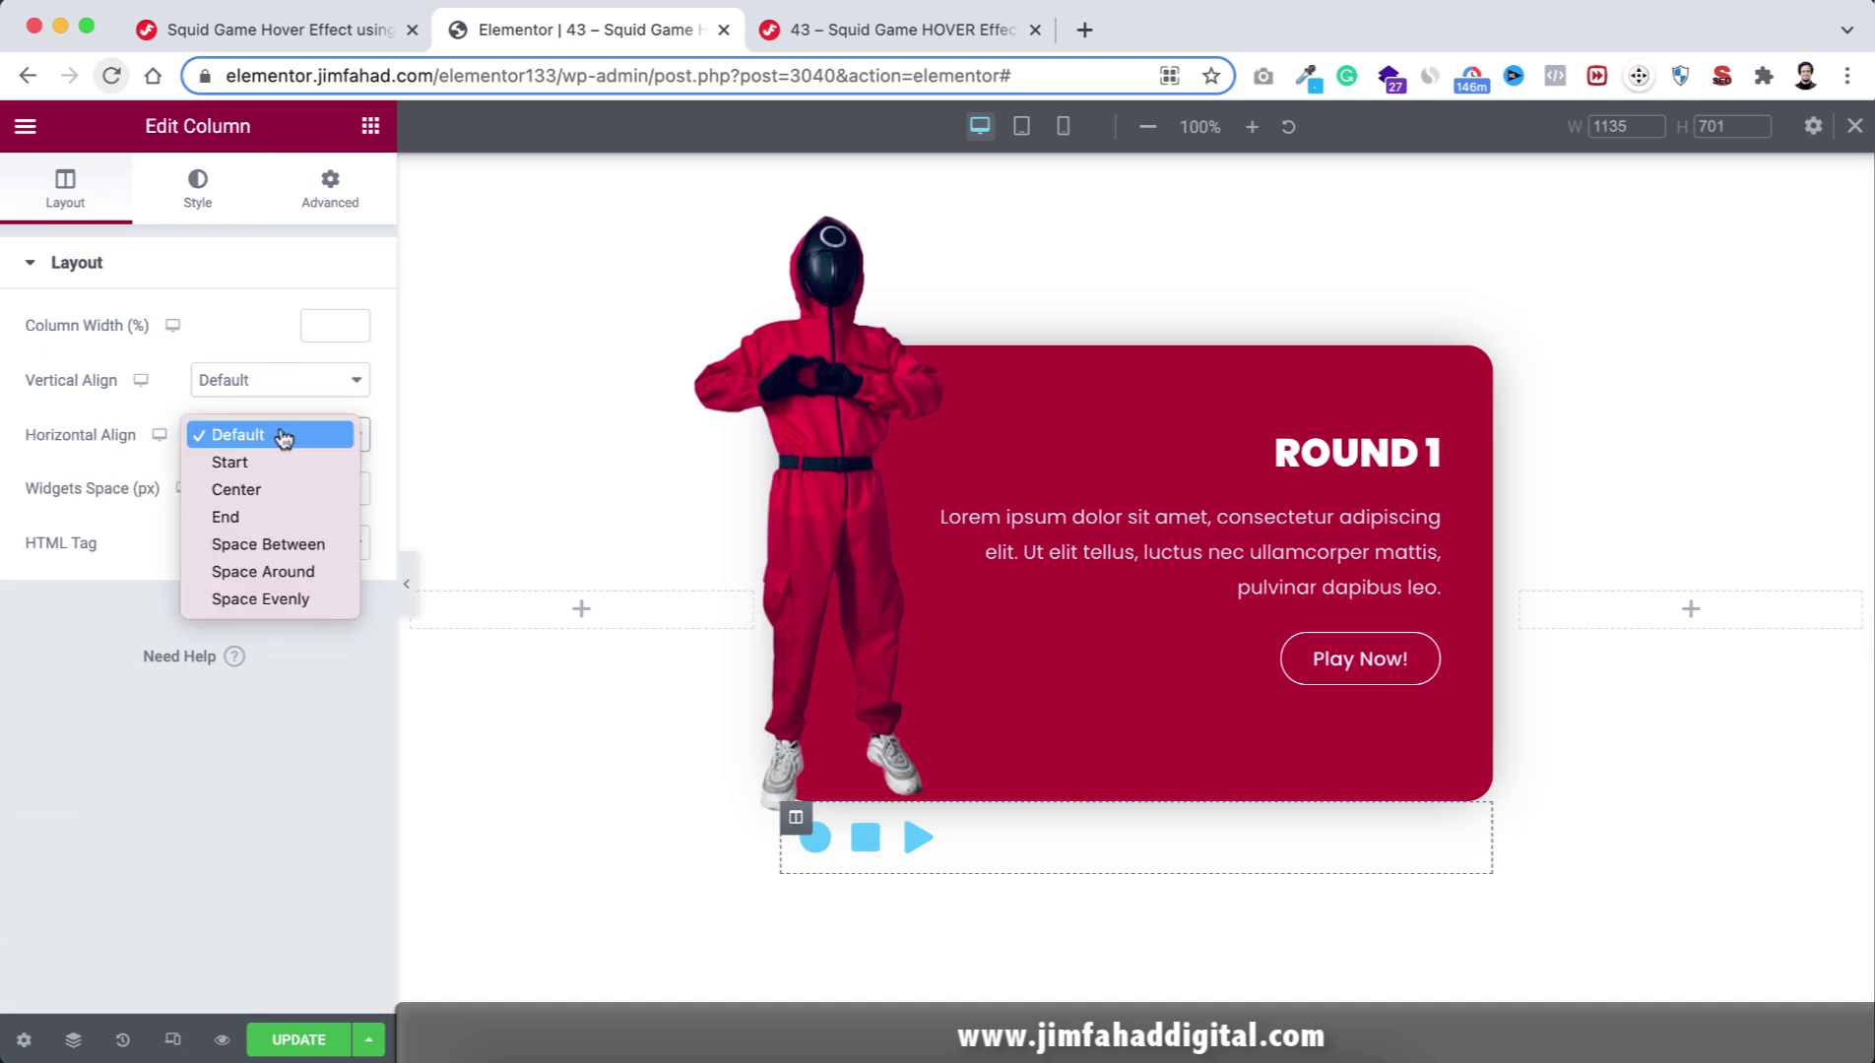
click(237, 489)
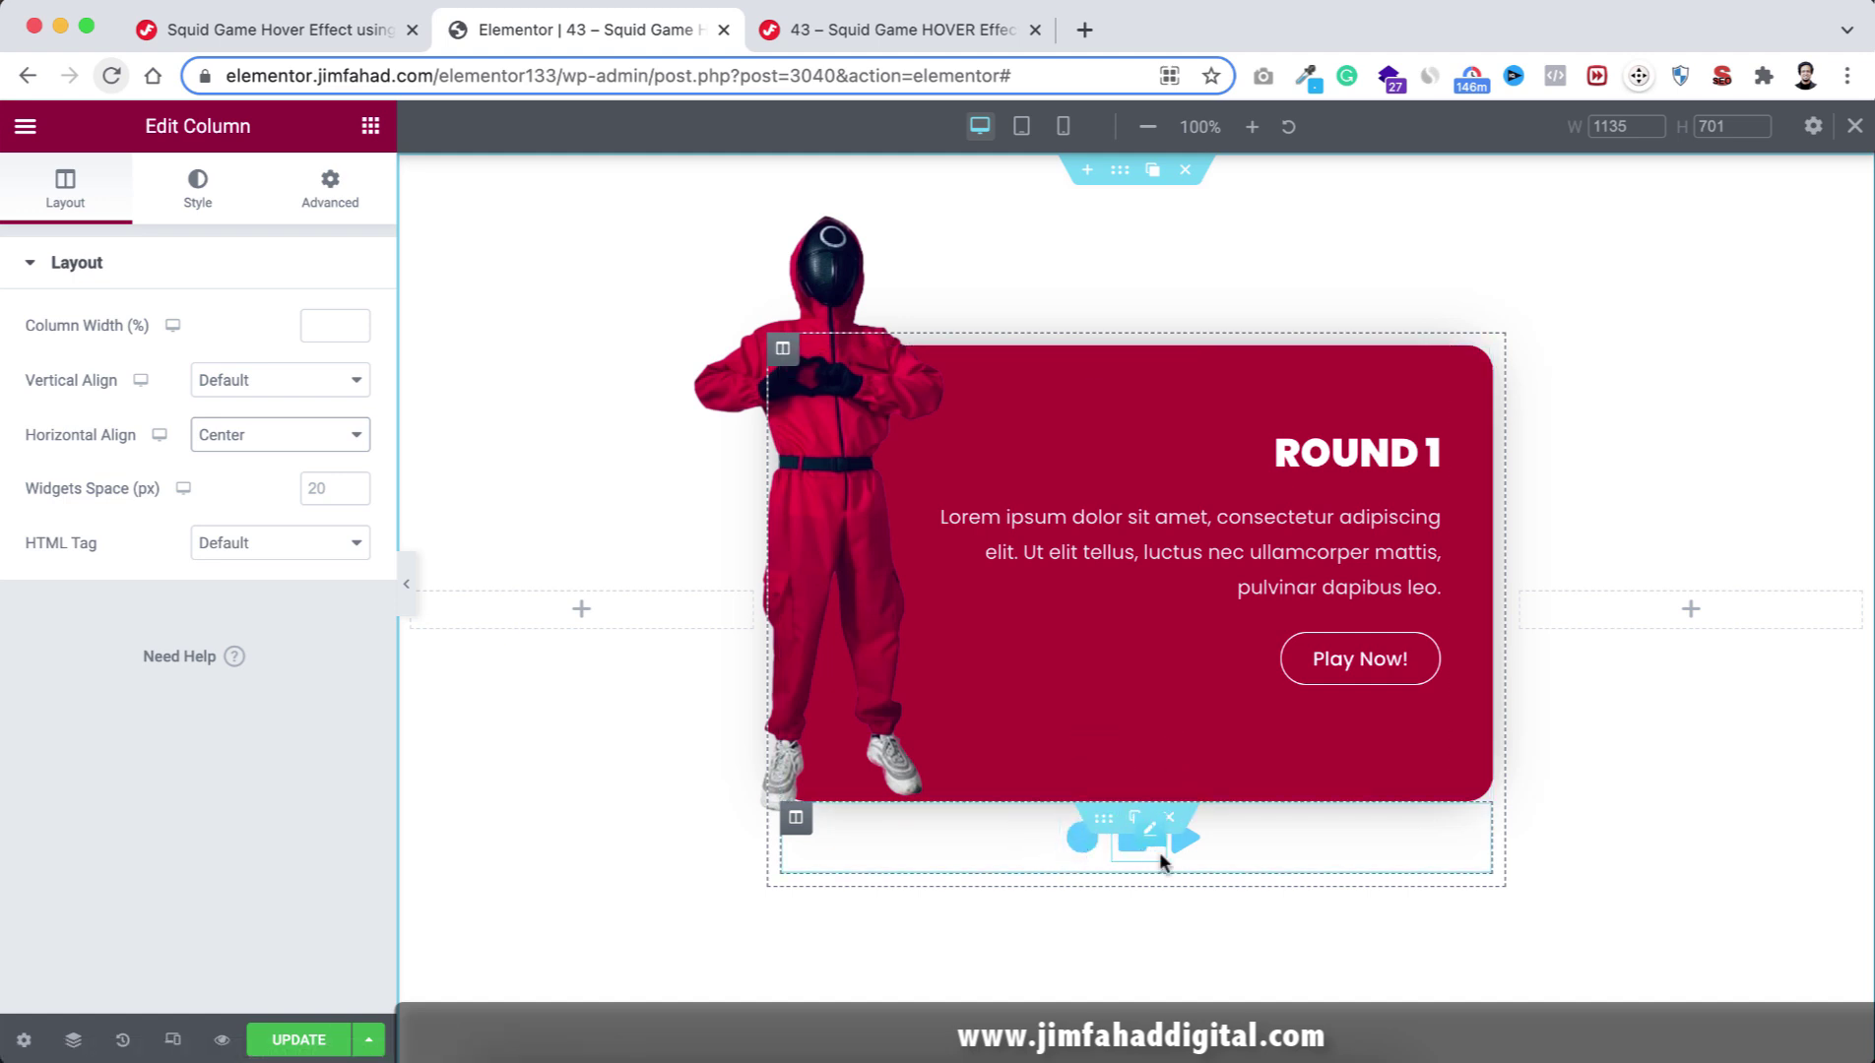
Unlink the icon-button inner section's margins, then set its top margin to -60 px and its Z-Index to 5.
click(1104, 818)
click(324, 197)
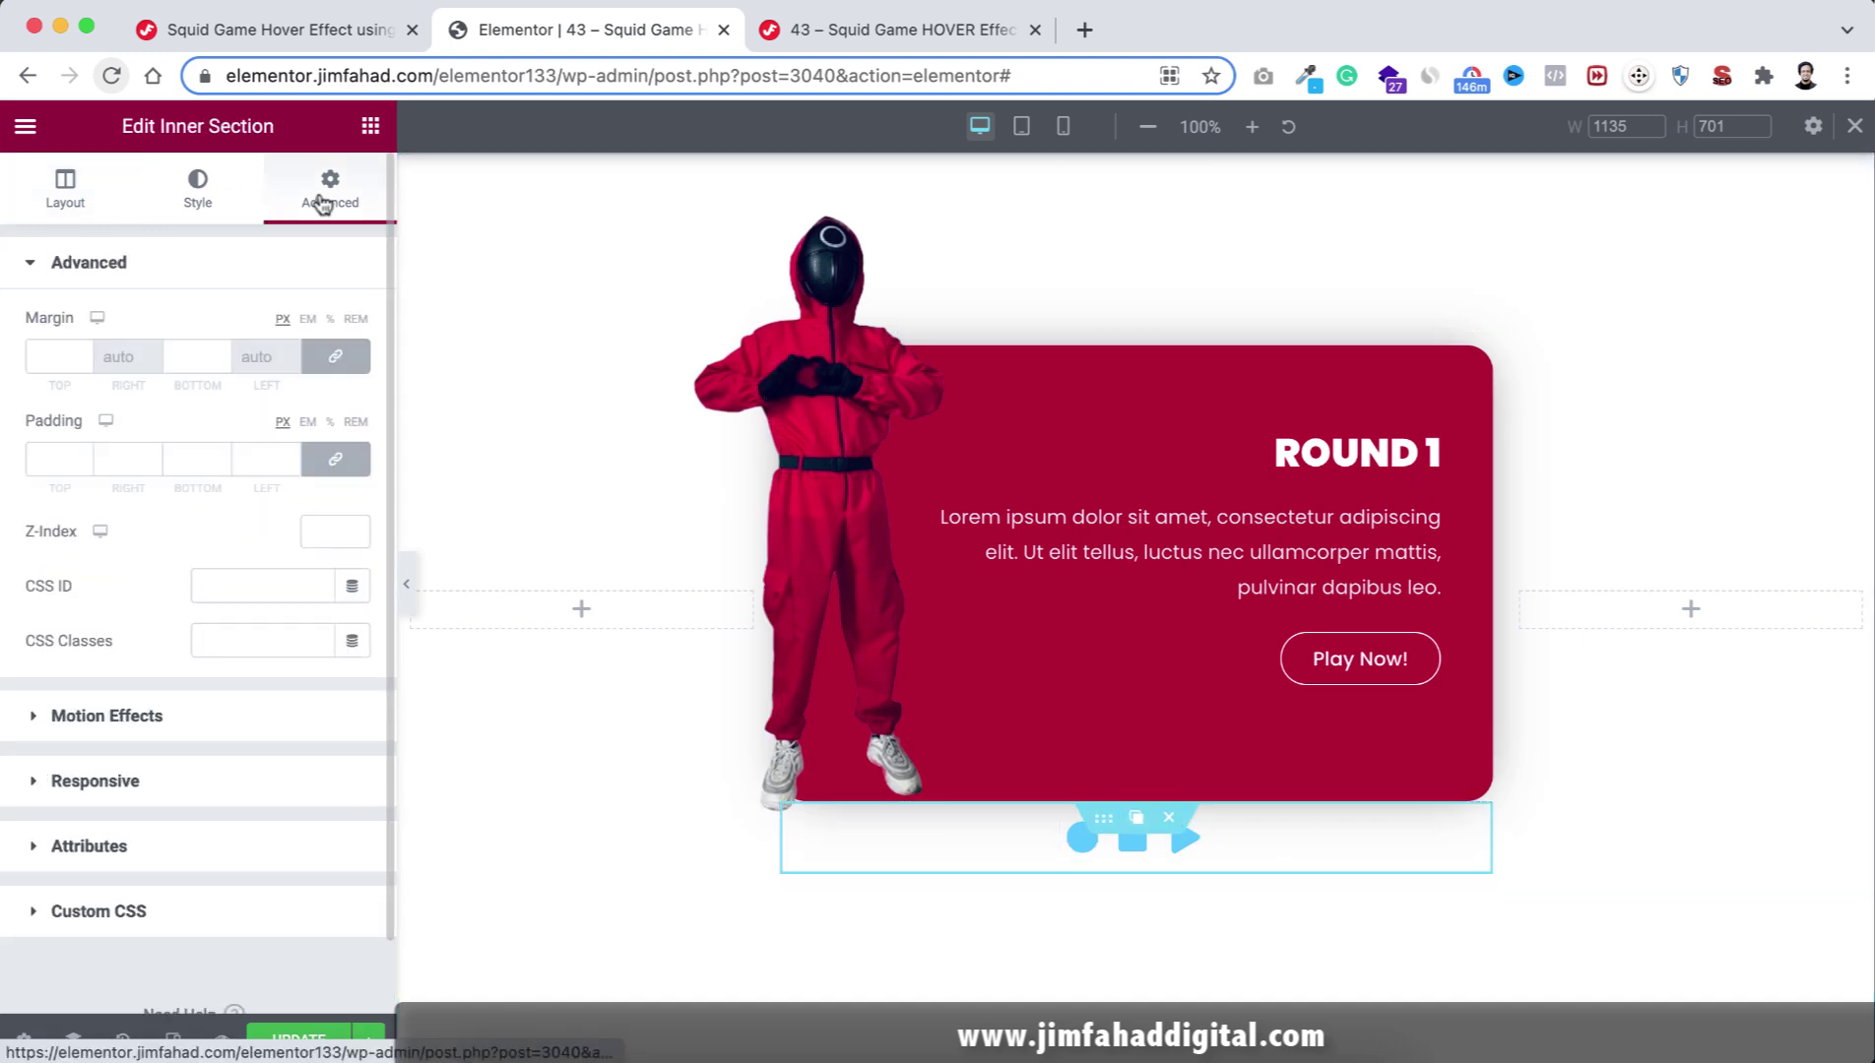
click(347, 364)
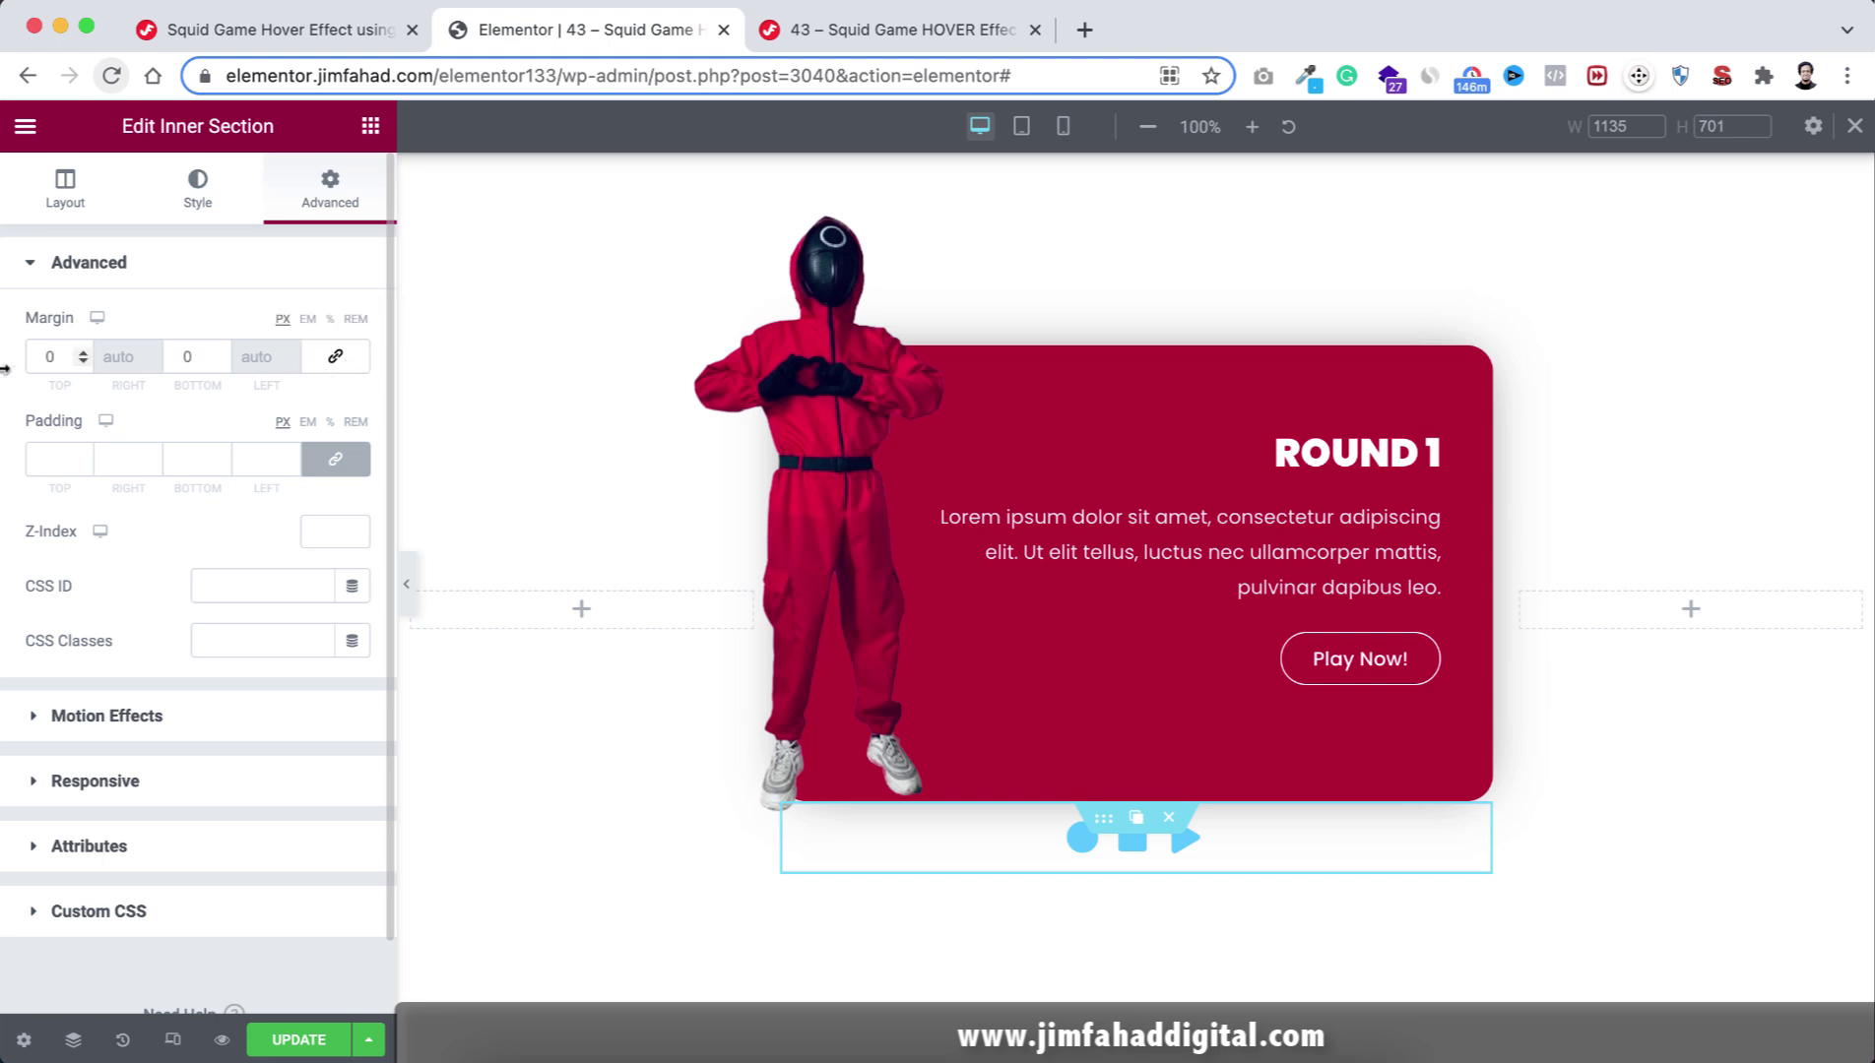
click(63, 354)
key(BackSpace)
text(-6)
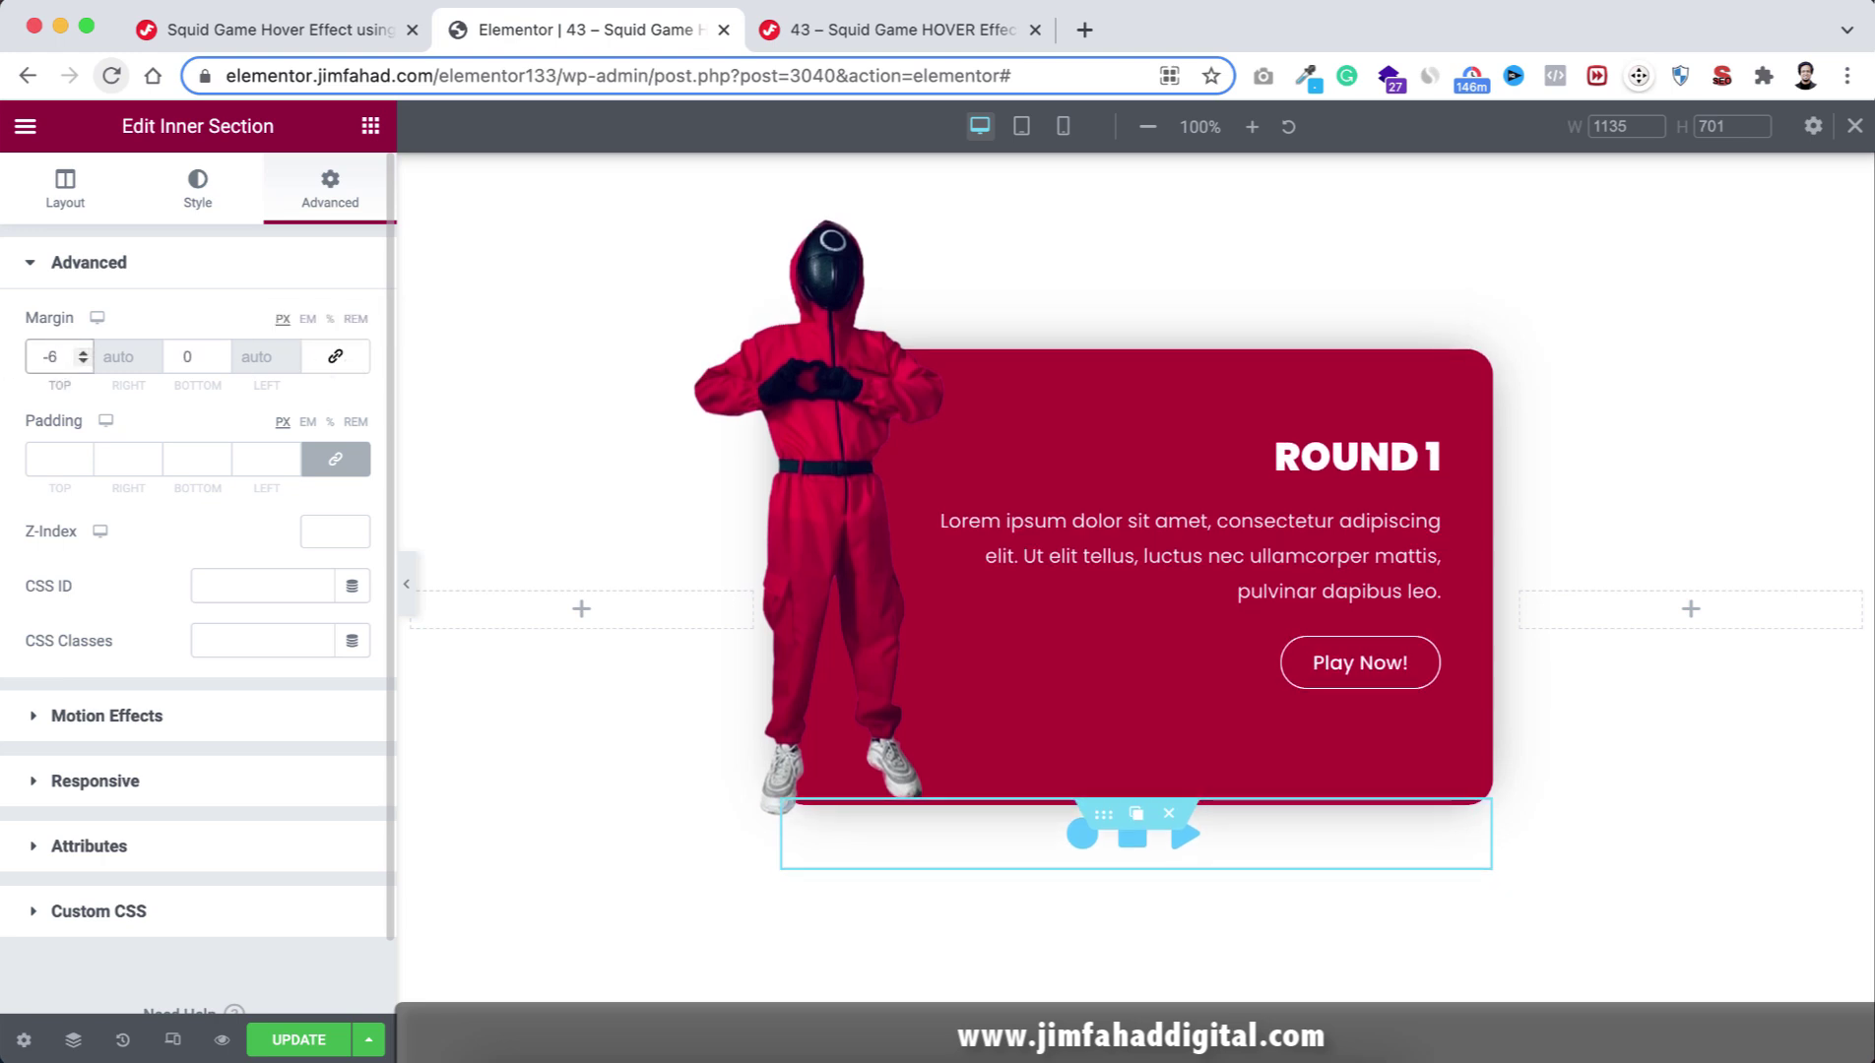
text(0)
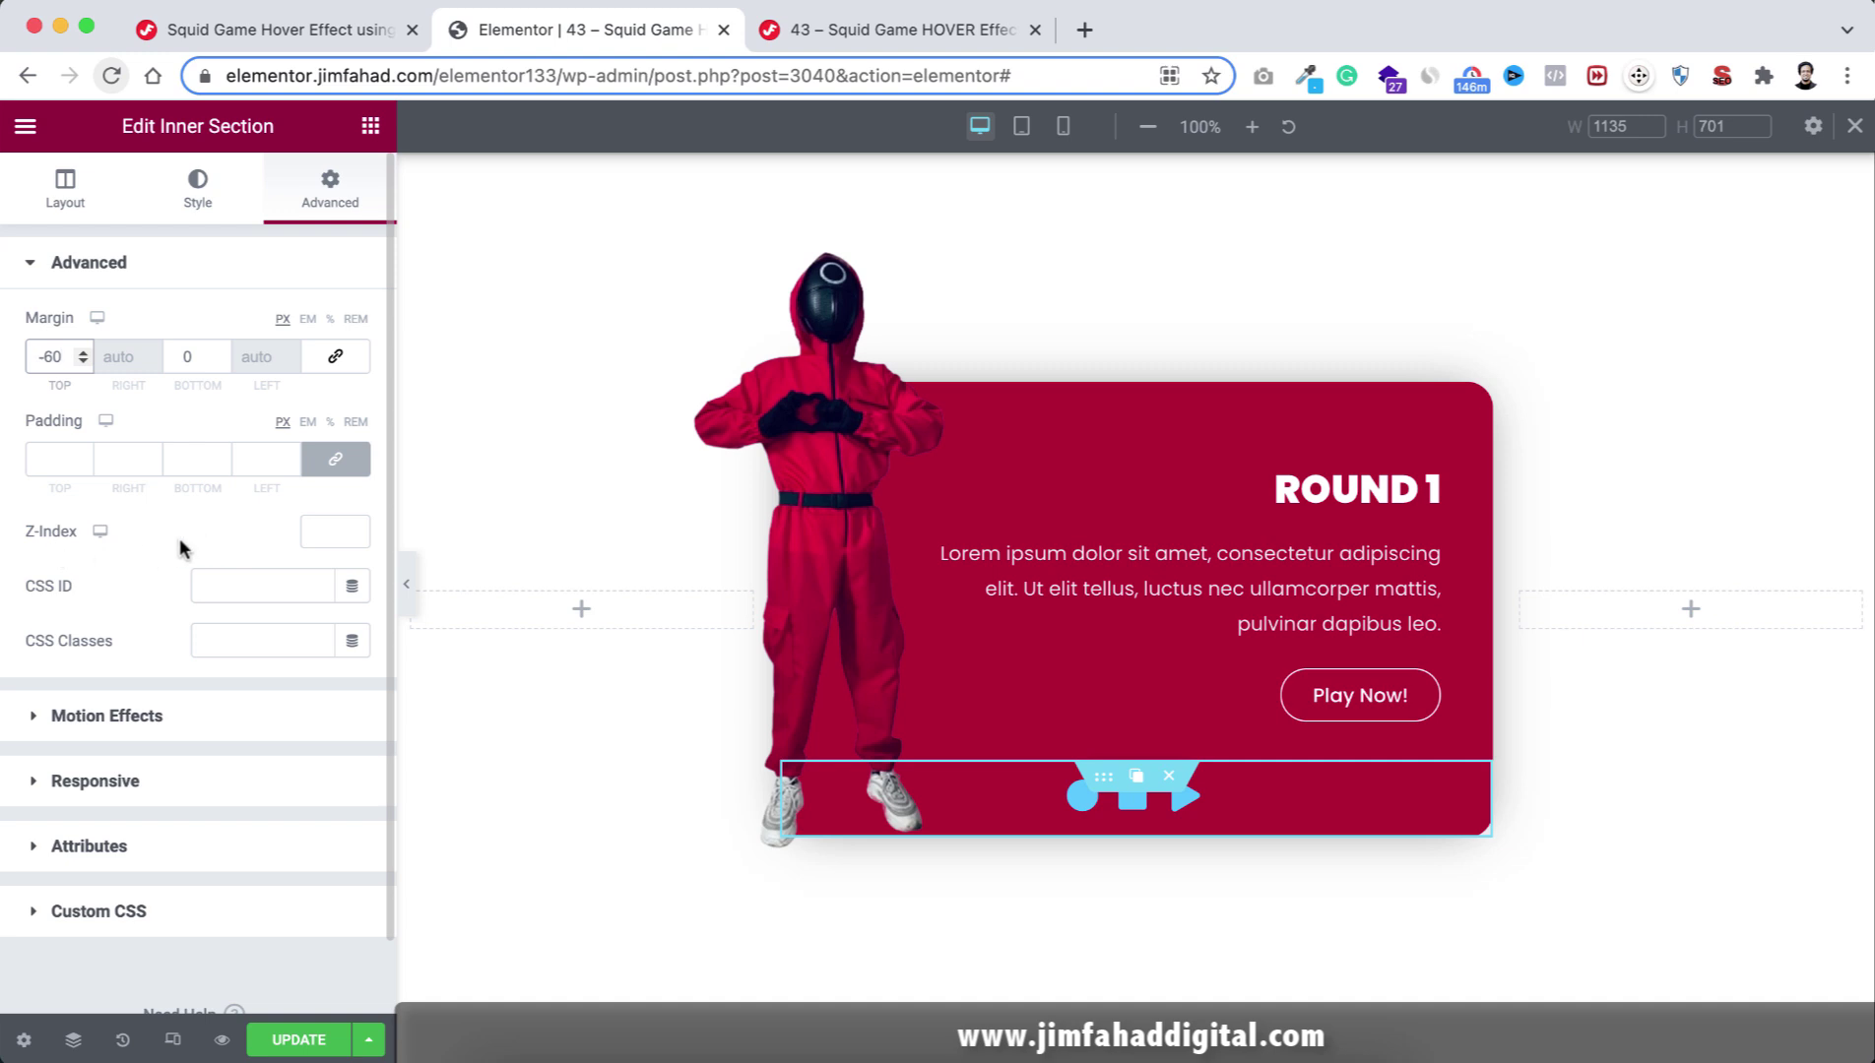
click(314, 531)
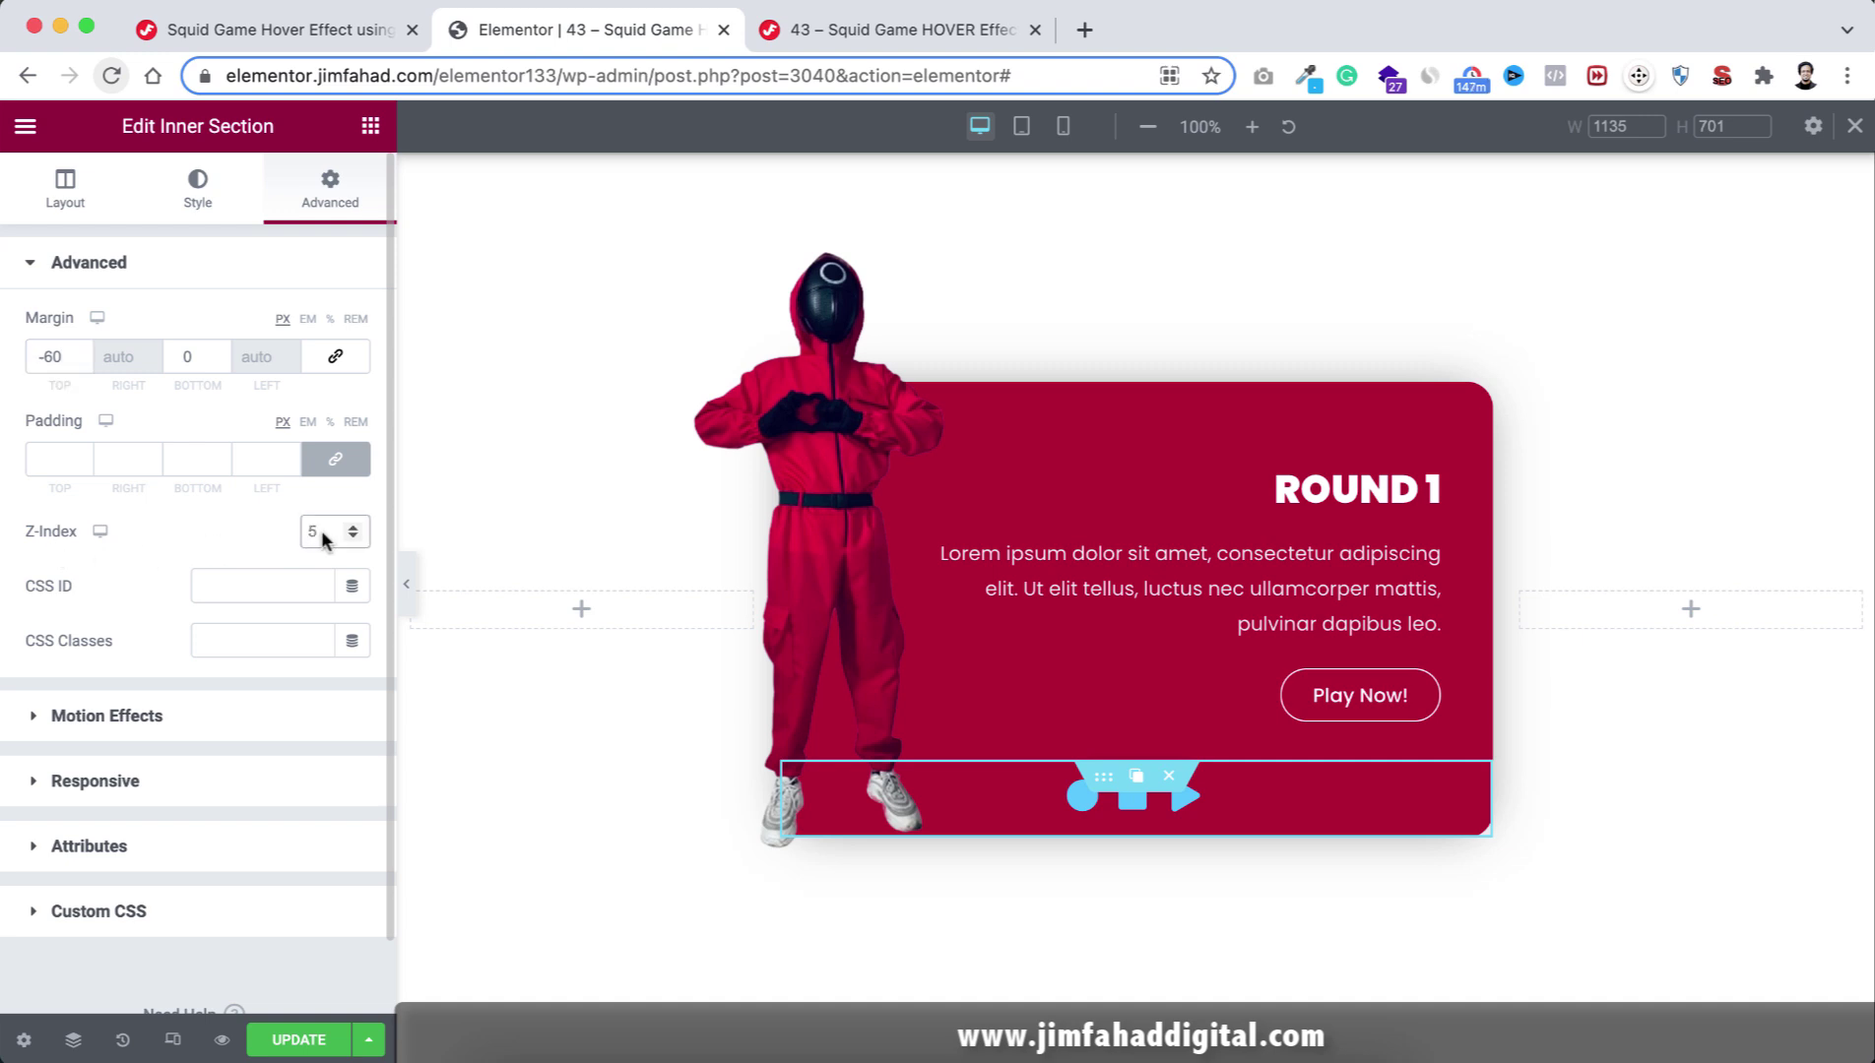
text(5)
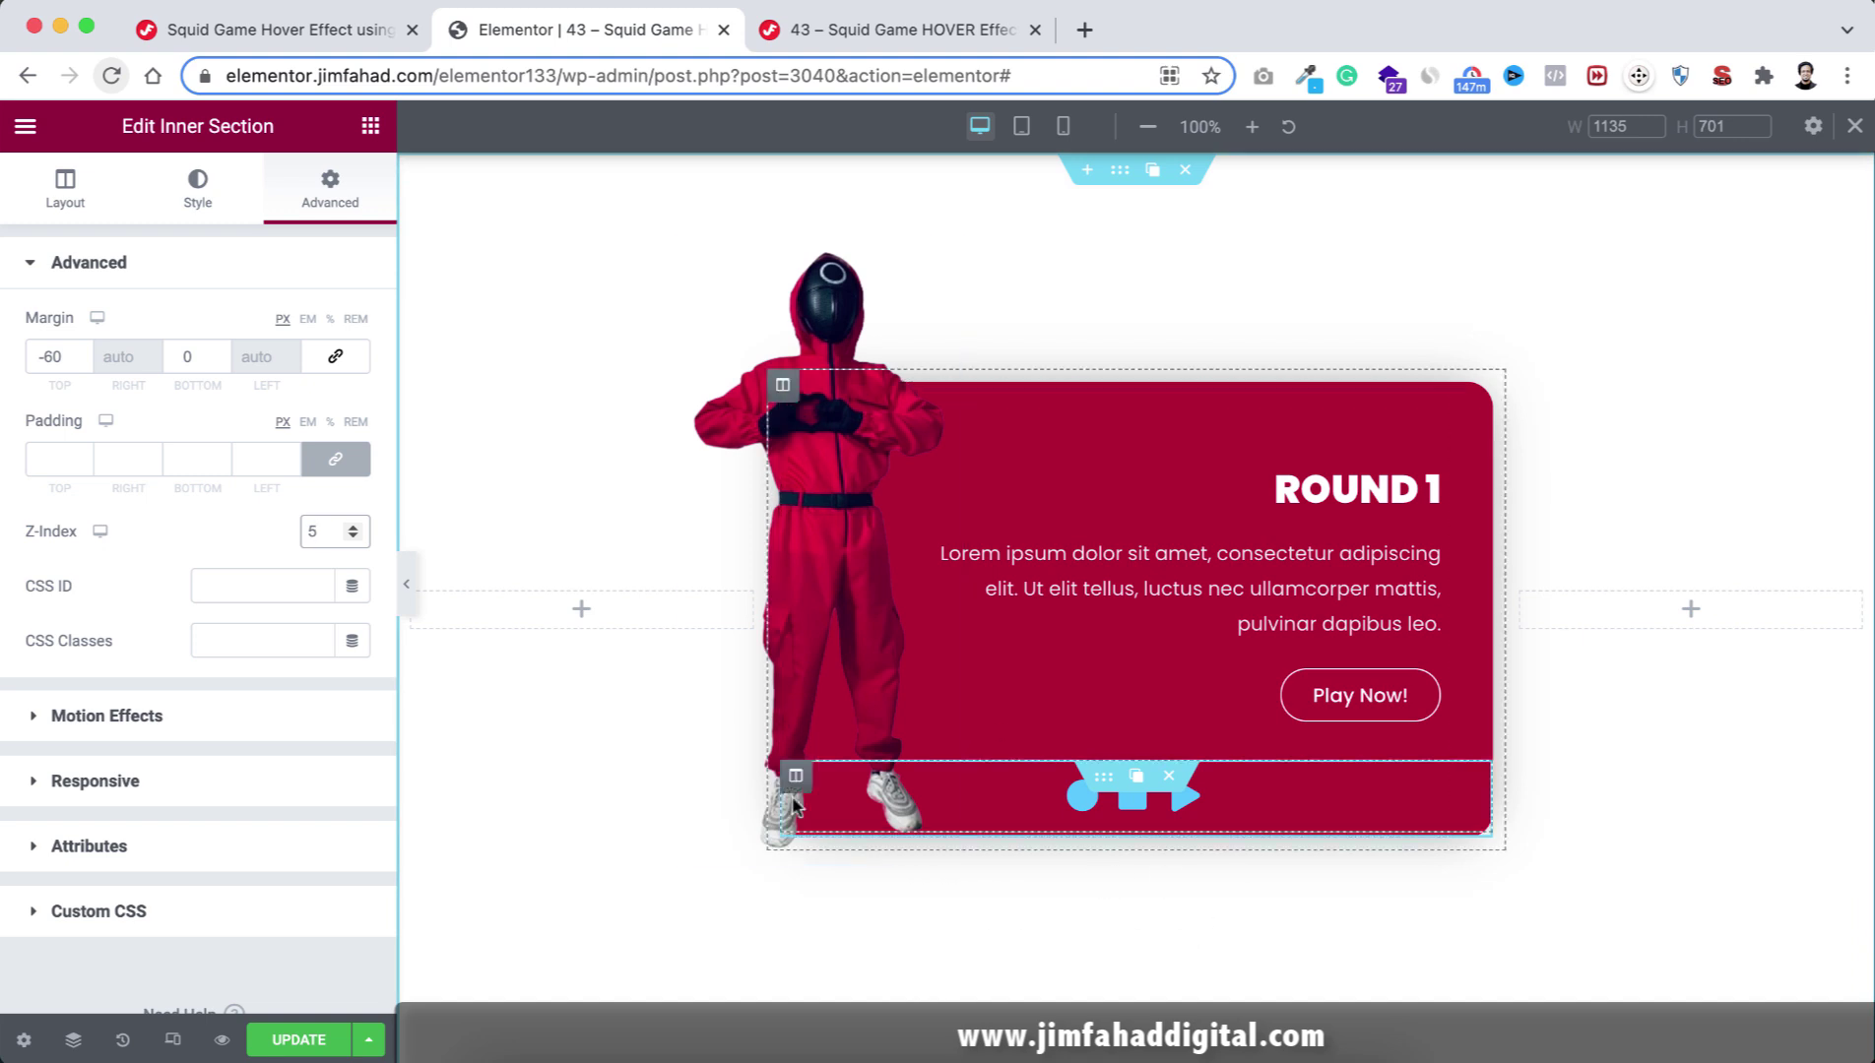
For mobile, unlink the icon-button section's margins and set its top margin to -95 px, then return to desktop and leave responsive mode.
click(1021, 126)
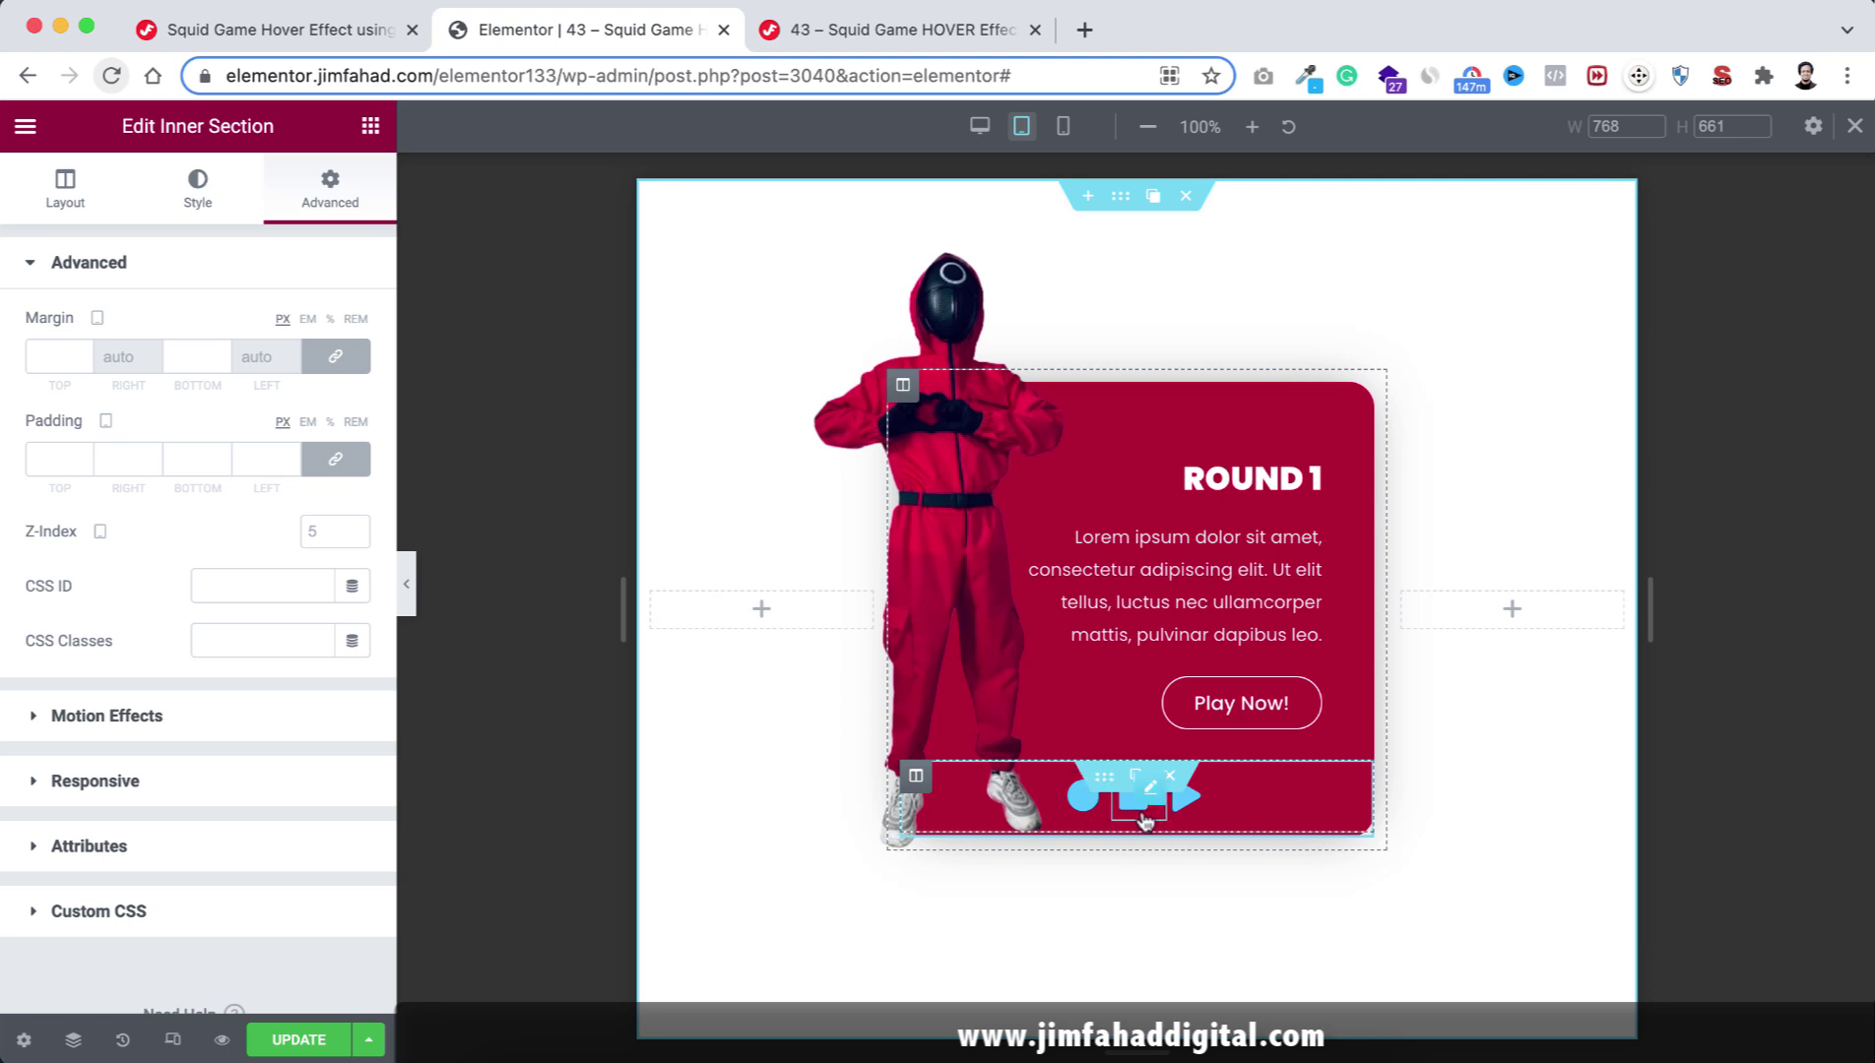
click(1065, 126)
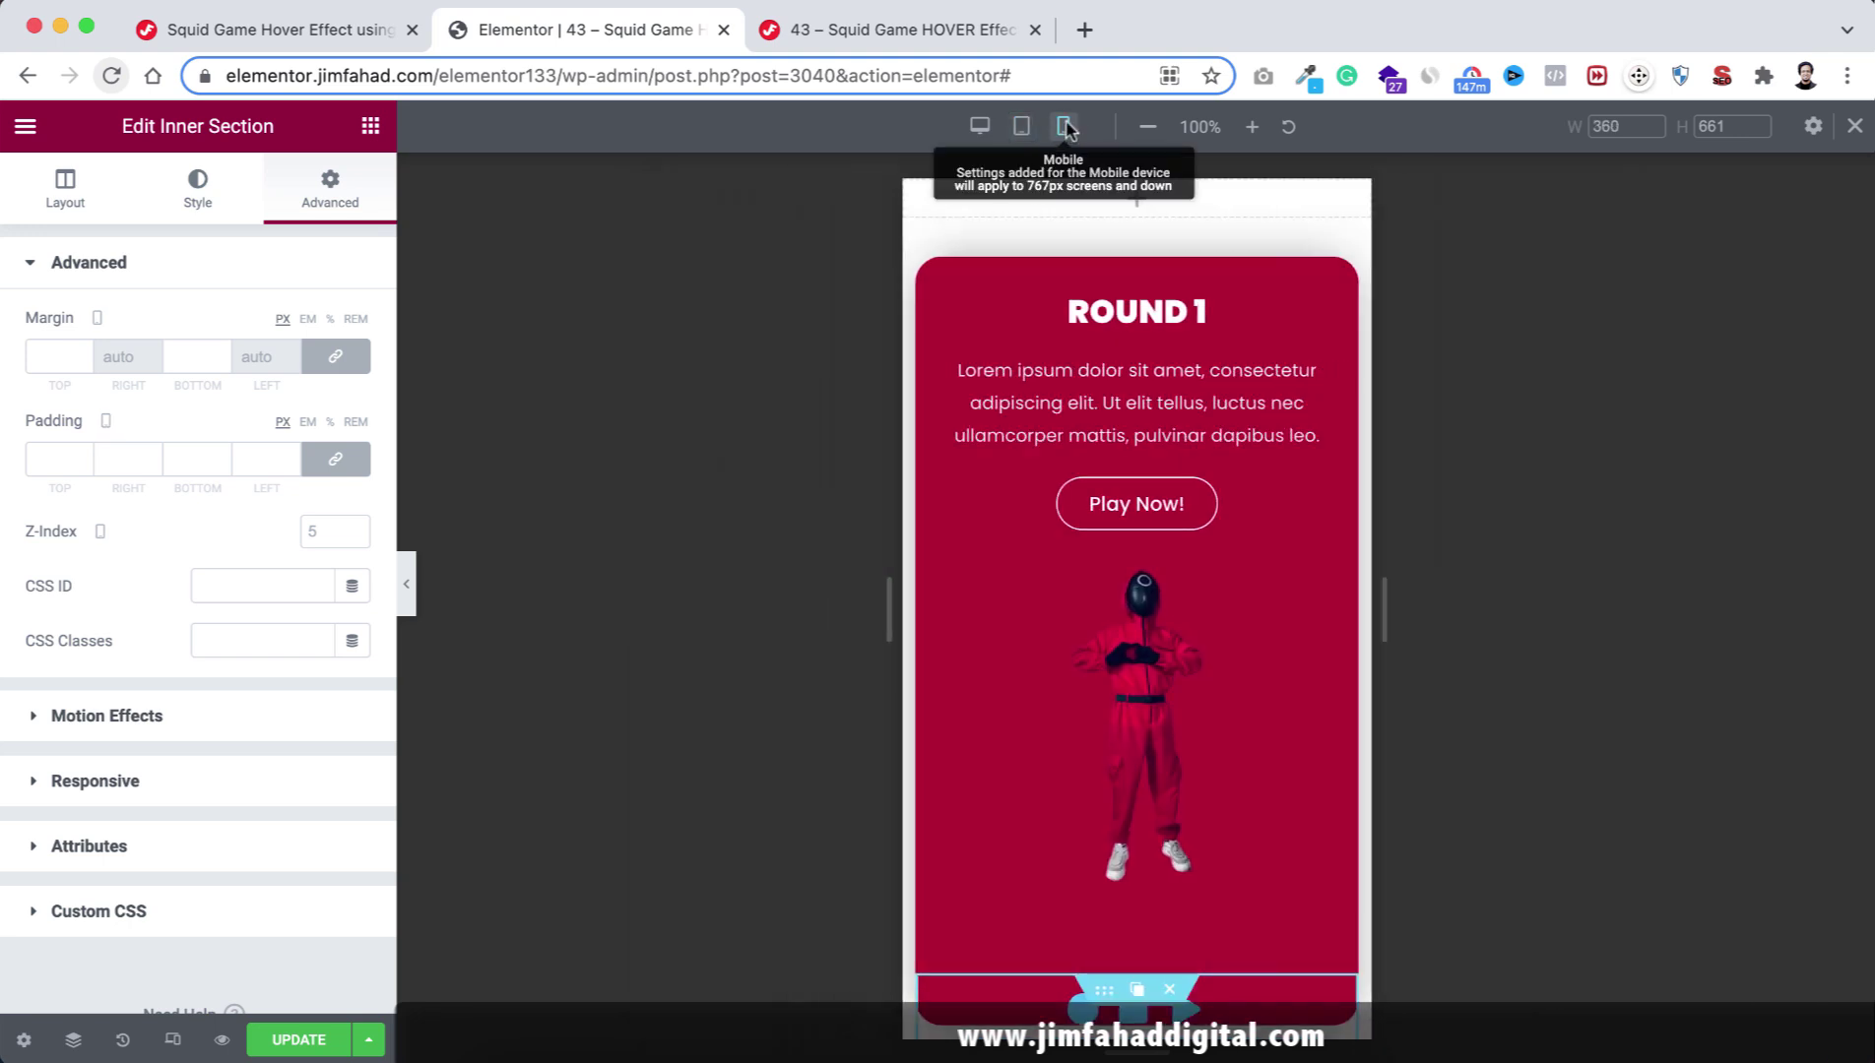
scroll(1122, 751, down, 1)
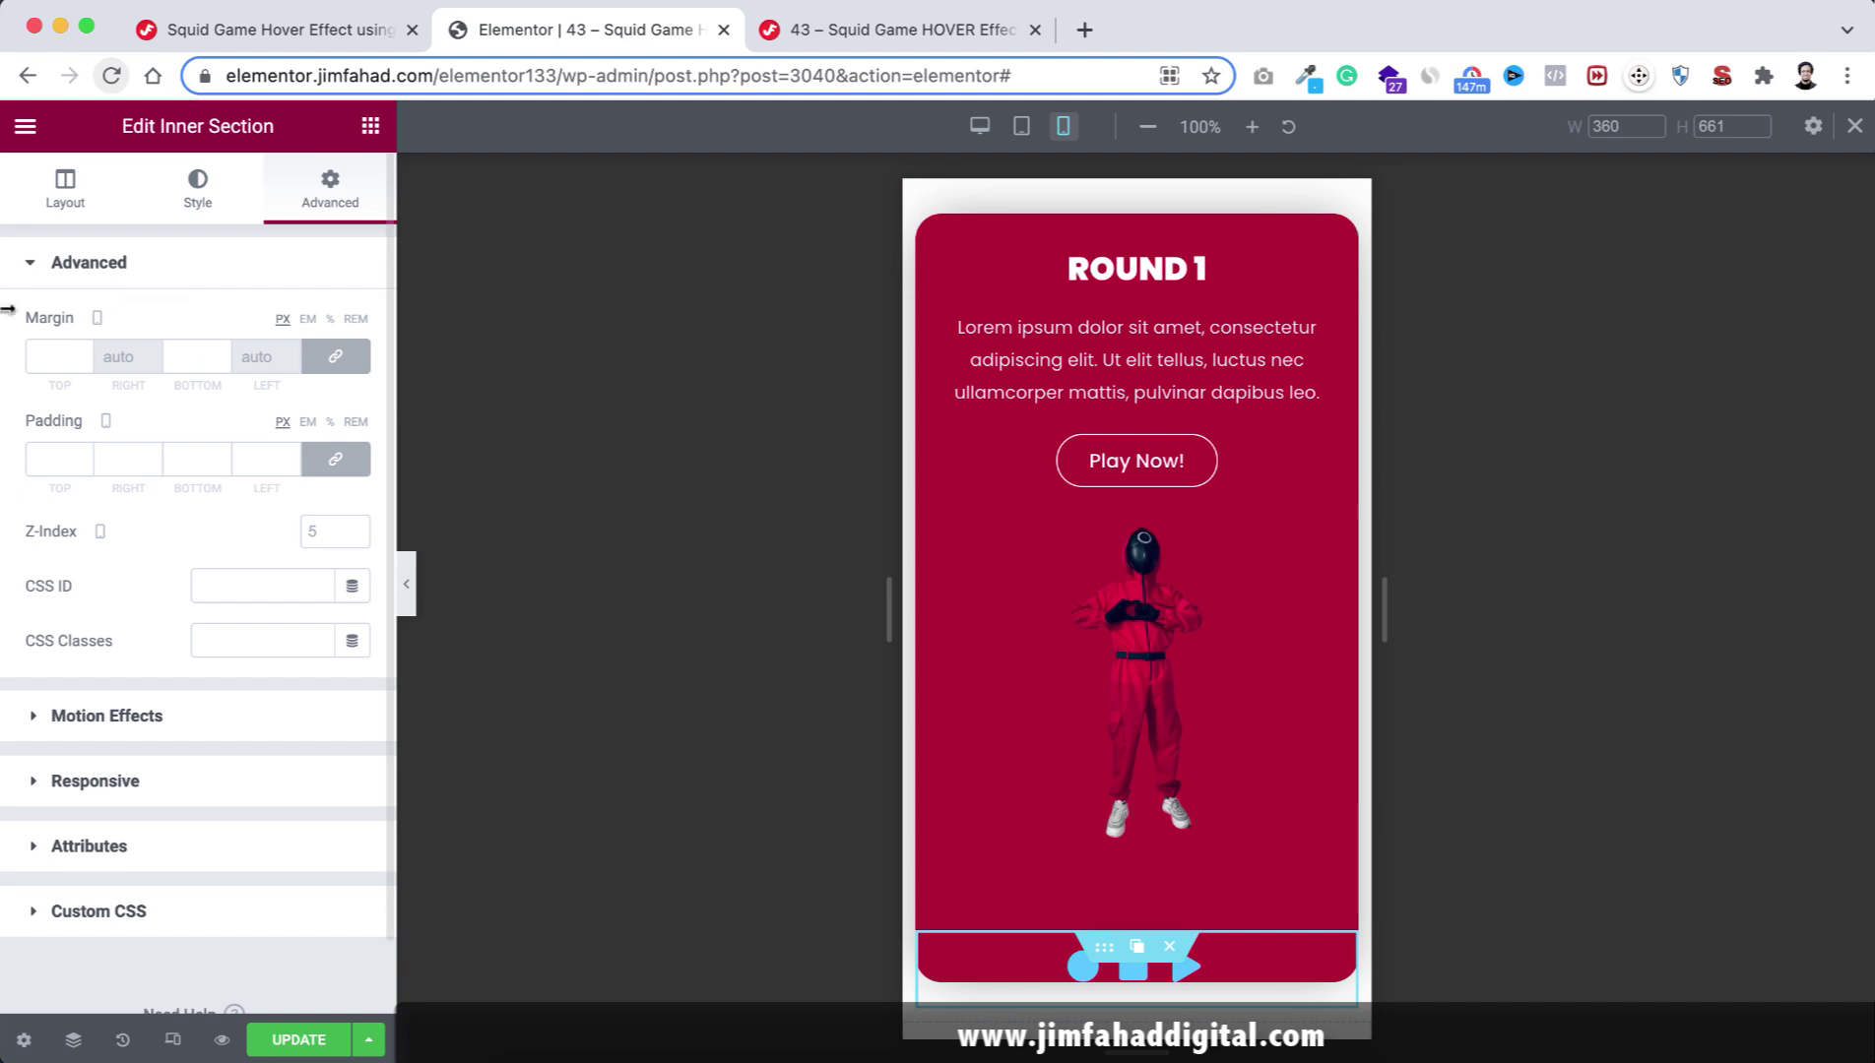
click(335, 357)
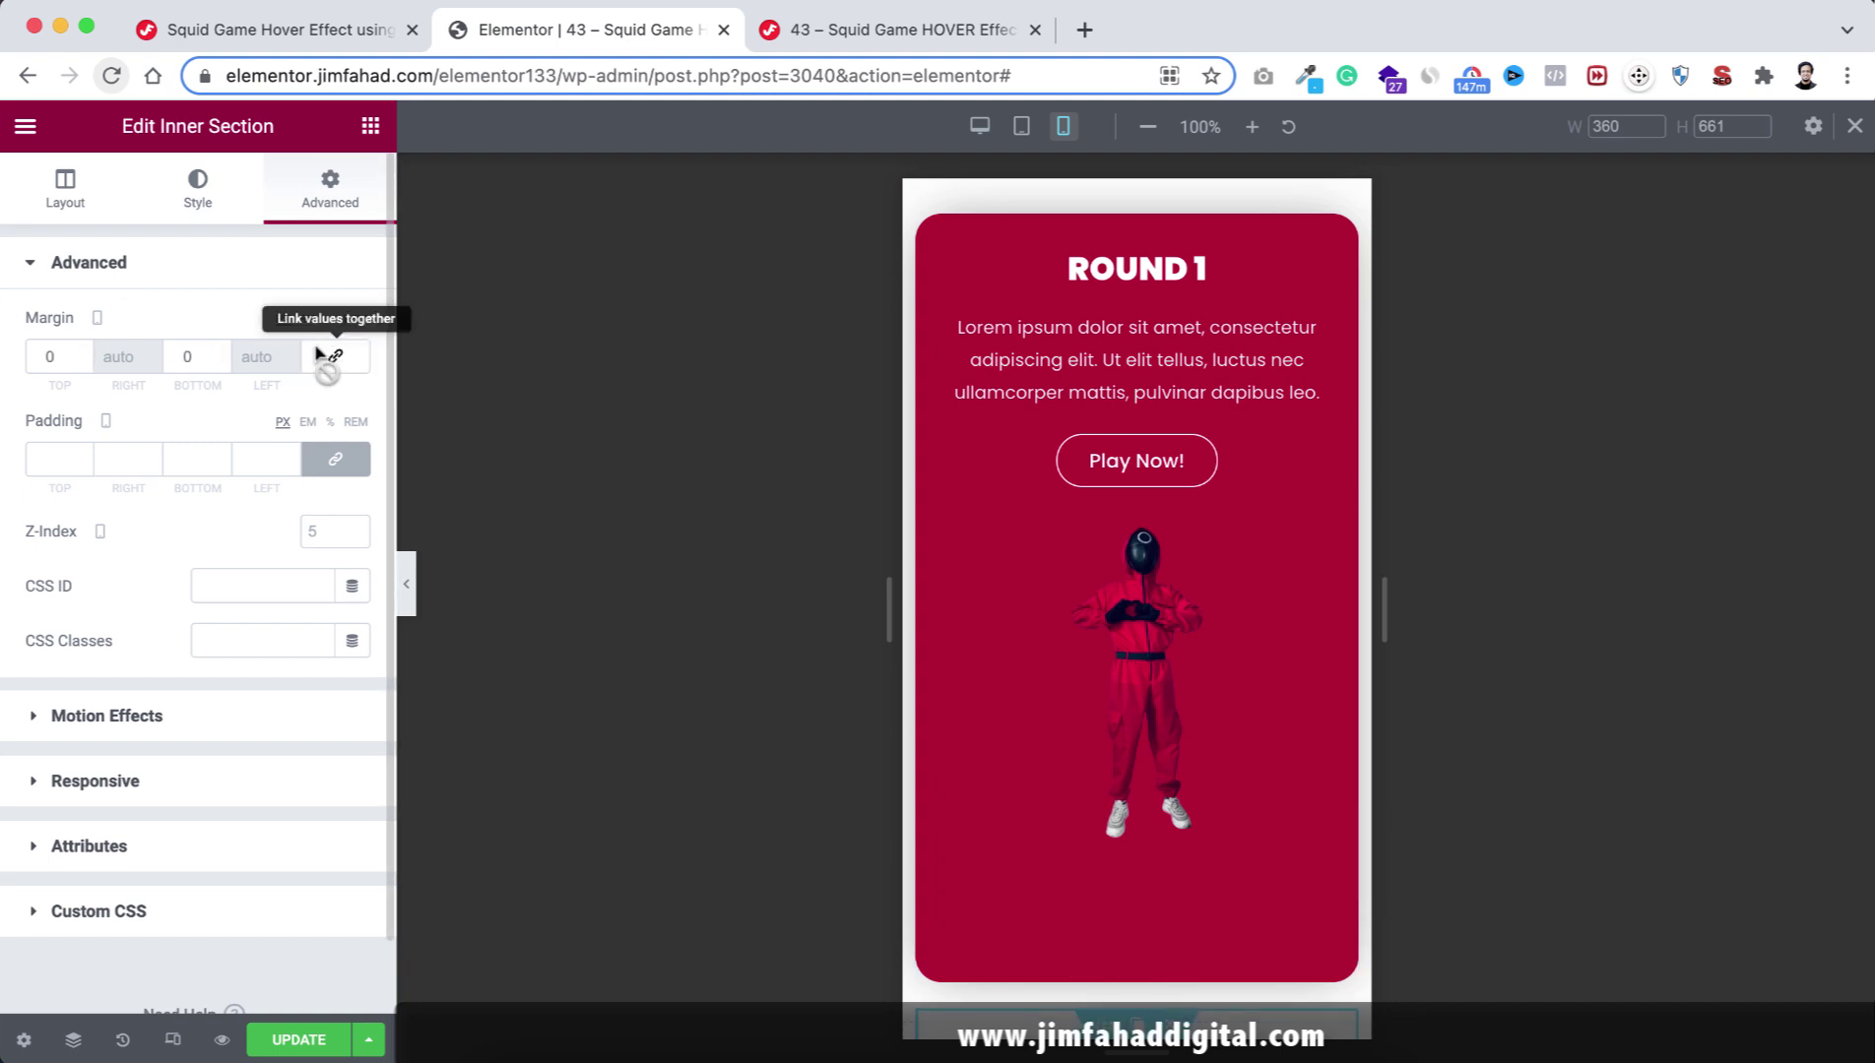
text(-1)
key(BackSpace)
text(95)
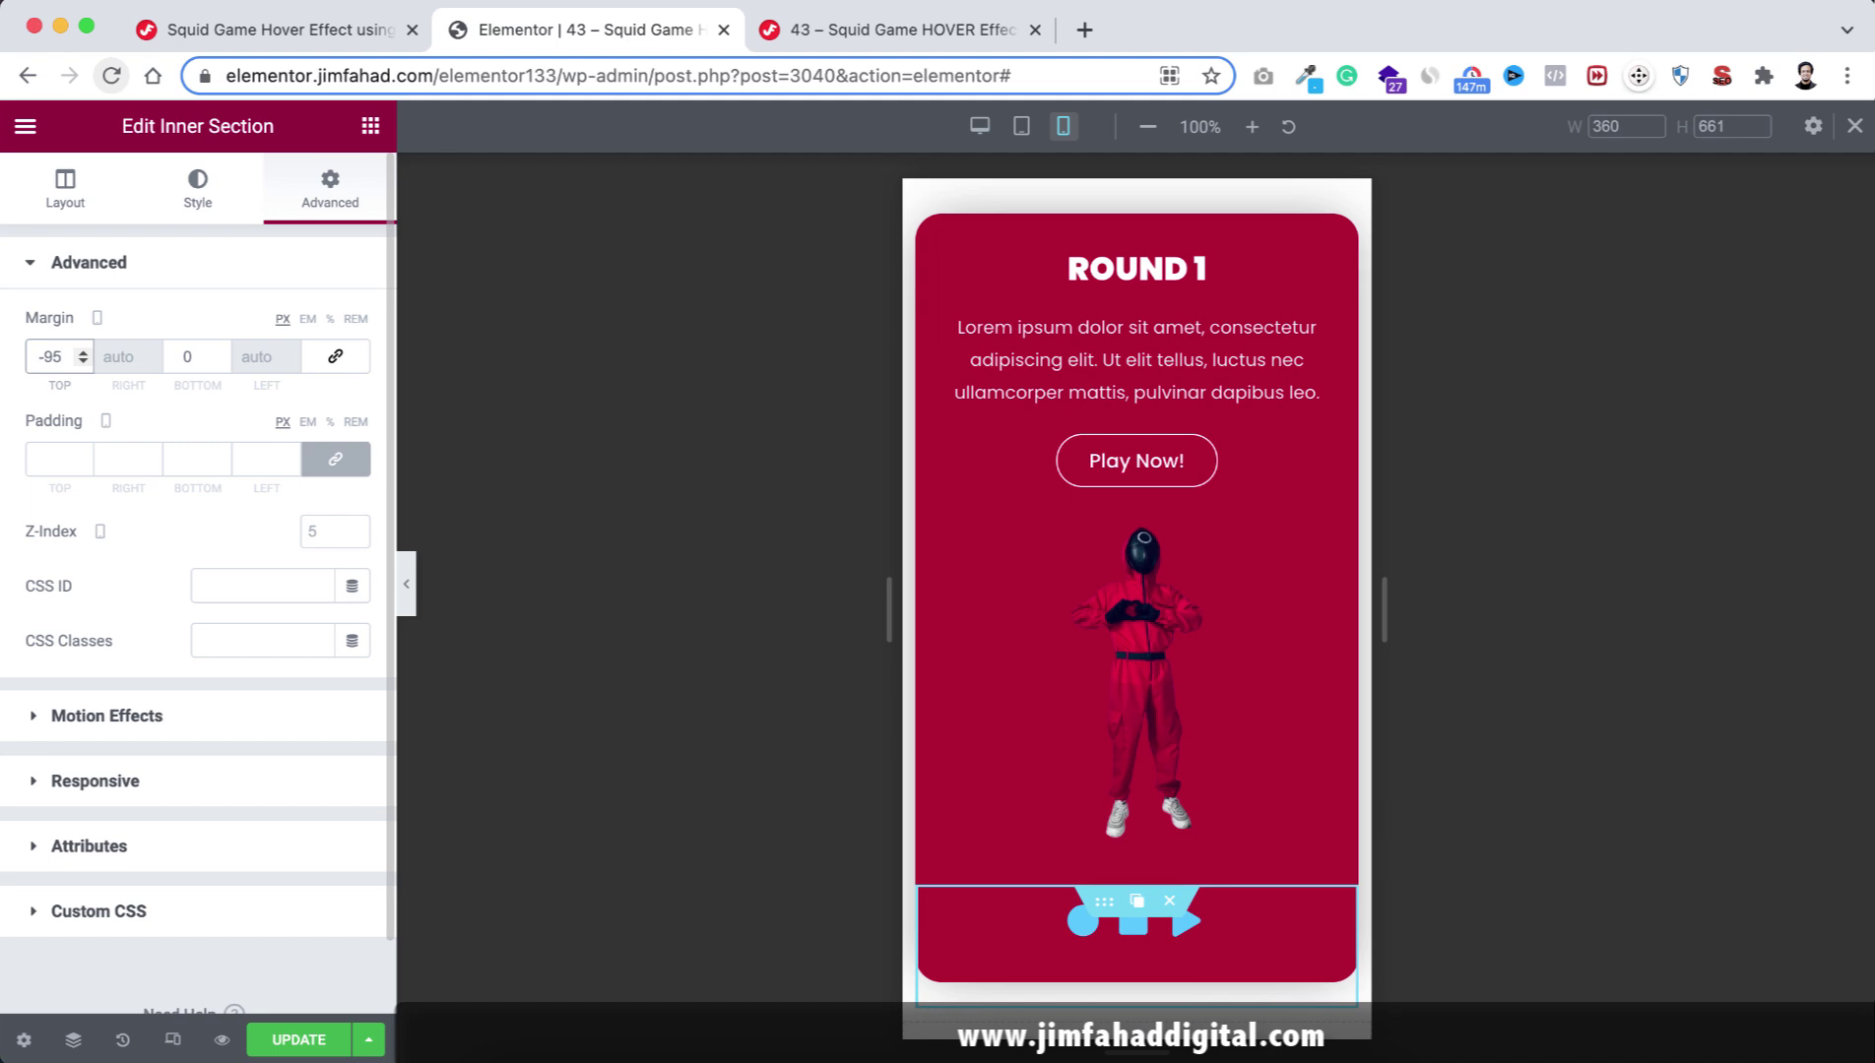
click(1022, 125)
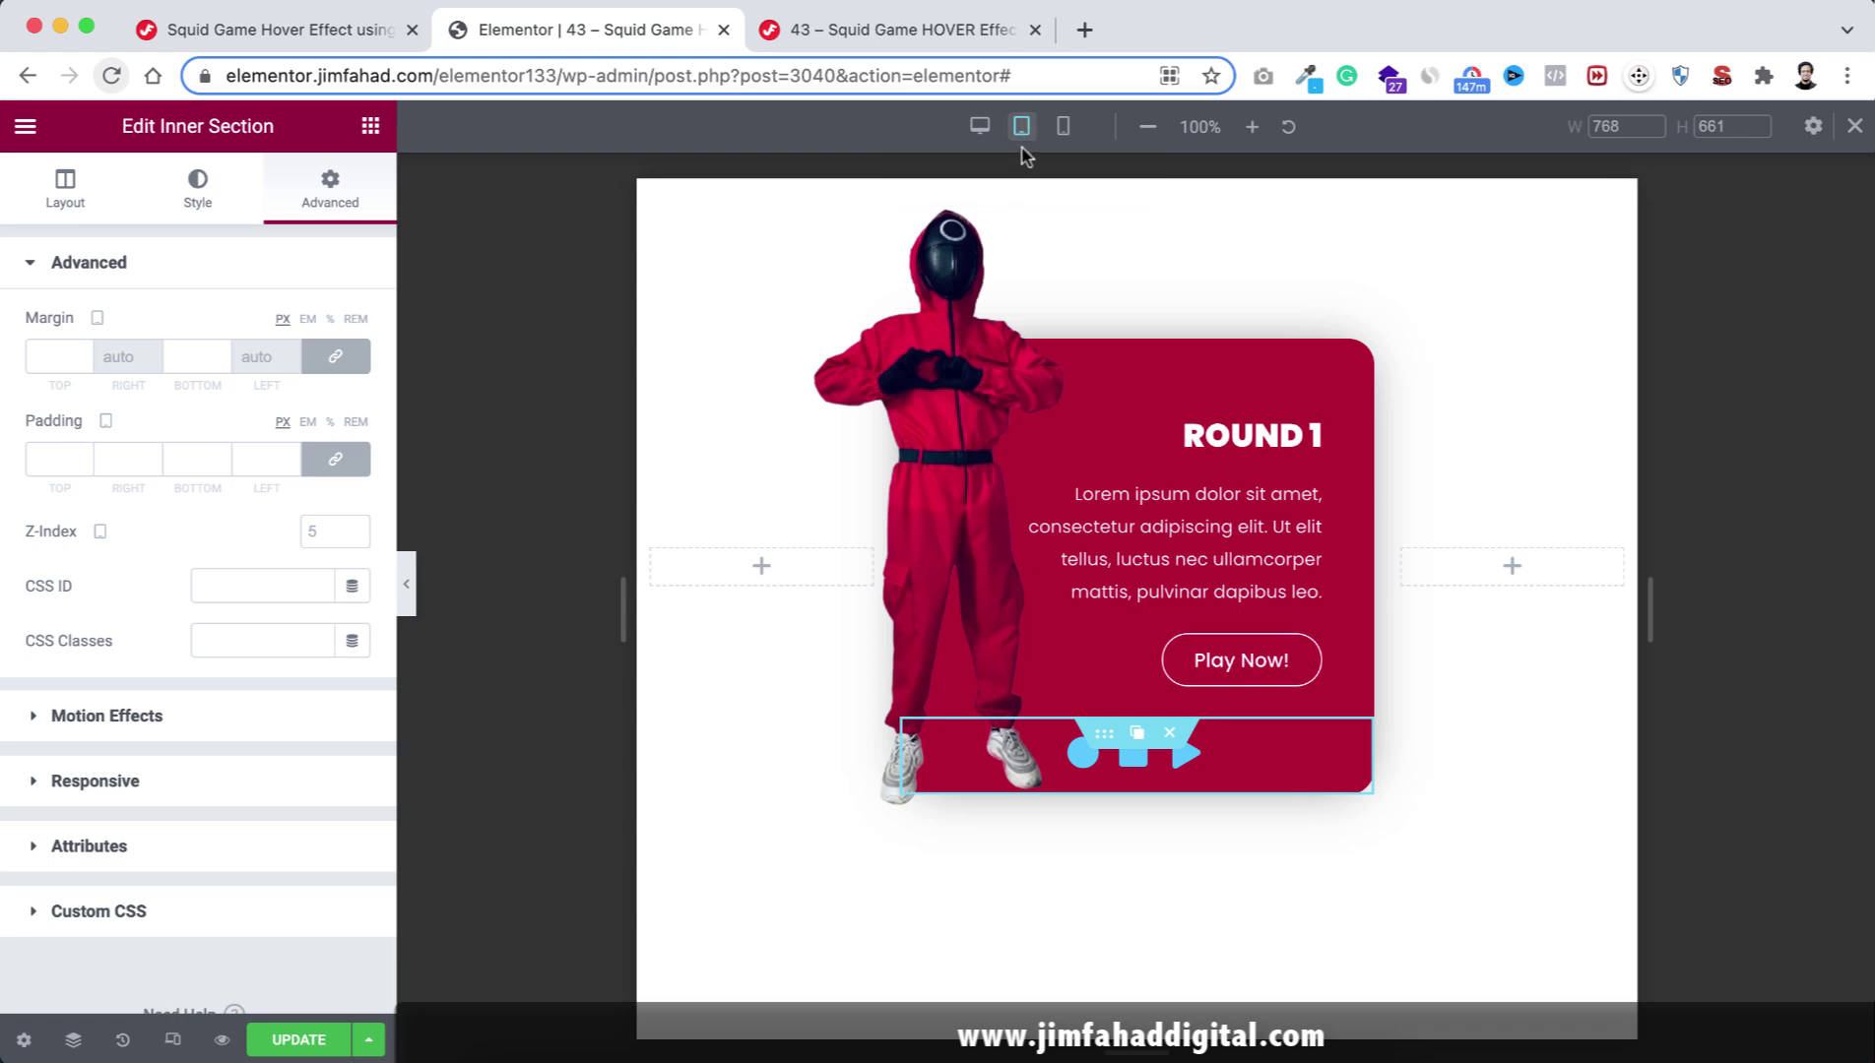
click(979, 126)
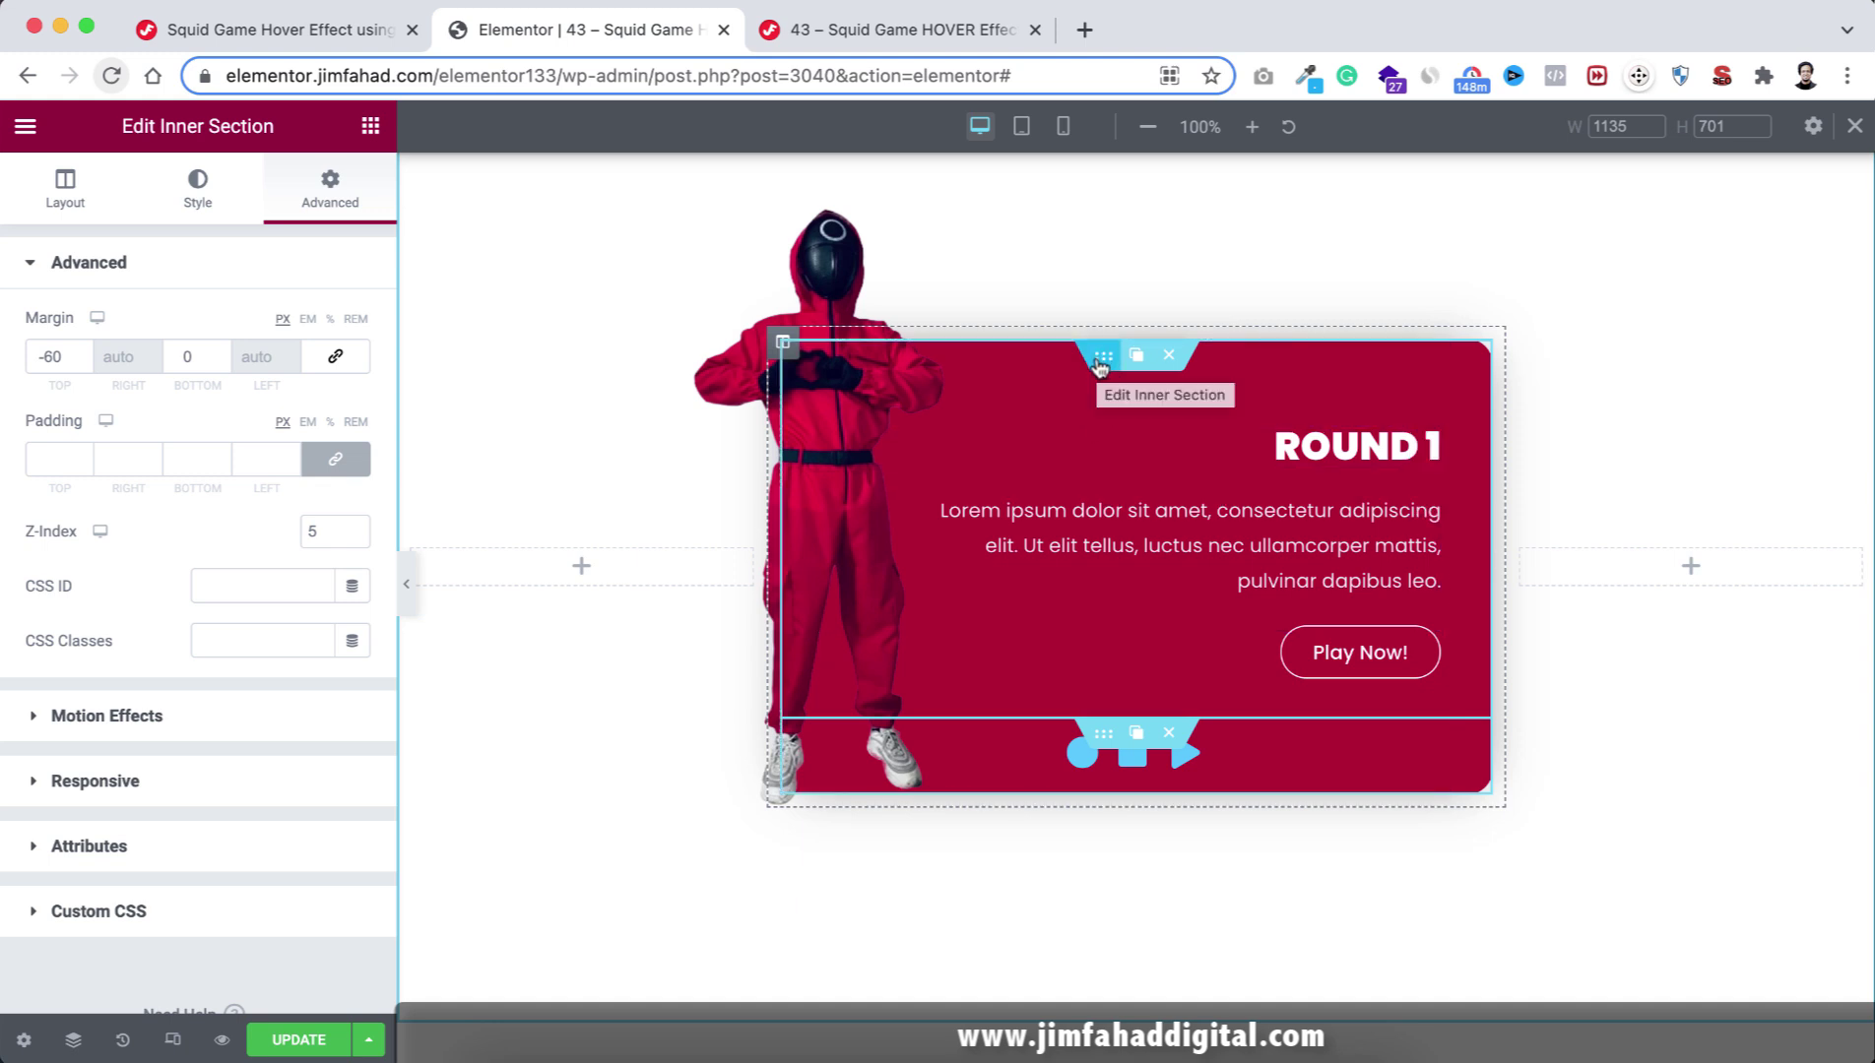
click(1855, 128)
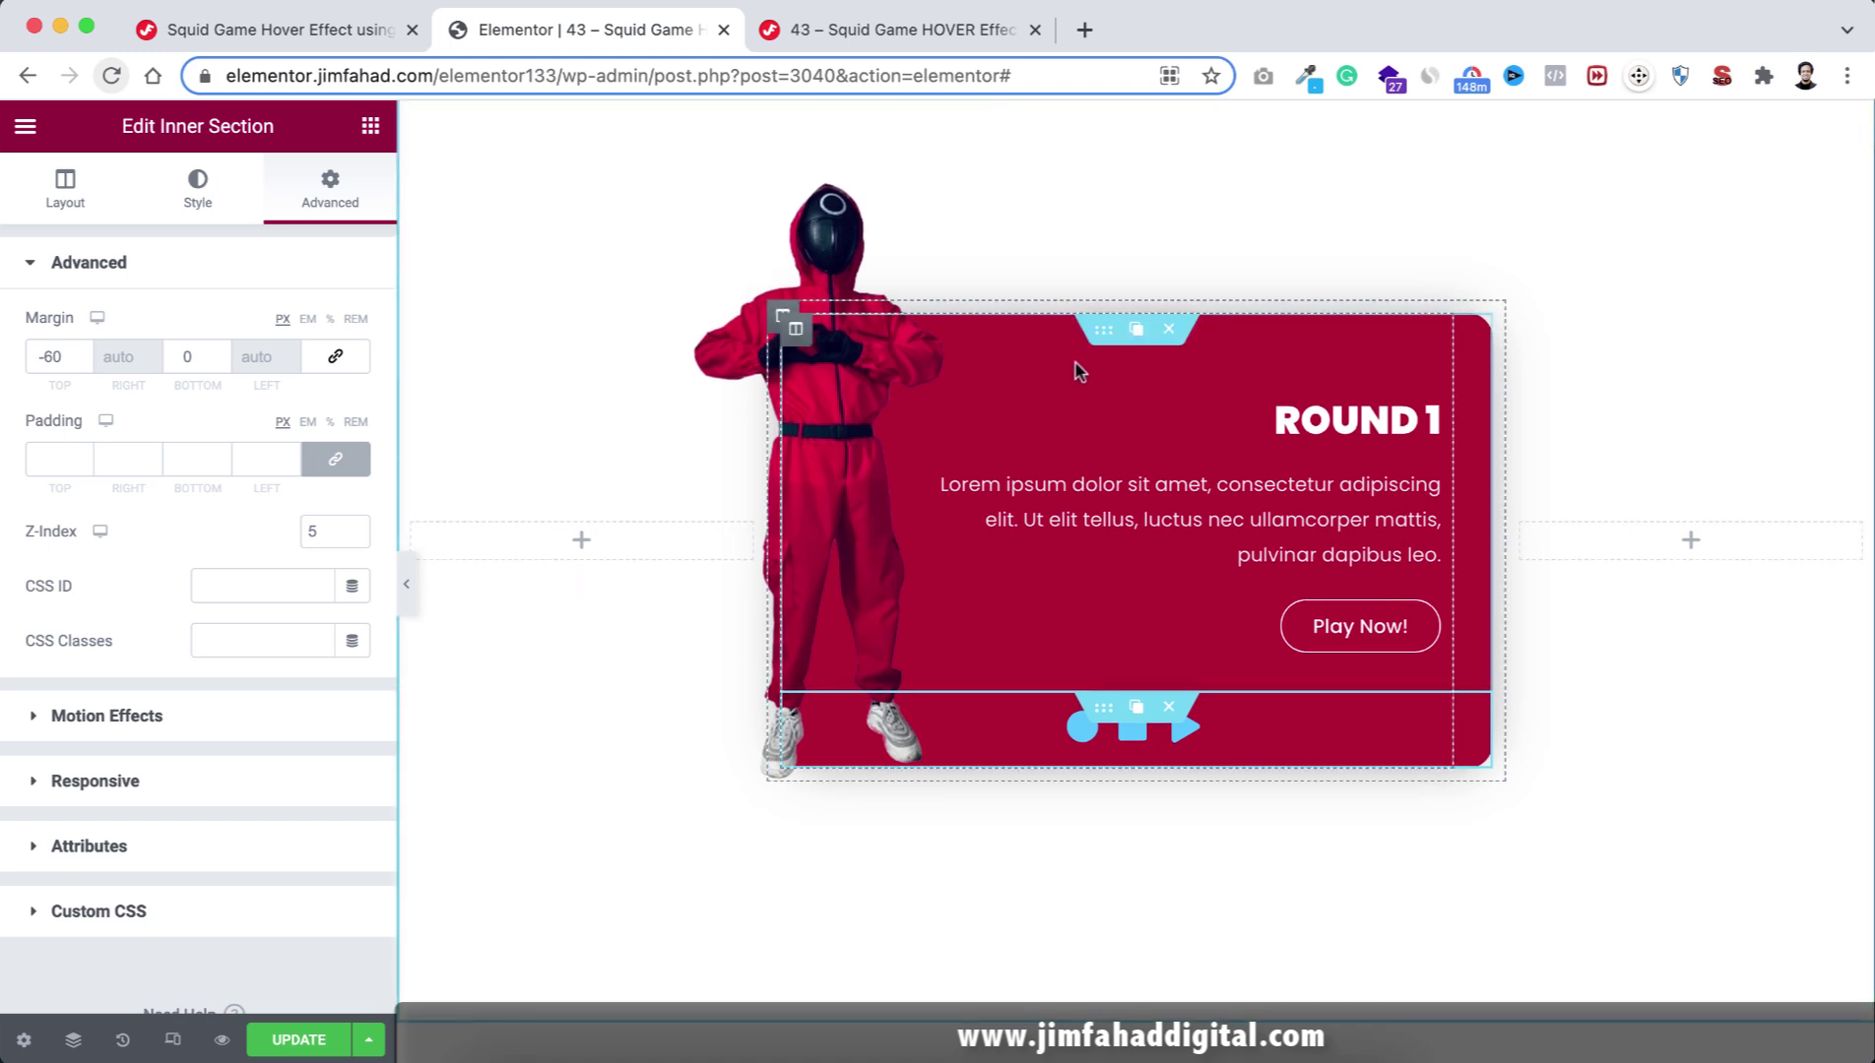
Set the entrance animation of the Round 1 card's inner section to Pulse.
click(1101, 336)
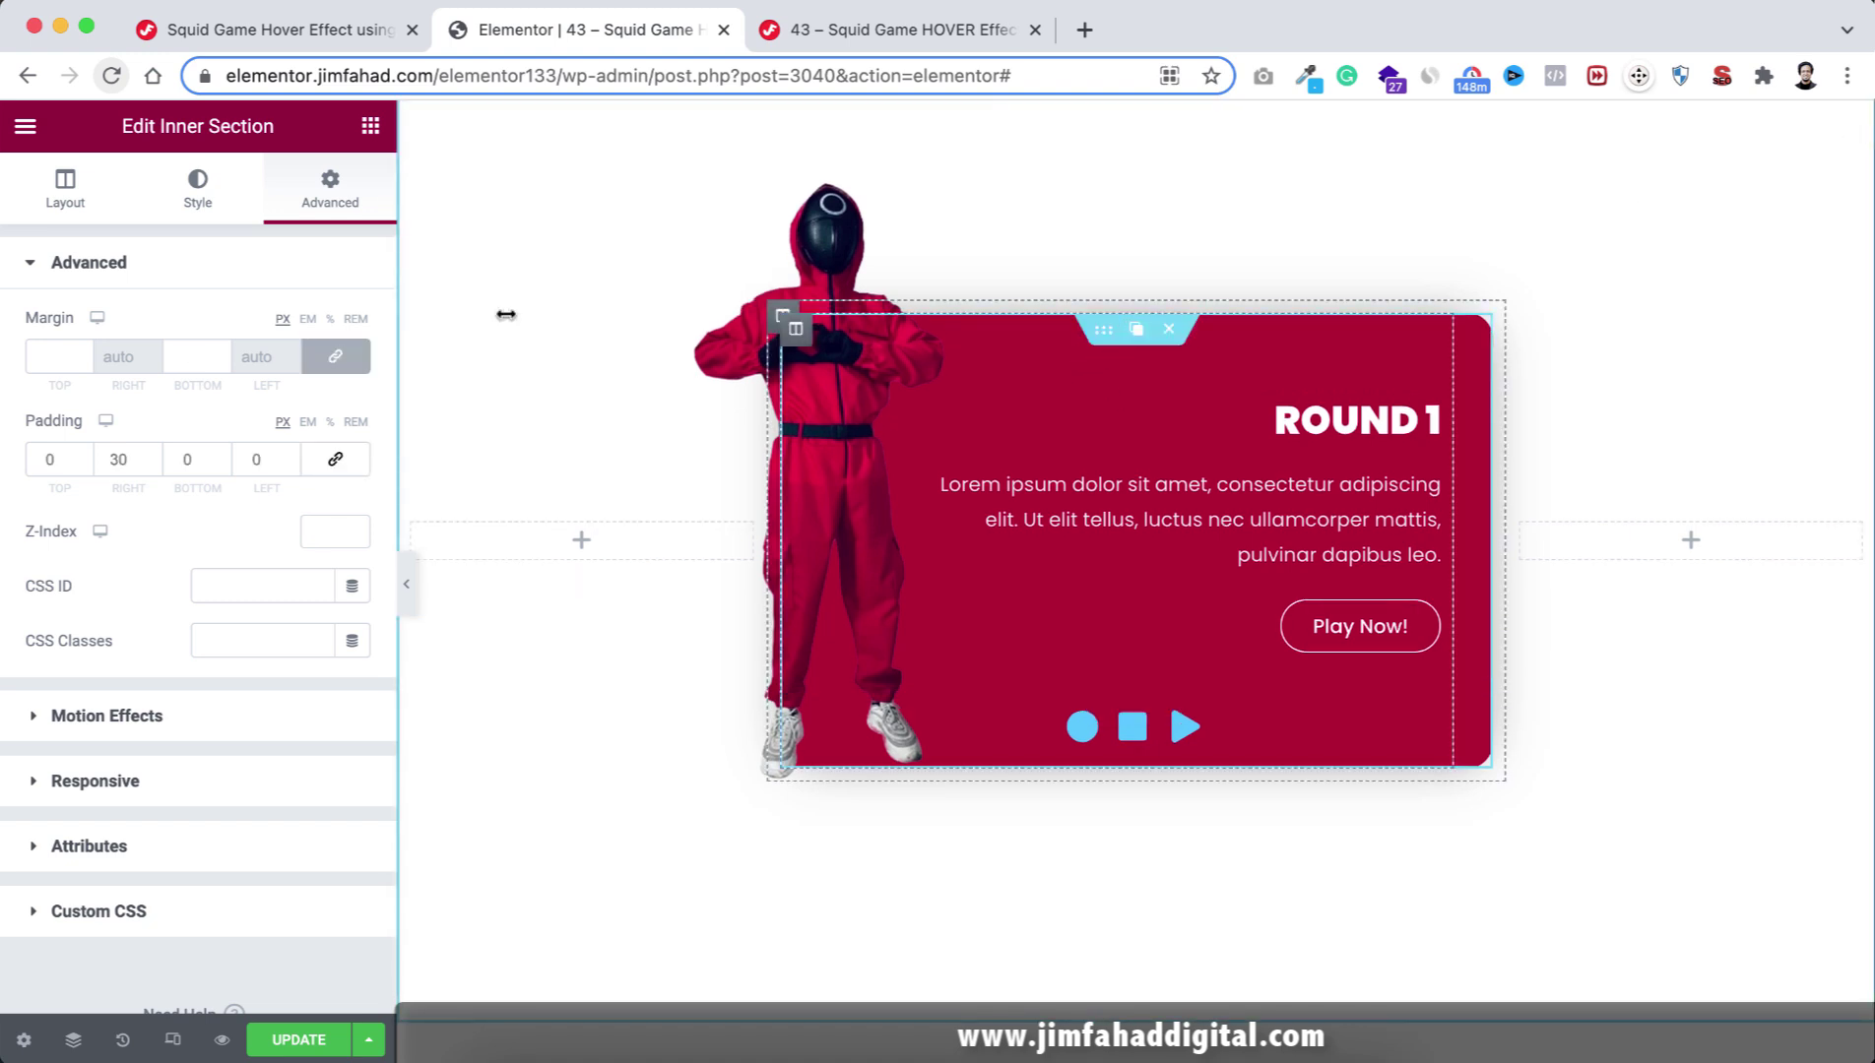
click(122, 718)
click(143, 559)
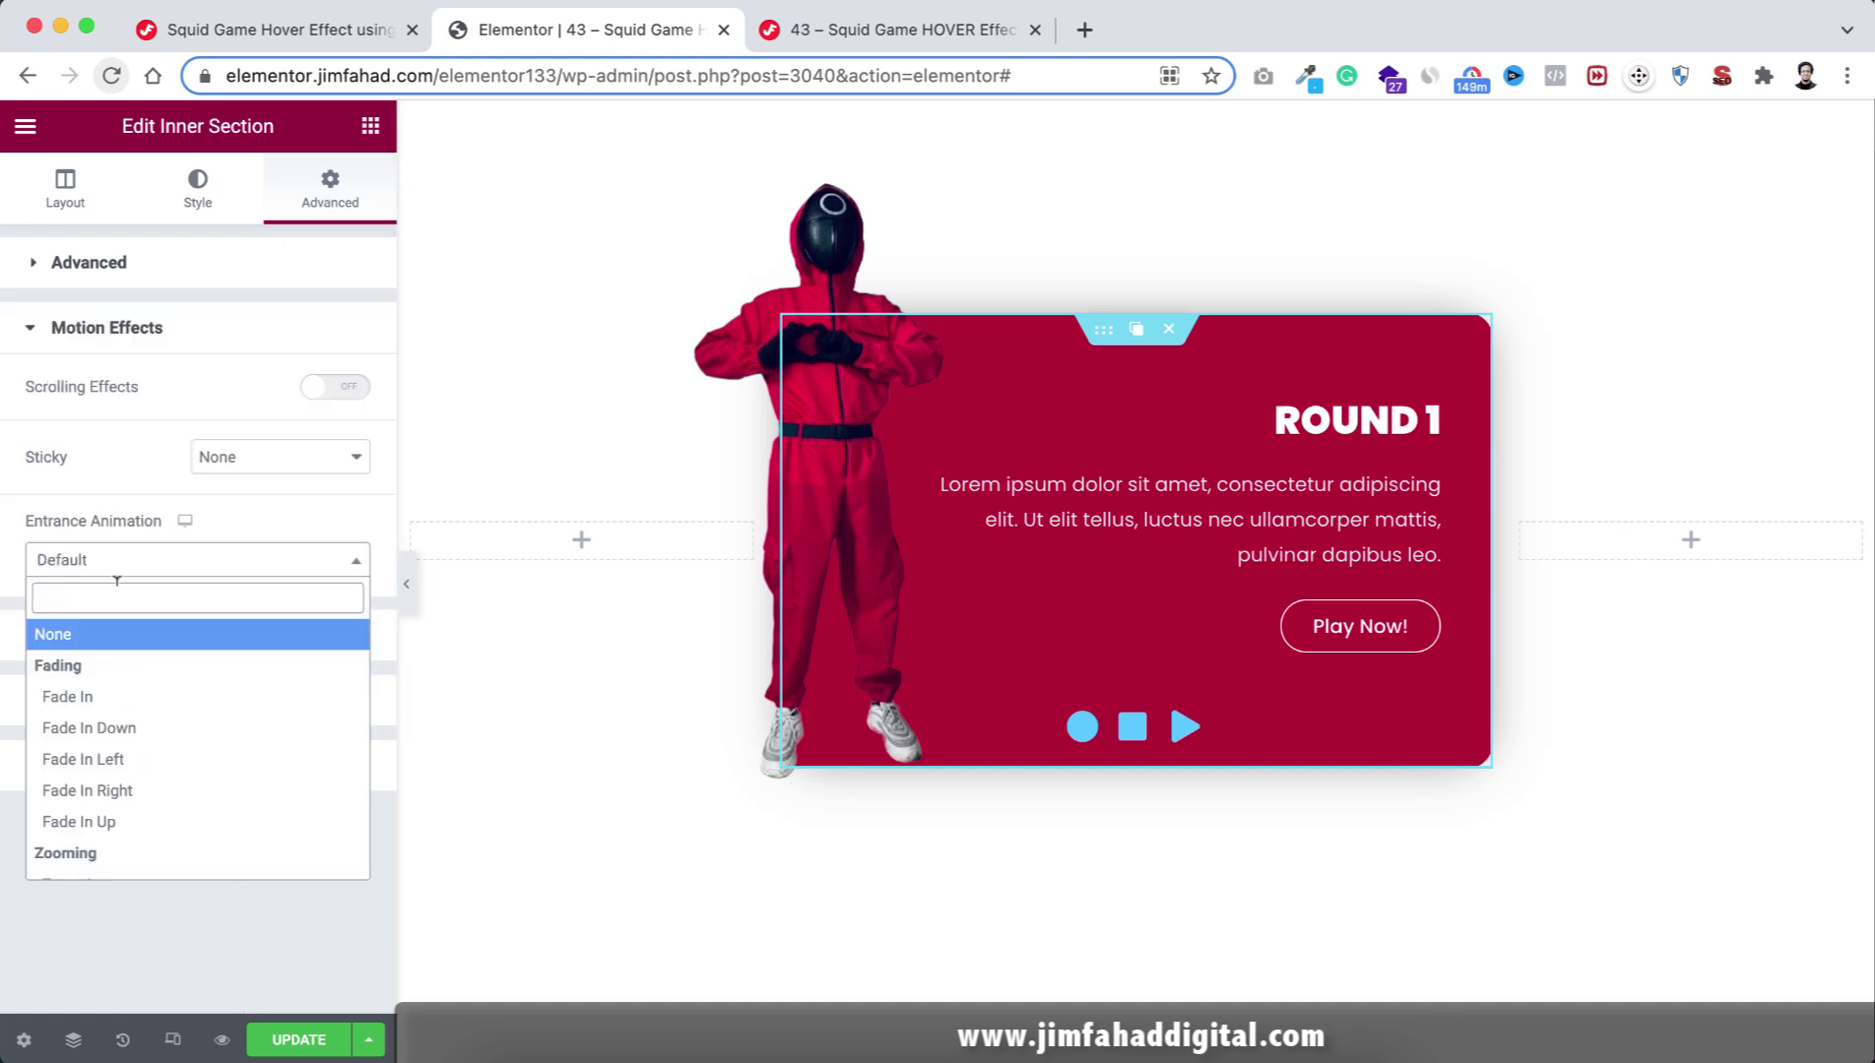
text(puls)
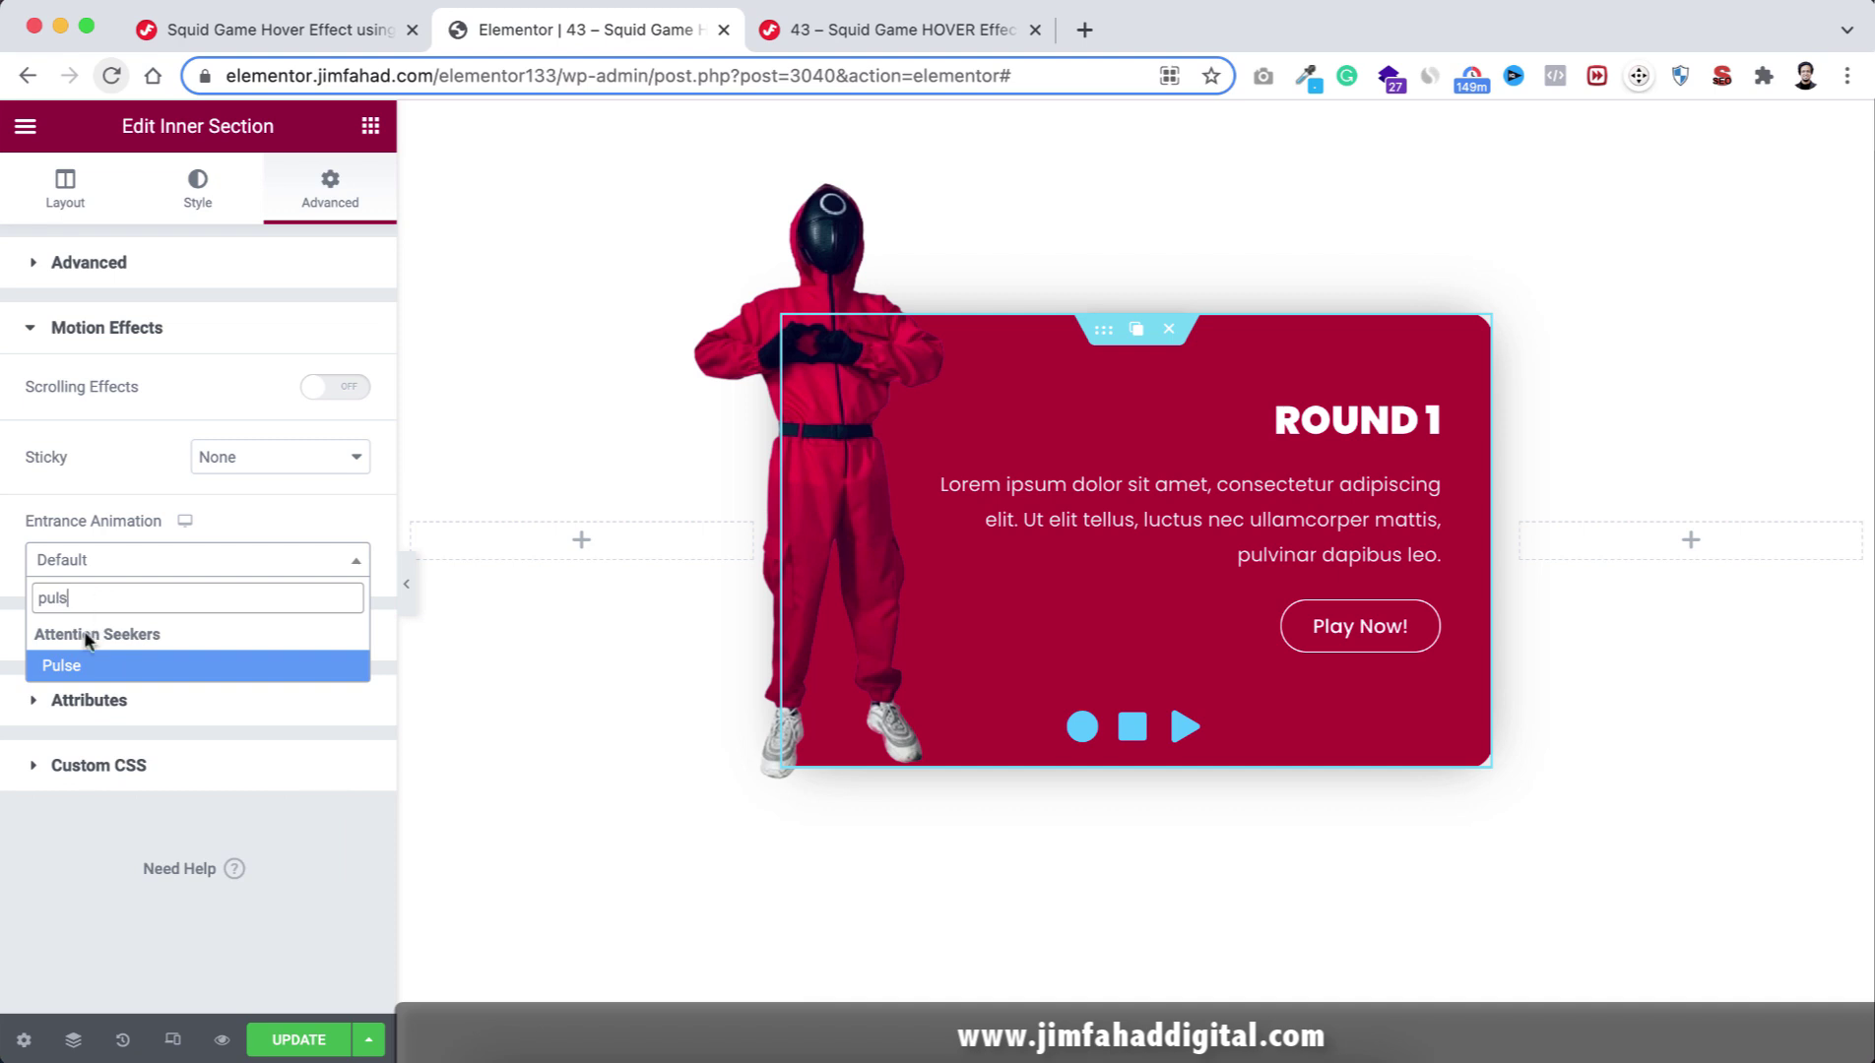
click(84, 668)
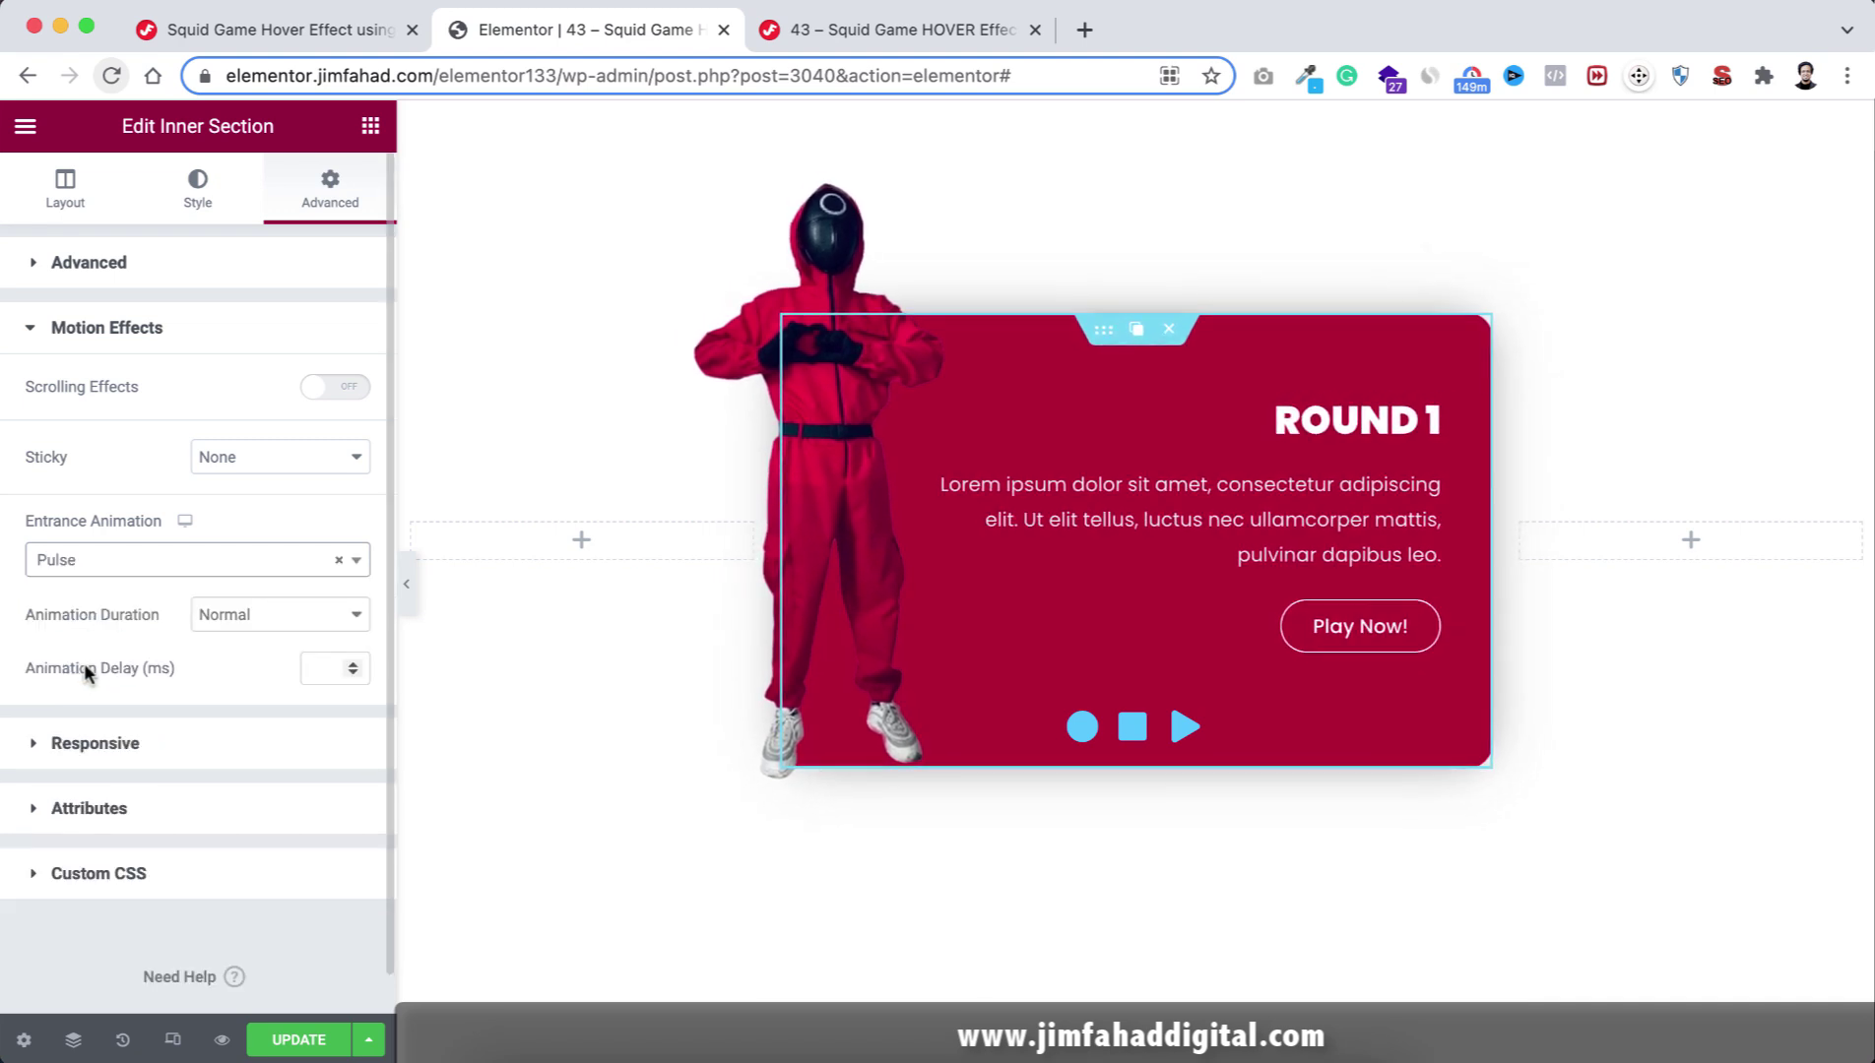
Give the character image the Bounce entrance animation with an animation delay of 300 ms.
click(832, 241)
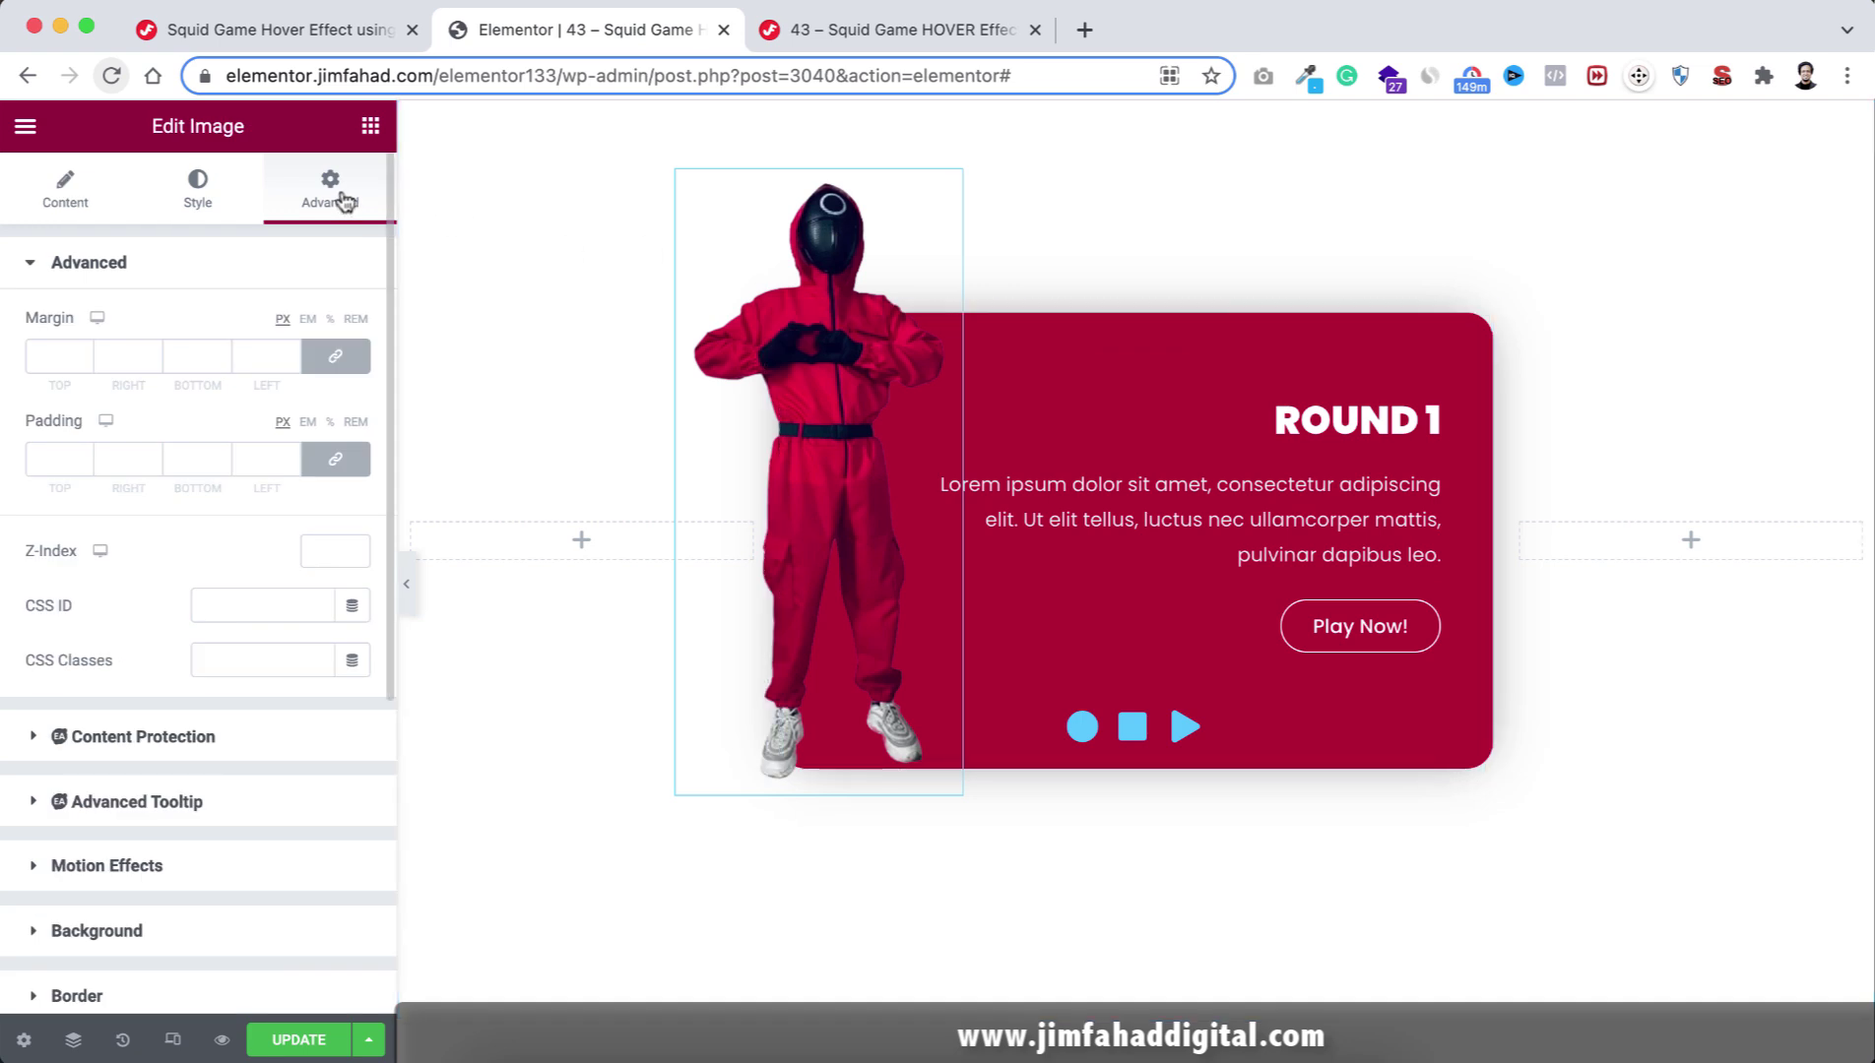
scroll(252, 740, down, 3)
click(150, 712)
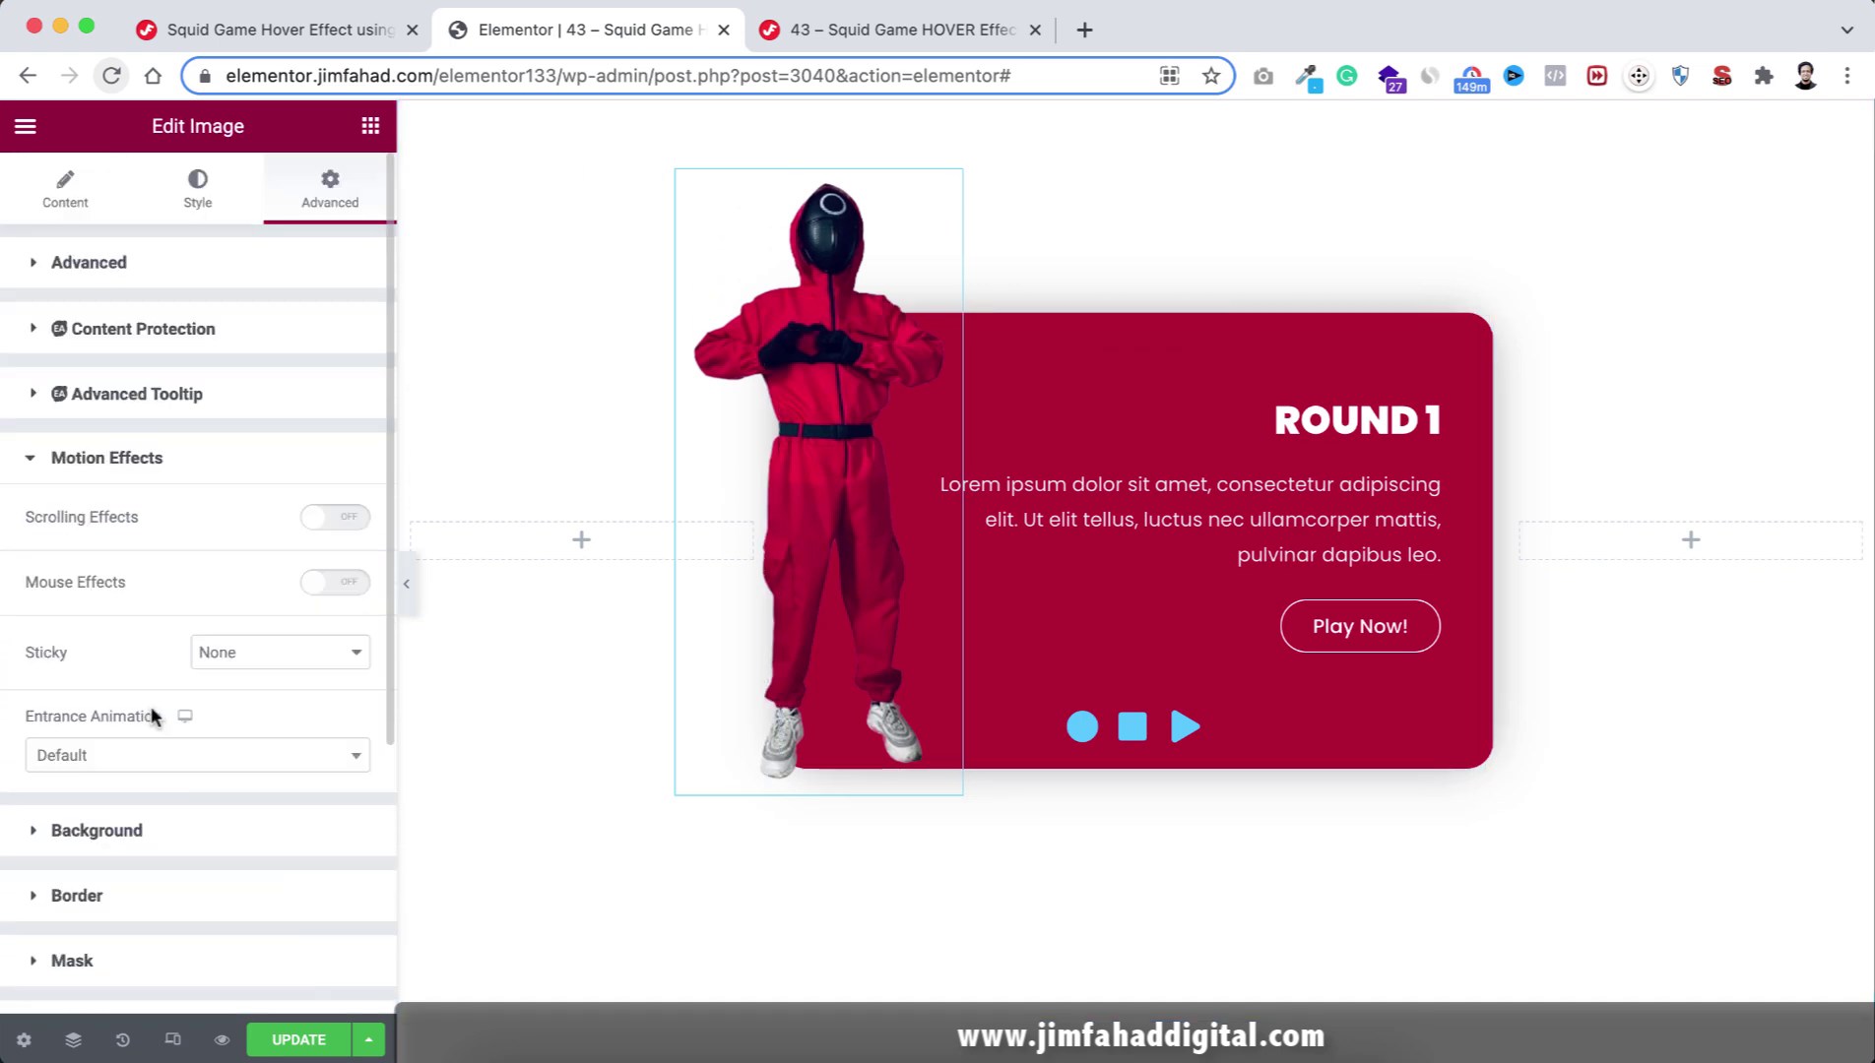
click(138, 756)
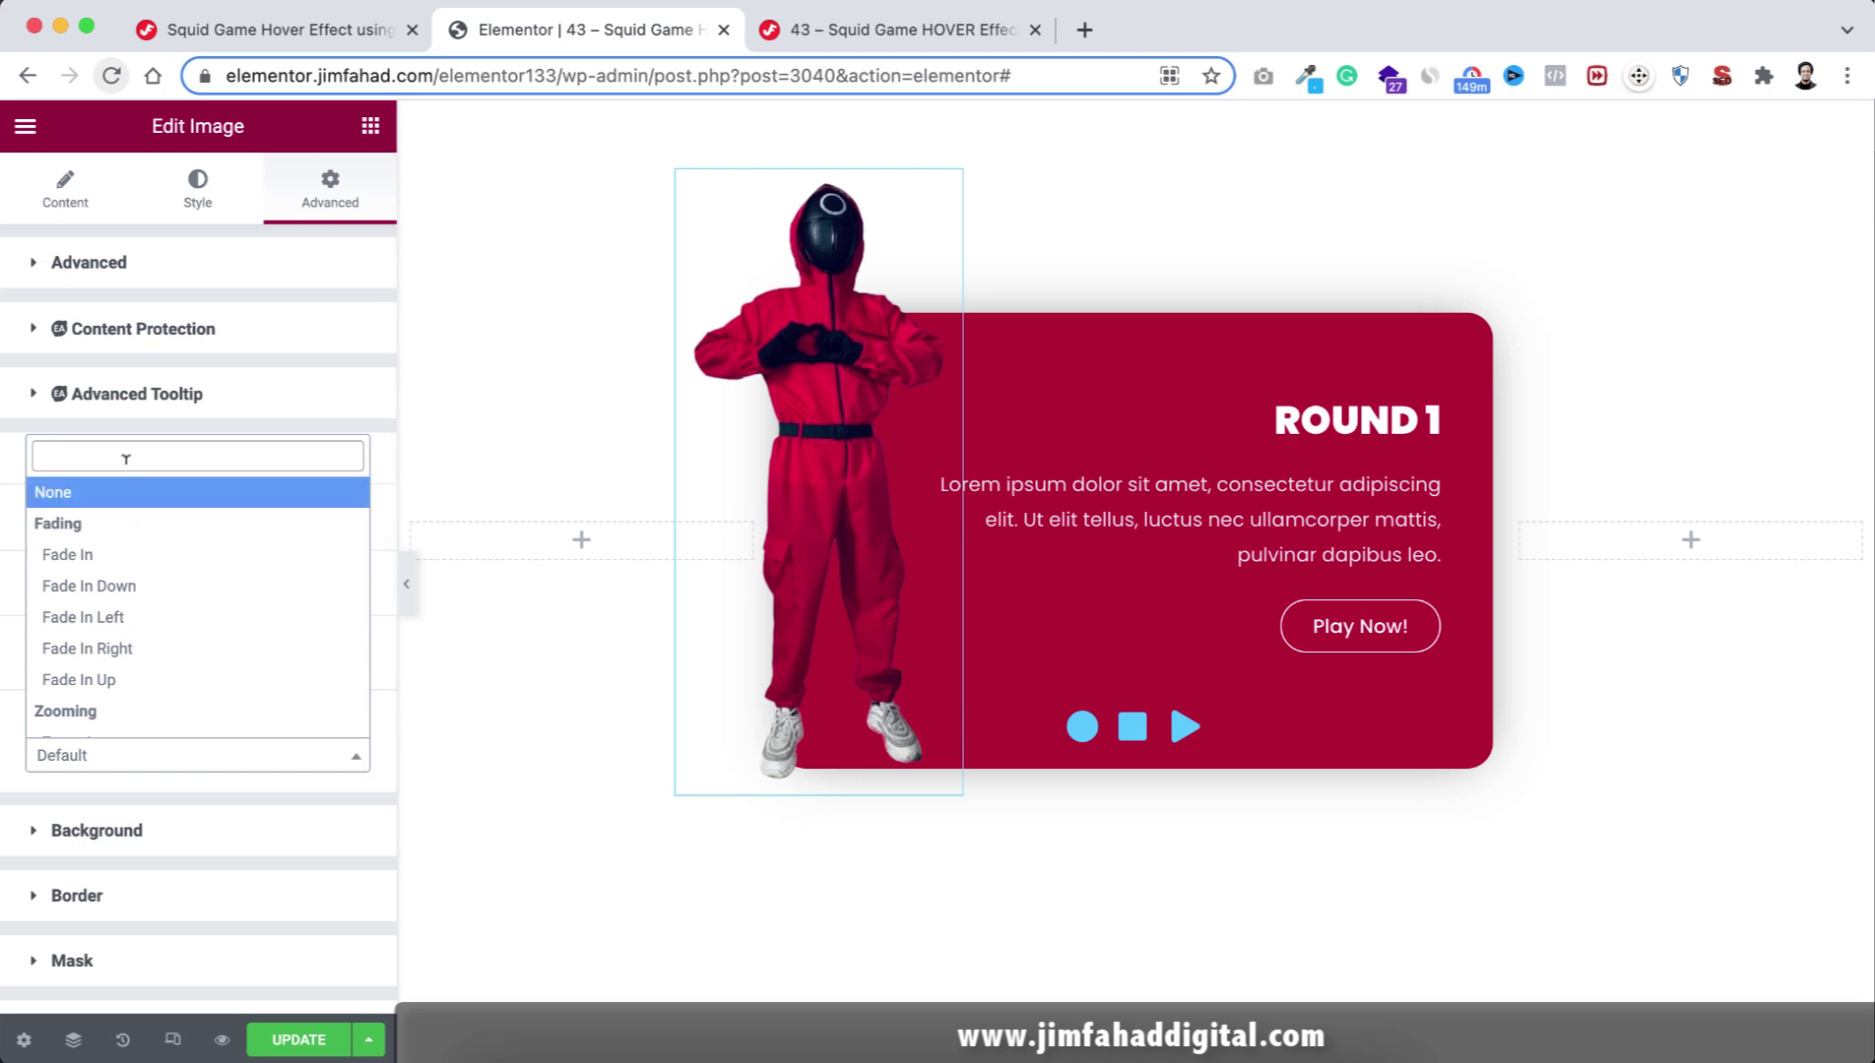
text(bounce)
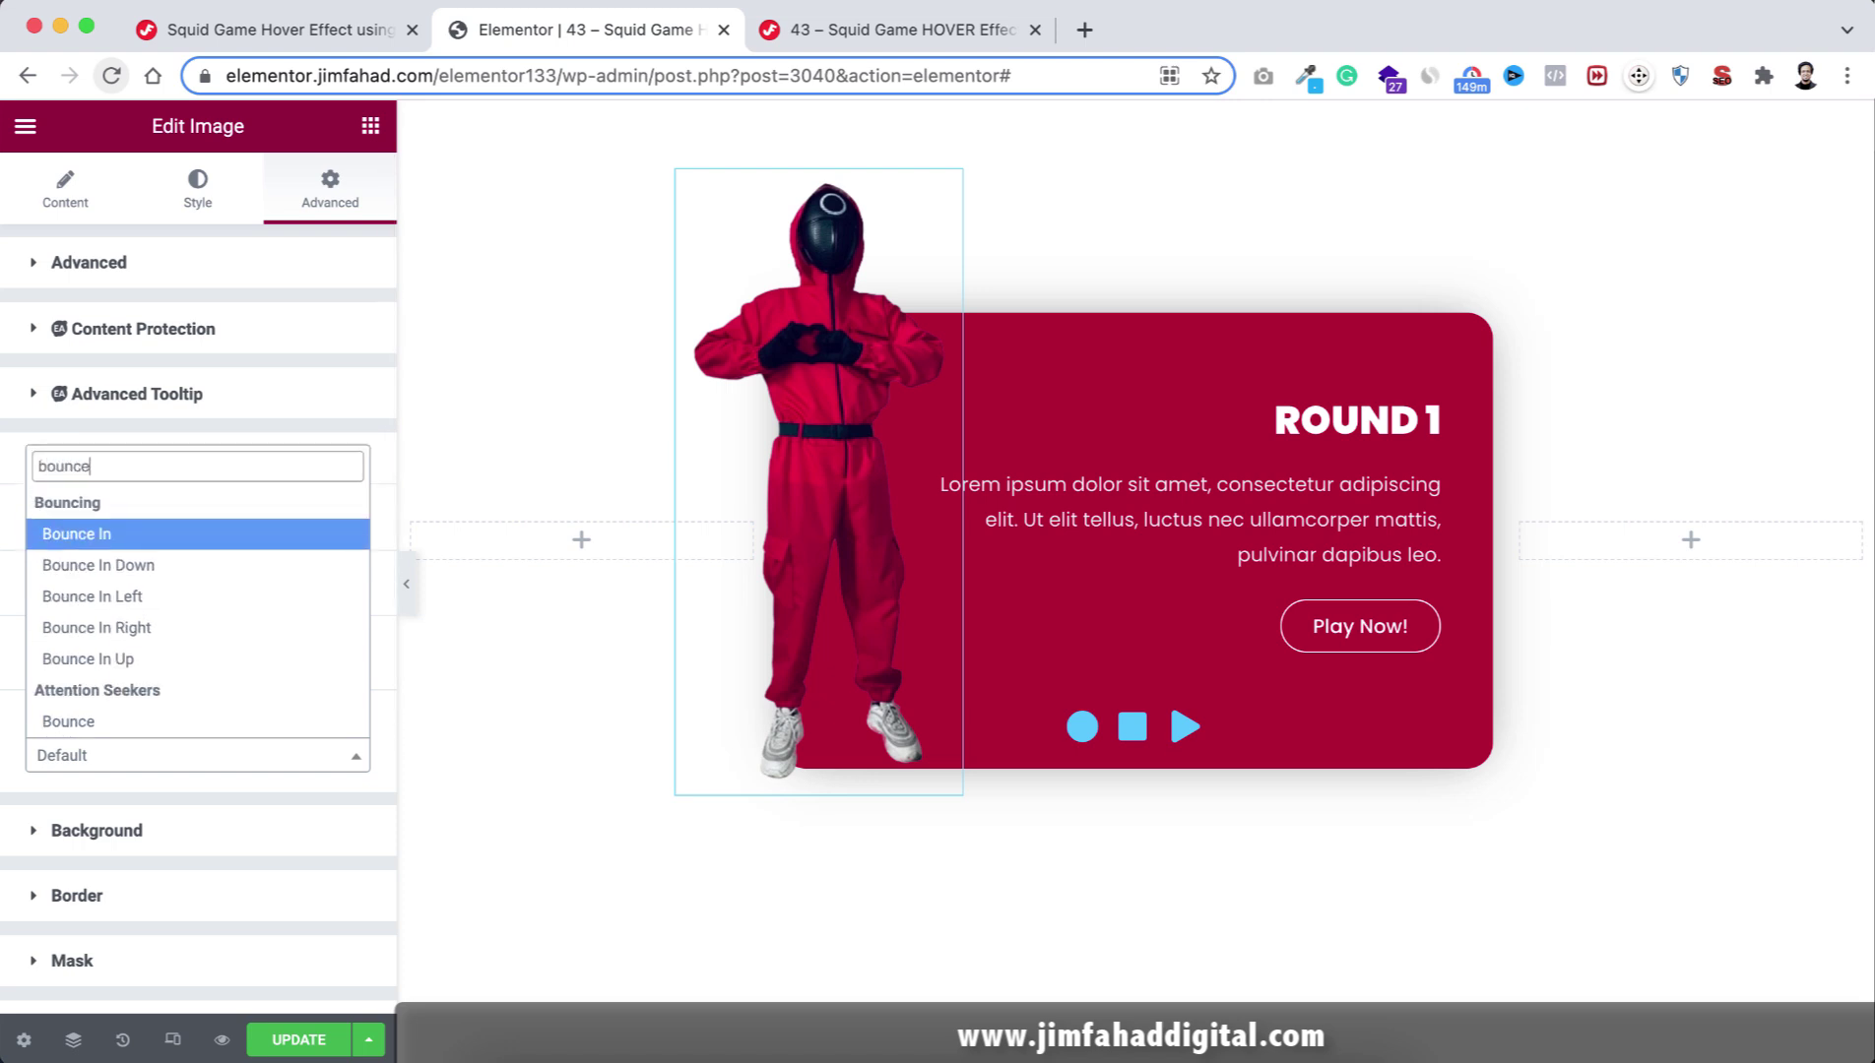
click(96, 716)
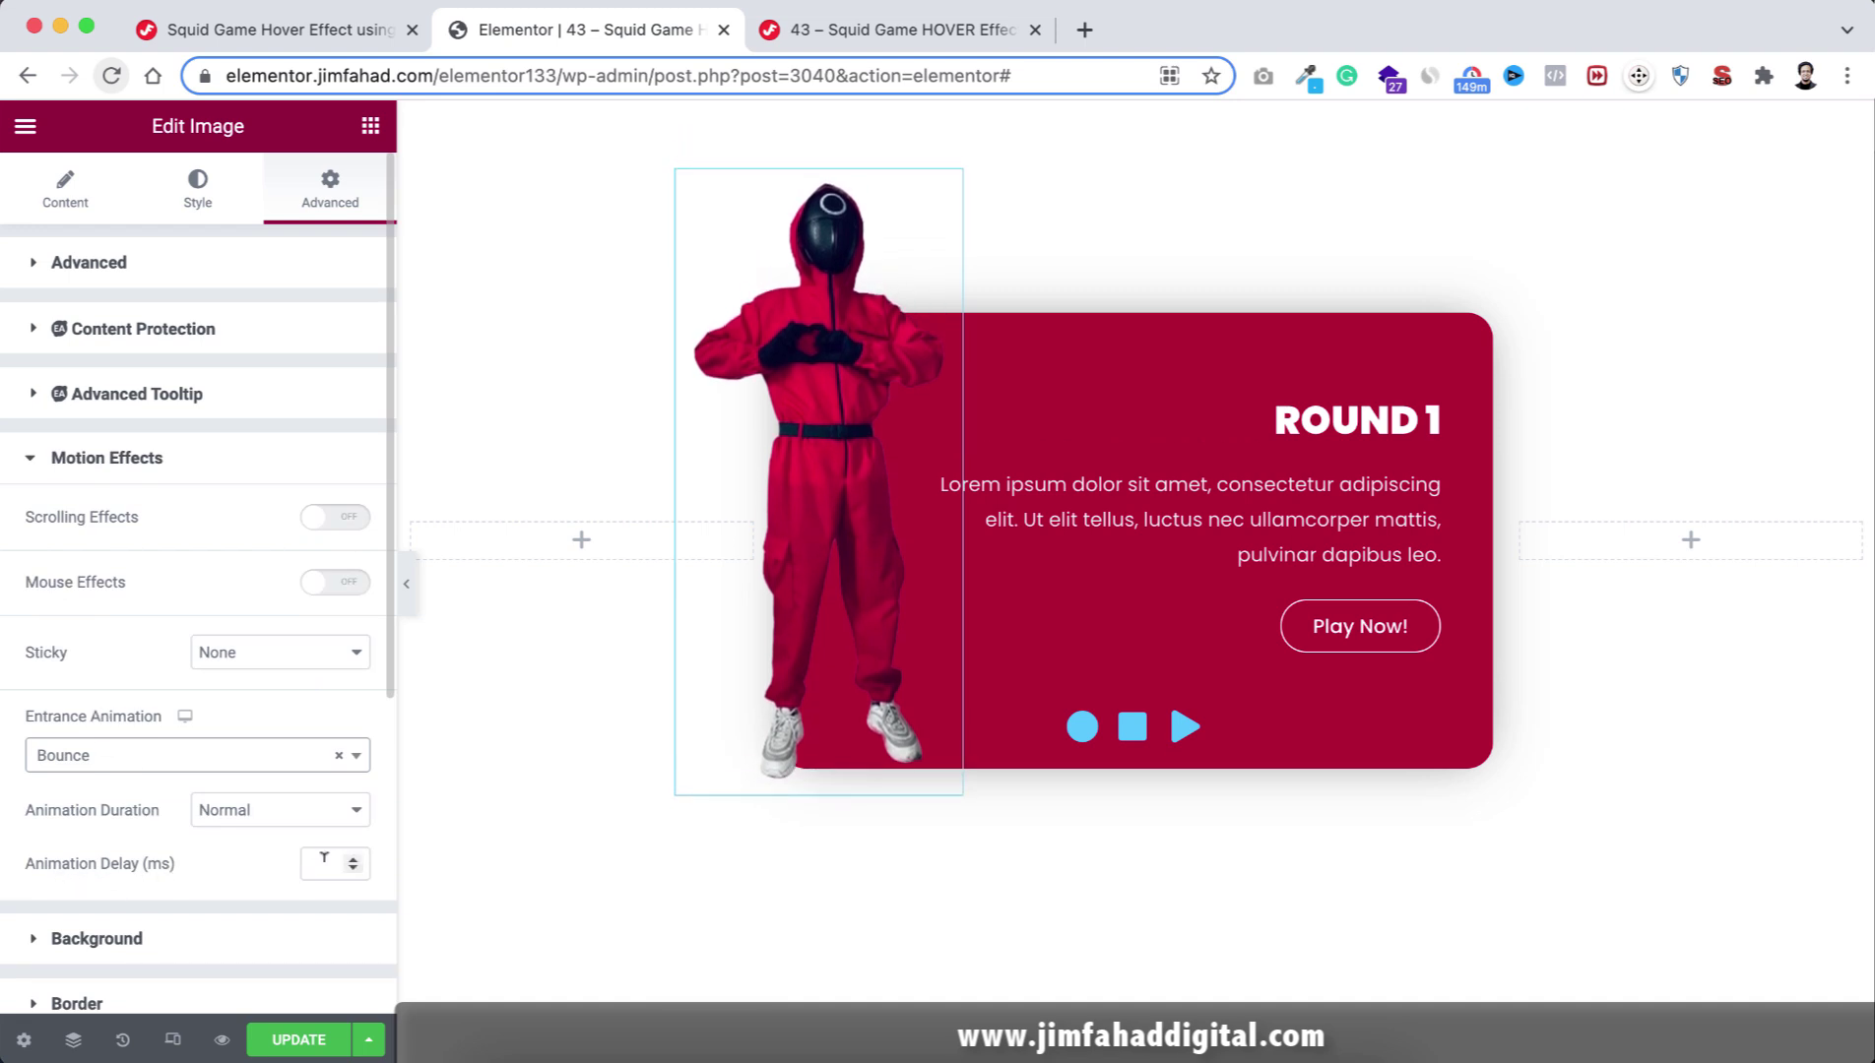
click(315, 867)
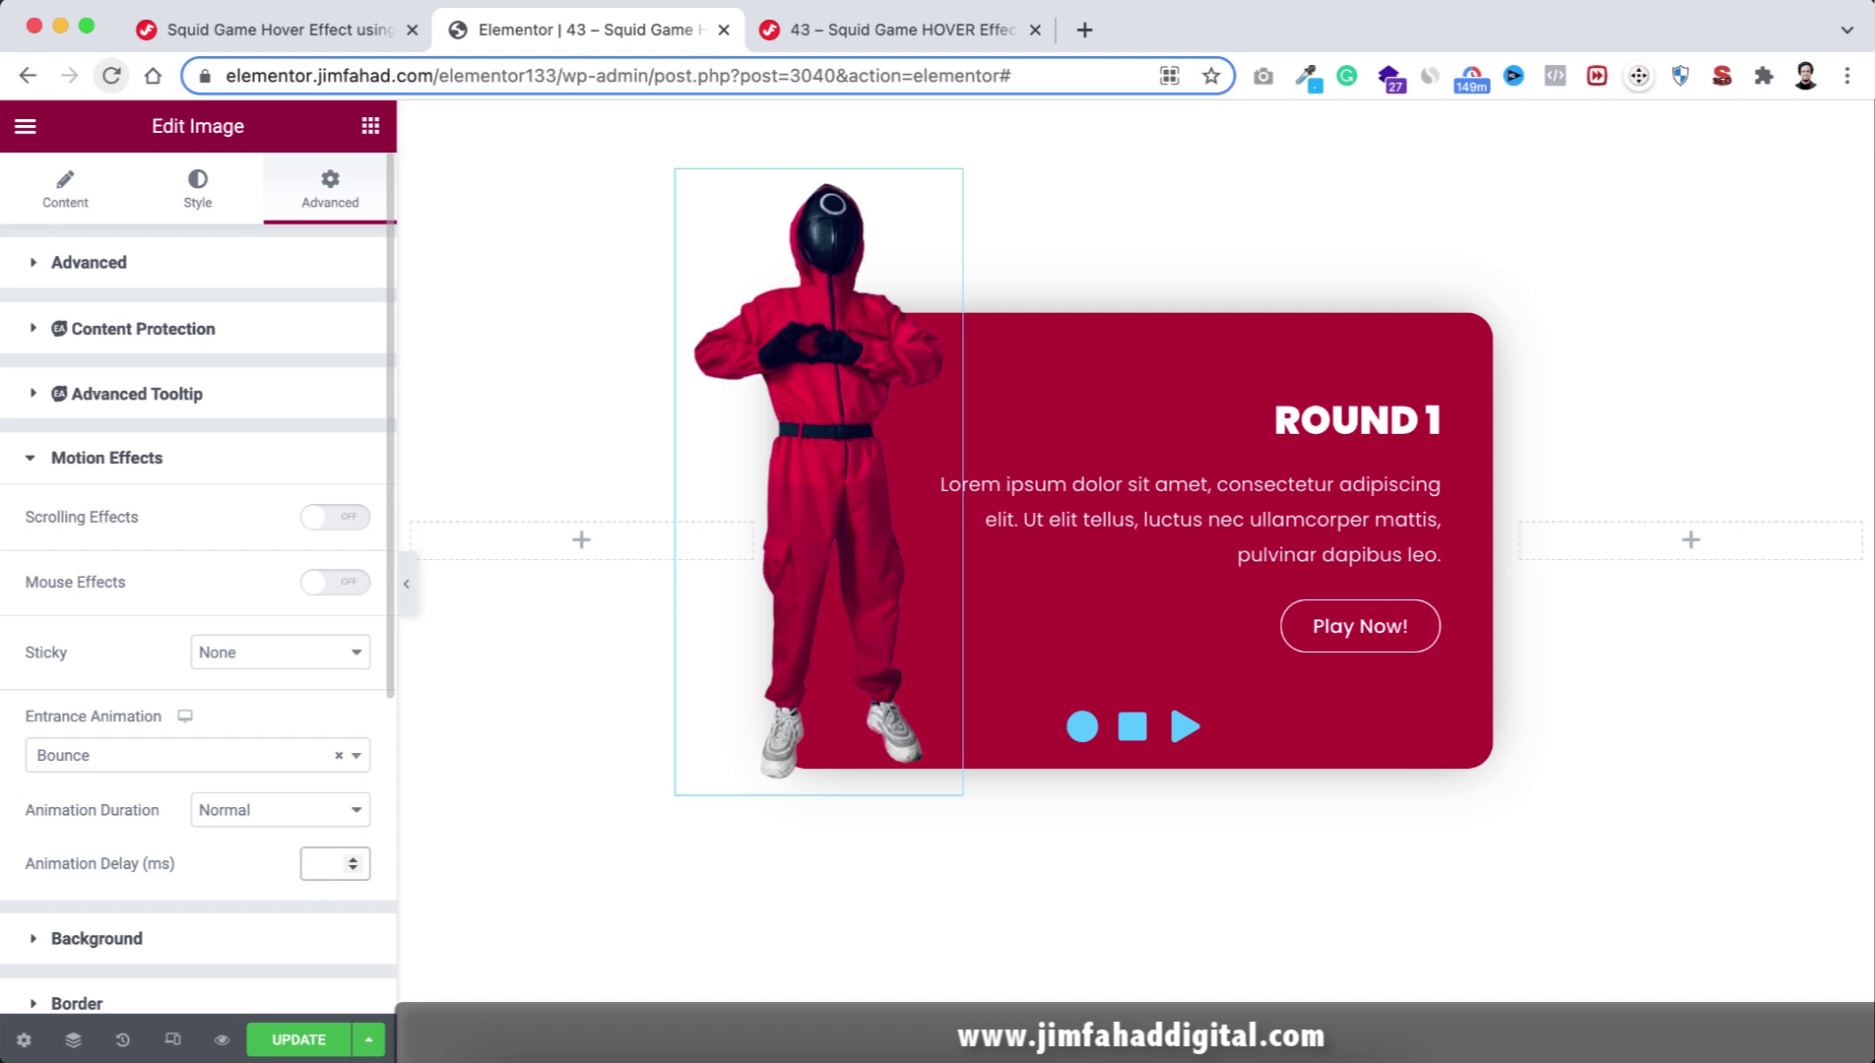
text(300)
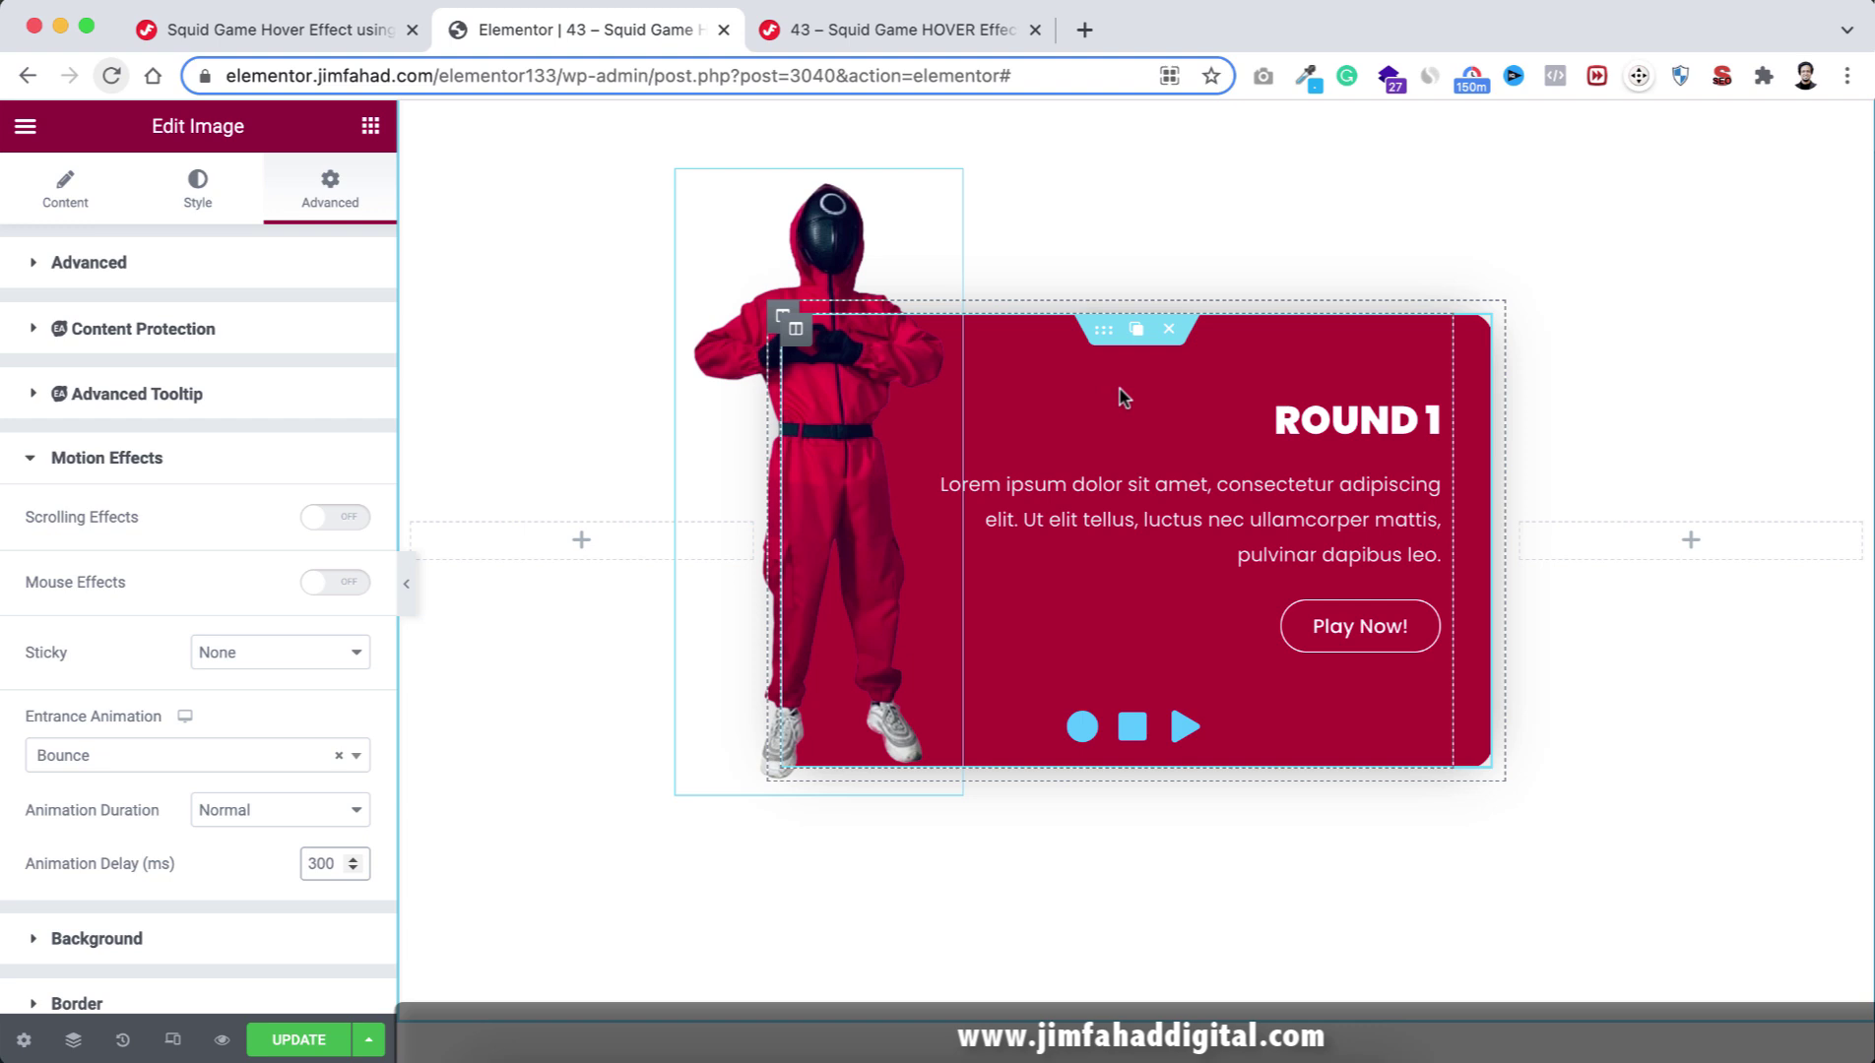
Assign the CSS classes "sq round1" to the Round 1 card's inner section.
click(1104, 332)
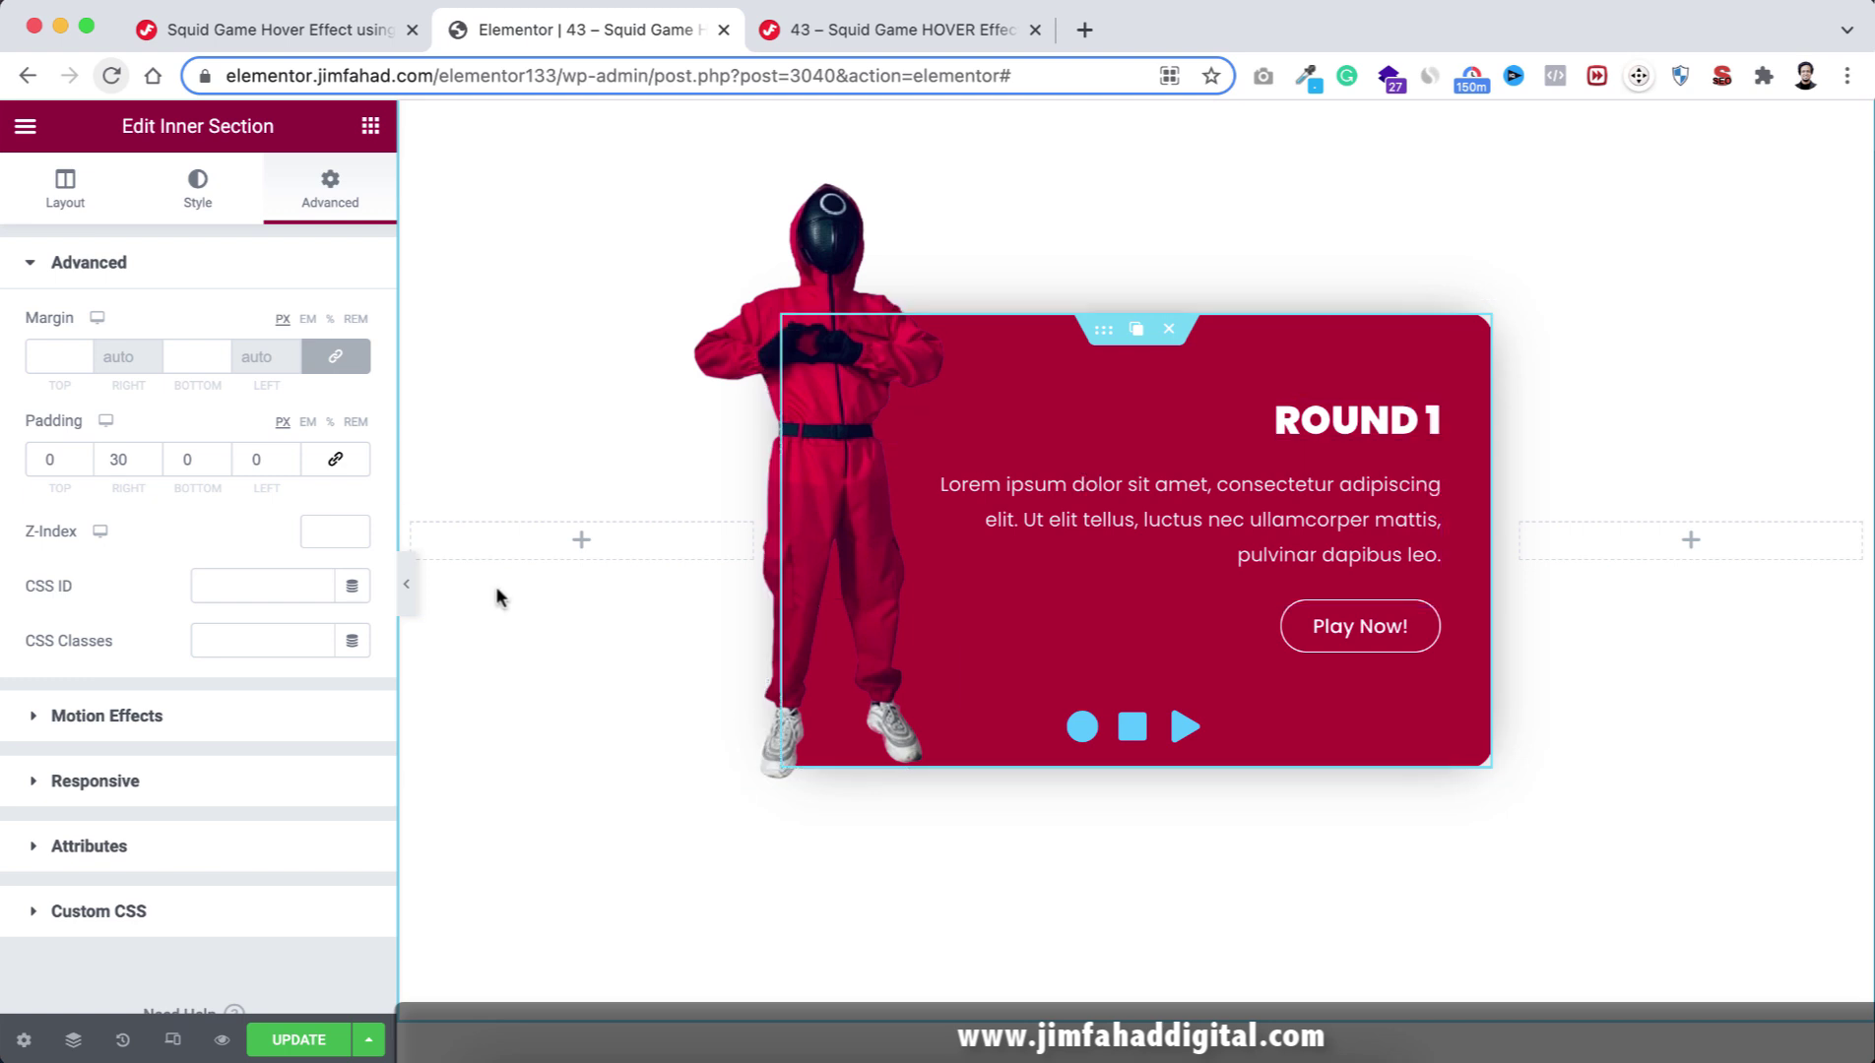
click(219, 644)
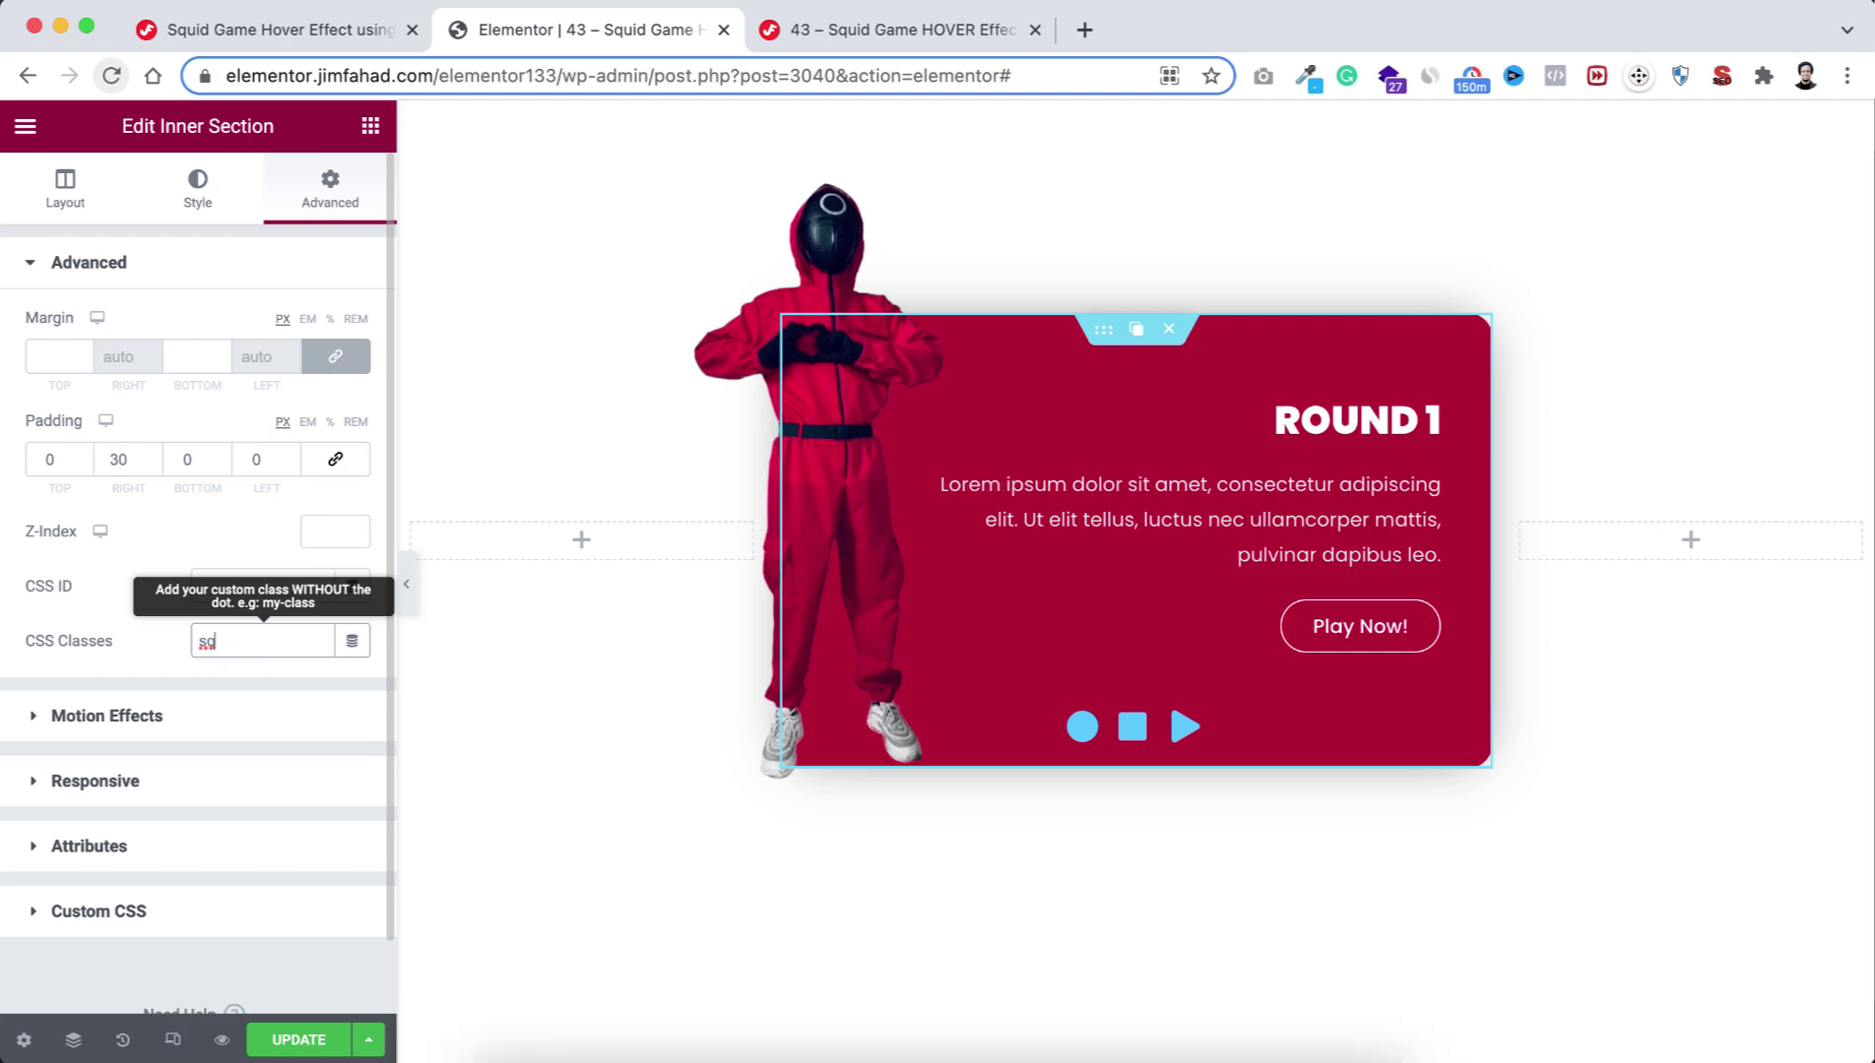
text(round1)
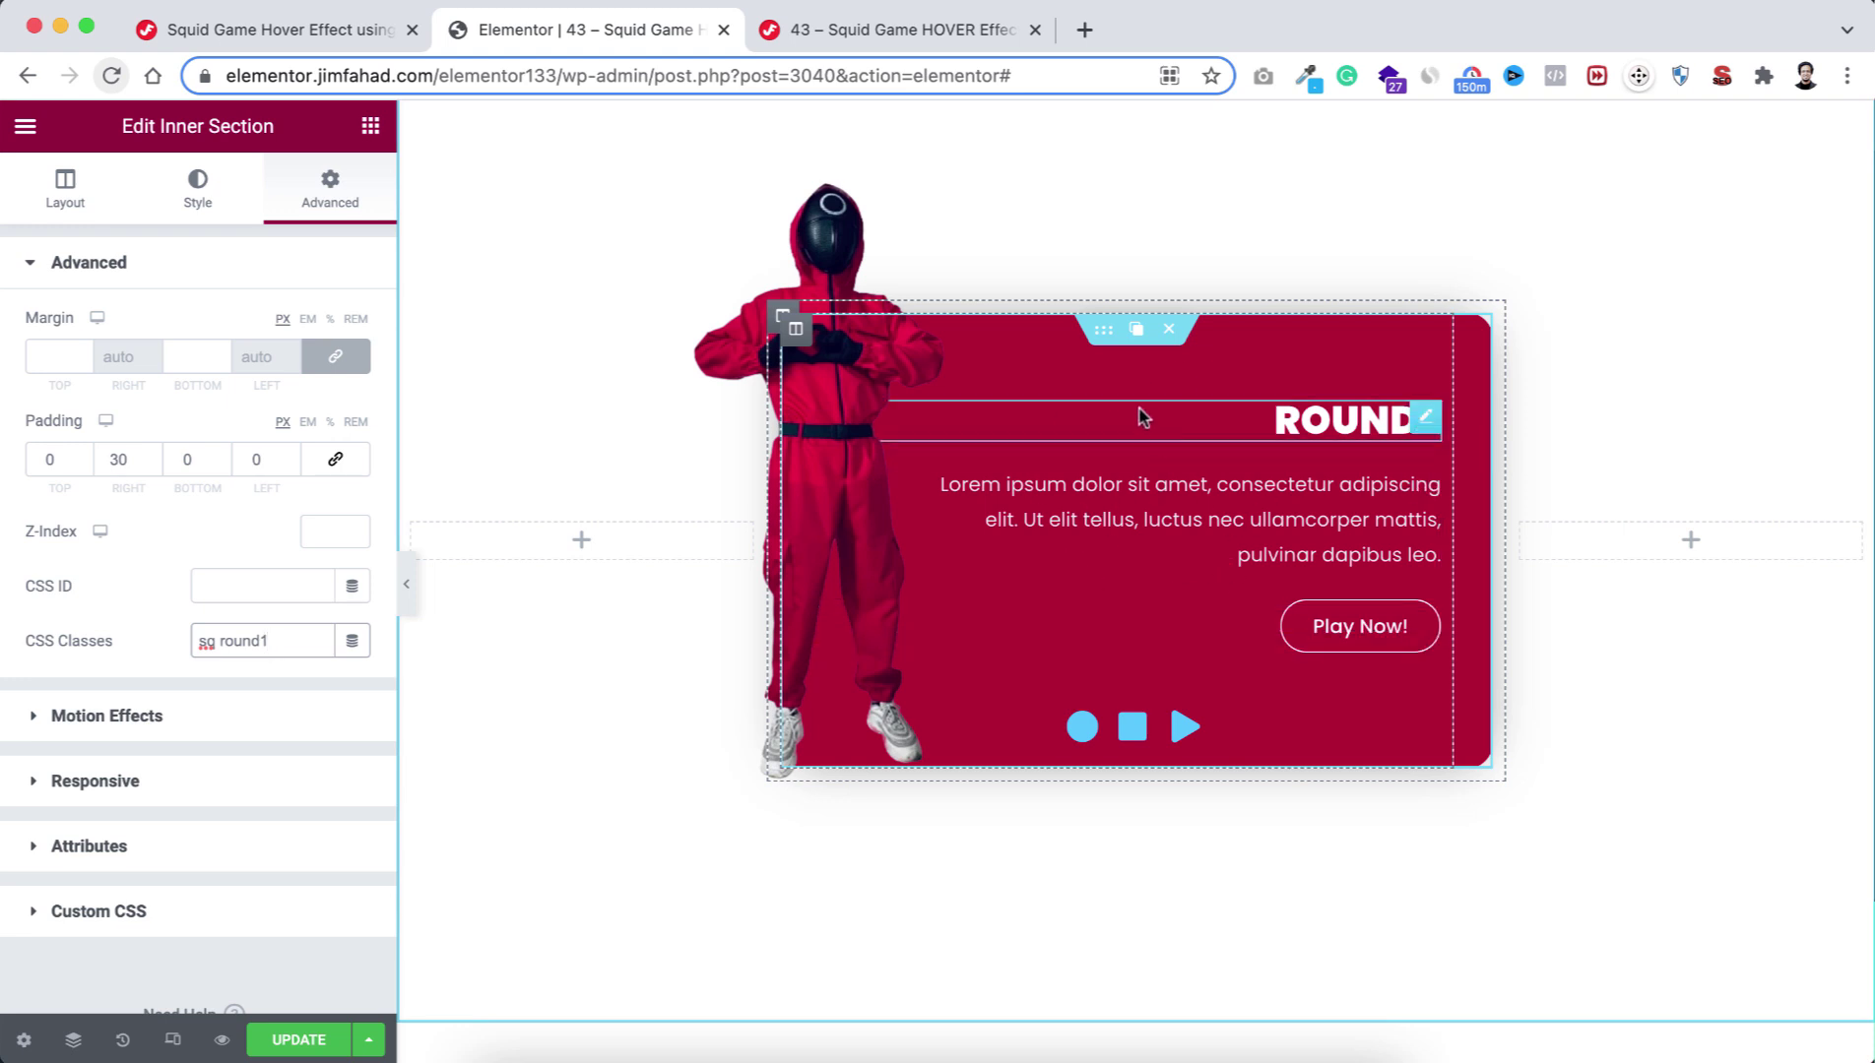
Duplicate the Round 1 card's inner section twice to get three stacked cards.
click(1137, 331)
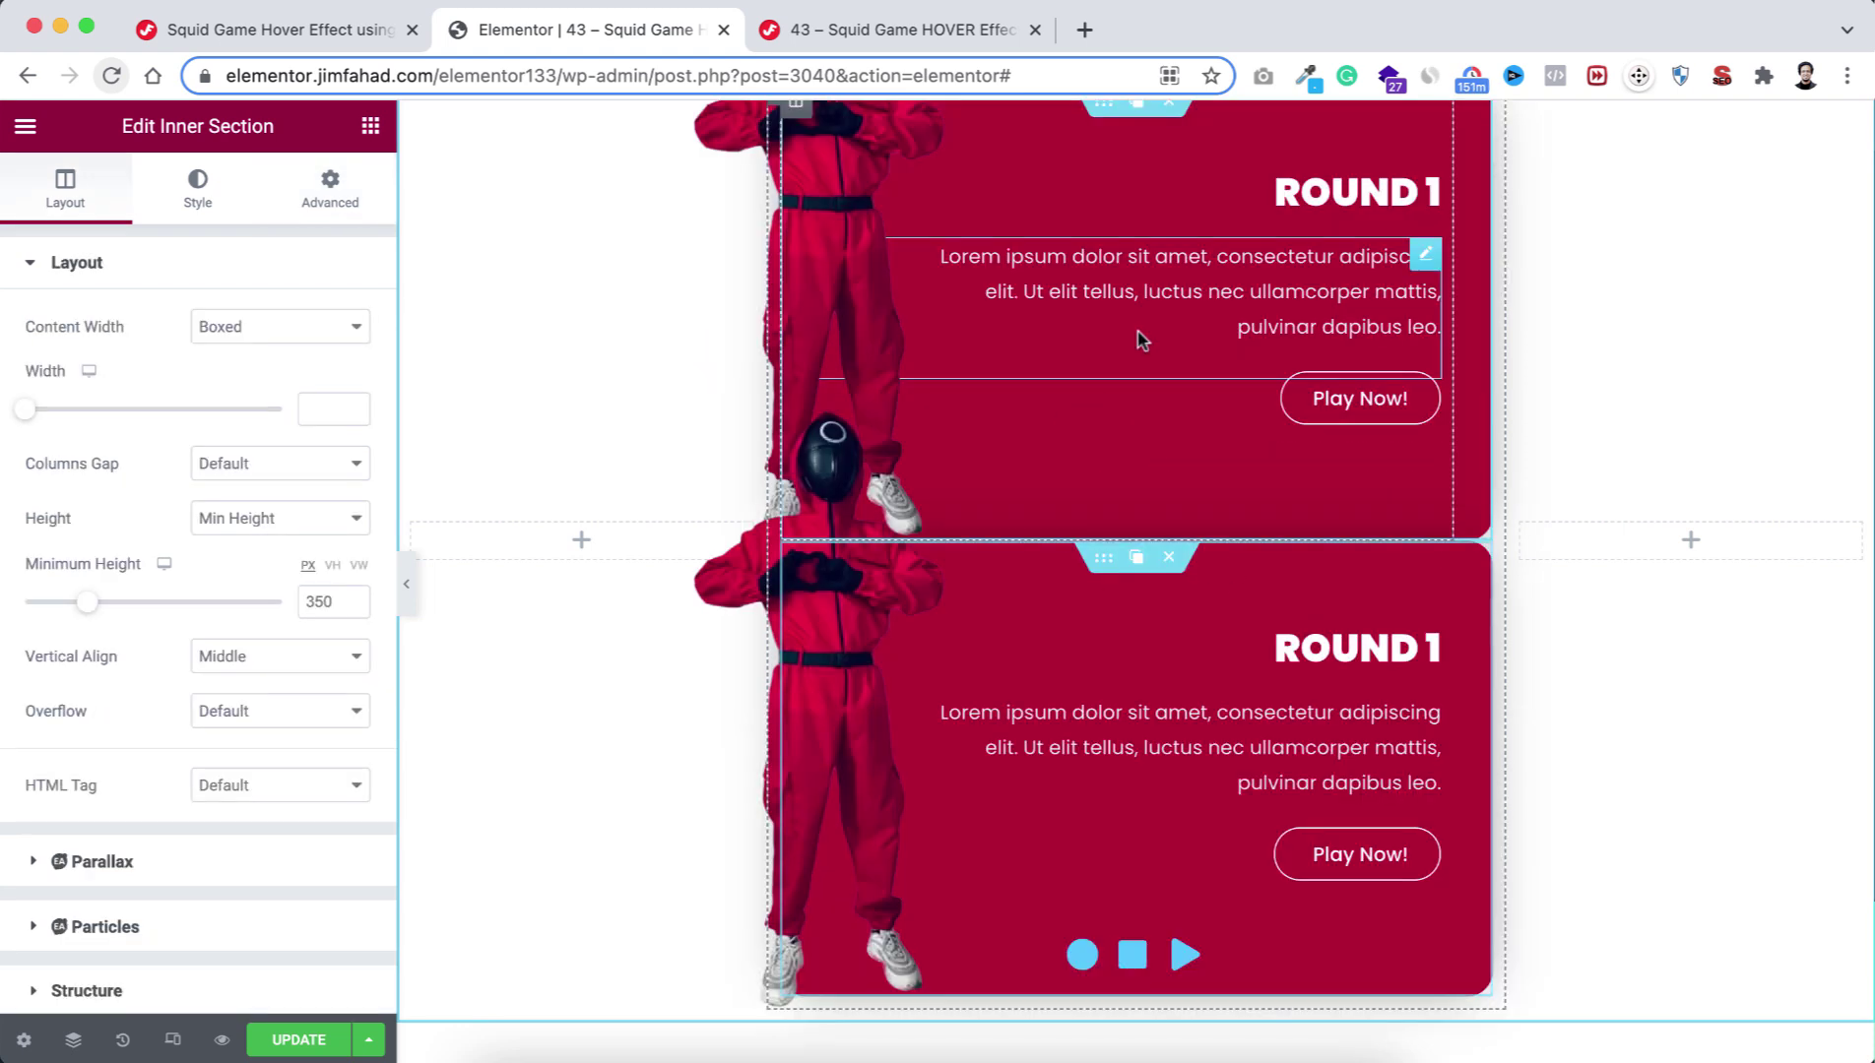
click(1139, 560)
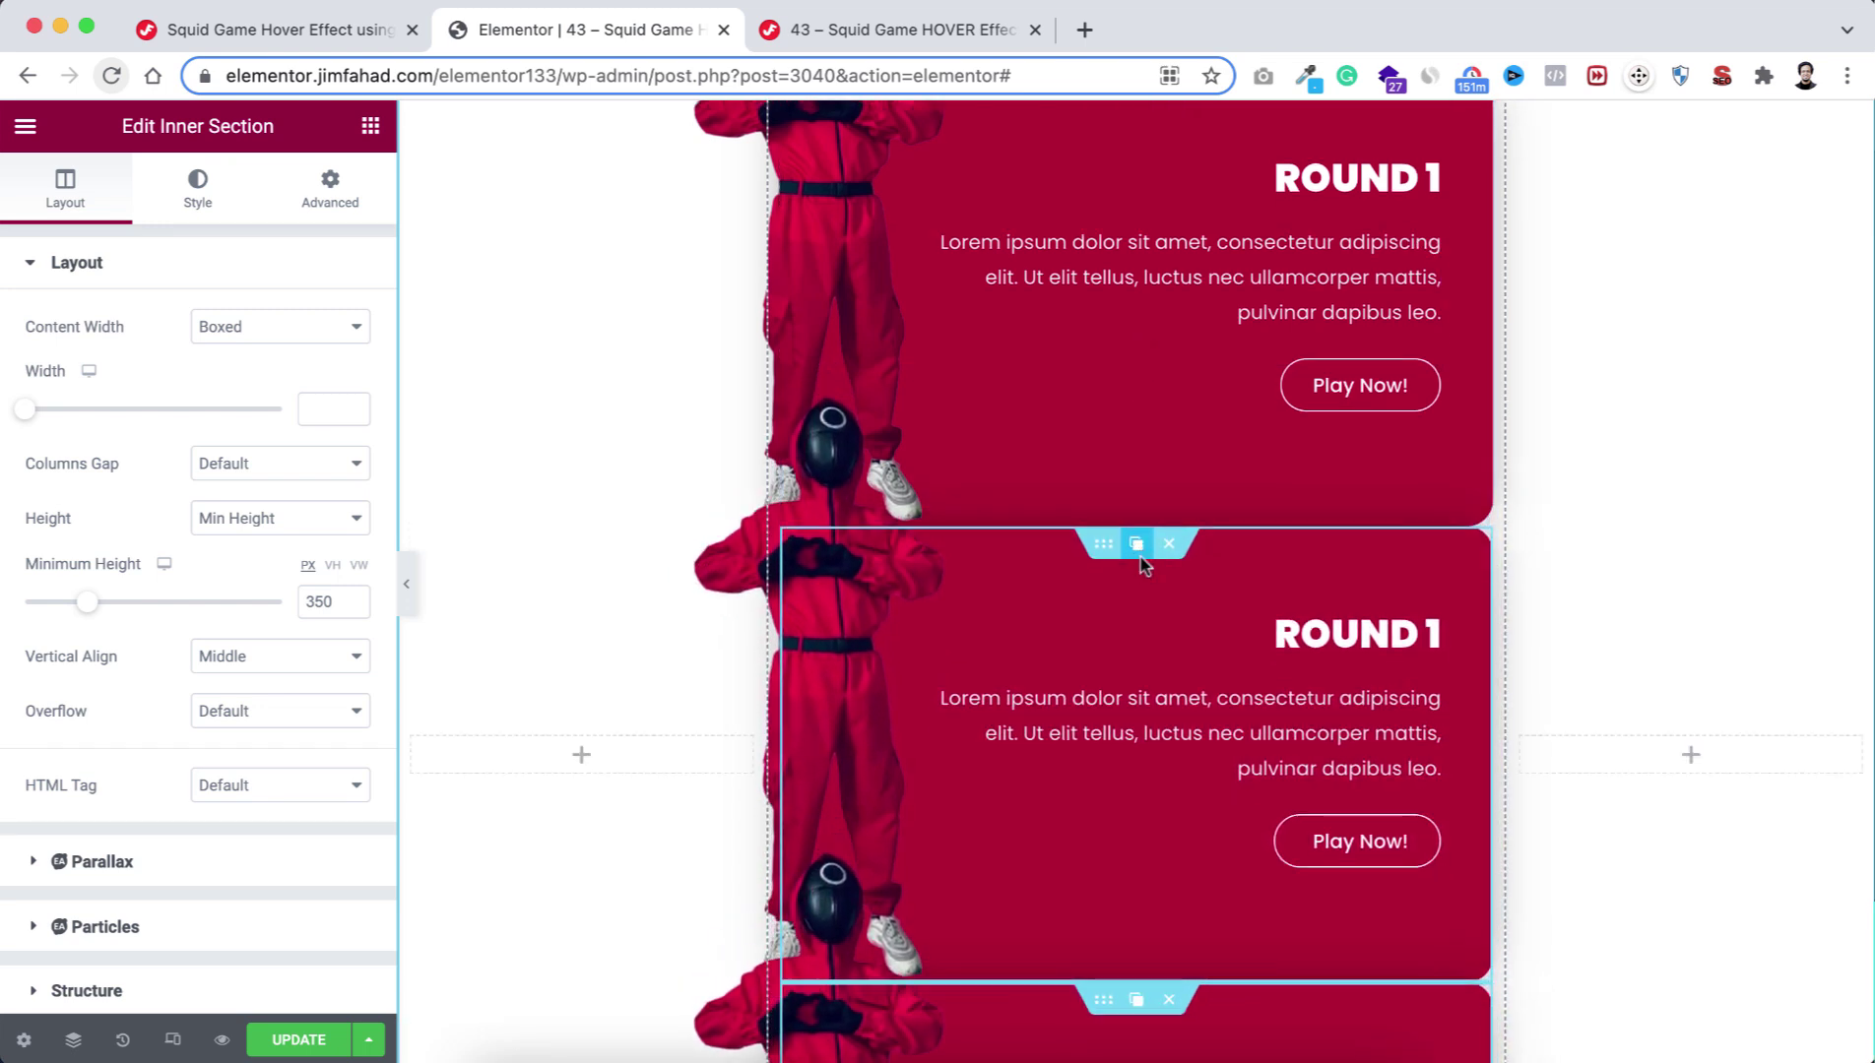
scroll(1139, 564, up, 1)
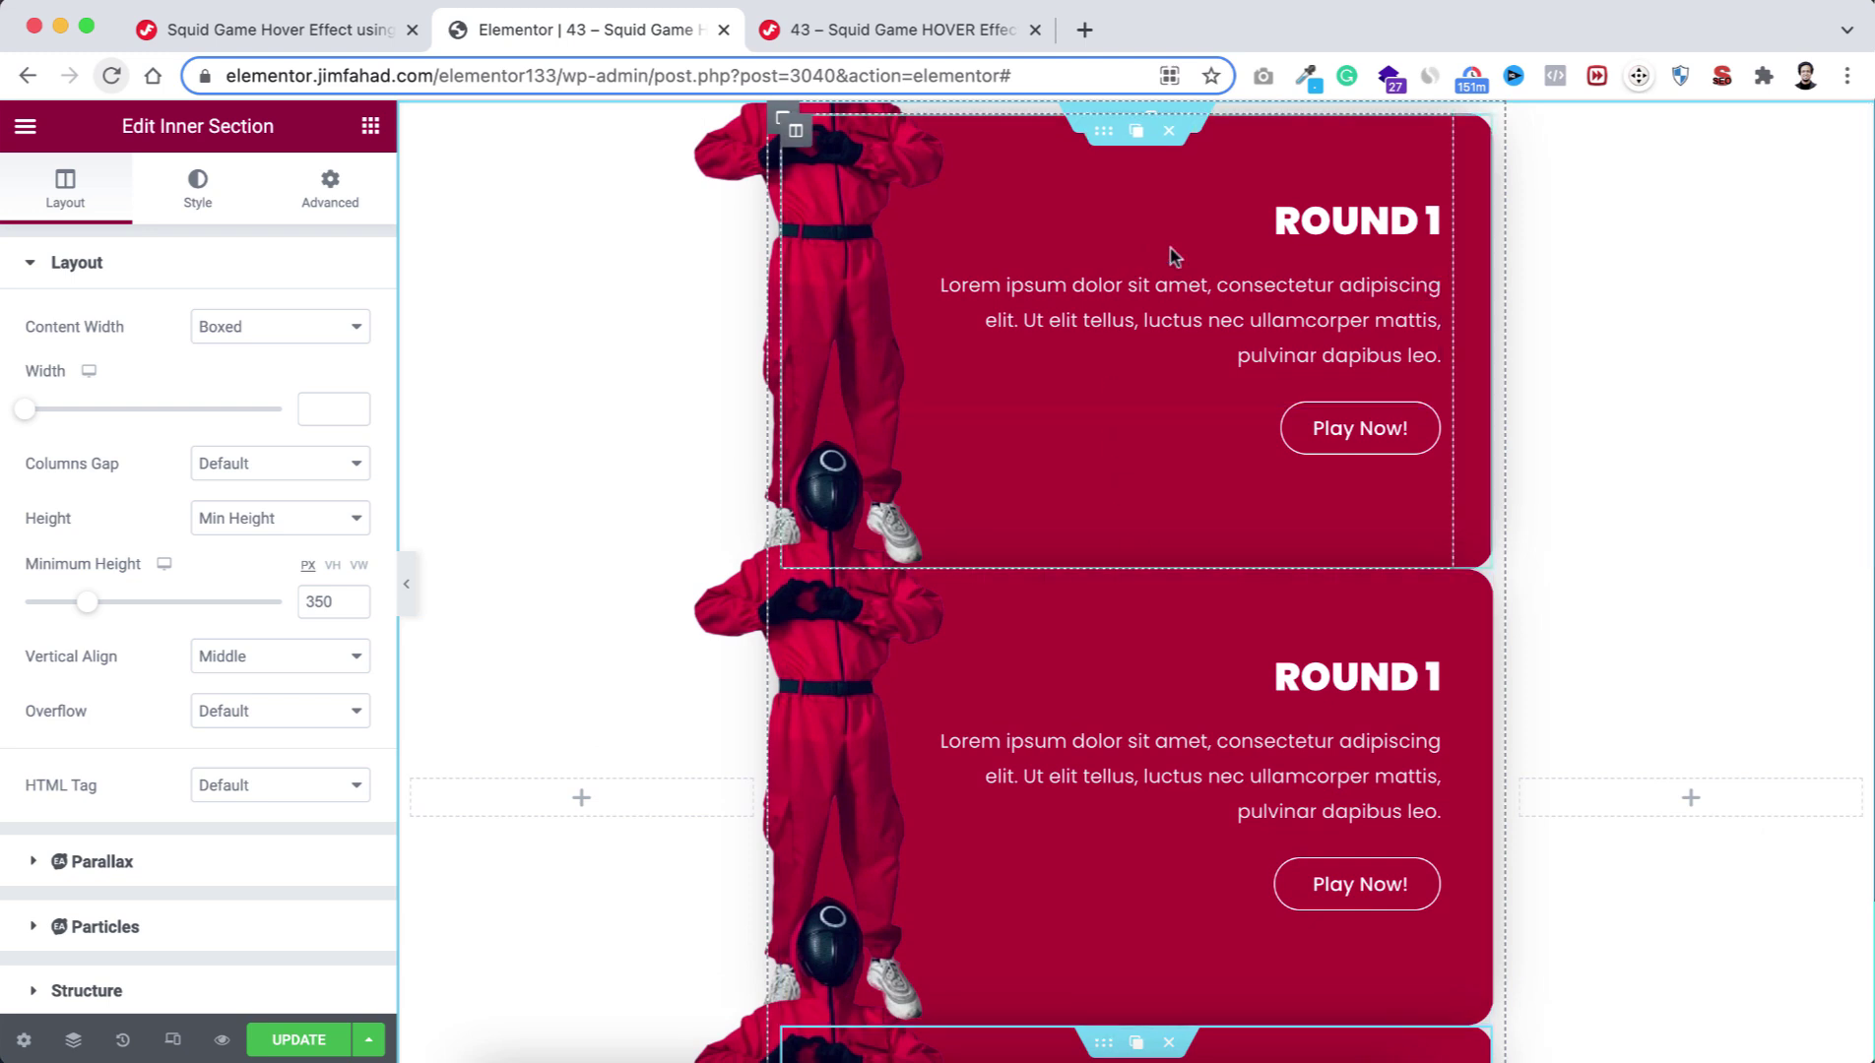
Change the CSS classes of the second card's inner section to "sq round2".
click(1103, 133)
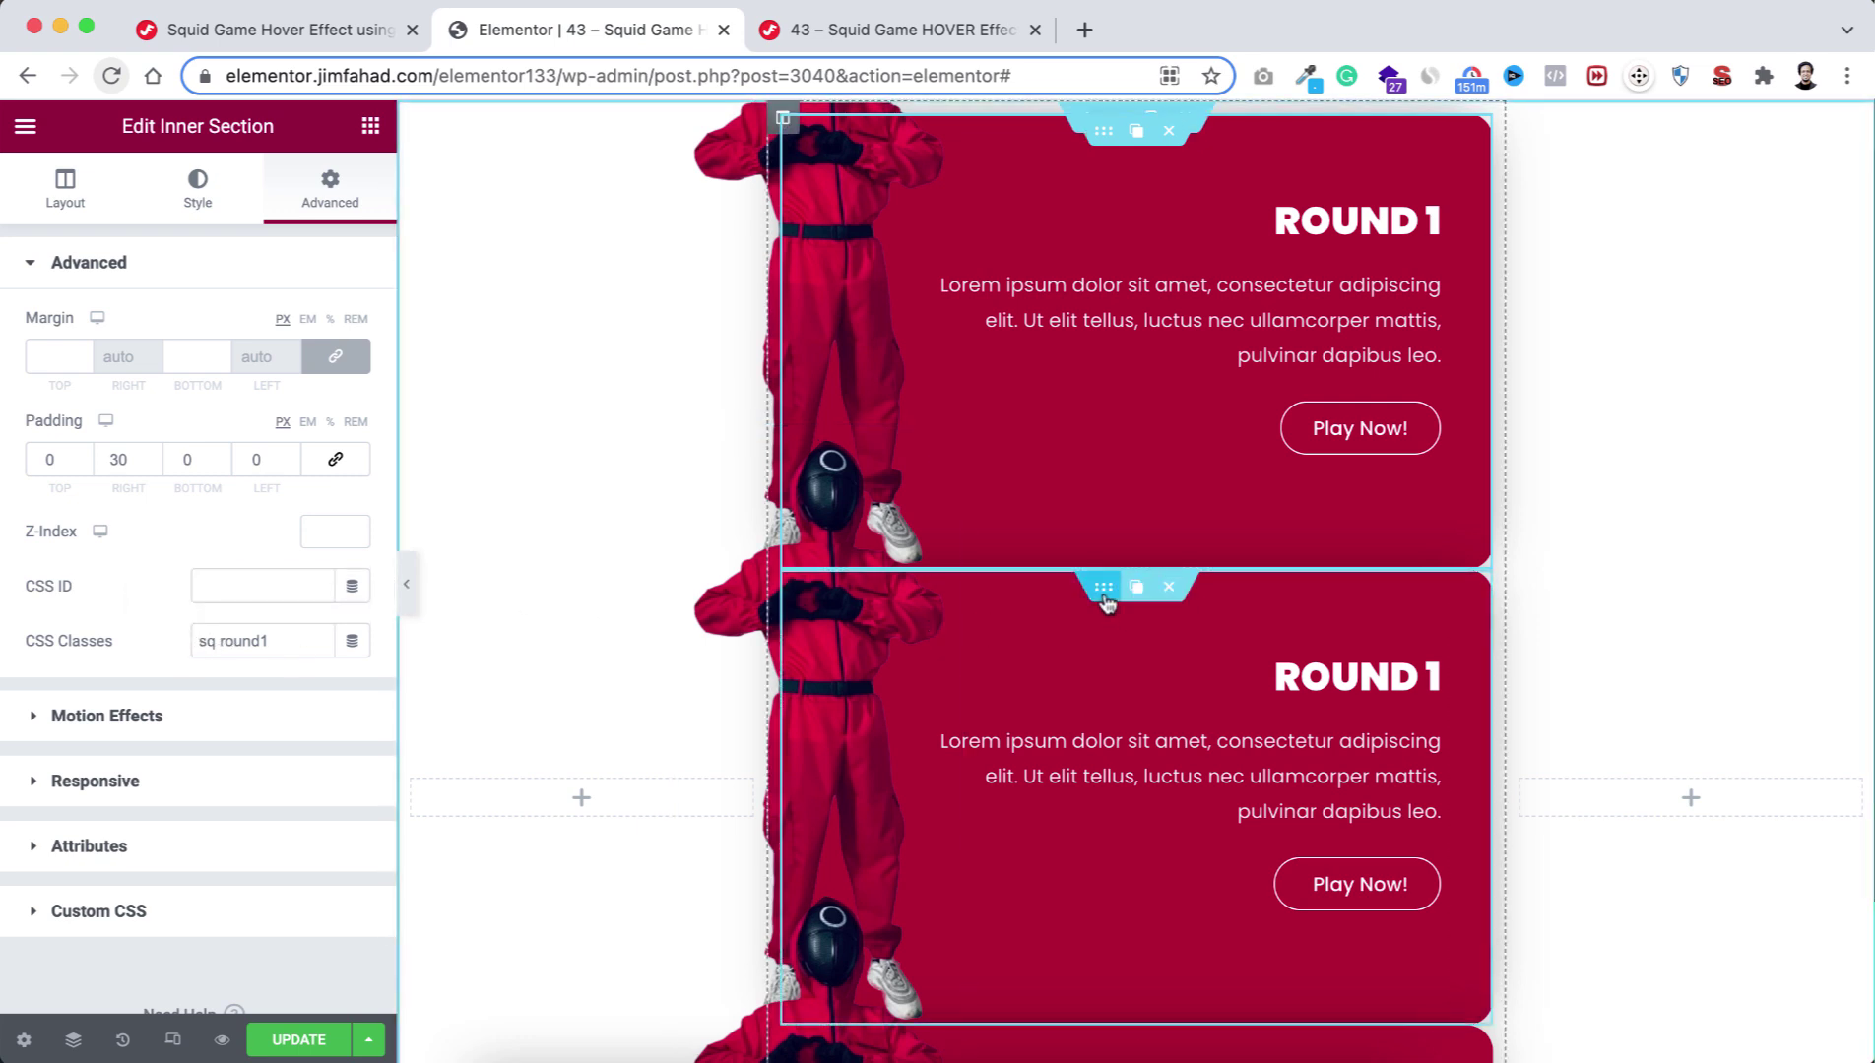
click(1105, 592)
click(330, 187)
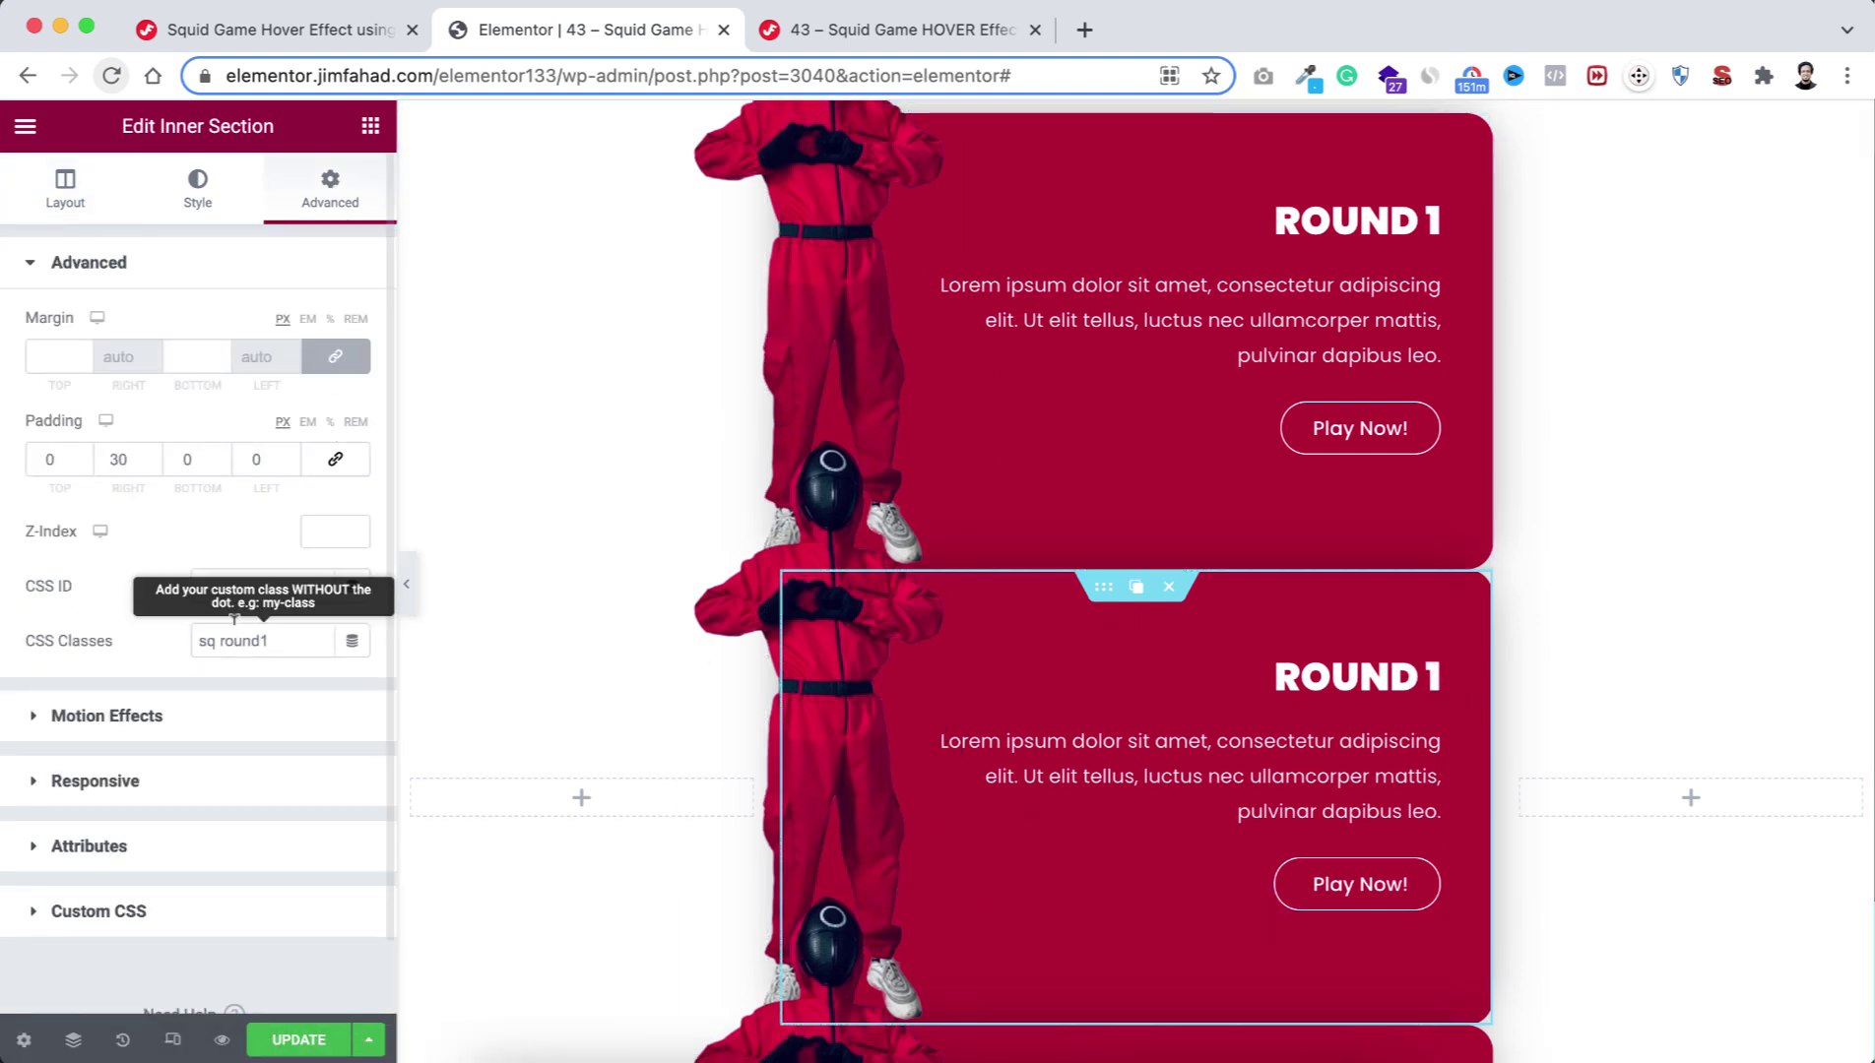
click(264, 640)
key(BackSpace)
text(2)
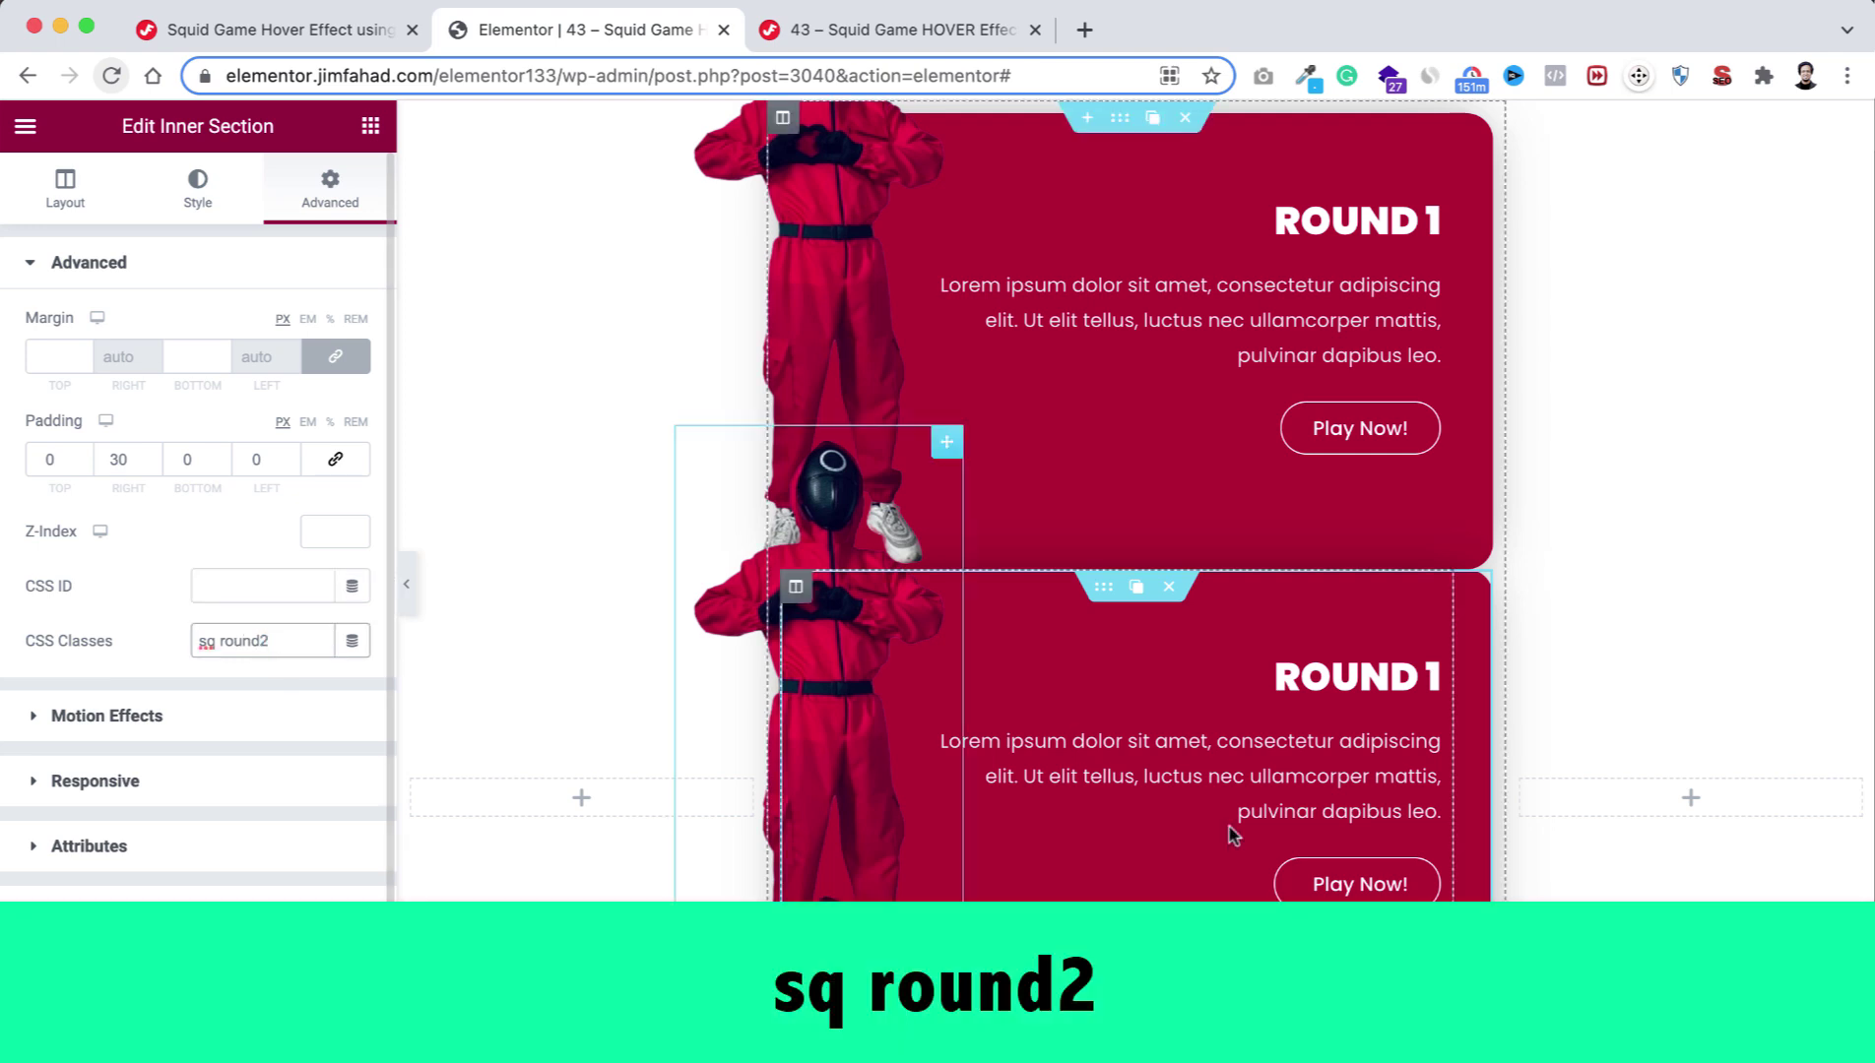
Change the second card's heading to "ROUND 2".
click(1347, 678)
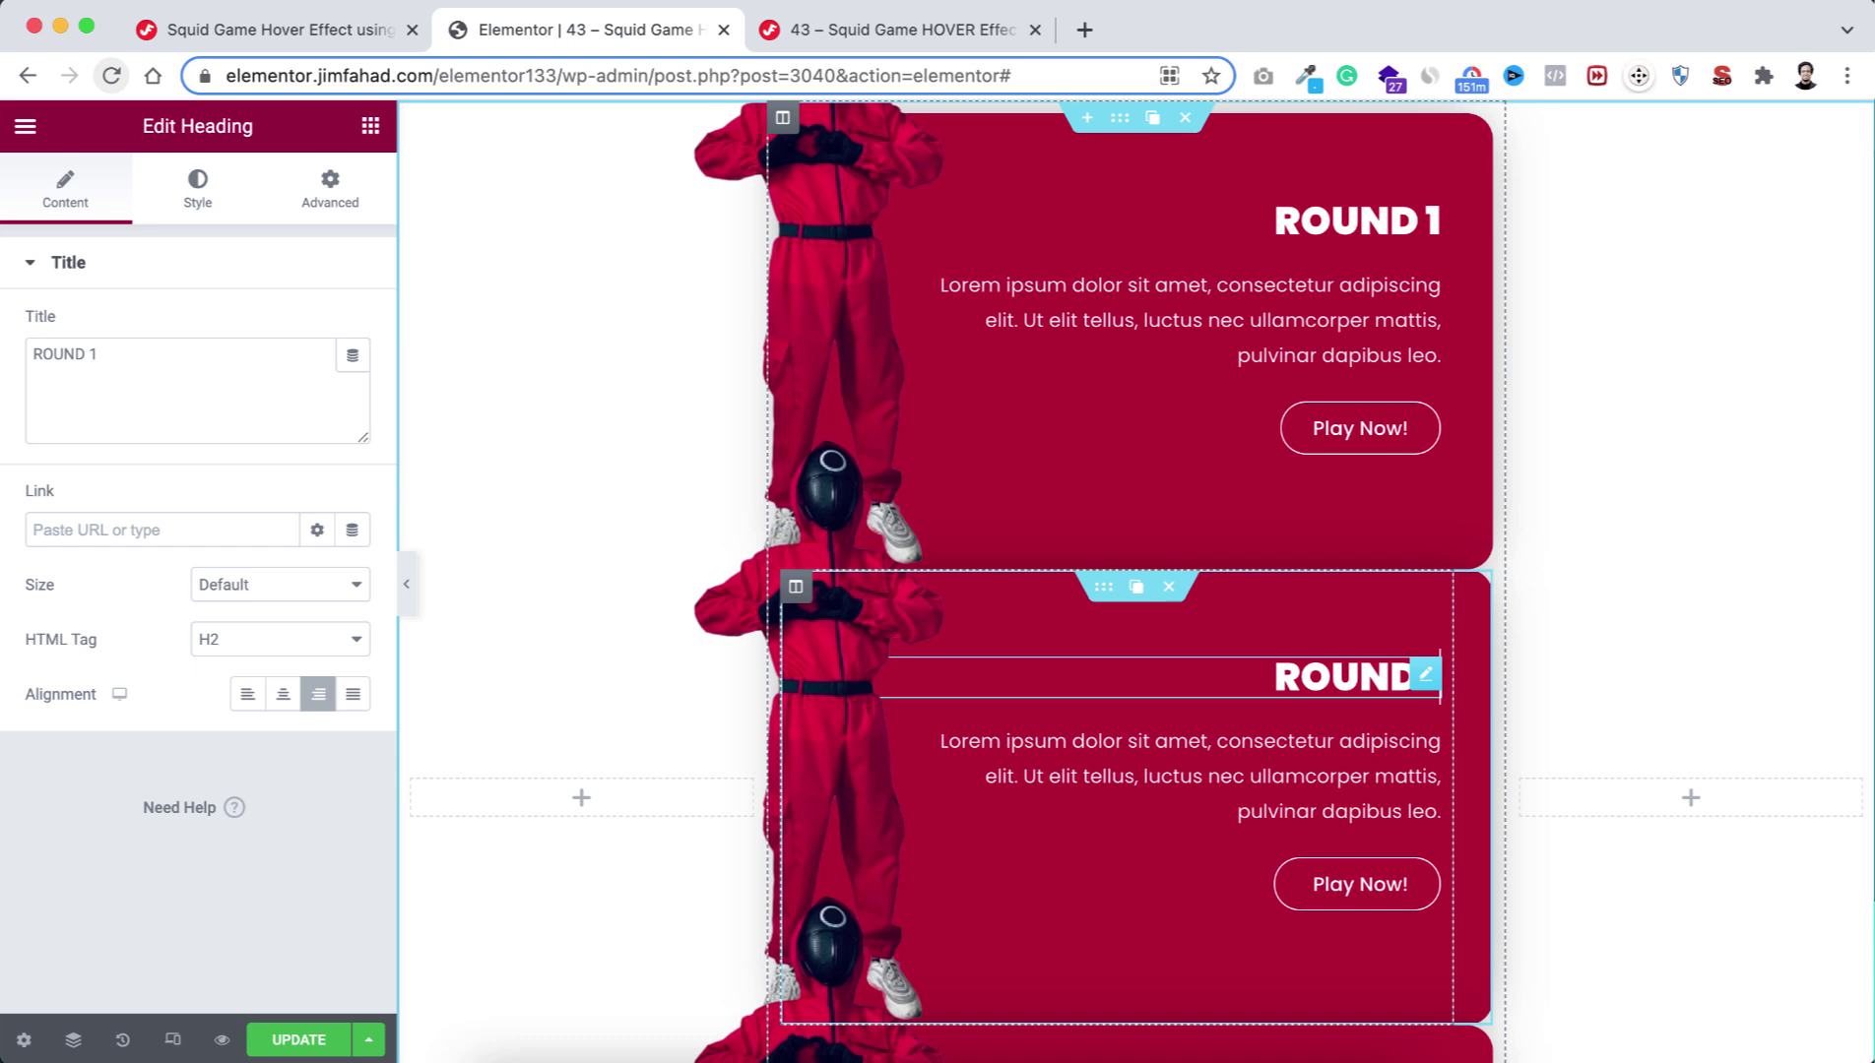
key(BackSpace)
text(2)
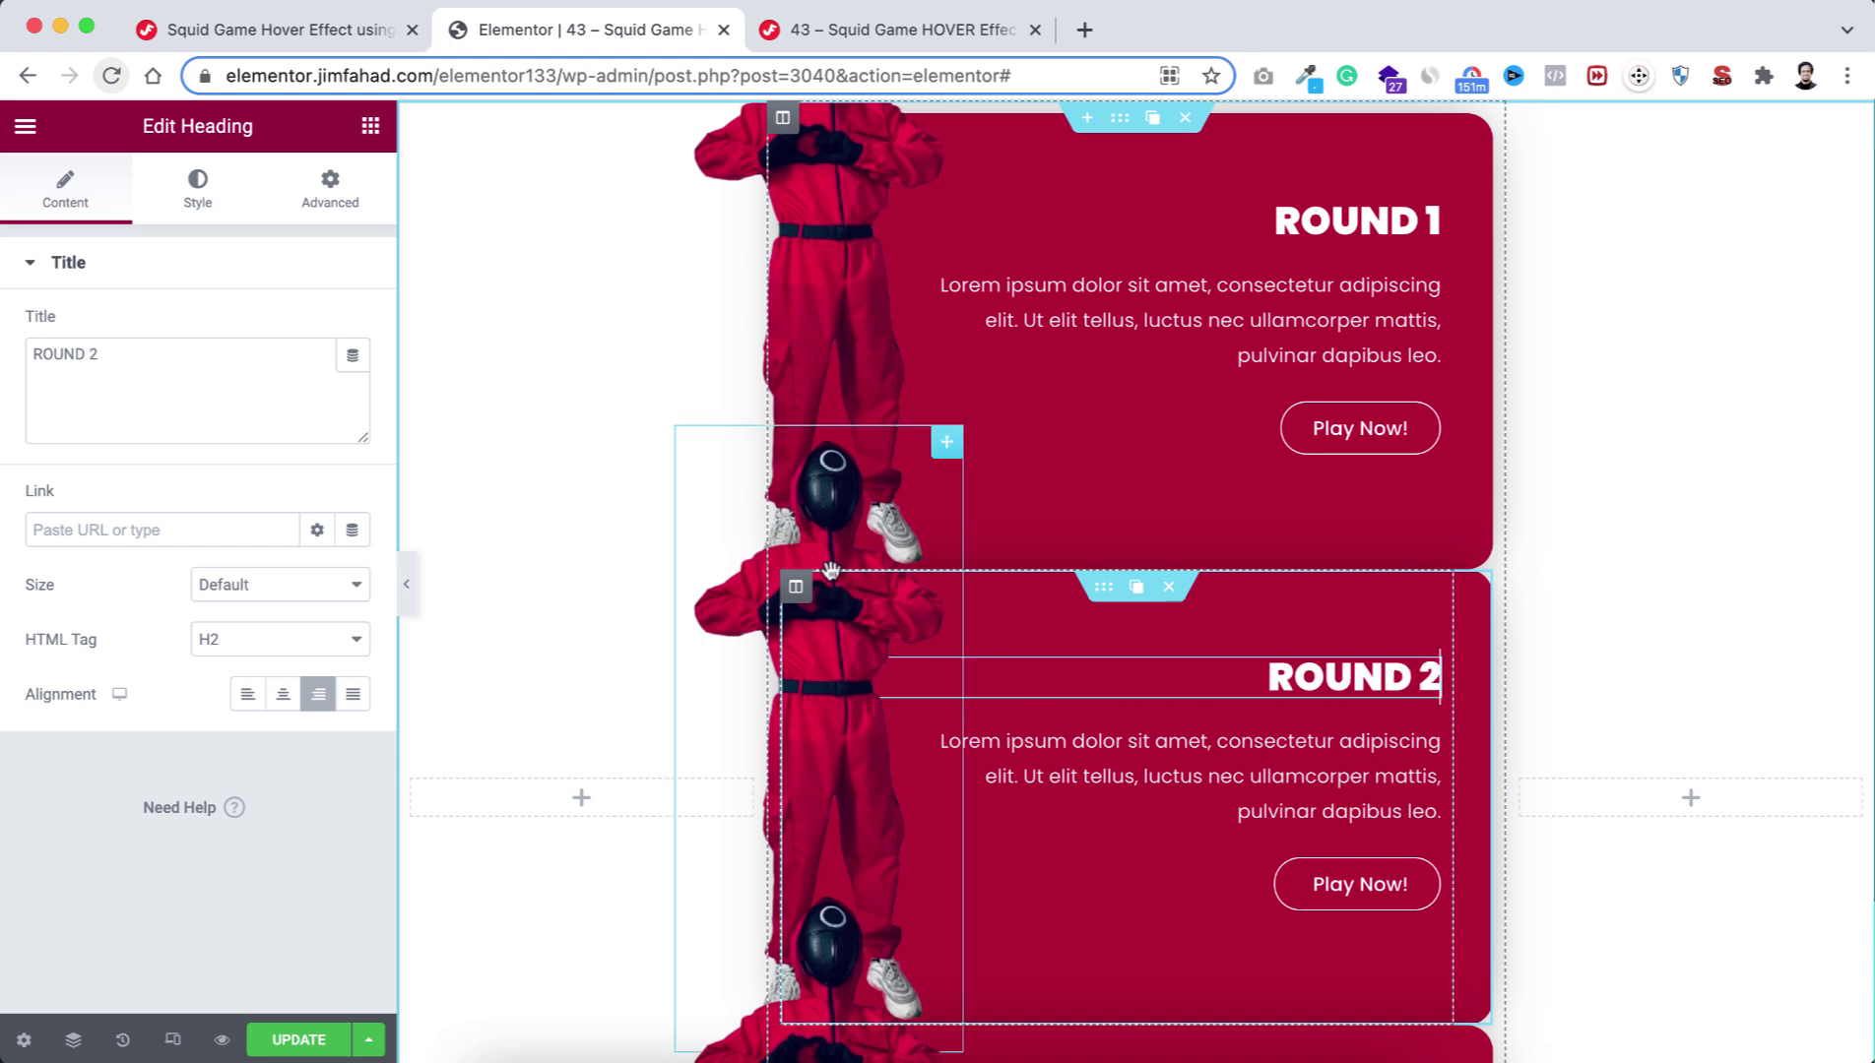
Replace the Round 2 card's character image with squid-game-2.png from the media library.
click(827, 542)
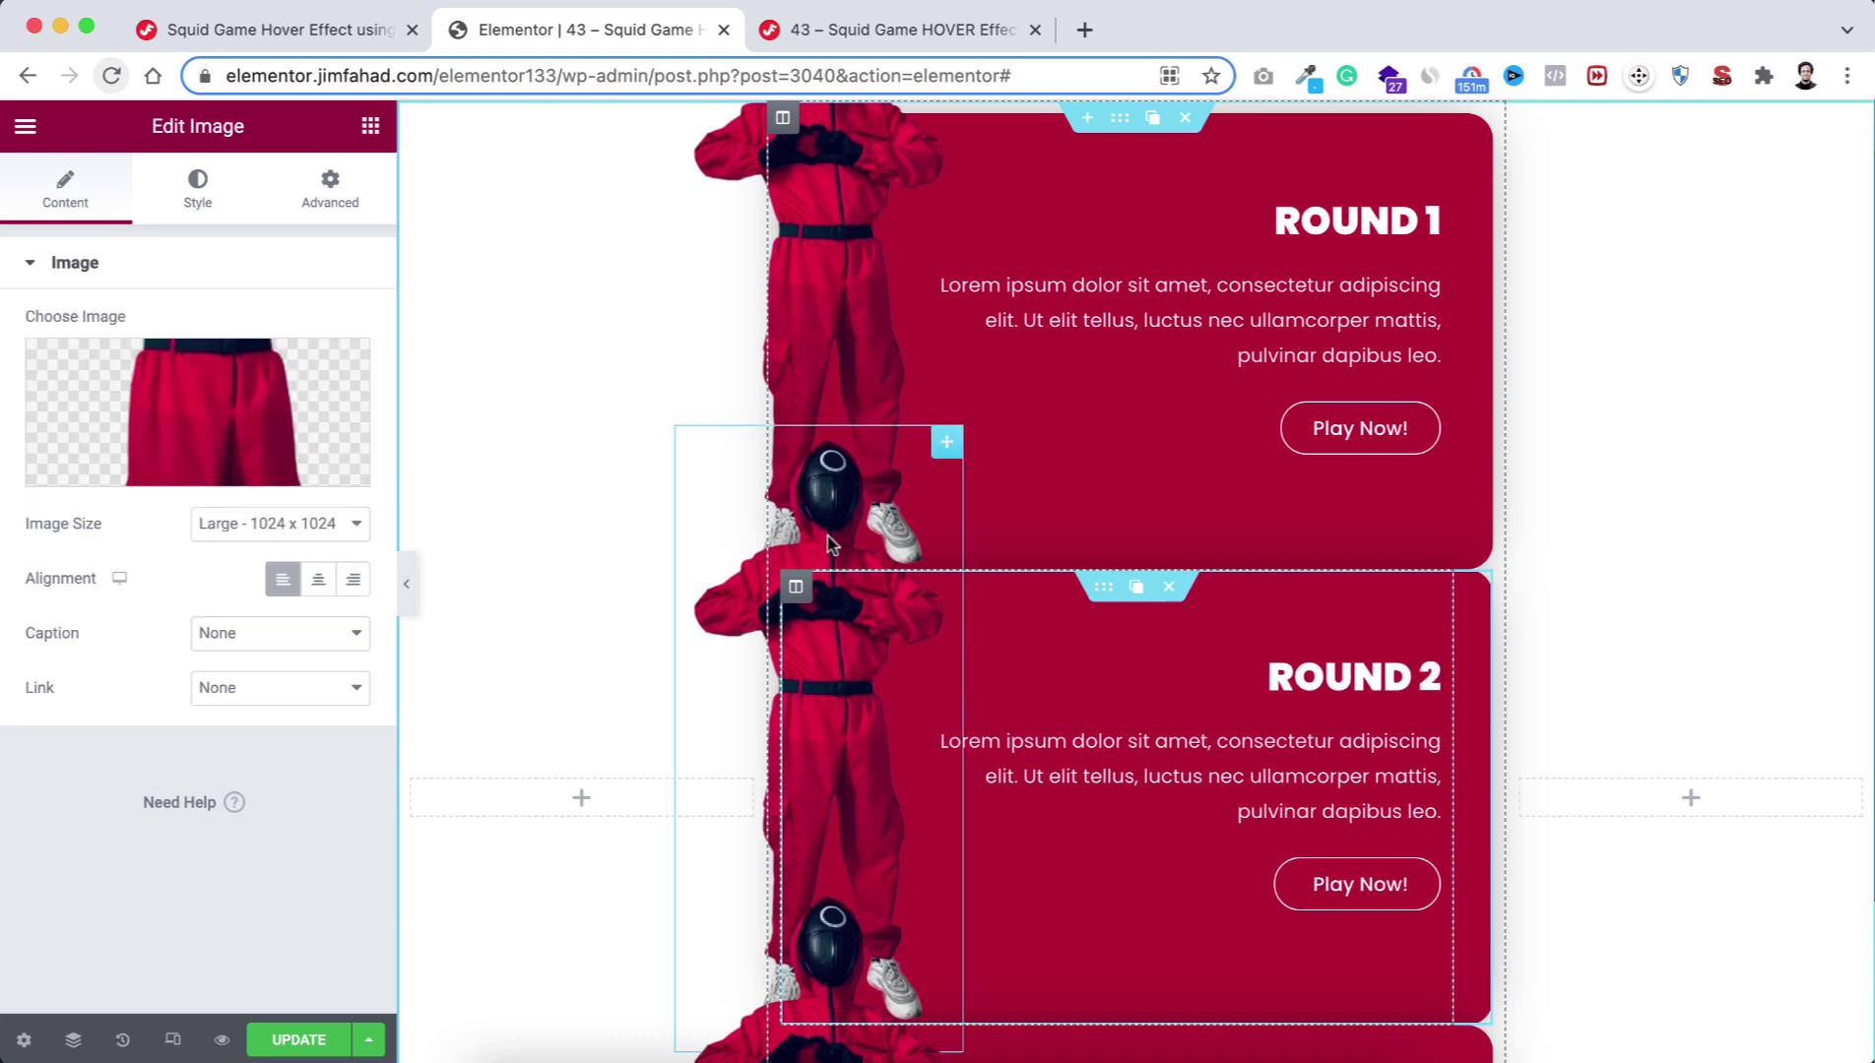
click(172, 396)
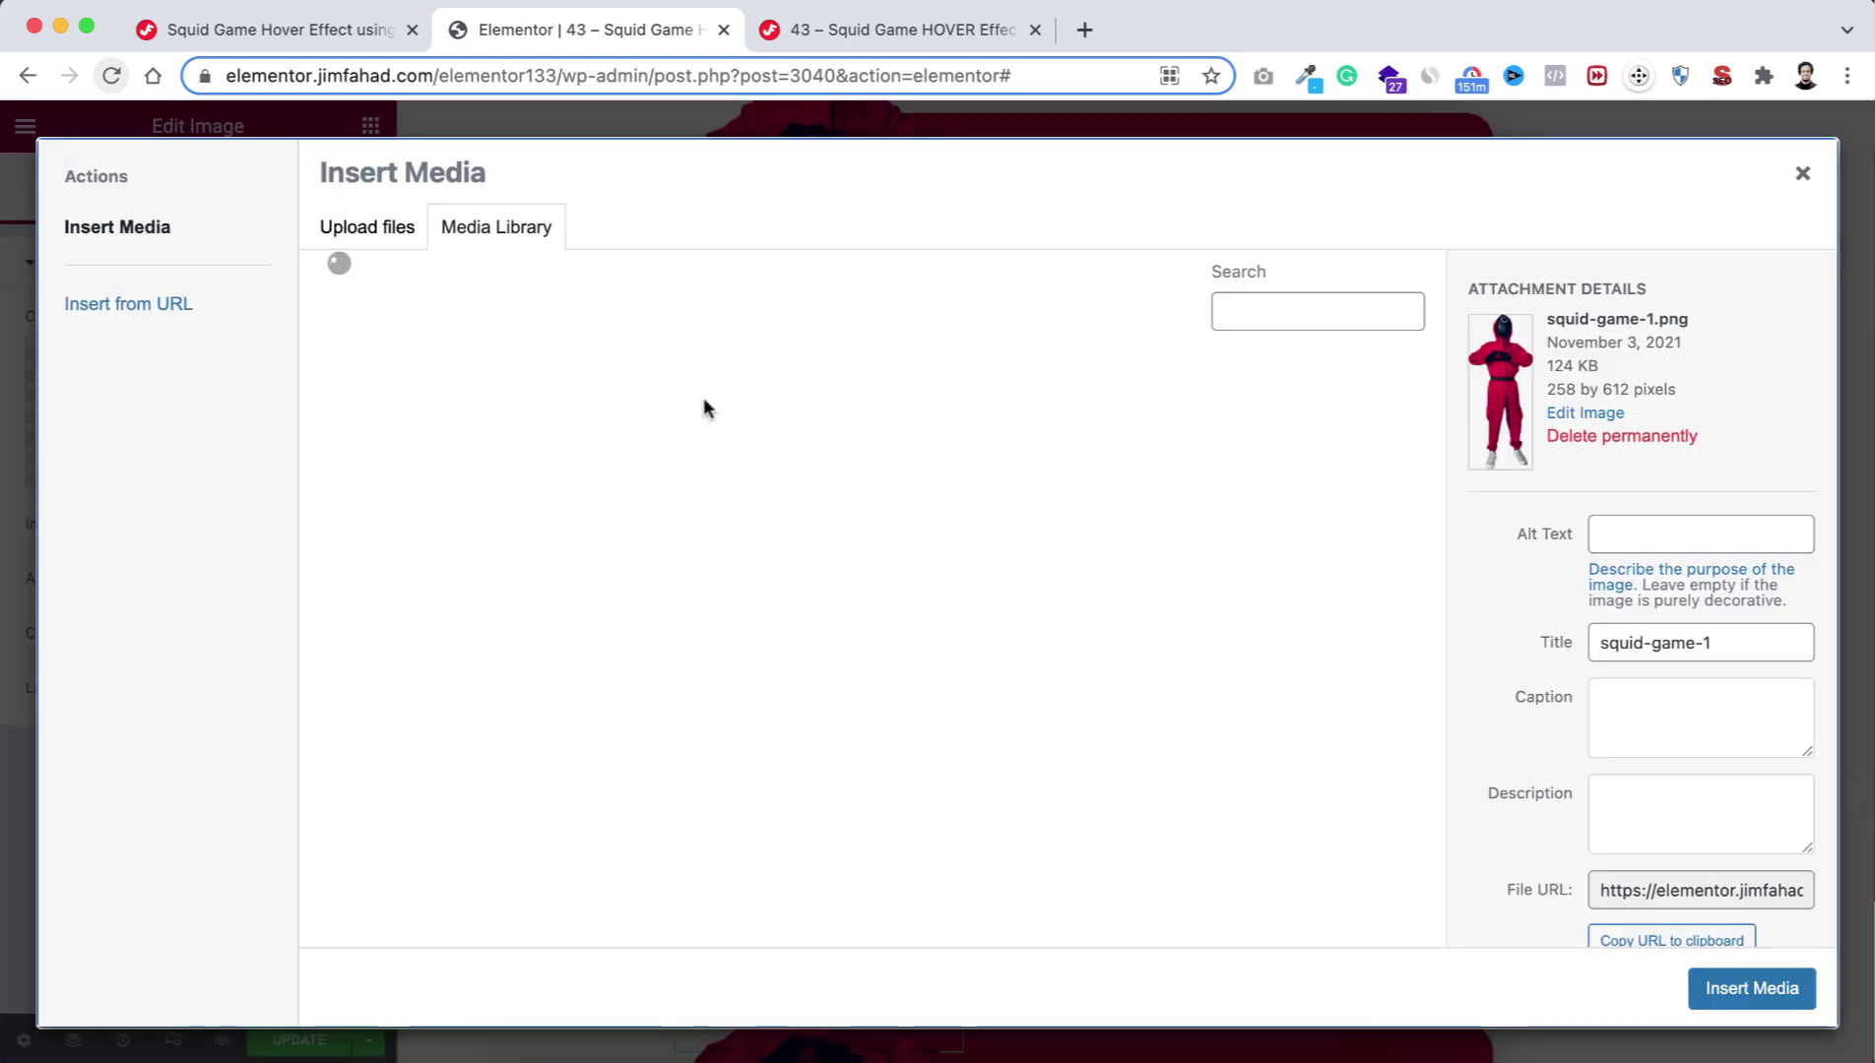
click(584, 478)
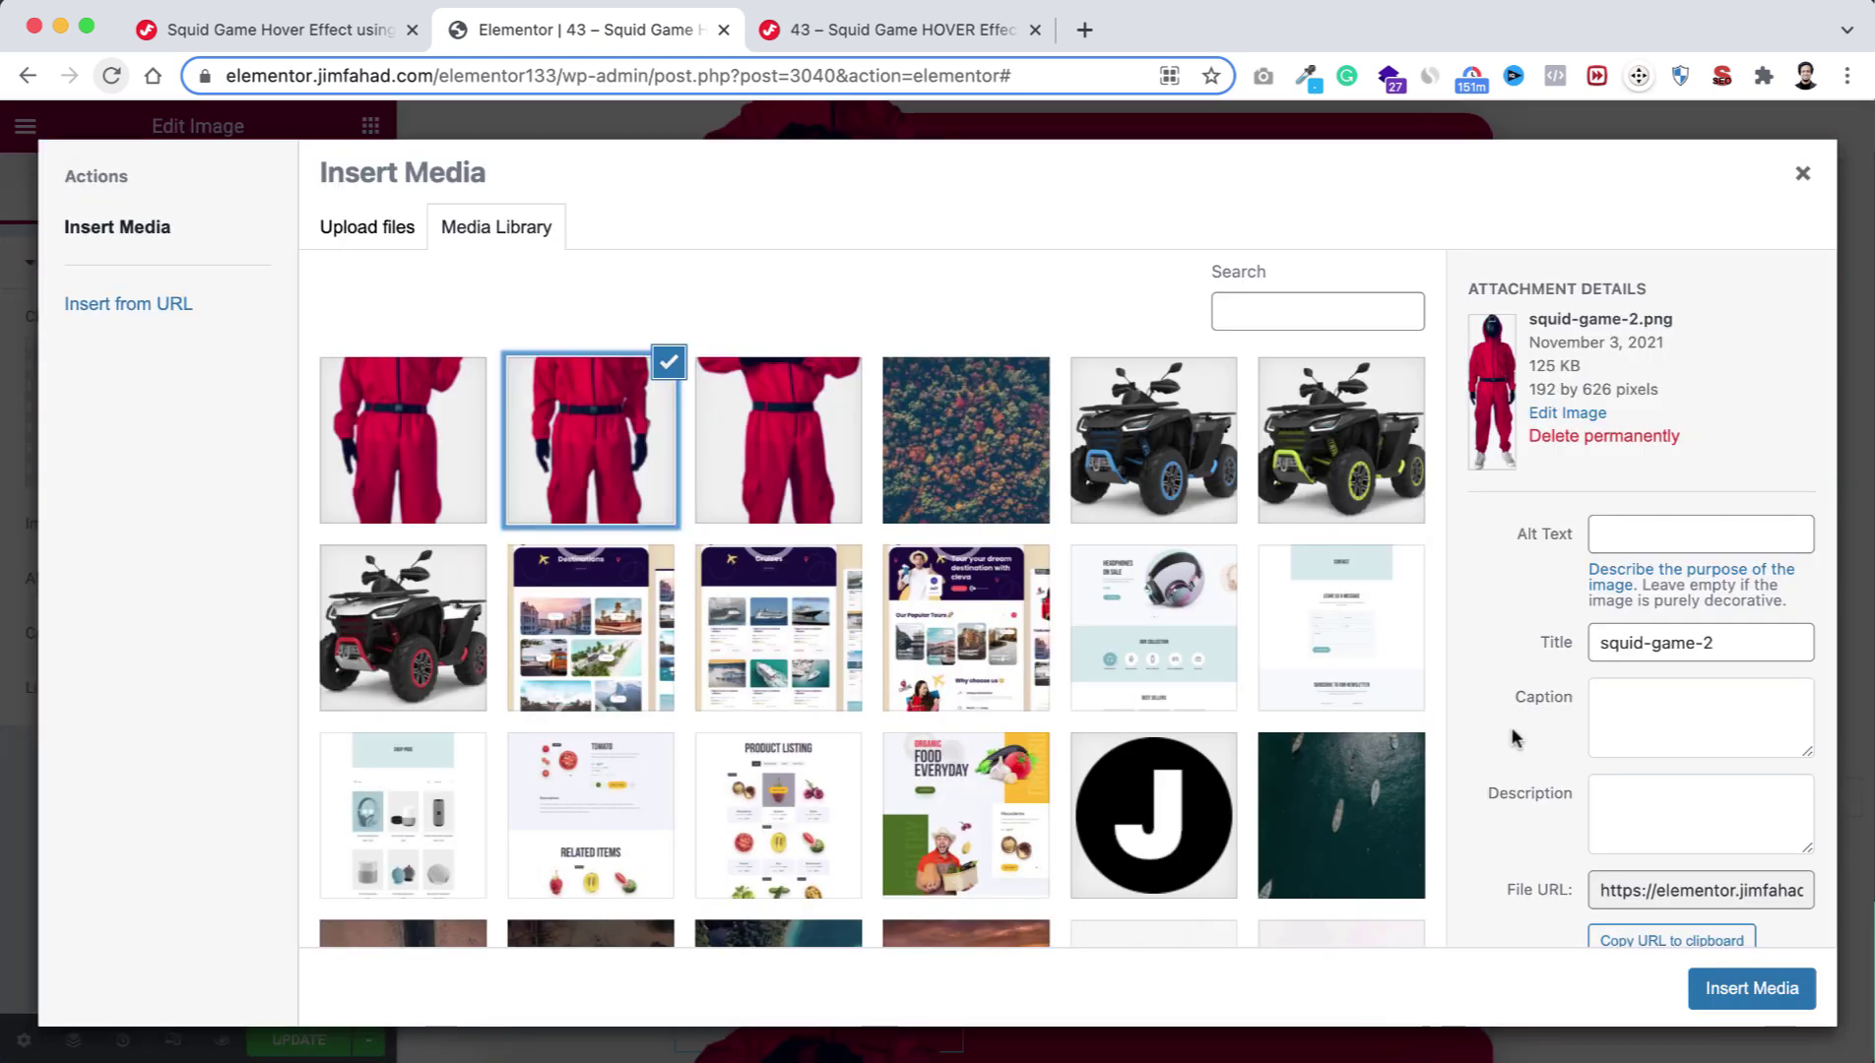
click(1763, 988)
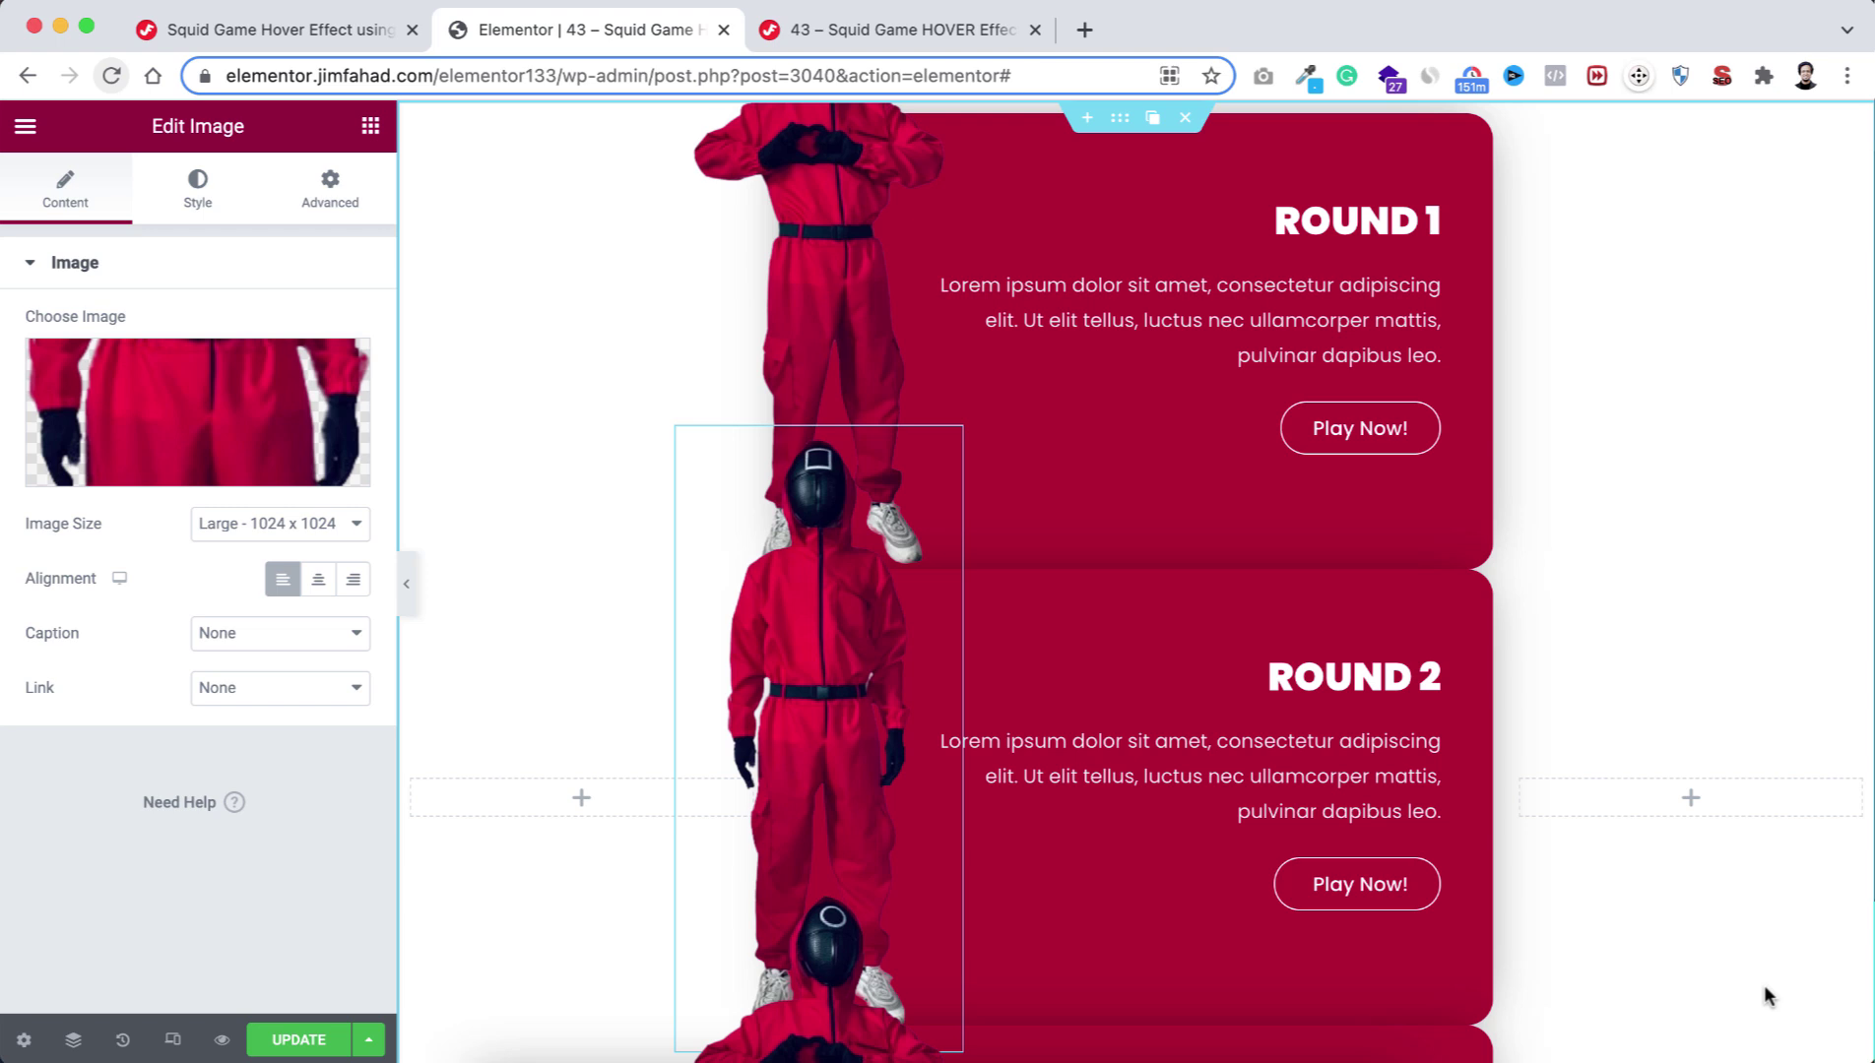
Change the CSS classes of the third card's inner section to "sq round3".
scroll(1347, 967, down, 4)
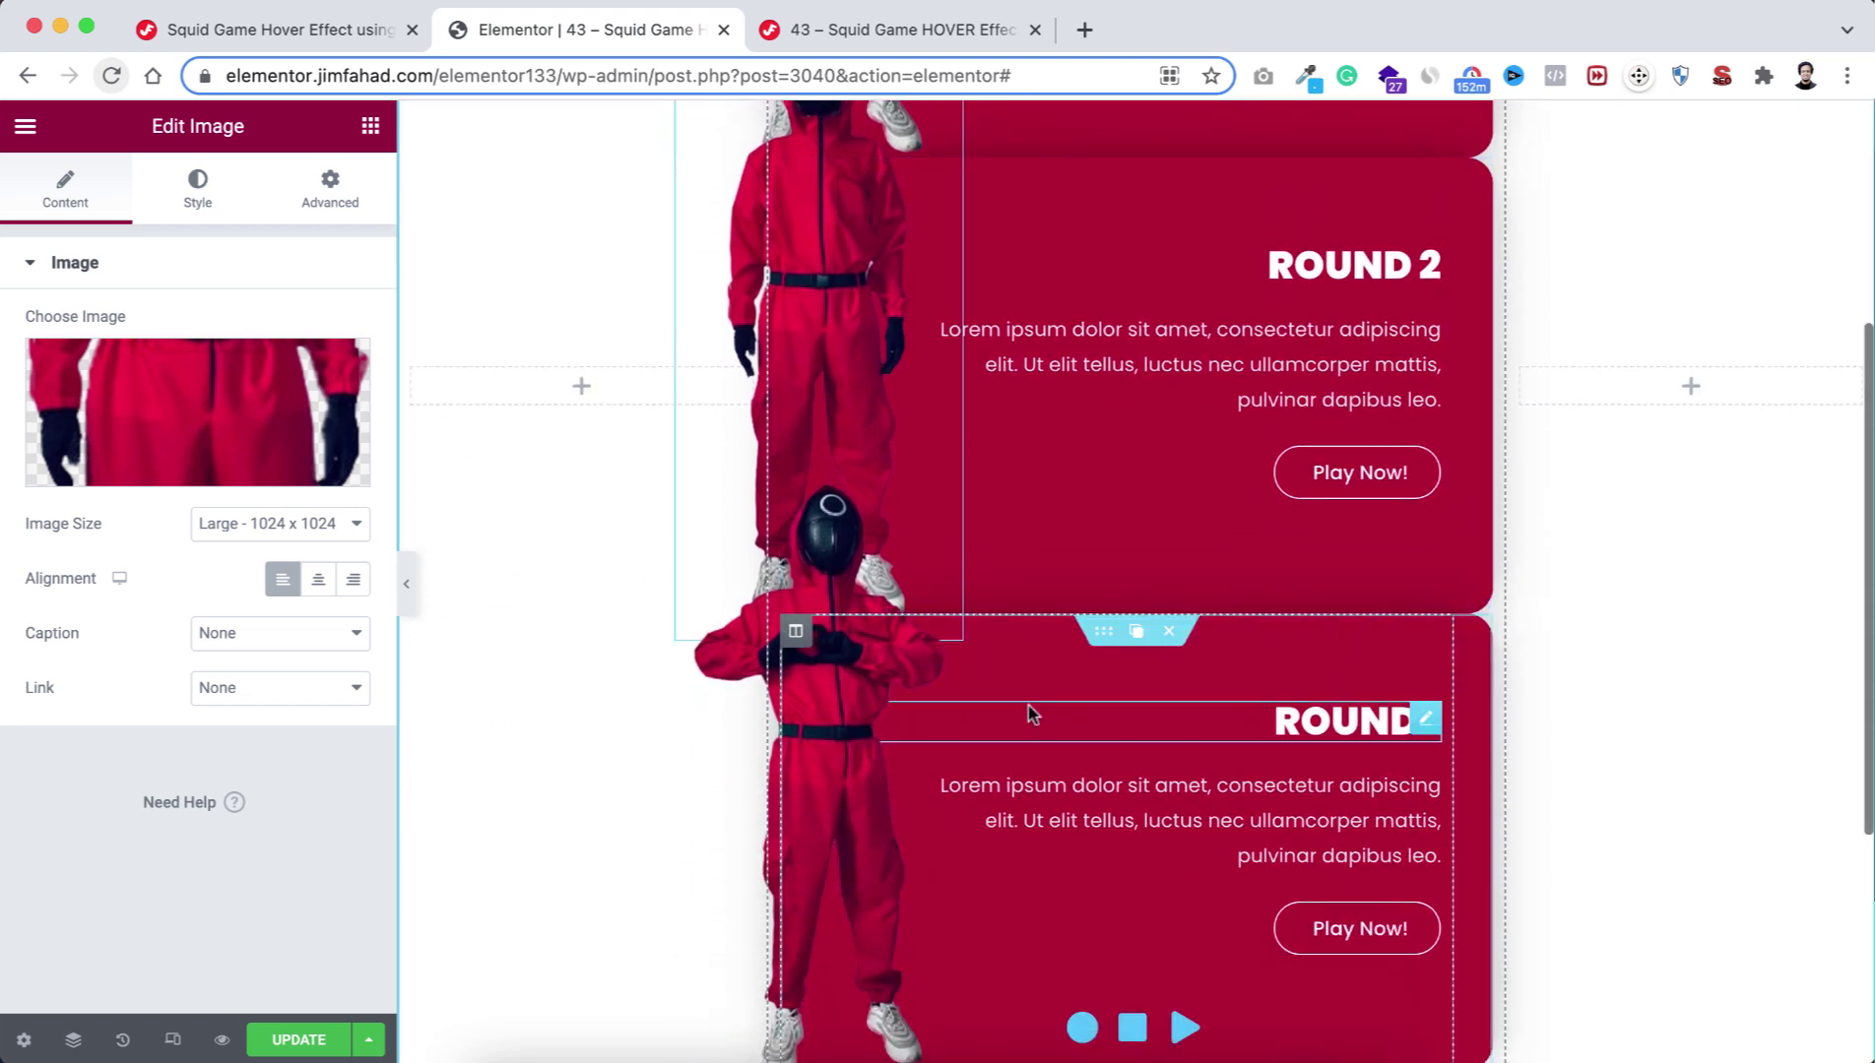
click(795, 630)
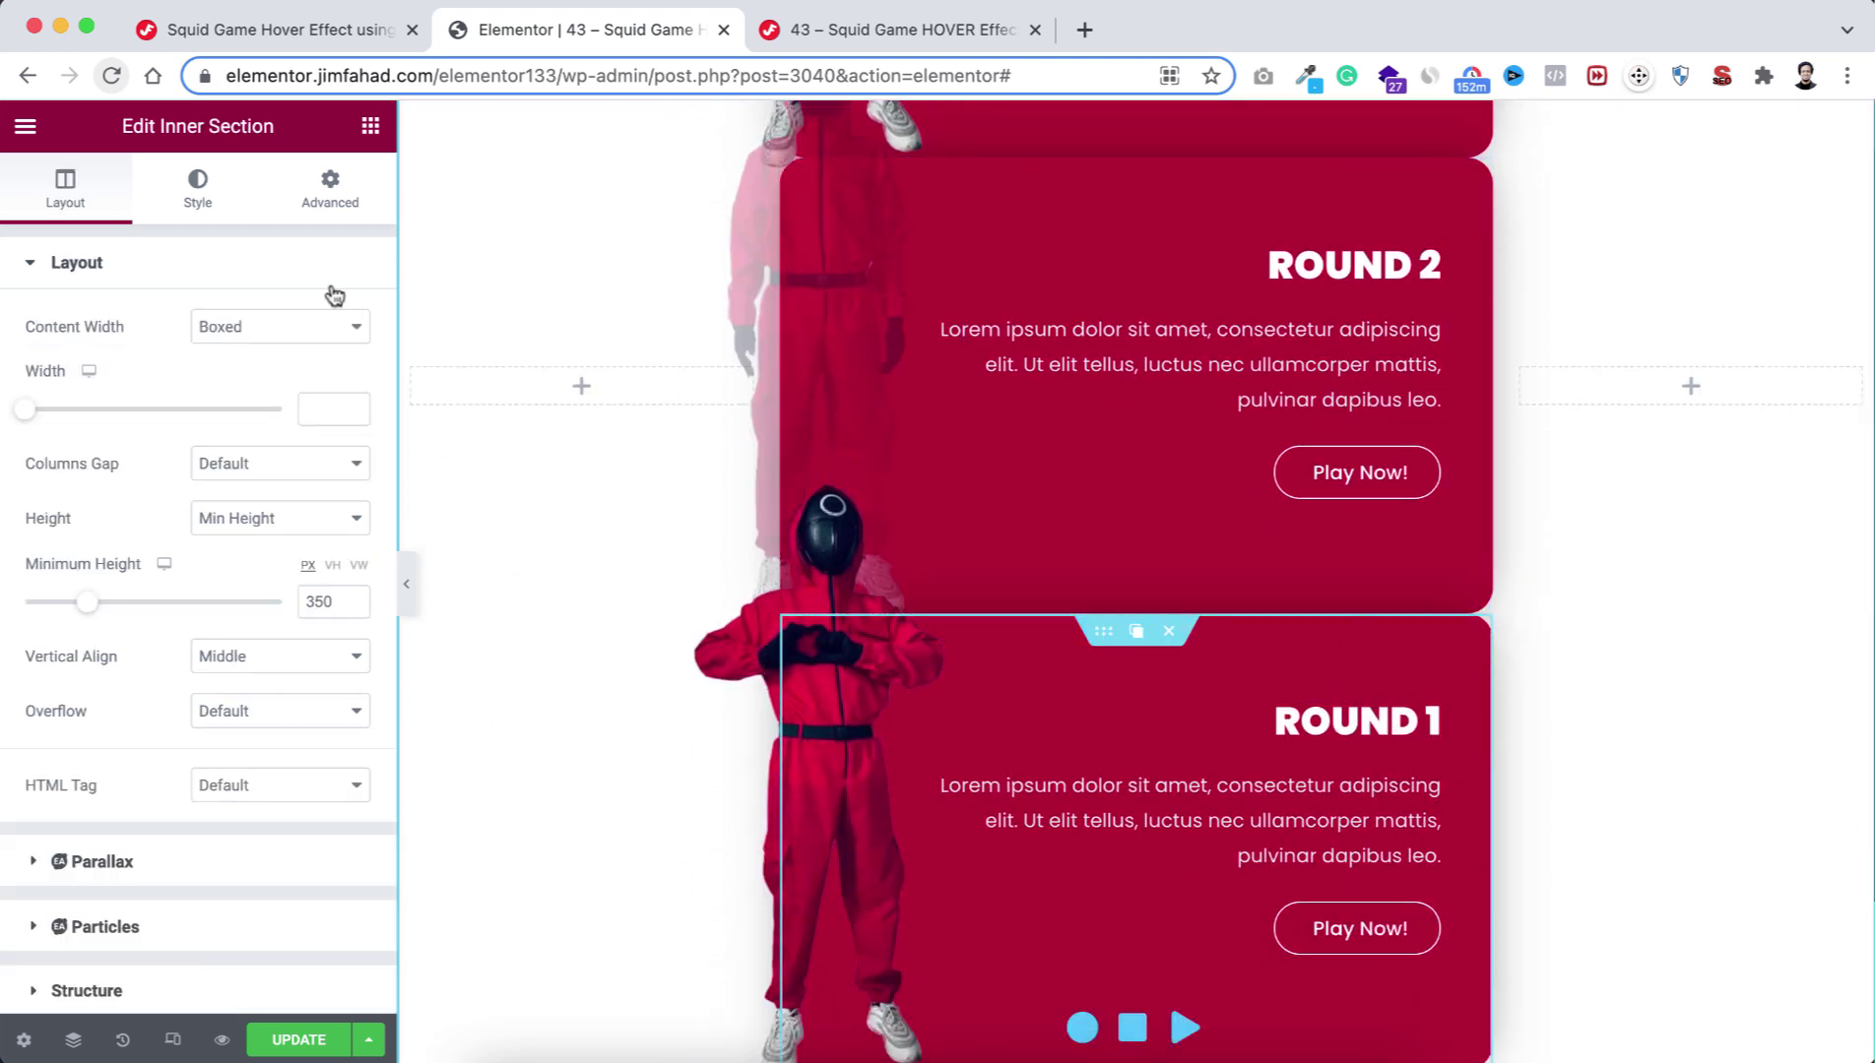
click(330, 183)
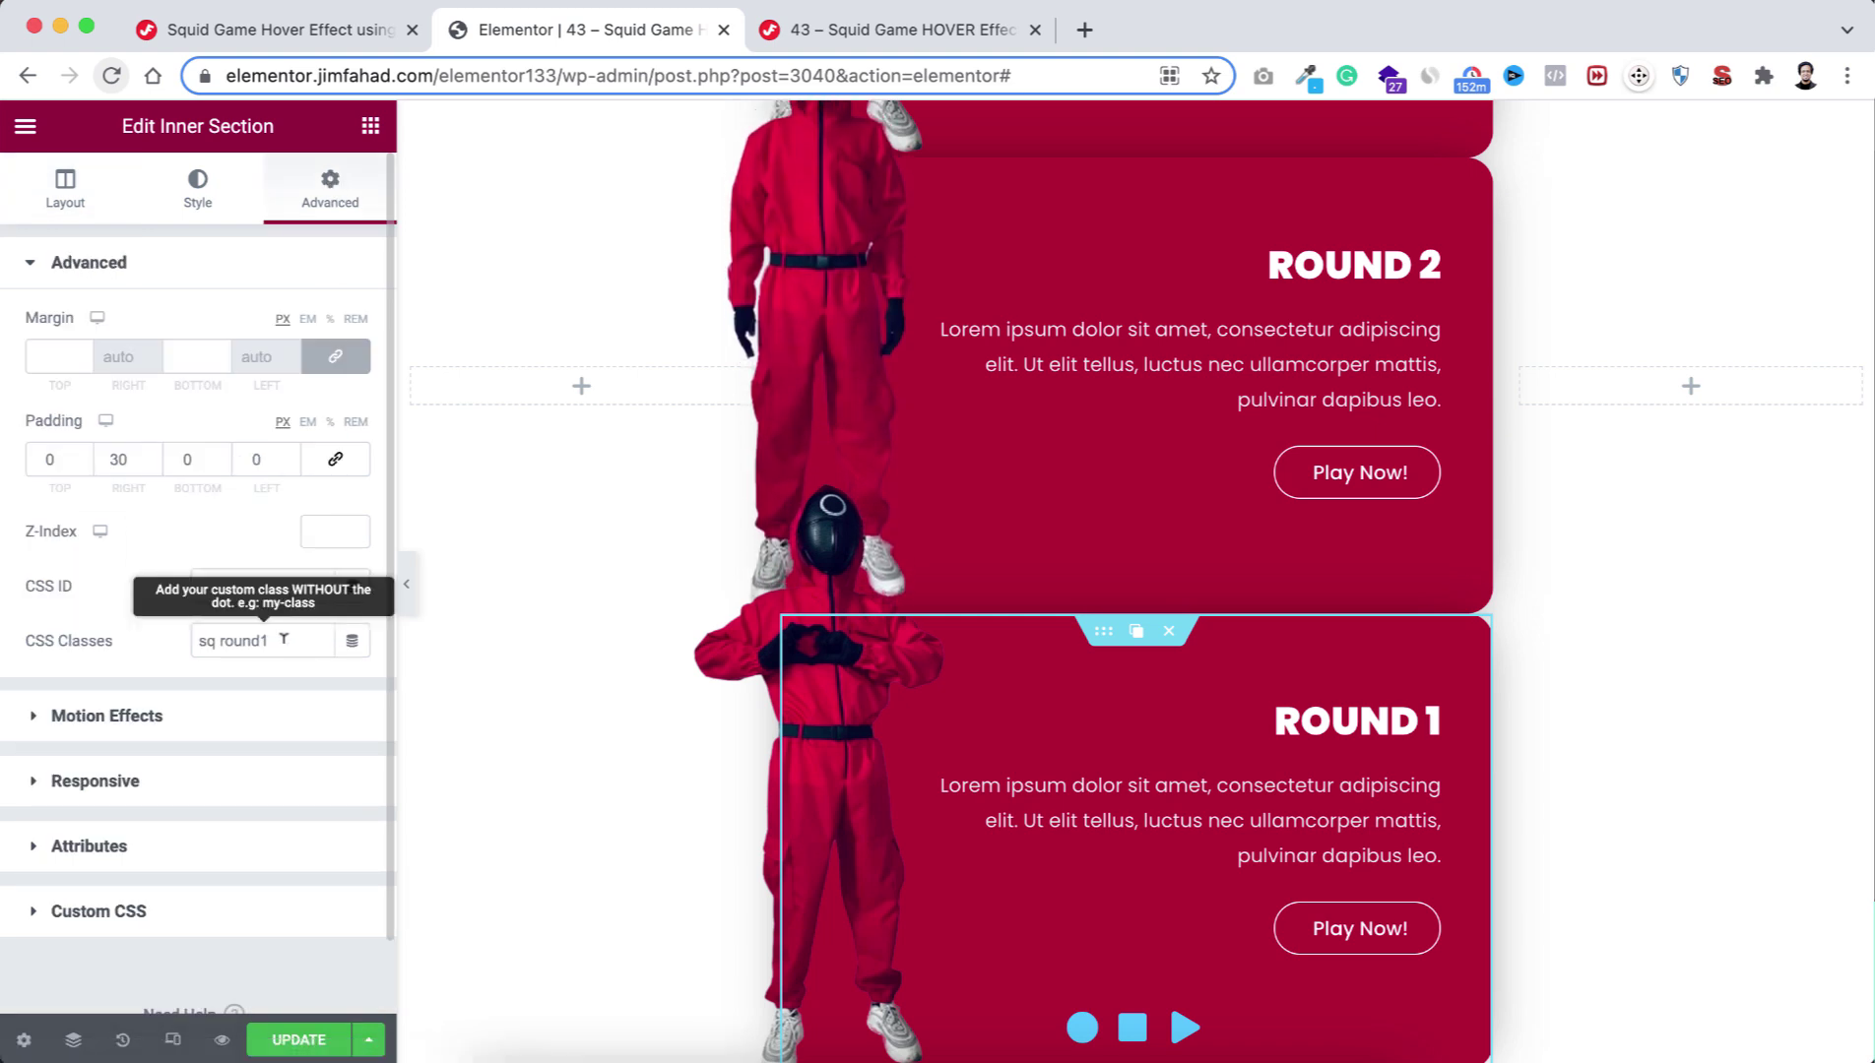
drag(260, 640, 289, 635)
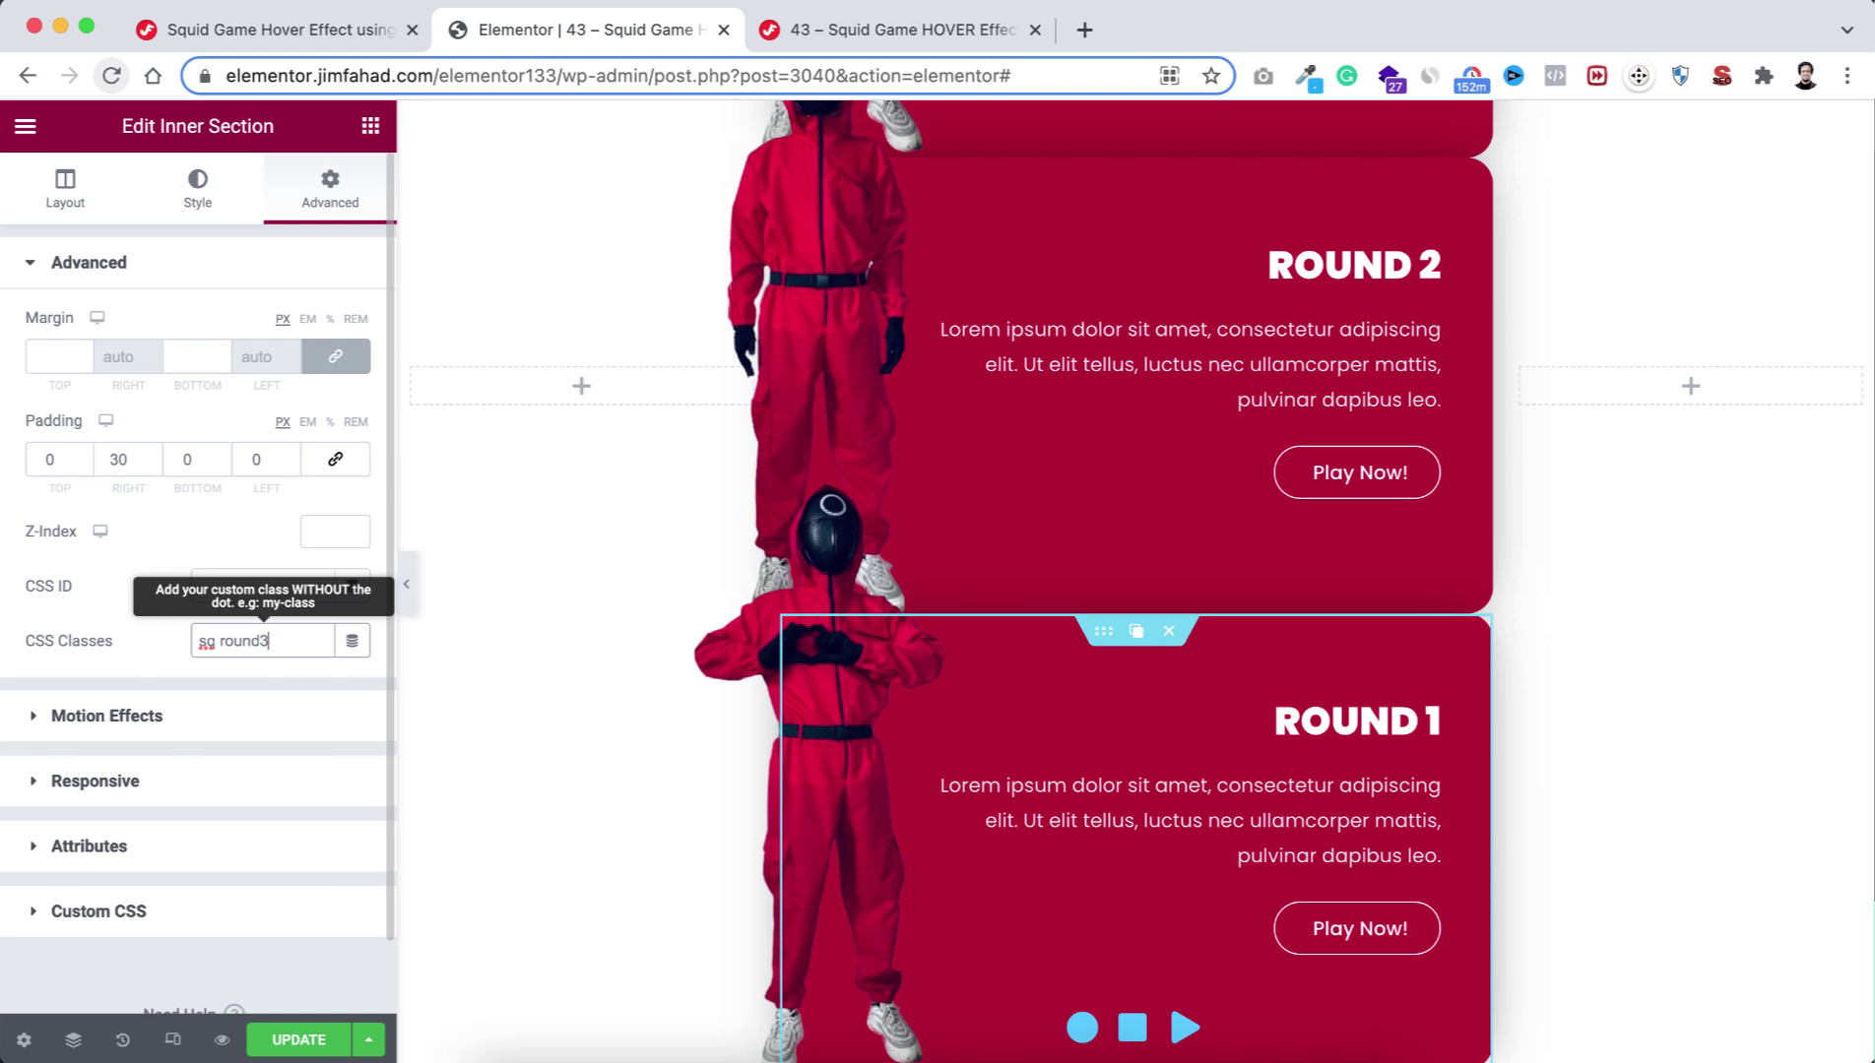
Change the third card's heading to "ROUND 3".
click(1337, 731)
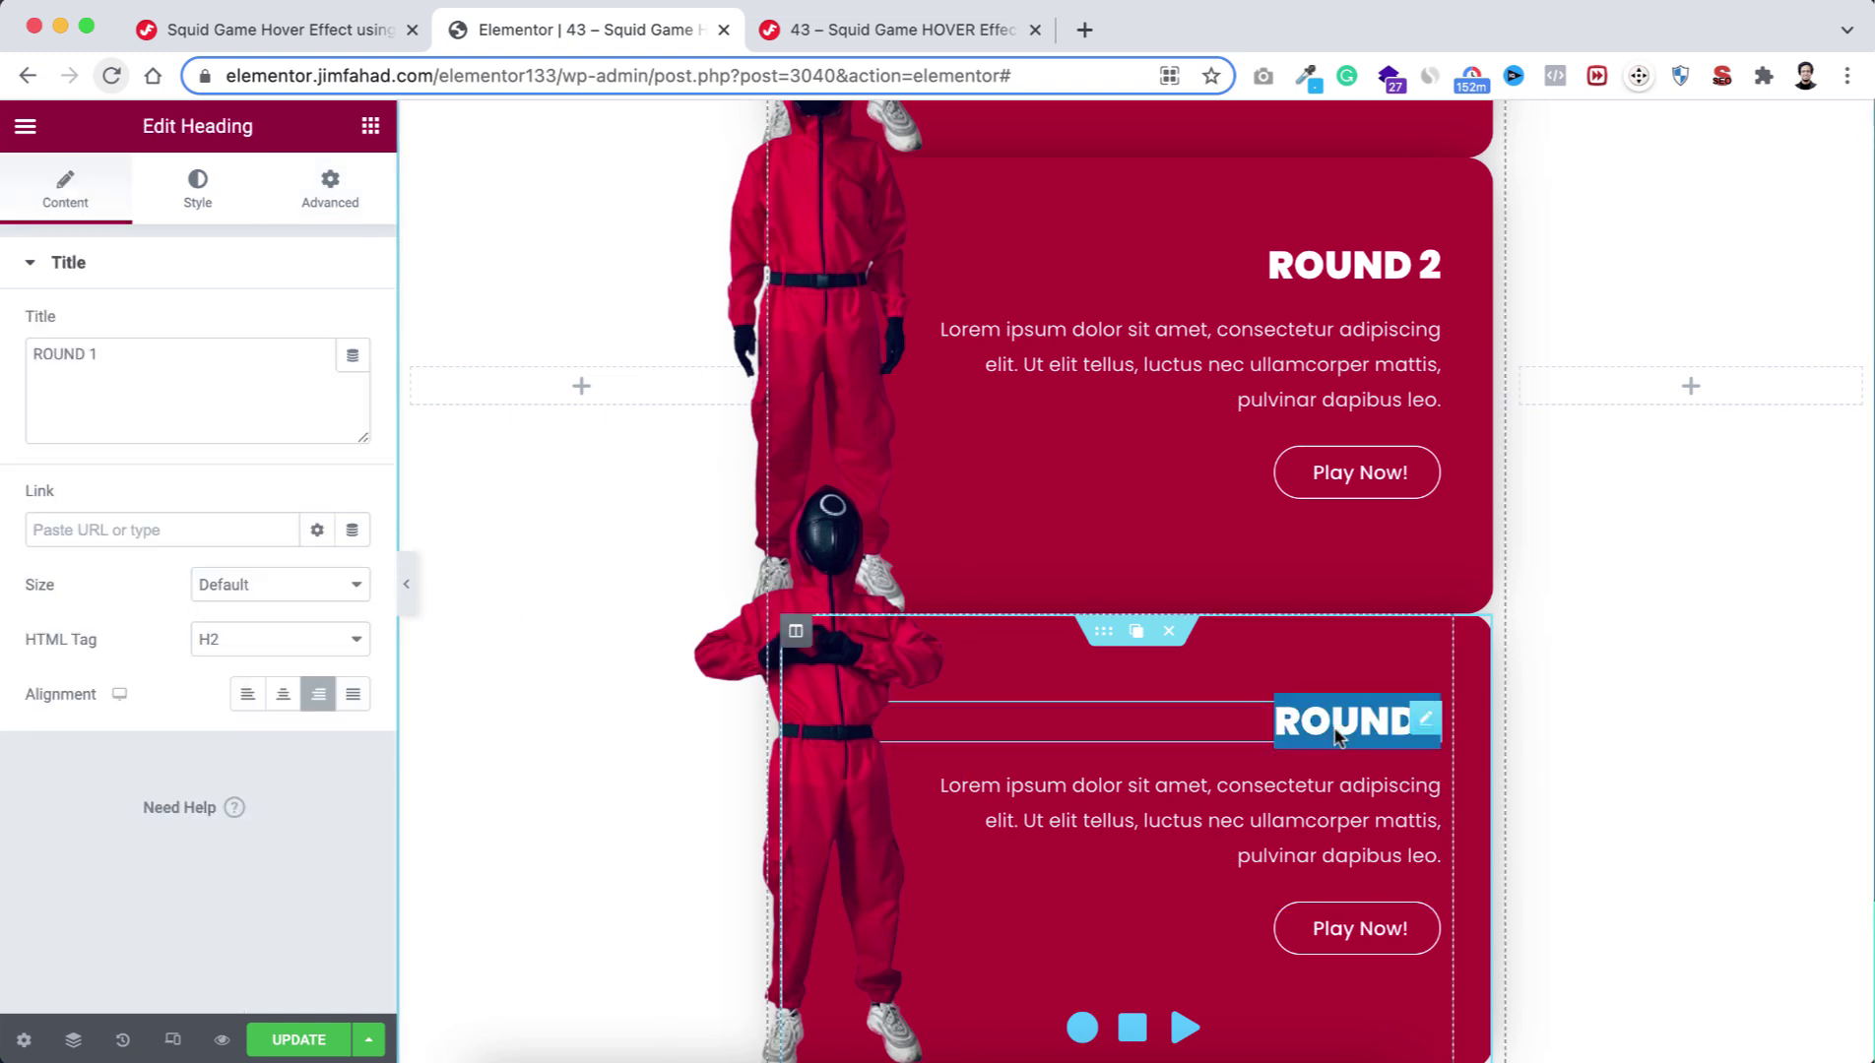
key(BackSpace)
text(3)
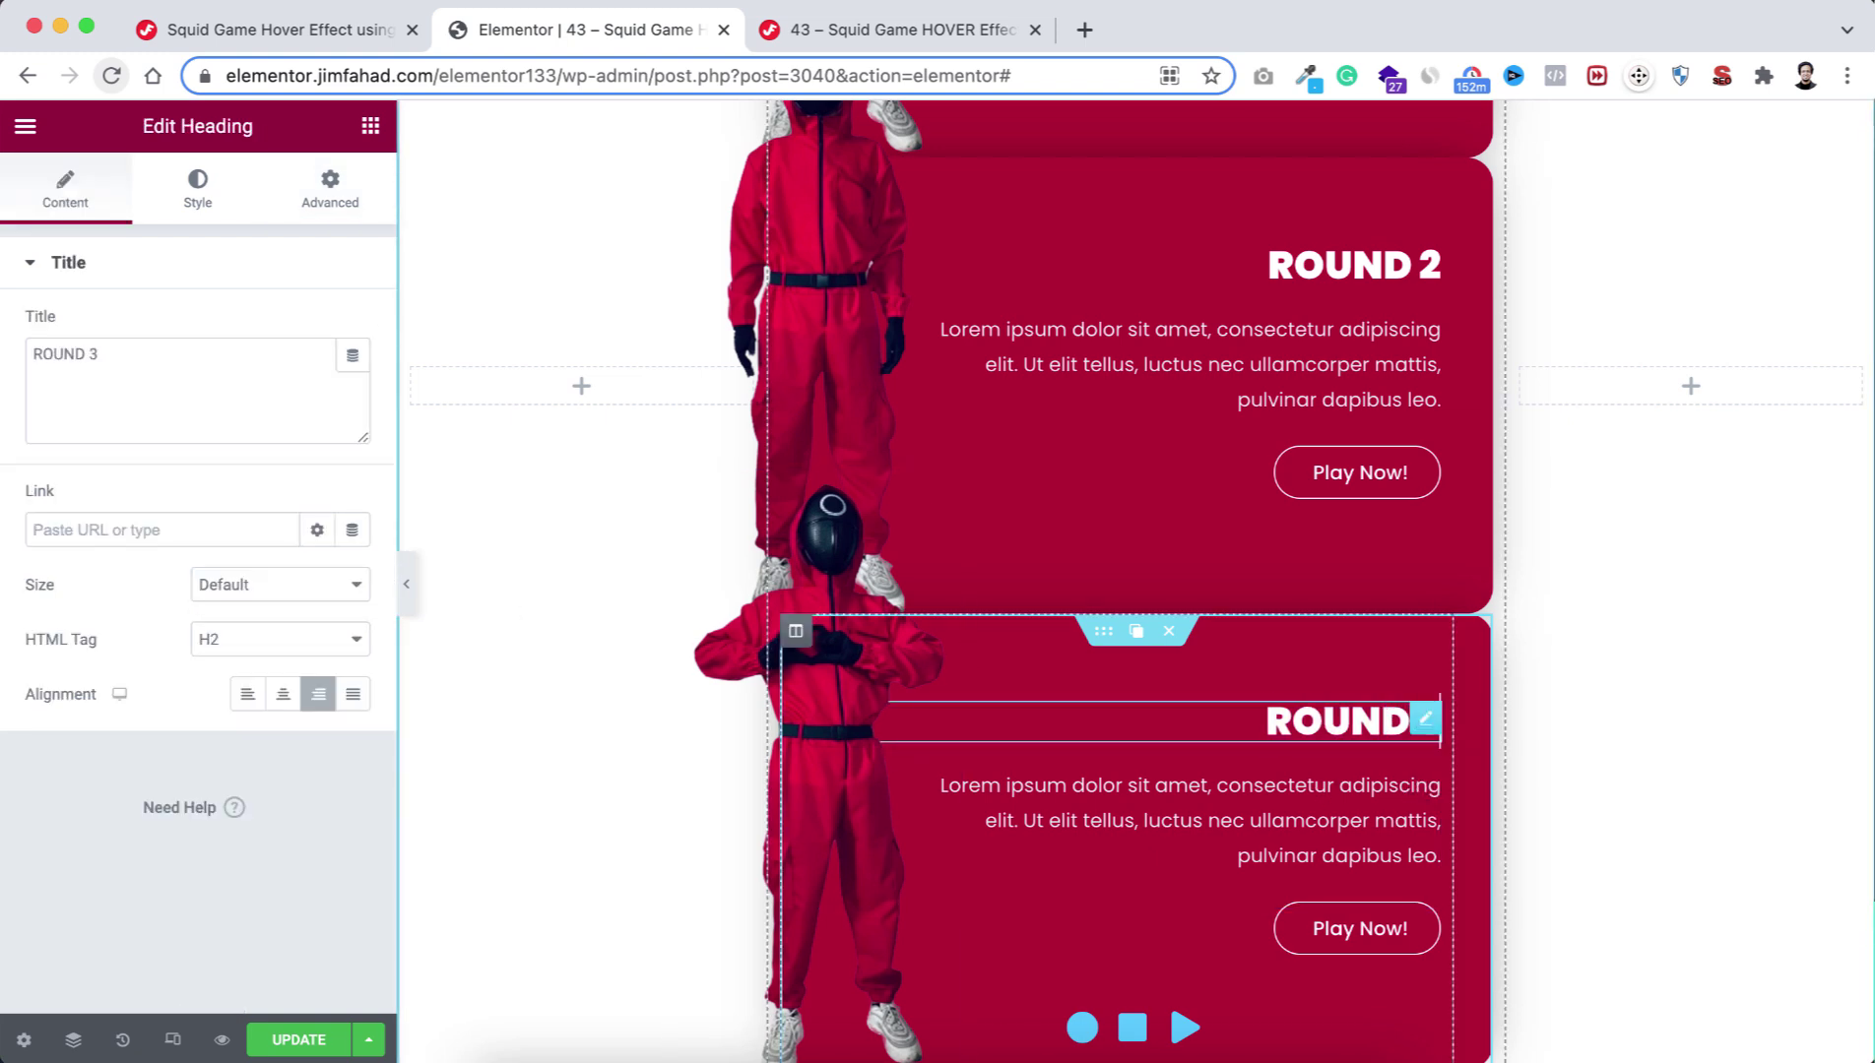
Replace the Round 3 card's character image with squid-game-3.png from the media library.
click(825, 566)
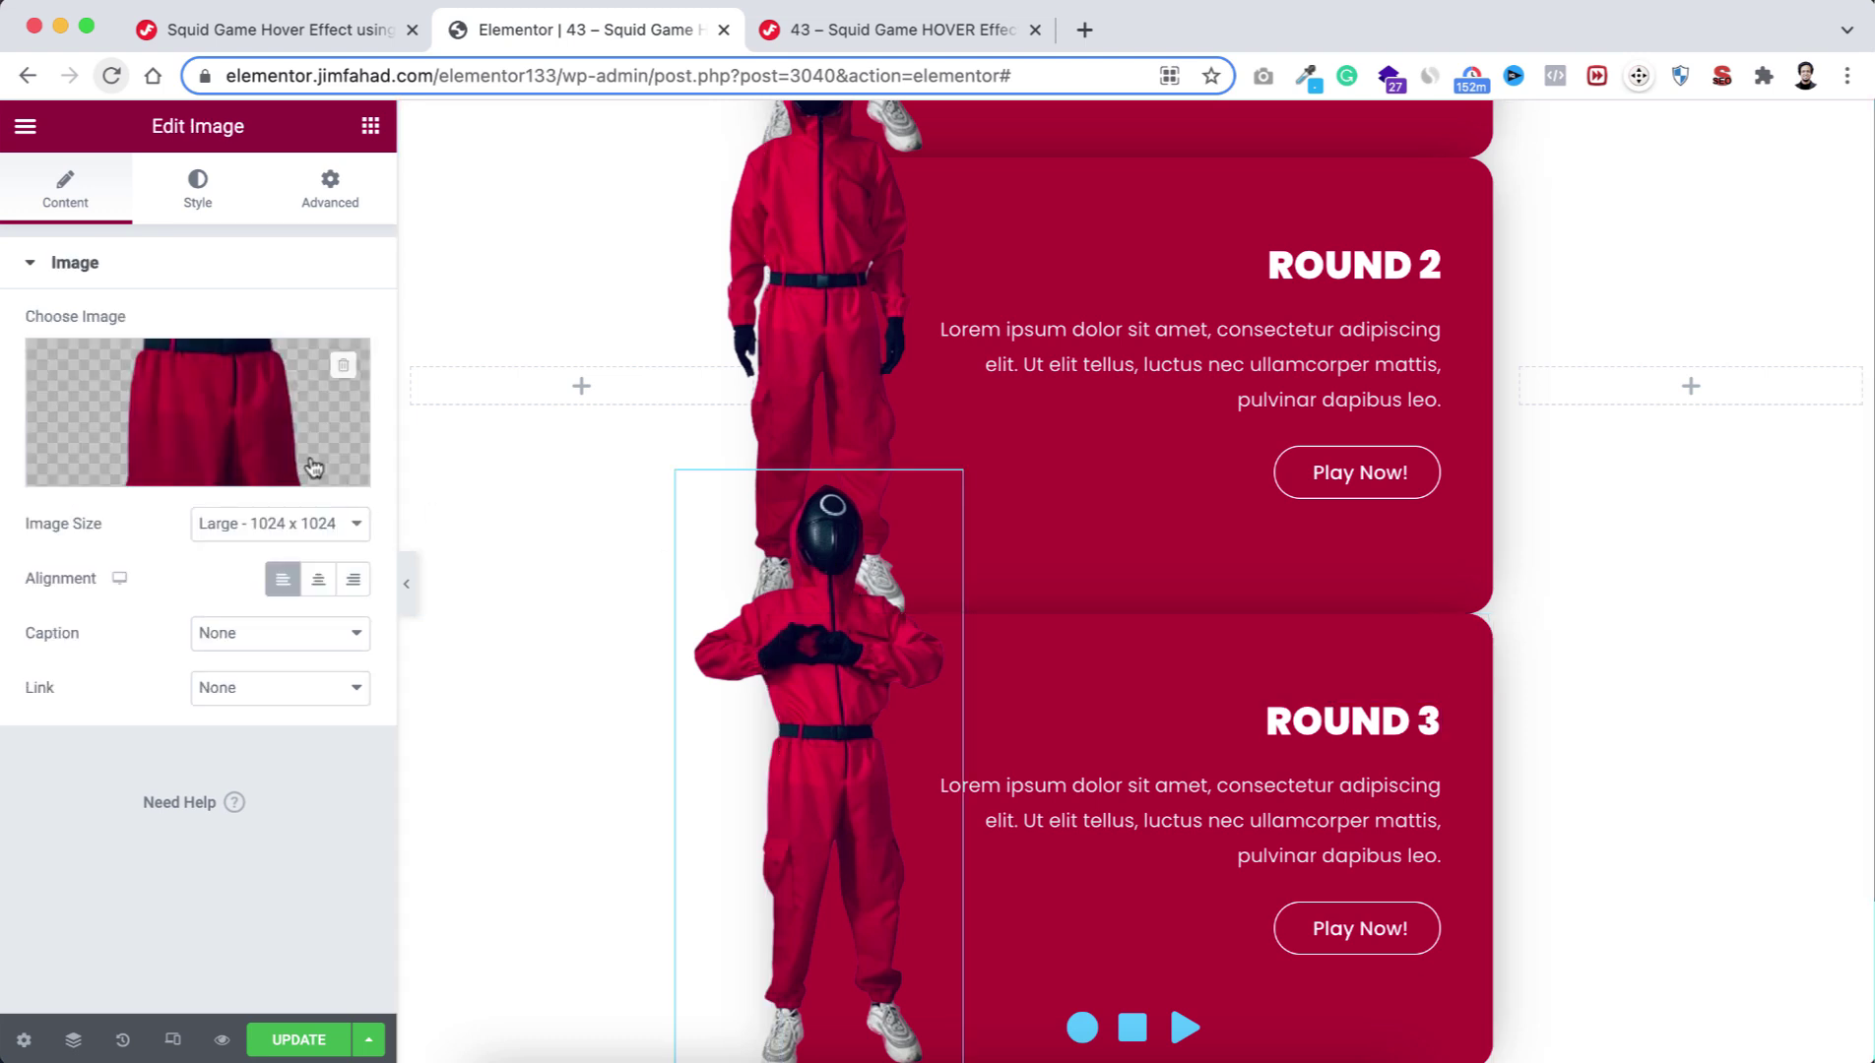
click(275, 421)
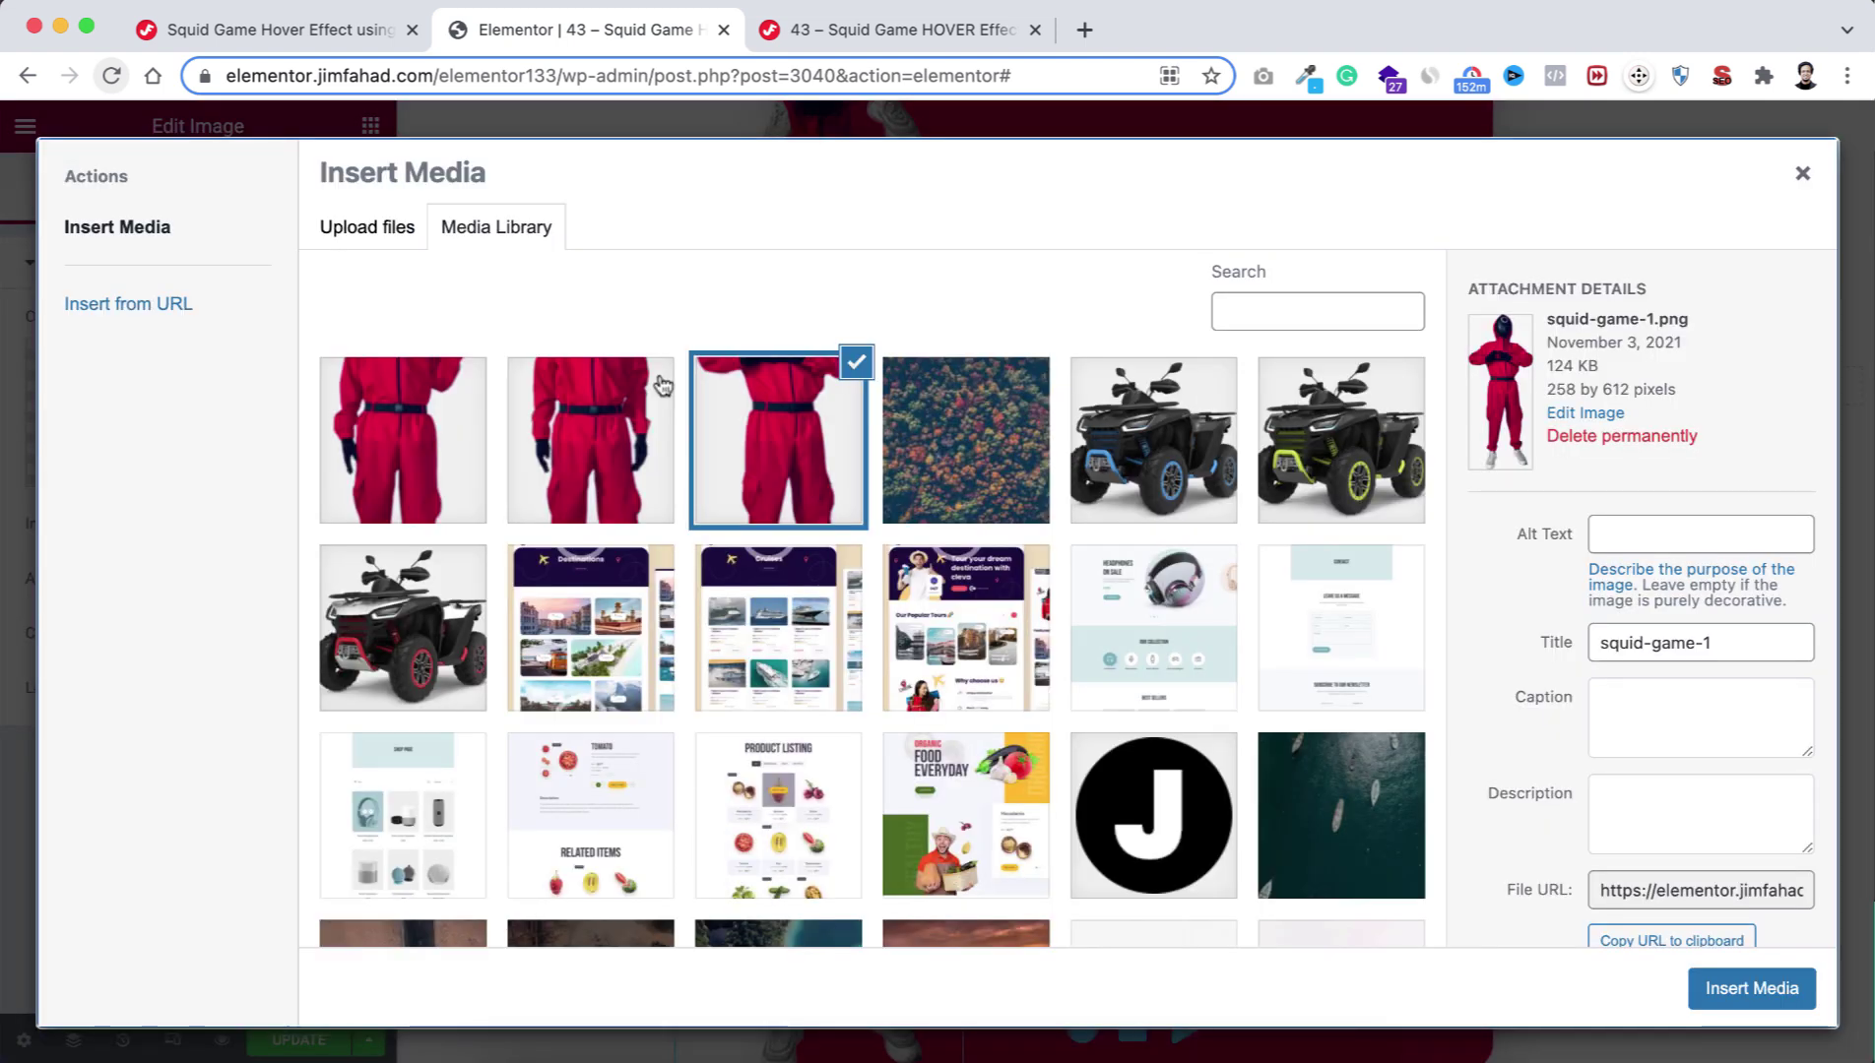
click(409, 450)
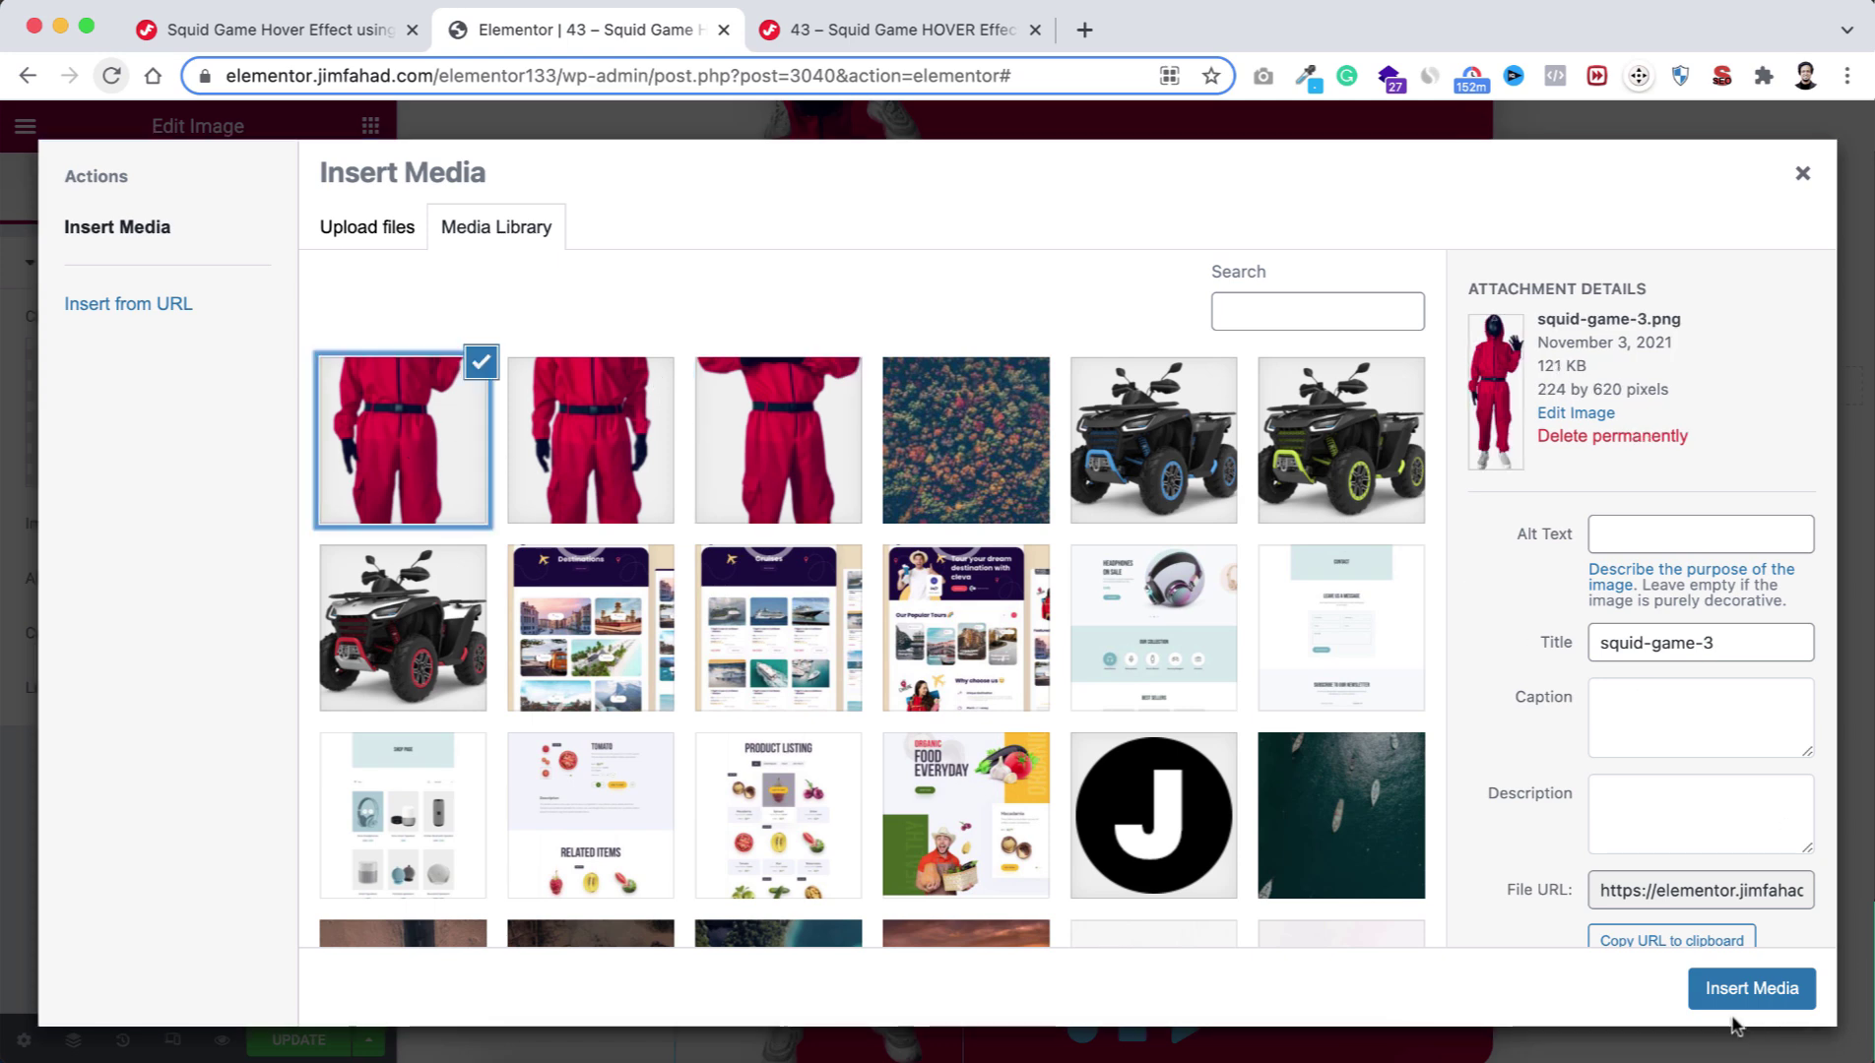
click(1744, 990)
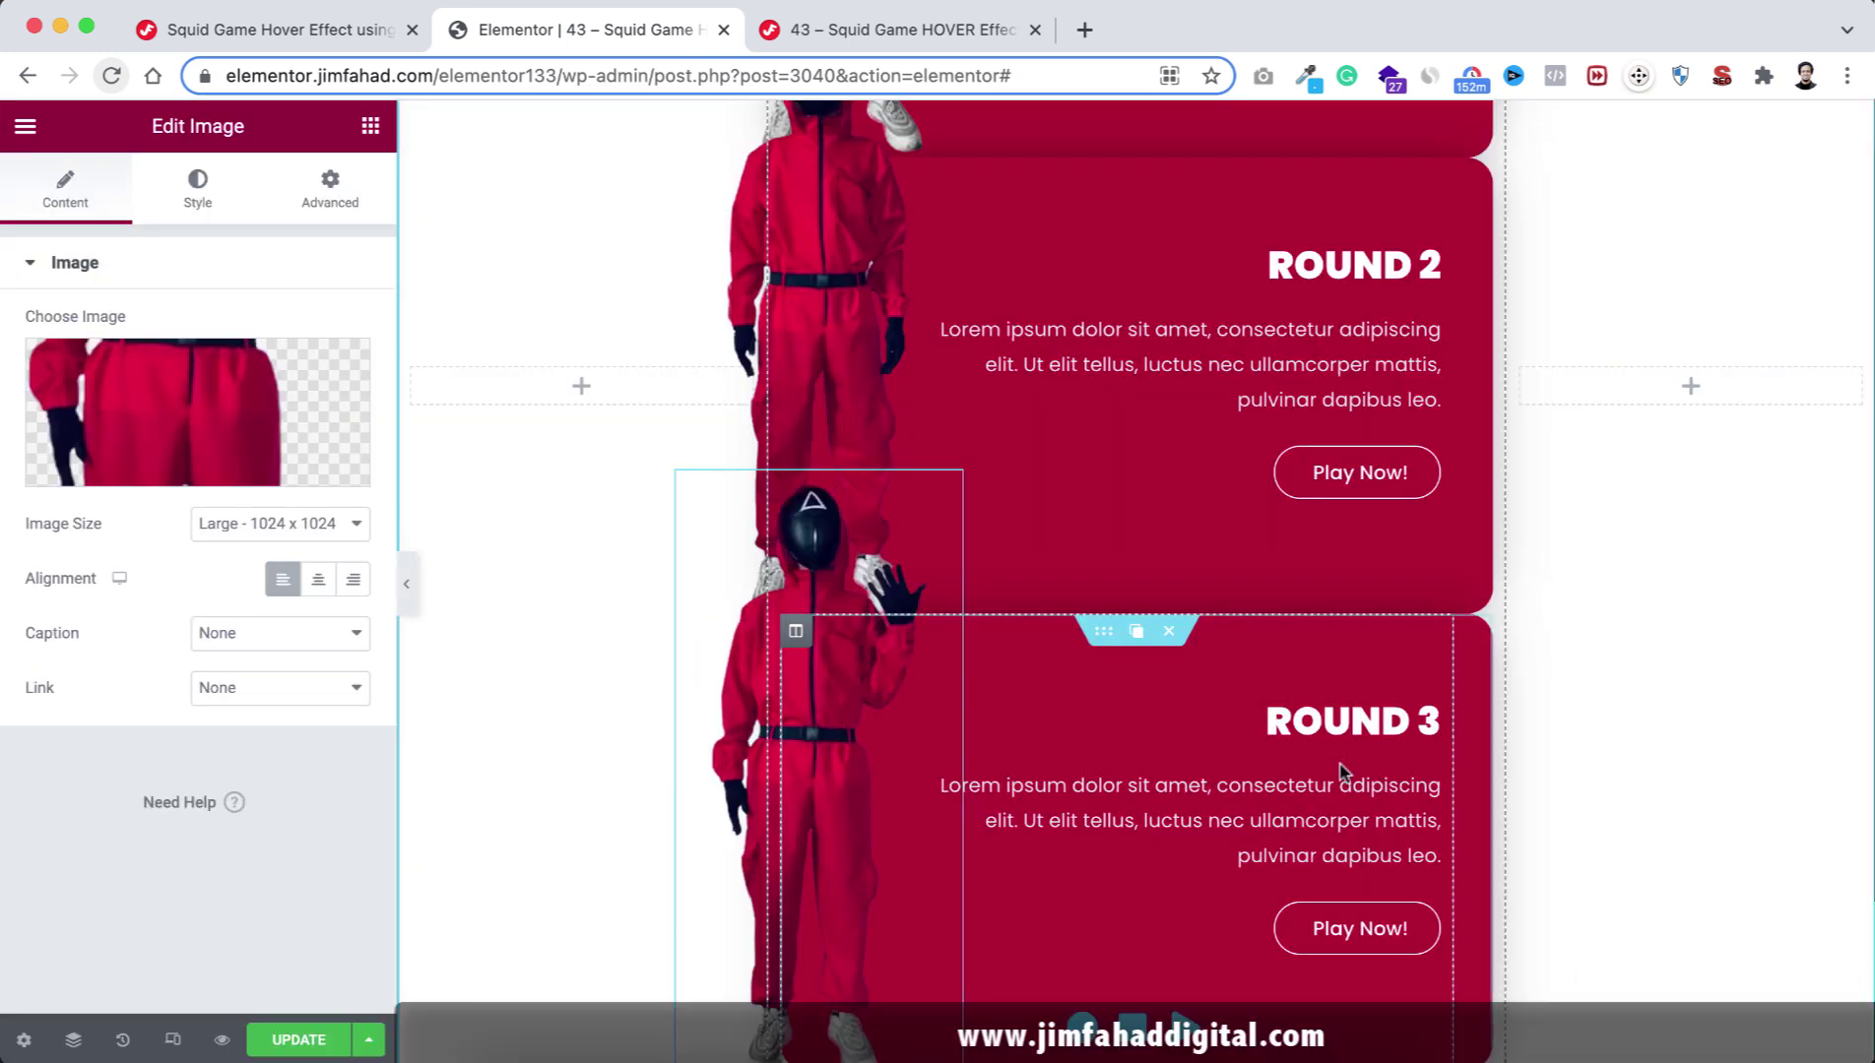
Open the custom CSS of the outer section holding the cards and add two new lines below the mobile media query.
scroll(1243, 589, up, 5)
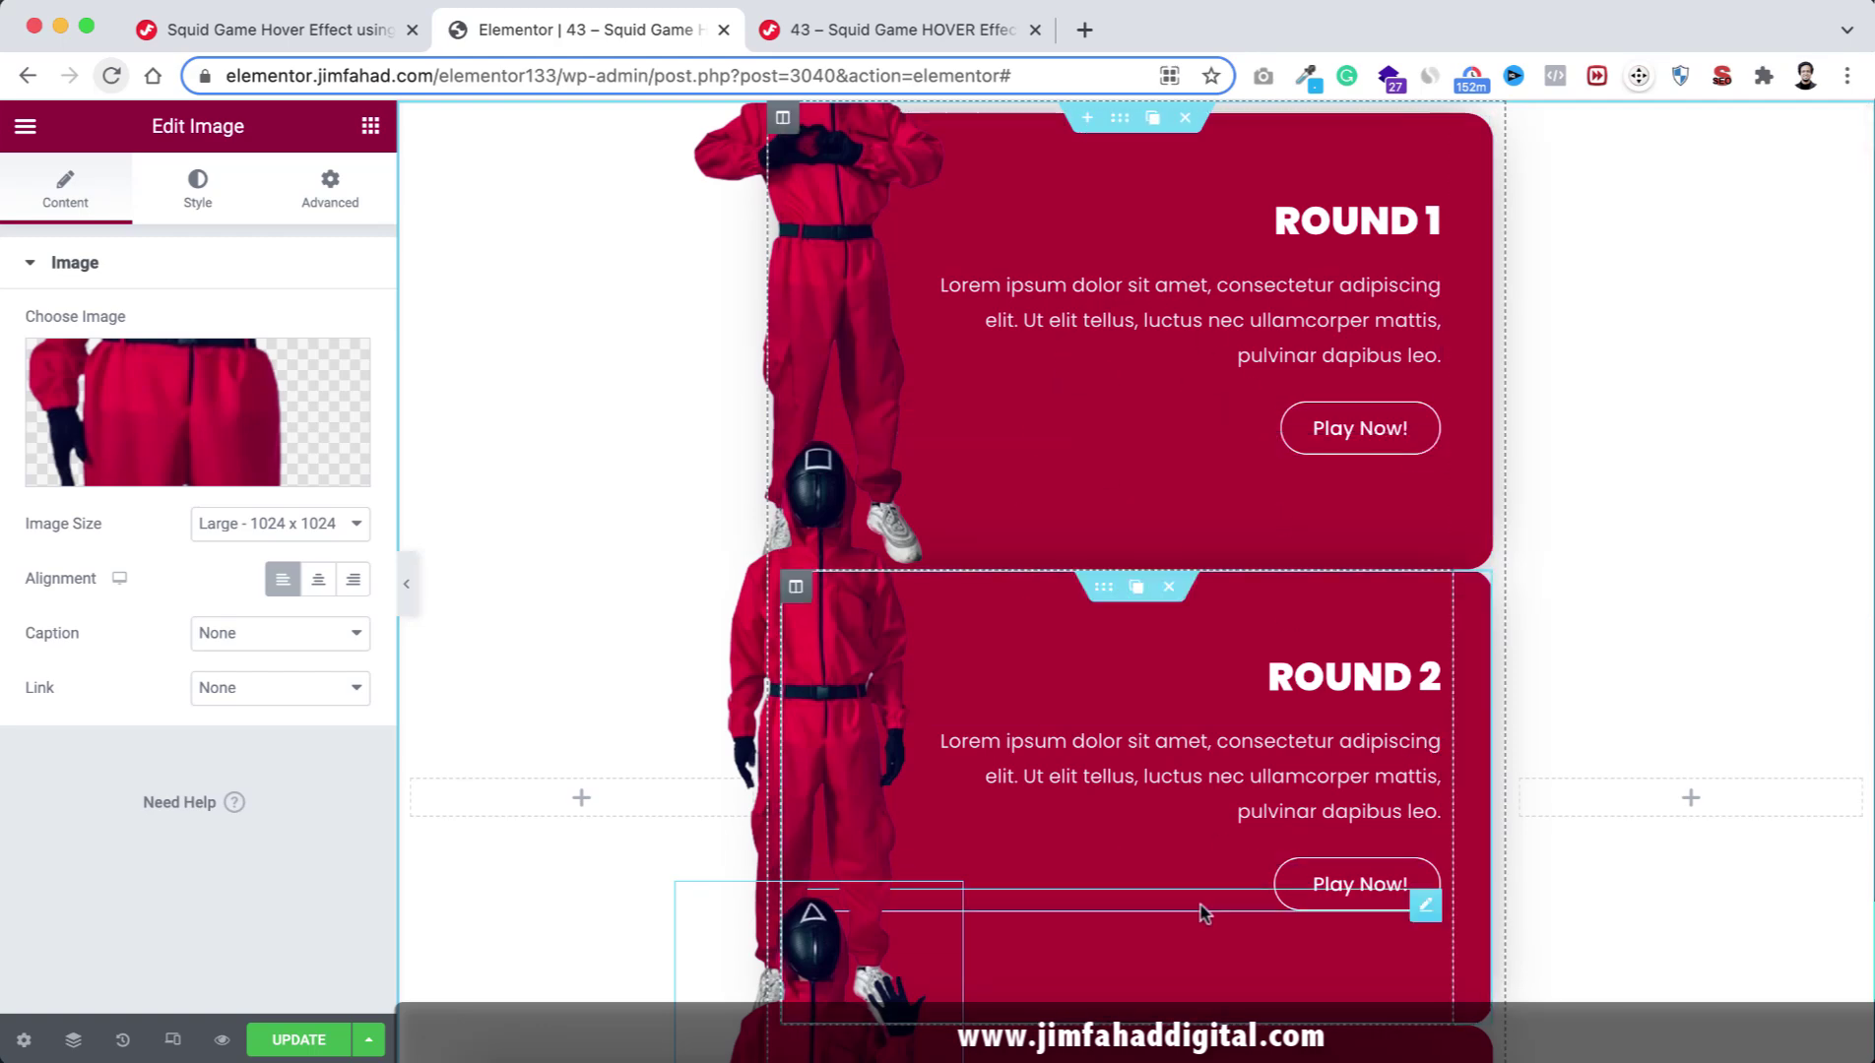
scroll(1199, 912, down, 6)
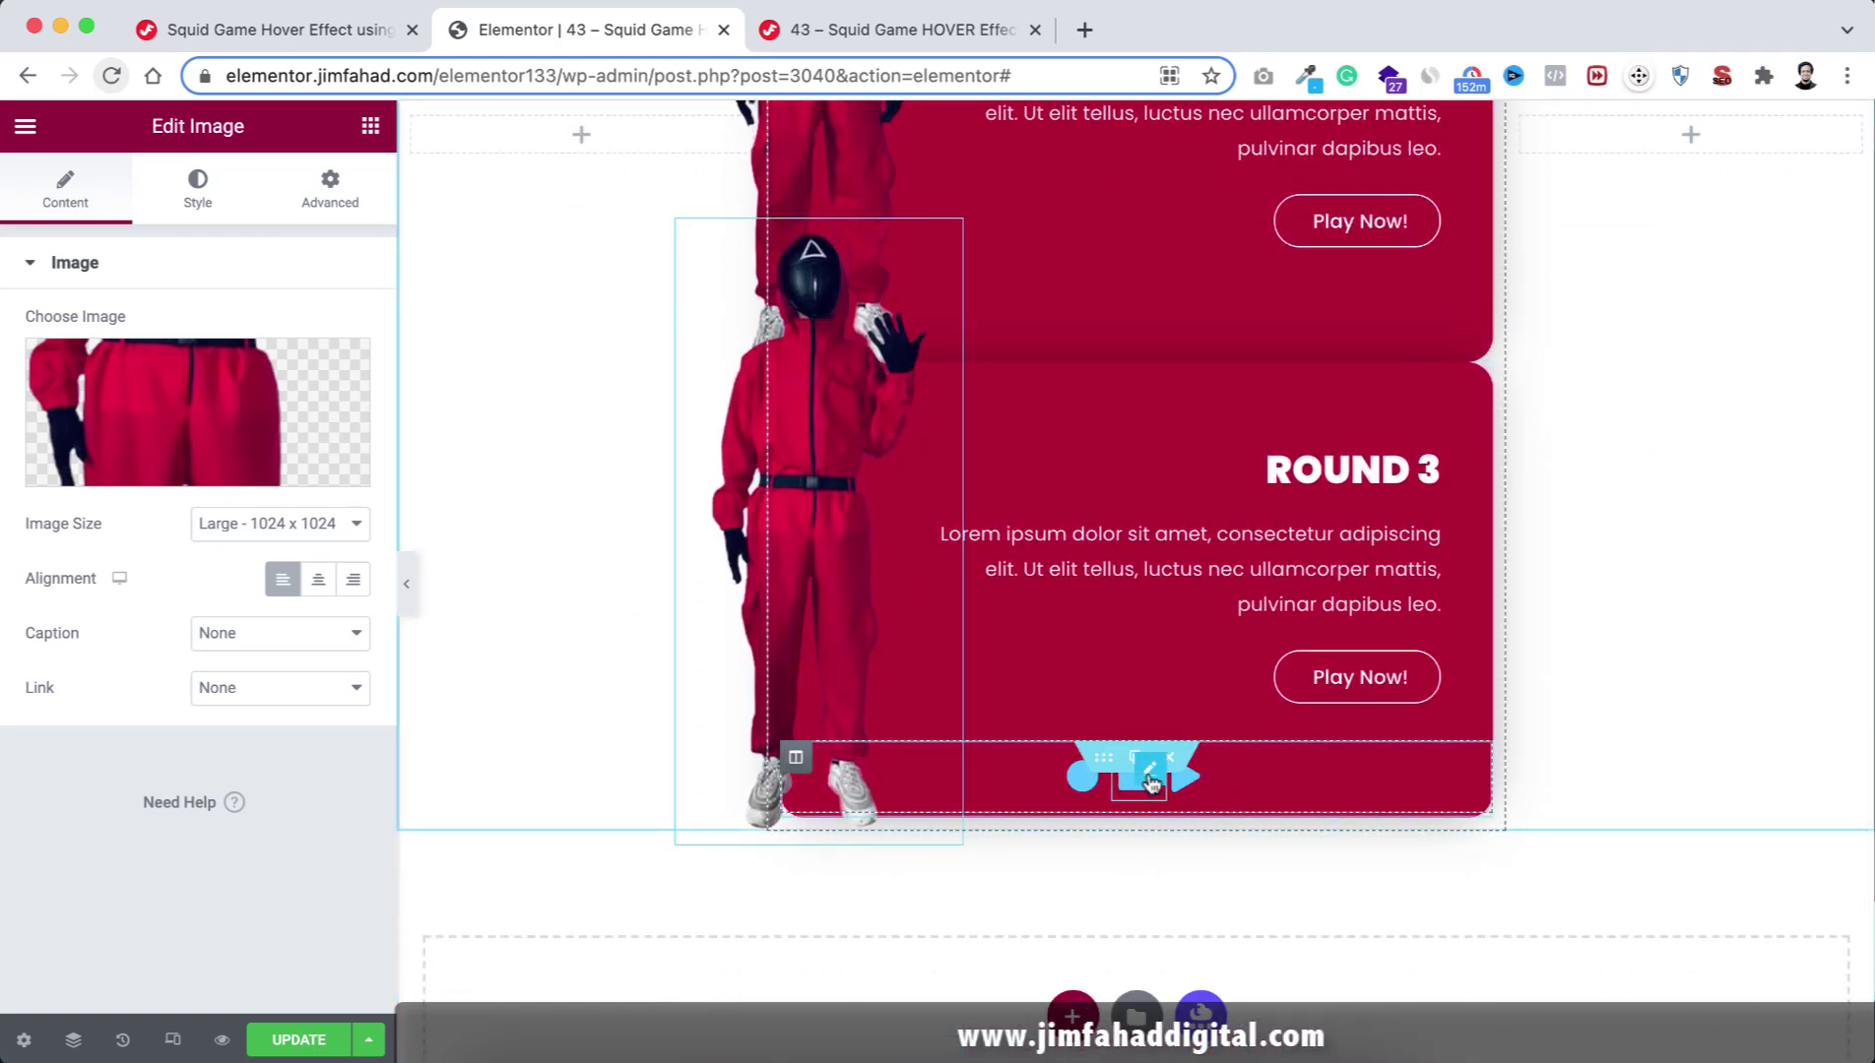
scroll(1087, 689, up, 3)
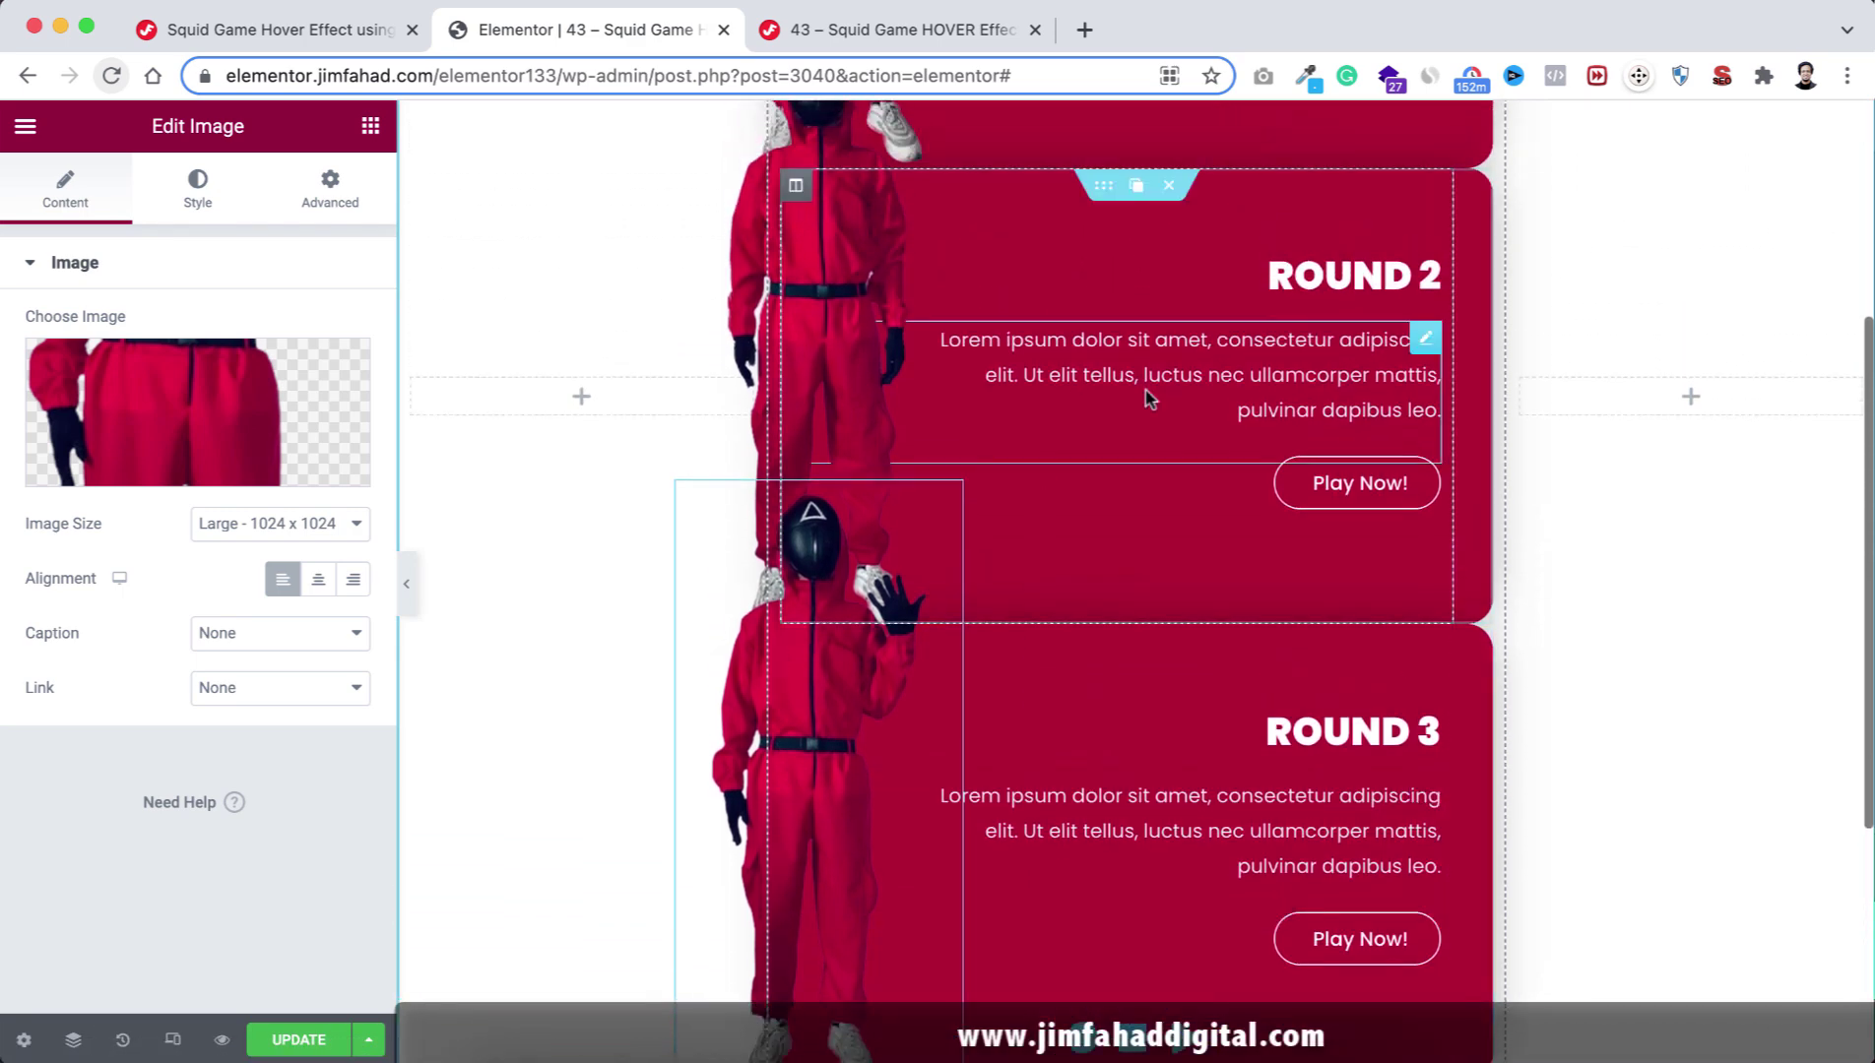
scroll(1097, 380, up, 3)
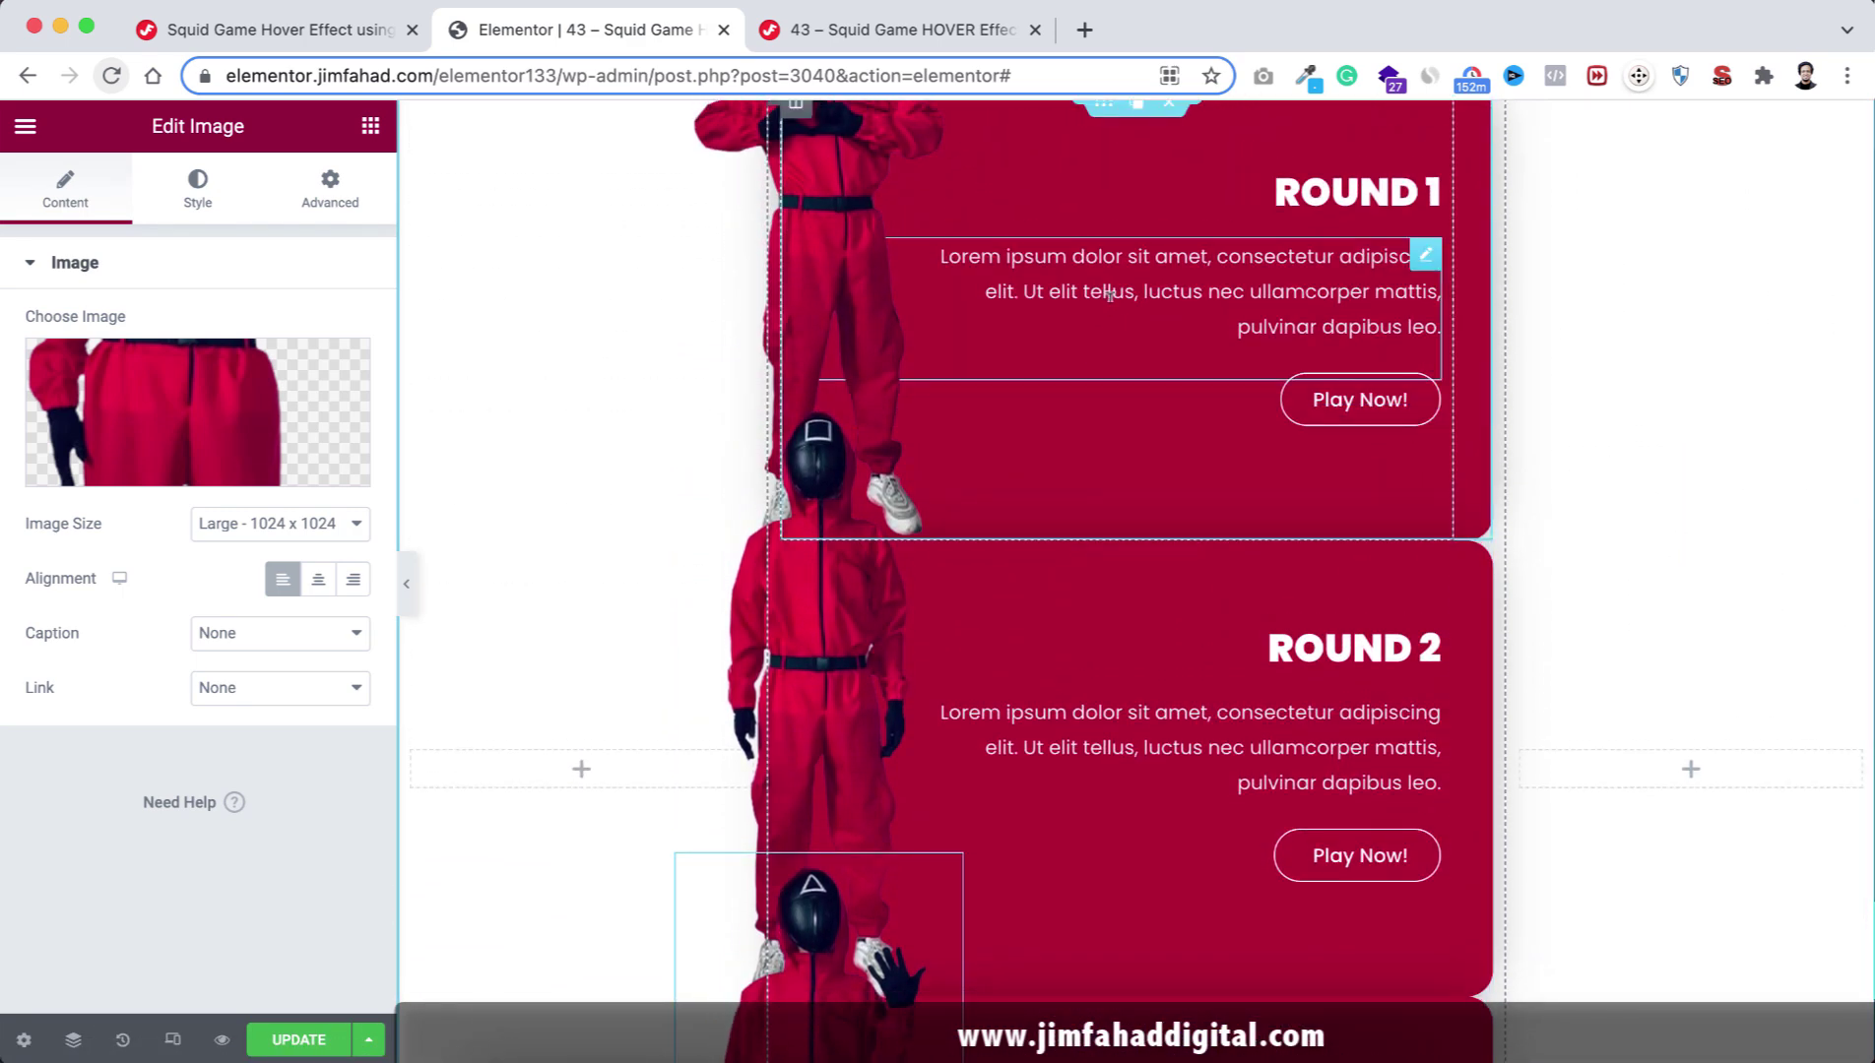
scroll(1101, 254, up, 1)
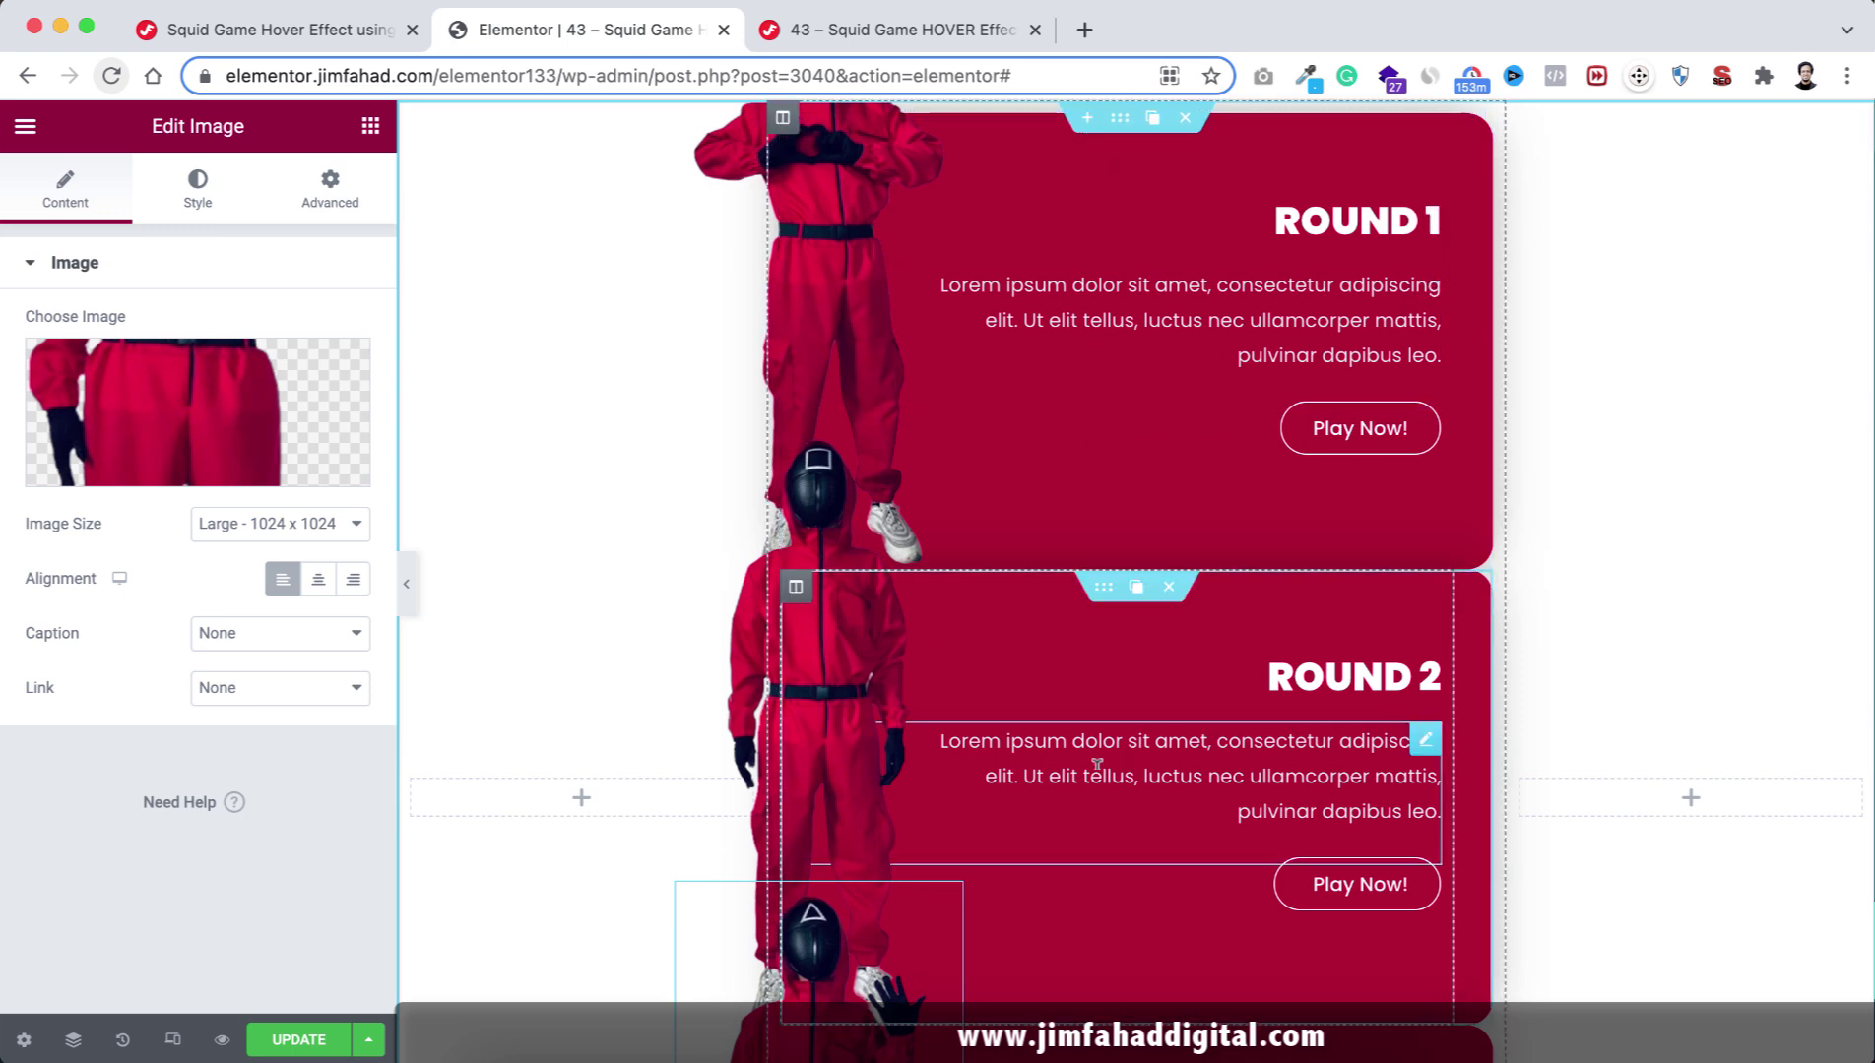
click(1120, 119)
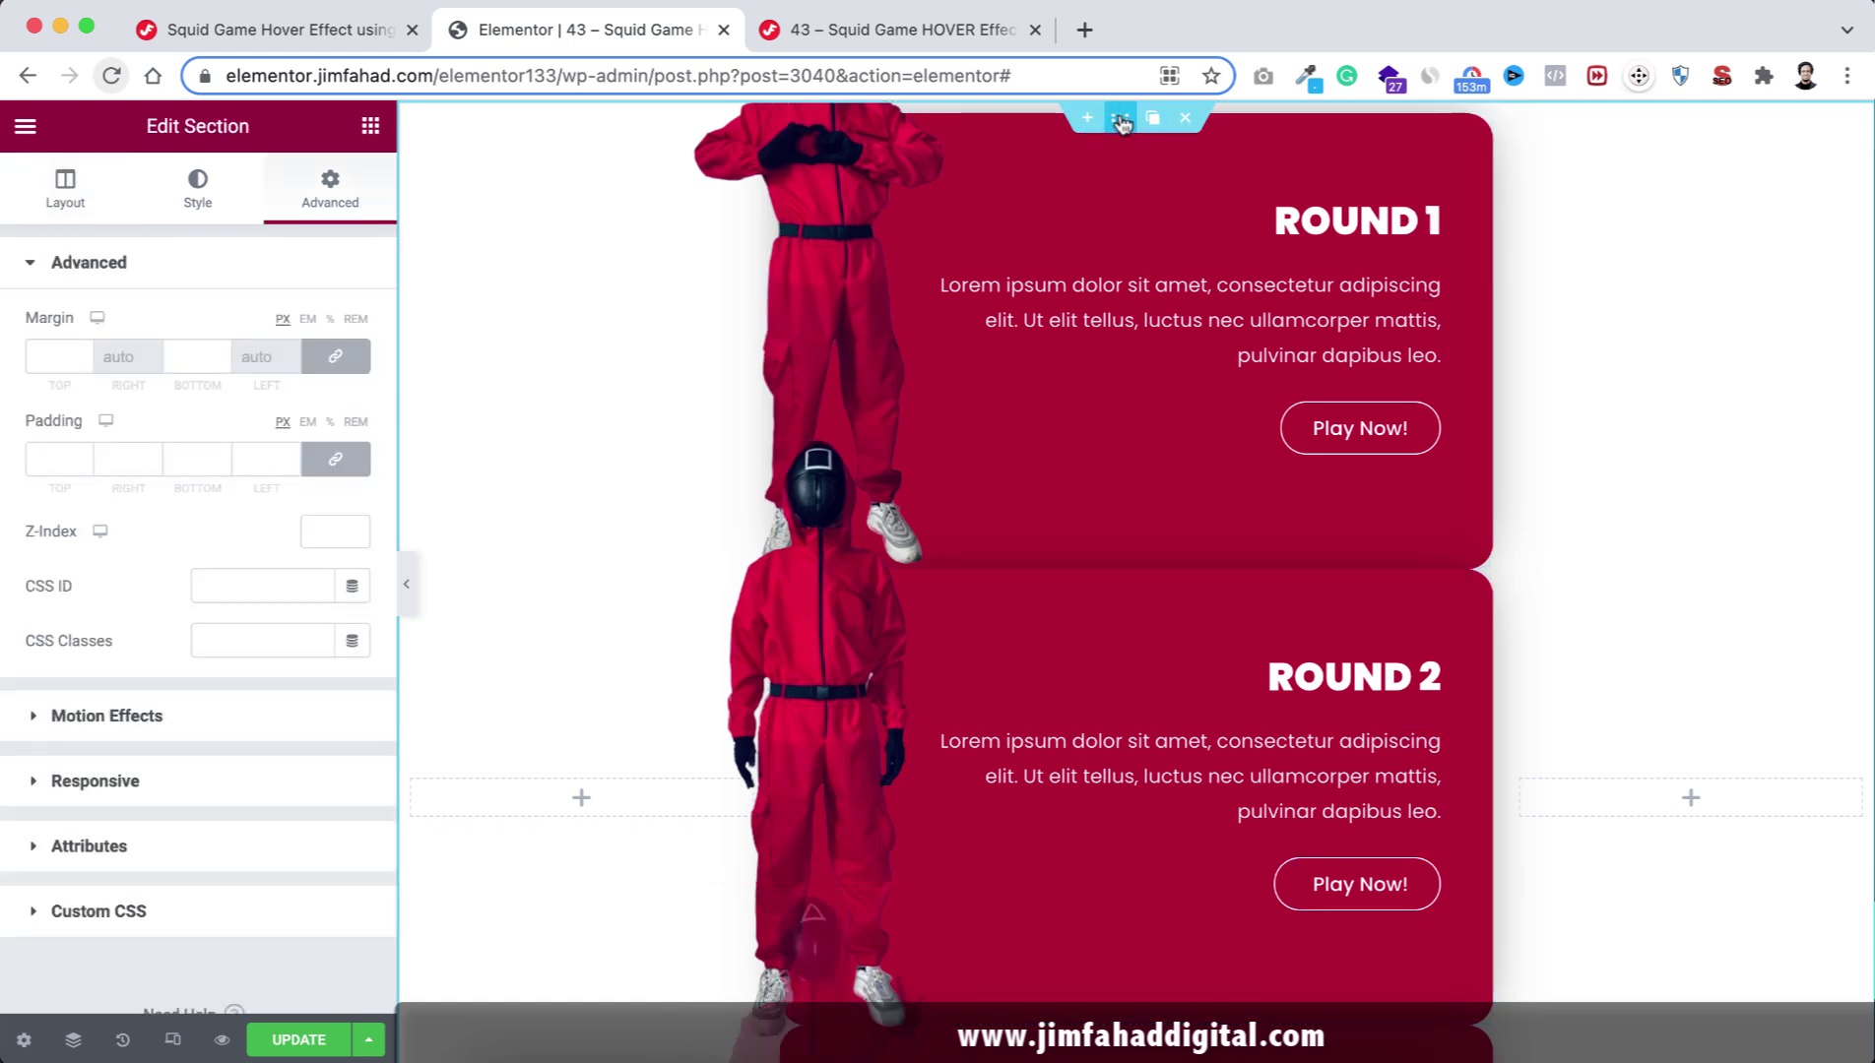
scroll(238, 796, down, 2)
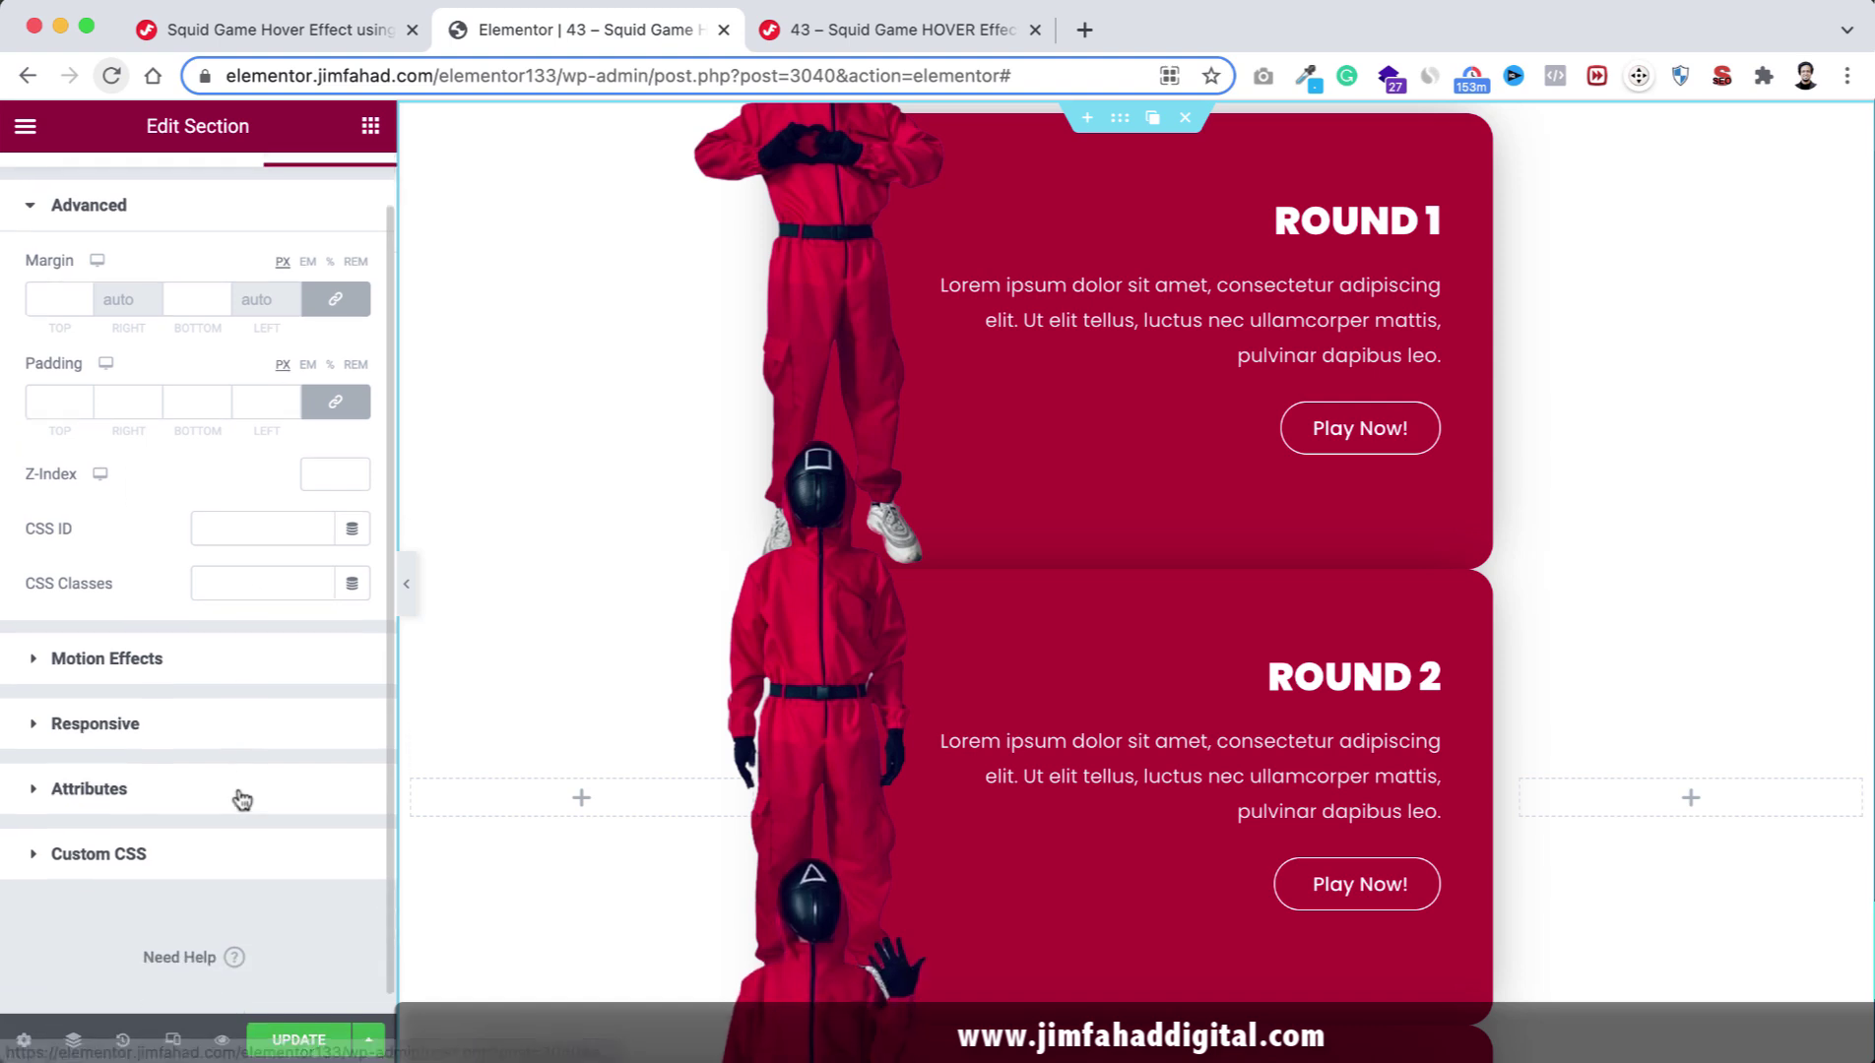
click(99, 833)
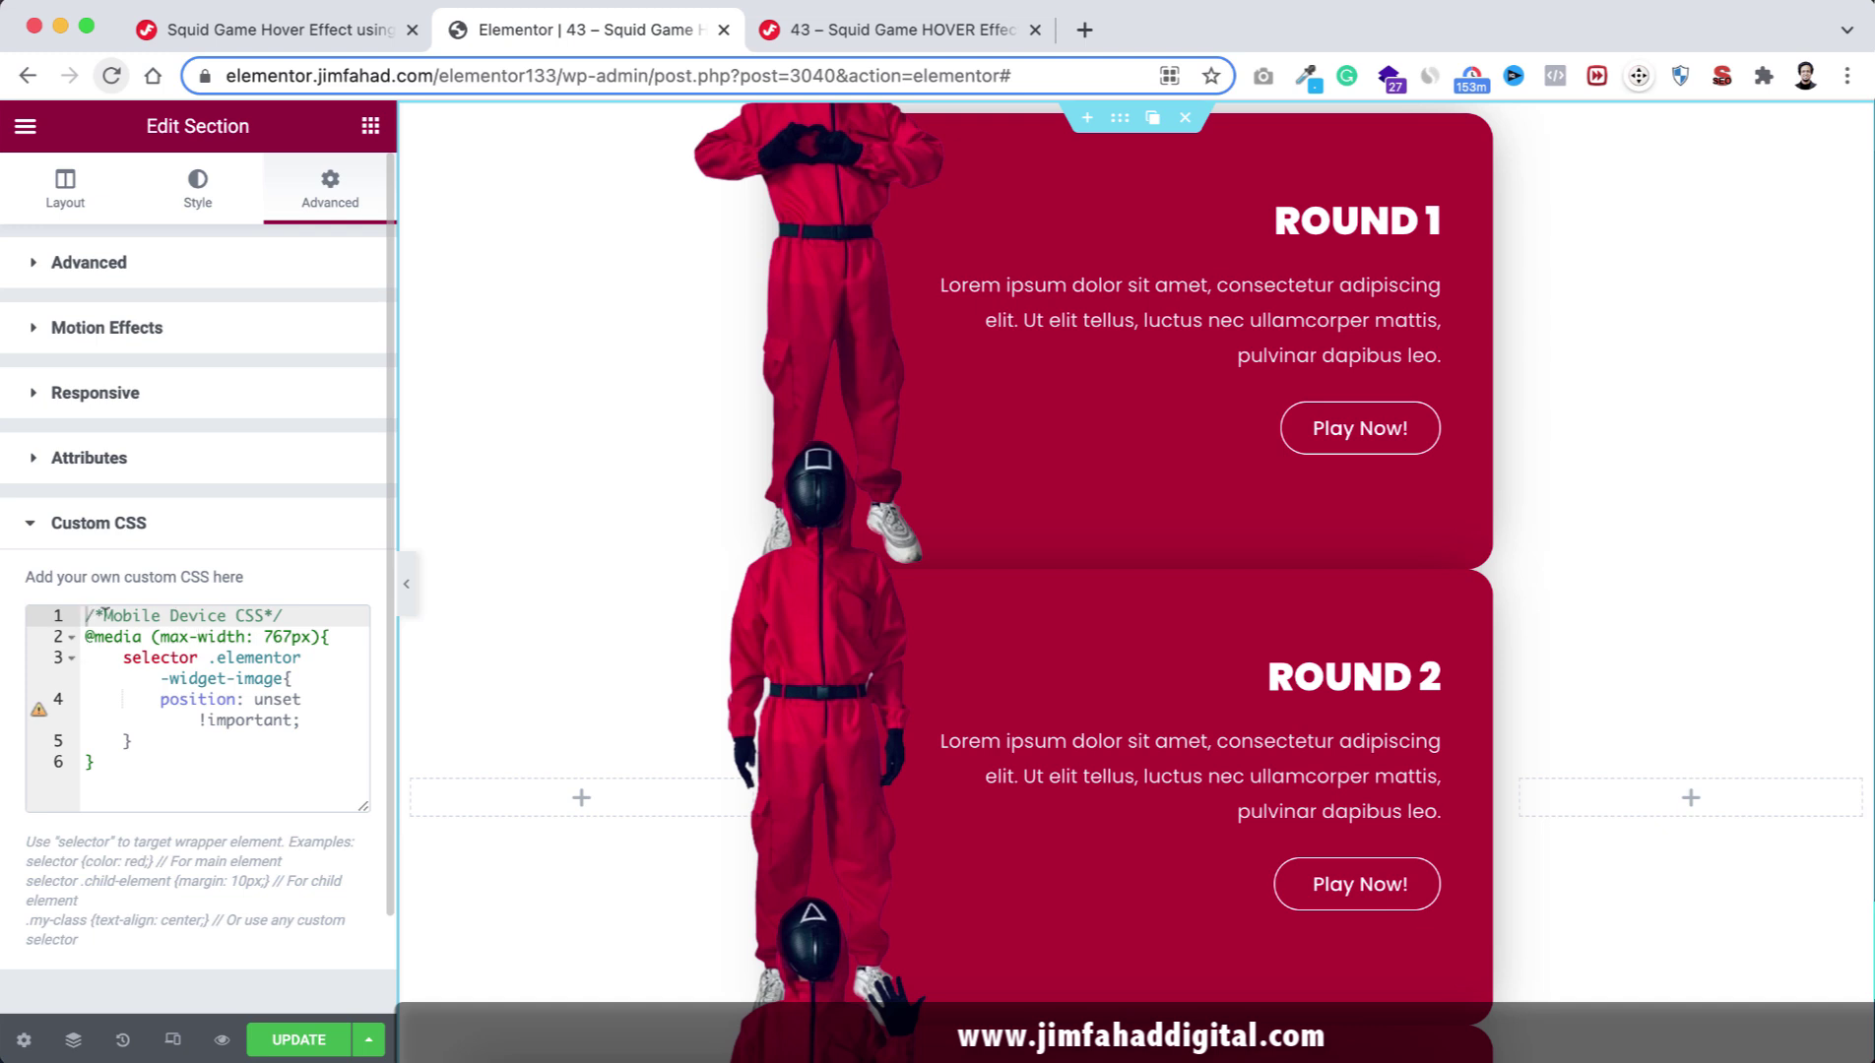
click(104, 759)
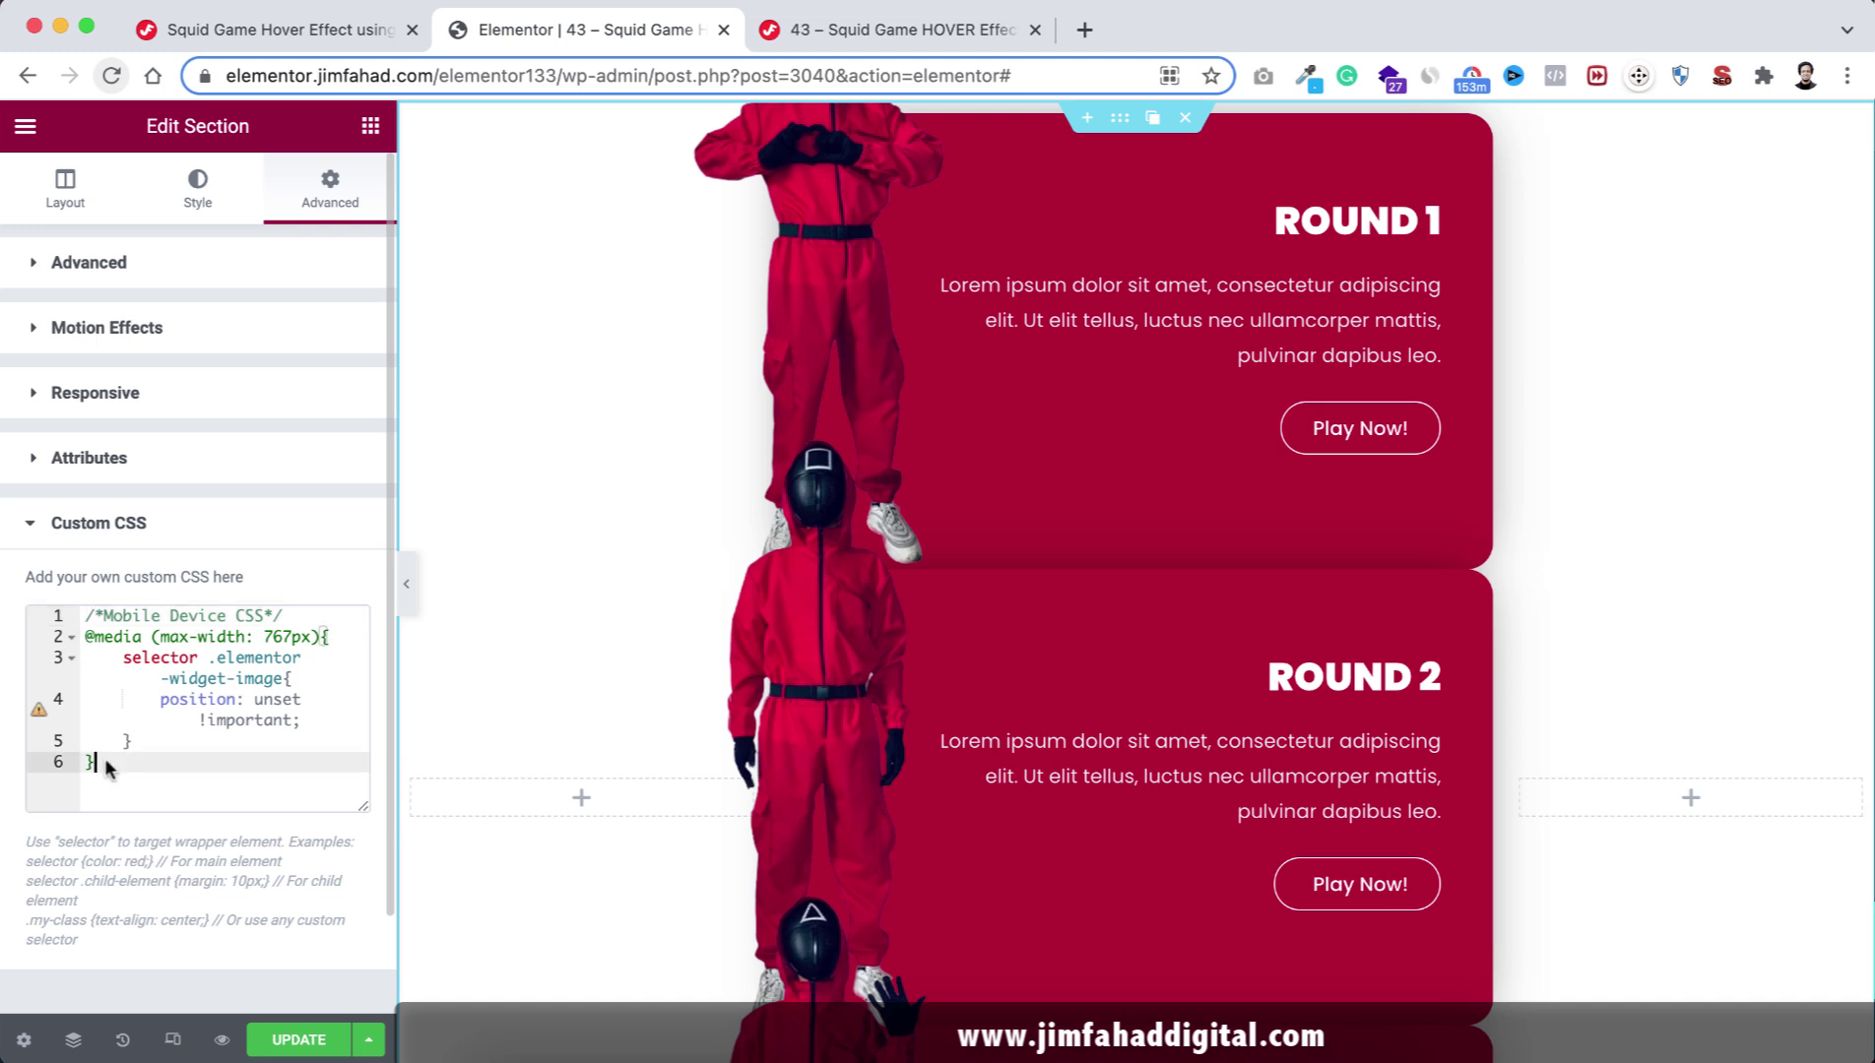
key(Return)
key(Return)
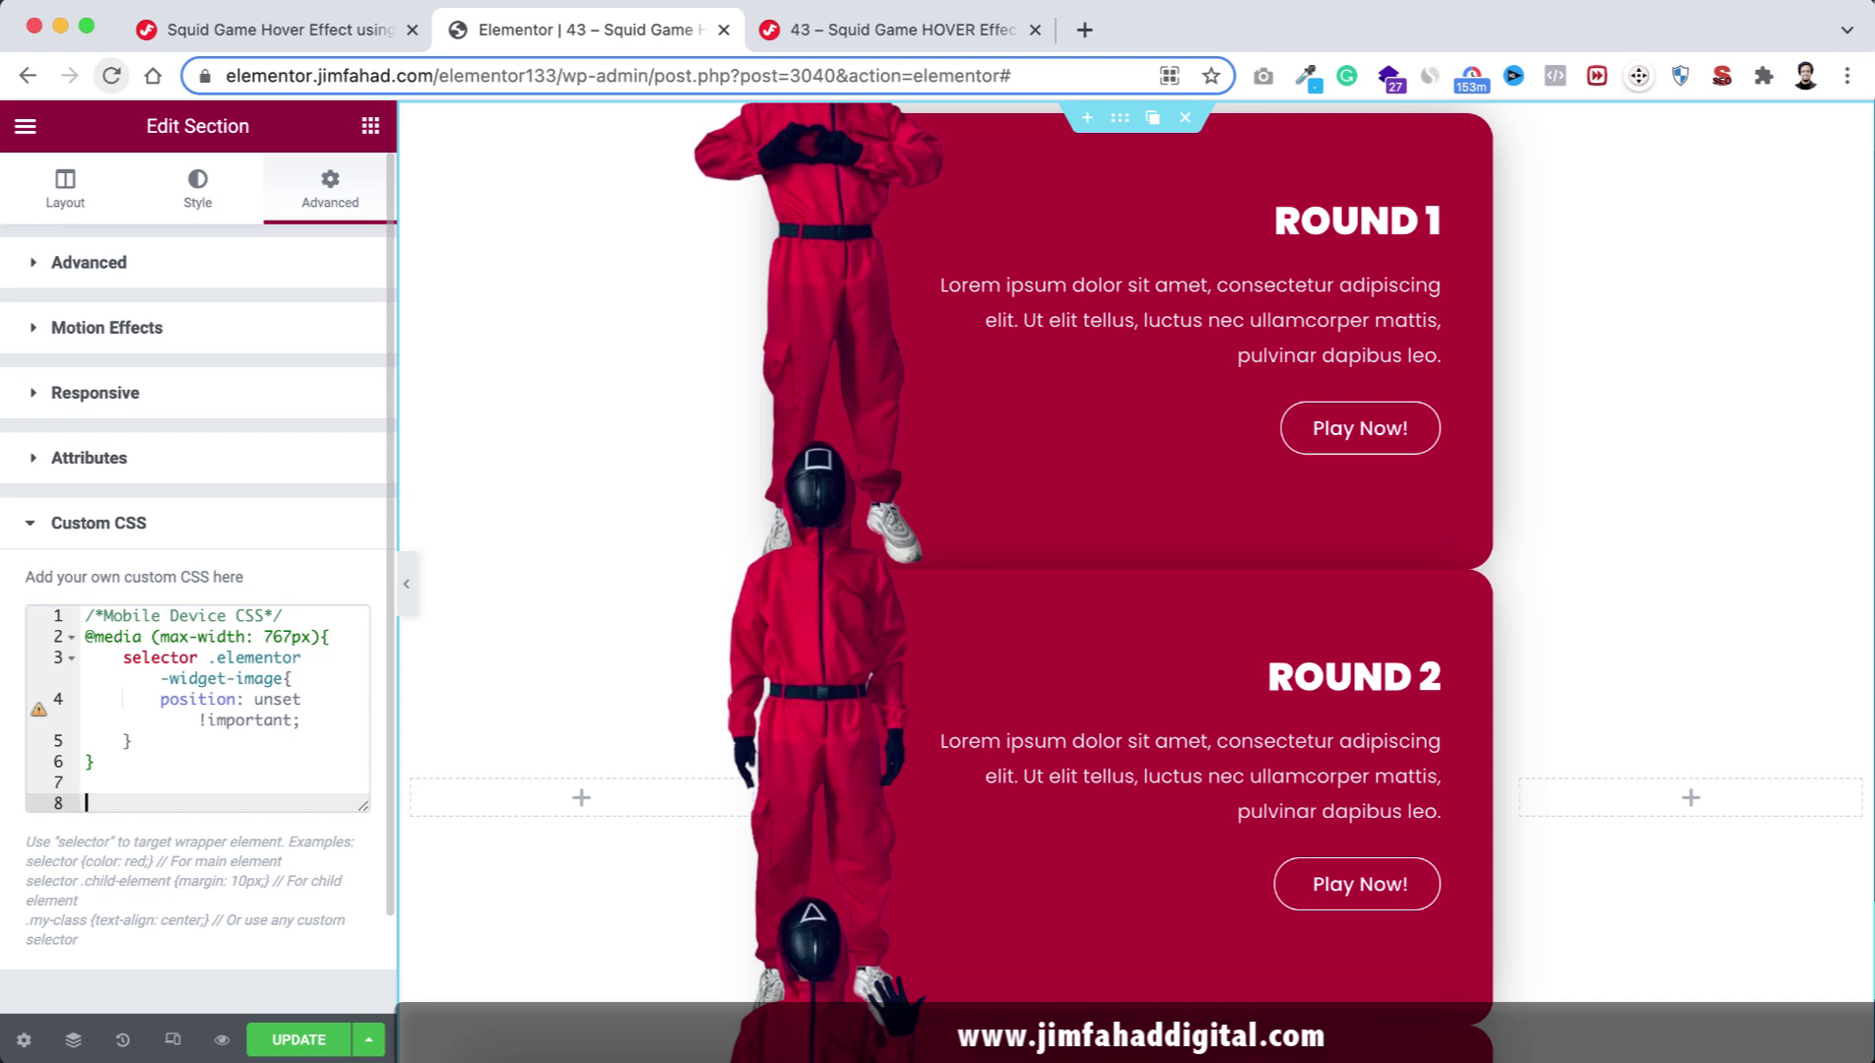
Copy the whole "Initial Section Show/Hide CSS" snippet from the Squid Game tutorial page.
click(315, 32)
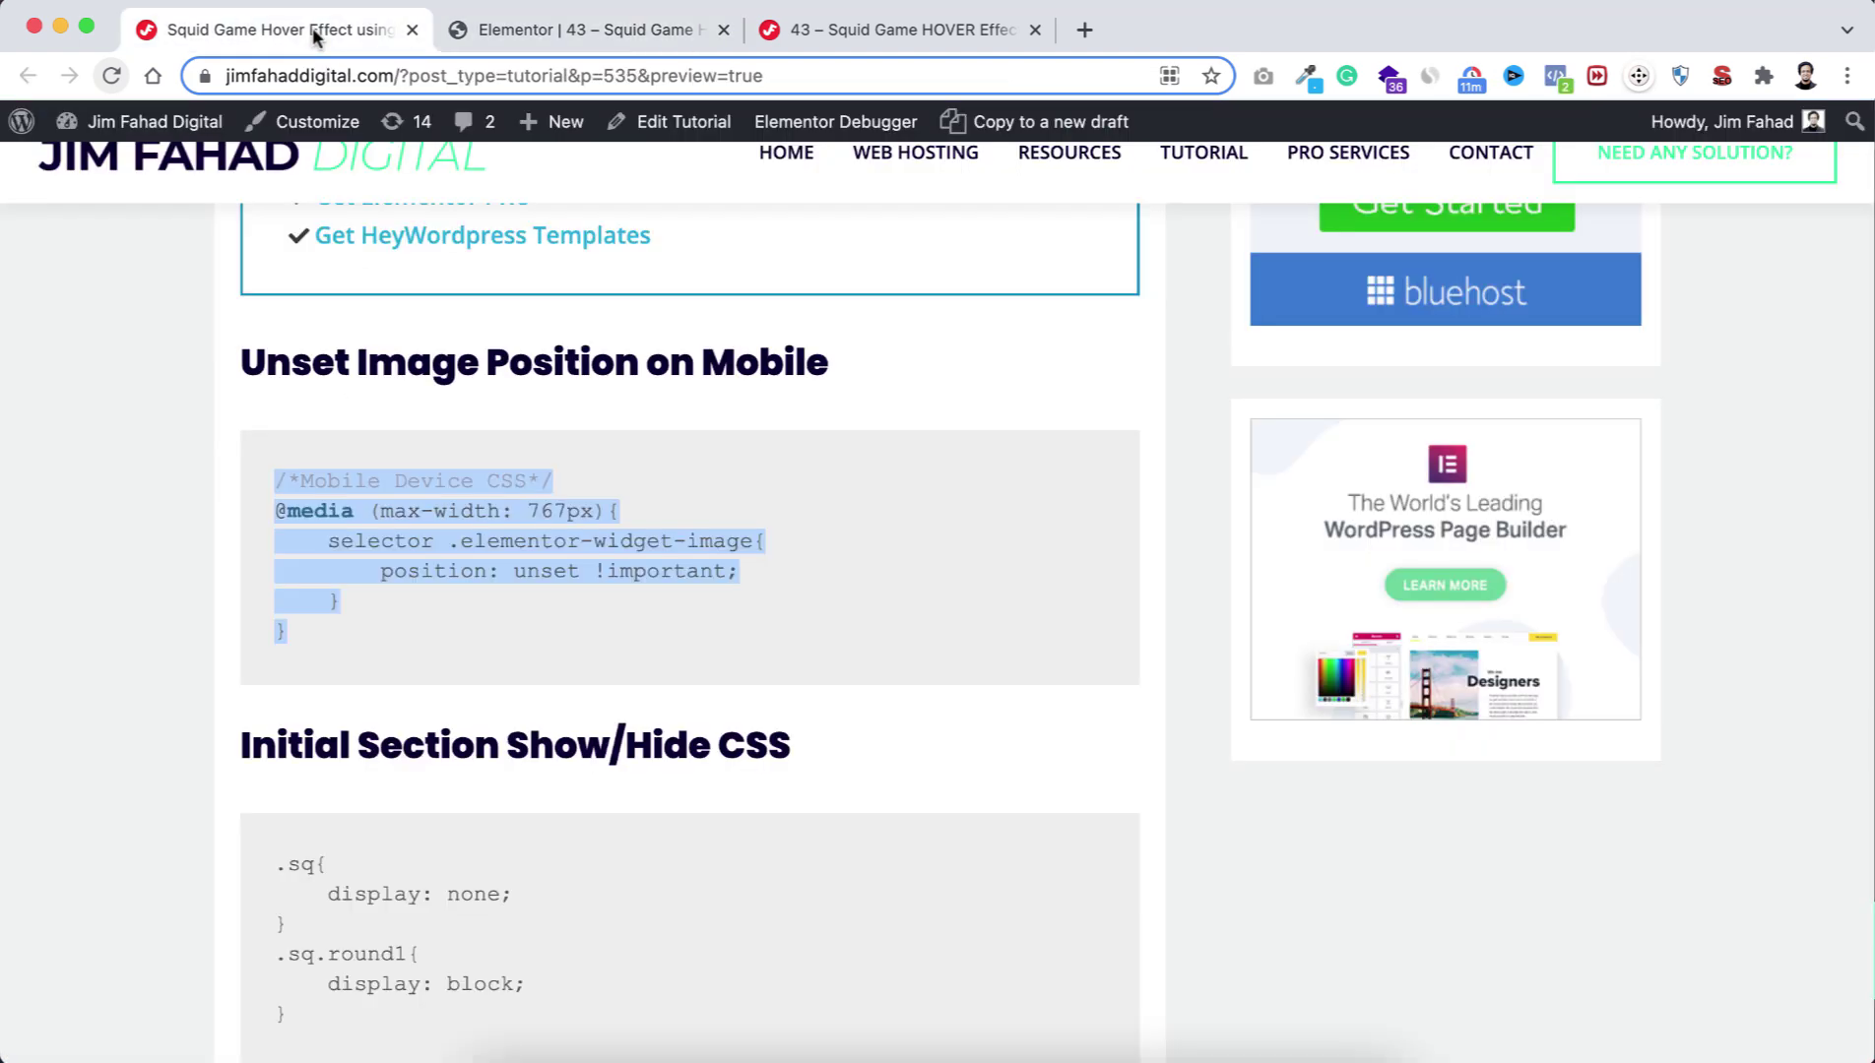
click(482, 646)
scroll(488, 777, down, 3)
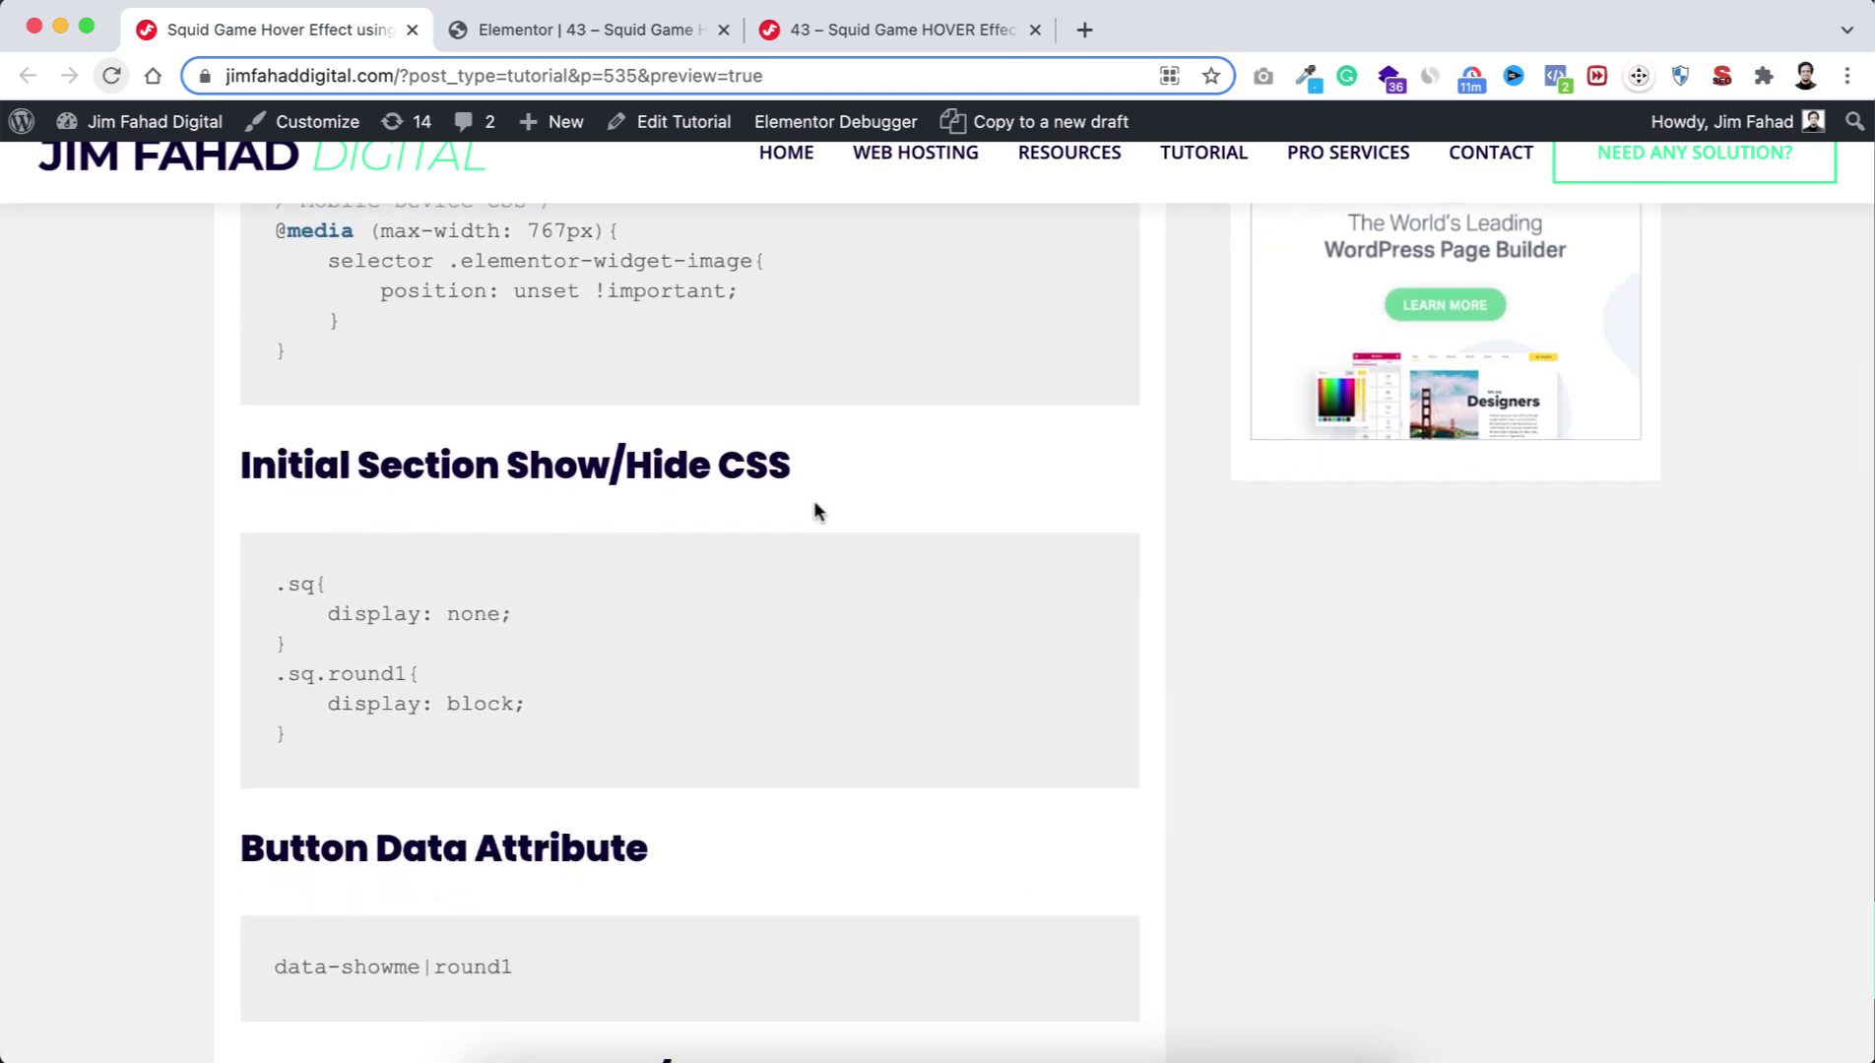
drag(277, 581, 330, 735)
key(super+c)
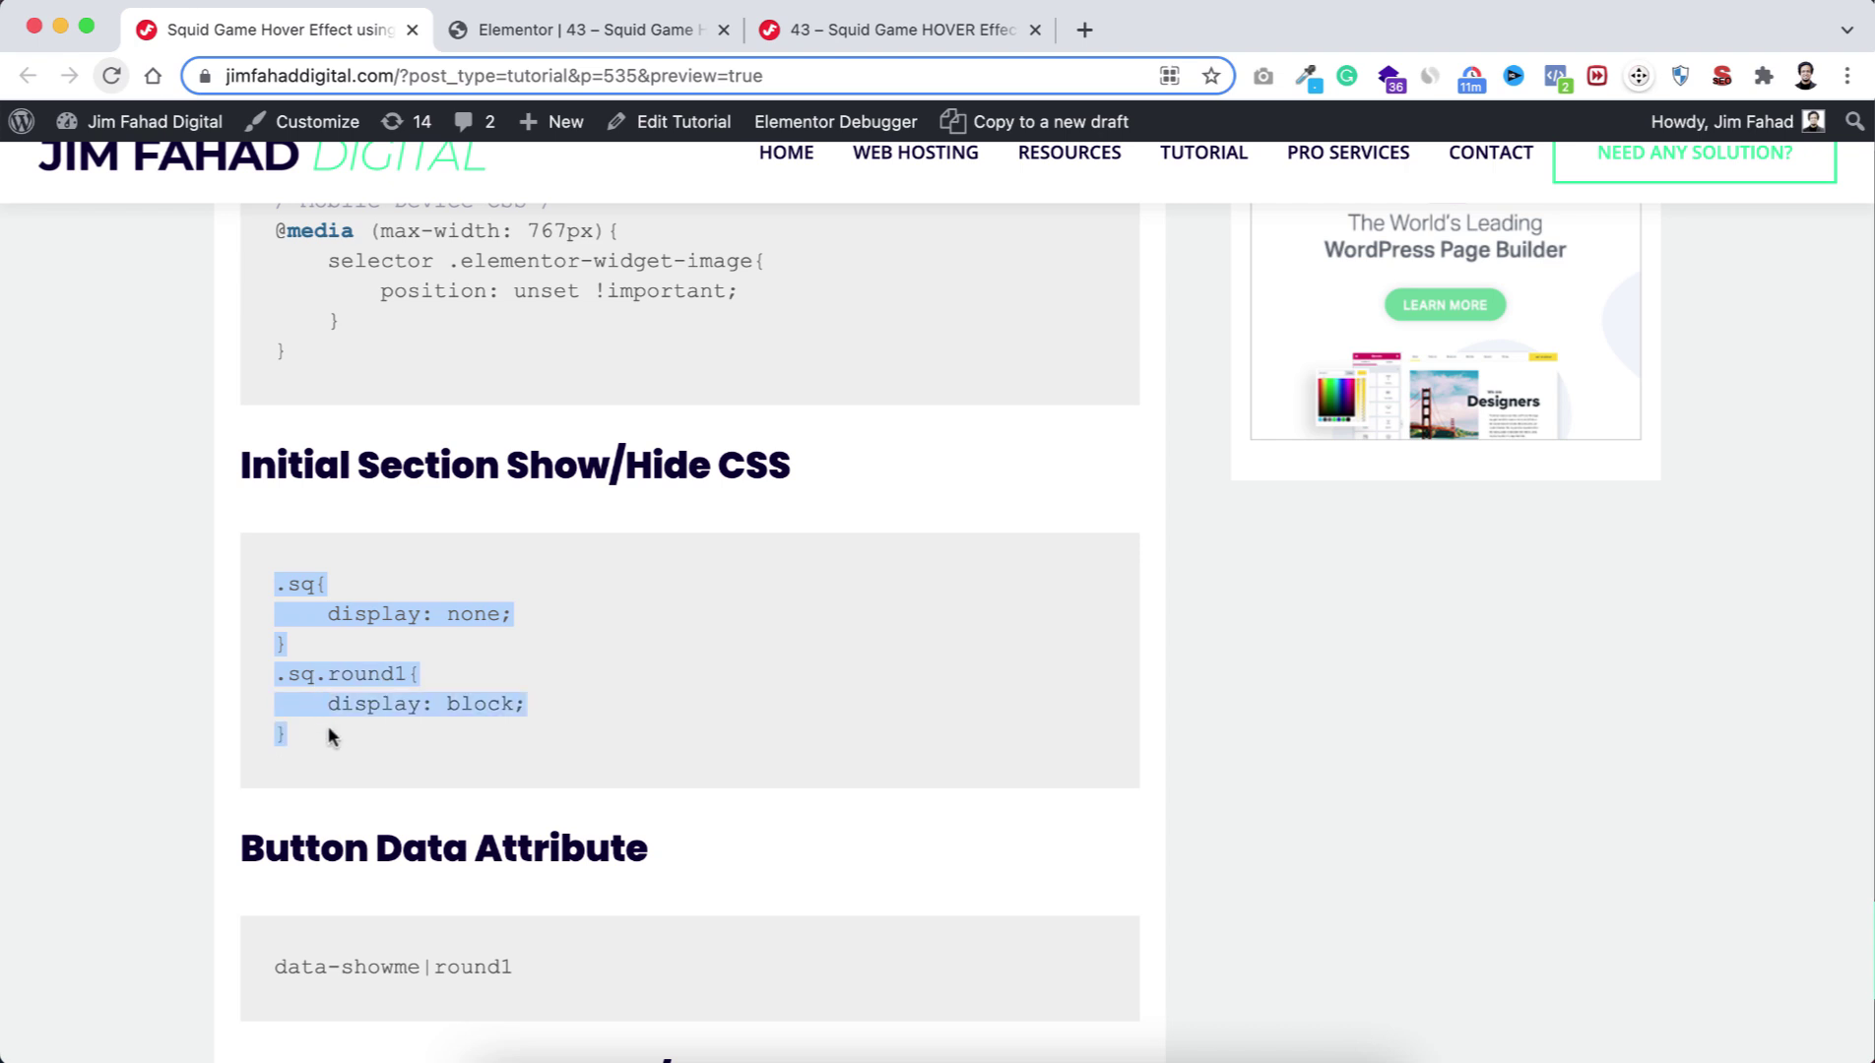
Back in the Elementor editor, paste the copied rules for .sq (display: none) and .sq.round1 (display: block) into the section's custom CSS.
click(581, 29)
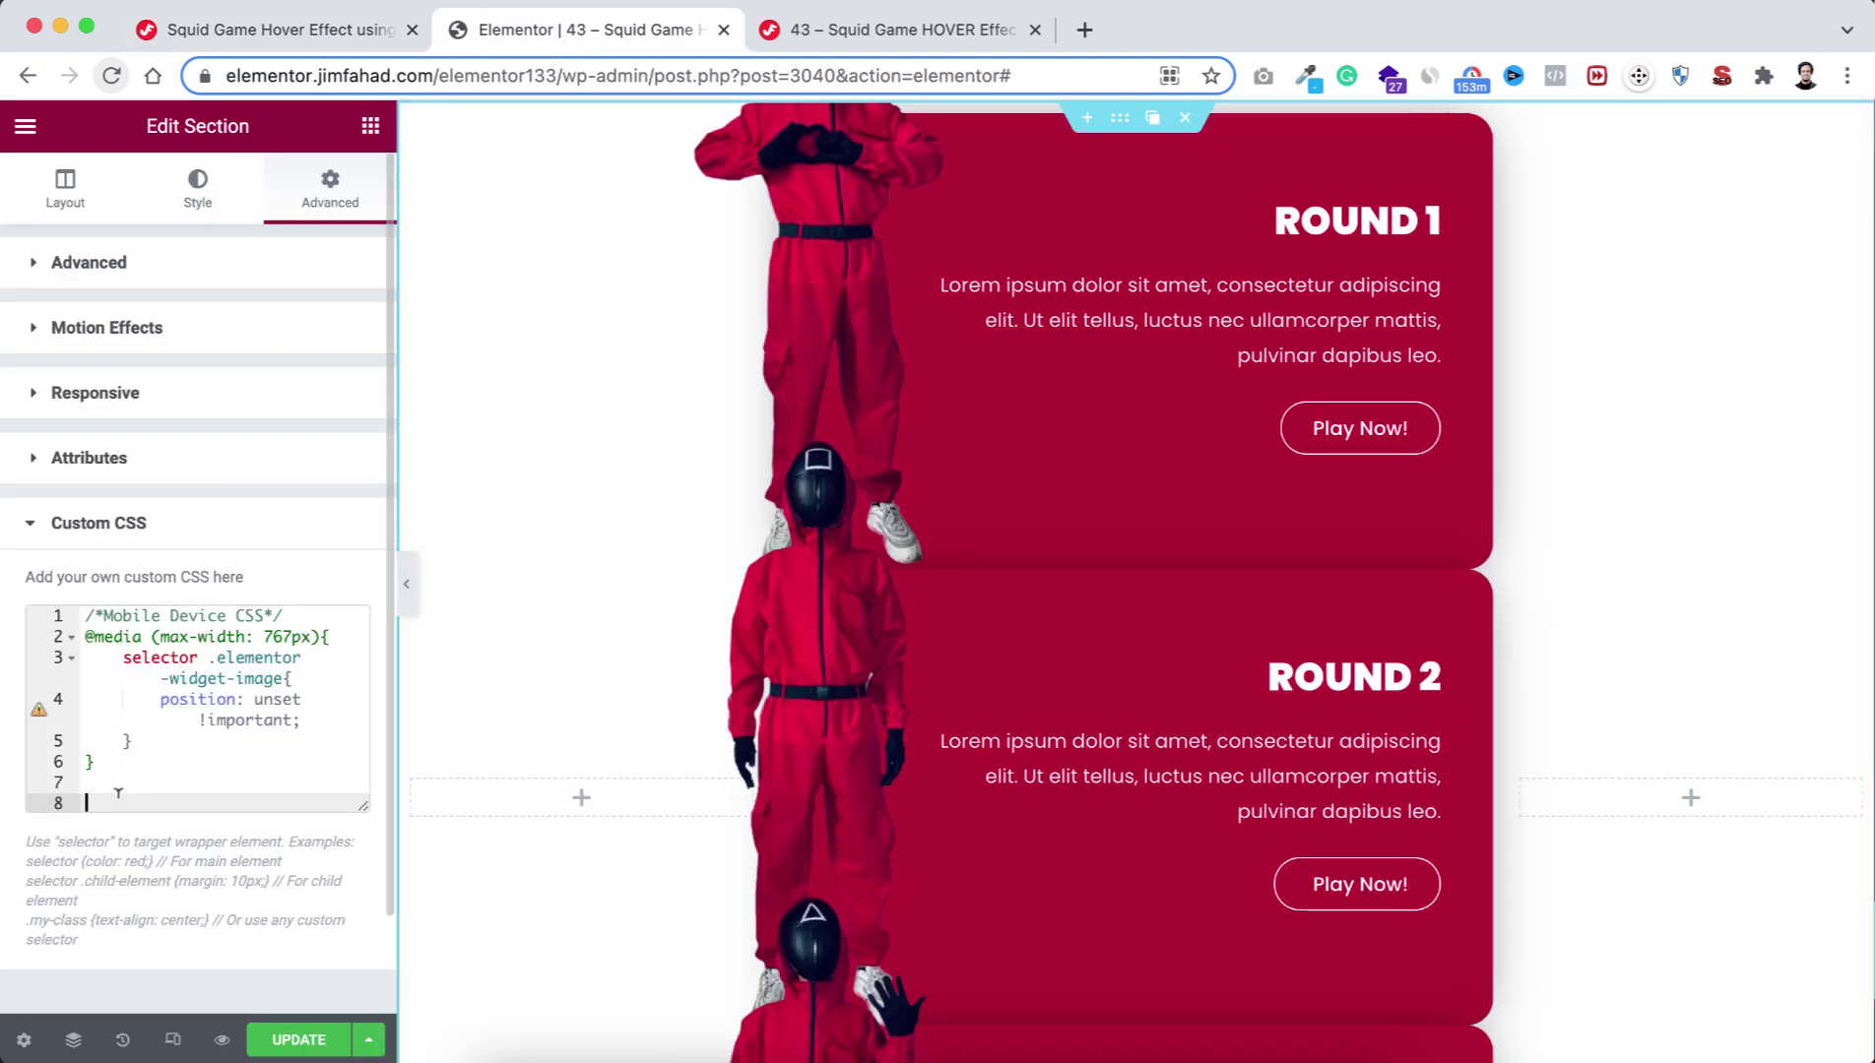
key(super+v)
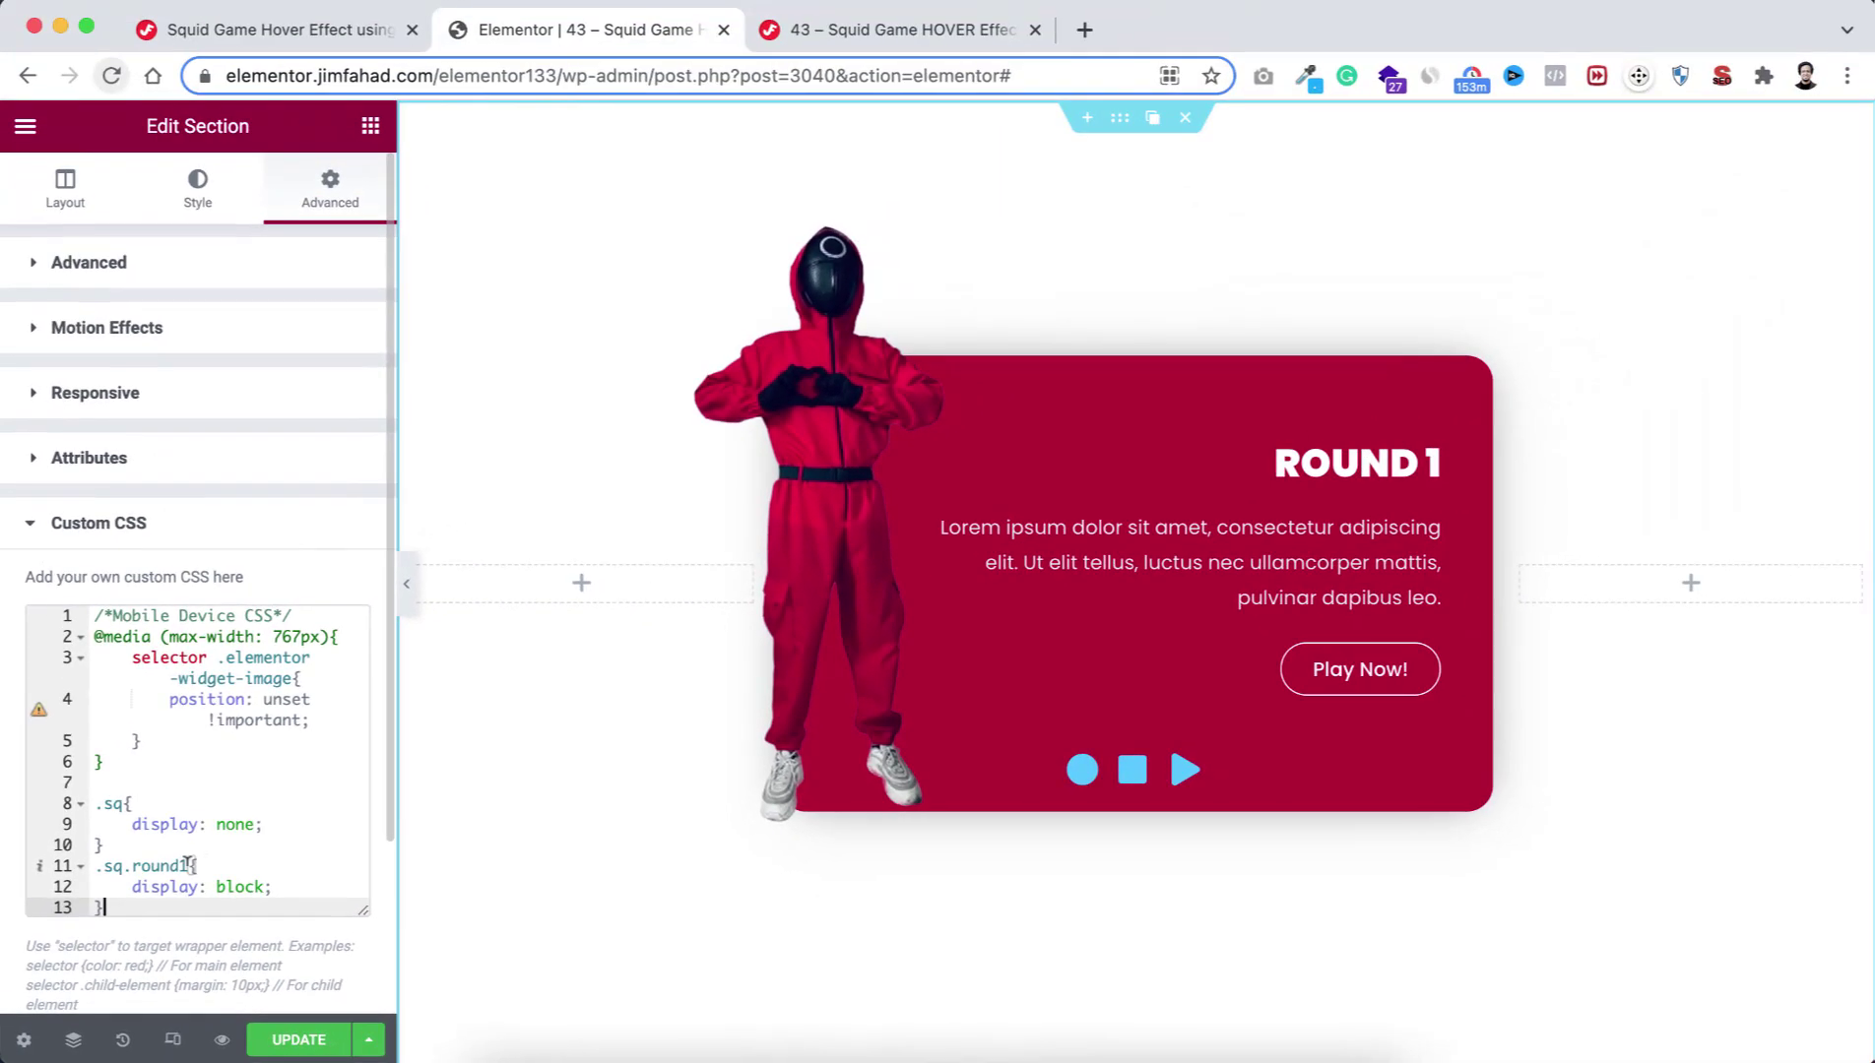
click(184, 868)
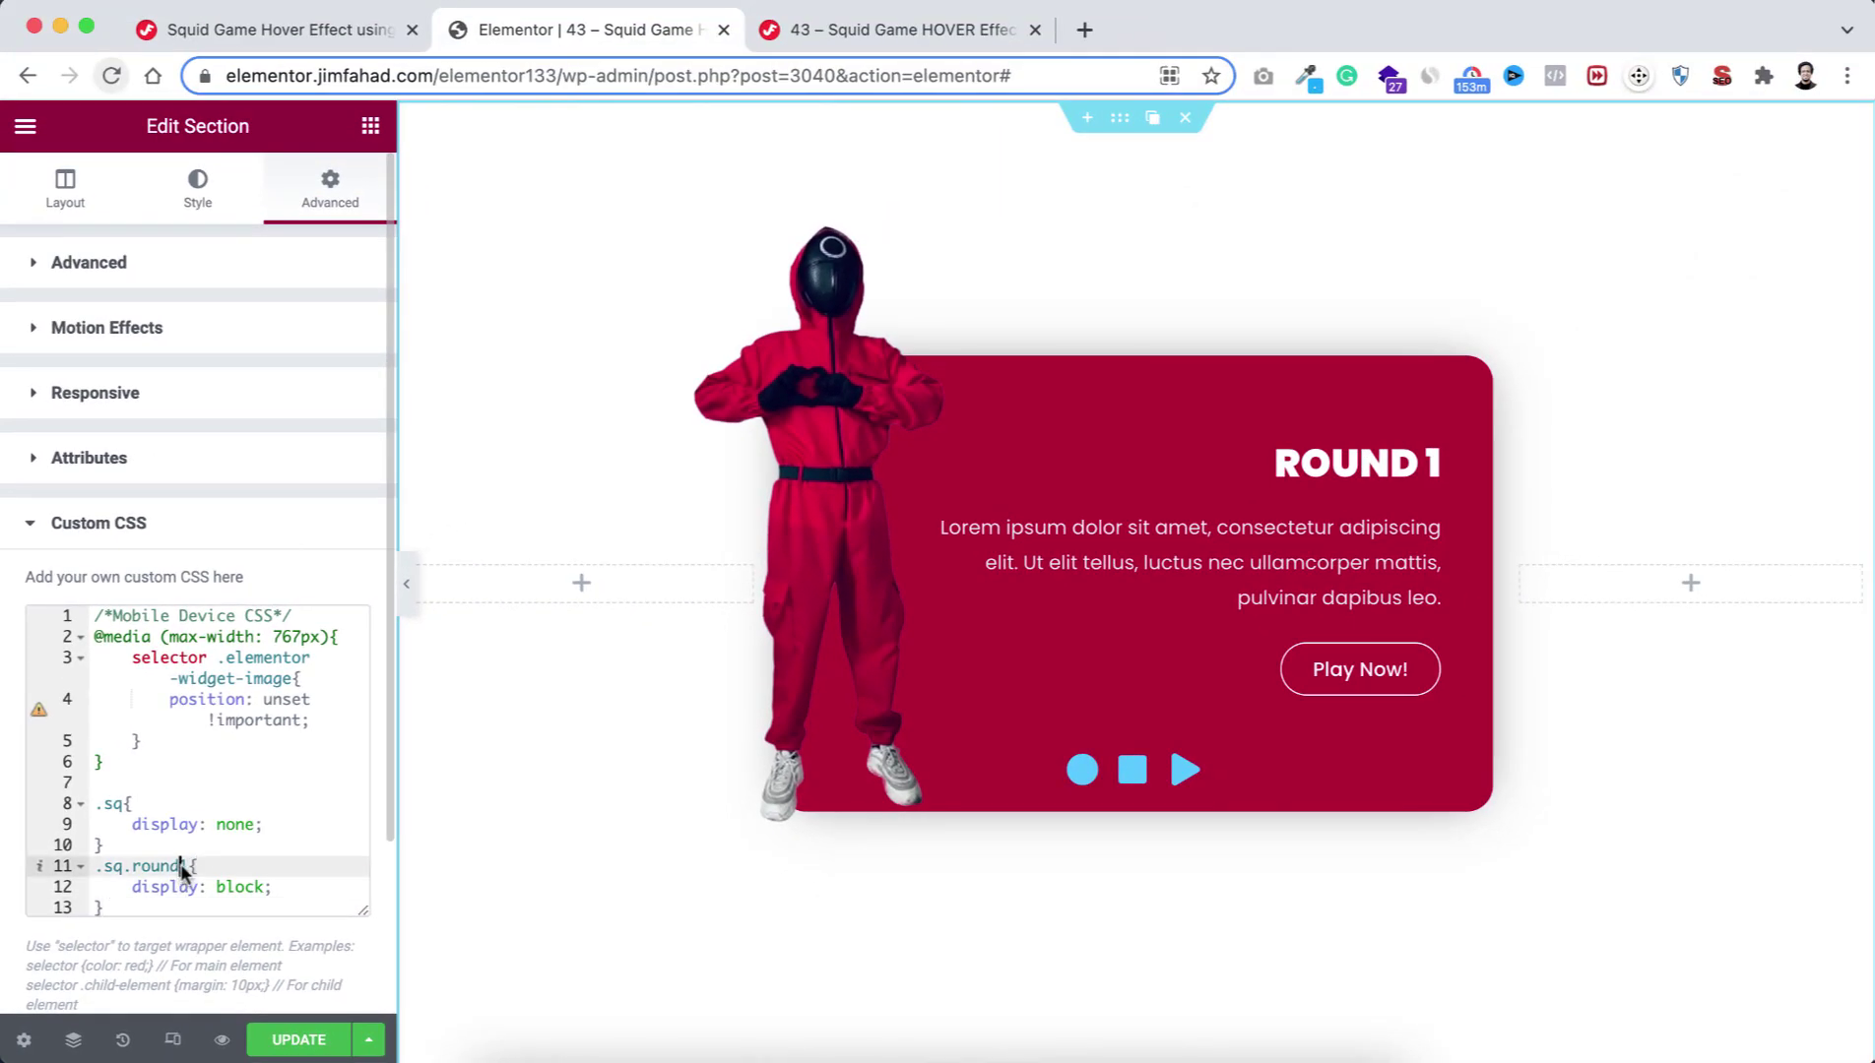
Try the display: block rule with .sq.round2 and .sq.round3 in the section's custom CSS, and return it to .sq.round1.
text(2)
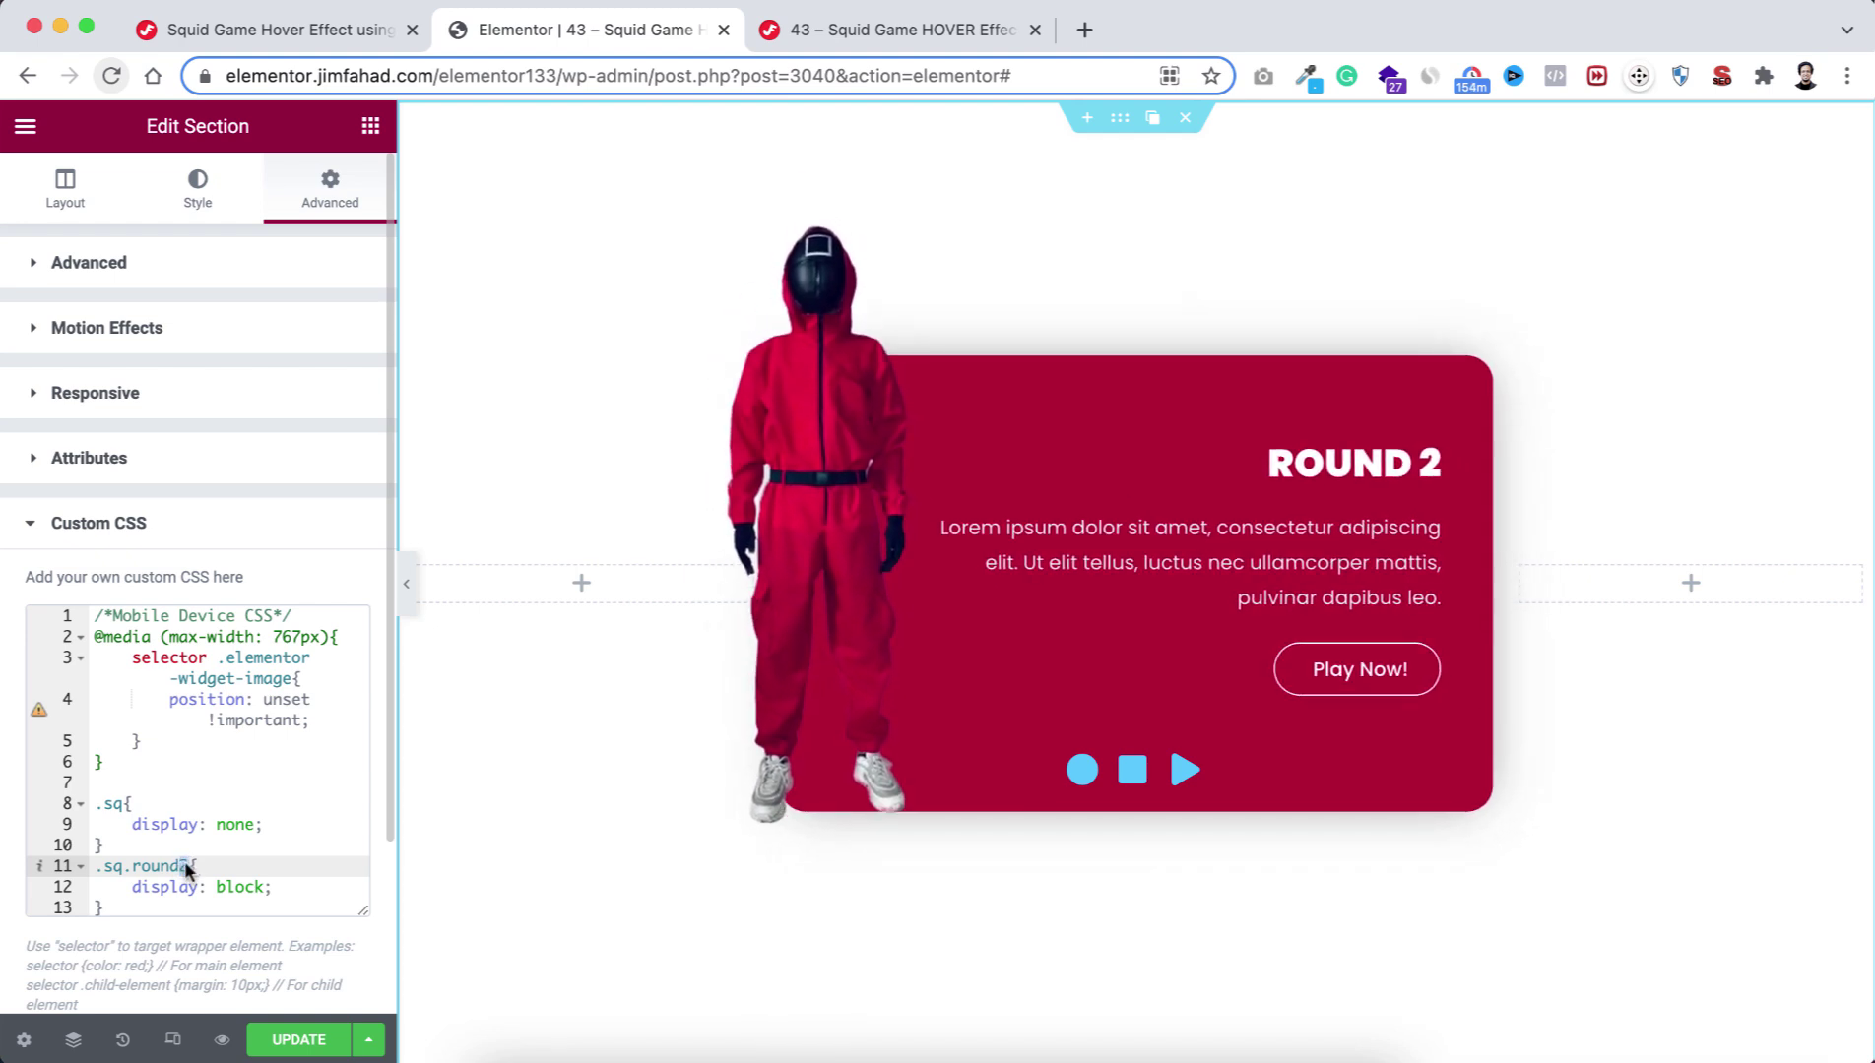
text(3)
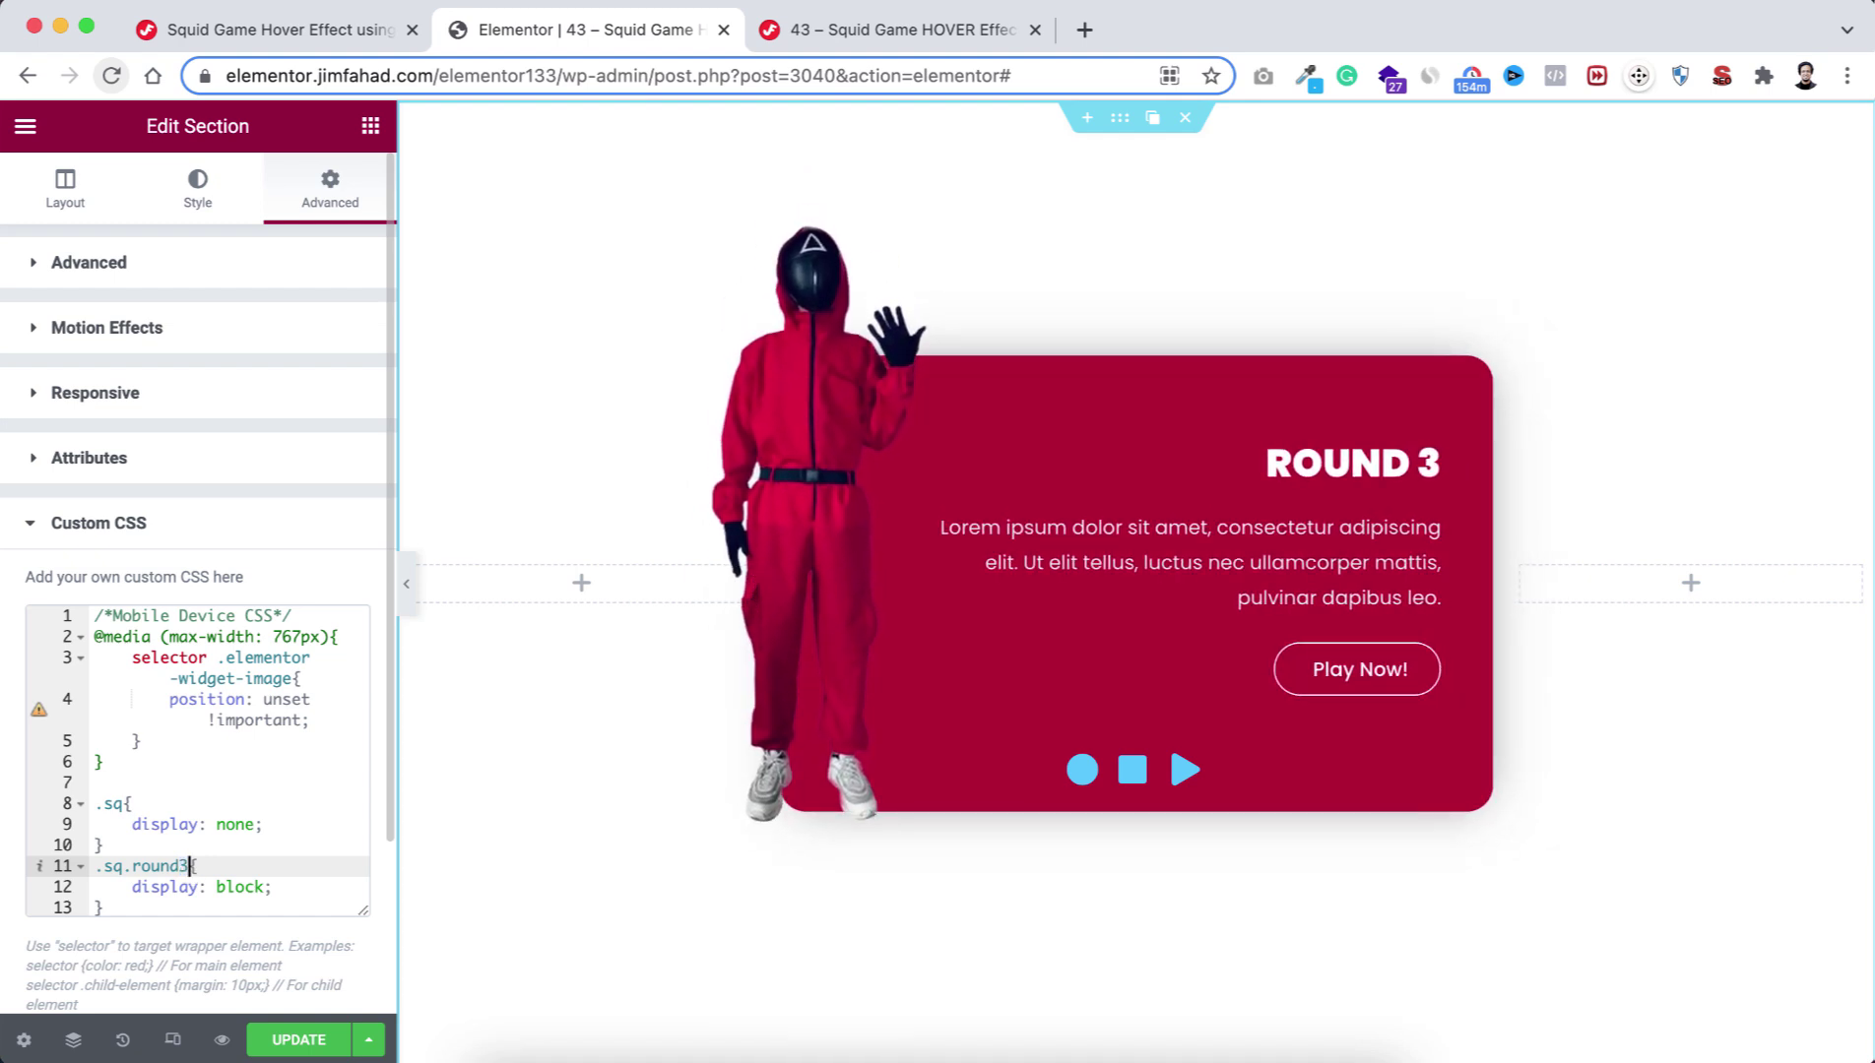
key(BackSpace)
text(1)
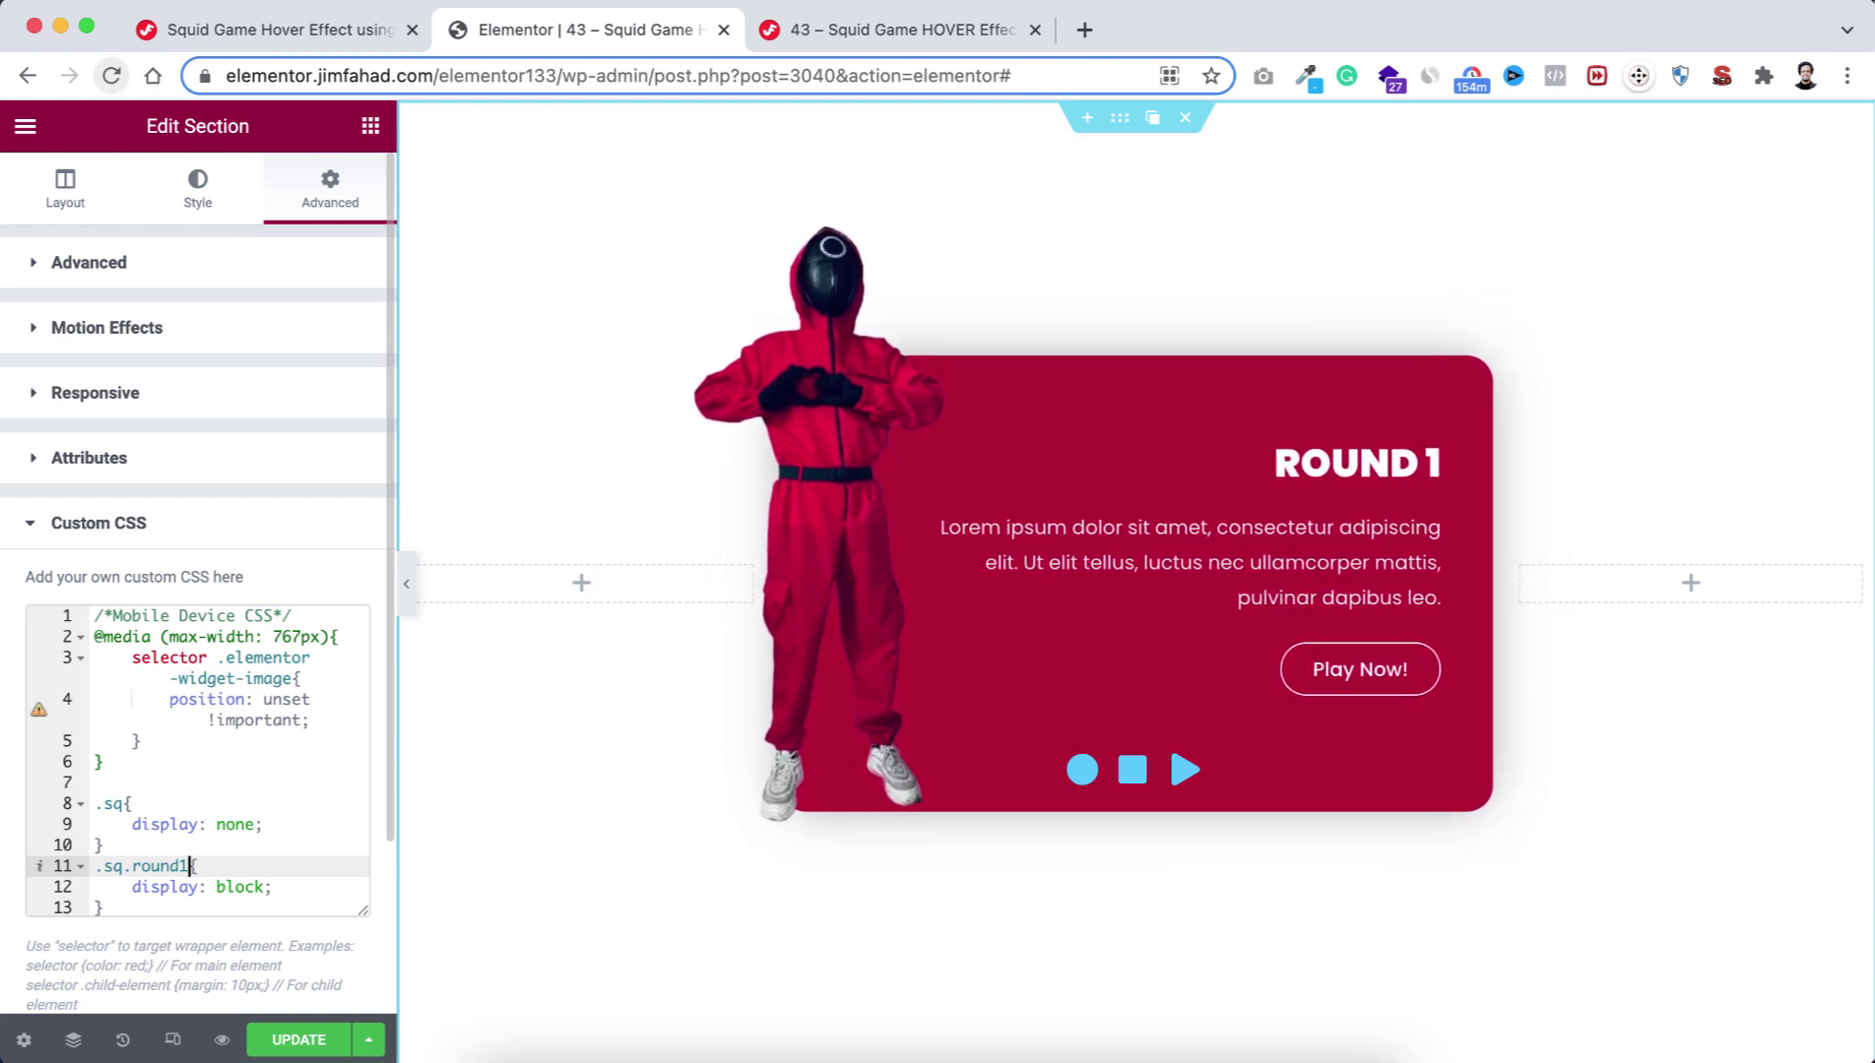
Open the custom attributes settings of the circle icon button on the Round 1 card.
click(1079, 785)
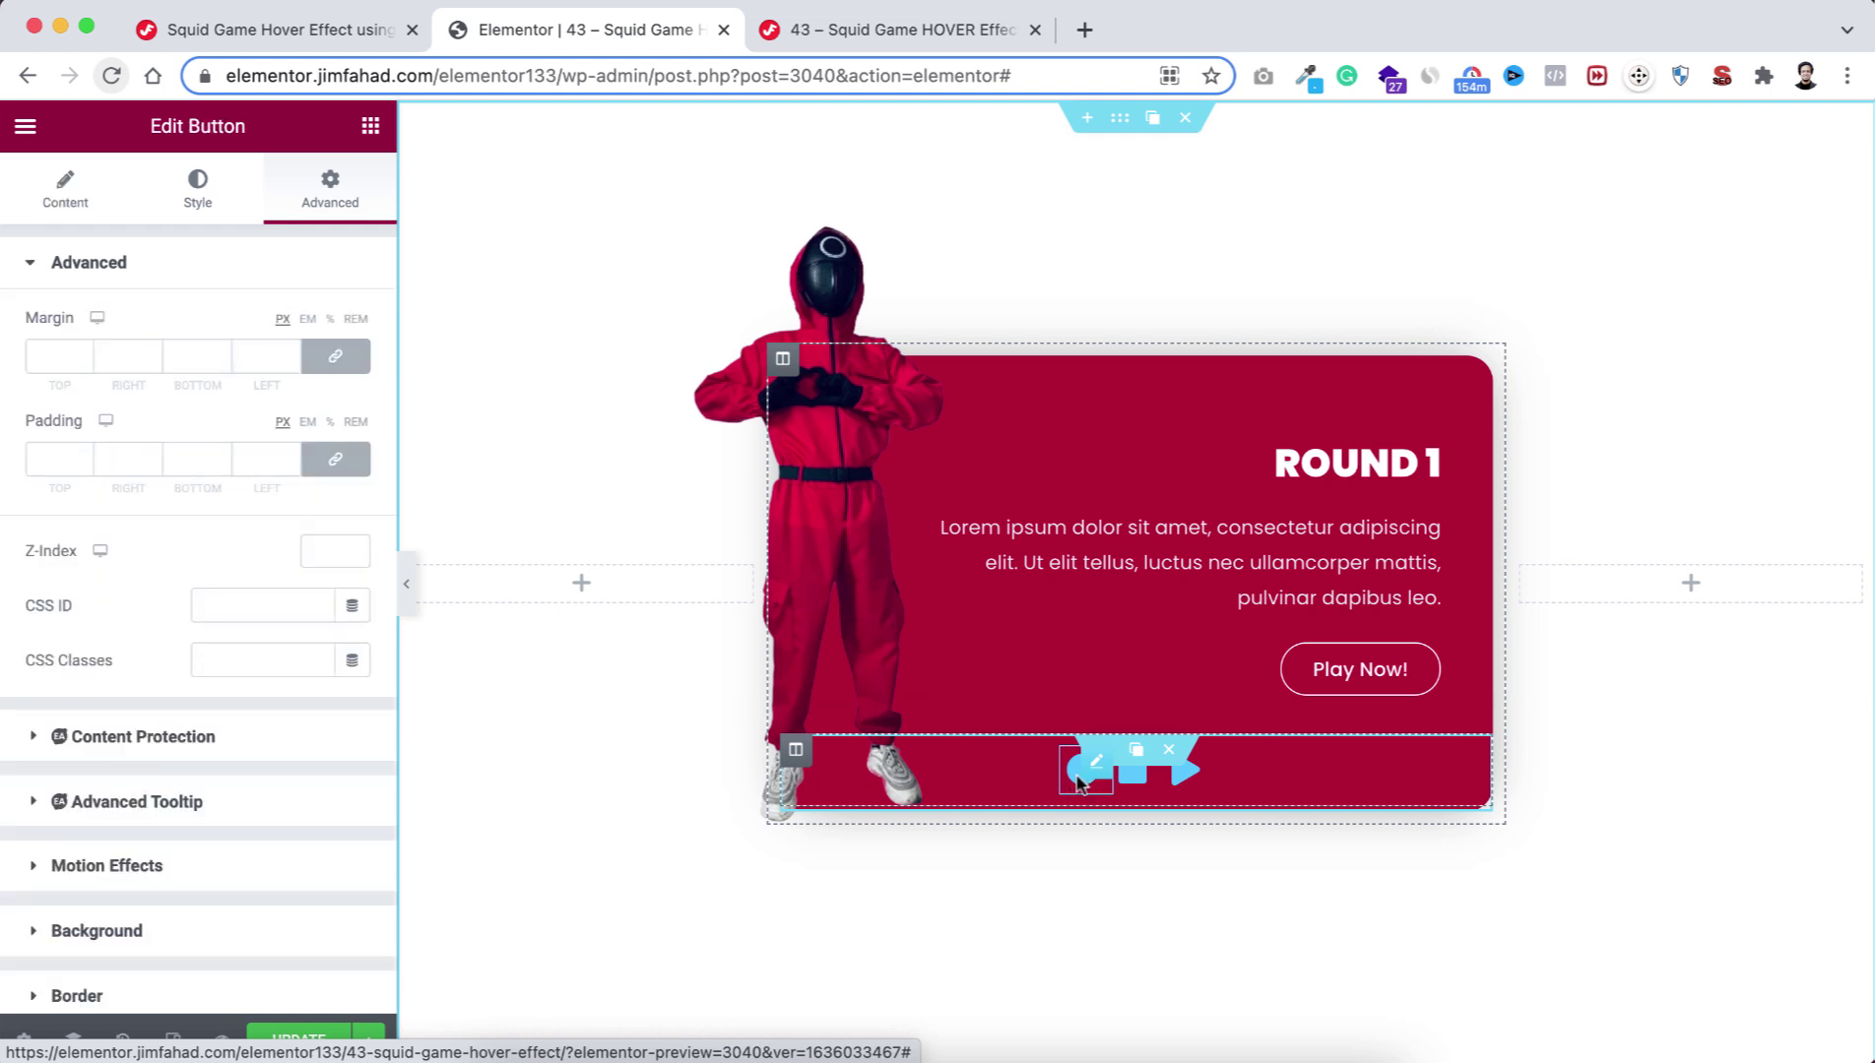
scroll(236, 835, down, 2)
scroll(237, 835, down, 5)
click(121, 771)
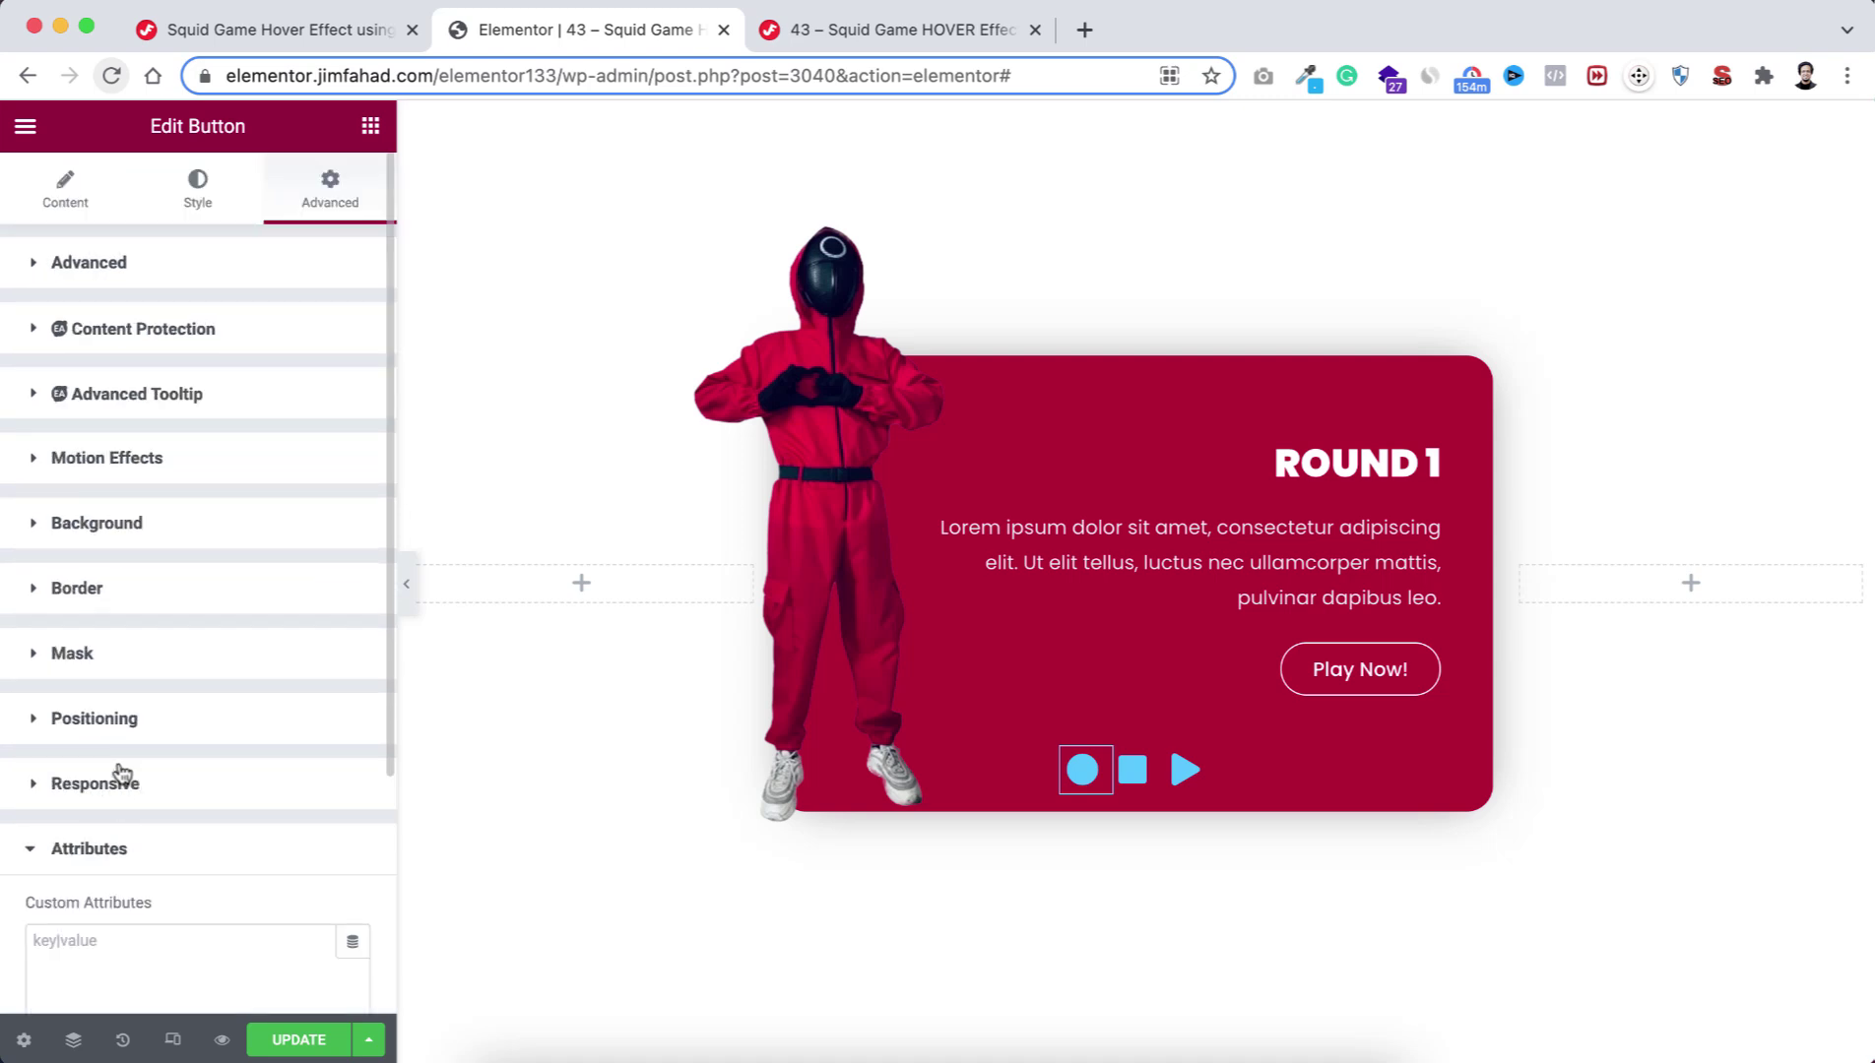
scroll(171, 816, down, 4)
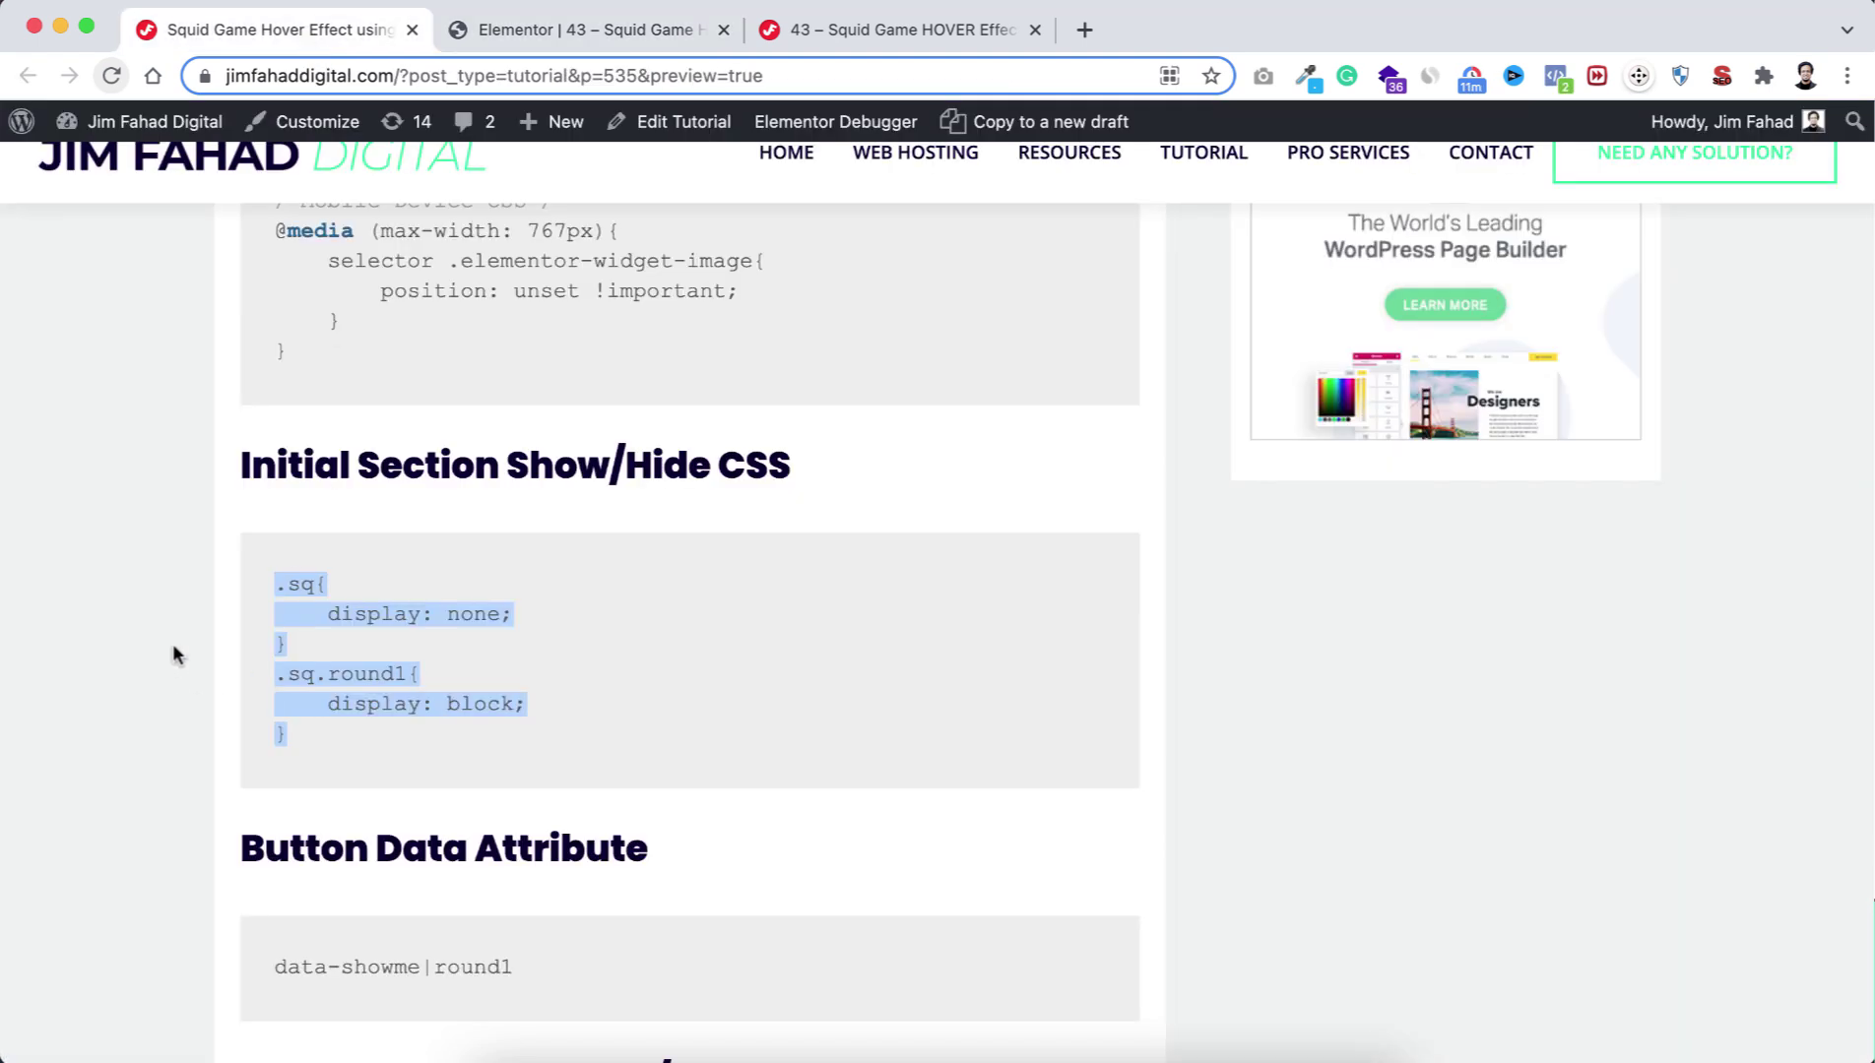
Switch to the Squid Game tutorial page and copy data-showme|round1 from its "Button Data Attribute" snippet.
click(193, 708)
scroll(272, 842, down, 4)
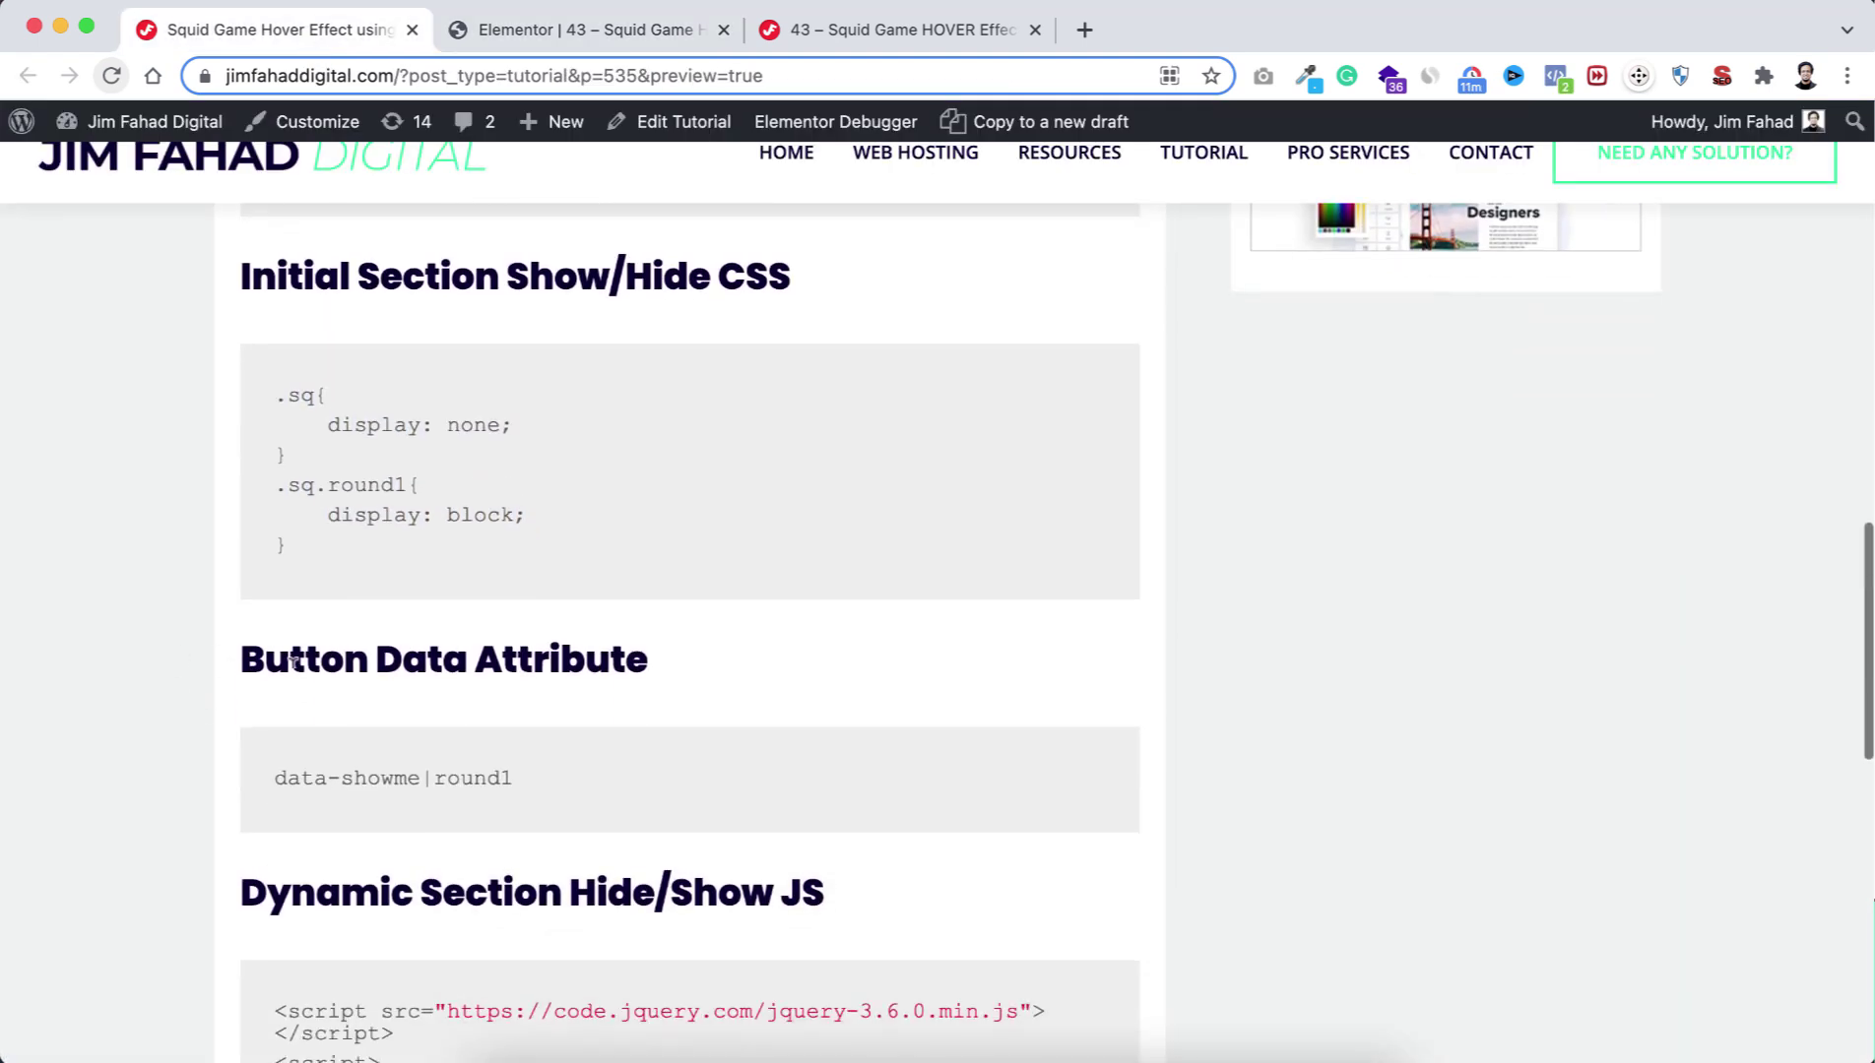
drag(270, 771, 522, 779)
key(ctrl+c)
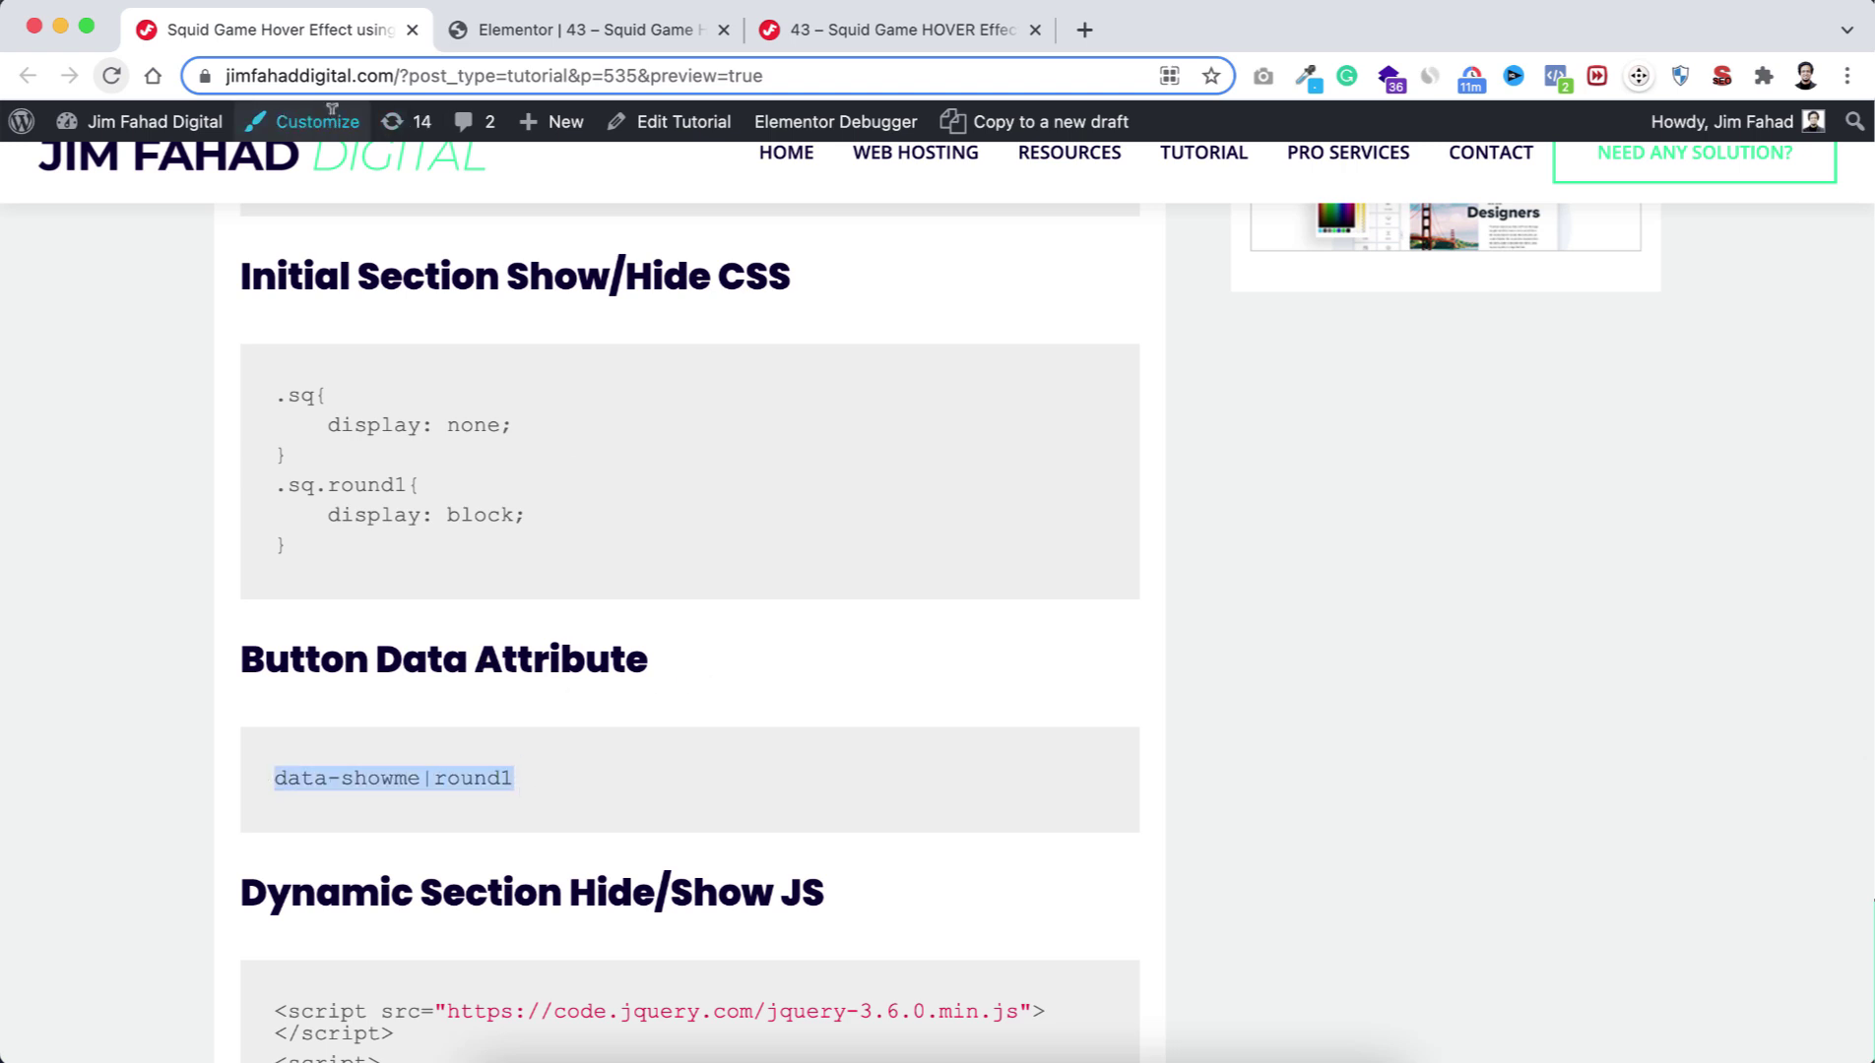
Back in the Elementor editor, paste data-showme|round1 as the circle icon button's custom attribute.
click(581, 30)
click(120, 748)
key(ctrl+v)
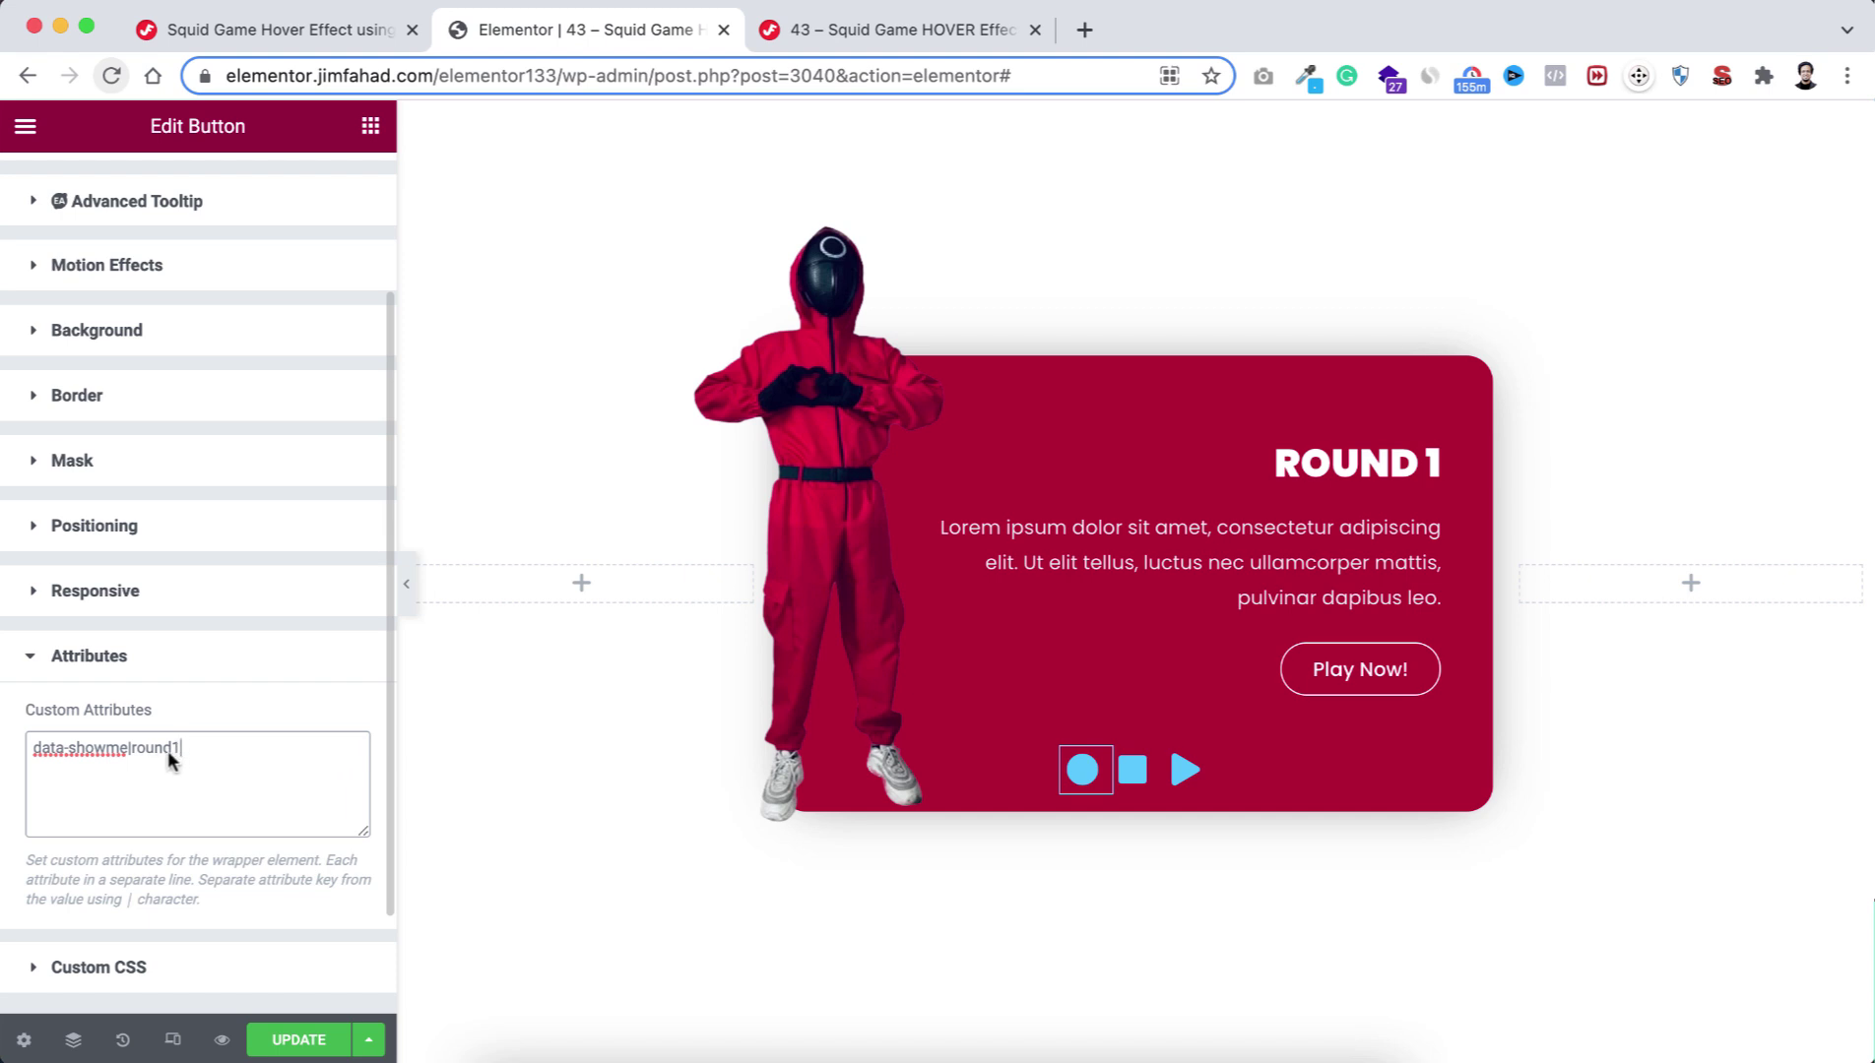
Give the square icon button the custom attribute data-showme|round2.
click(1132, 794)
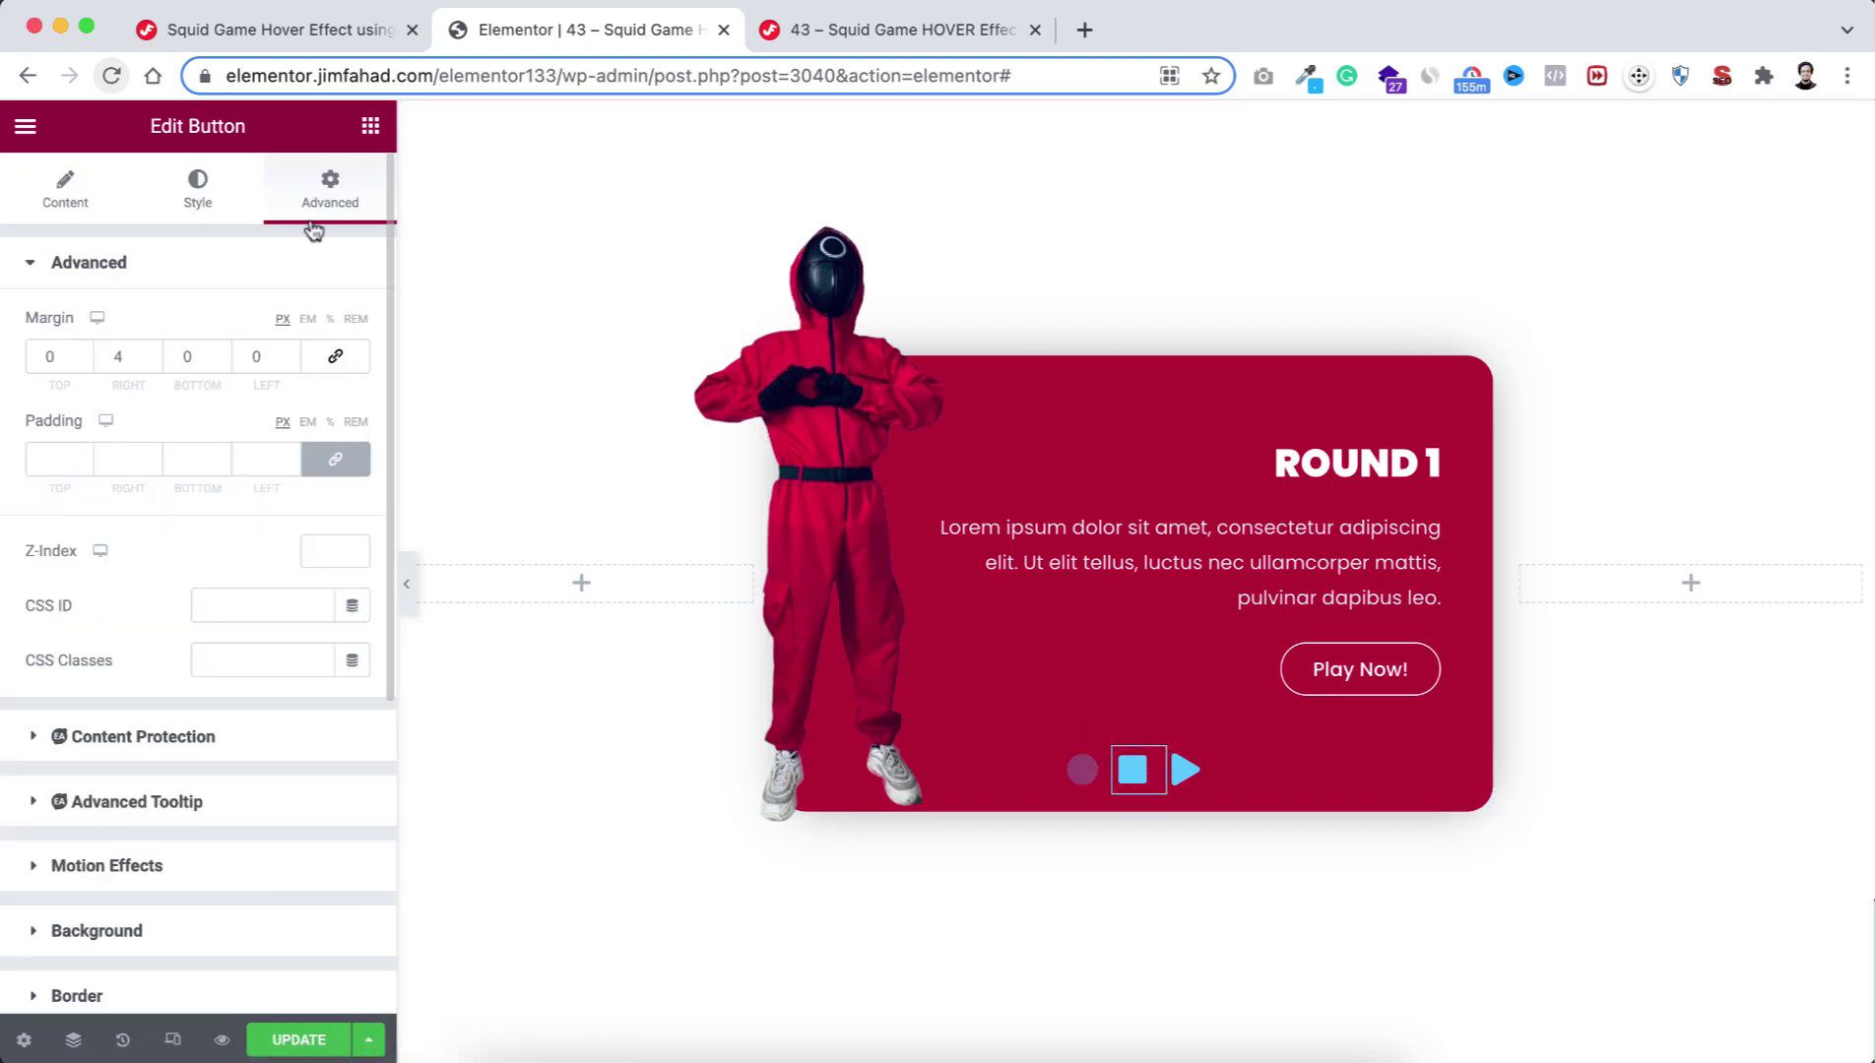
scroll(233, 762, down, 4)
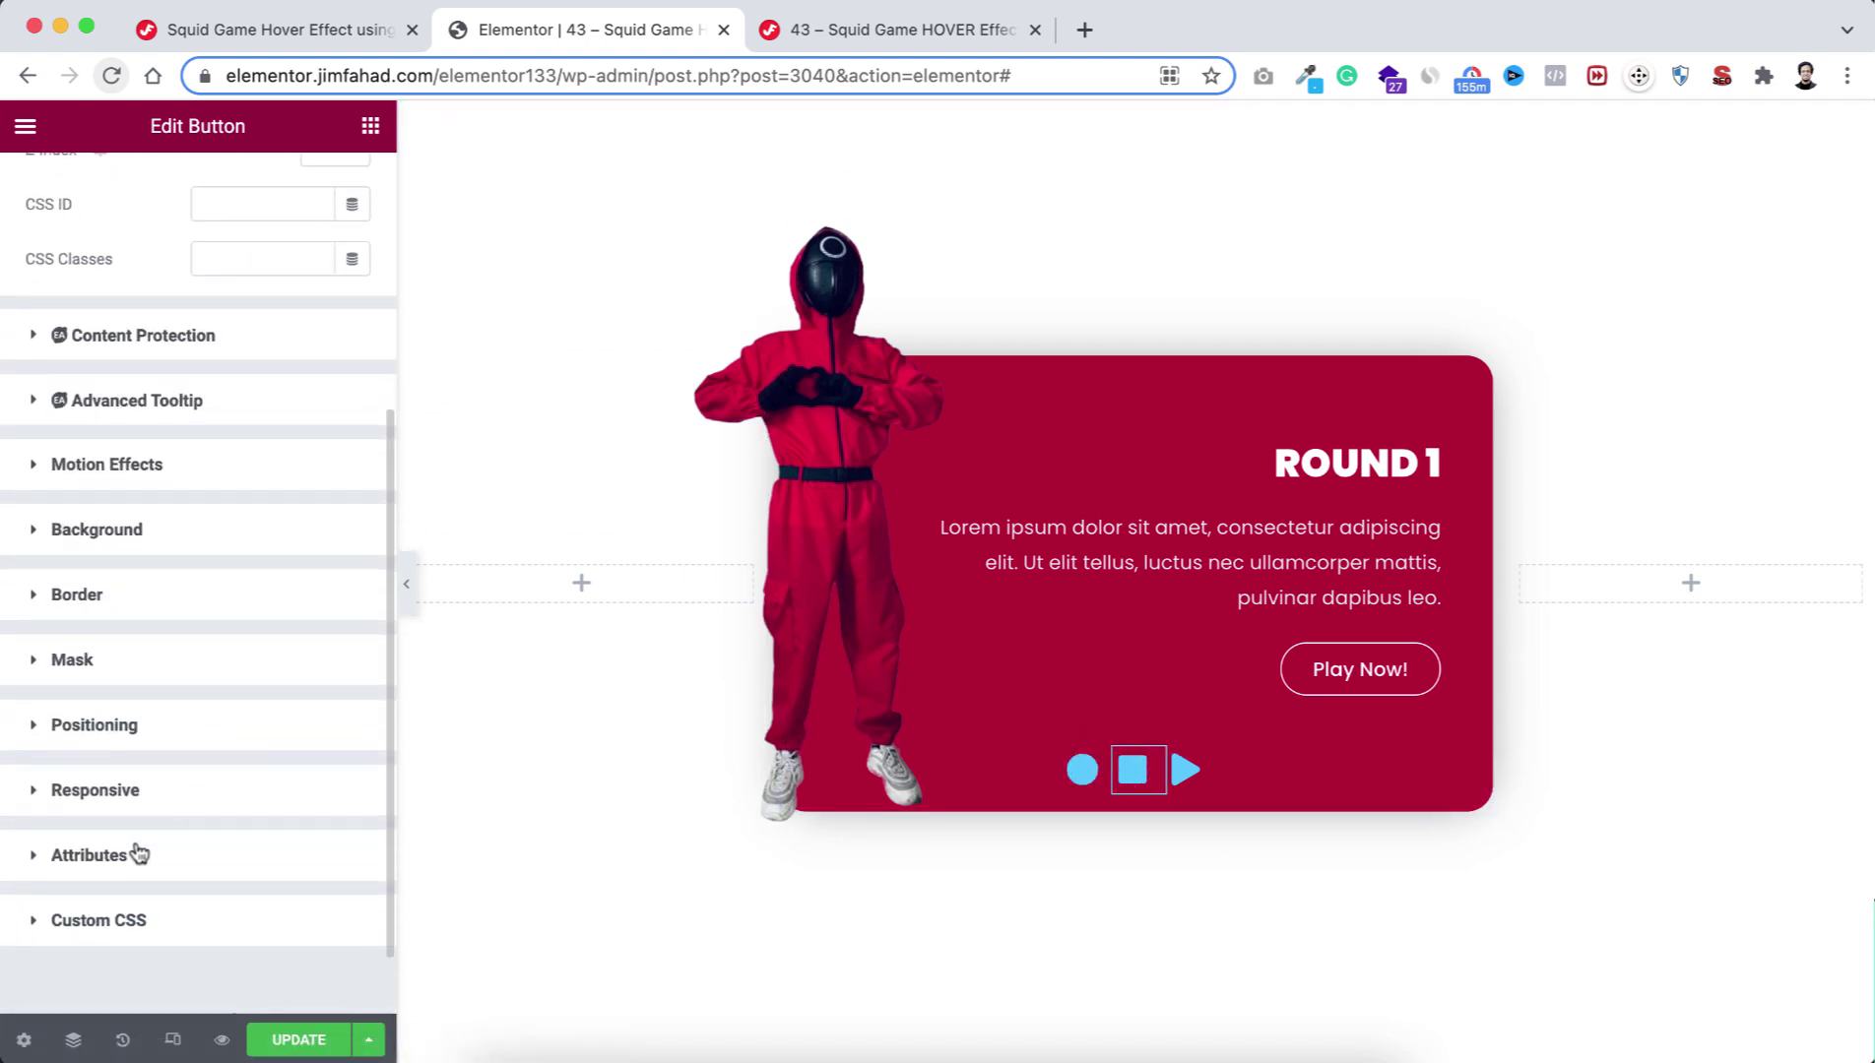
click(139, 854)
scroll(139, 853, down, 2)
click(108, 796)
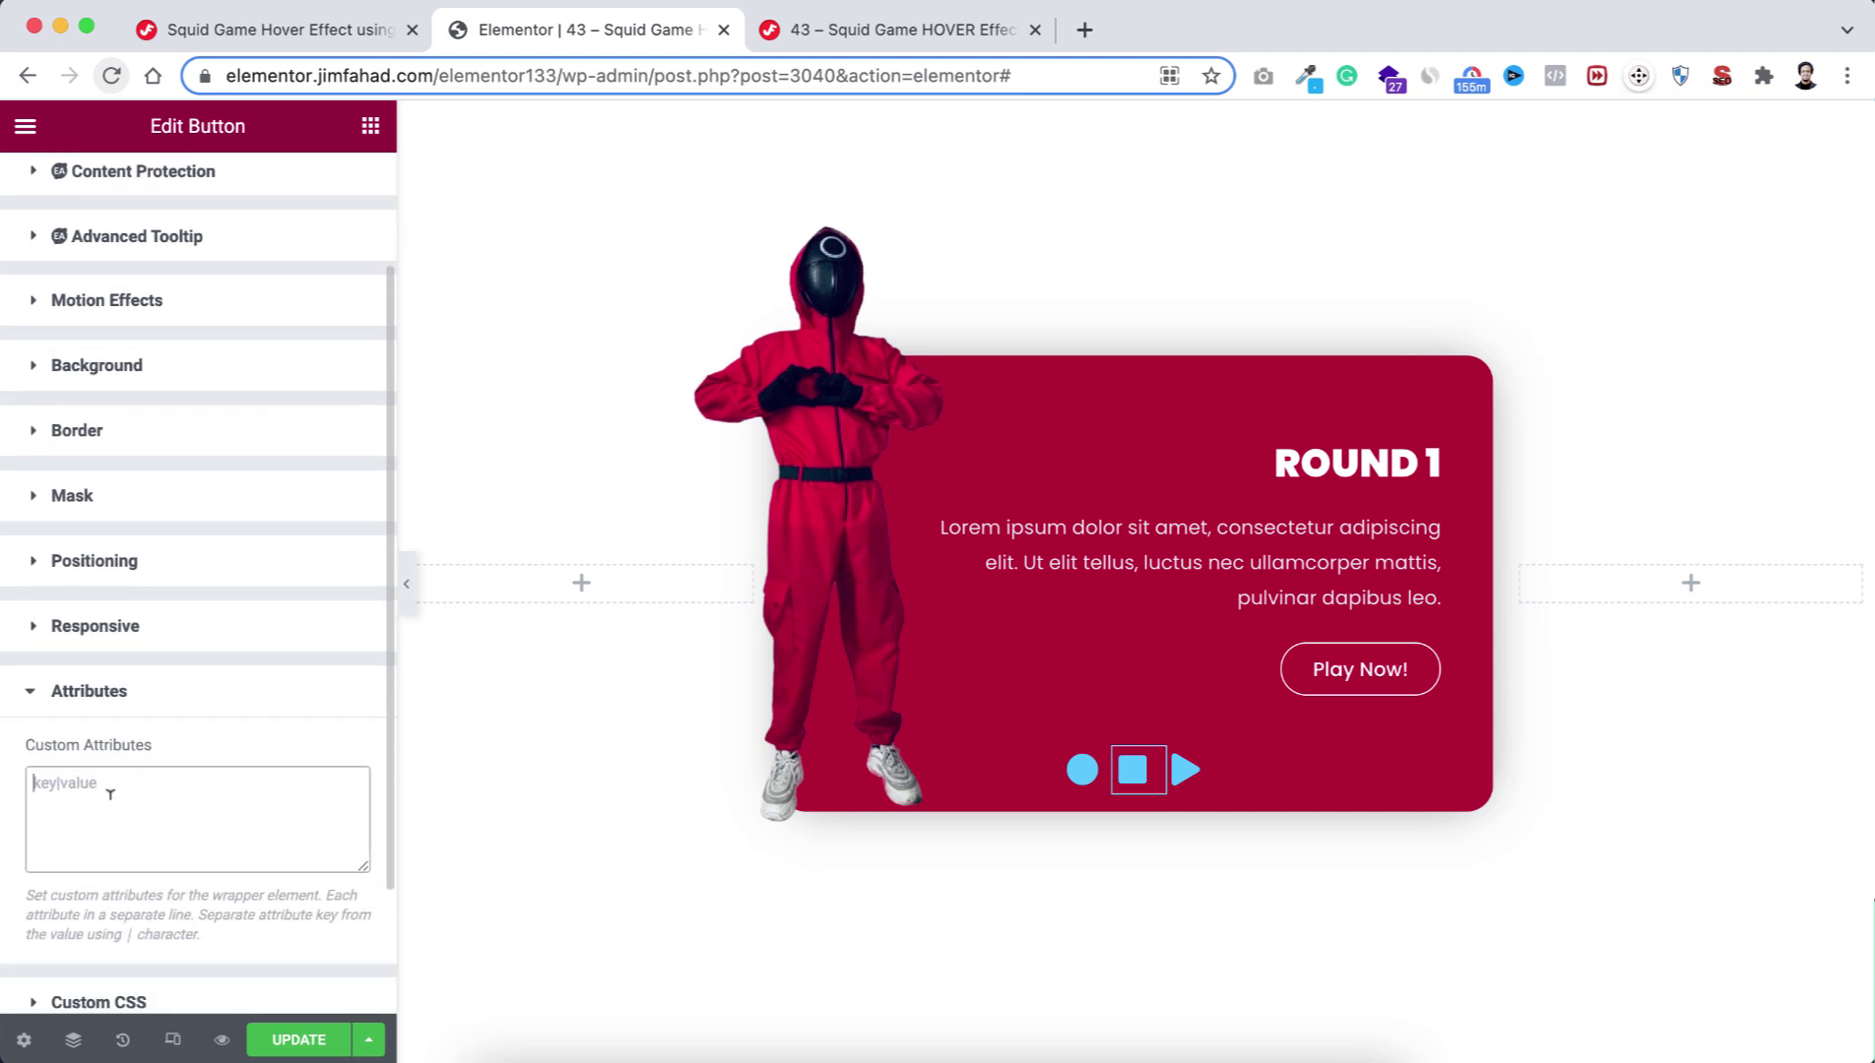
text(data-showme|round1)
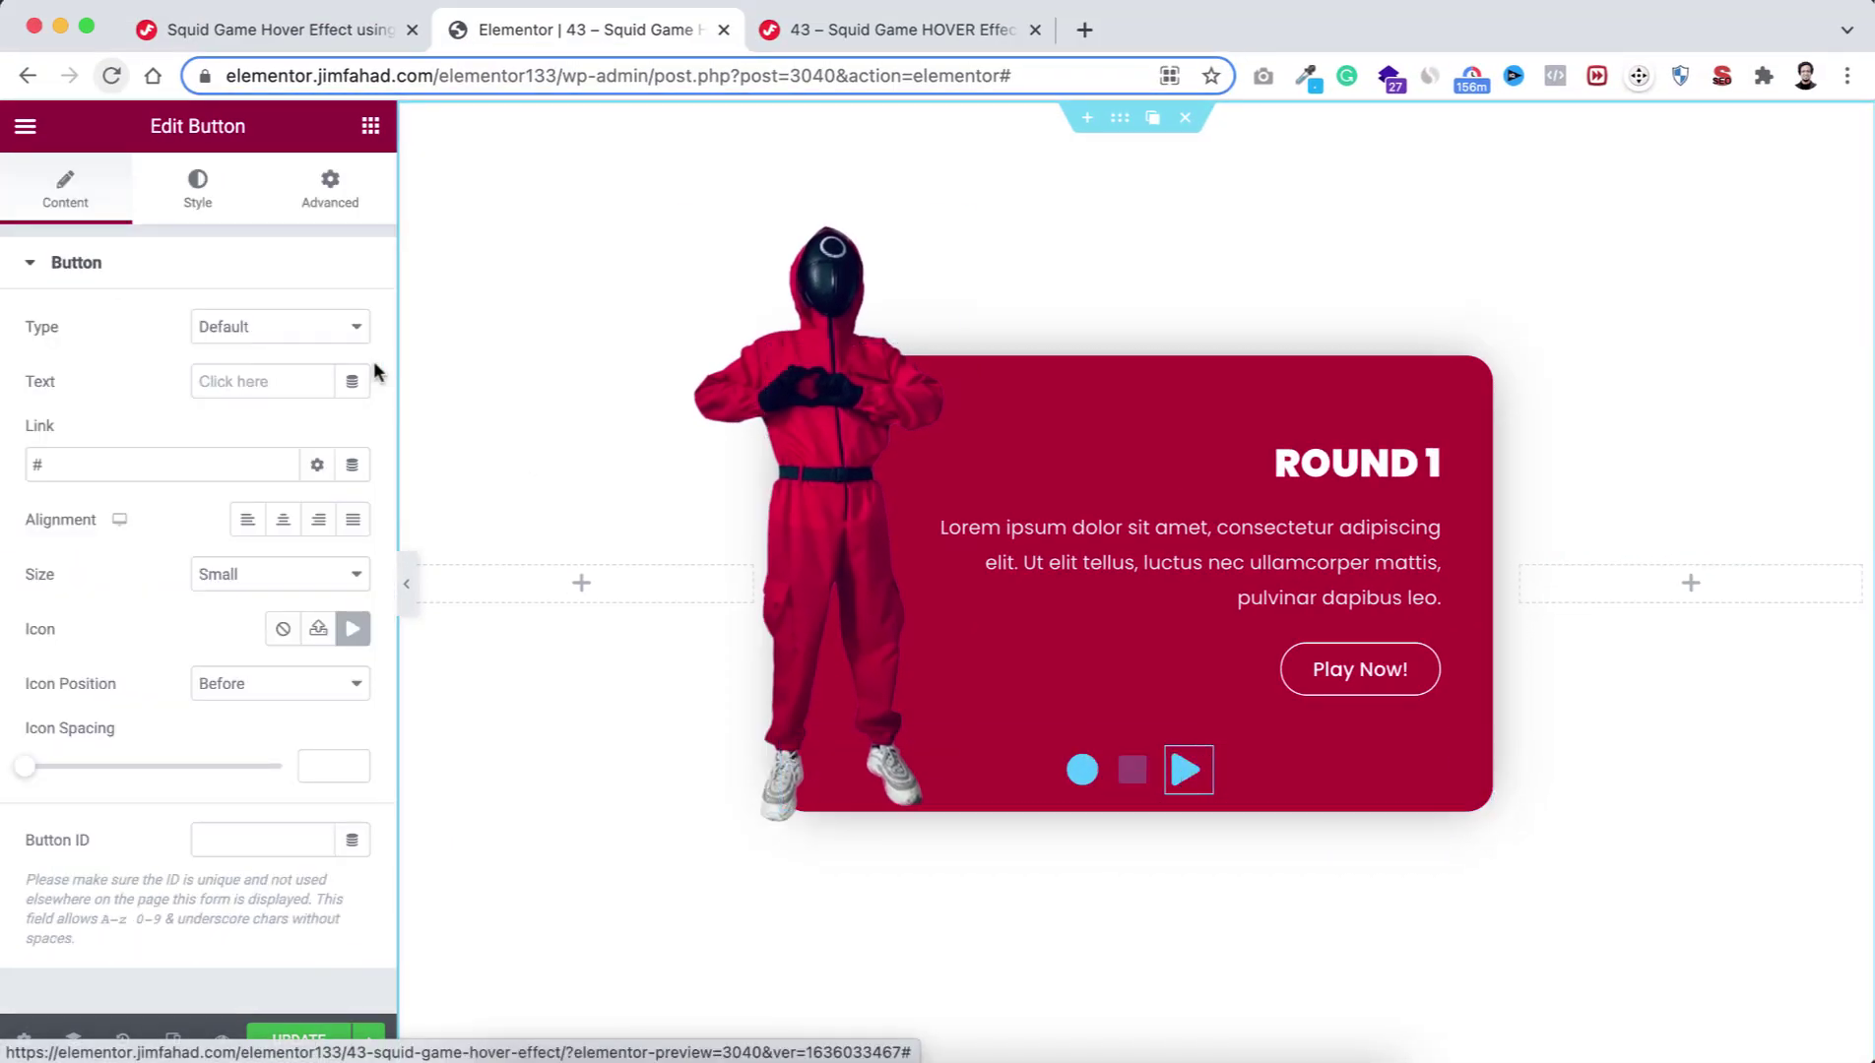
Give the triangle icon button the custom attribute data-showme|round3.
click(328, 189)
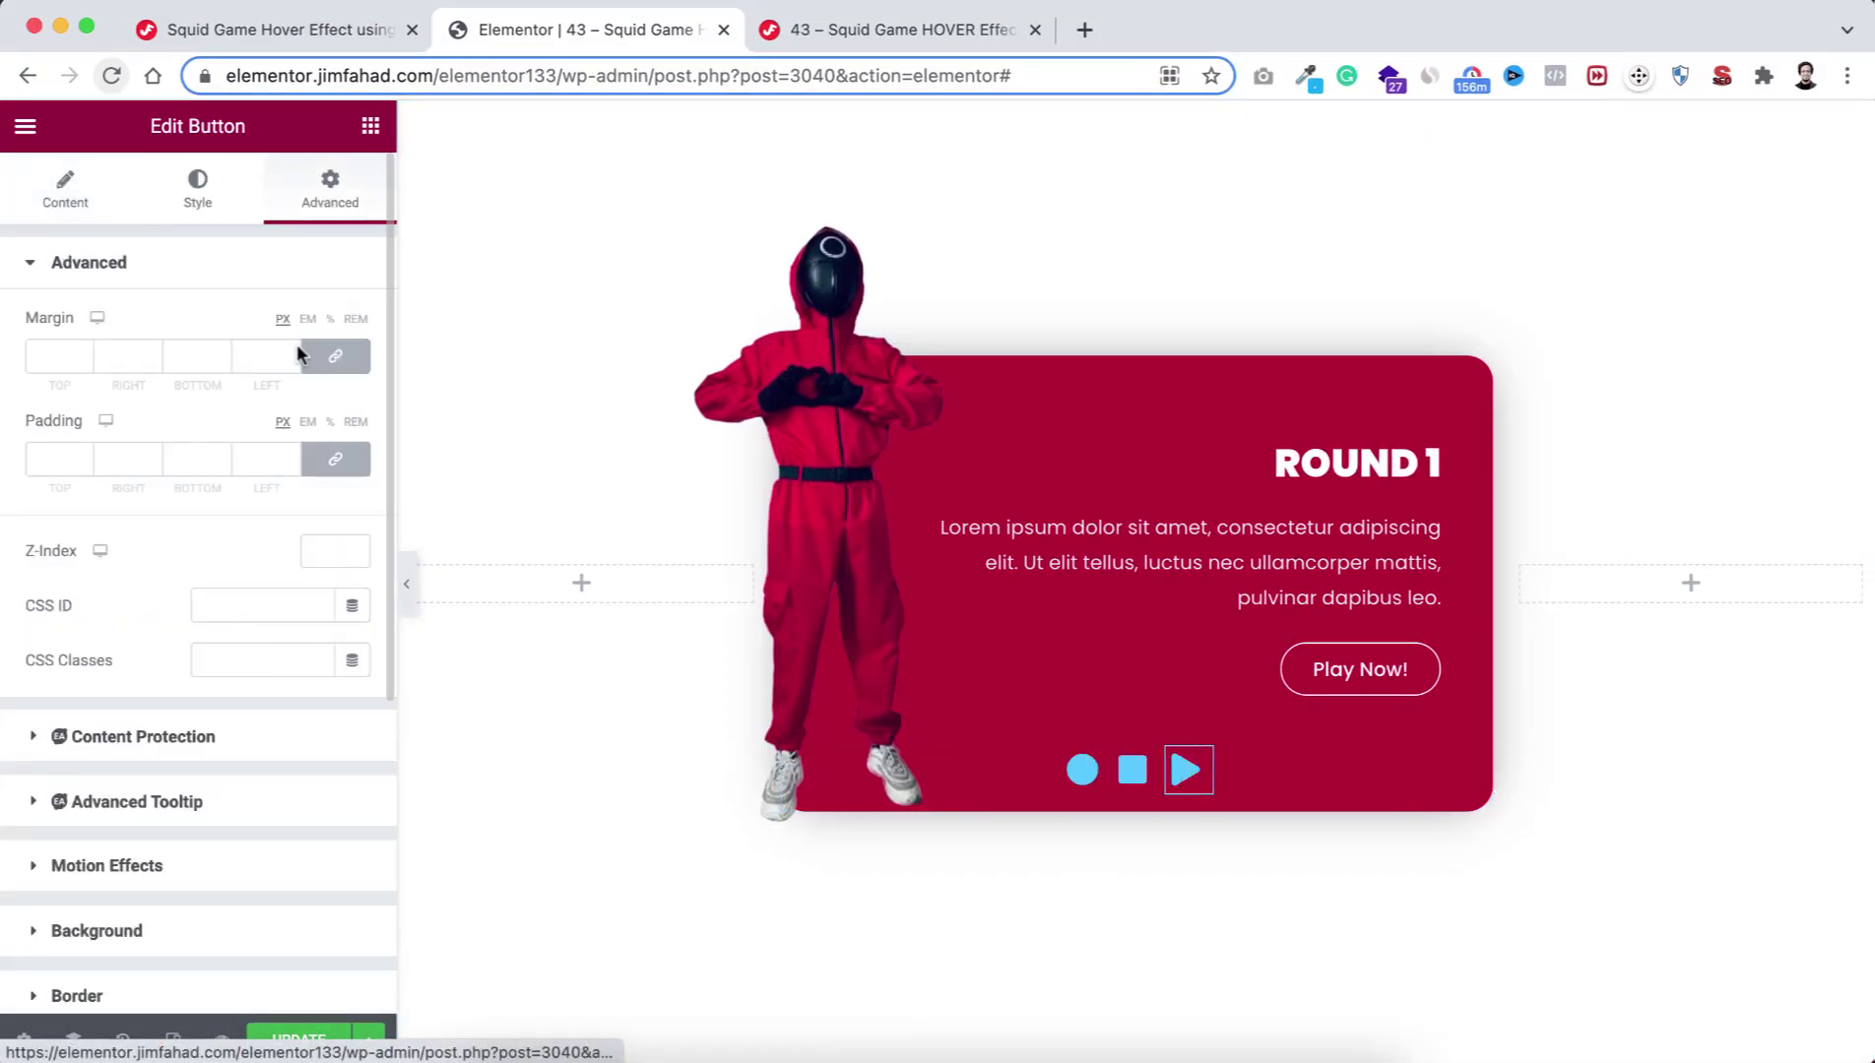
scroll(182, 781, down, 5)
click(123, 781)
scroll(119, 891, down, 1)
click(124, 891)
key(super+v)
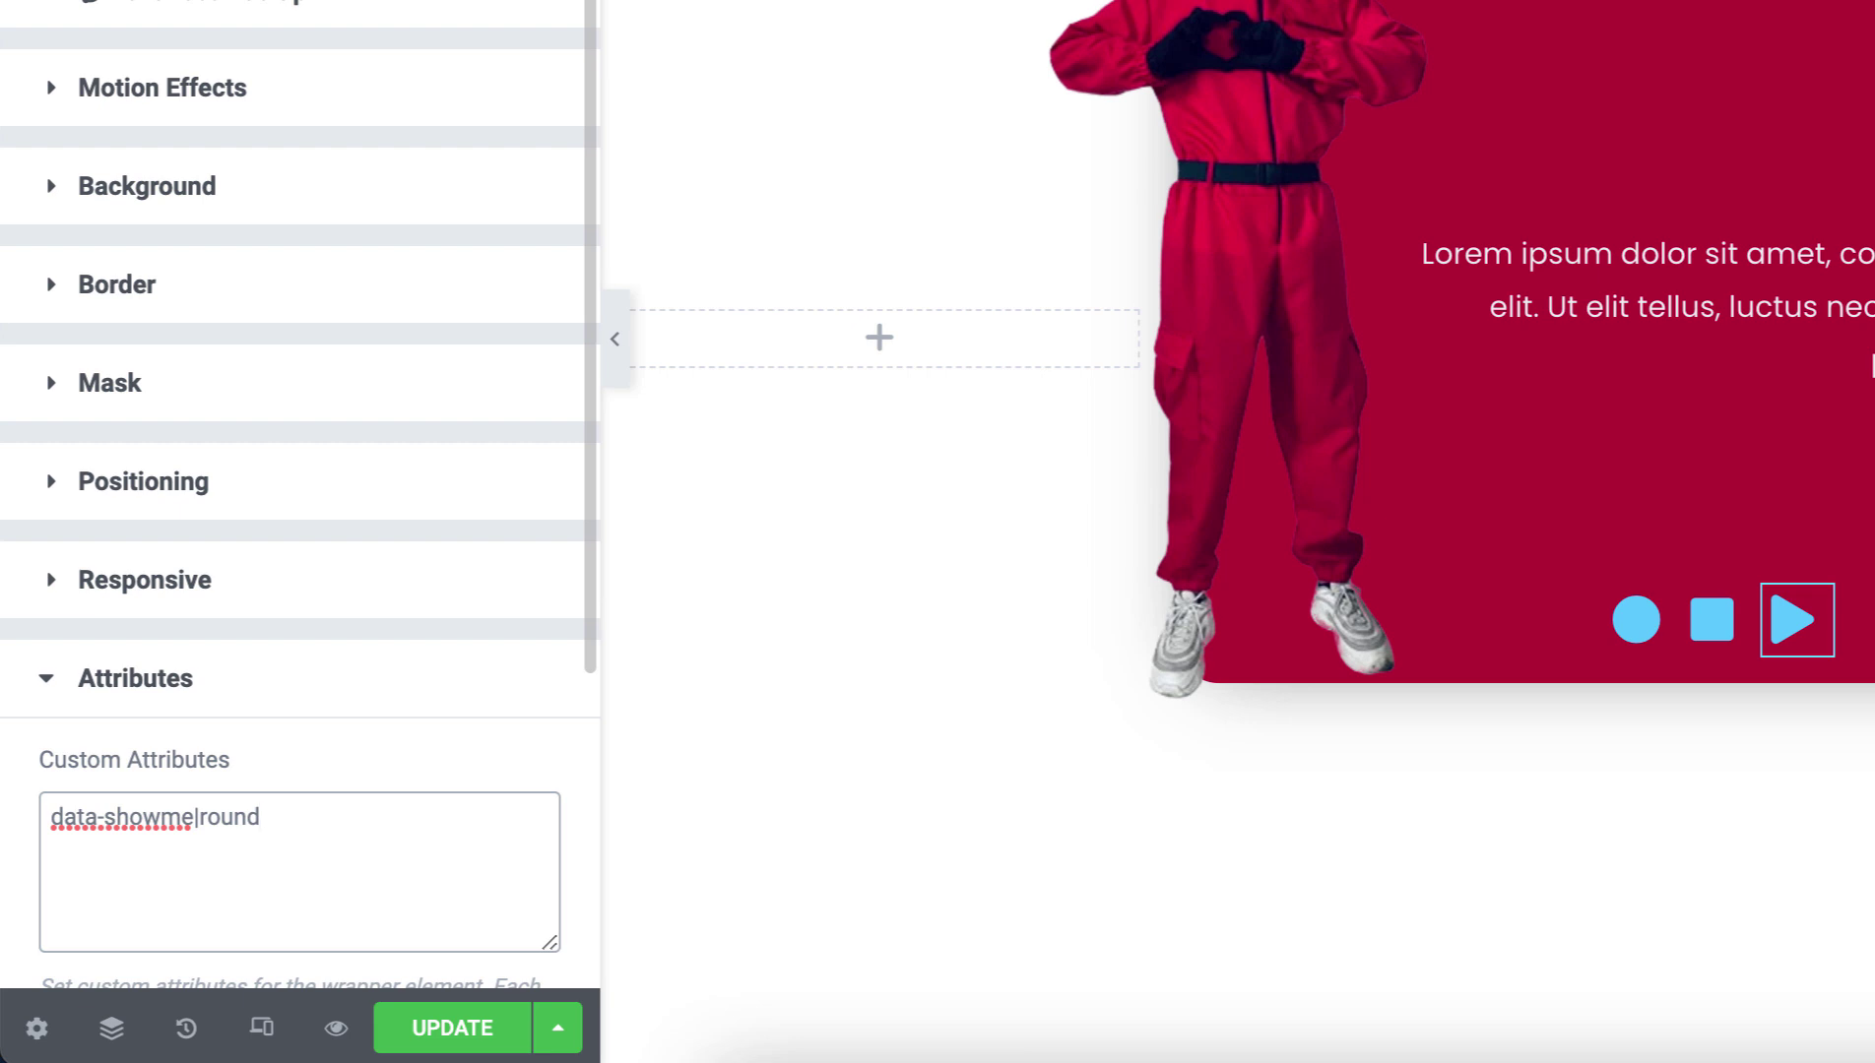
text(3)
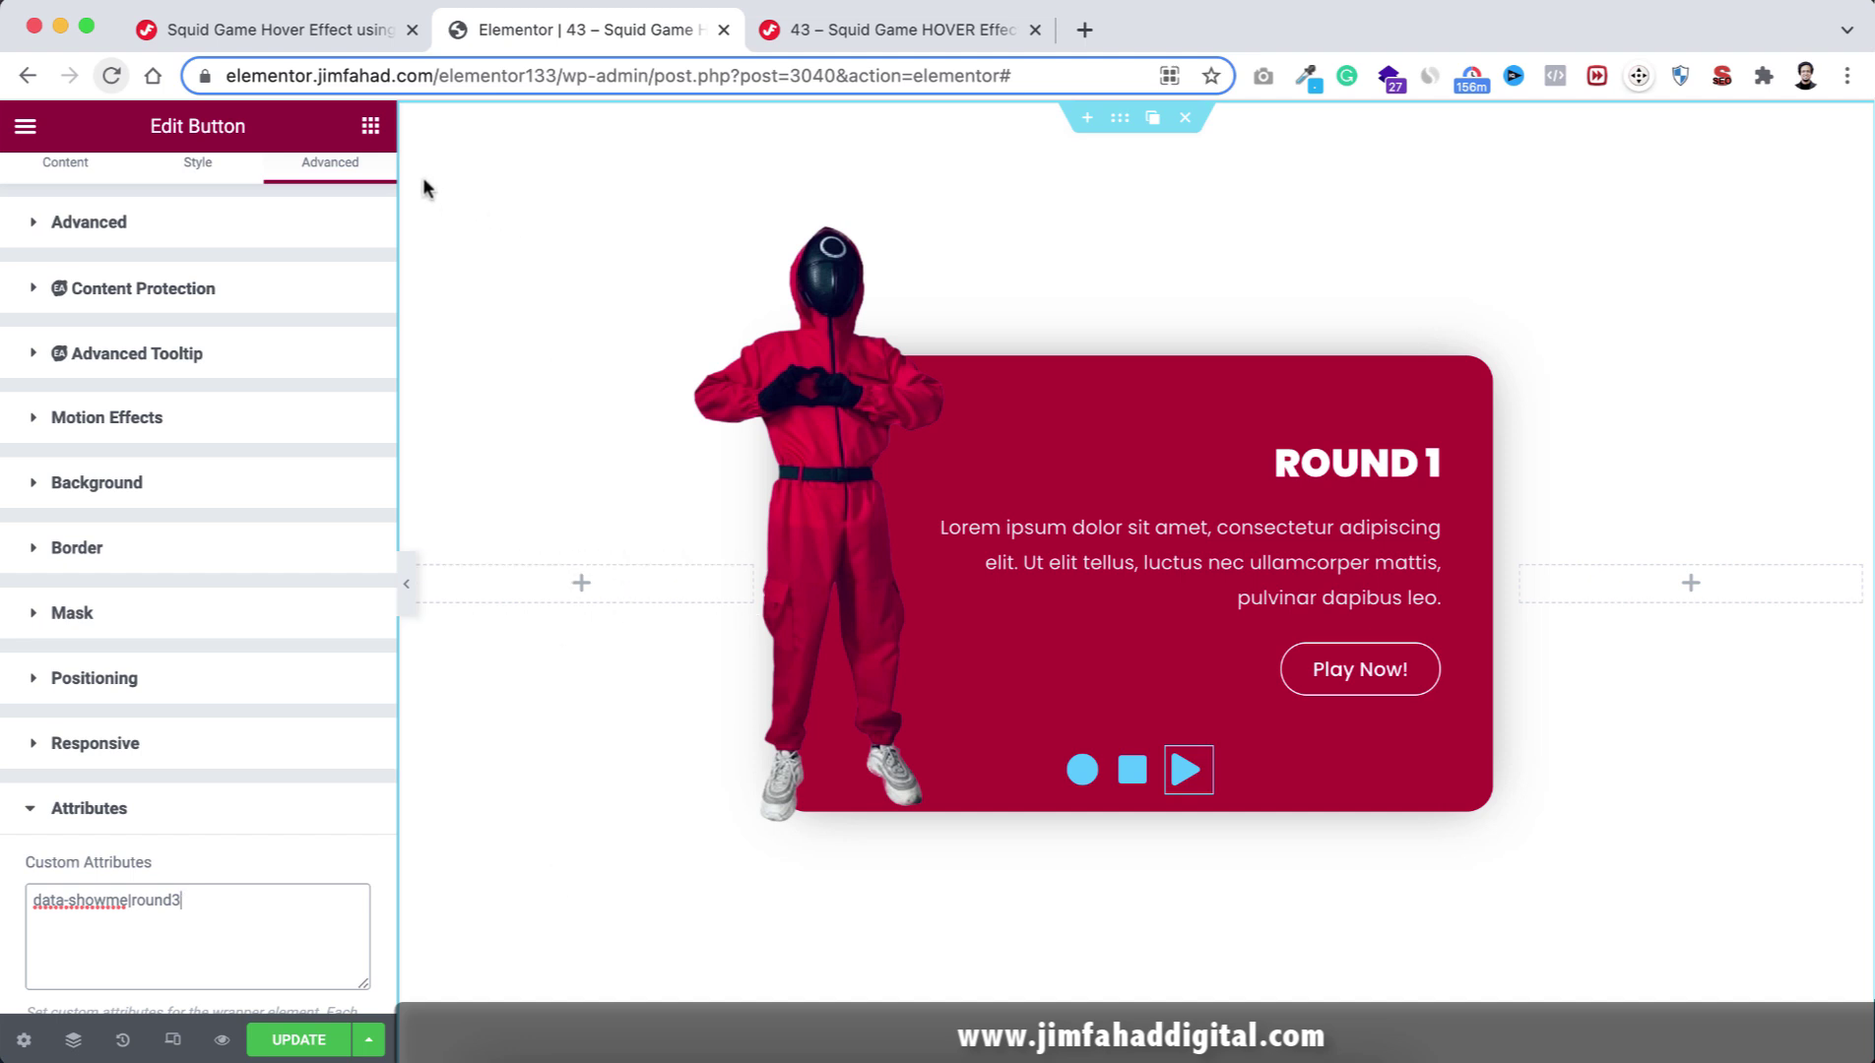
Find the HTML widget and add it to the empty drop area below the card section.
click(370, 125)
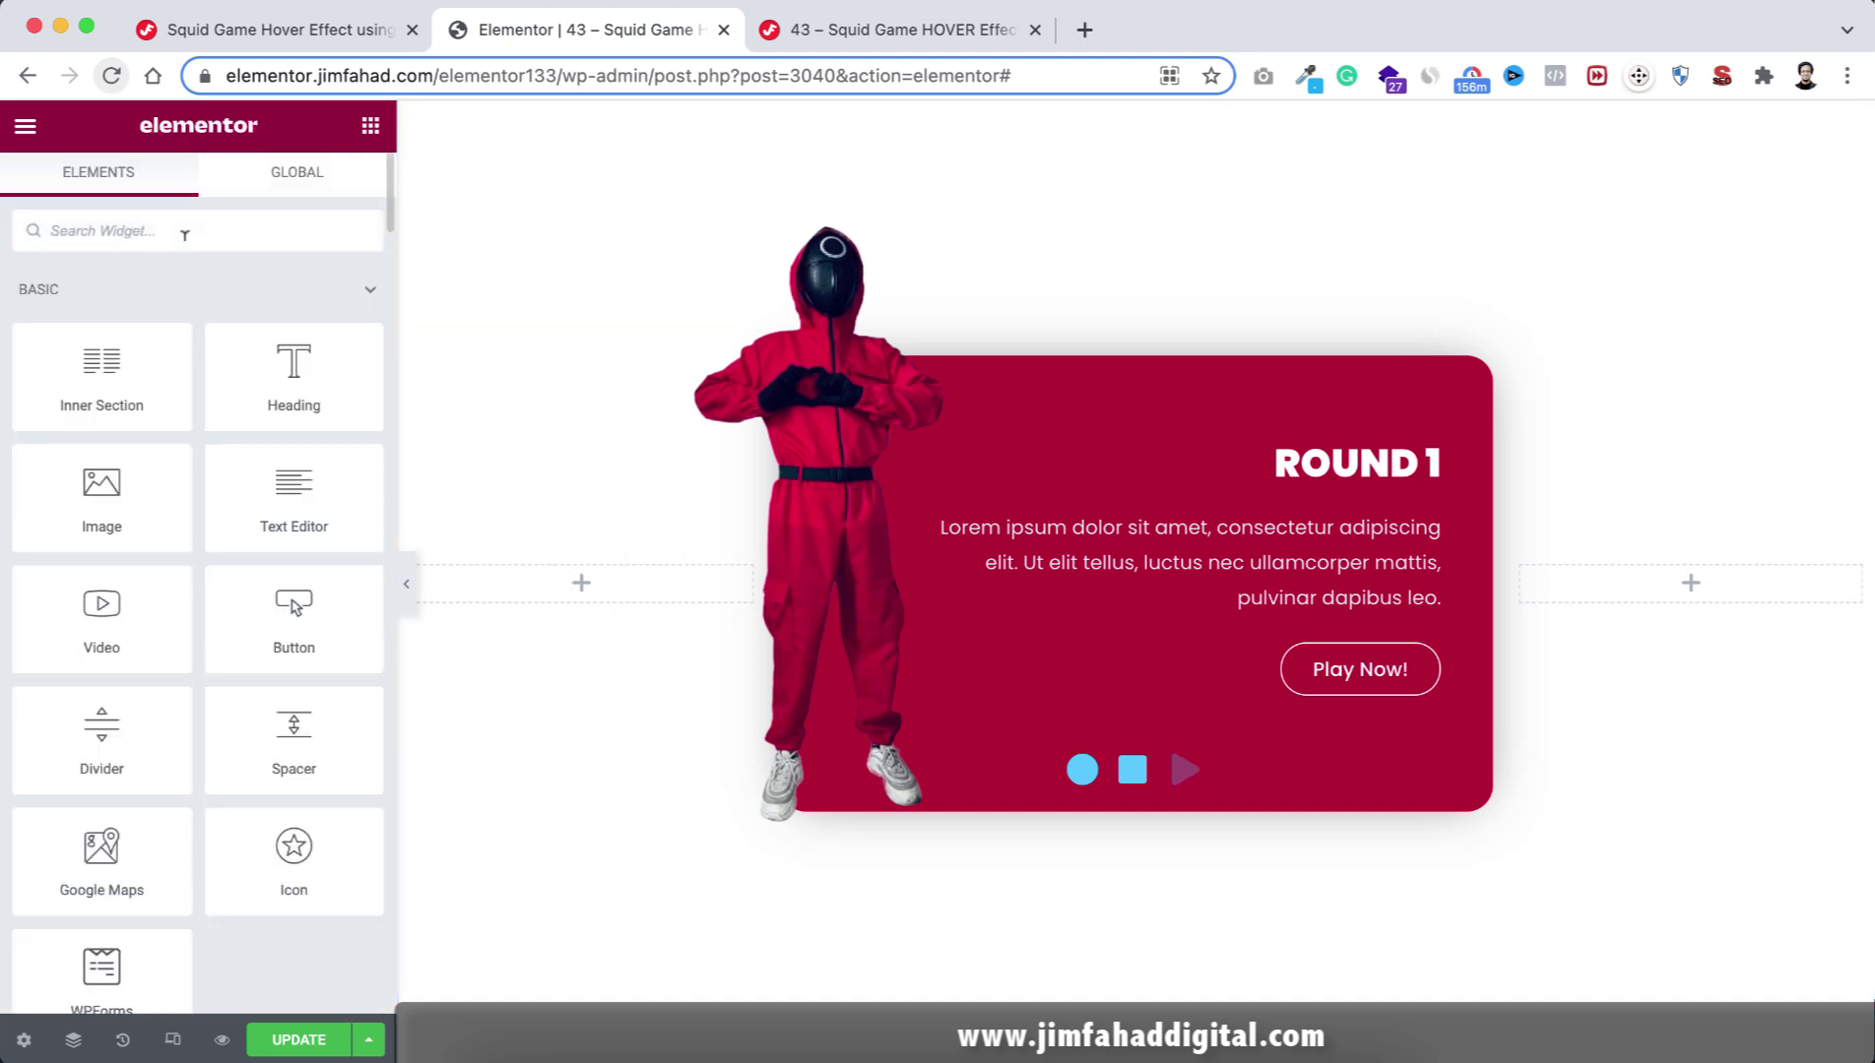
text(html)
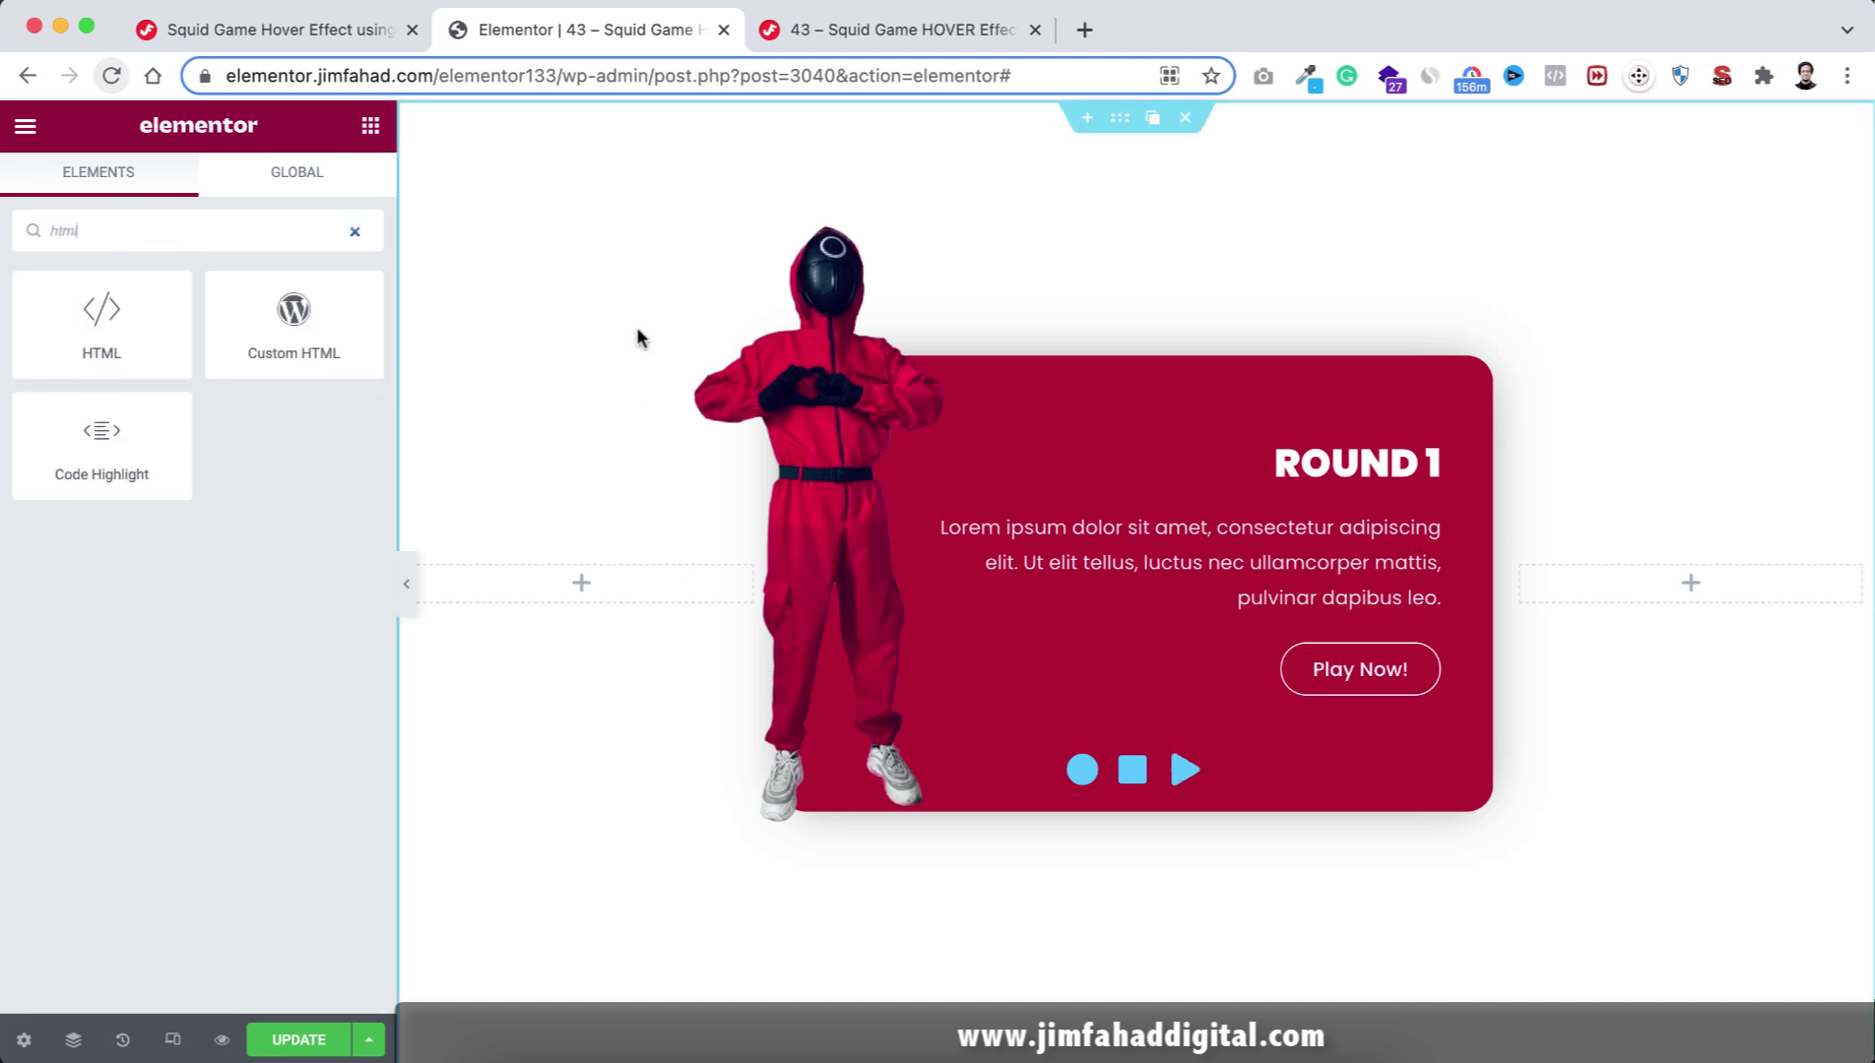
drag(147, 329, 862, 953)
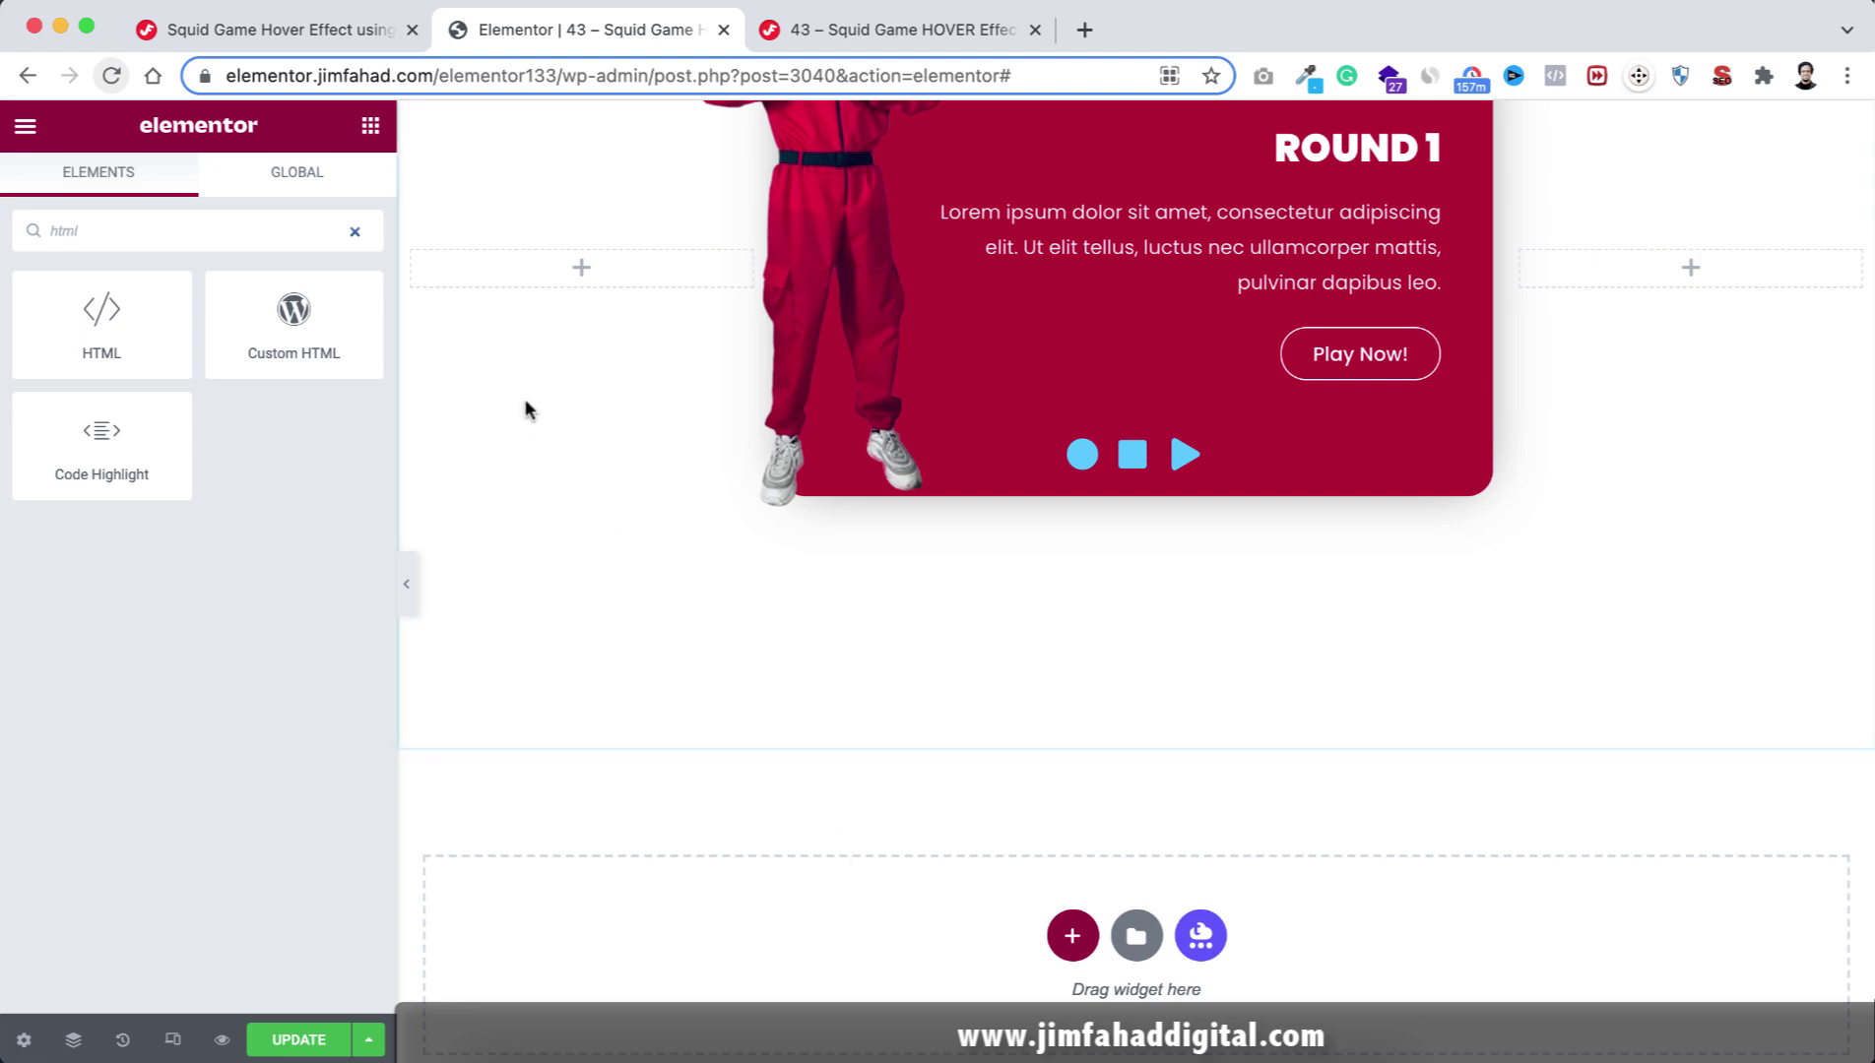
drag(97, 318, 930, 955)
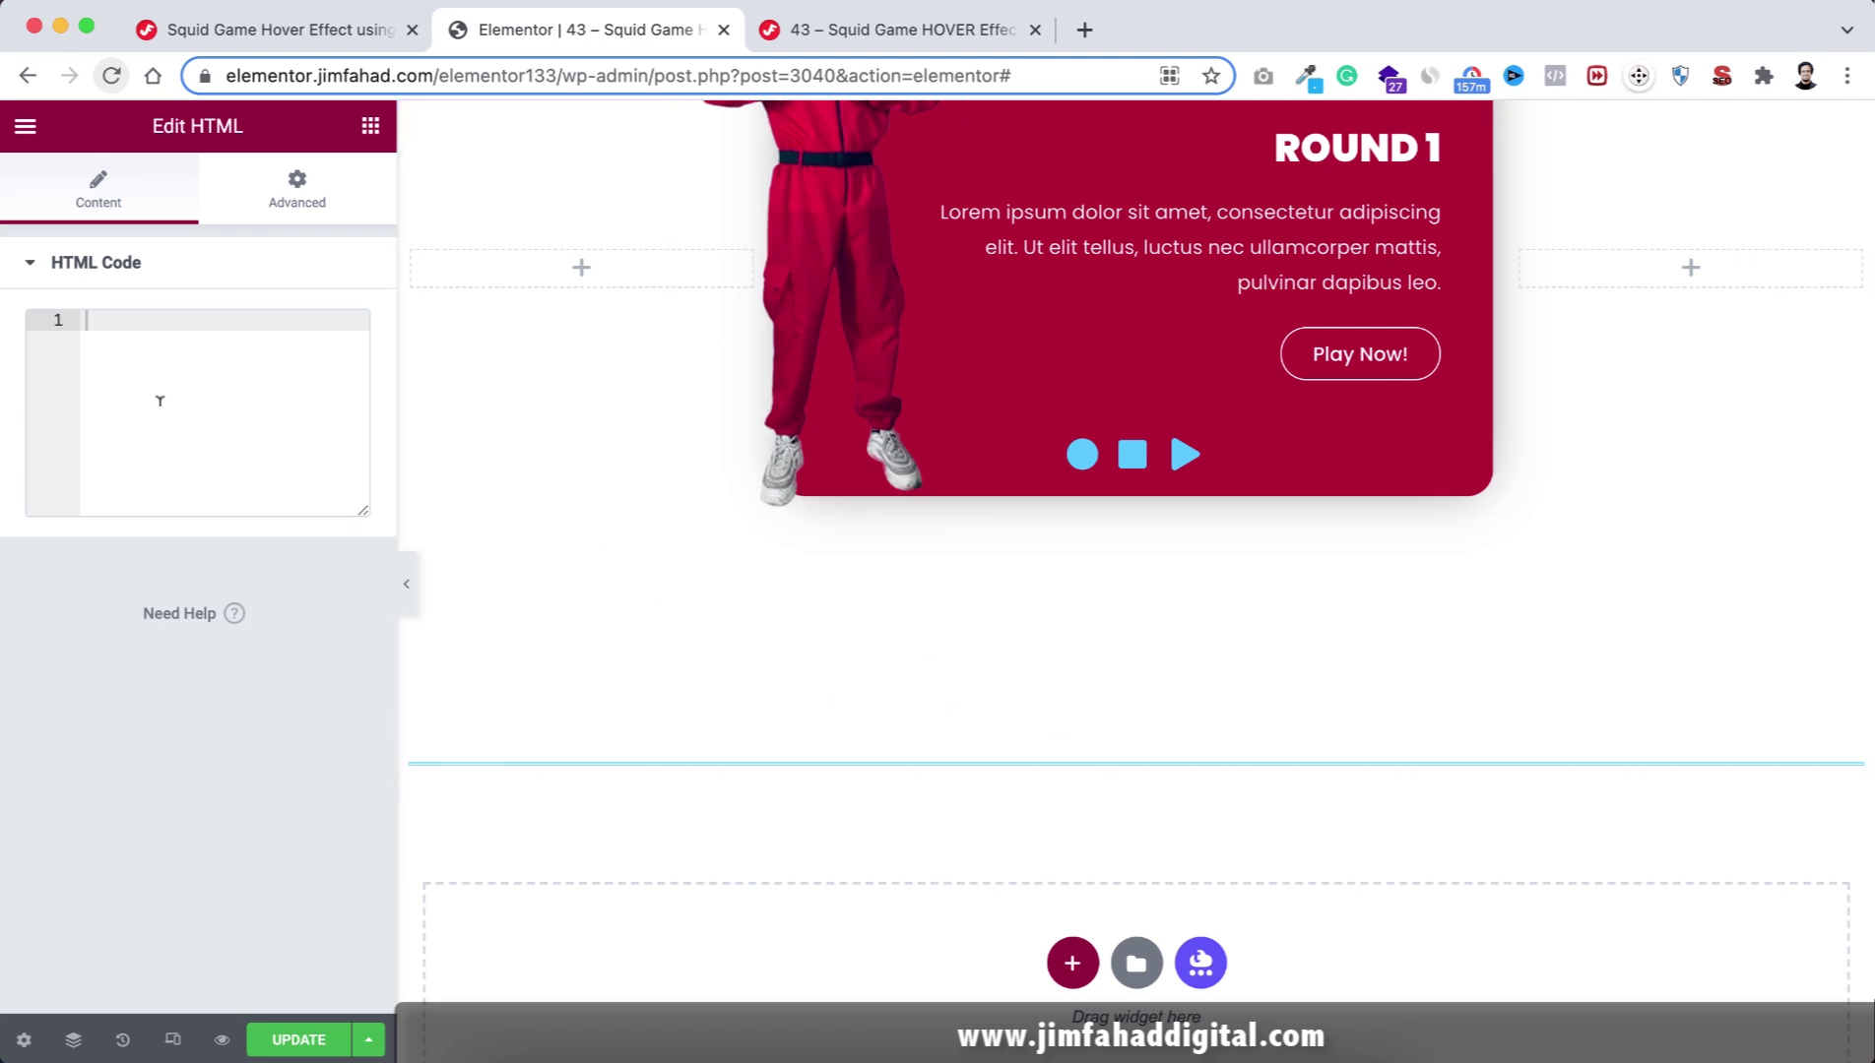
Switch to the tutorial page and copy the whole "Dynamic Section Hide/Show JS" snippet, including the jQuery script line.
click(281, 30)
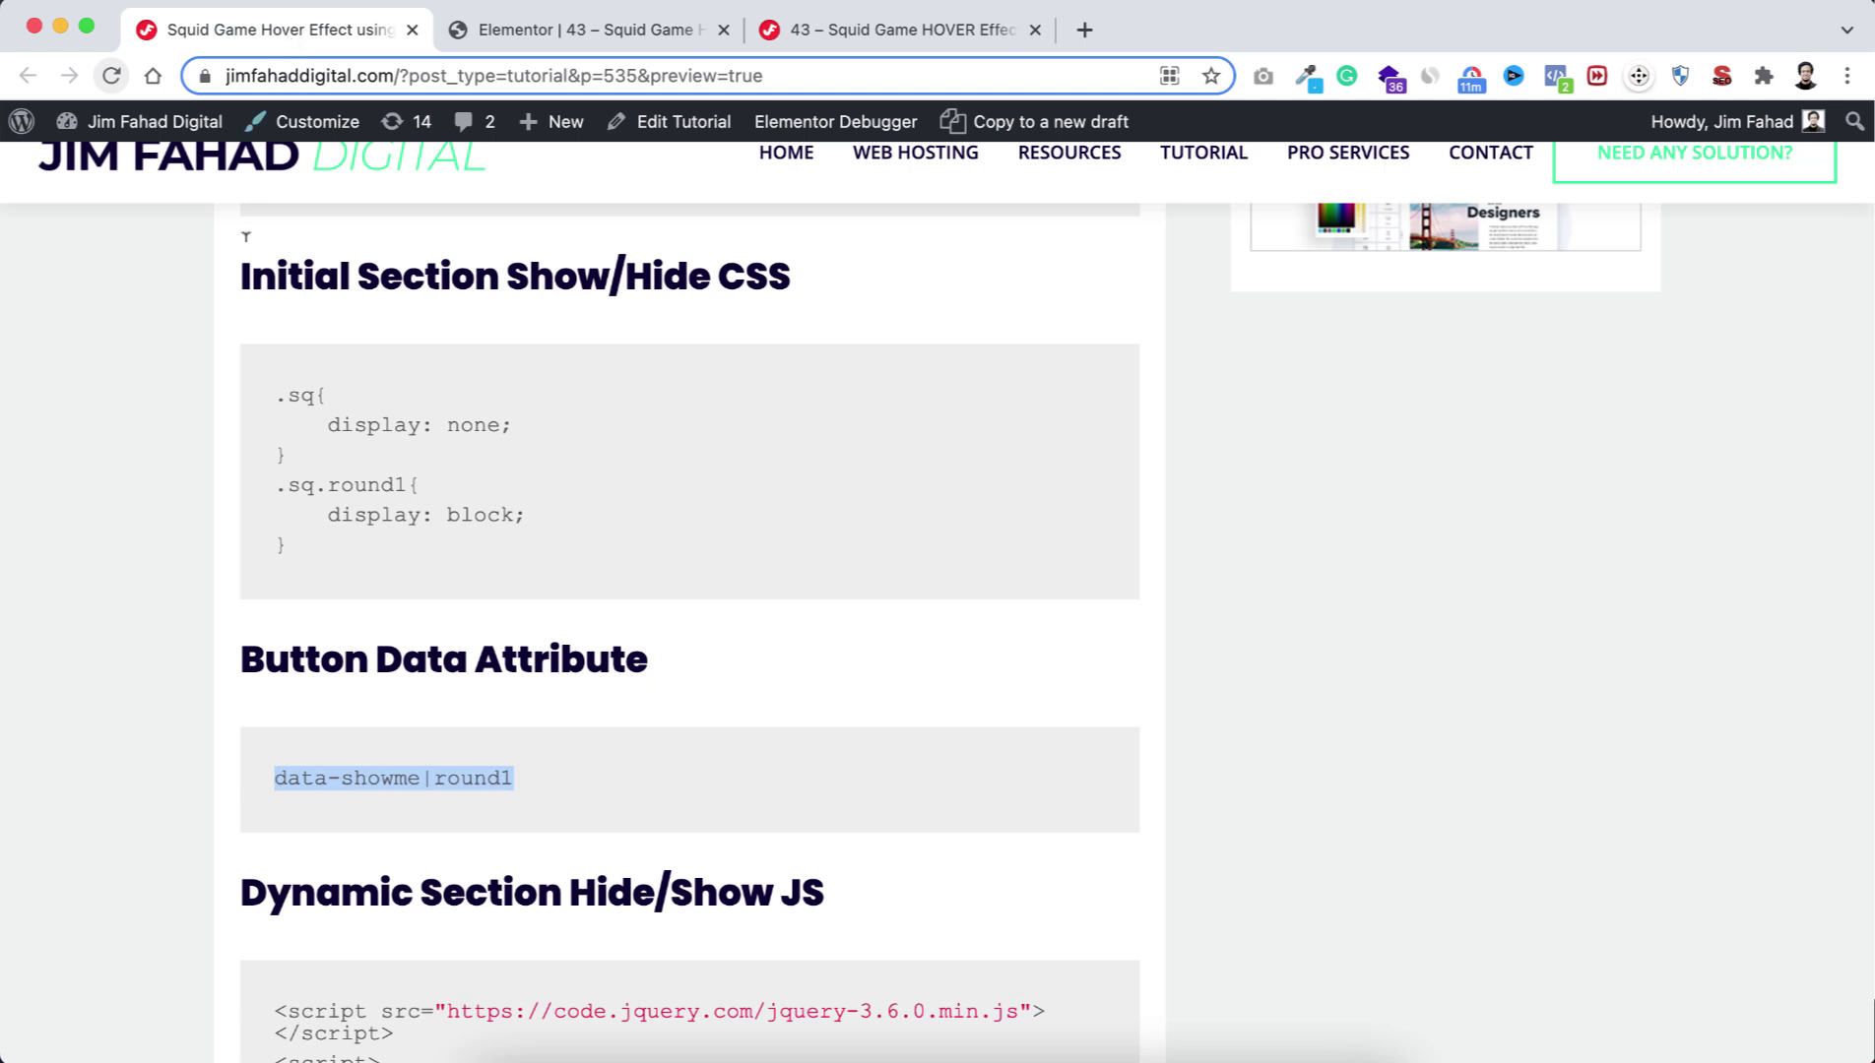
scroll(187, 770, down, 4)
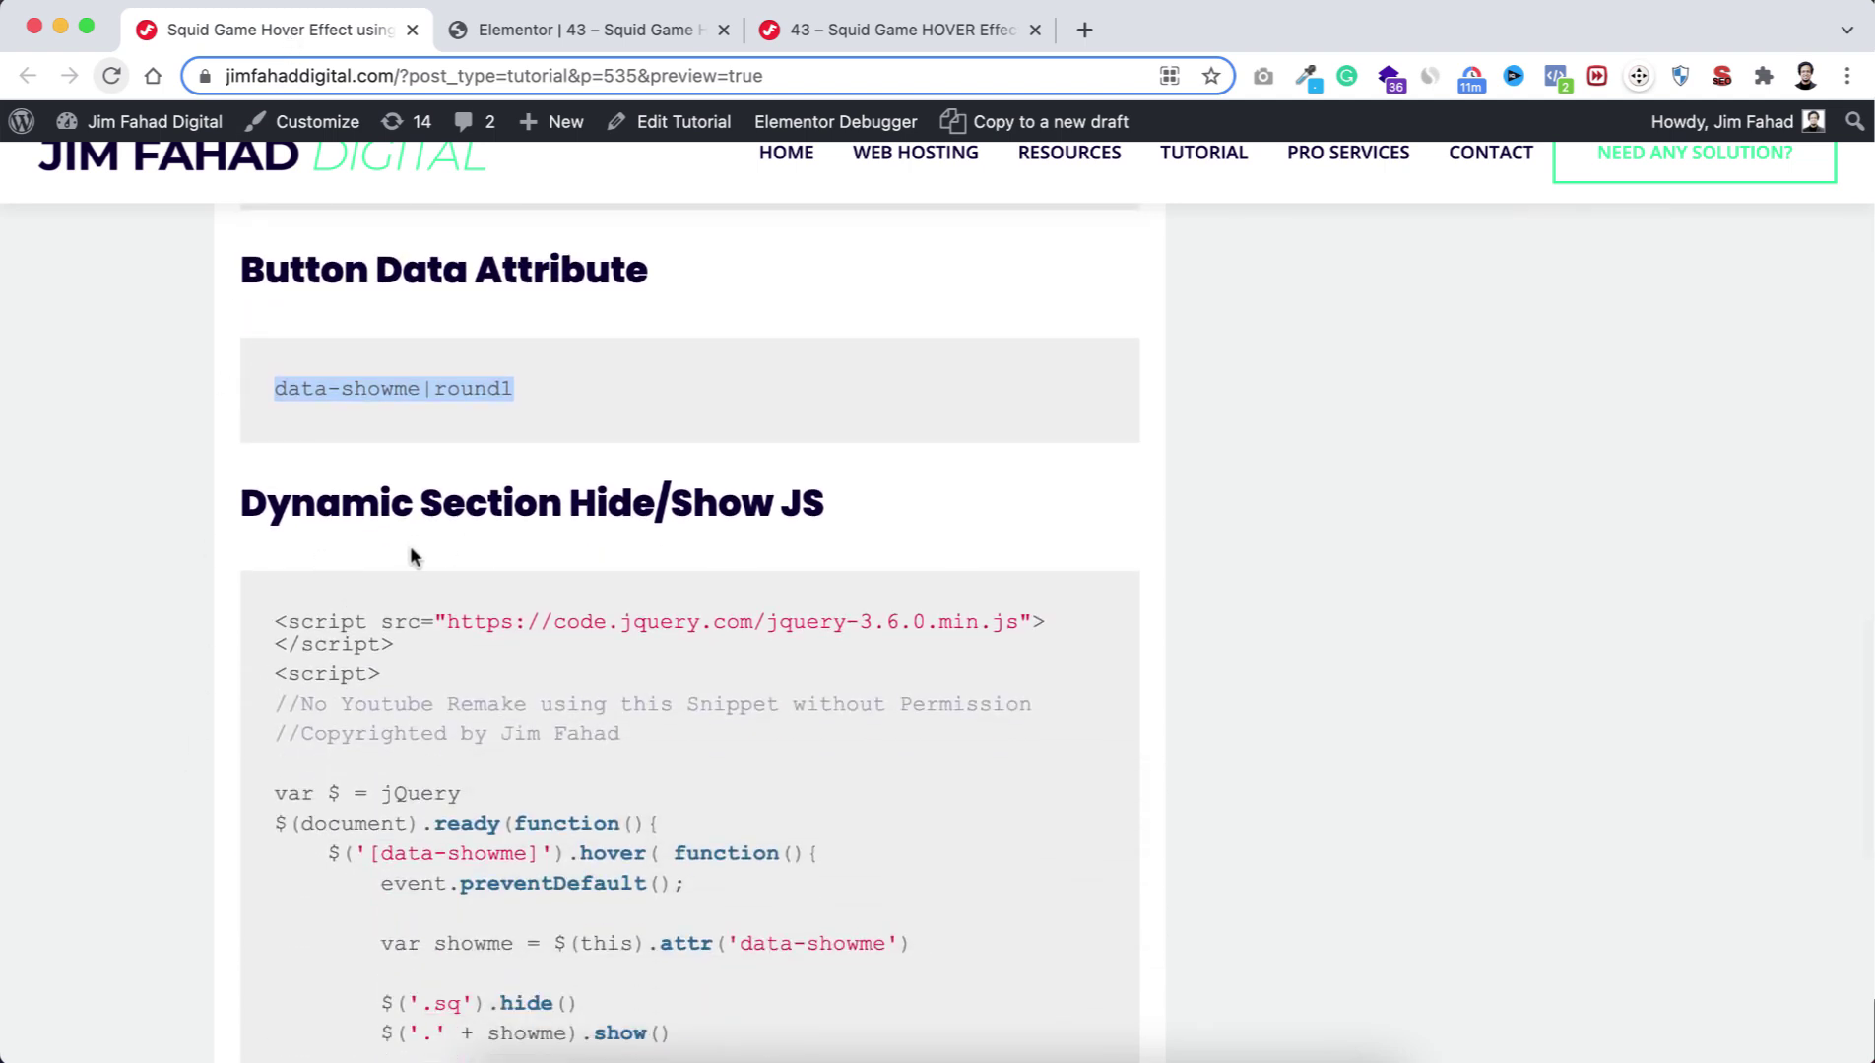
scroll(636, 537, down, 2)
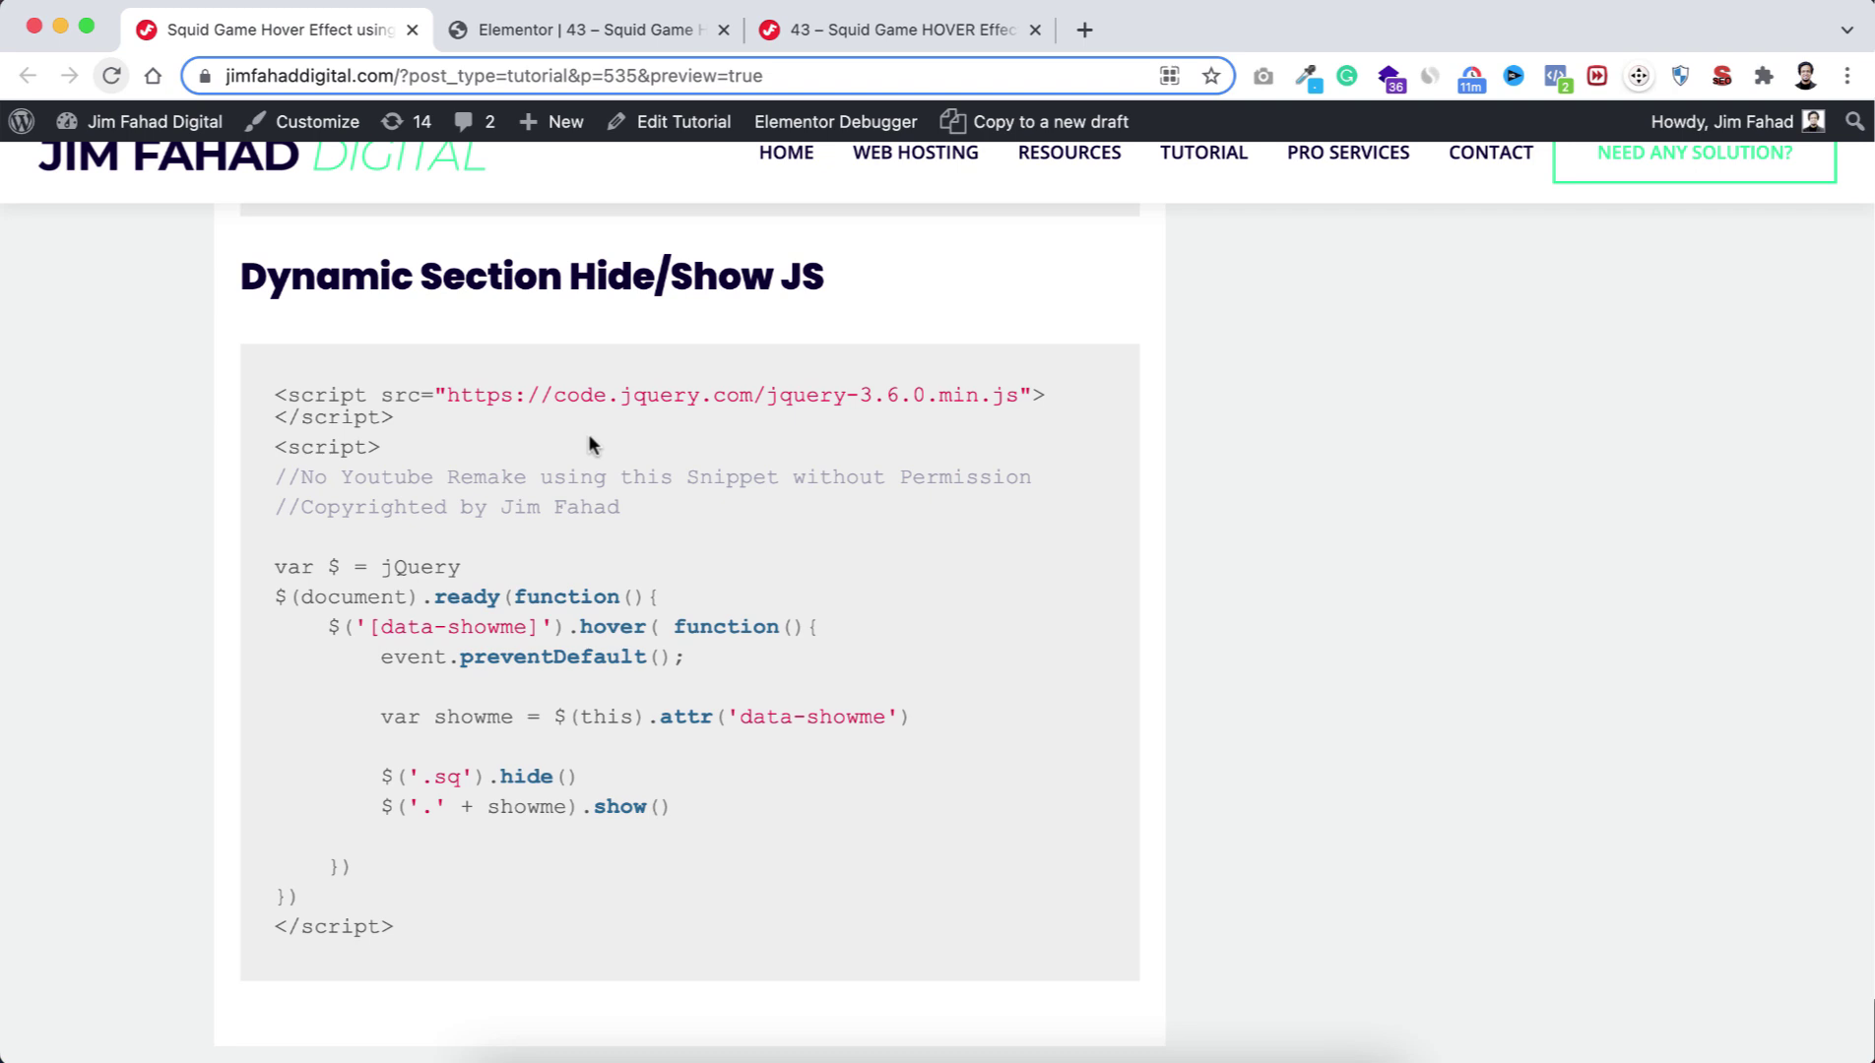
drag(280, 391, 430, 920)
key(super+c)
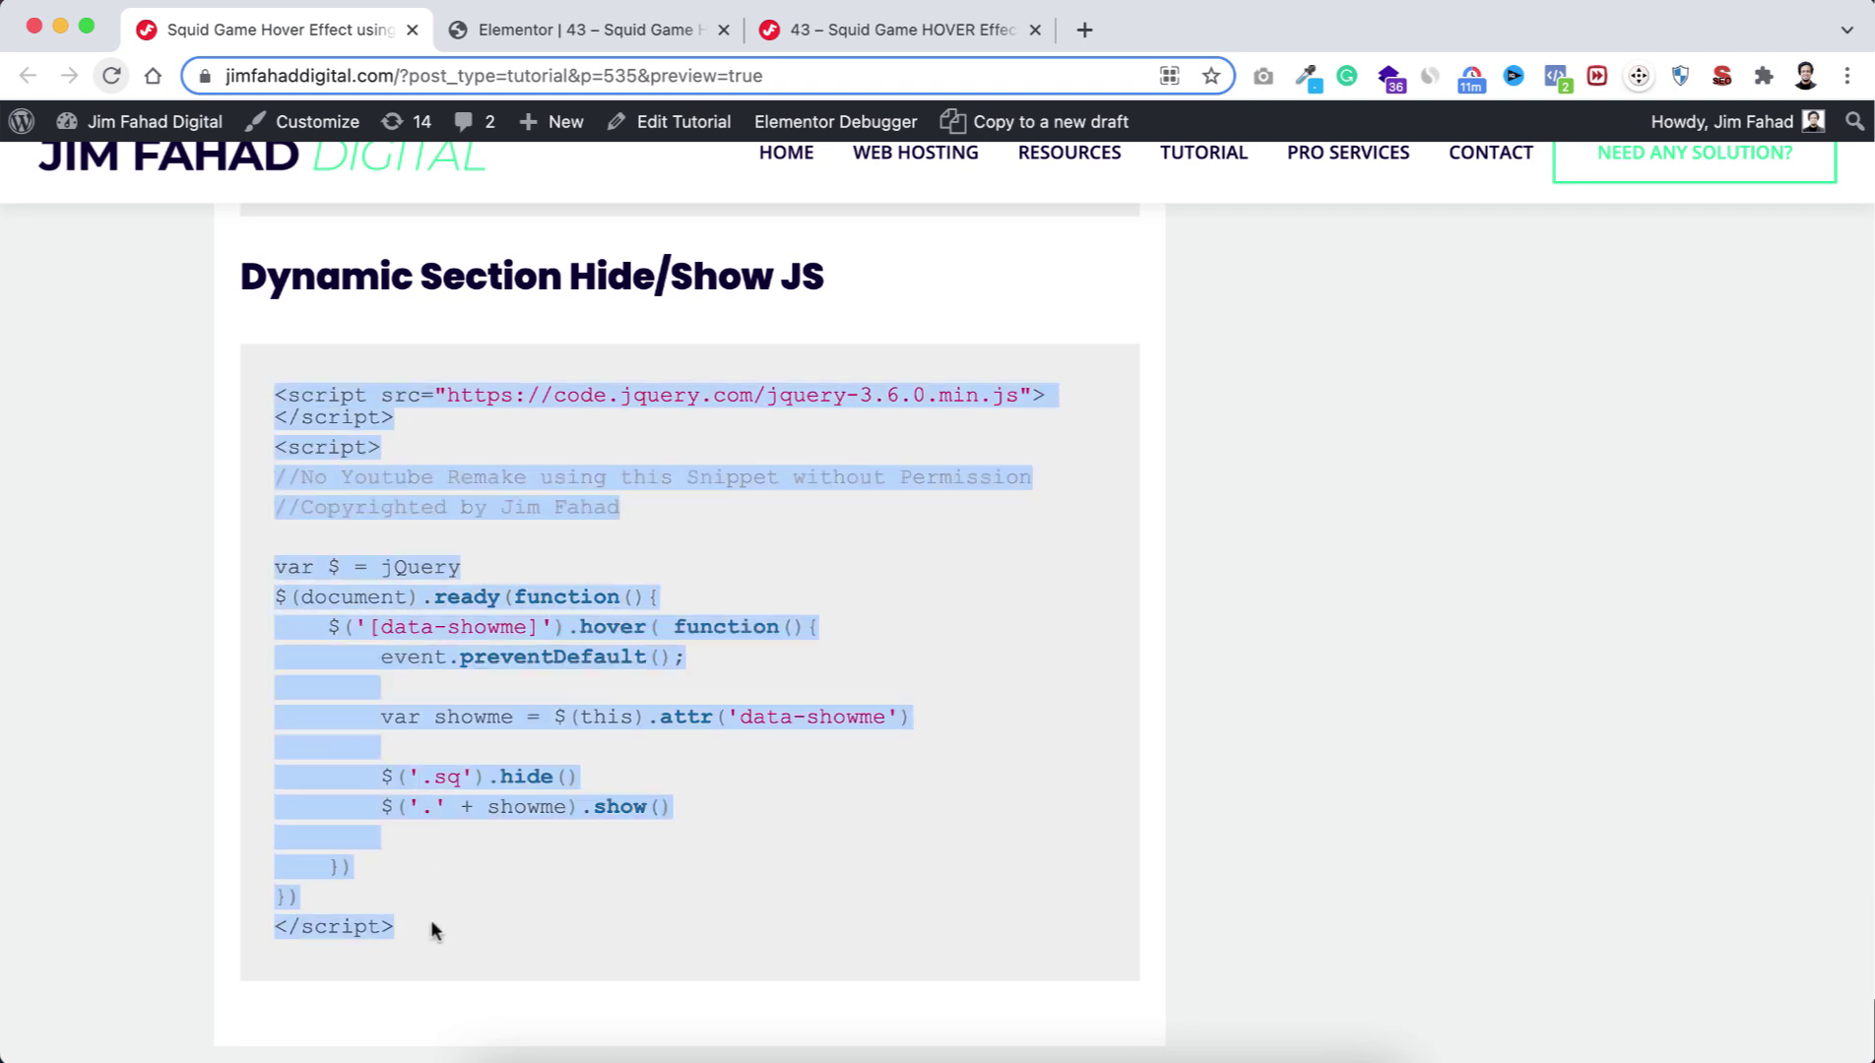
Back in Elementor, paste the copied script into the HTML widget's code, widening the editor panel temporarily to read it.
click(541, 28)
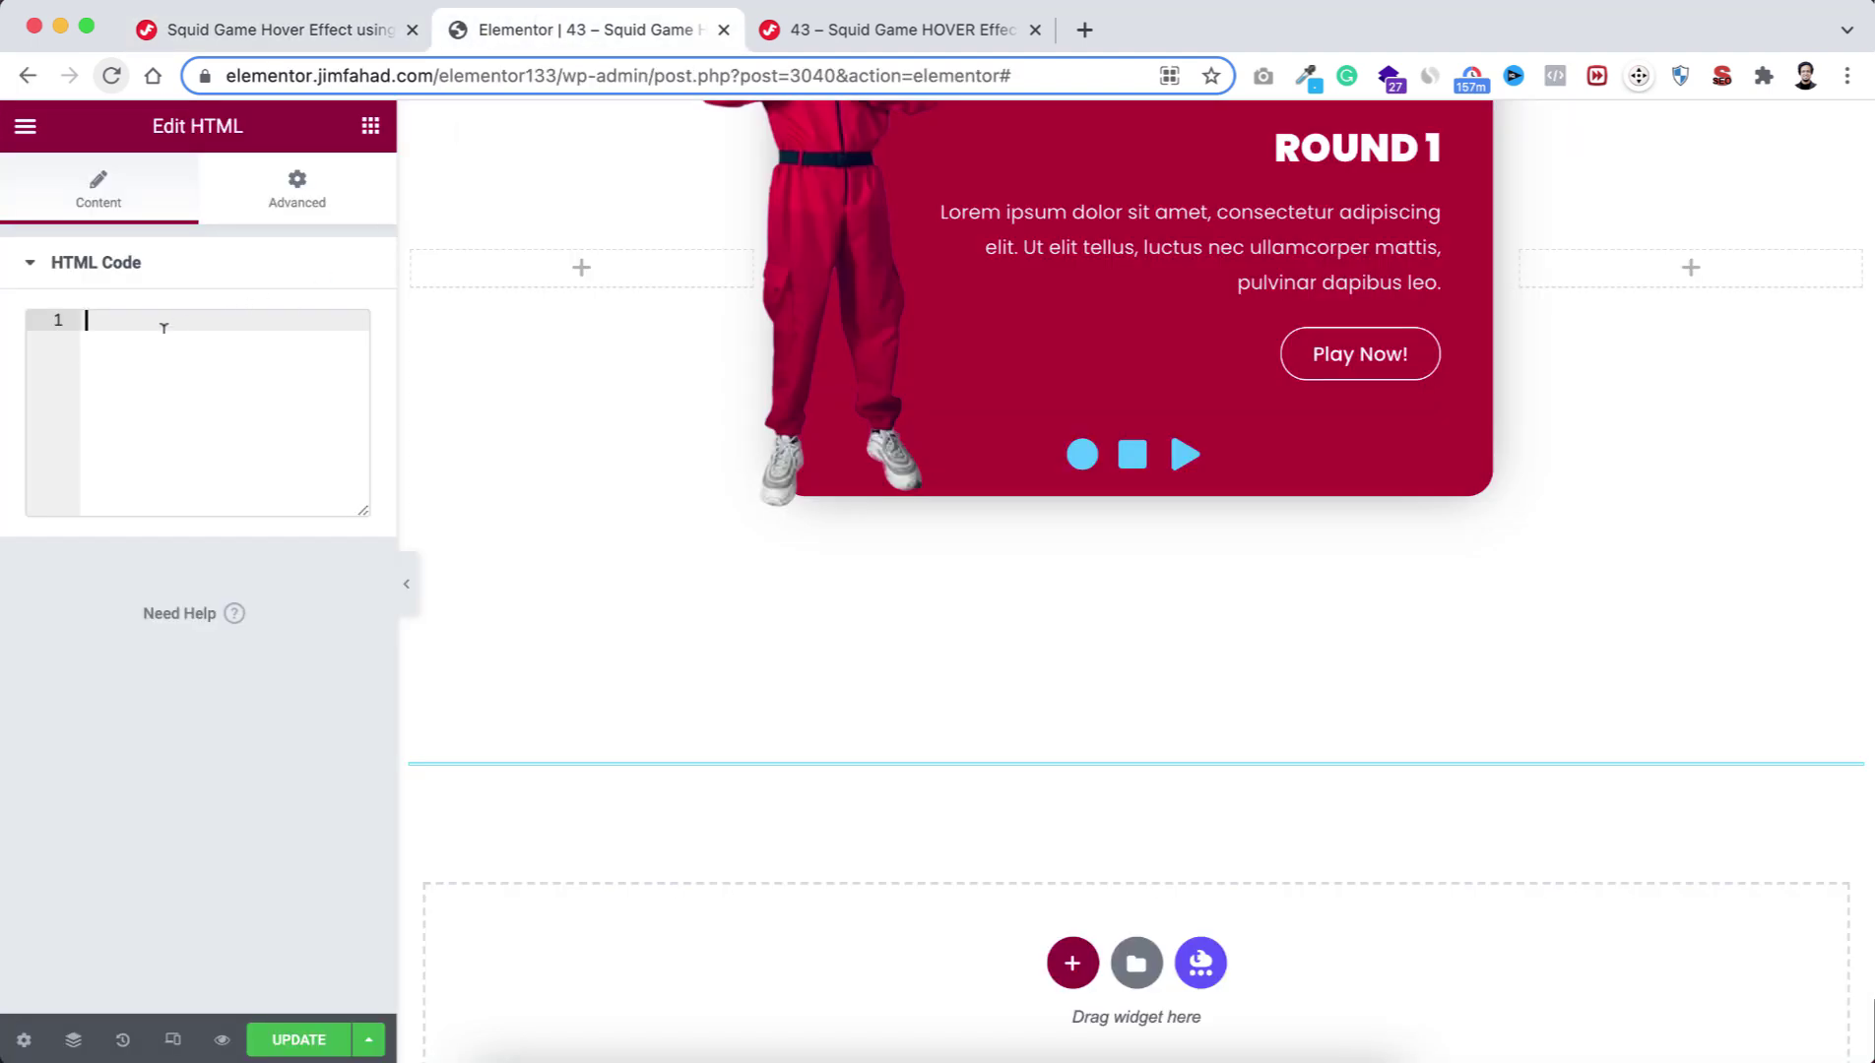
key(super+v)
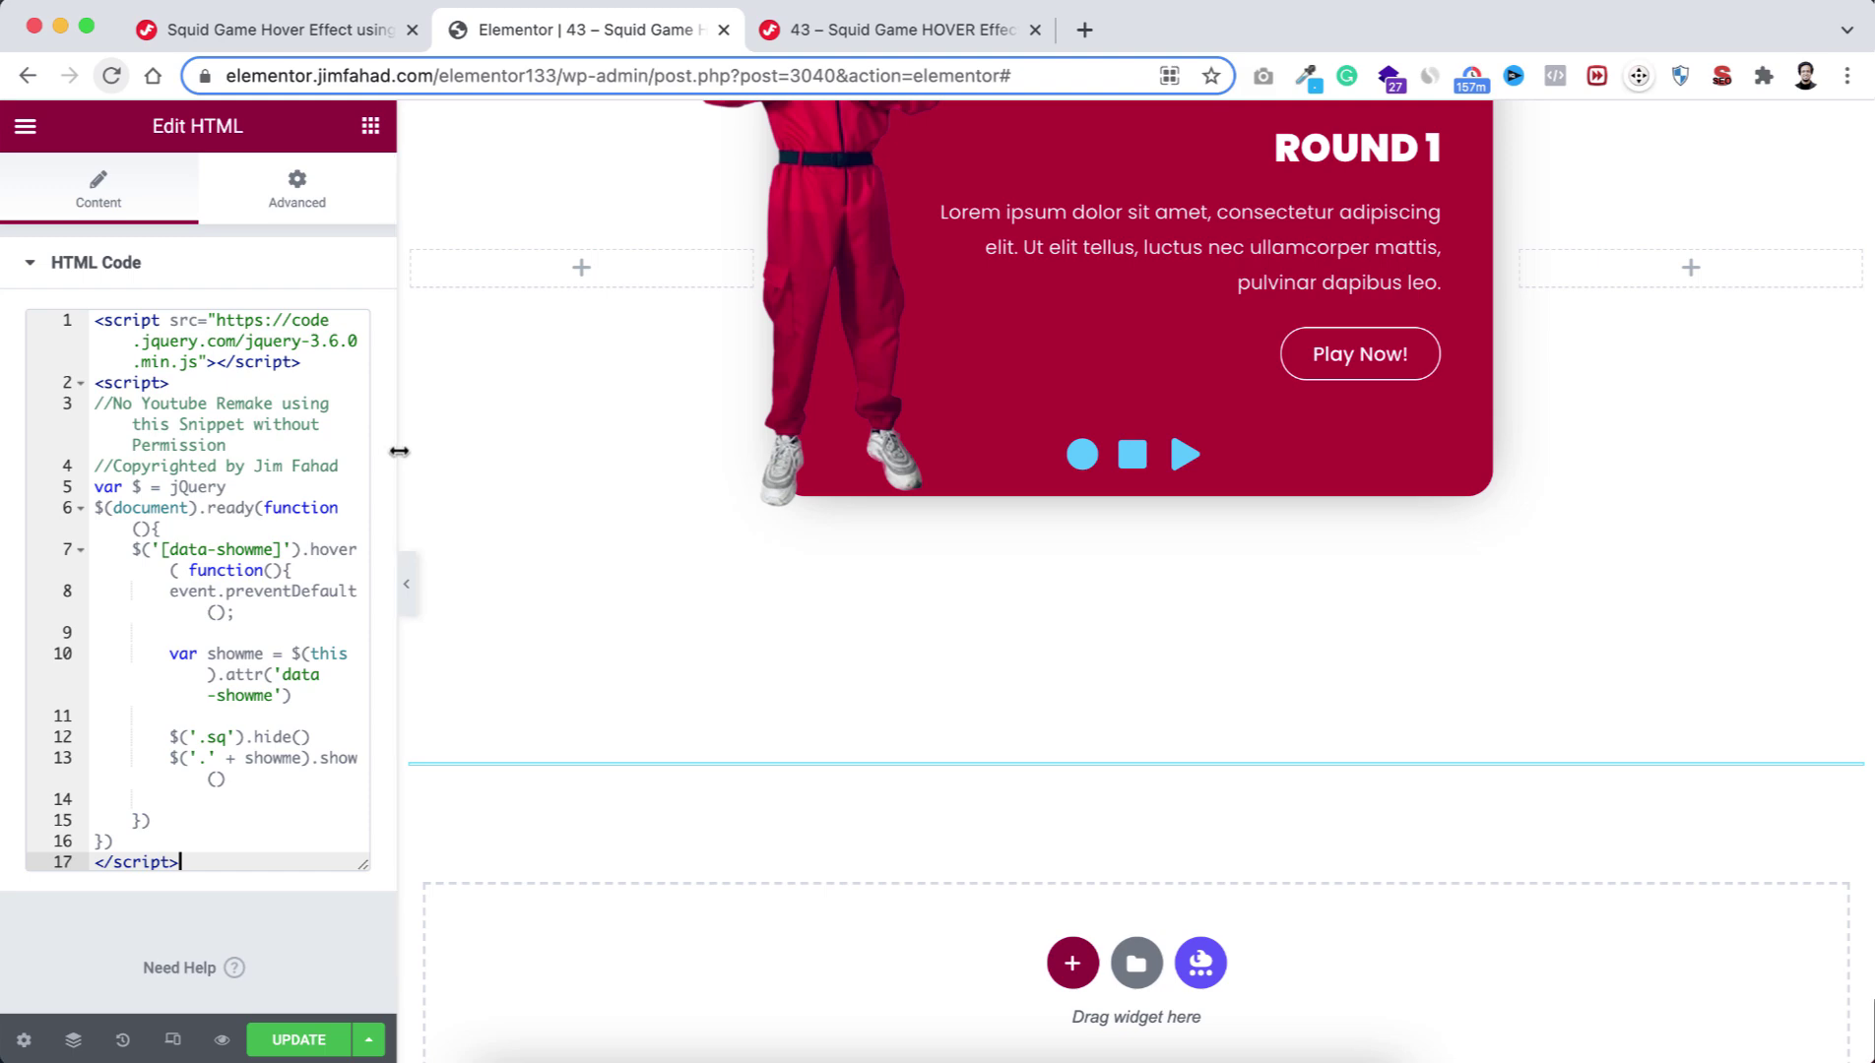
drag(398, 452, 833, 490)
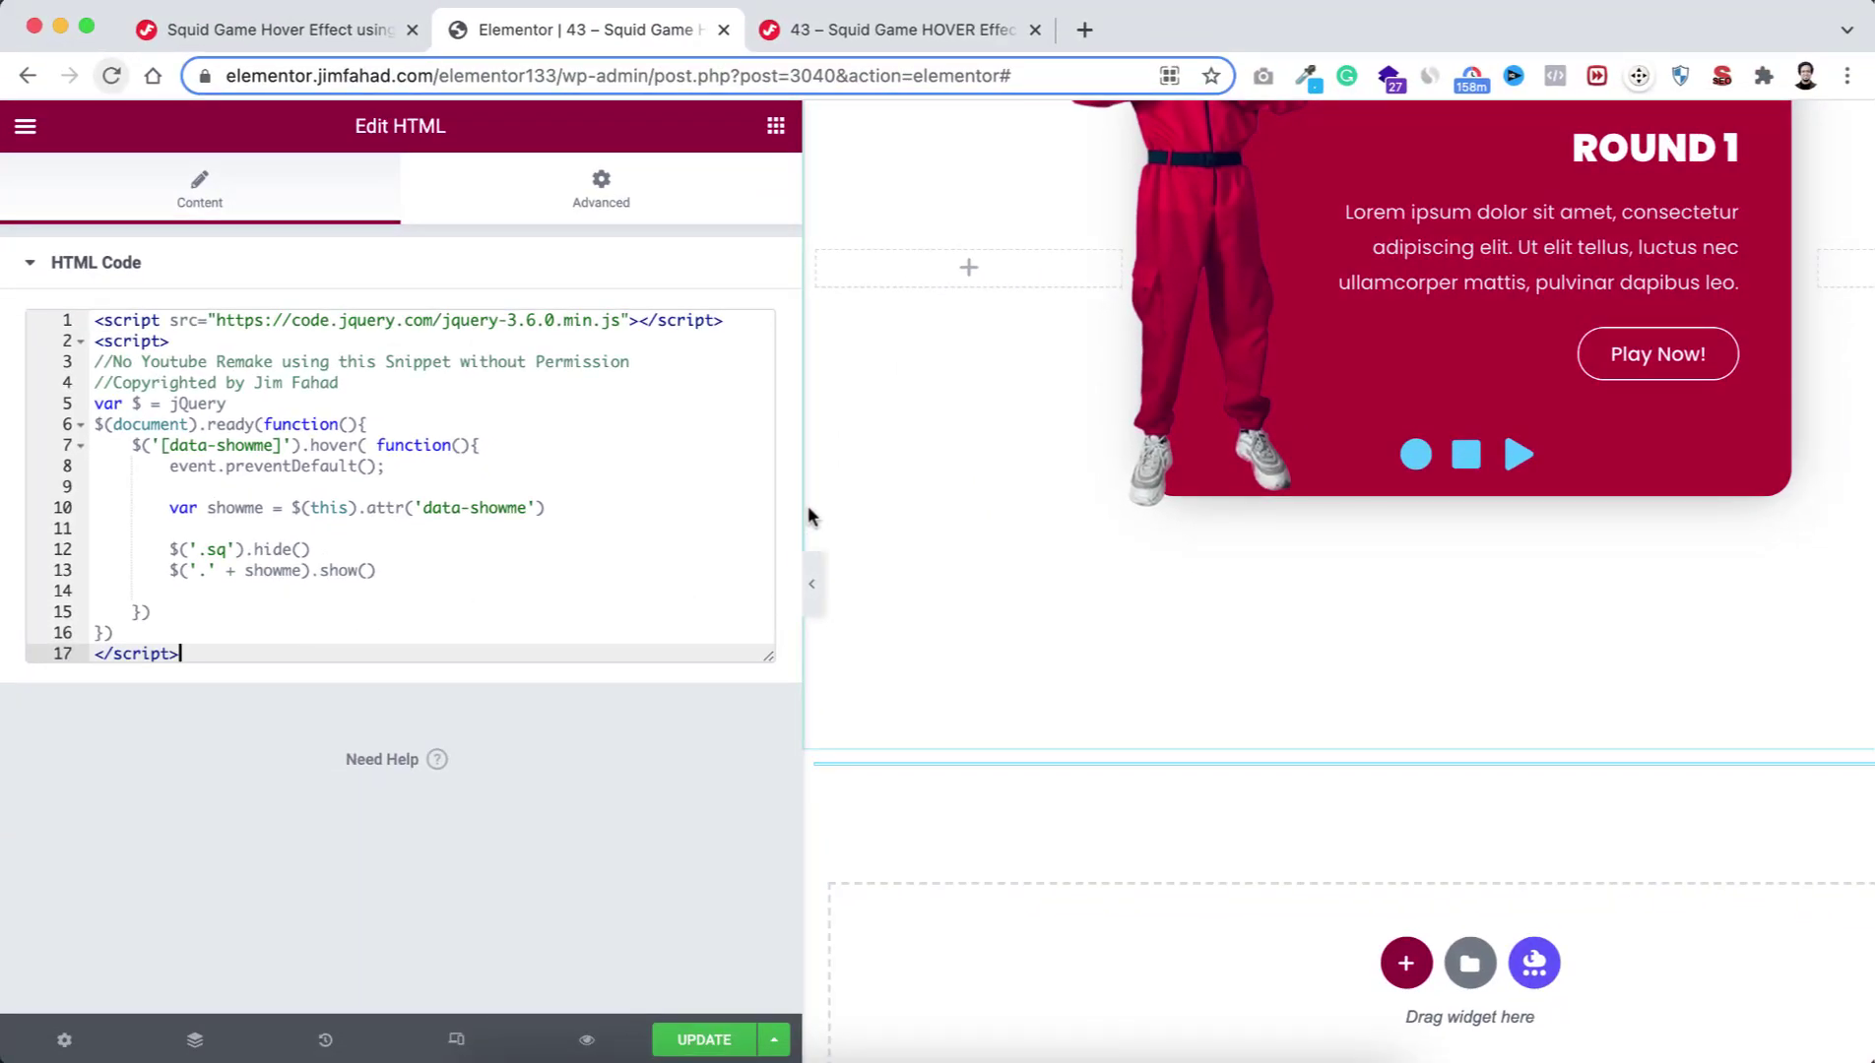
drag(805, 505, 384, 463)
Preview the page and test switching between the round cards with the square and triangle icon buttons.
scroll(645, 450, up, 3)
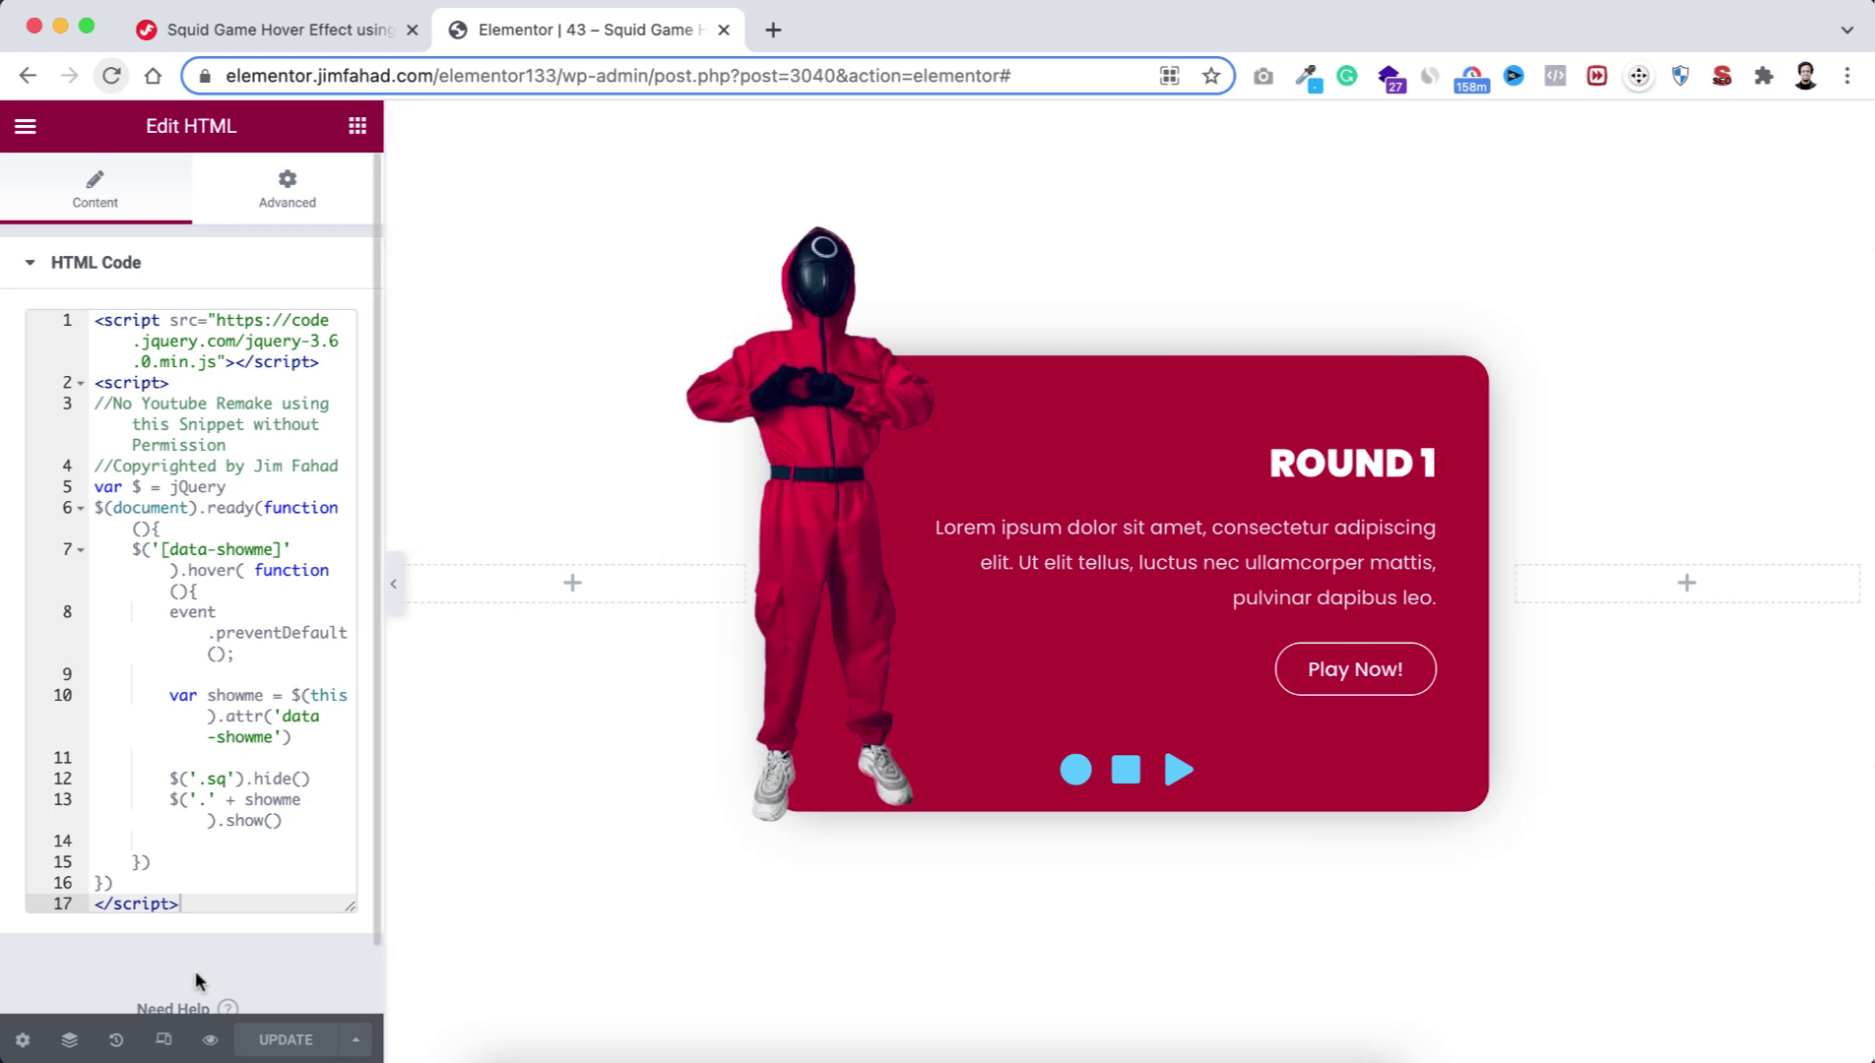
click(211, 1042)
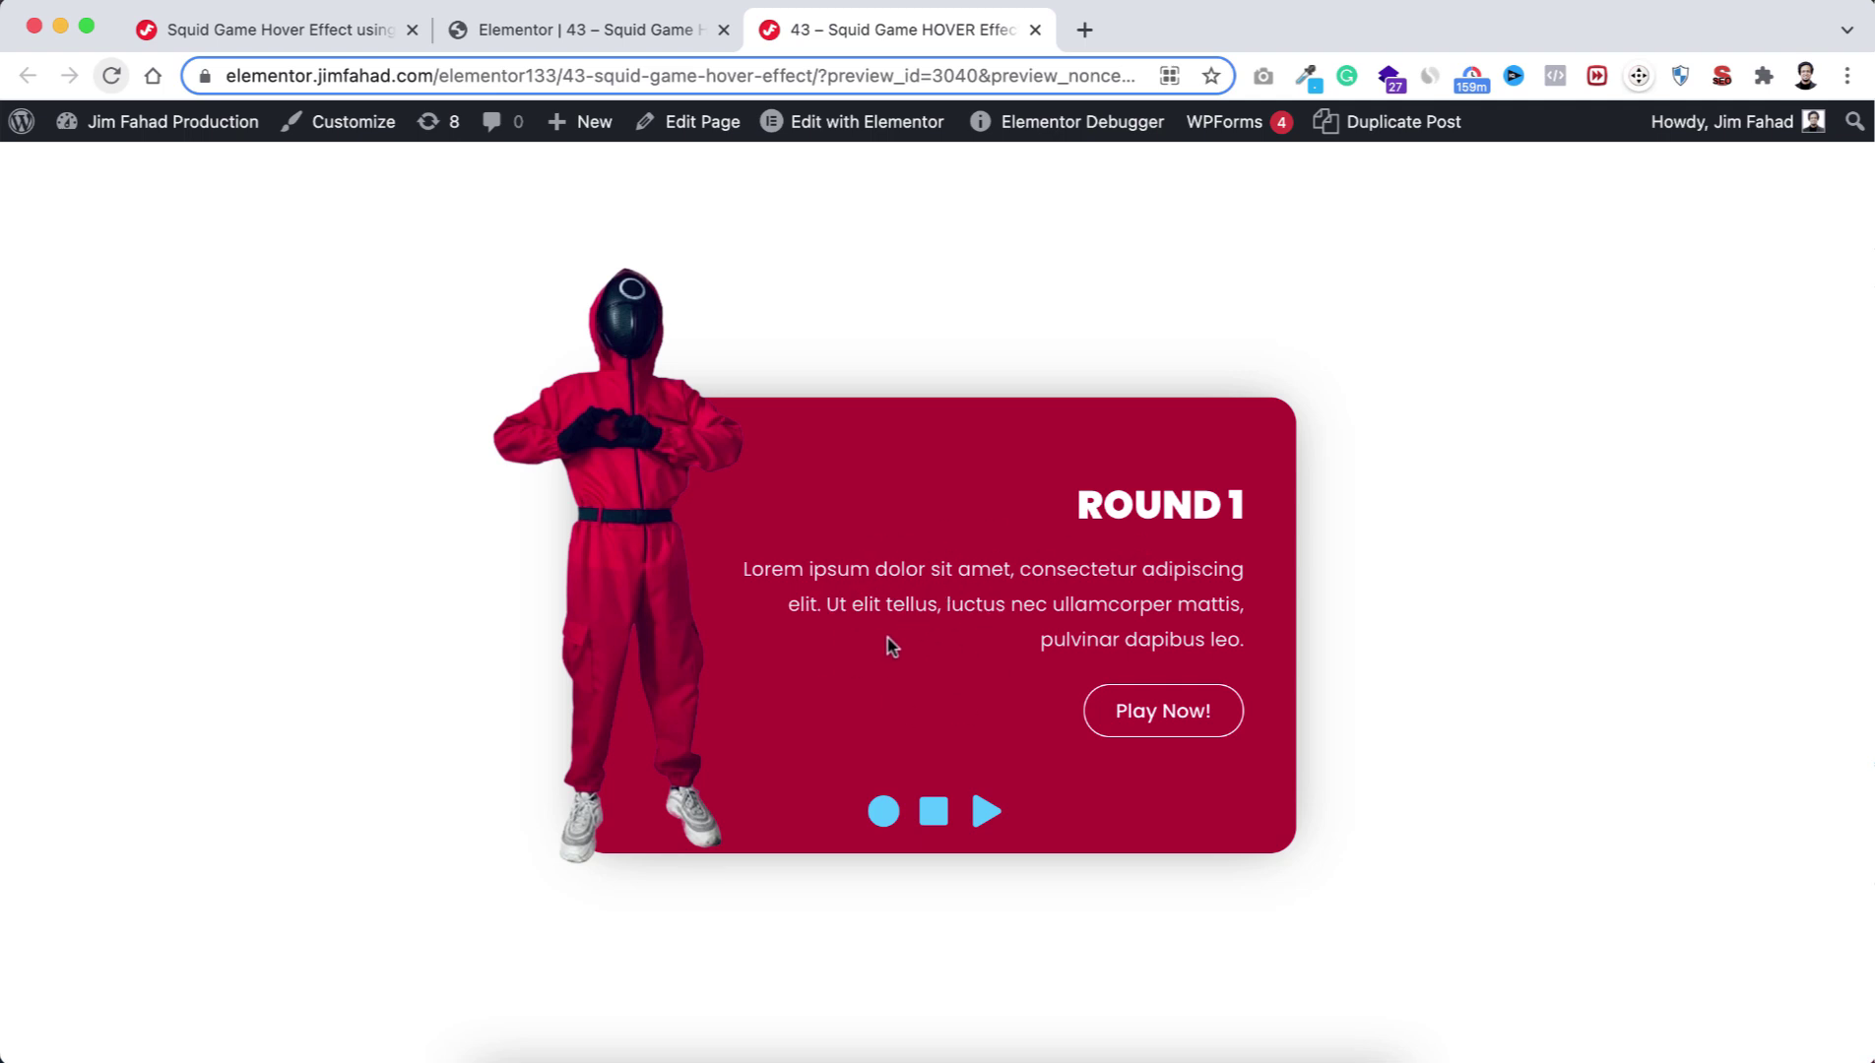
mouse_move(935, 813)
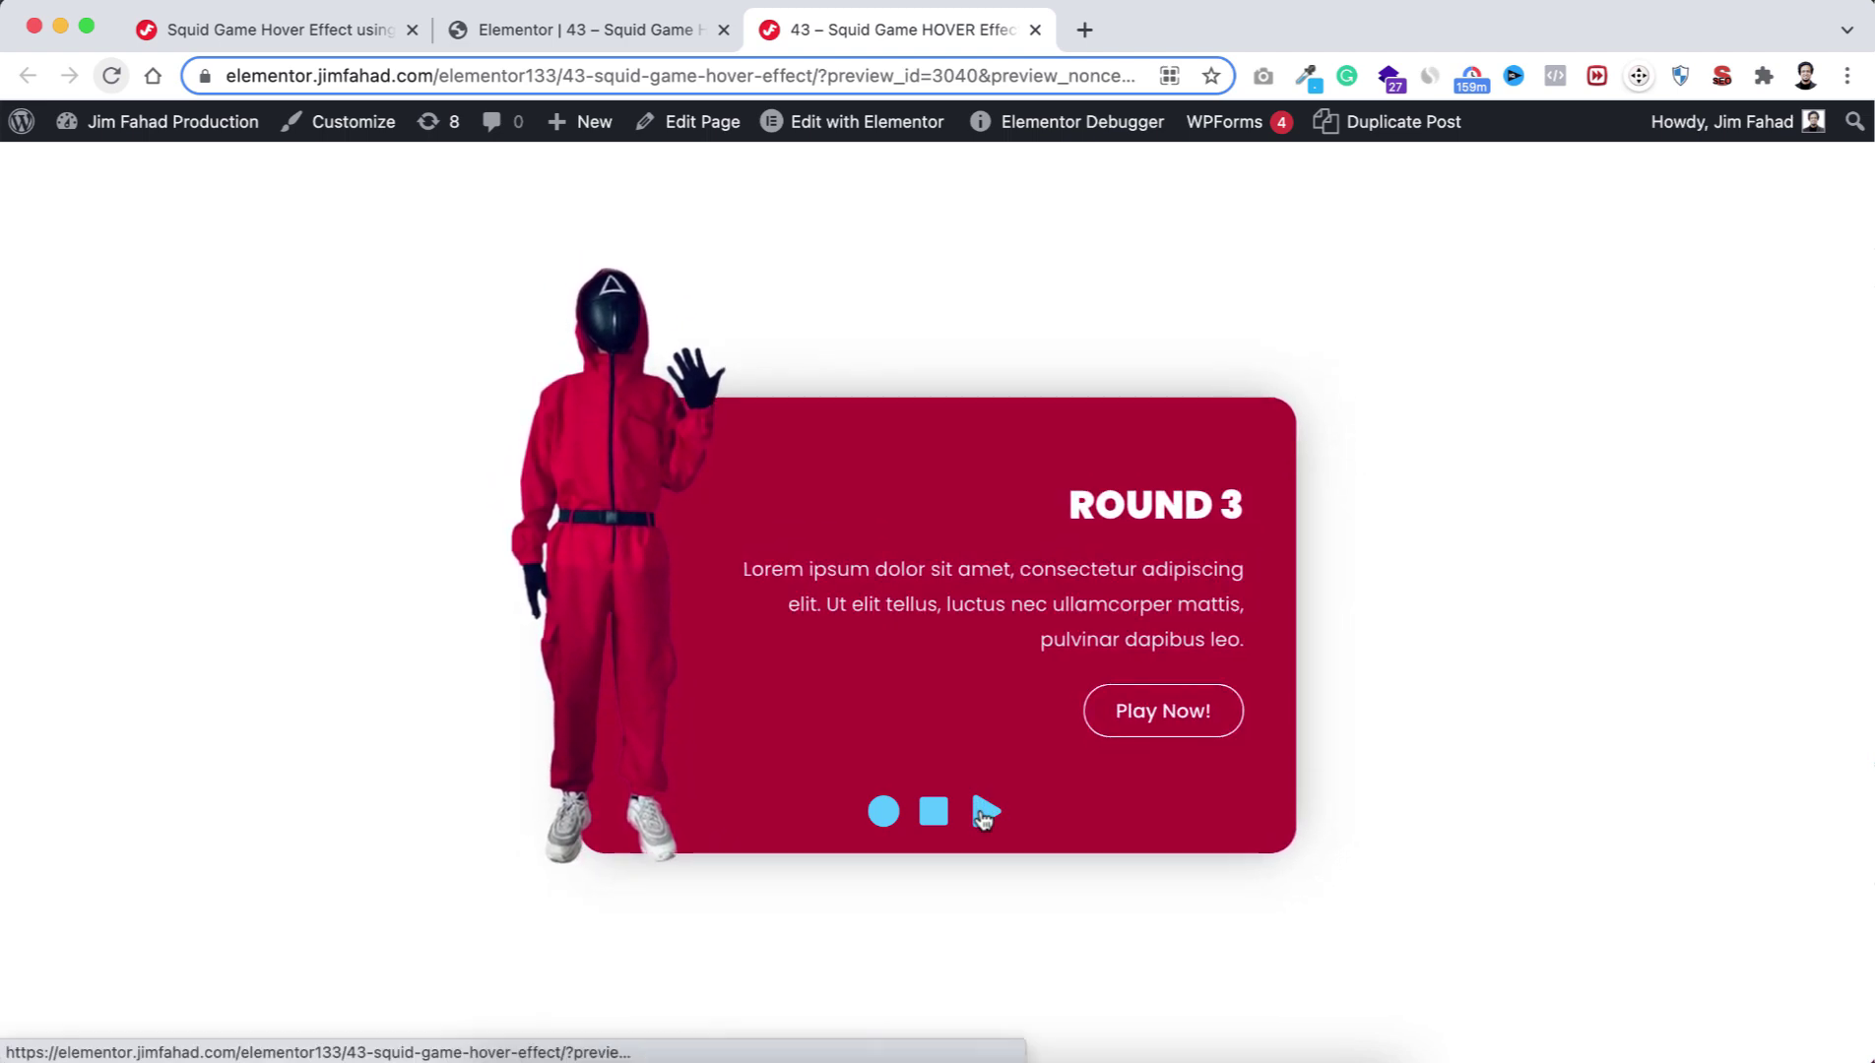
mouse_move(921, 773)
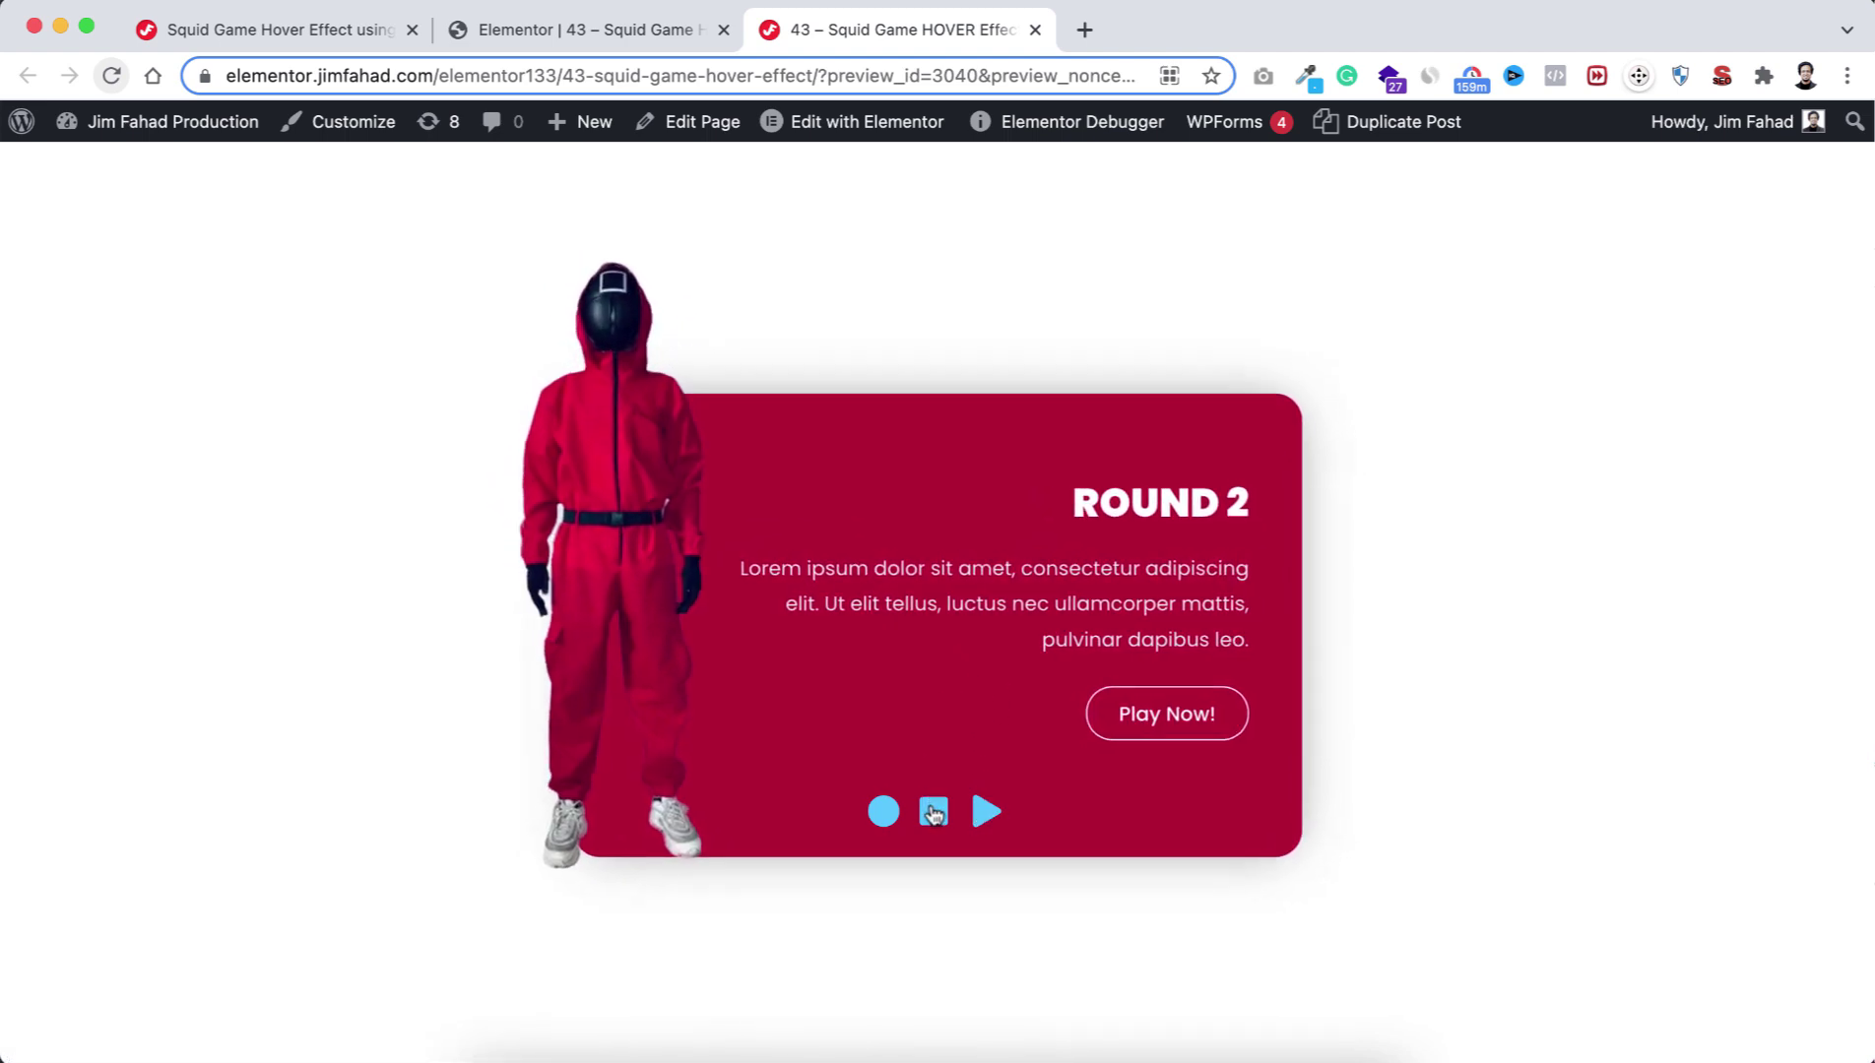